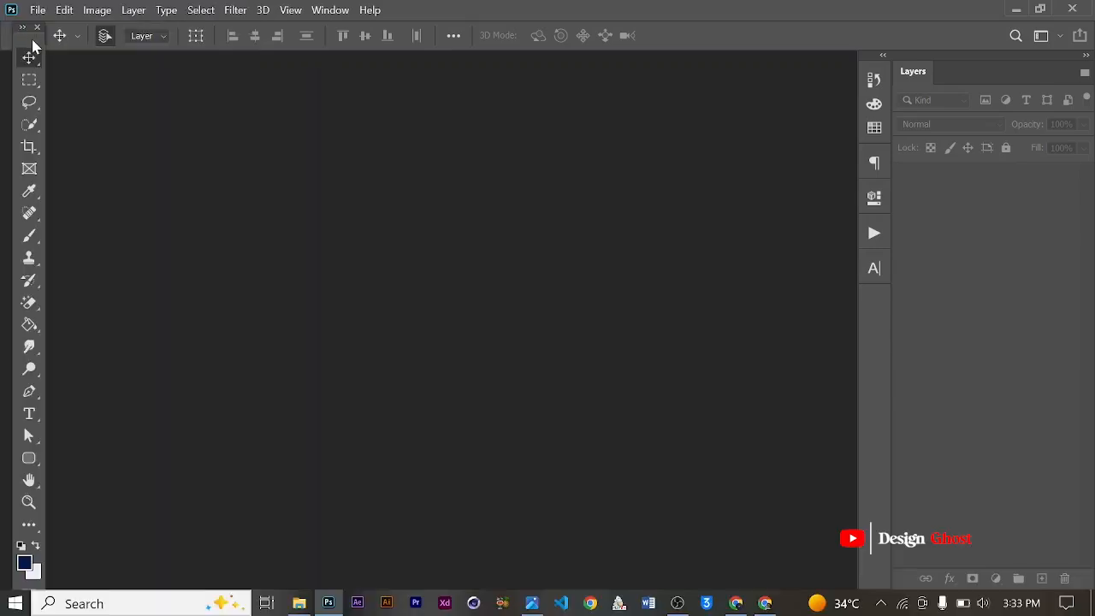
- Create a new document in Inches, 5 wide by 7 high at 300 ppi
{"action": "mouse_move", "coordinate": [34, 41]}
{"action": "left_mouse_down"}
{"action": "mouse_move", "coordinate": [94, 36]}
{"action": "mouse_move", "coordinate": [38, 36]}
{"action": "left_mouse_up"}
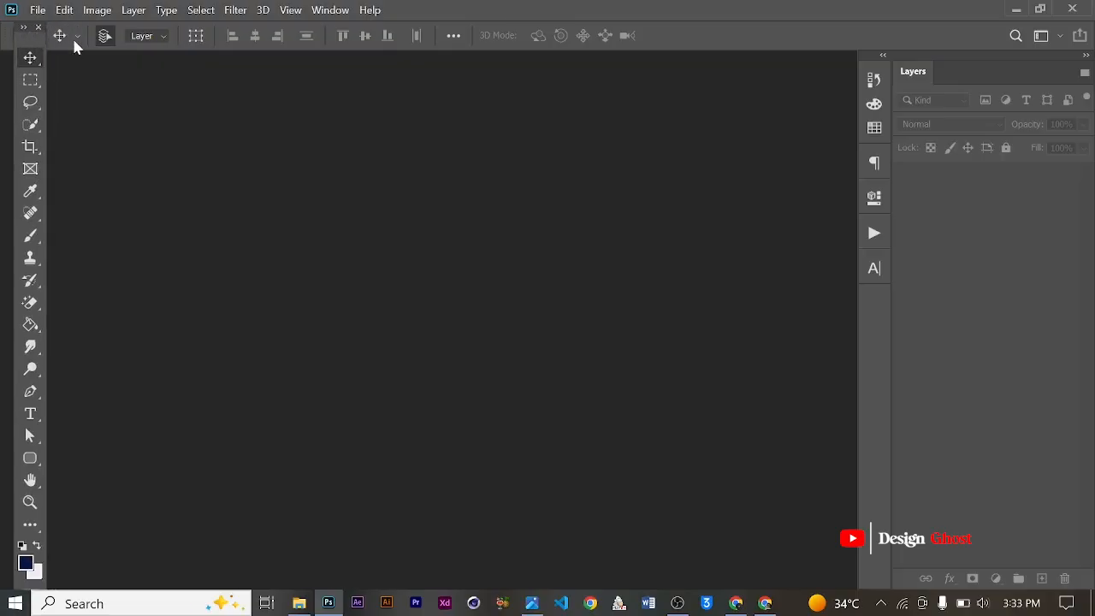
{"action": "key", "text": "ctrl+n"}
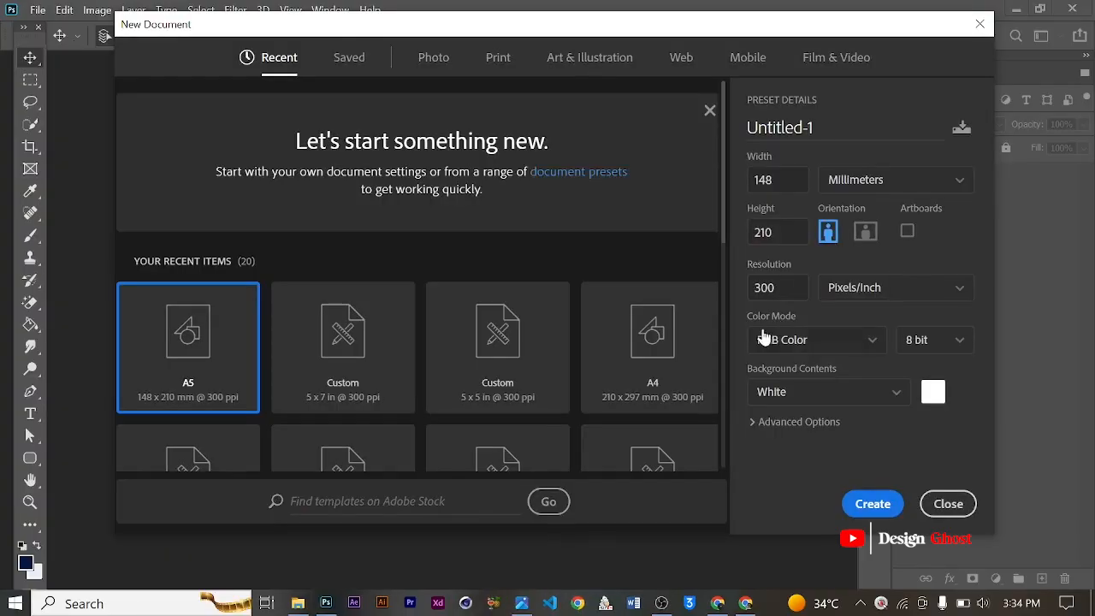
{"action": "left_click", "coordinate": [931, 186]}
{"action": "left_click", "coordinate": [861, 239]}
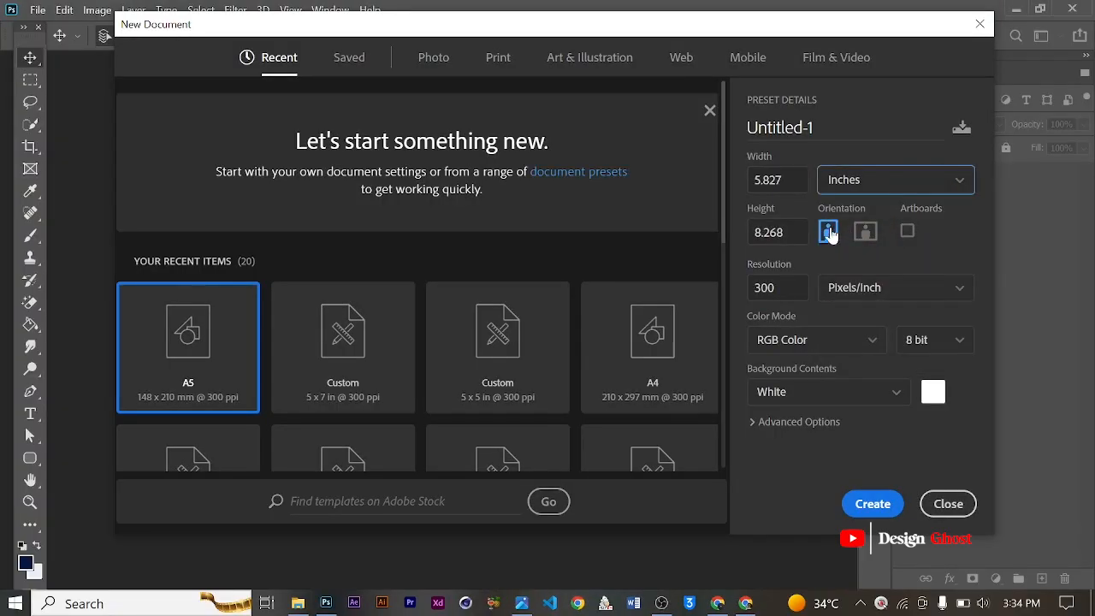
{"action": "left_click", "coordinate": [777, 179]}
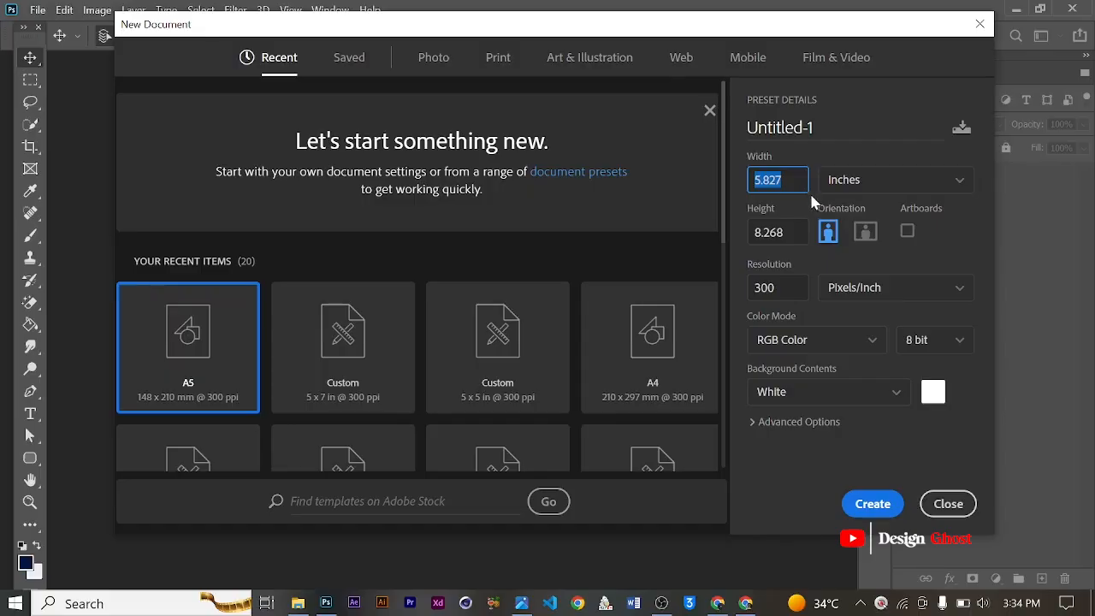
{"action": "type", "text": "5"}
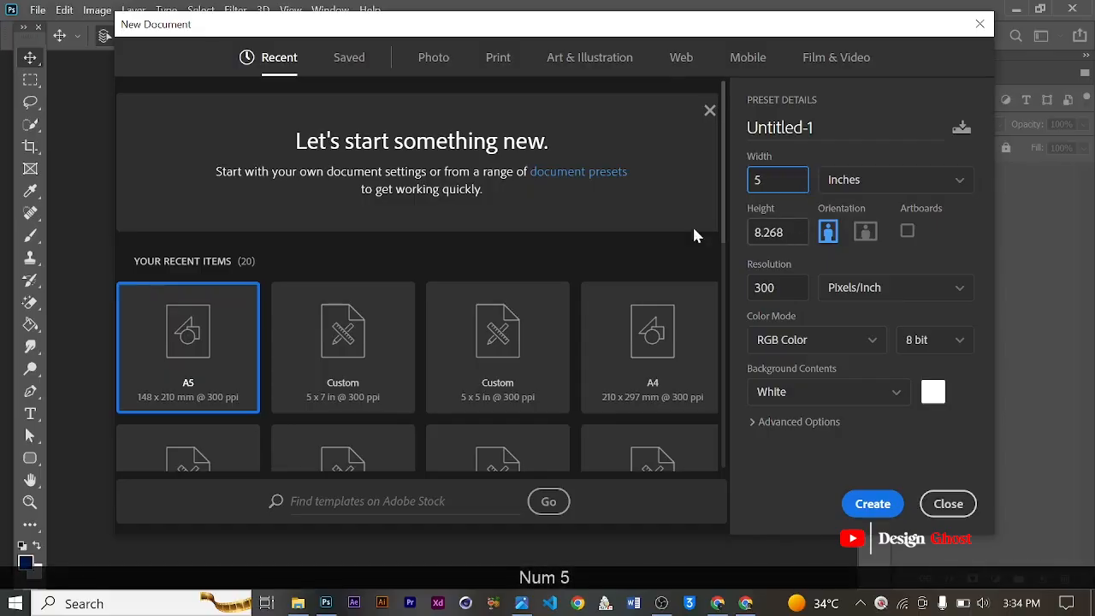
{"action": "left_click", "coordinate": [745, 233]}
{"action": "type", "text": "7"}
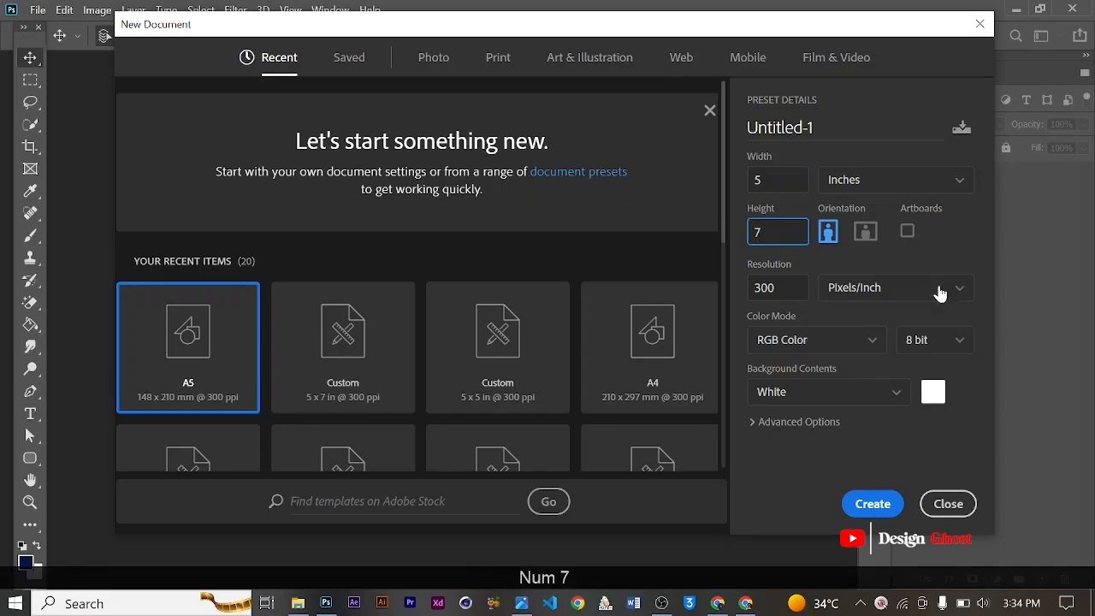
{"action": "left_click", "coordinate": [769, 288]}
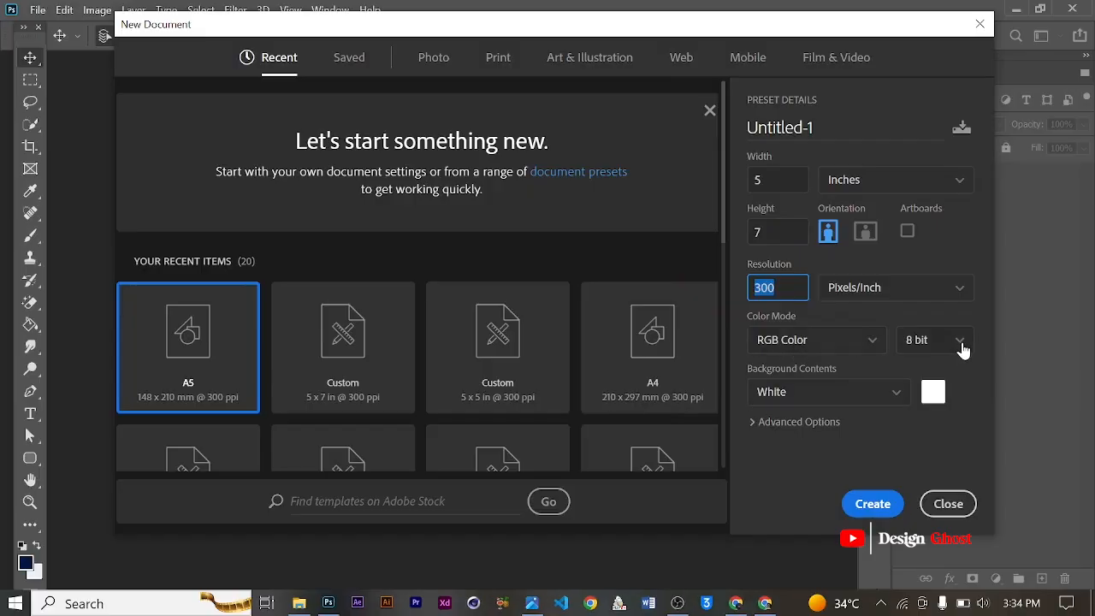
{"action": "left_click", "coordinate": [872, 503]}
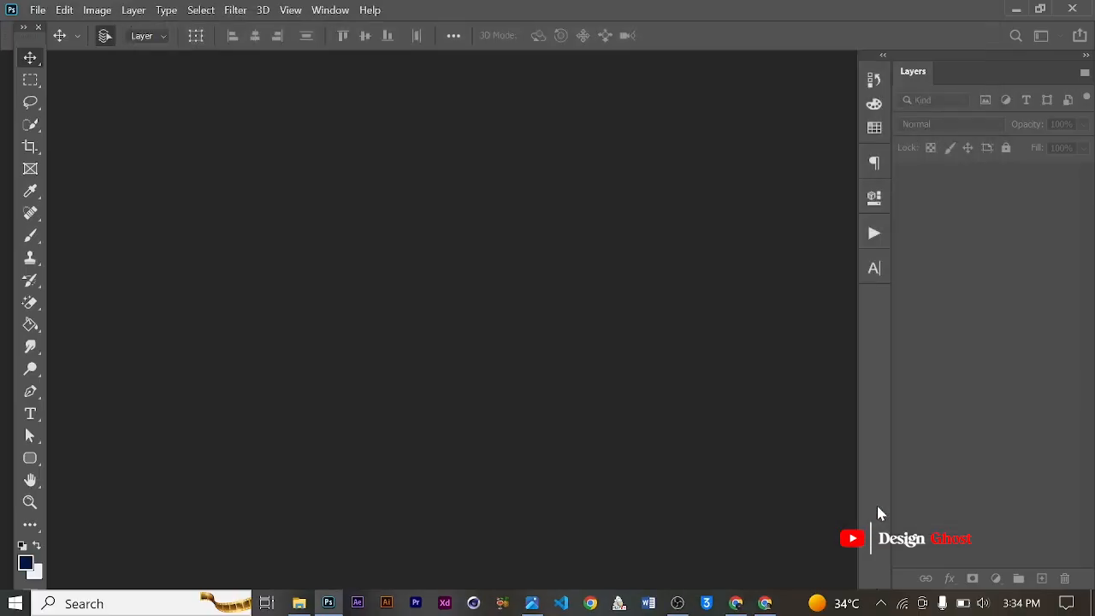
- Change the image height from 7 to 6 inches in Image Size, giving 1500 x 1800 px
{"action": "key", "text": "ctrl+0"}
{"action": "key", "text": "Return"}
{"action": "scroll", "coordinate": [535, 356], "scroll_direction": "down", "scroll_amount": 4}
{"action": "scroll", "coordinate": [535, 356], "scroll_direction": "up", "scroll_amount": 3}
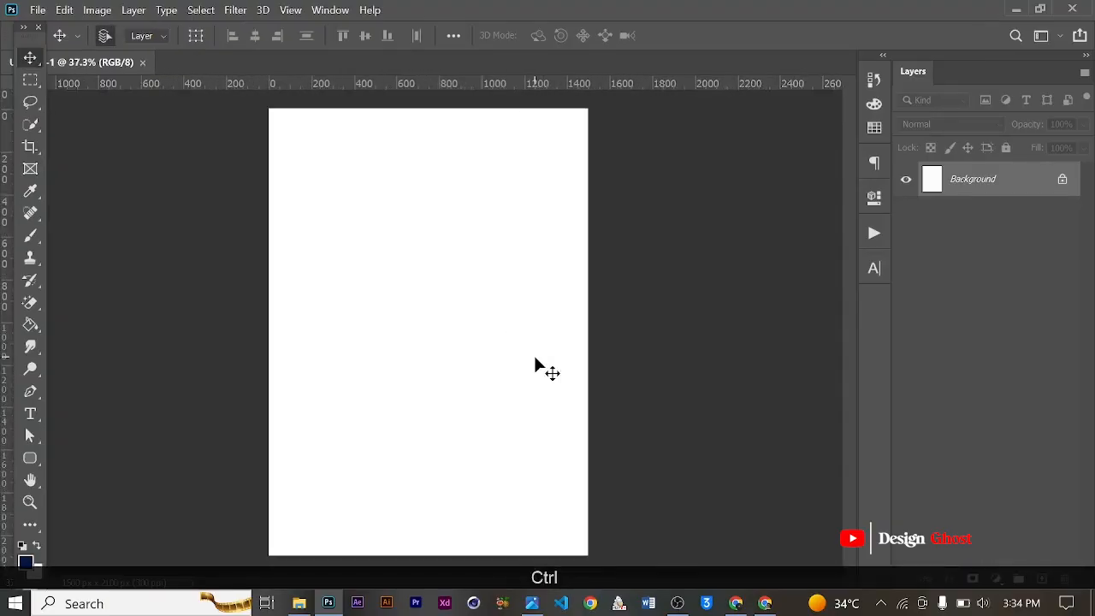
{"action": "scroll", "coordinate": [536, 356], "scroll_direction": "down", "scroll_amount": 3}
{"action": "scroll", "coordinate": [422, 286], "scroll_direction": "up", "scroll_amount": 3}
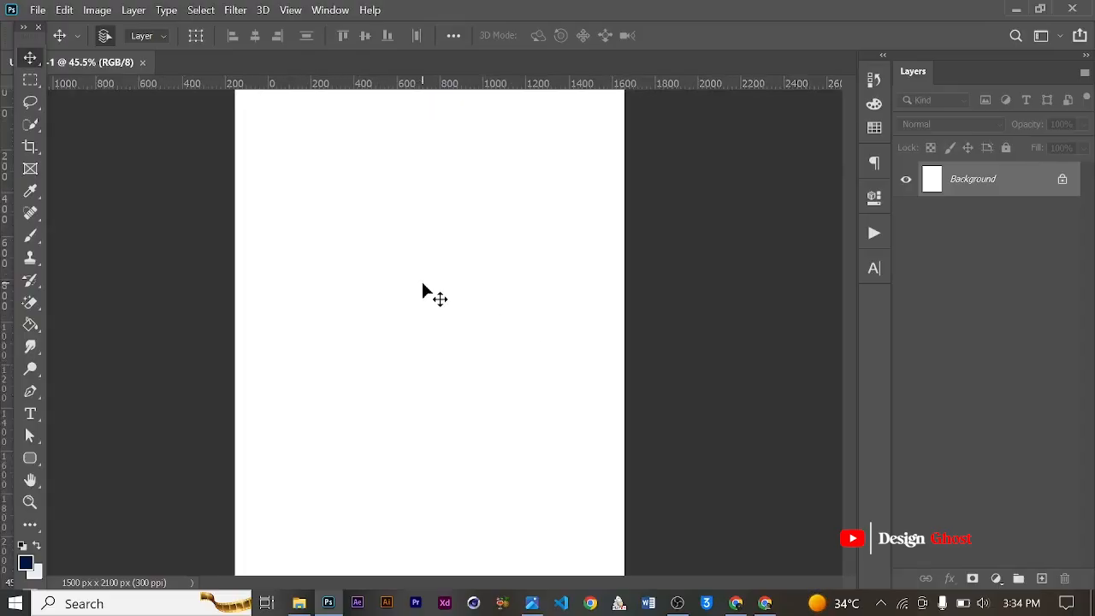
{"action": "scroll", "coordinate": [423, 287], "scroll_direction": "up", "scroll_amount": 2}
{"action": "scroll", "coordinate": [423, 285], "scroll_direction": "down", "scroll_amount": 2}
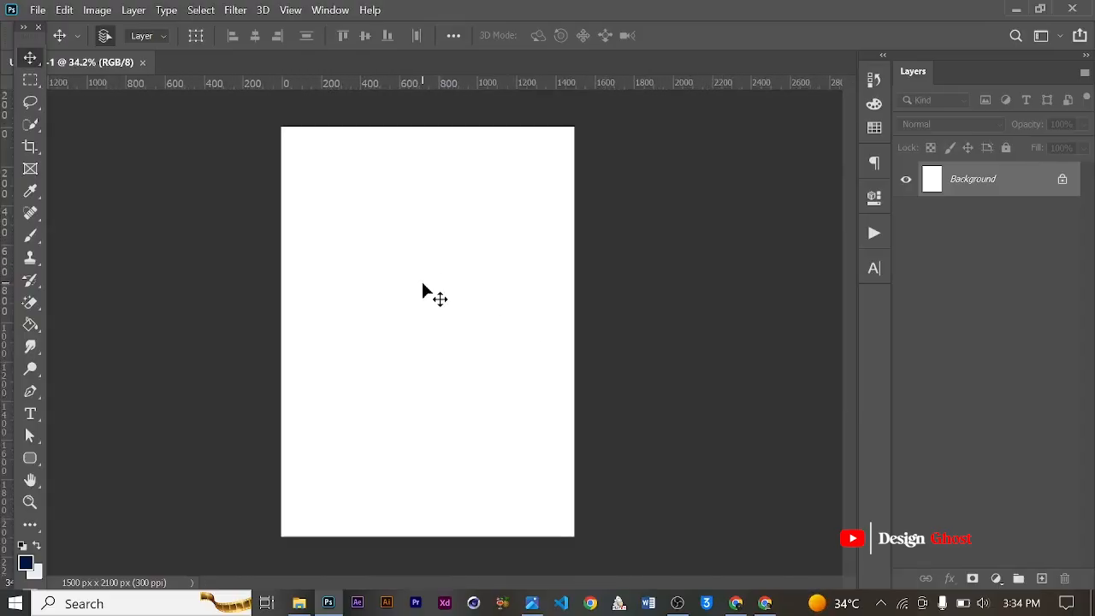
{"action": "key", "text": "ctrl"}
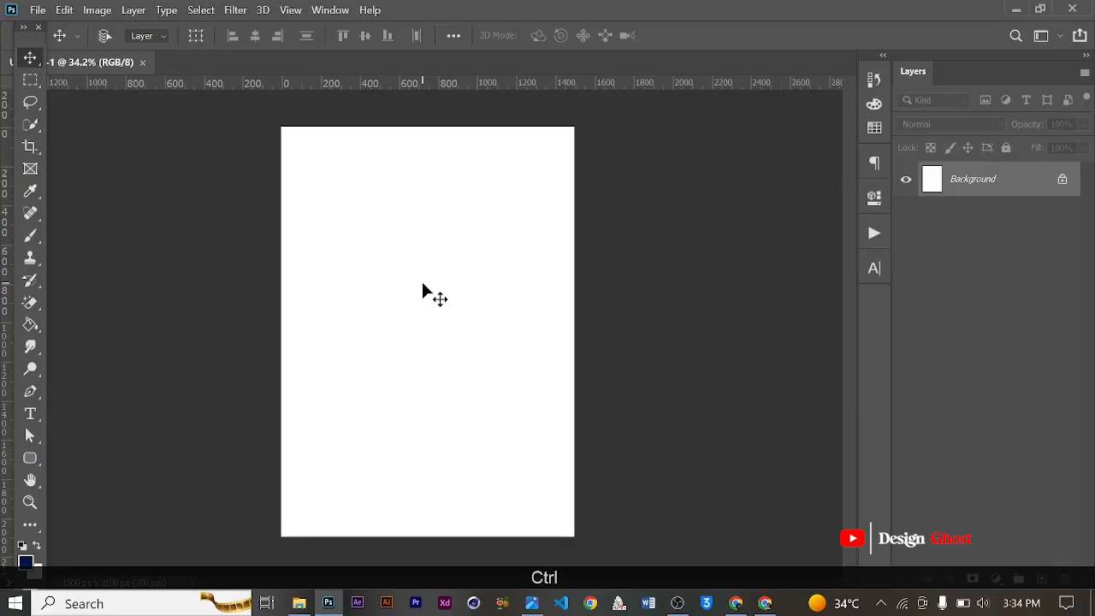
{"action": "key", "text": "ctrl+alt+i"}
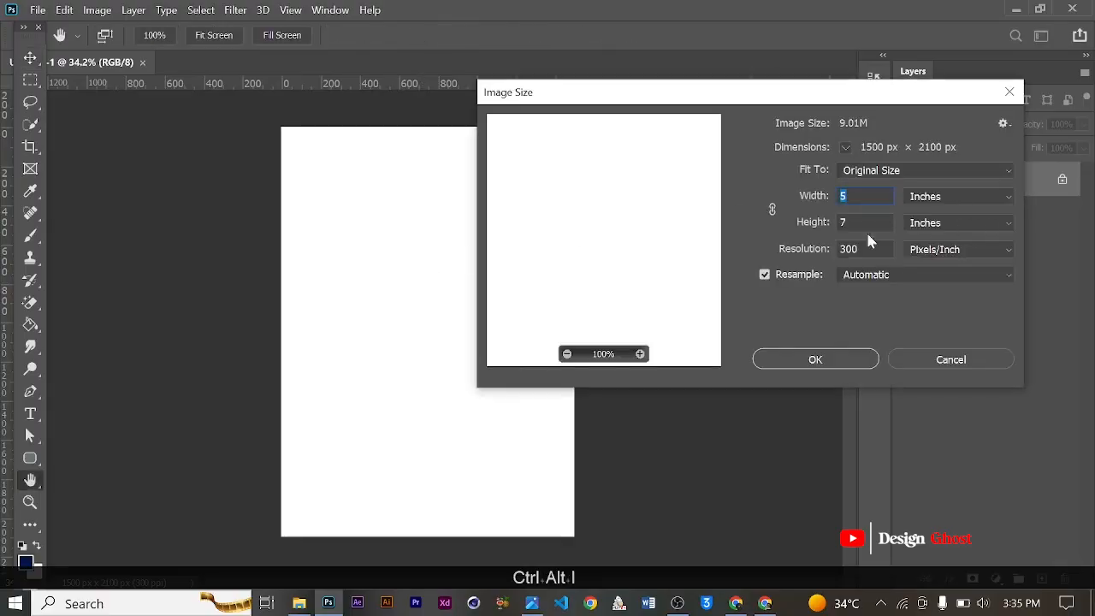
{"action": "key", "text": "Tab"}
{"action": "type", "text": "6"}
{"action": "key", "text": "Return"}
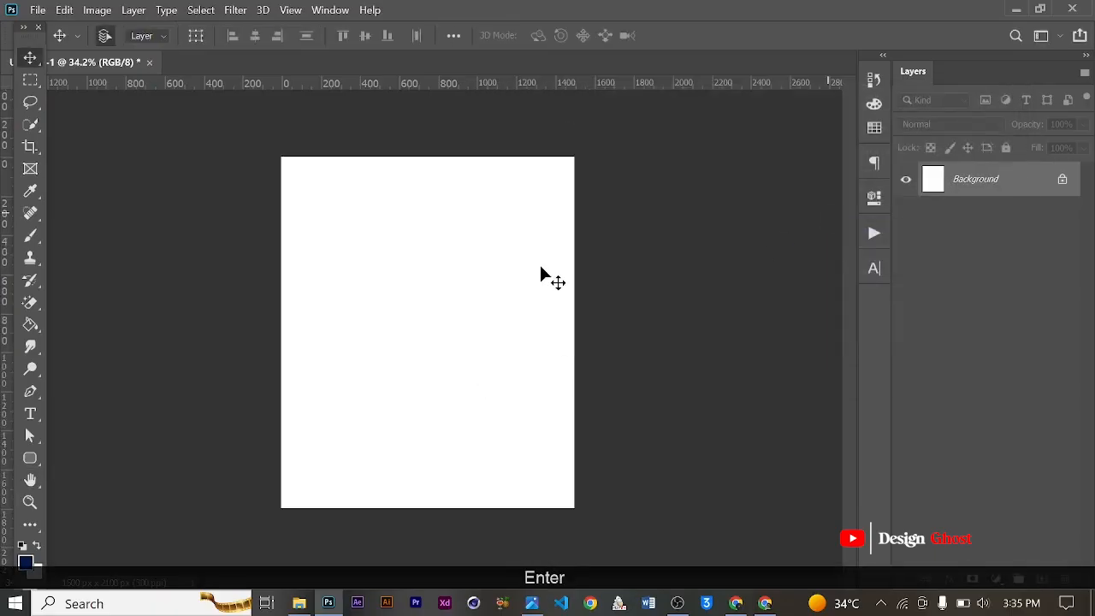
{"action": "key", "text": "ctrl+0"}
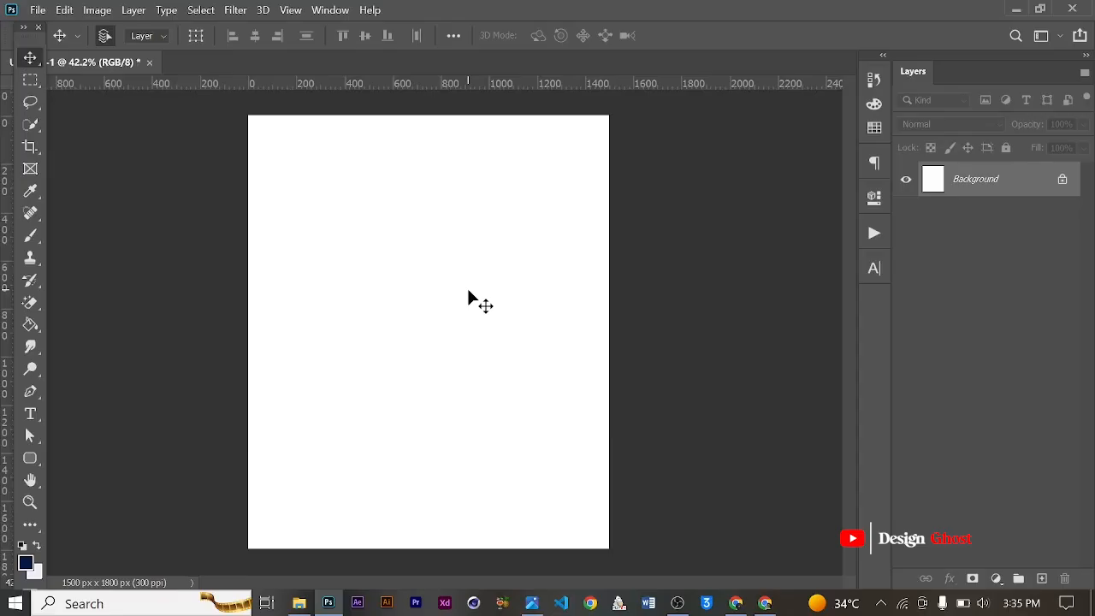
- Add a new layer and draw a rectangle across the top of the canvas
{"action": "left_click", "coordinate": [1042, 581]}
{"action": "scroll", "coordinate": [370, 394], "scroll_direction": "down", "scroll_amount": 2}
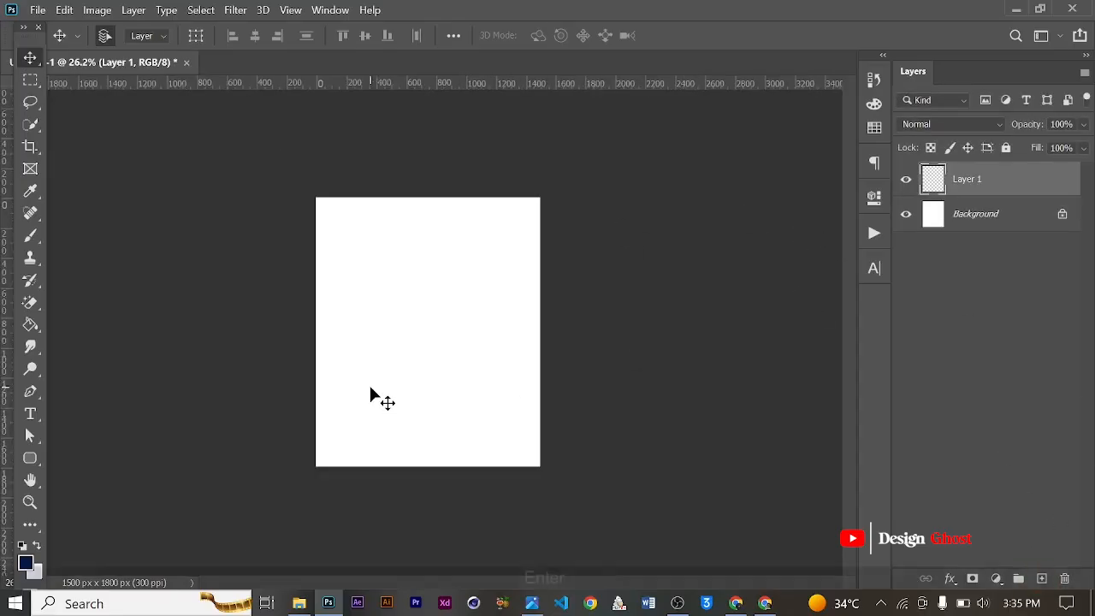
{"action": "key", "text": "ctrl+0"}
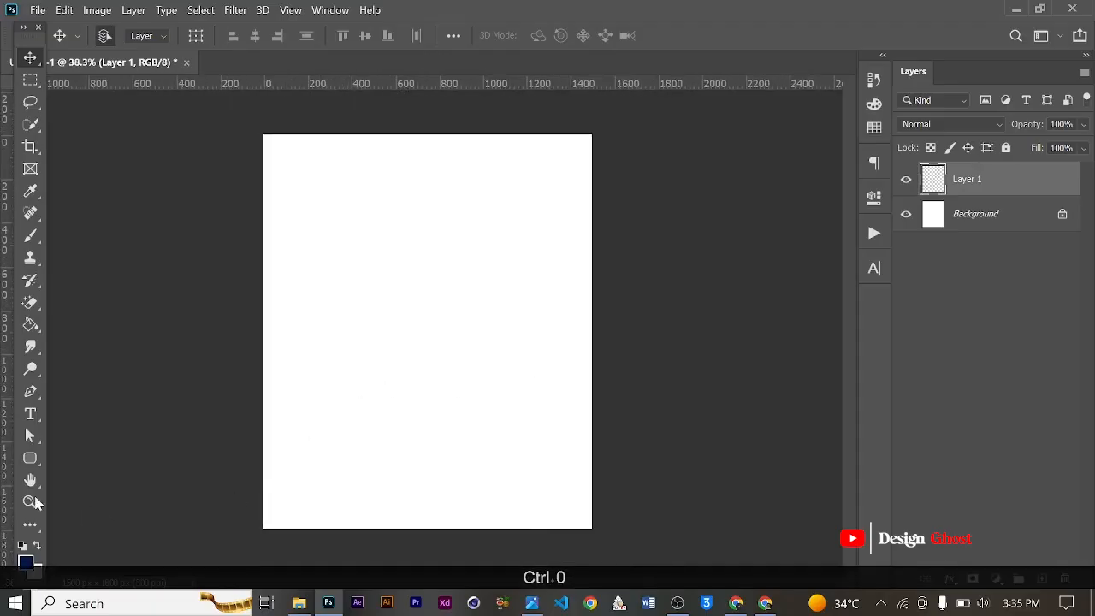
{"action": "left_click", "coordinate": [30, 457]}
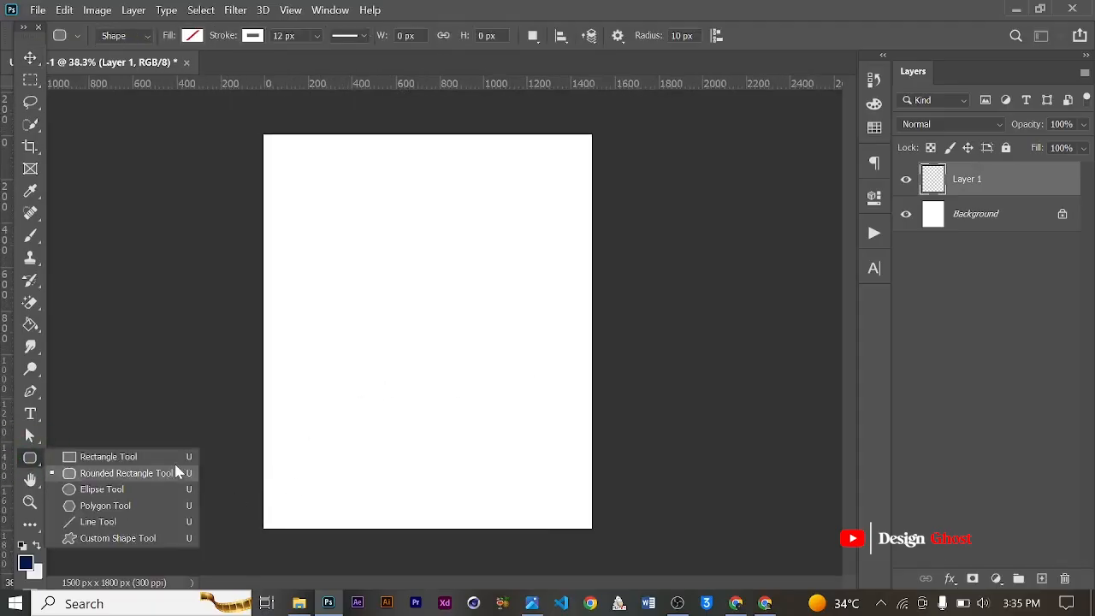
{"action": "left_click", "coordinate": [151, 457]}
{"action": "scroll", "coordinate": [401, 332], "scroll_direction": "down", "scroll_amount": 1}
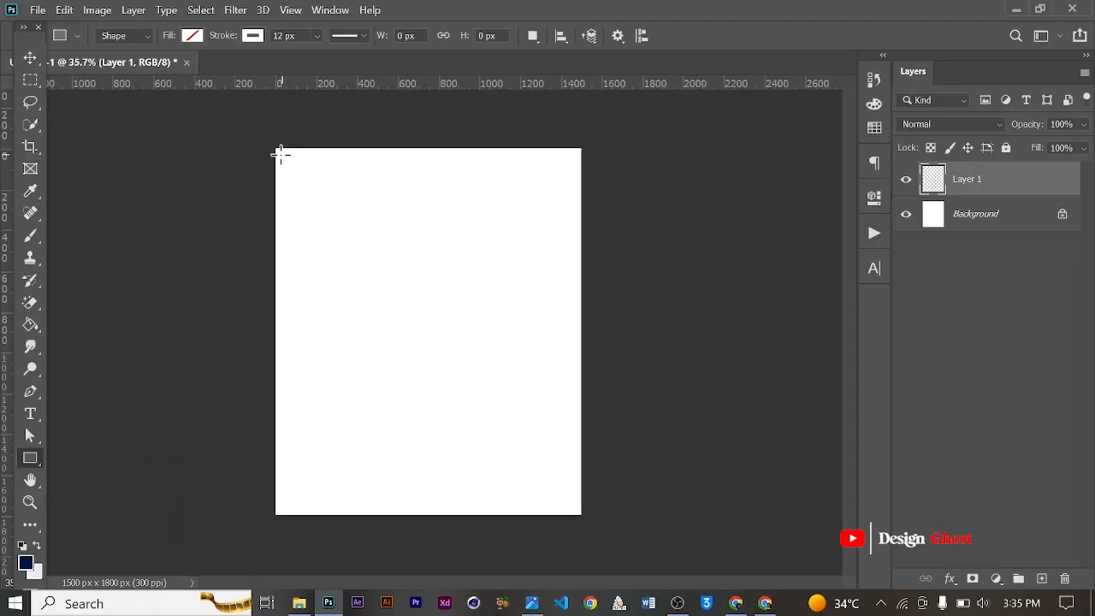
{"action": "left_click_drag", "start_coordinate": [275, 148], "coordinate": [581, 366]}
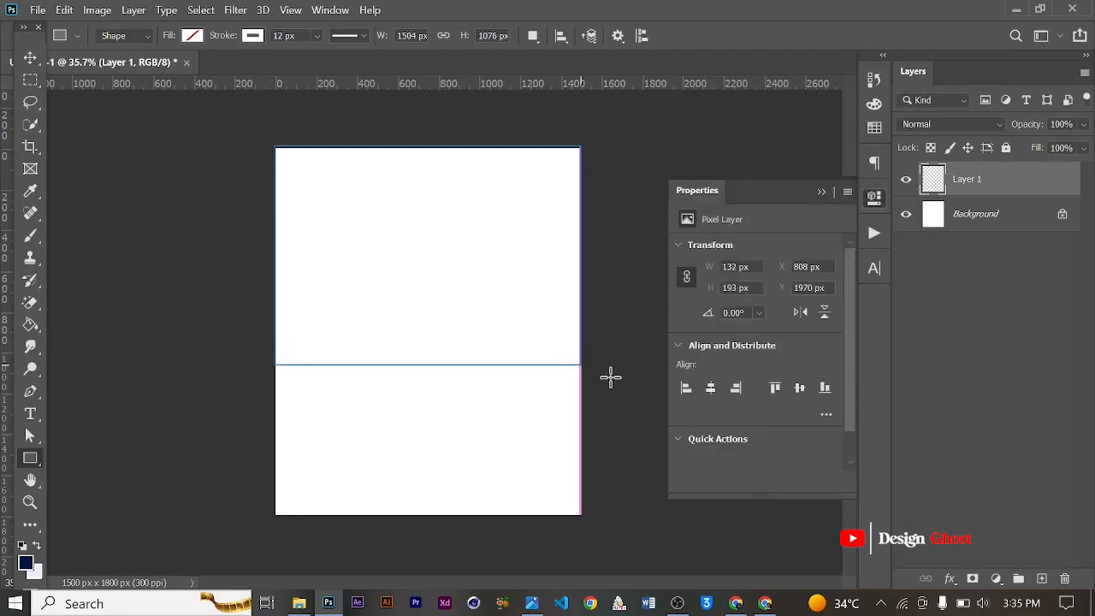
- Give the rectangle a black fill and a 0 px stroke
{"action": "left_click", "coordinate": [690, 300]}
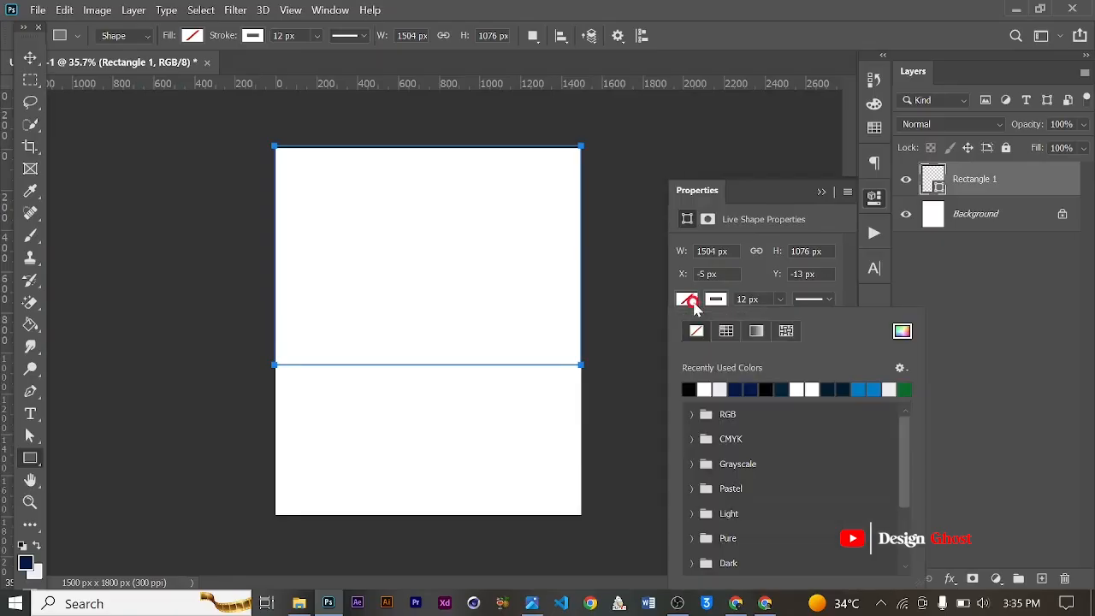
{"action": "left_click", "coordinate": [690, 389]}
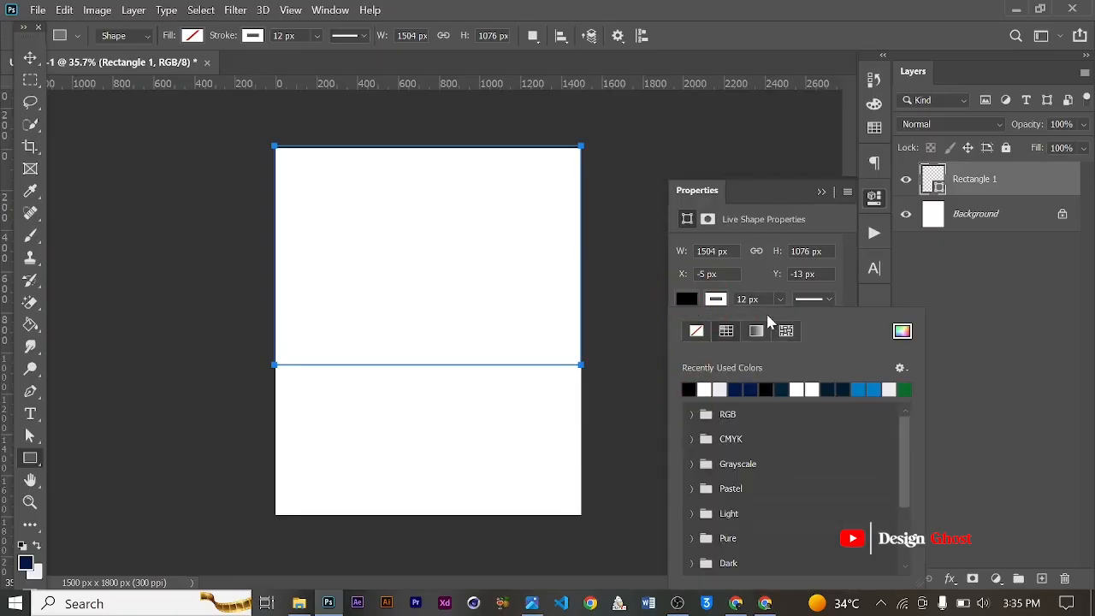
{"action": "left_click", "coordinate": [780, 299]}
{"action": "left_click_drag", "start_coordinate": [786, 326], "coordinate": [648, 320]}
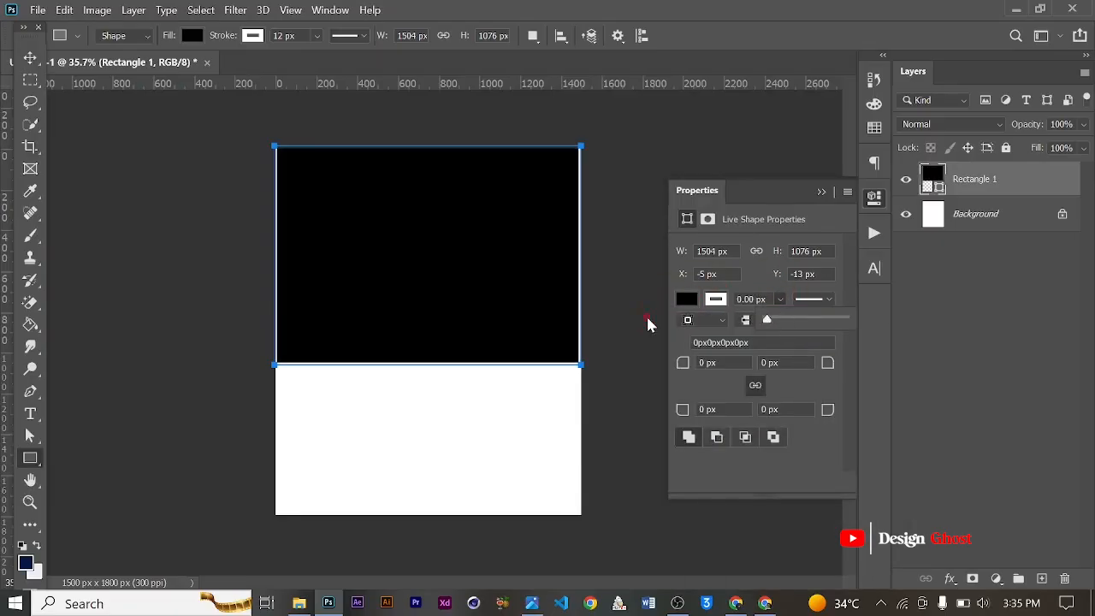
{"action": "left_click", "coordinate": [817, 192]}
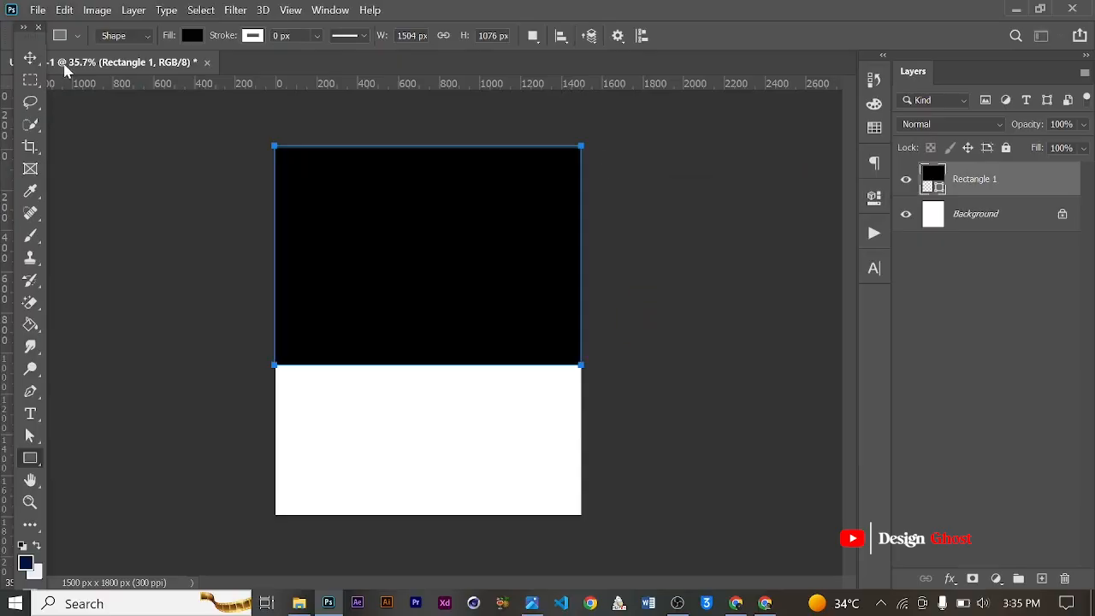
{"action": "left_click", "coordinate": [32, 59]}
{"action": "scroll", "coordinate": [533, 330], "scroll_direction": "up", "scroll_amount": 2}
{"action": "scroll", "coordinate": [533, 333], "scroll_direction": "down", "scroll_amount": 3}
- Raise the rectangle's bottom-right corner with Free Transform so its lower edge slants upward
{"action": "key", "text": "ctrl+t"}
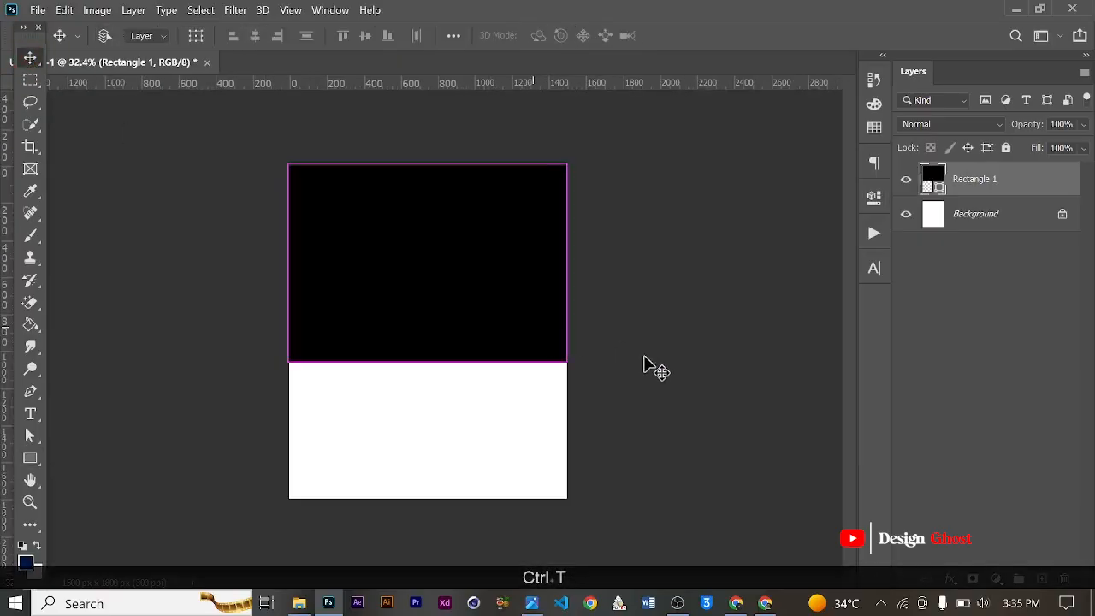
{"action": "scroll", "coordinate": [562, 367], "scroll_direction": "up", "scroll_amount": 2}
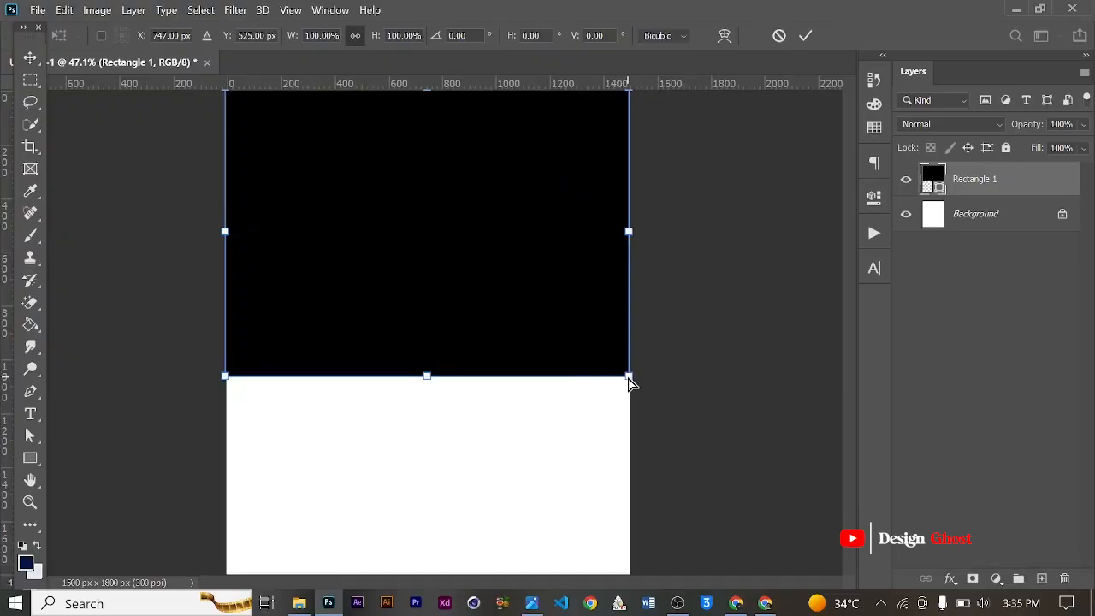
{"action": "key", "text": "ctrl"}
{"action": "left_click_drag", "start_coordinate": [631, 379], "coordinate": [629, 285]}
{"action": "scroll", "coordinate": [621, 291], "scroll_direction": "down", "scroll_amount": 5}
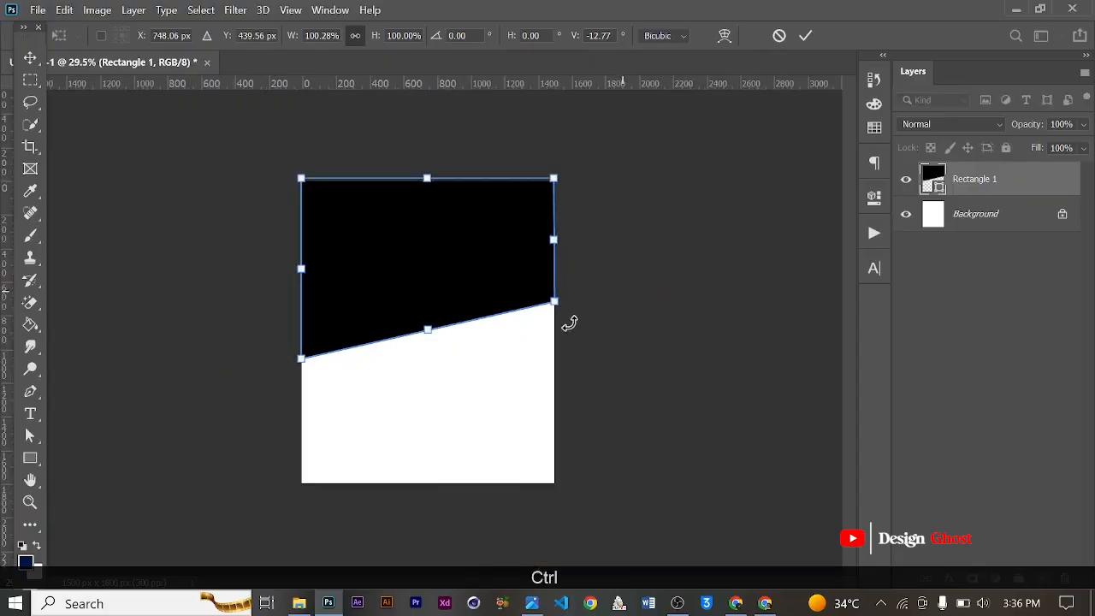
{"action": "scroll", "coordinate": [579, 320], "scroll_direction": "up", "scroll_amount": 4}
{"action": "key", "text": "Return"}
{"action": "scroll", "coordinate": [629, 279], "scroll_direction": "up", "scroll_amount": 3}
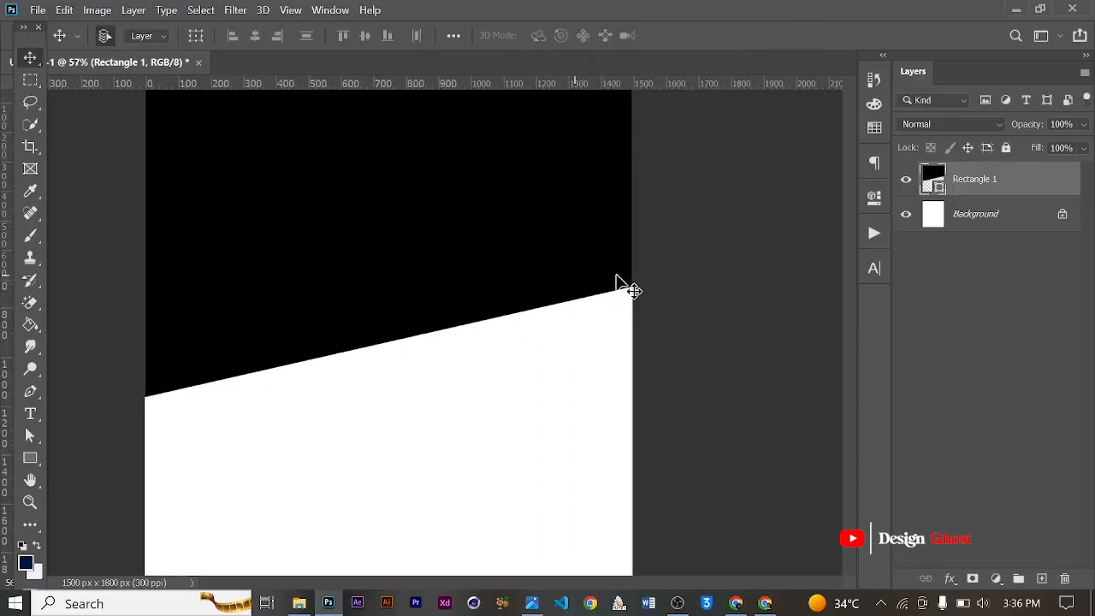
{"action": "key", "text": "ctrl+0"}
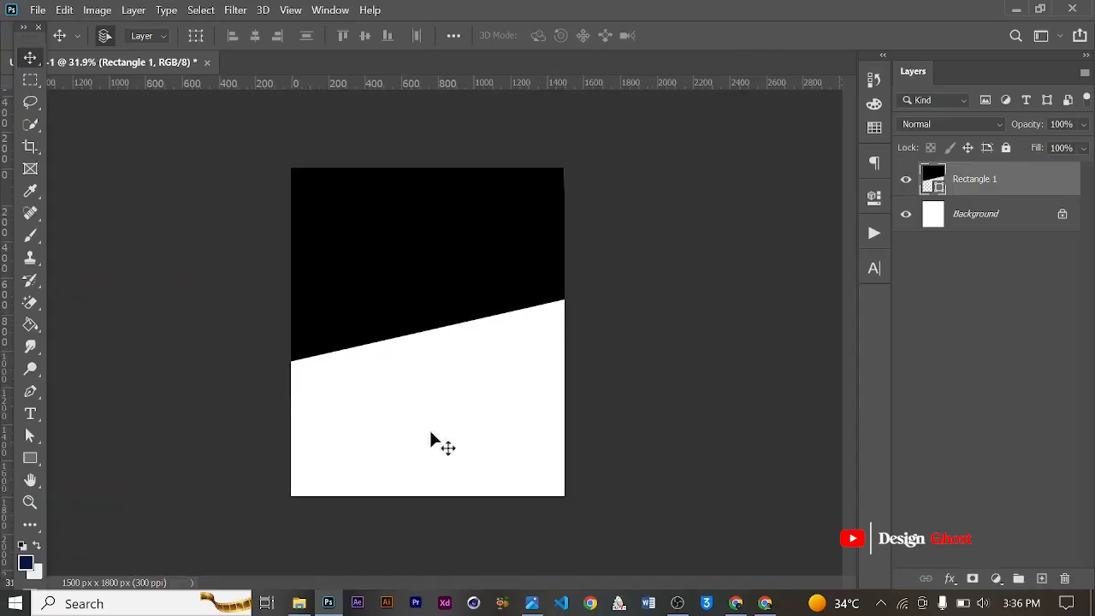
- Look through the Pen tool's drawing mode options, then return to the Move tool
{"action": "left_click", "coordinate": [30, 391]}
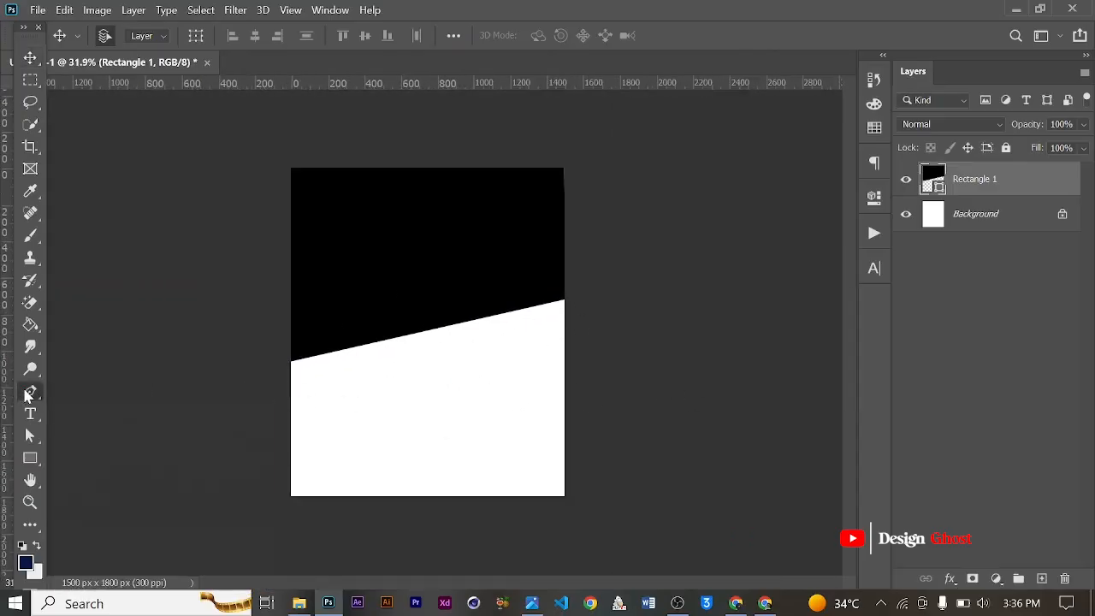
{"action": "left_click", "coordinate": [135, 35]}
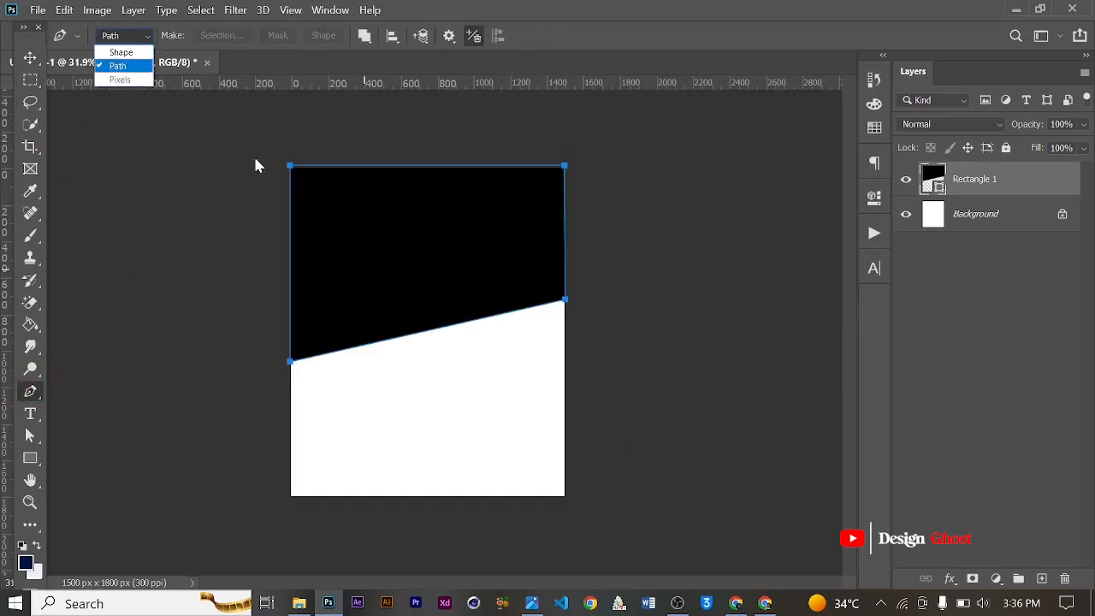
{"action": "left_click", "coordinate": [27, 65]}
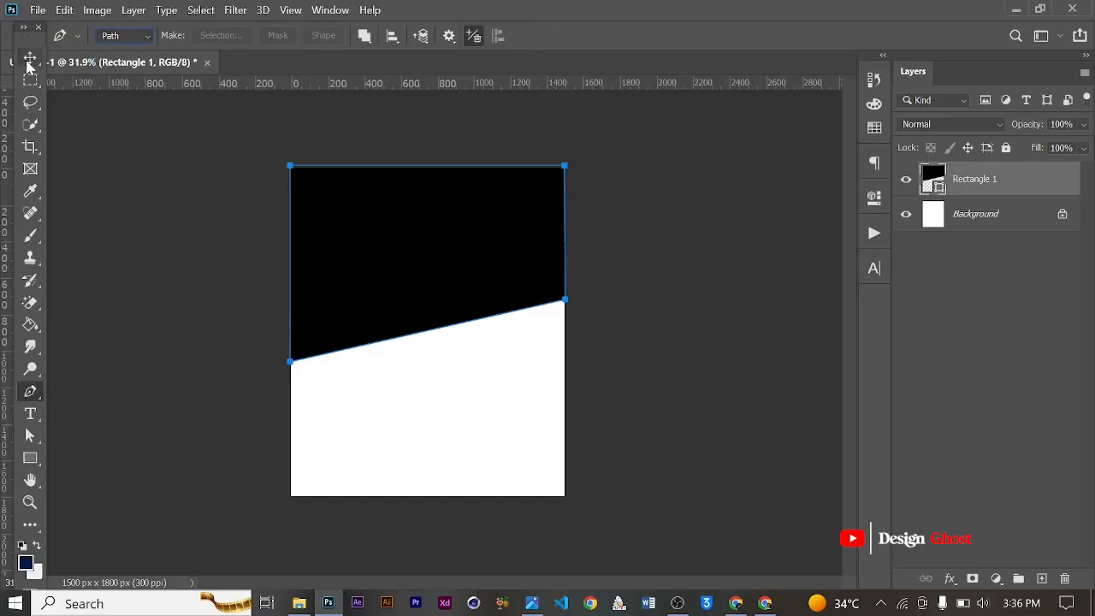
{"action": "left_click", "coordinate": [30, 57]}
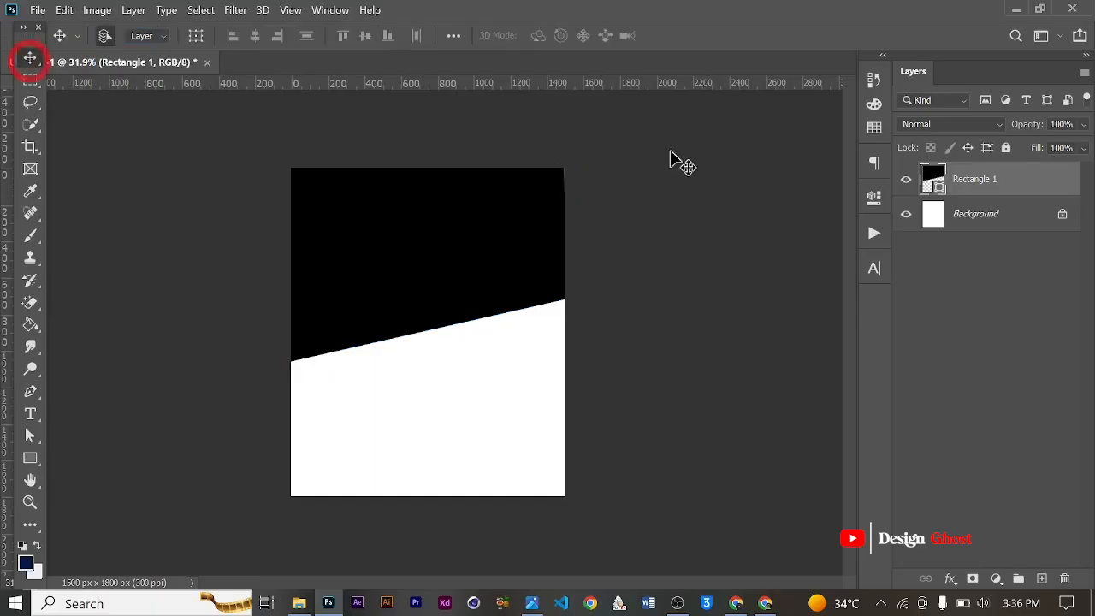
{"action": "scroll", "coordinate": [572, 304], "scroll_direction": "up", "scroll_amount": 1}
{"action": "scroll", "coordinate": [569, 292], "scroll_direction": "up", "scroll_amount": 2}
{"action": "scroll", "coordinate": [569, 293], "scroll_direction": "down", "scroll_amount": 2}
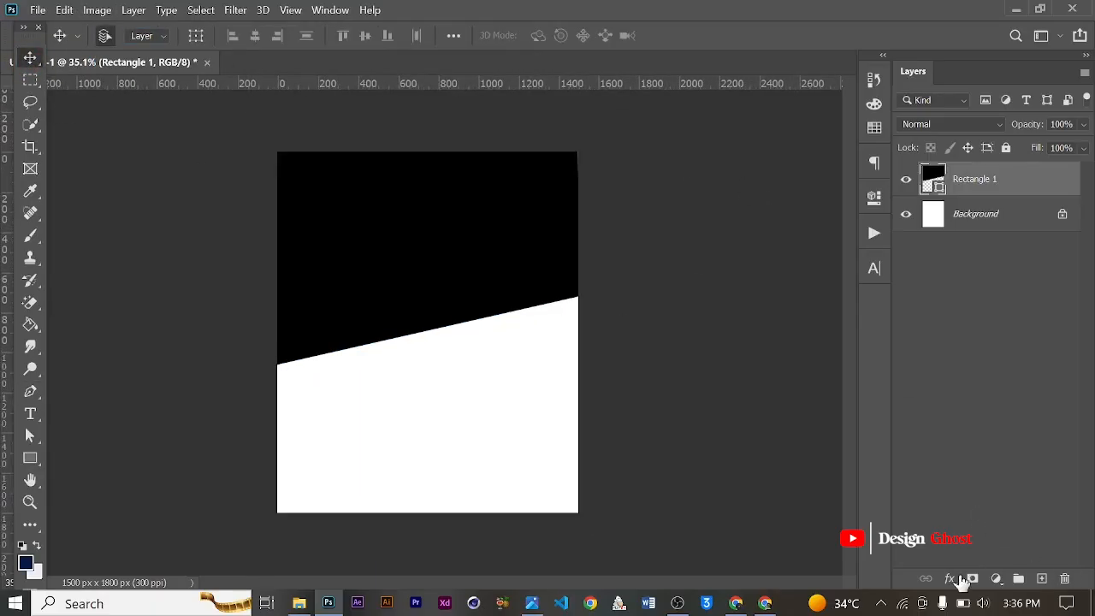
- Apply a Color Overlay layer style in red #c52913 to the slanted band
{"action": "left_click", "coordinate": [950, 580]}
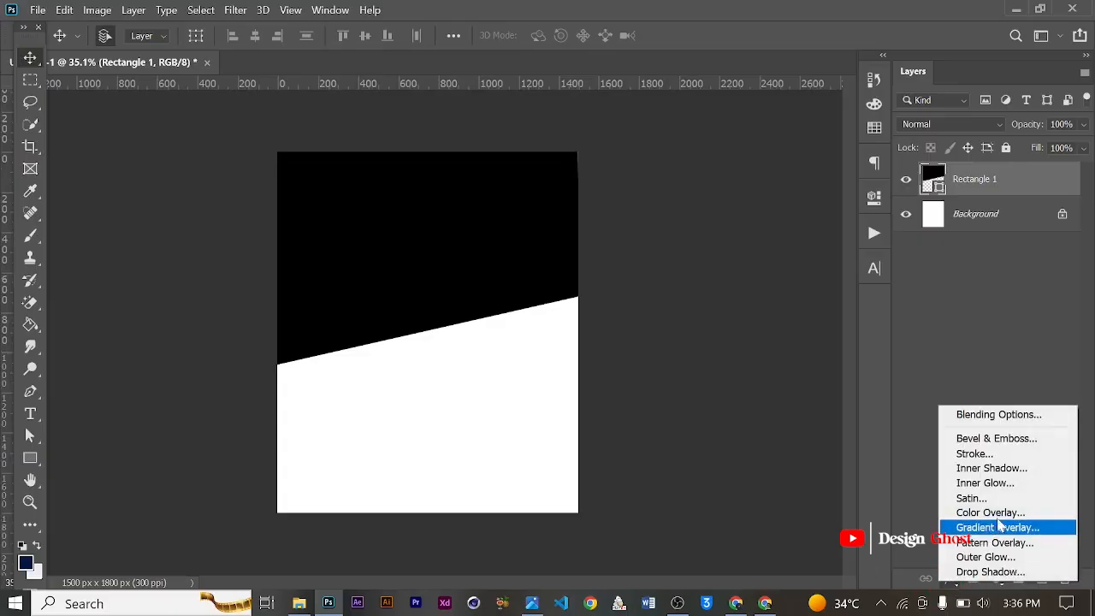
{"action": "left_click", "coordinate": [999, 515]}
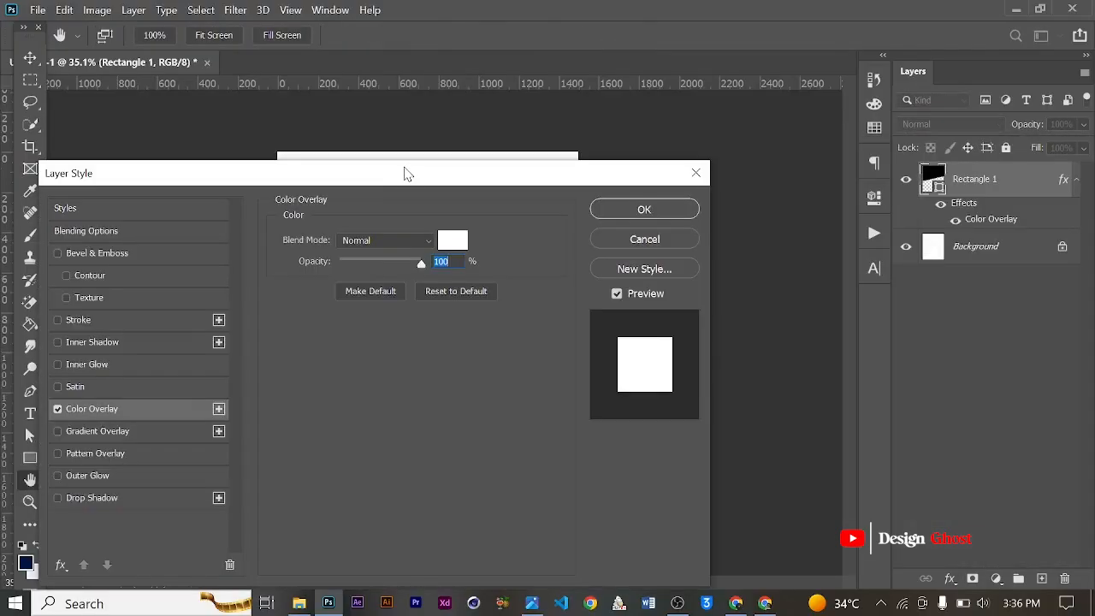
{"action": "left_click_drag", "start_coordinate": [405, 171], "coordinate": [598, 106]}
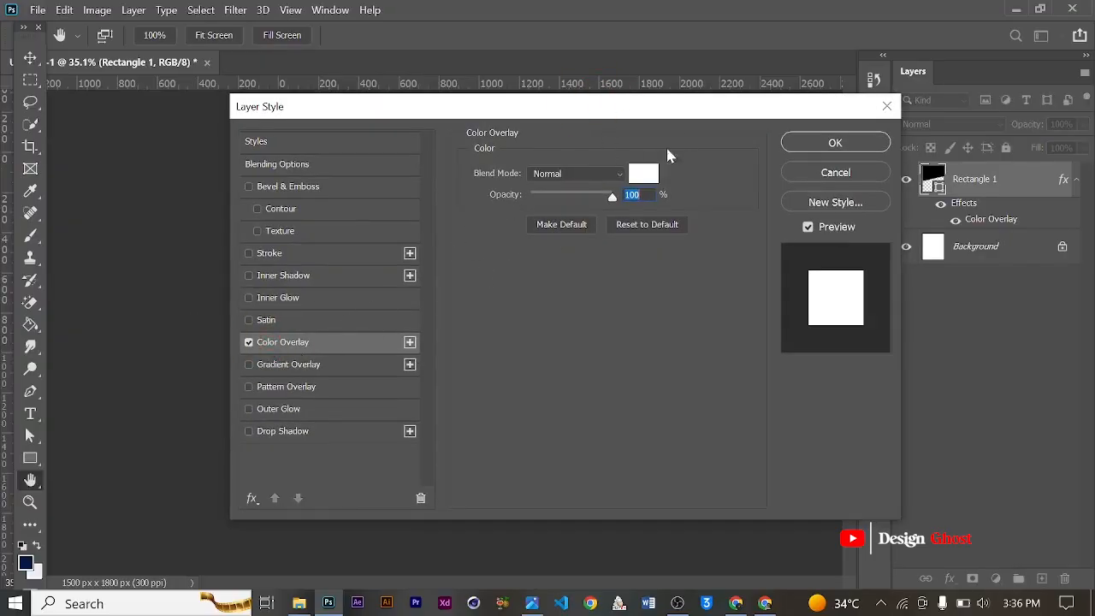
{"action": "left_click", "coordinate": [641, 175]}
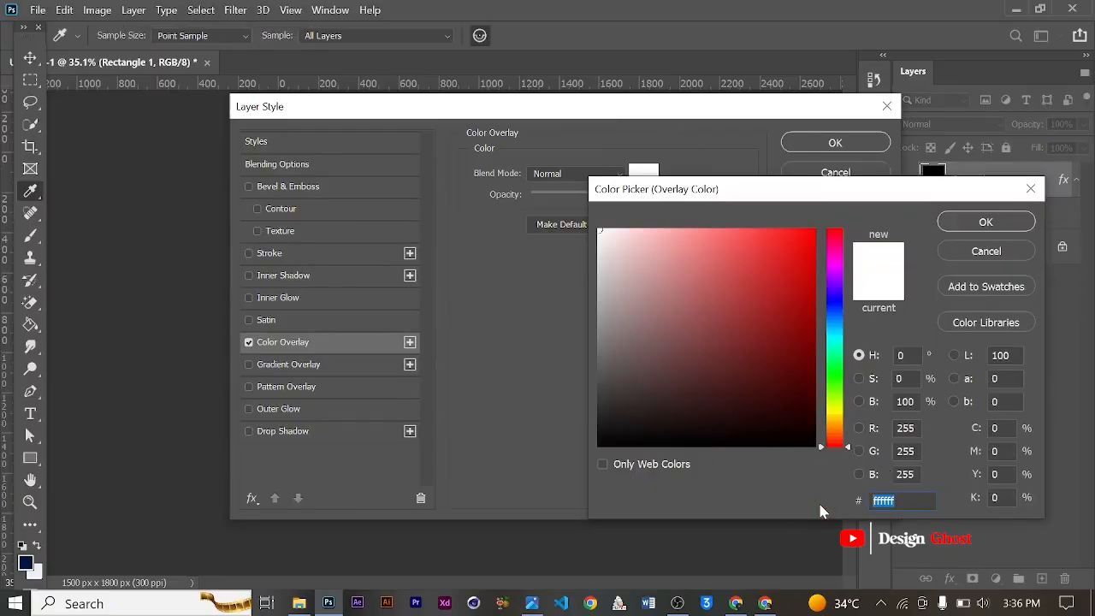
{"action": "type", "text": "c5"}
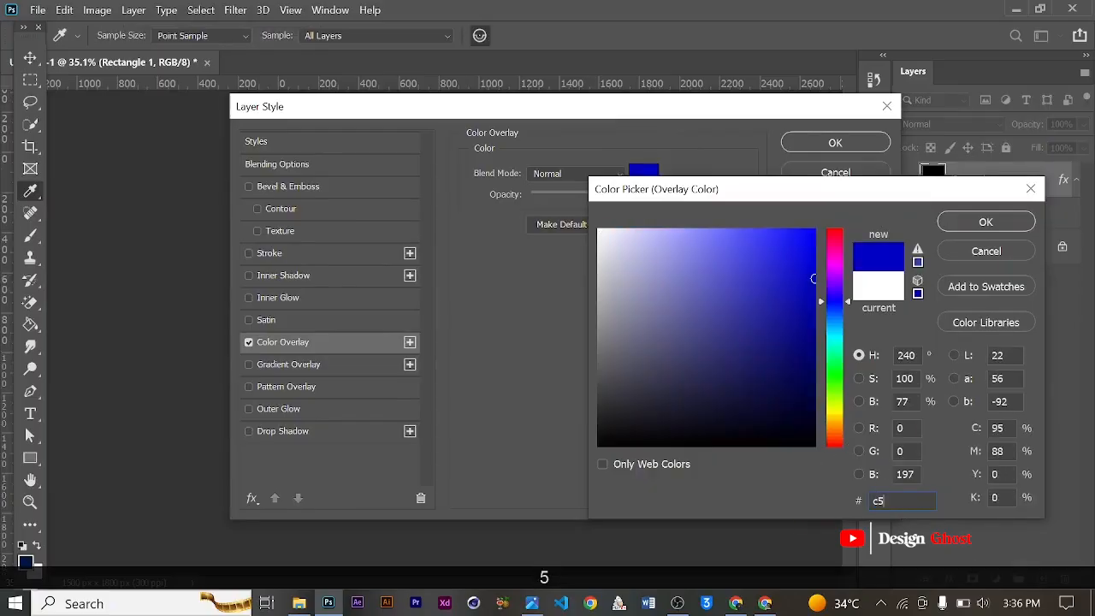
{"action": "type", "text": "2"}
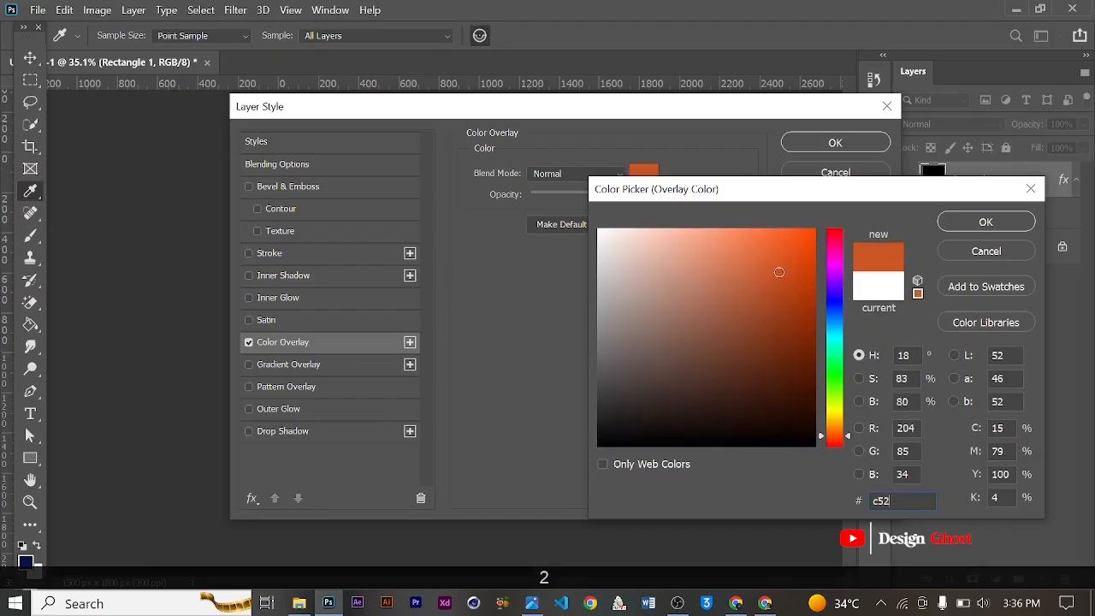
{"action": "type", "text": "91"}
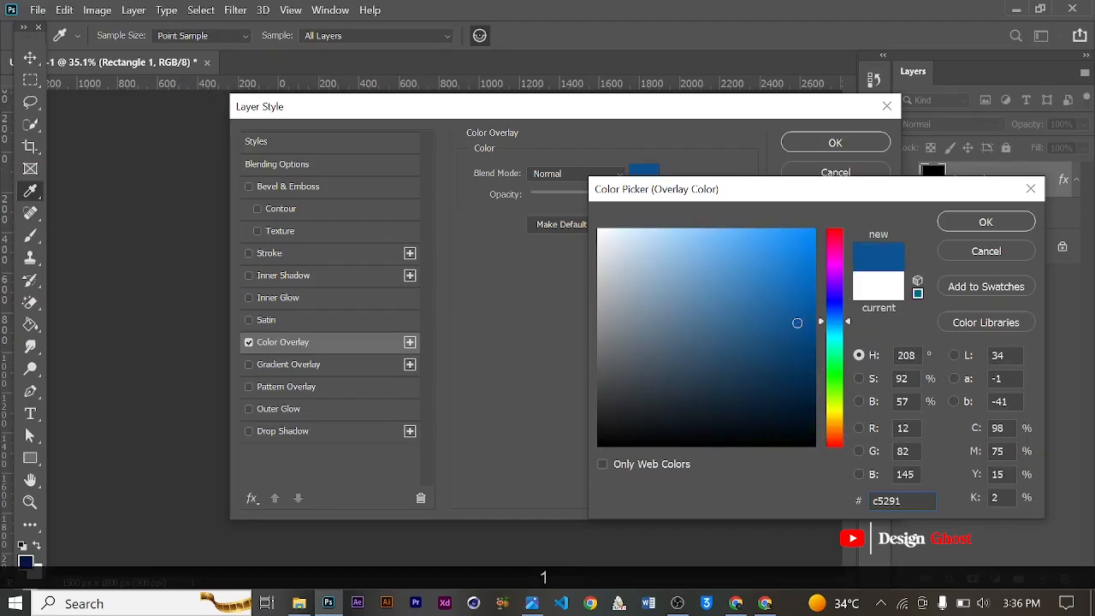
{"action": "type", "text": "3"}
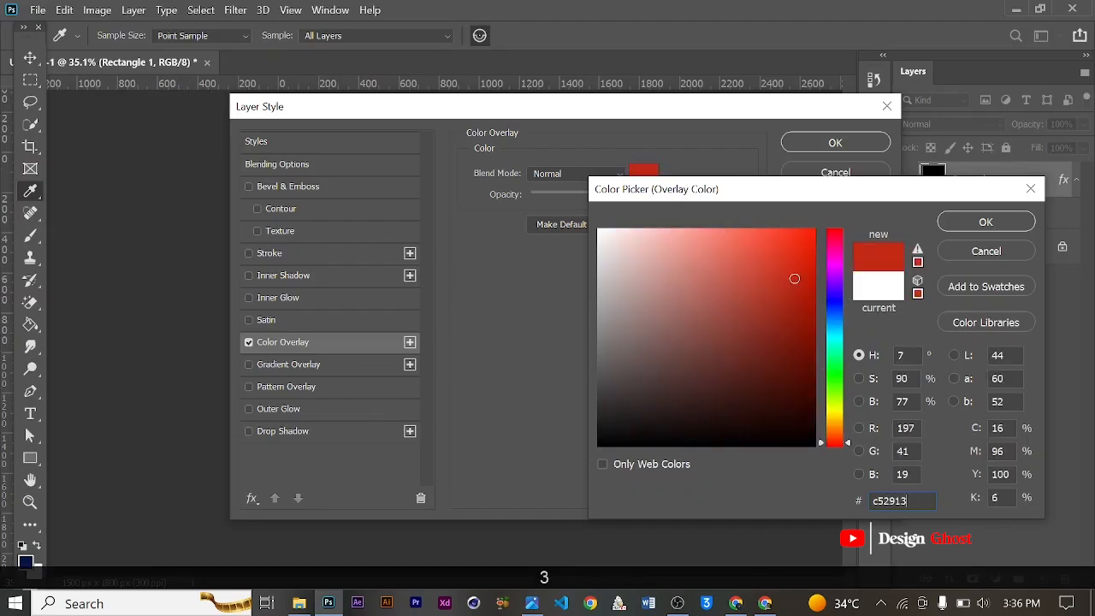
{"action": "left_click", "coordinate": [986, 223]}
{"action": "left_click", "coordinate": [824, 146]}
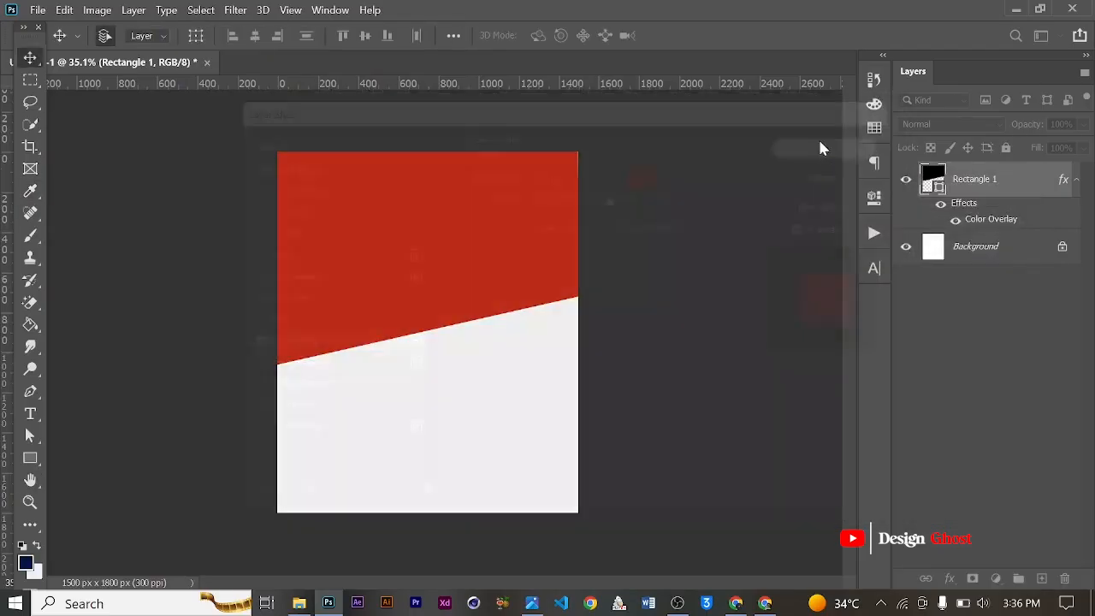
- Sample the red band into the foreground colour
{"action": "left_click", "coordinate": [28, 564]}
{"action": "left_click", "coordinate": [415, 248]}
{"action": "left_click", "coordinate": [986, 222]}
{"action": "key", "text": "v"}
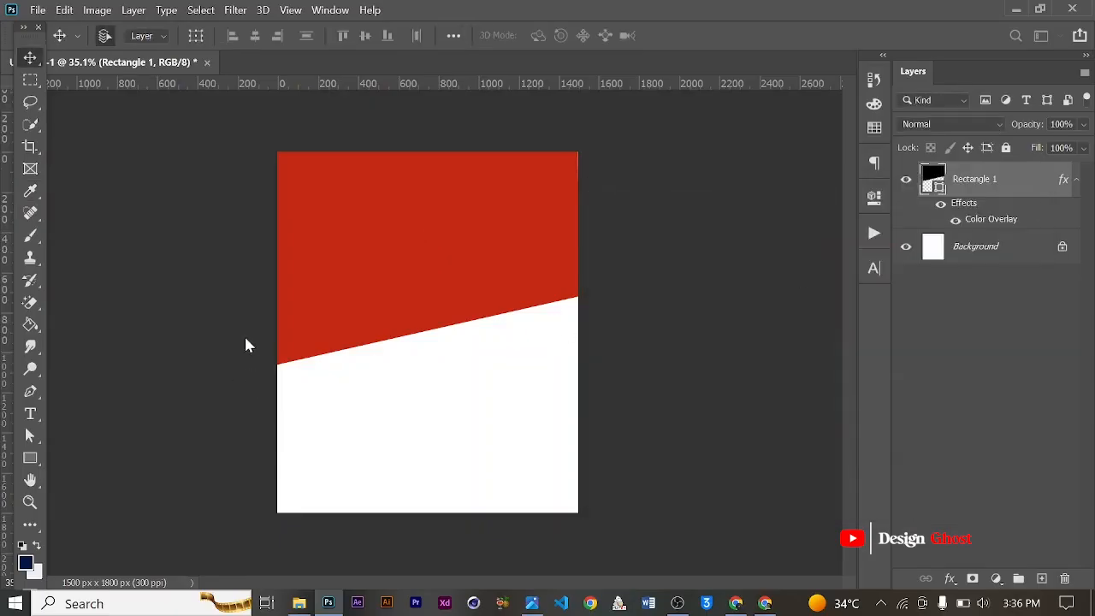
{"action": "scroll", "coordinate": [36, 545], "scroll_direction": "down", "scroll_amount": 1}
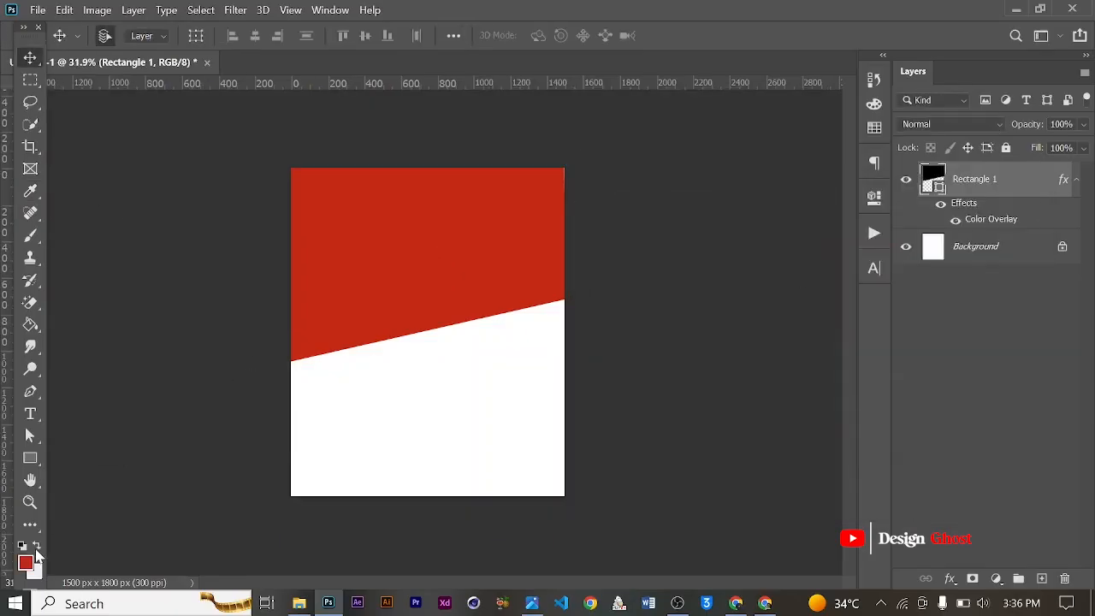
{"action": "scroll", "coordinate": [313, 432], "scroll_direction": "up", "scroll_amount": 4}
{"action": "key", "text": "ctrl+0"}
{"action": "scroll", "coordinate": [261, 501], "scroll_direction": "up", "scroll_amount": 1}
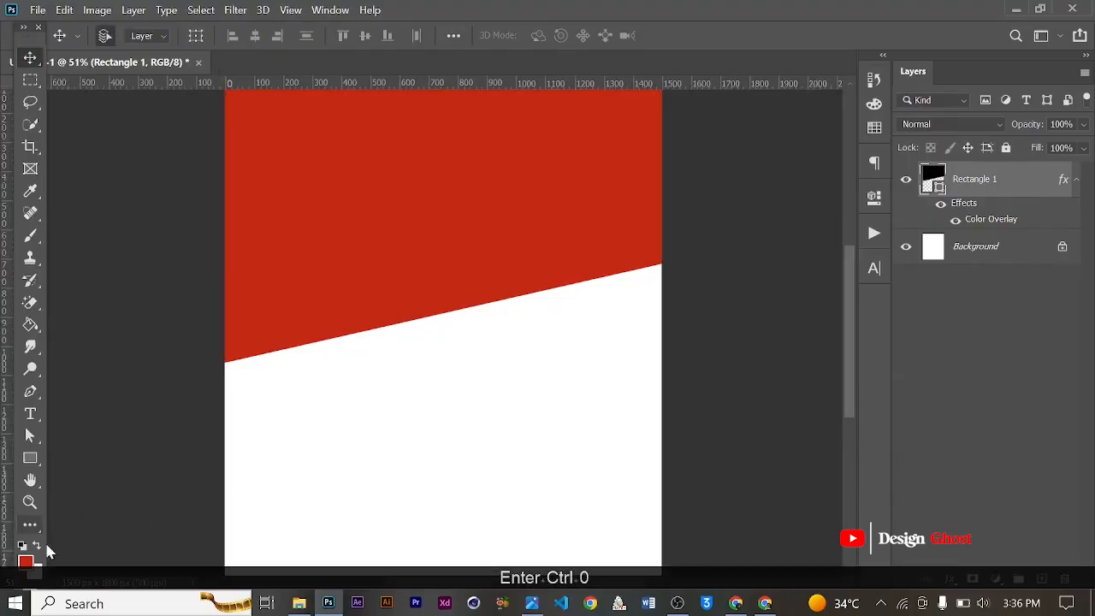
- Swap the colour swatches and pick near-white pink fff1ef as the foreground colour
{"action": "left_click", "coordinate": [37, 545]}
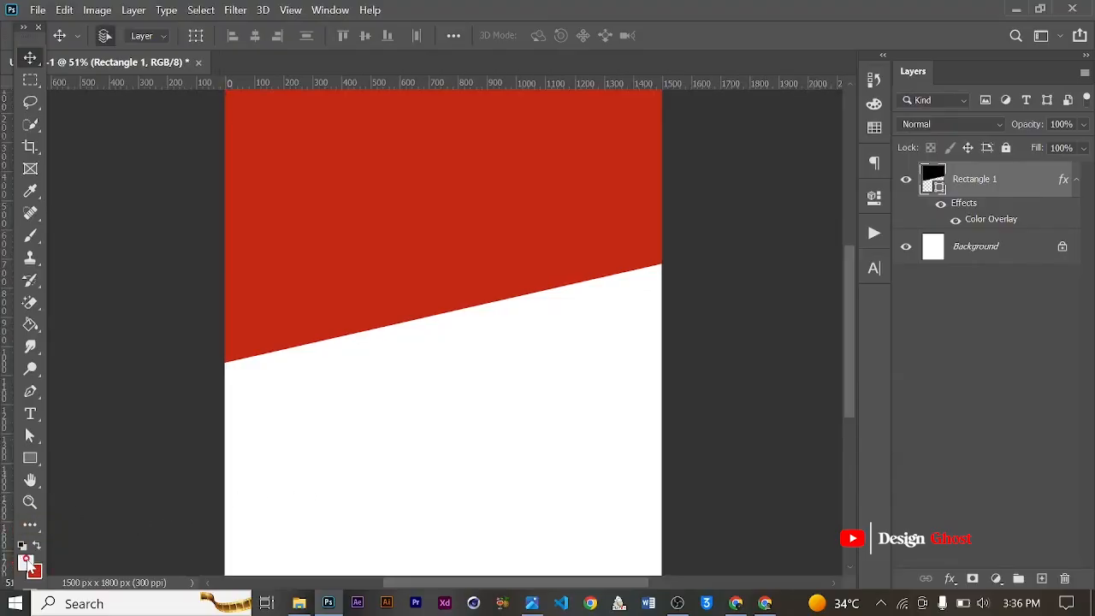
{"action": "left_click", "coordinate": [26, 563]}
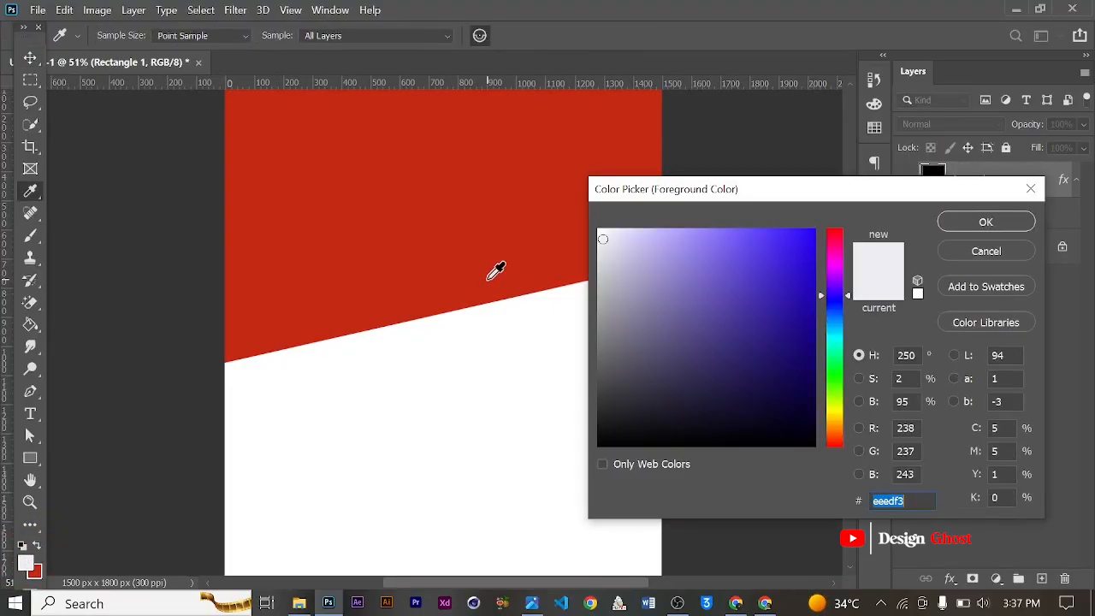
{"action": "left_click", "coordinate": [494, 271]}
{"action": "left_click", "coordinate": [706, 273]}
{"action": "left_click", "coordinate": [610, 229]}
{"action": "left_click_drag", "start_coordinate": [609, 228], "coordinate": [612, 175]}
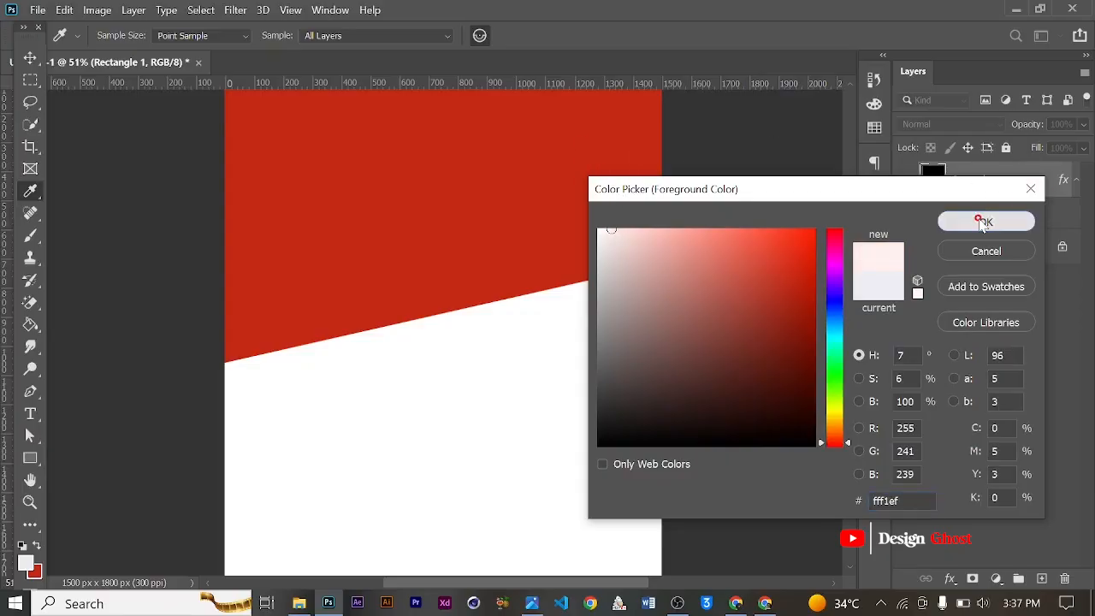
{"action": "left_click", "coordinate": [993, 221]}
{"action": "scroll", "coordinate": [417, 423], "scroll_direction": "down", "scroll_amount": 4}
{"action": "scroll", "coordinate": [449, 408], "scroll_direction": "up", "scroll_amount": 4}
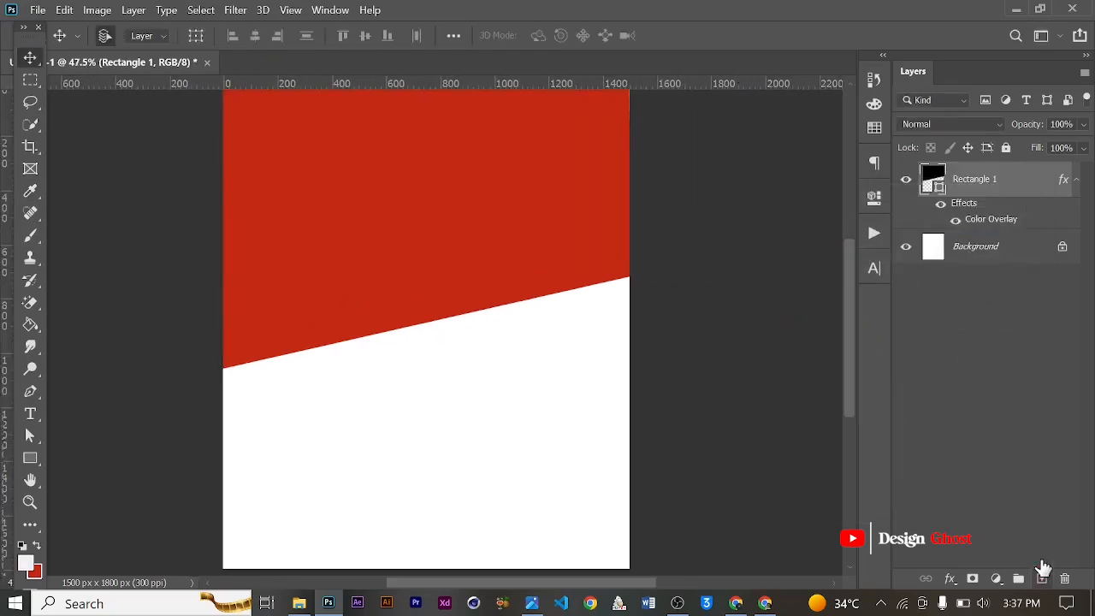
- Add Layer 1 beneath Rectangle 1 and fill it with the pale pink using the Paint Bucket
{"action": "left_click", "coordinate": [1043, 578]}
{"action": "mouse_move", "coordinate": [991, 253]}
{"action": "left_mouse_down"}
{"action": "mouse_move", "coordinate": [966, 249]}
{"action": "mouse_move", "coordinate": [972, 264]}
{"action": "left_mouse_up"}
{"action": "key", "text": "g"}
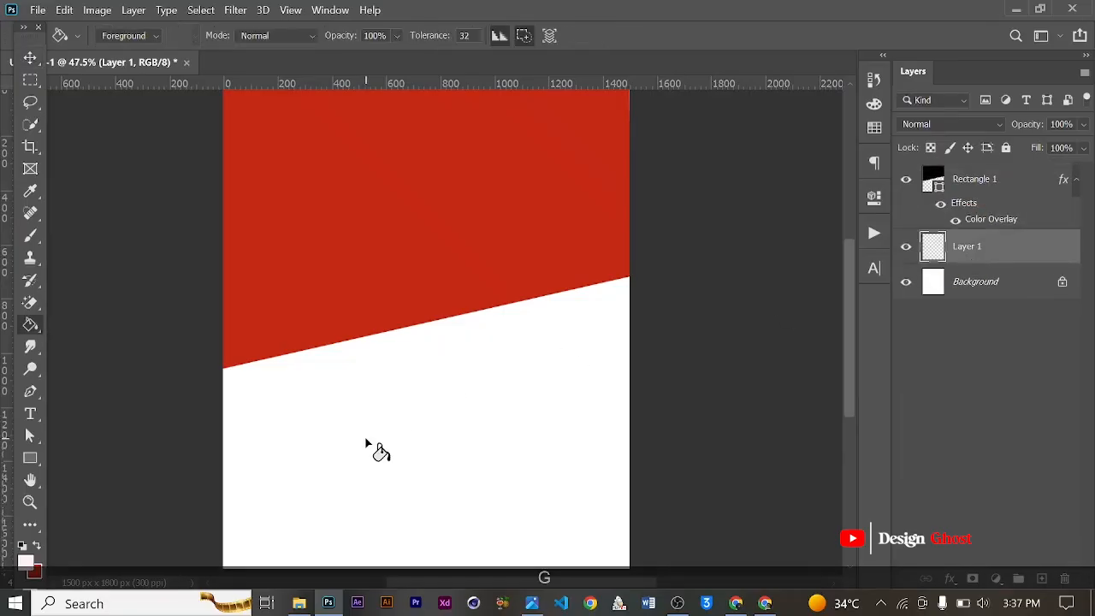
{"action": "left_click", "coordinate": [454, 406]}
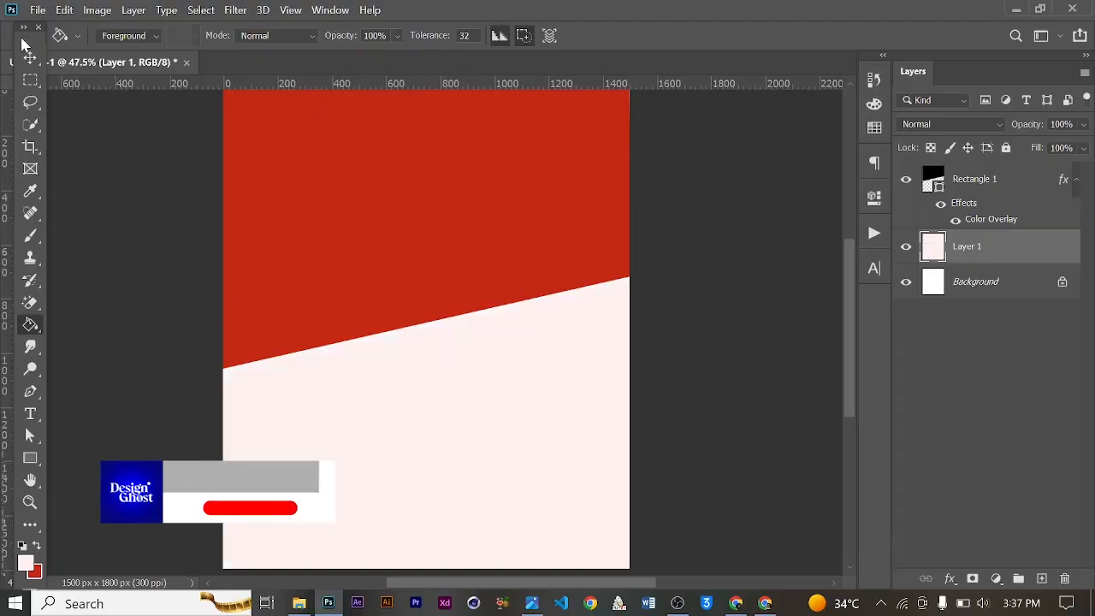
{"action": "key", "text": "v"}
{"action": "scroll", "coordinate": [274, 195], "scroll_direction": "up", "scroll_amount": 2}
{"action": "key", "text": "Return"}
{"action": "key", "text": "ctrl+0"}
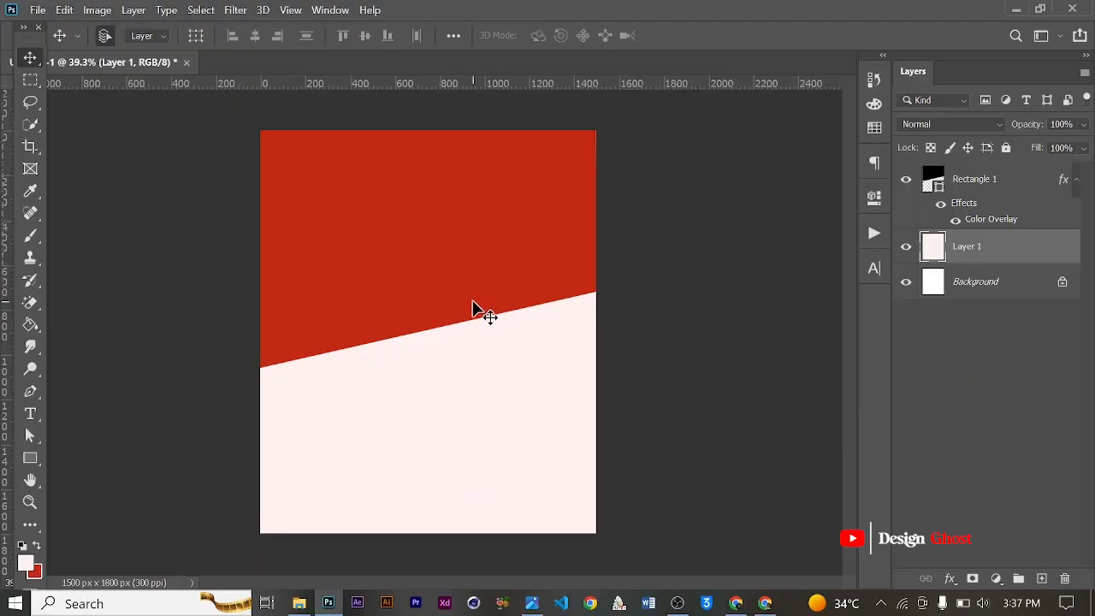
{"action": "scroll", "coordinate": [479, 310], "scroll_direction": "up", "scroll_amount": 1}
{"action": "key", "text": "shift+ctrl"}
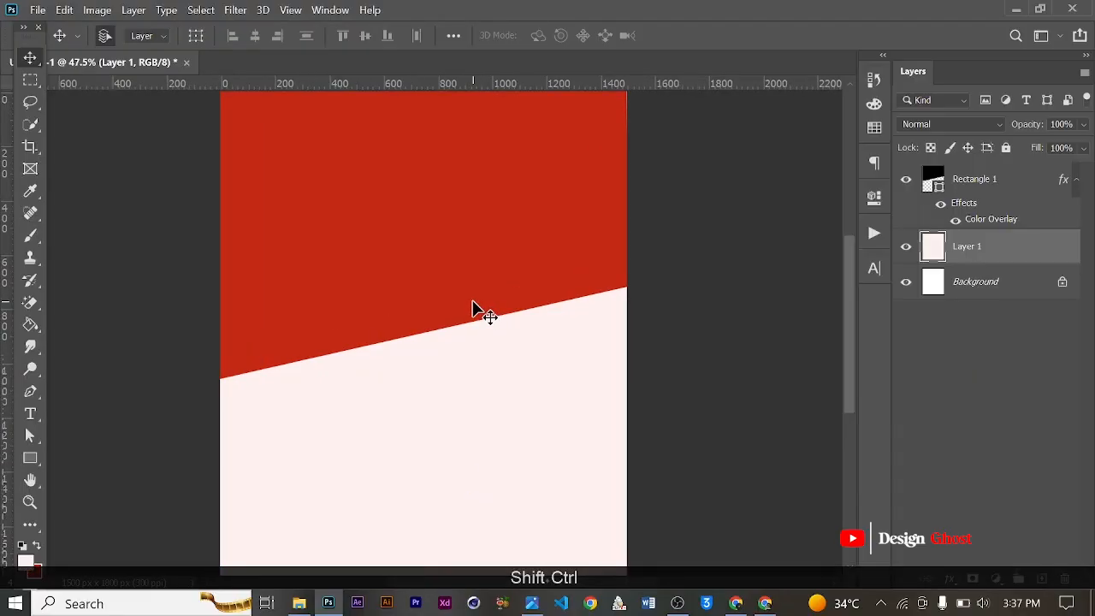
{"action": "scroll", "coordinate": [479, 309], "scroll_direction": "down", "scroll_amount": 2}
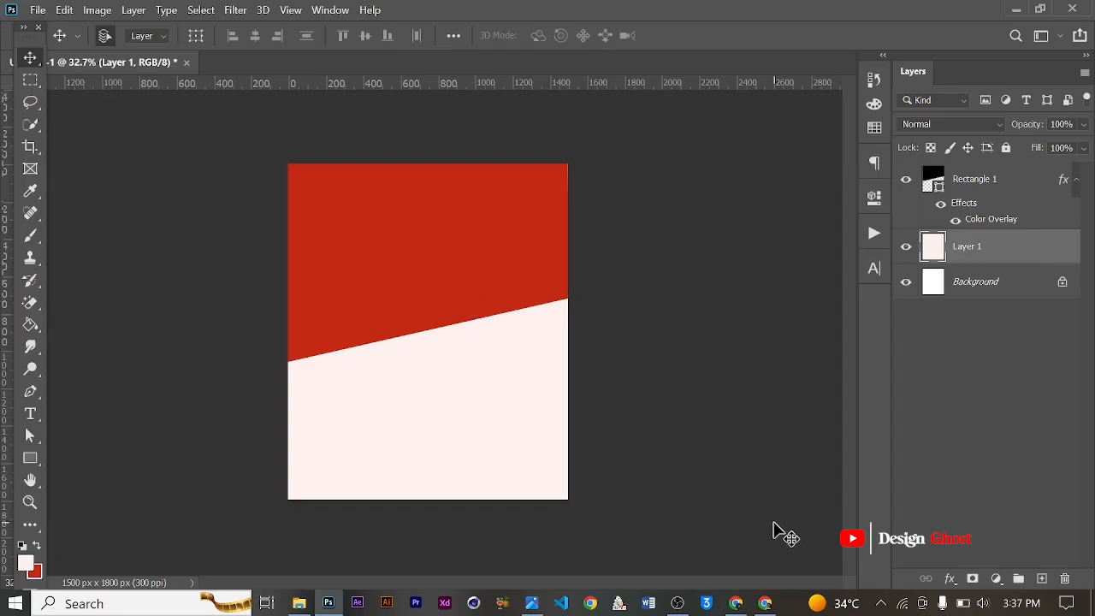
- In Chrome, search Google for 'pinterest' and open pinterest.com
{"action": "left_click", "coordinate": [766, 604]}
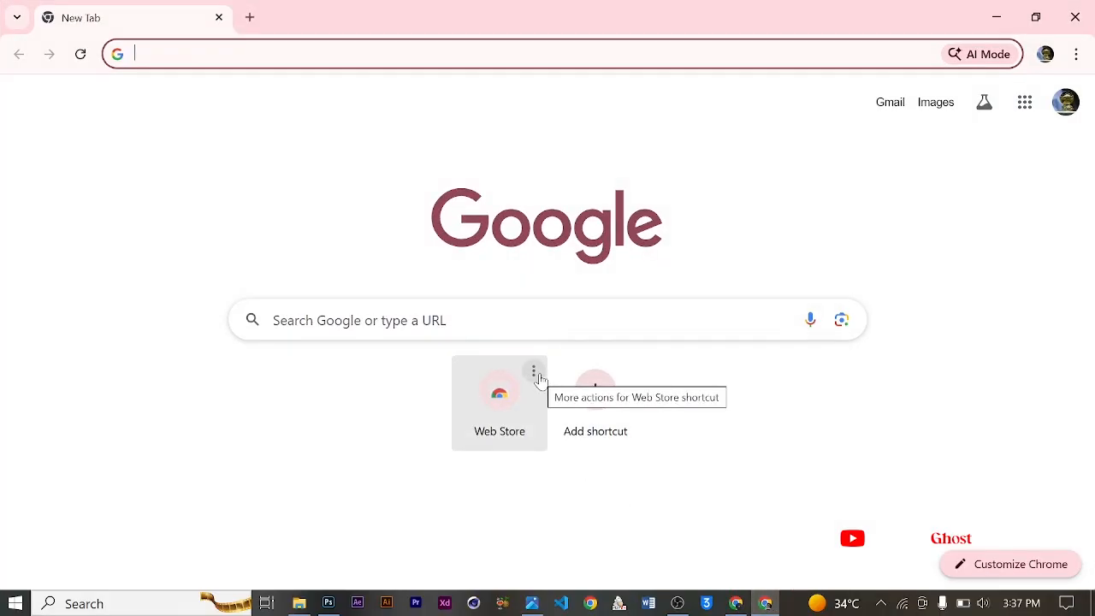
{"action": "type", "text": "pin"}
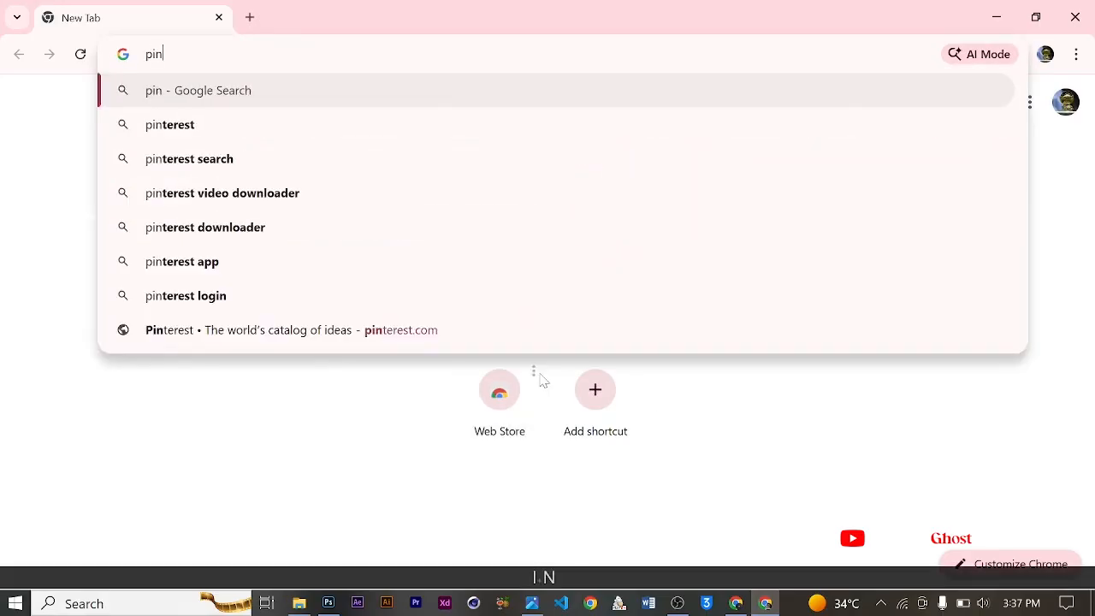
{"action": "left_click", "coordinate": [202, 126]}
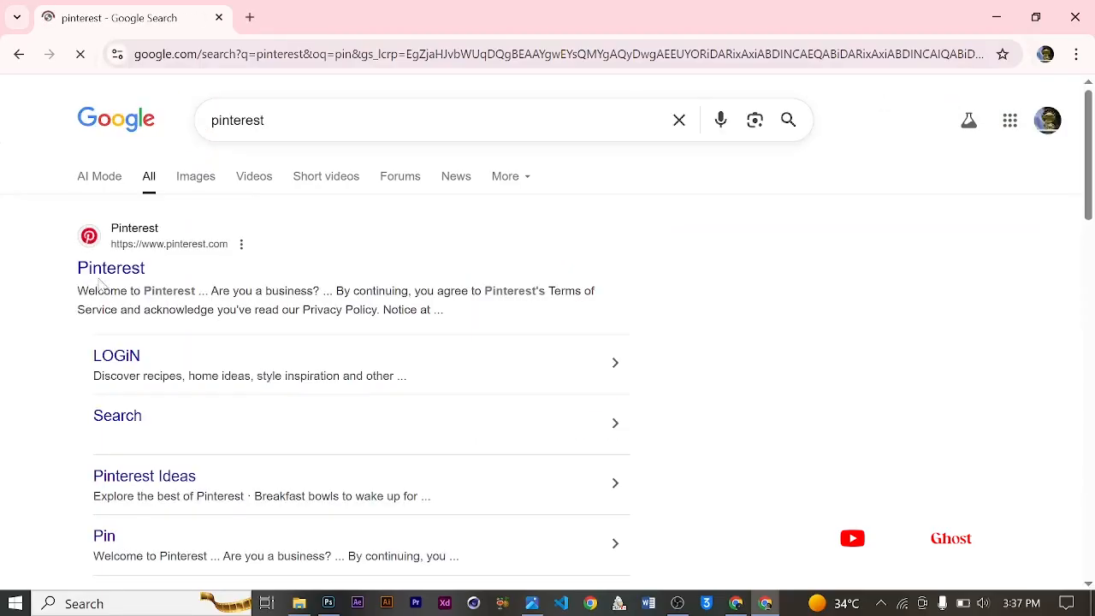
{"action": "left_click", "coordinate": [101, 269]}
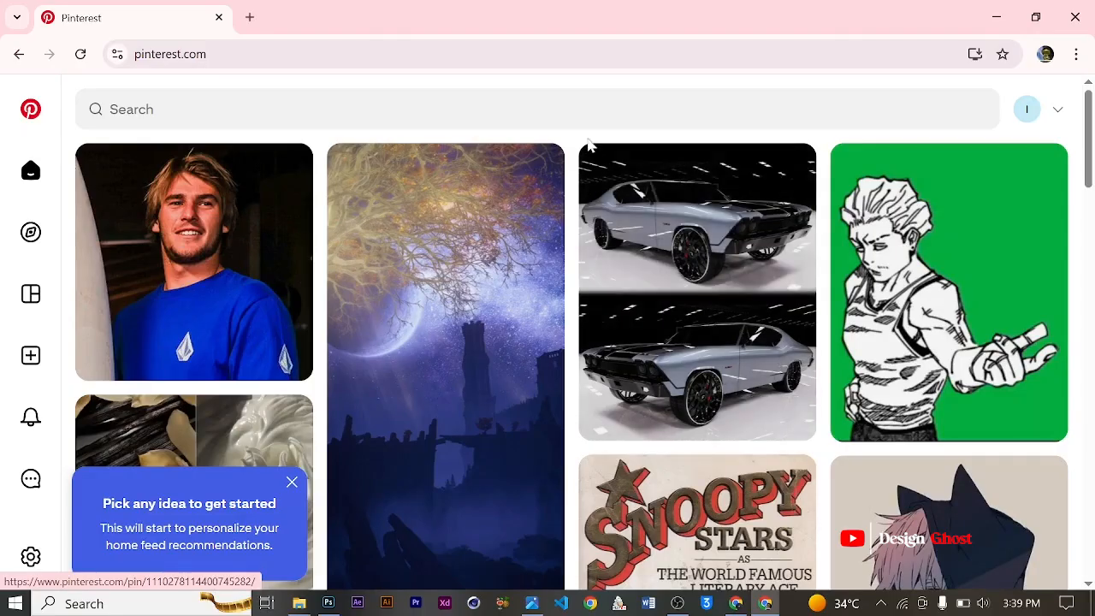
- Close Pinterest's search suggestions and 'Pick any idea' popup, then go back to Photoshop
{"action": "left_click", "coordinate": [591, 115]}
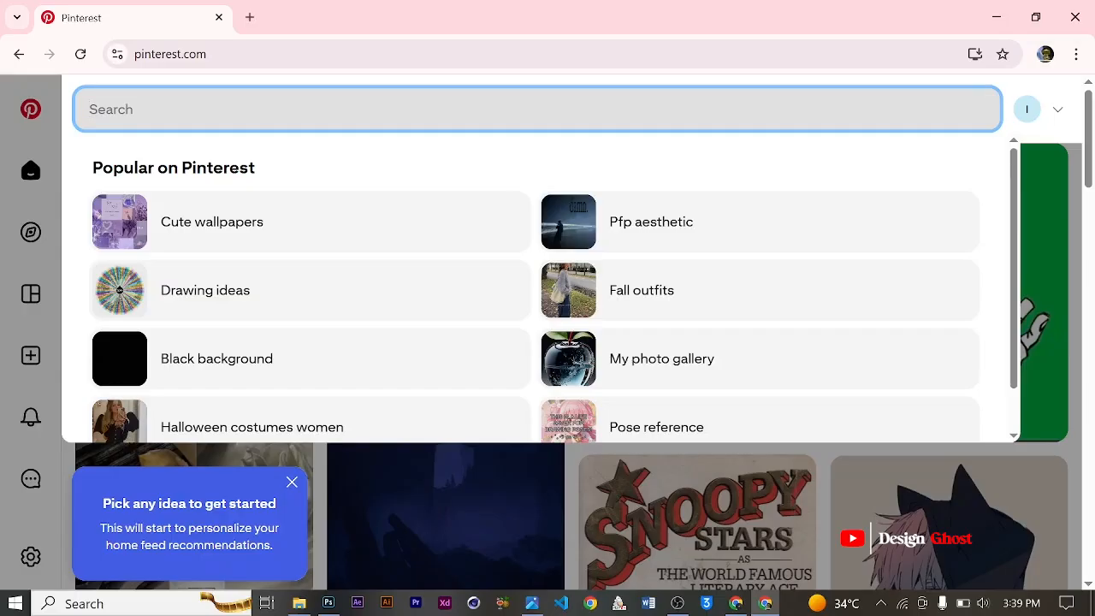
{"action": "left_click", "coordinate": [292, 483]}
{"action": "left_click", "coordinate": [291, 482]}
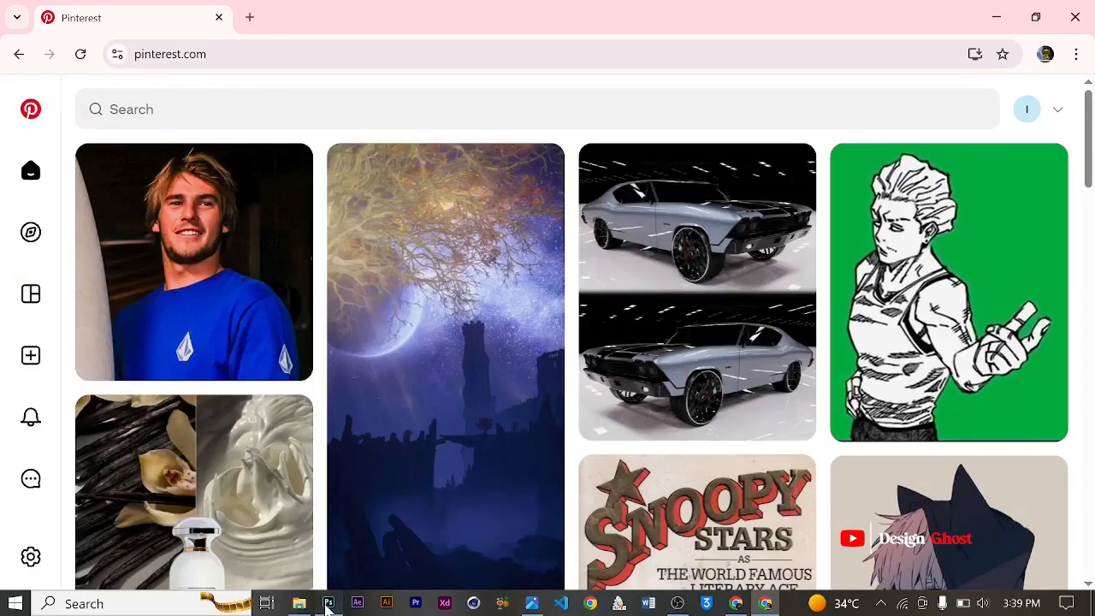
{"action": "left_click", "coordinate": [327, 603]}
{"action": "scroll", "coordinate": [446, 368], "scroll_direction": "up", "scroll_amount": 3}
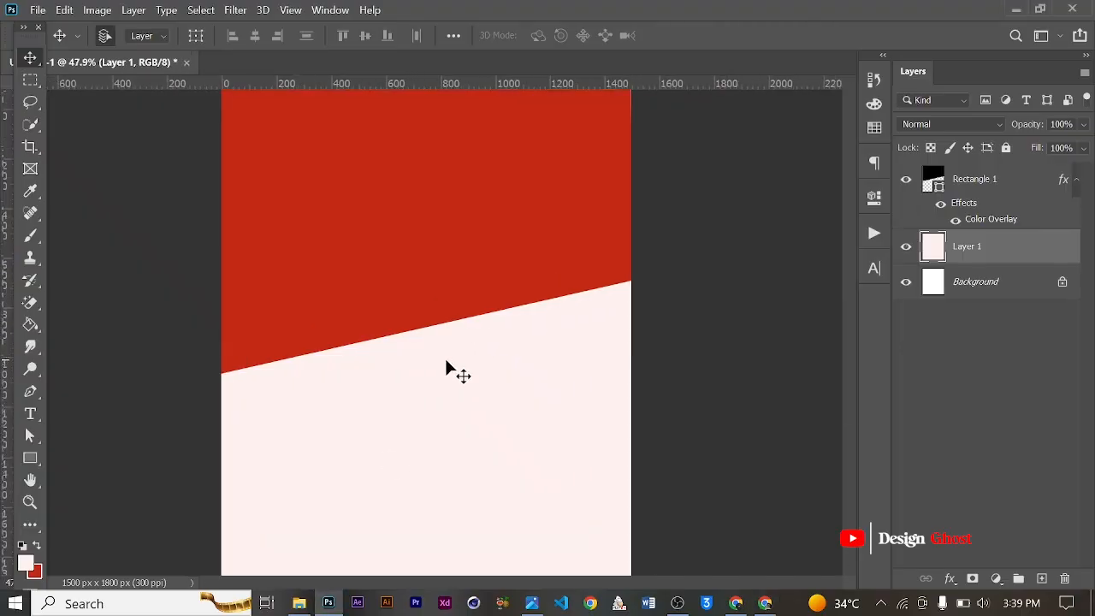
{"action": "scroll", "coordinate": [446, 368], "scroll_direction": "up", "scroll_amount": 1}
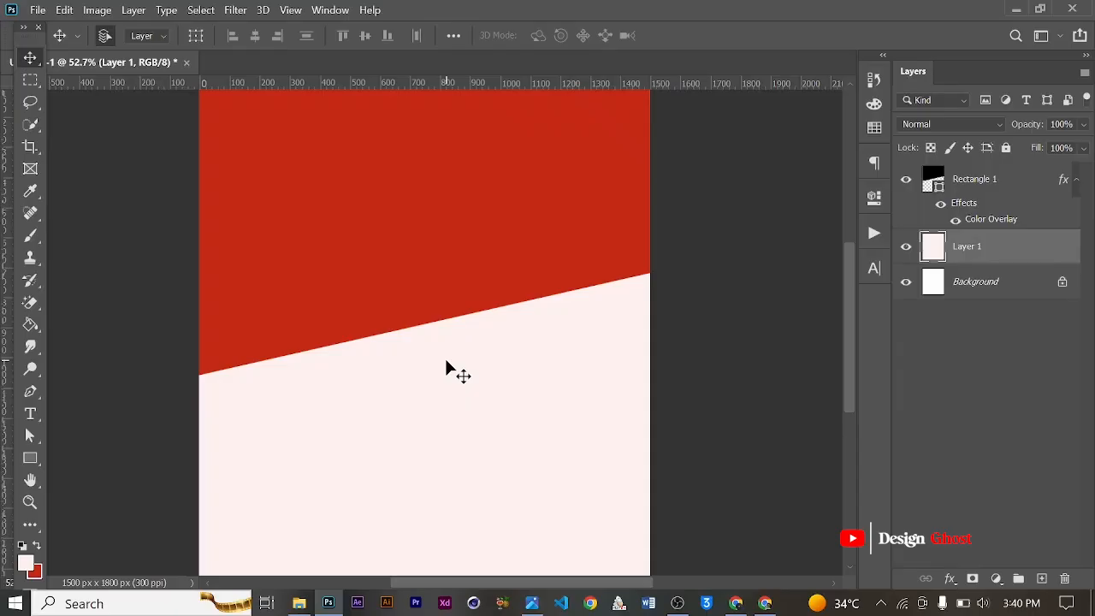
{"action": "scroll", "coordinate": [445, 367], "scroll_direction": "down", "scroll_amount": 3}
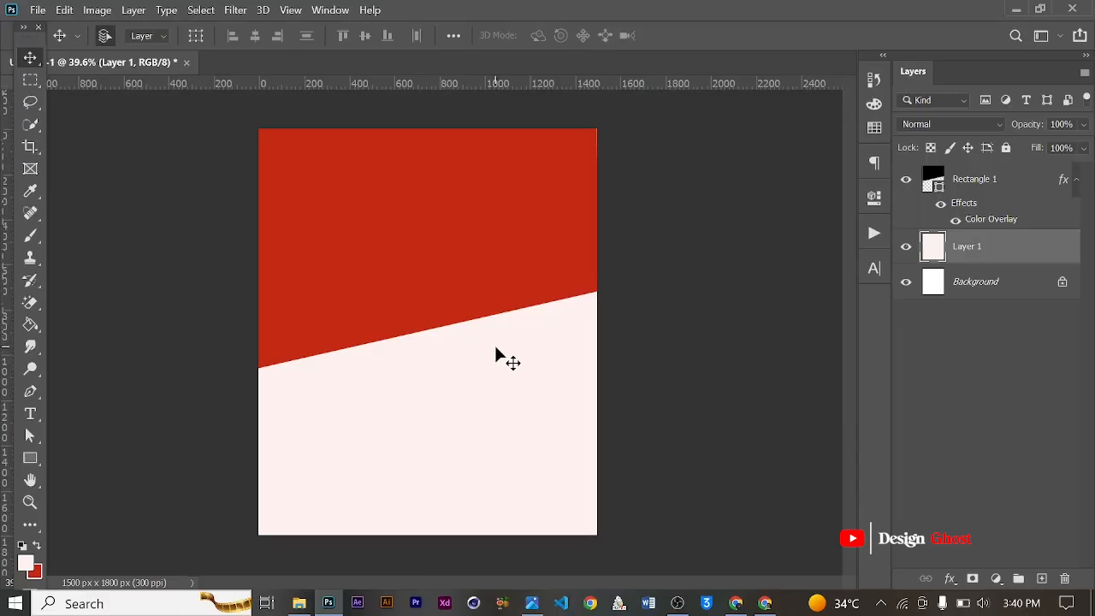
- Back in Chrome, run a Pinterest search for 'black chess pieces'
{"action": "left_click", "coordinate": [765, 603]}
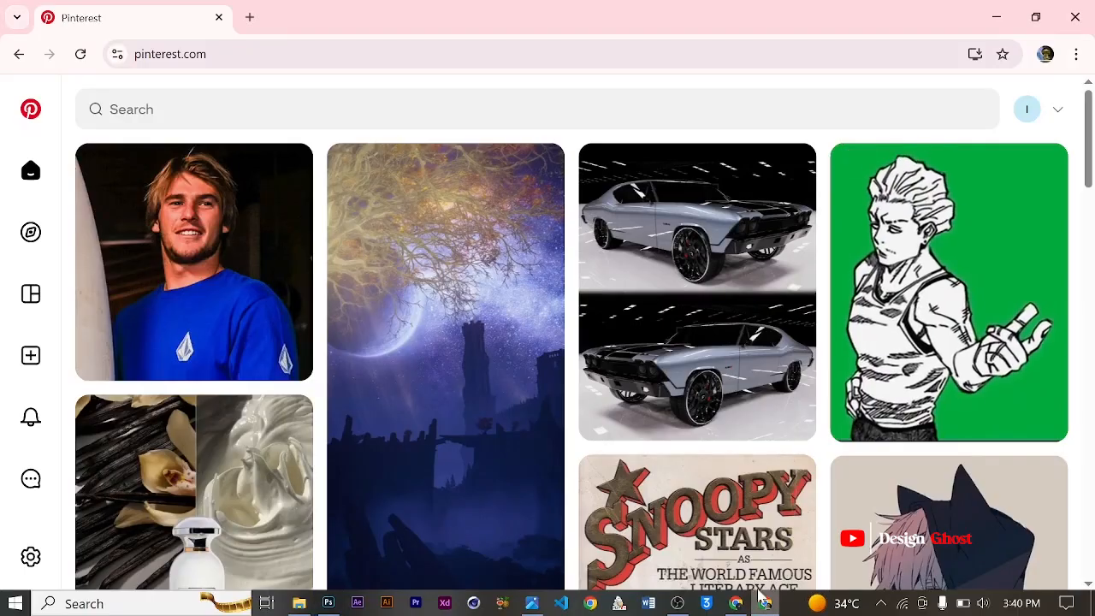
{"action": "left_click", "coordinate": [290, 109]}
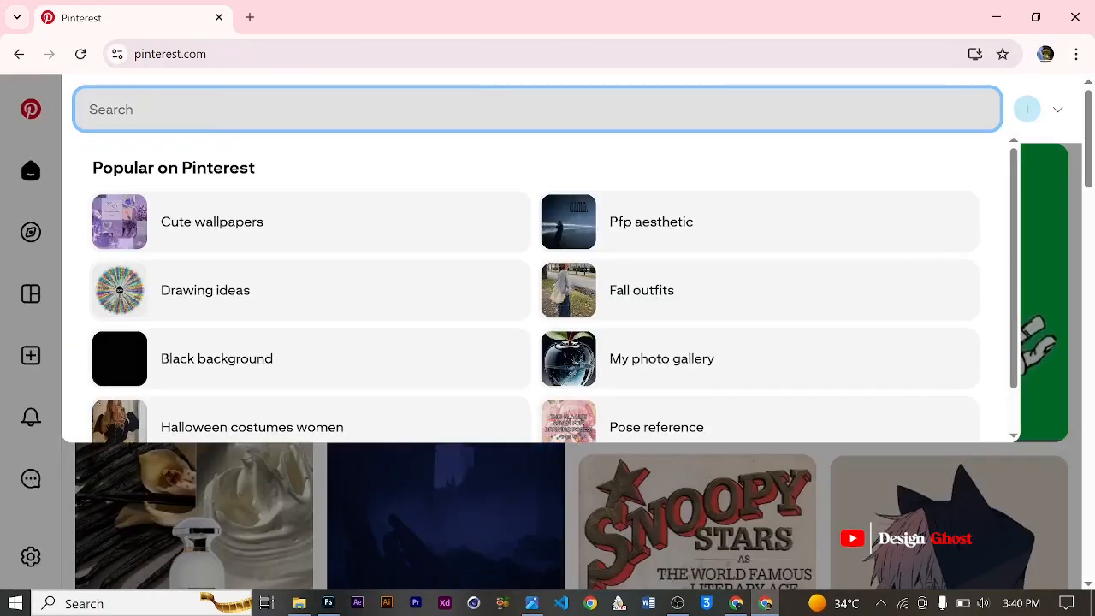
{"action": "type", "text": "chess"}
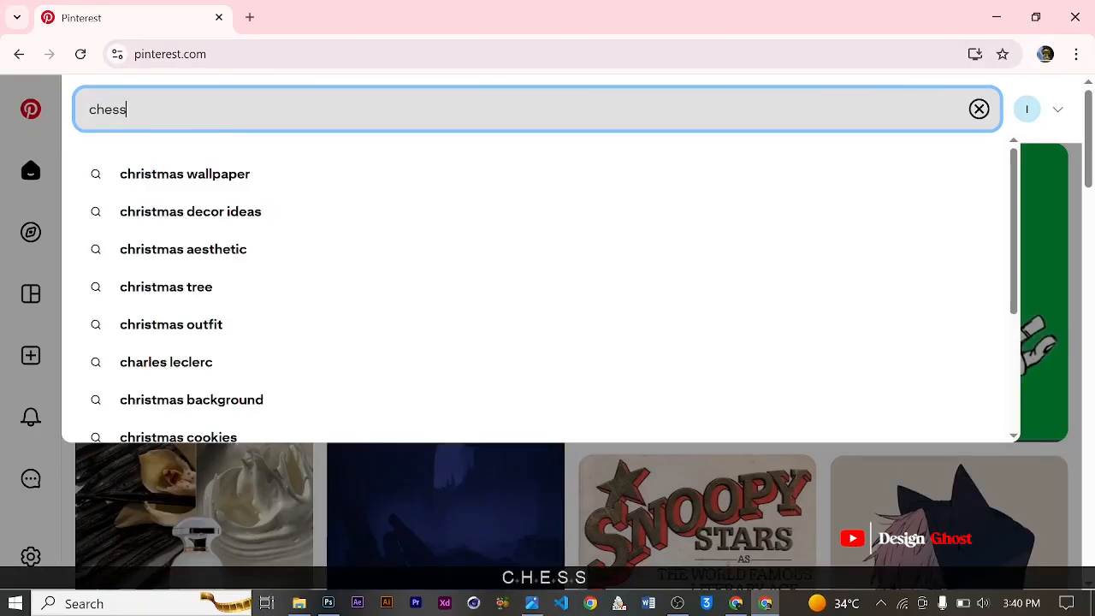
{"action": "type", "text": " o"}
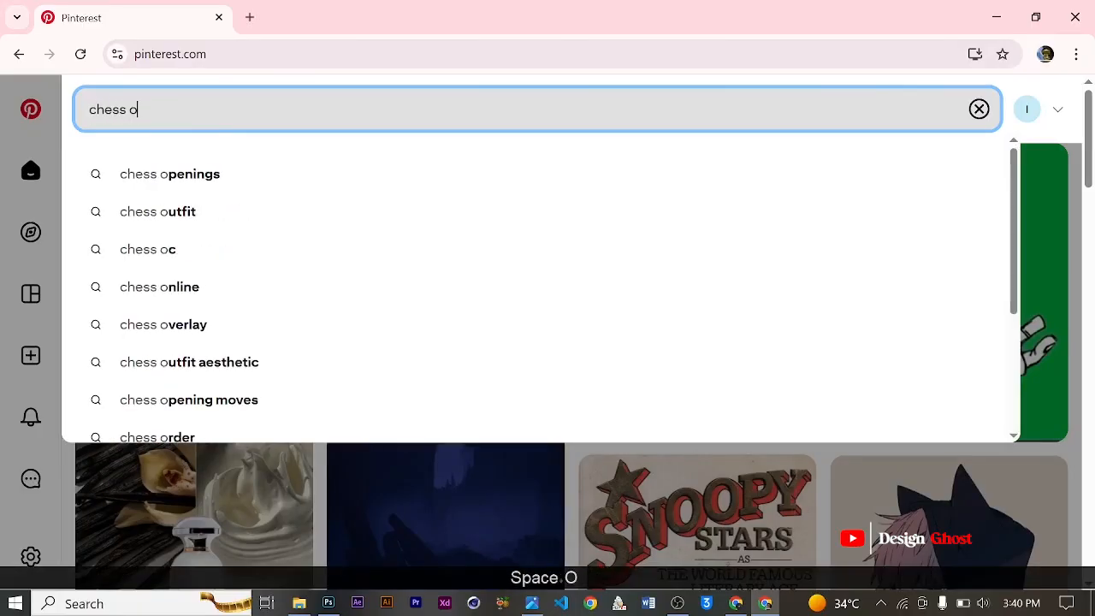
{"action": "key", "text": "BackSpace"}
{"action": "key", "text": "BackSpace"}
{"action": "type", "text": "p"}
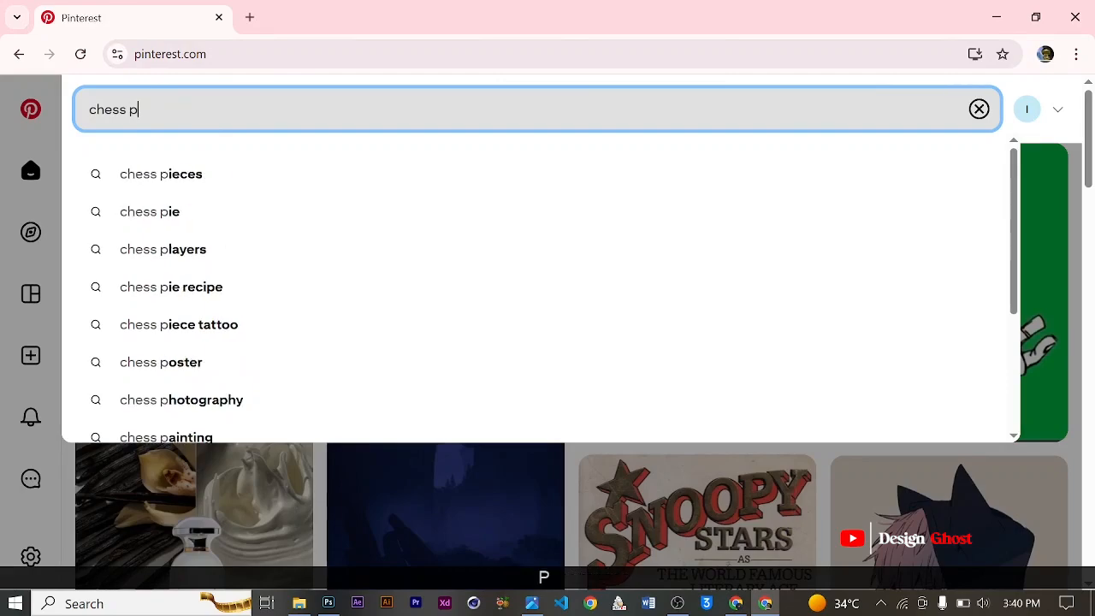
{"action": "type", "text": "ieces"}
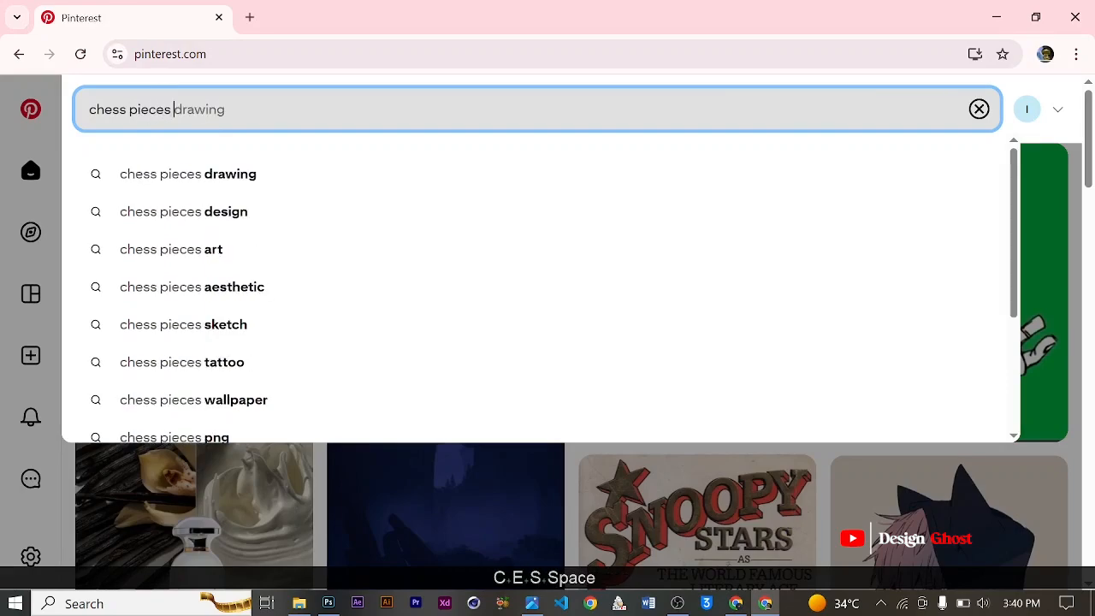
{"action": "key", "text": "Left"}
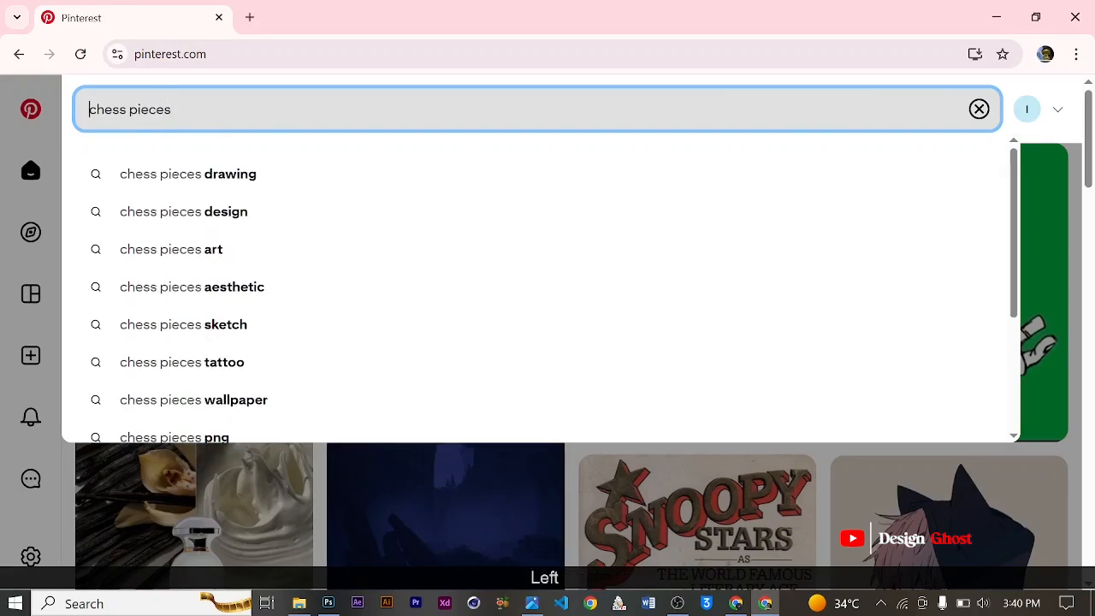
{"action": "type", "text": "ba"}
{"action": "key", "text": "BackSpace"}
{"action": "type", "text": "lack"}
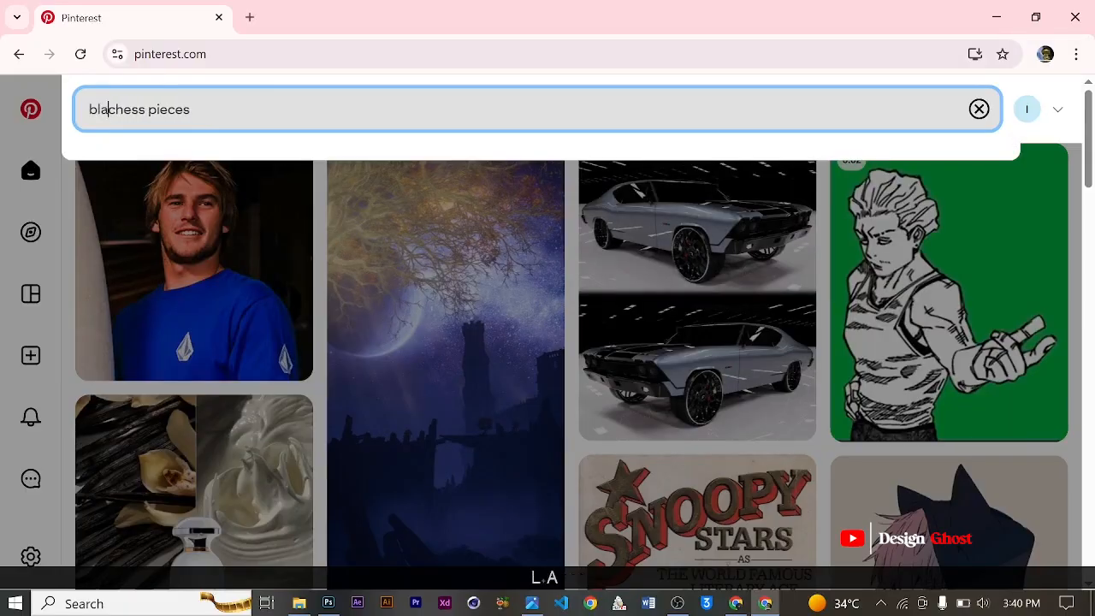
{"action": "key", "text": "space"}
{"action": "key", "text": "Return"}
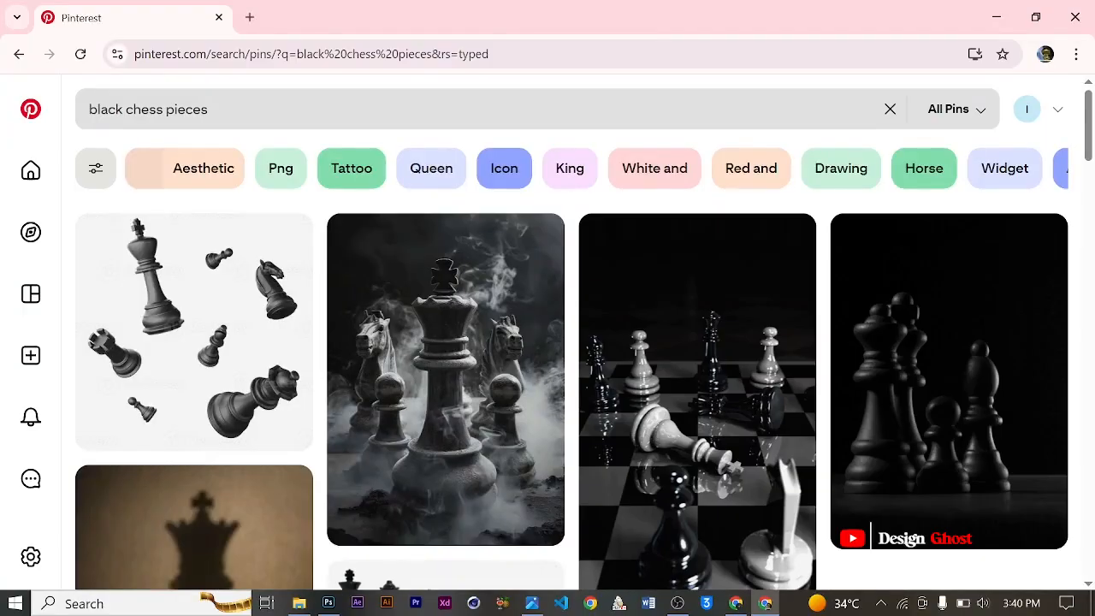
- Download the black king chess piece image from its Pinterest pin
{"action": "scroll", "coordinate": [403, 369], "scroll_direction": "down", "scroll_amount": 5}
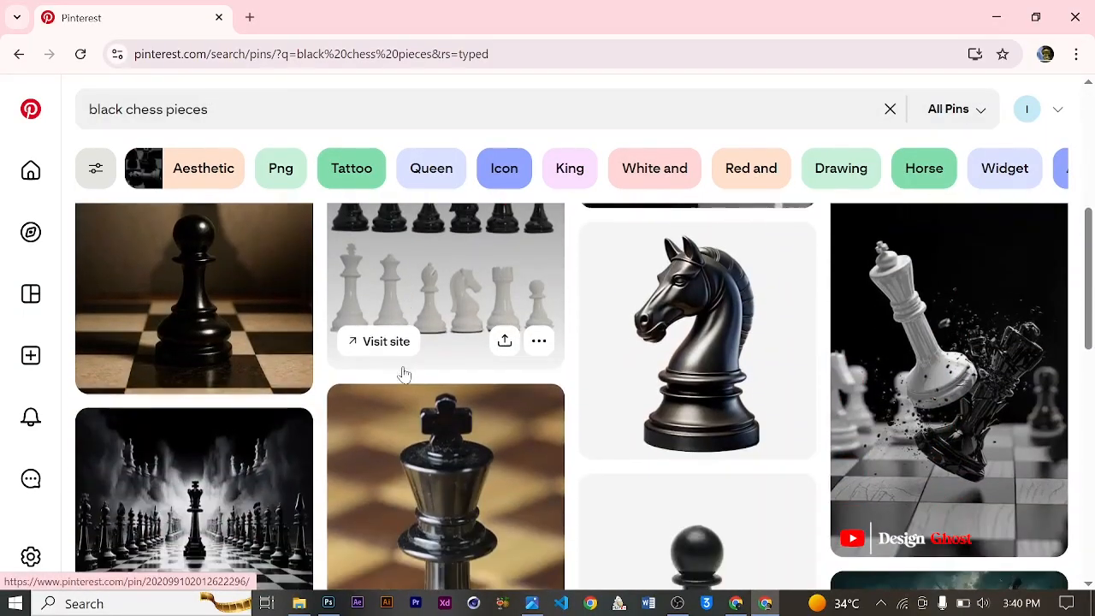
{"action": "scroll", "coordinate": [326, 357], "scroll_direction": "down", "scroll_amount": 4}
{"action": "scroll", "coordinate": [440, 328], "scroll_direction": "up", "scroll_amount": 6}
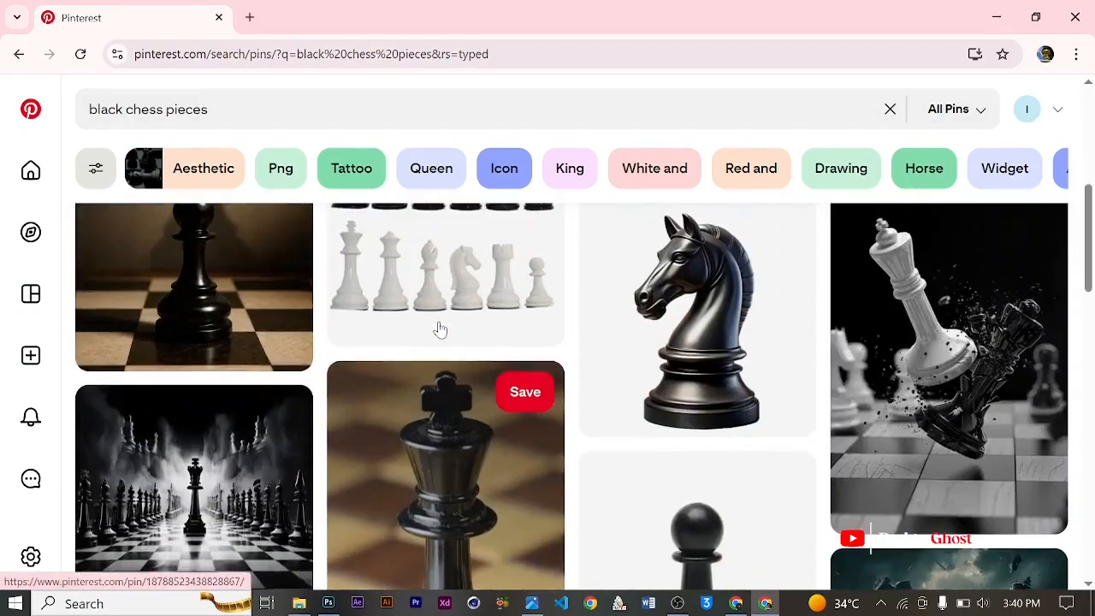
{"action": "scroll", "coordinate": [439, 327], "scroll_direction": "down", "scroll_amount": 1}
{"action": "scroll", "coordinate": [673, 396], "scroll_direction": "down", "scroll_amount": 1}
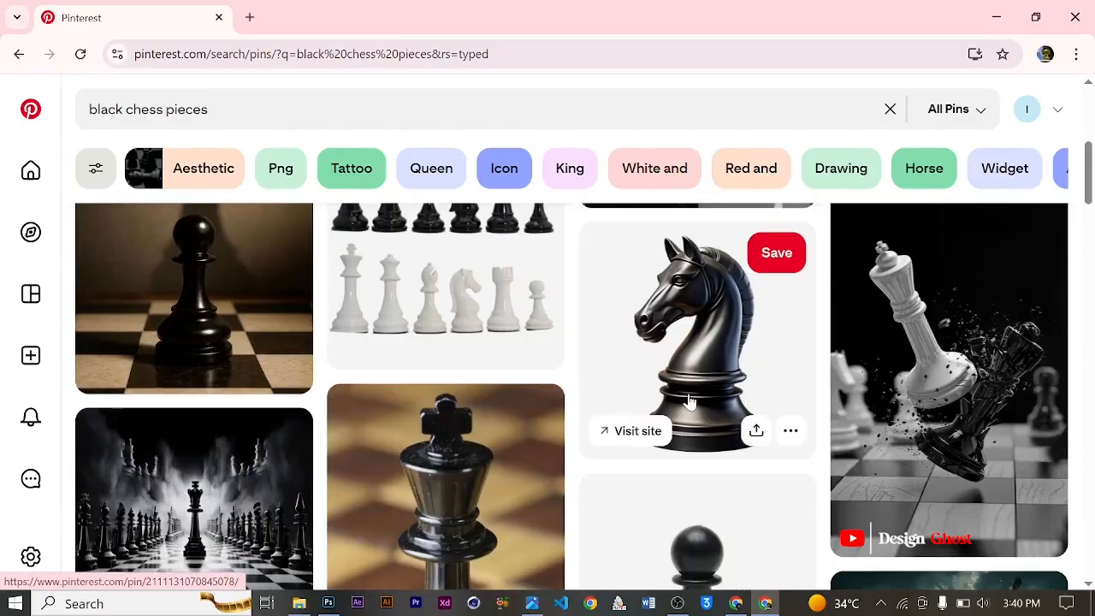
{"action": "left_click", "coordinate": [717, 353]}
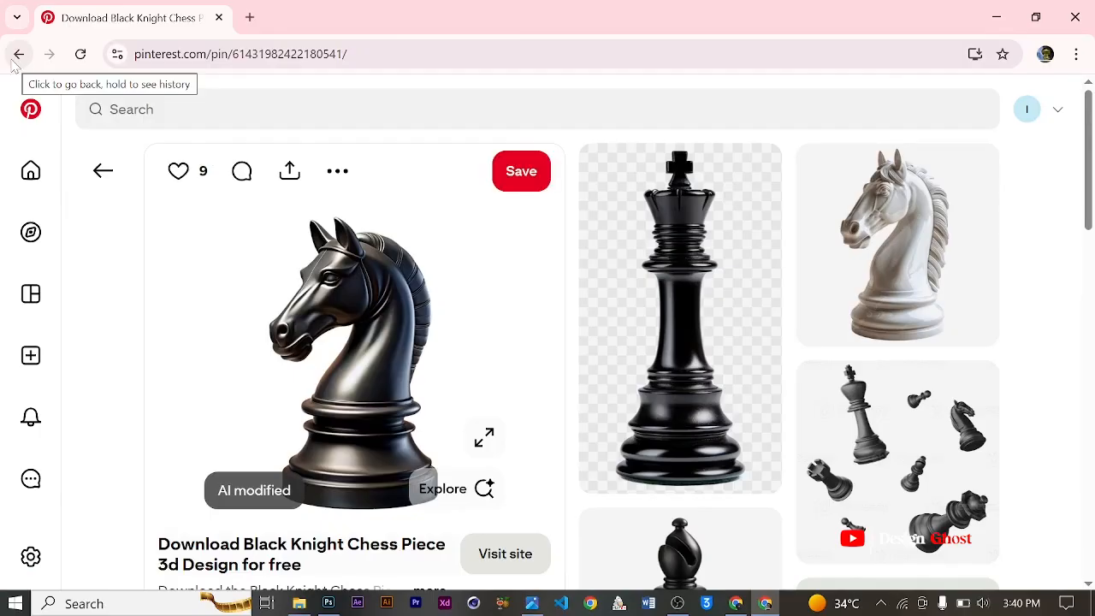
{"action": "scroll", "coordinate": [619, 317], "scroll_direction": "down", "scroll_amount": 3}
{"action": "scroll", "coordinate": [701, 223], "scroll_direction": "up", "scroll_amount": 3}
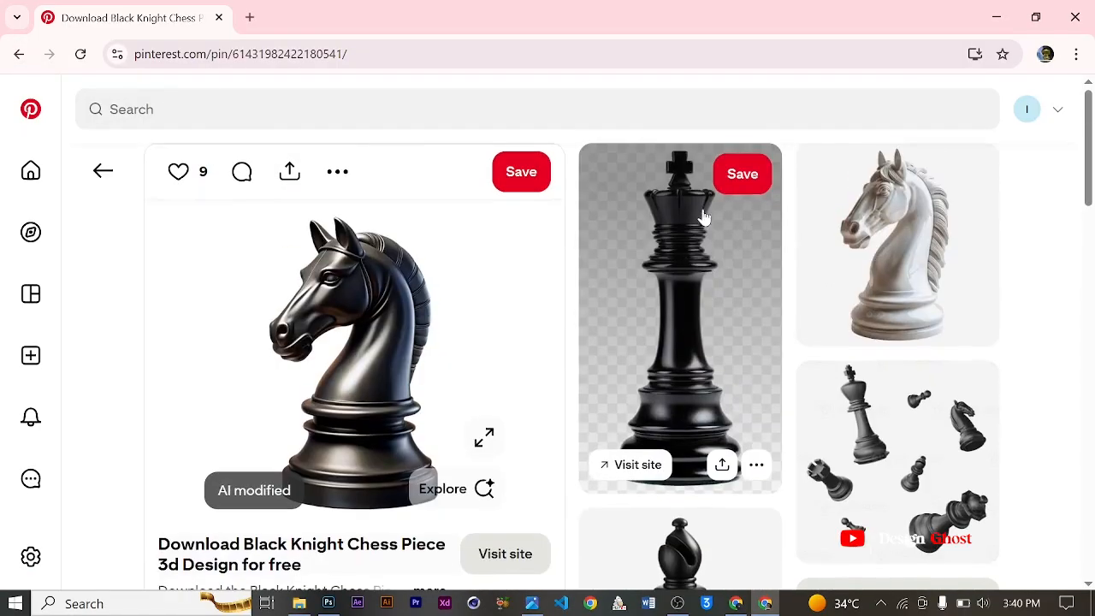
{"action": "left_click", "coordinate": [696, 261]}
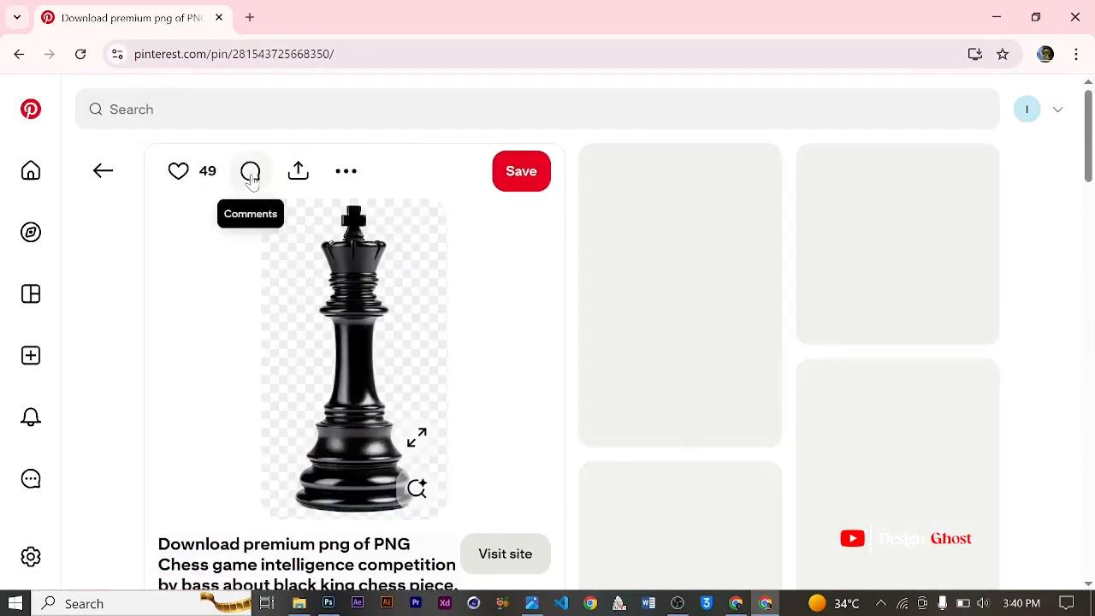
{"action": "scroll", "coordinate": [403, 277], "scroll_direction": "down", "scroll_amount": 2}
{"action": "scroll", "coordinate": [408, 278], "scroll_direction": "up", "scroll_amount": 2}
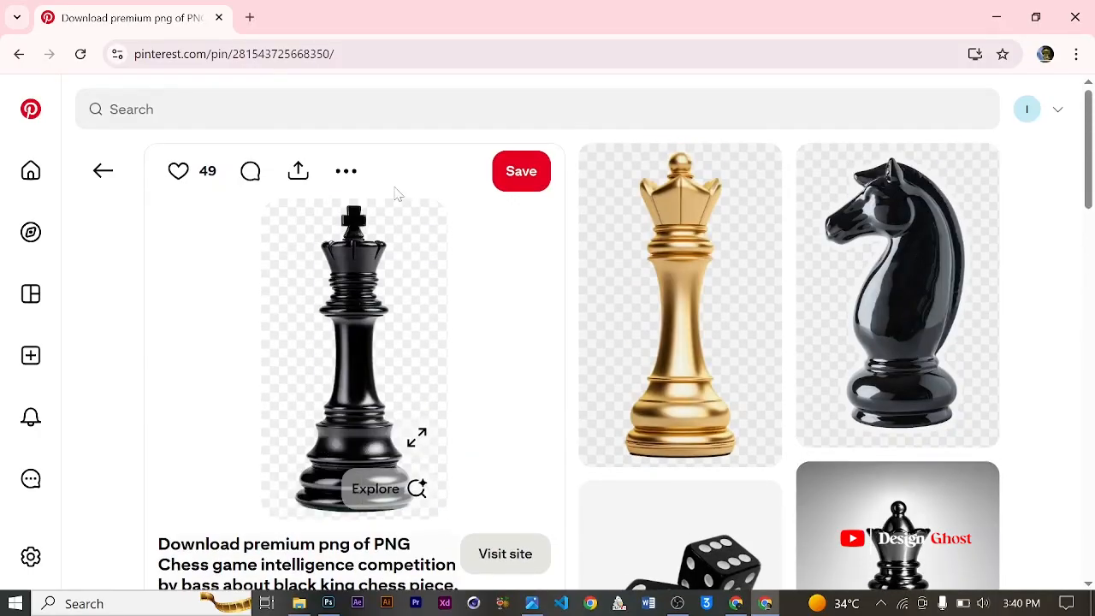
{"action": "left_click", "coordinate": [346, 176]}
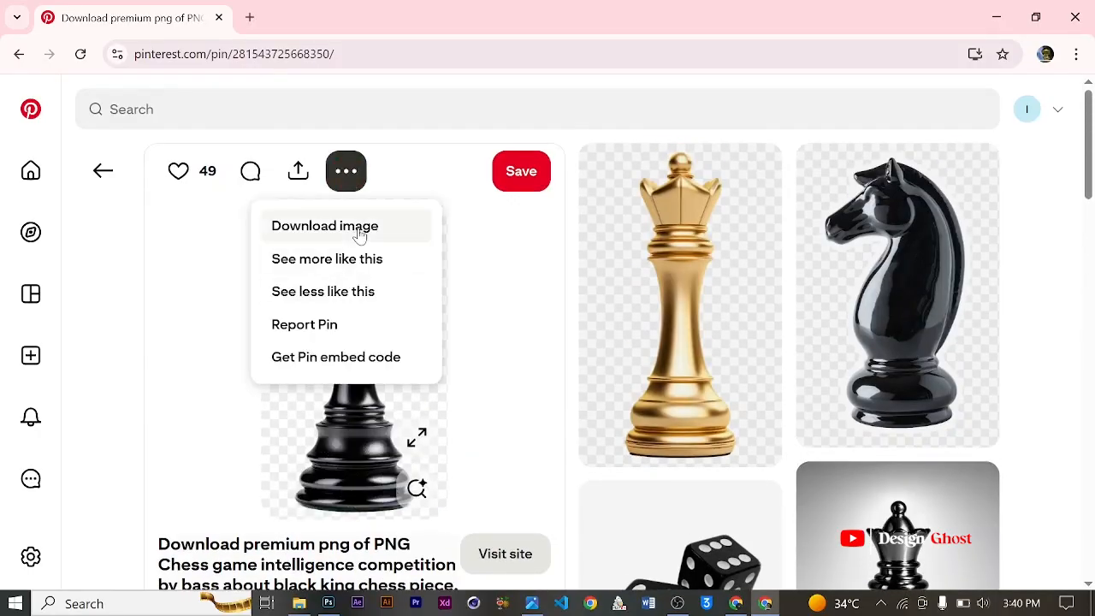
{"action": "left_click", "coordinate": [356, 224]}
- Download the textured black knight chess piece image from its Pinterest pin
{"action": "scroll", "coordinate": [894, 459], "scroll_direction": "down", "scroll_amount": 4}
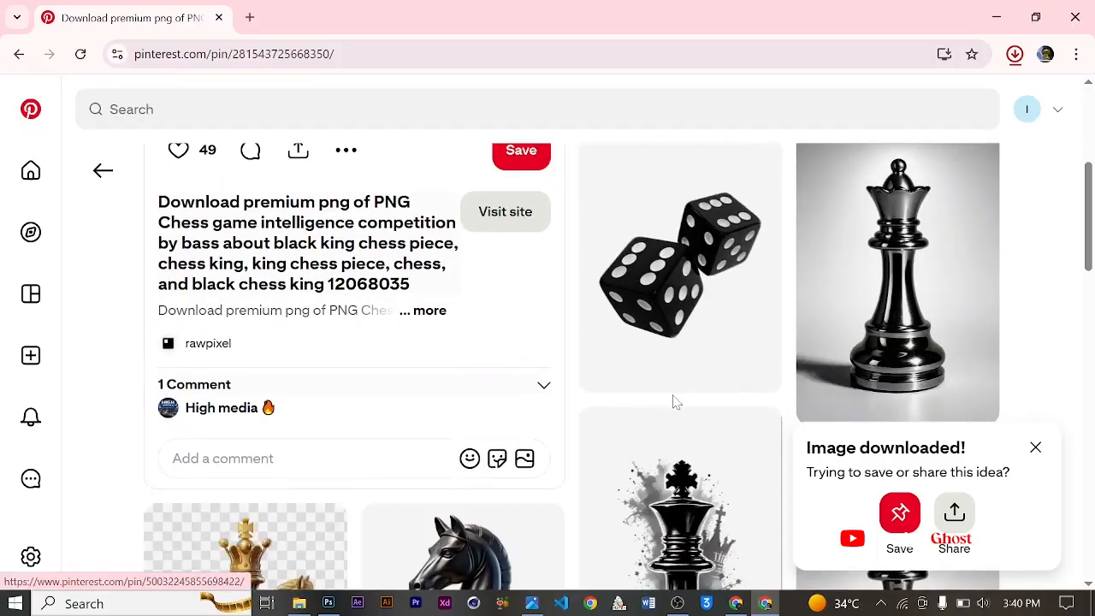
{"action": "scroll", "coordinate": [673, 398], "scroll_direction": "up", "scroll_amount": 4}
{"action": "scroll", "coordinate": [674, 399], "scroll_direction": "down", "scroll_amount": 1}
{"action": "scroll", "coordinate": [721, 311], "scroll_direction": "down", "scroll_amount": 10}
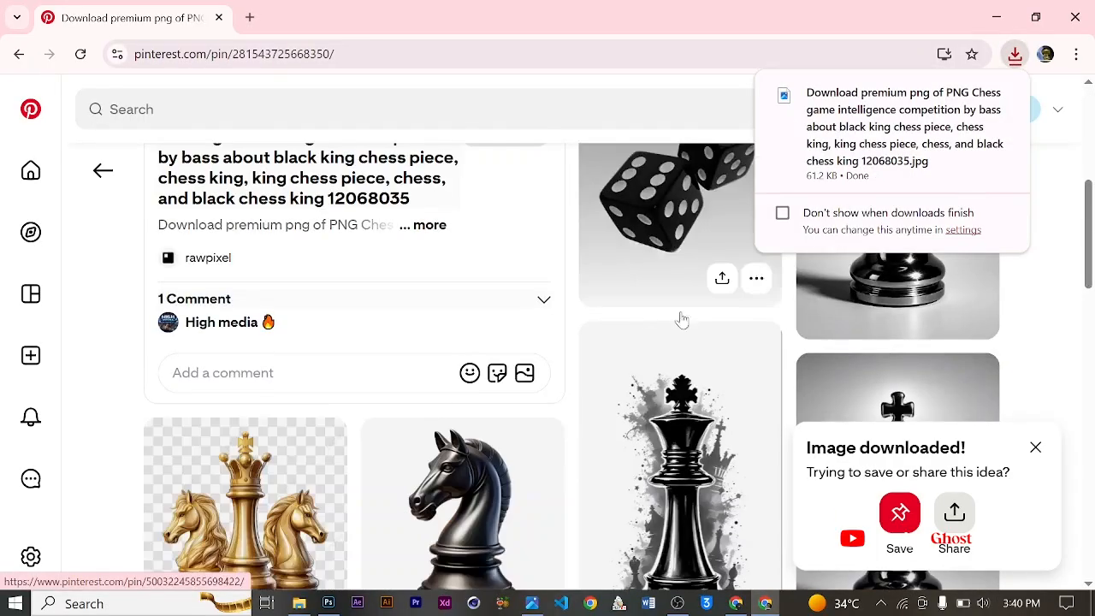
{"action": "scroll", "coordinate": [627, 334], "scroll_direction": "up", "scroll_amount": 8}
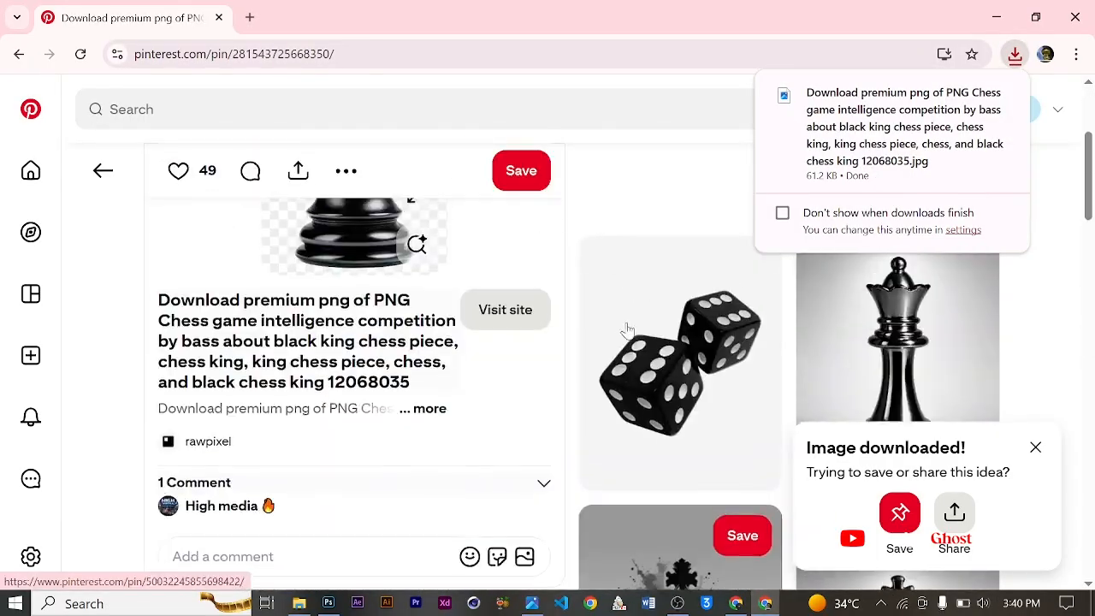
{"action": "left_click", "coordinate": [900, 330]}
{"action": "left_click", "coordinate": [912, 335]}
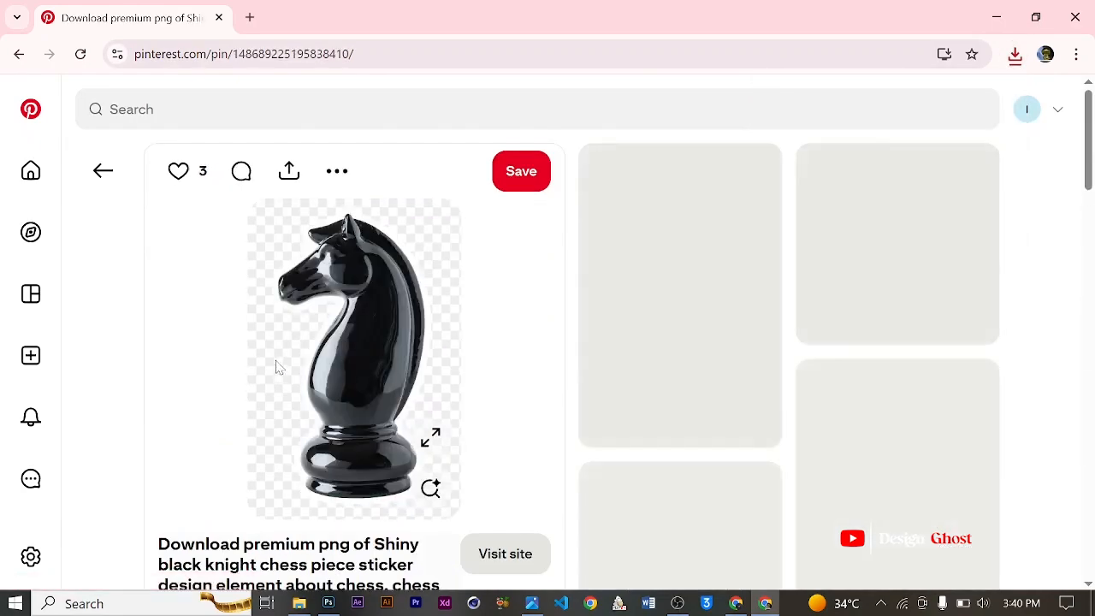
{"action": "scroll", "coordinate": [676, 325], "scroll_direction": "down", "scroll_amount": 3}
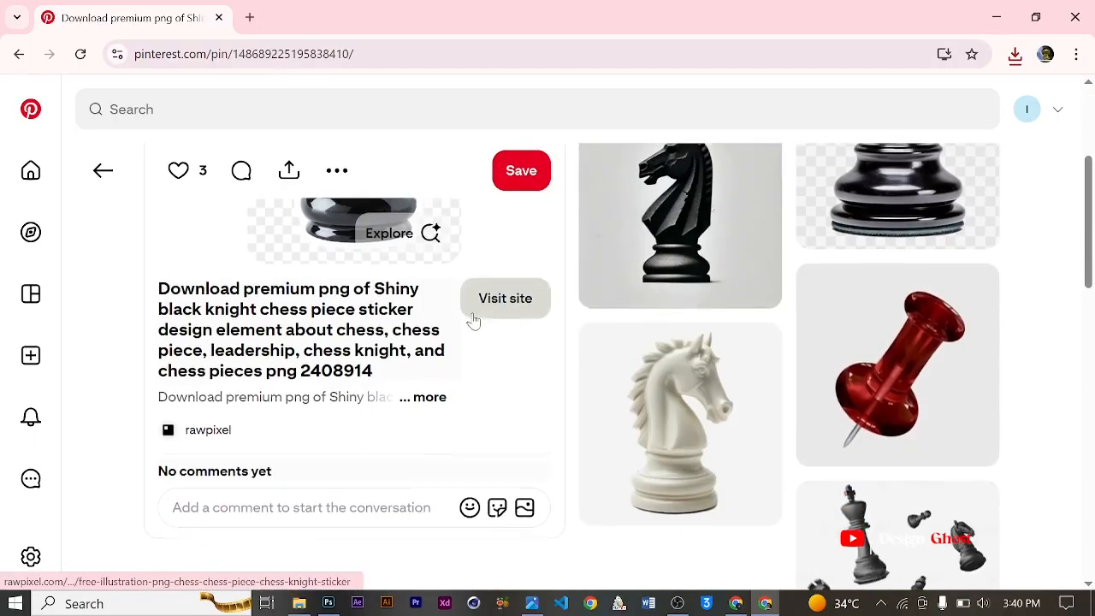
{"action": "scroll", "coordinate": [552, 320], "scroll_direction": "up", "scroll_amount": 2}
{"action": "left_click", "coordinate": [695, 375]}
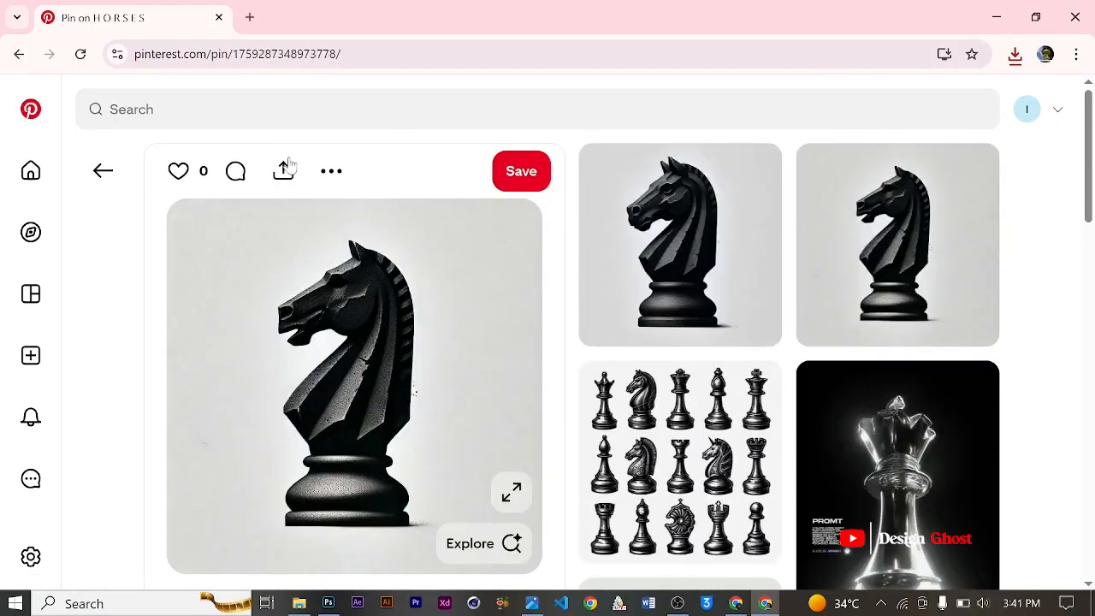
{"action": "left_click", "coordinate": [331, 176]}
{"action": "left_click", "coordinate": [342, 237]}
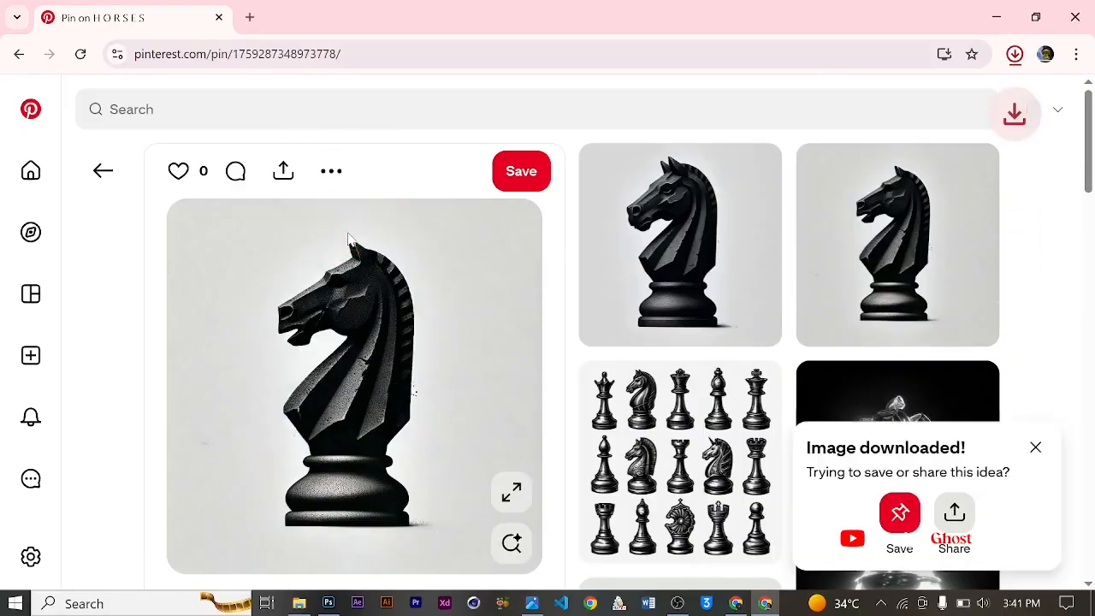
{"action": "scroll", "coordinate": [428, 489], "scroll_direction": "down", "scroll_amount": 2}
- Drag both downloaded chess images from the Downloads folder into Photoshop
{"action": "left_click", "coordinate": [328, 601]}
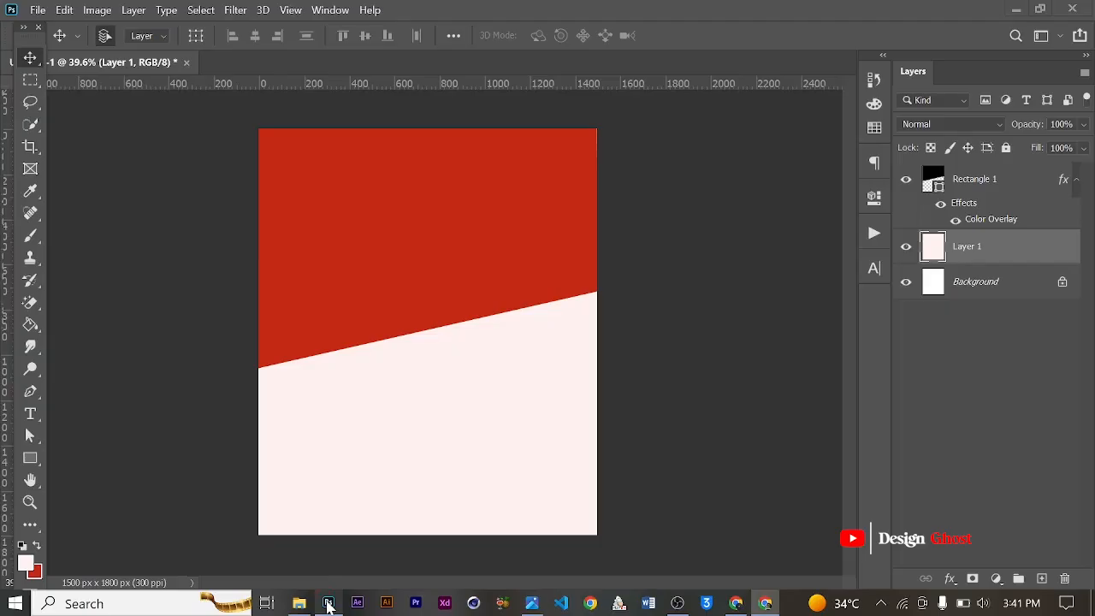
{"action": "left_click", "coordinate": [298, 603]}
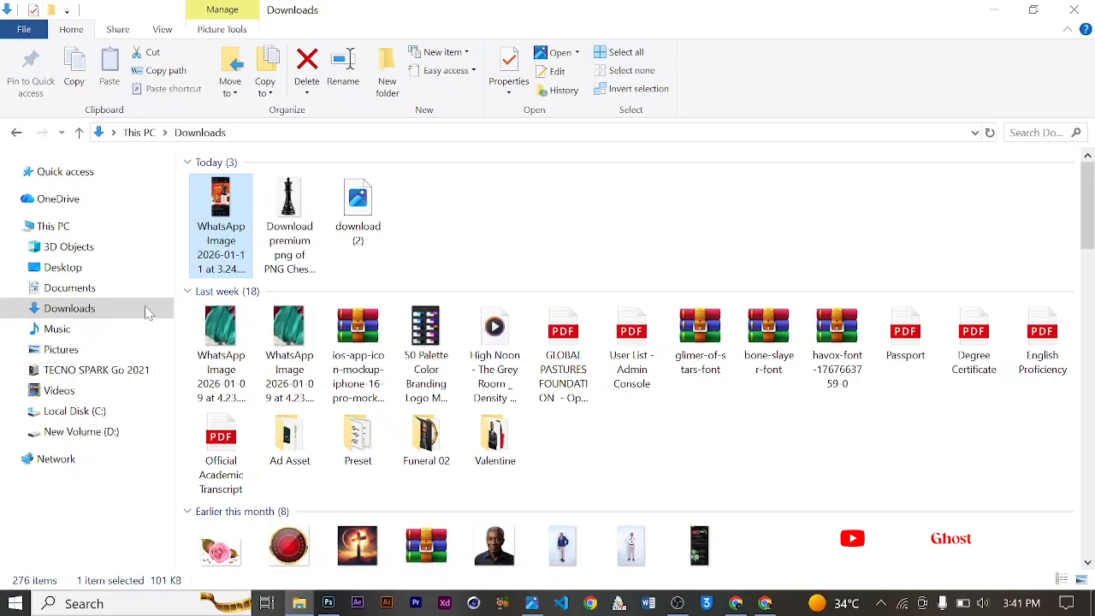
{"action": "left_click_drag", "start_coordinate": [404, 228], "coordinate": [511, 278]}
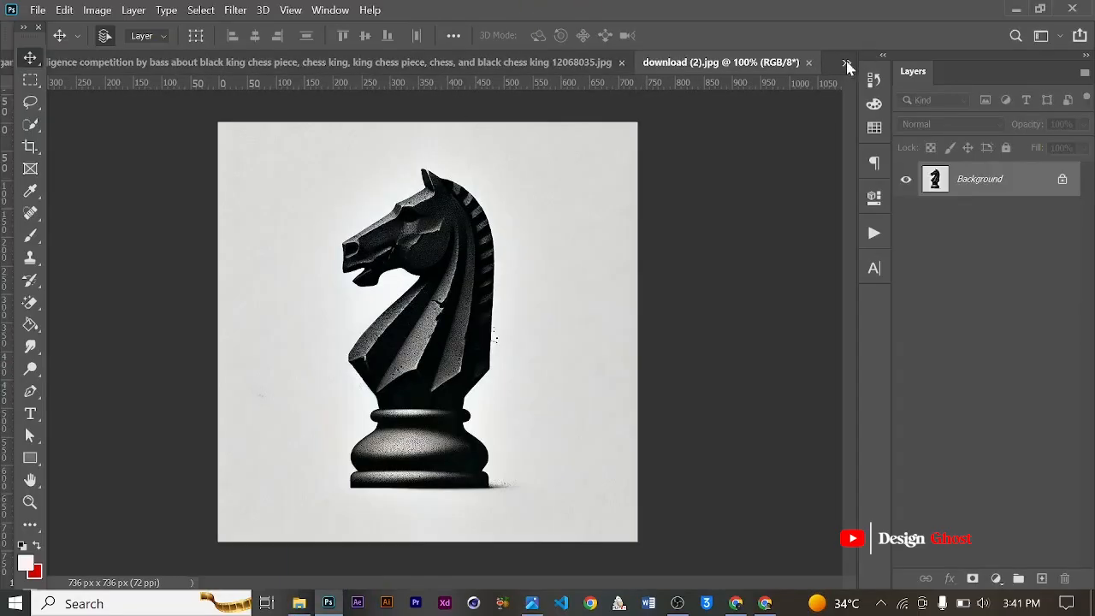
- Copy the chess king image onto the poster as a new layer and close its window
{"action": "left_click", "coordinate": [845, 63]}
{"action": "left_click", "coordinate": [377, 79]}
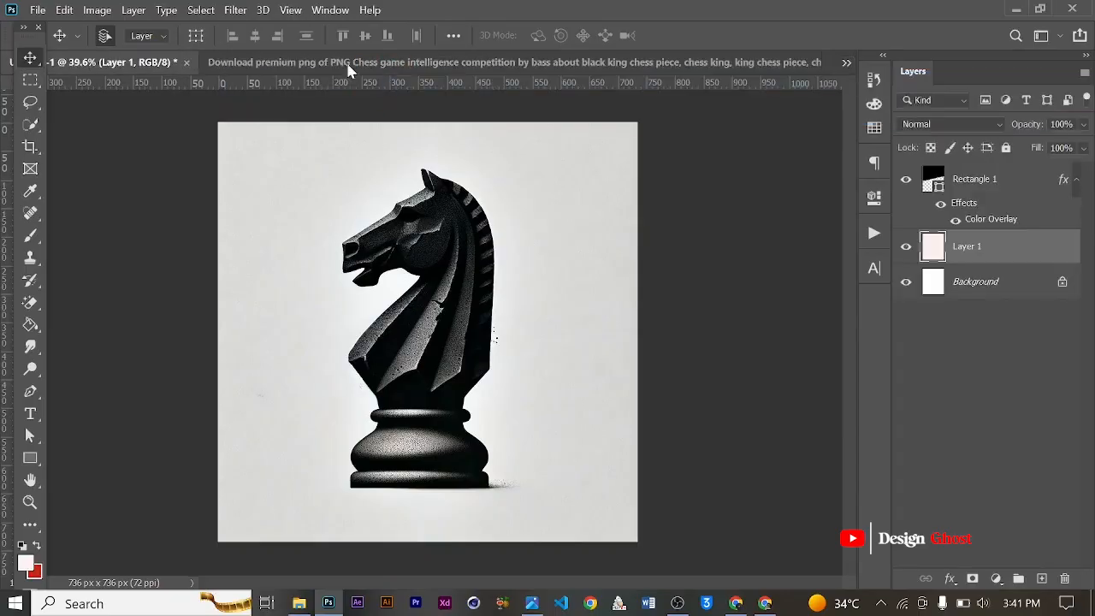
{"action": "left_click", "coordinate": [437, 65]}
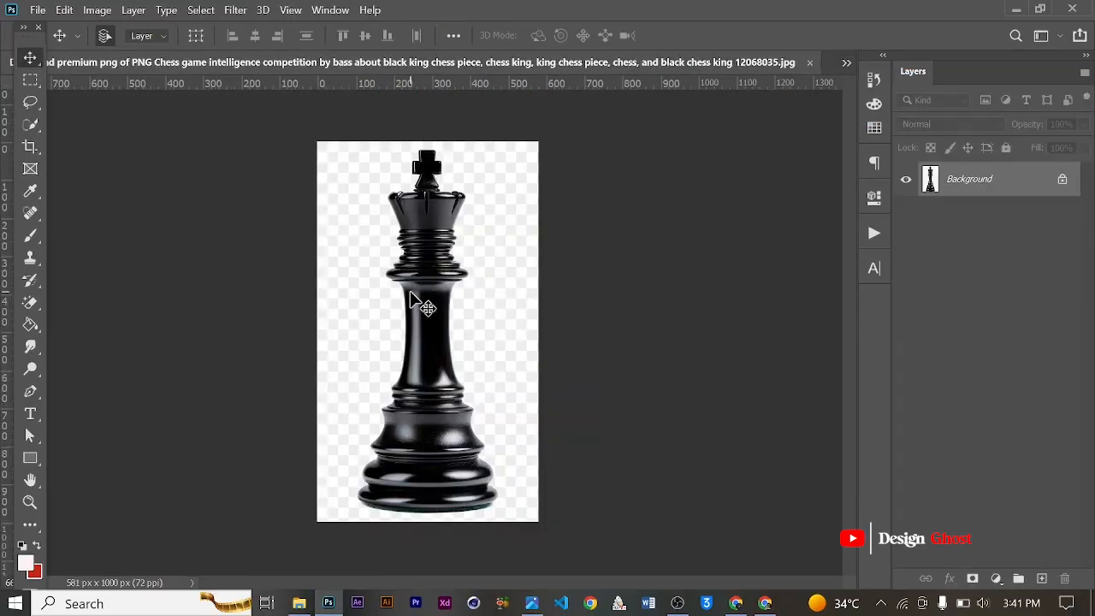
{"action": "left_click_drag", "start_coordinate": [667, 61], "coordinate": [582, 135]}
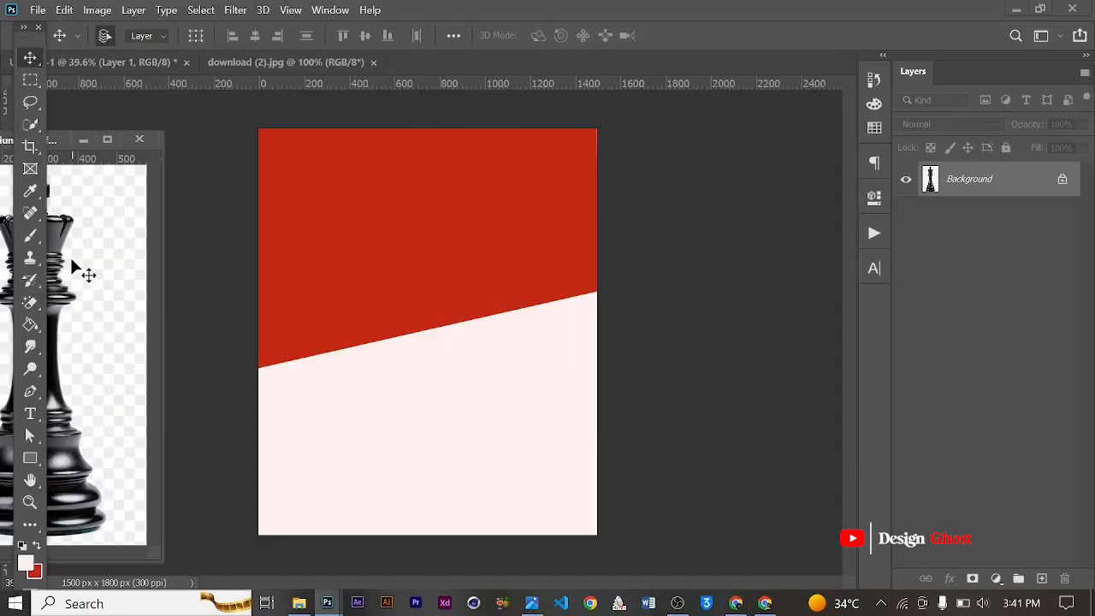
{"action": "left_click_drag", "start_coordinate": [77, 250], "coordinate": [499, 238]}
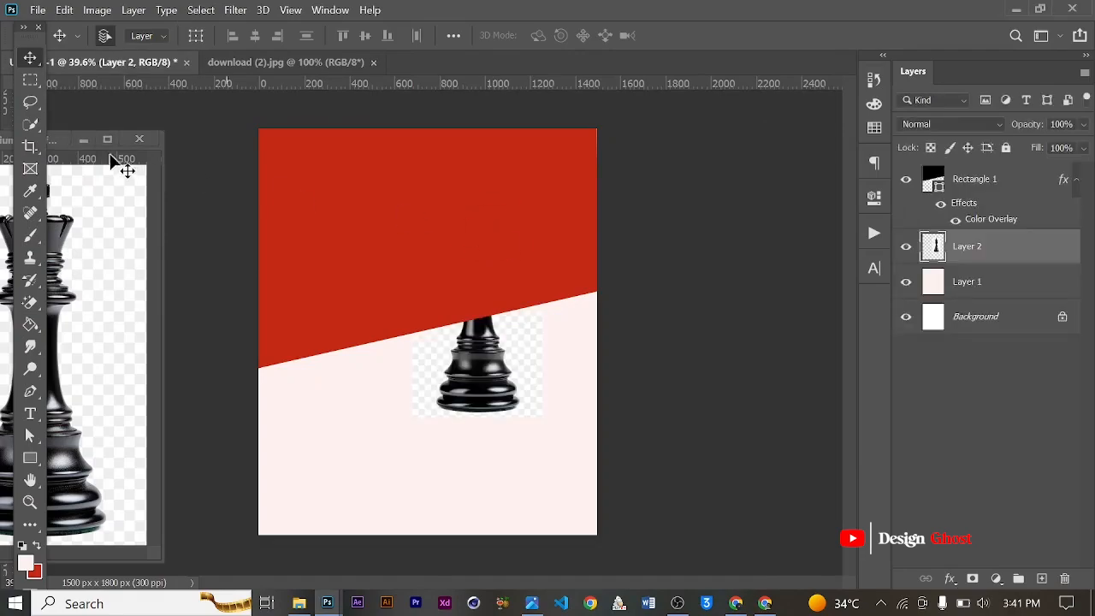
{"action": "left_click", "coordinate": [139, 140]}
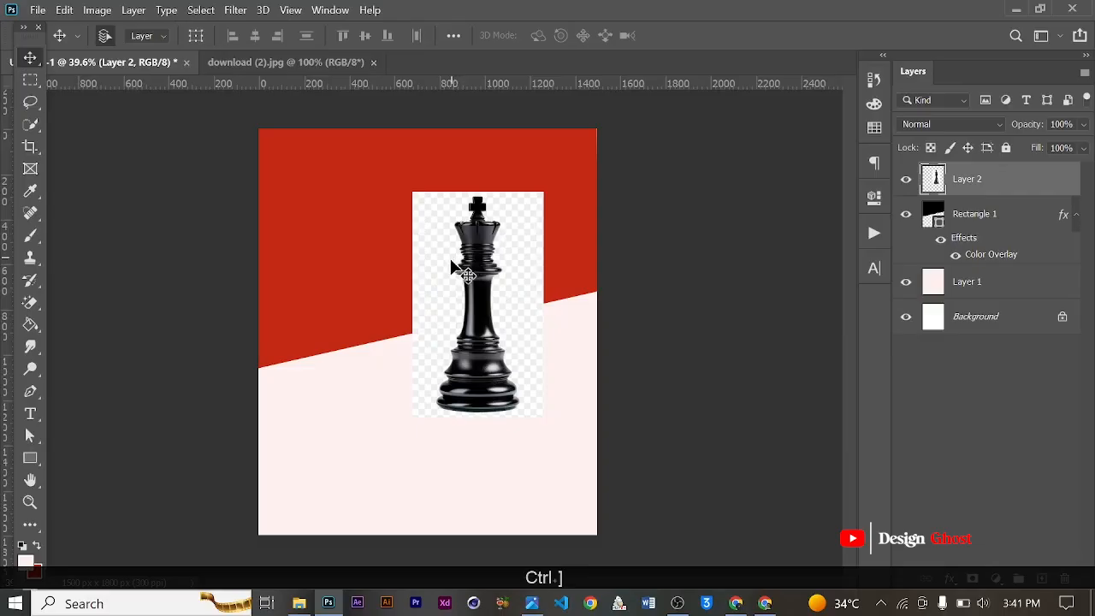
- Fit the whole poster in the window to check the king layer's placement
{"action": "scroll", "coordinate": [452, 264], "scroll_direction": "up", "scroll_amount": 1}
{"action": "scroll", "coordinate": [490, 283], "scroll_direction": "up", "scroll_amount": 2}
{"action": "scroll", "coordinate": [494, 285], "scroll_direction": "down", "scroll_amount": 1}
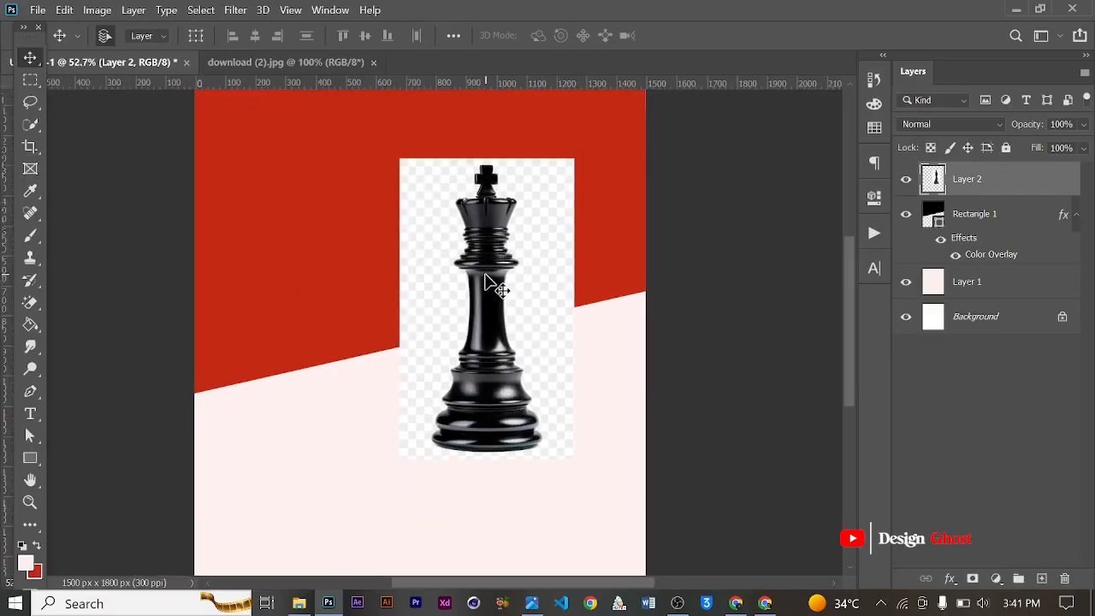
{"action": "scroll", "coordinate": [493, 285], "scroll_direction": "down", "scroll_amount": 1}
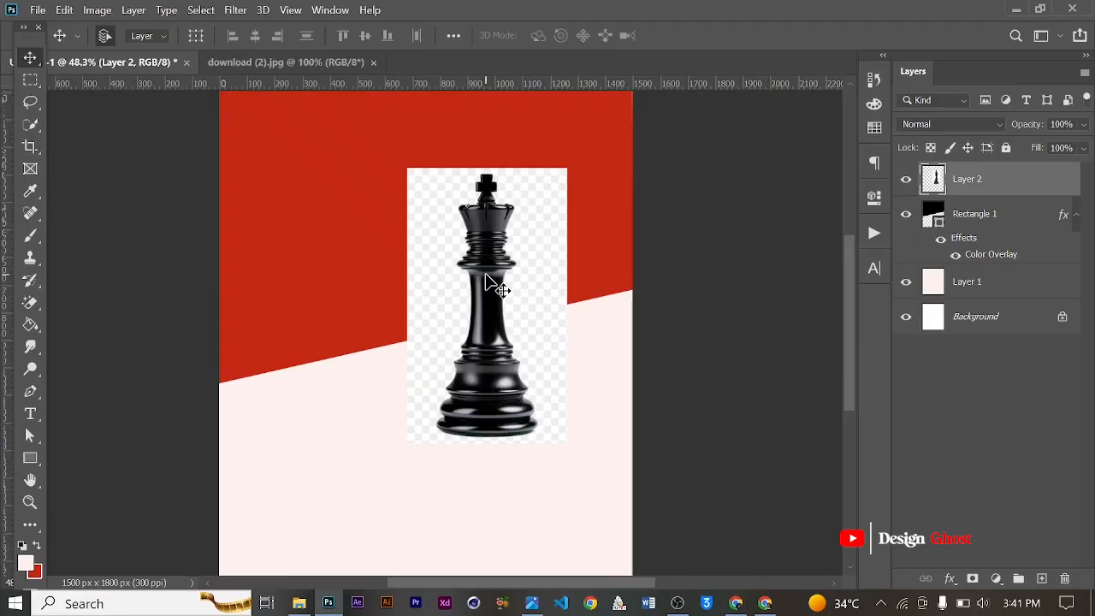
{"action": "scroll", "coordinate": [495, 284], "scroll_direction": "up", "scroll_amount": 1}
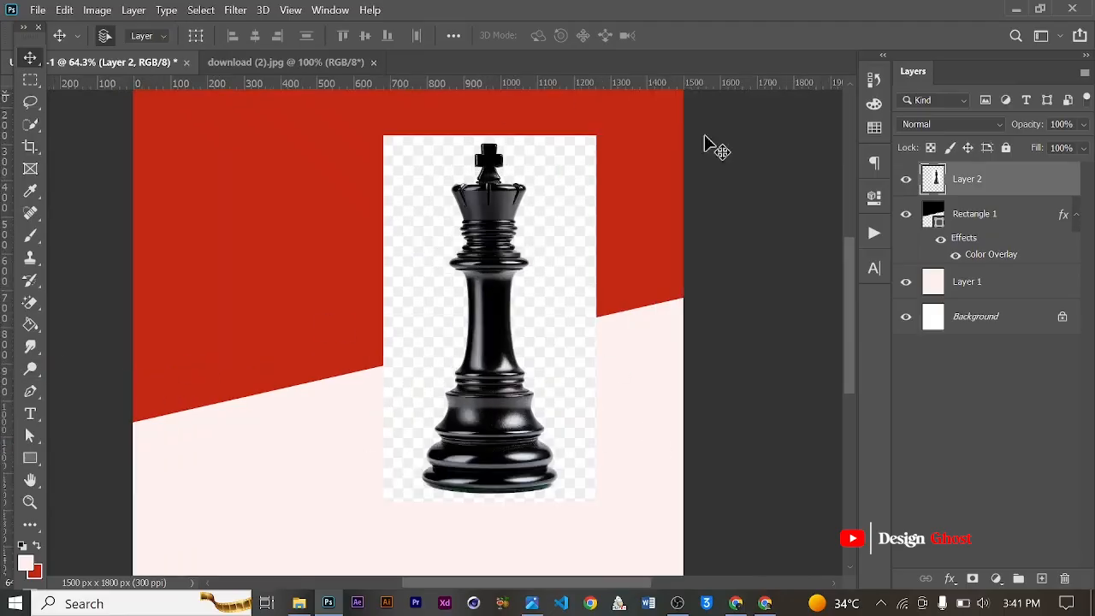
{"action": "scroll", "coordinate": [488, 338], "scroll_direction": "down", "scroll_amount": 1}
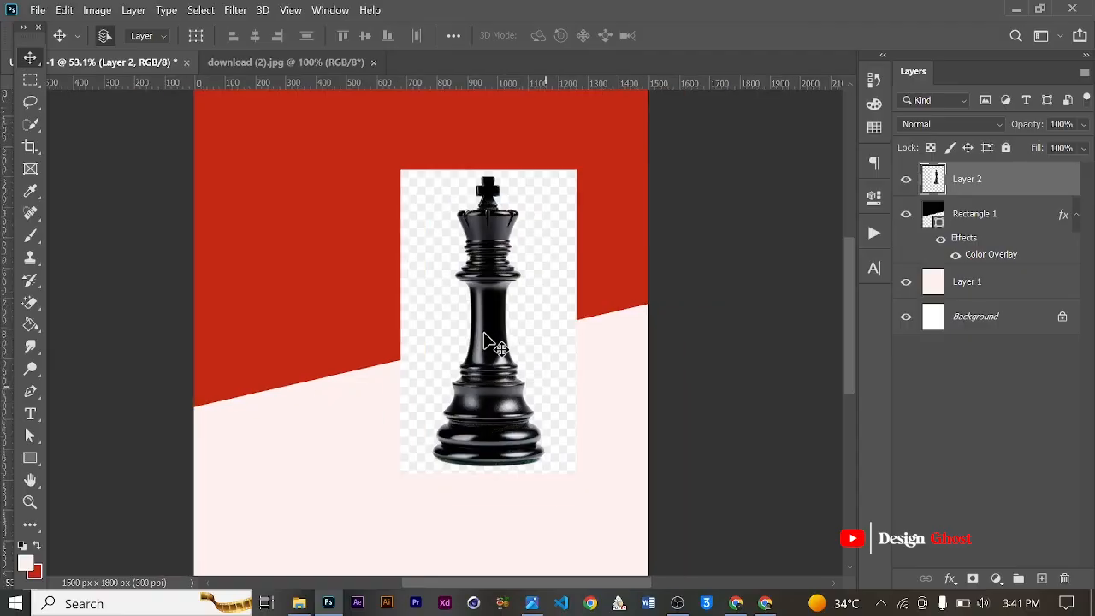
{"action": "scroll", "coordinate": [492, 325], "scroll_direction": "up", "scroll_amount": 2}
{"action": "scroll", "coordinate": [494, 312], "scroll_direction": "down", "scroll_amount": 1}
{"action": "scroll", "coordinate": [494, 313], "scroll_direction": "up", "scroll_amount": 1}
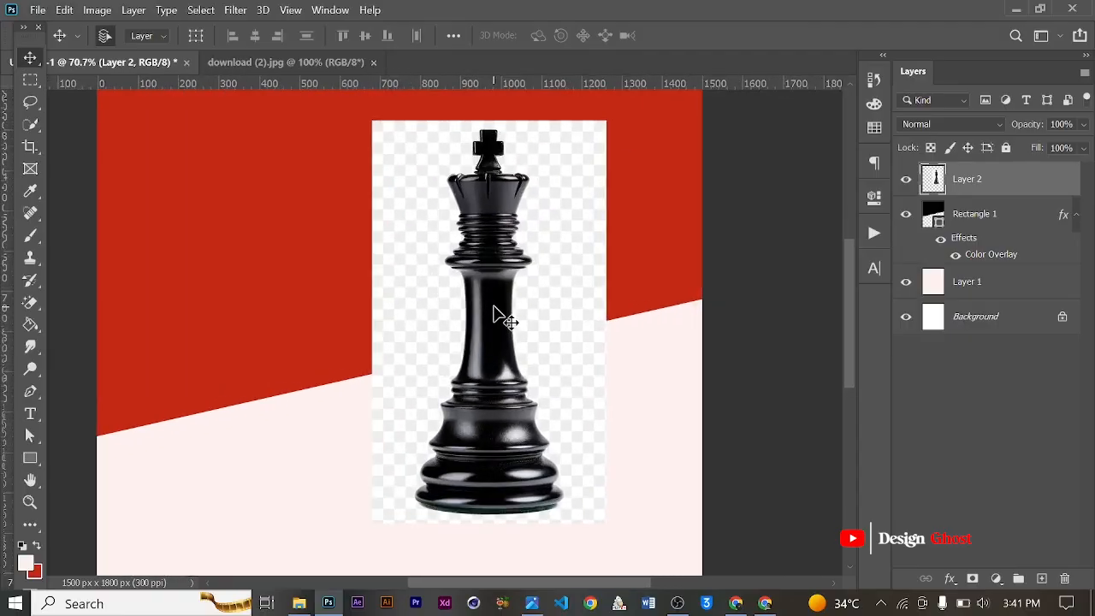
{"action": "scroll", "coordinate": [499, 319], "scroll_direction": "down", "scroll_amount": 2}
{"action": "scroll", "coordinate": [500, 319], "scroll_direction": "up", "scroll_amount": 2}
{"action": "scroll", "coordinate": [507, 347], "scroll_direction": "up", "scroll_amount": 2}
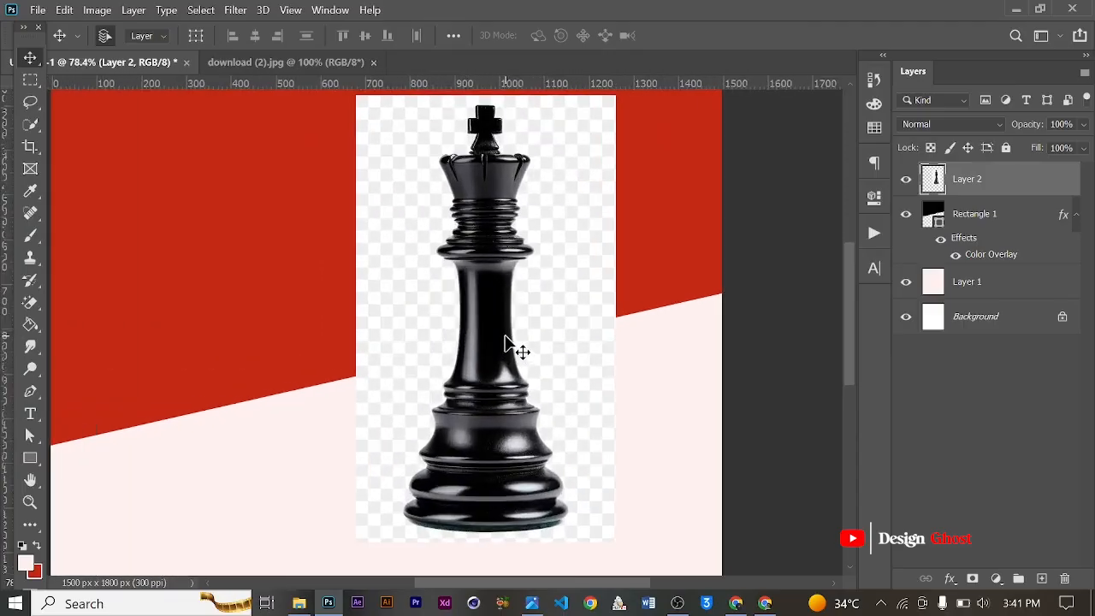
{"action": "scroll", "coordinate": [509, 347], "scroll_direction": "down", "scroll_amount": 2}
{"action": "key", "text": "ctrl+0"}
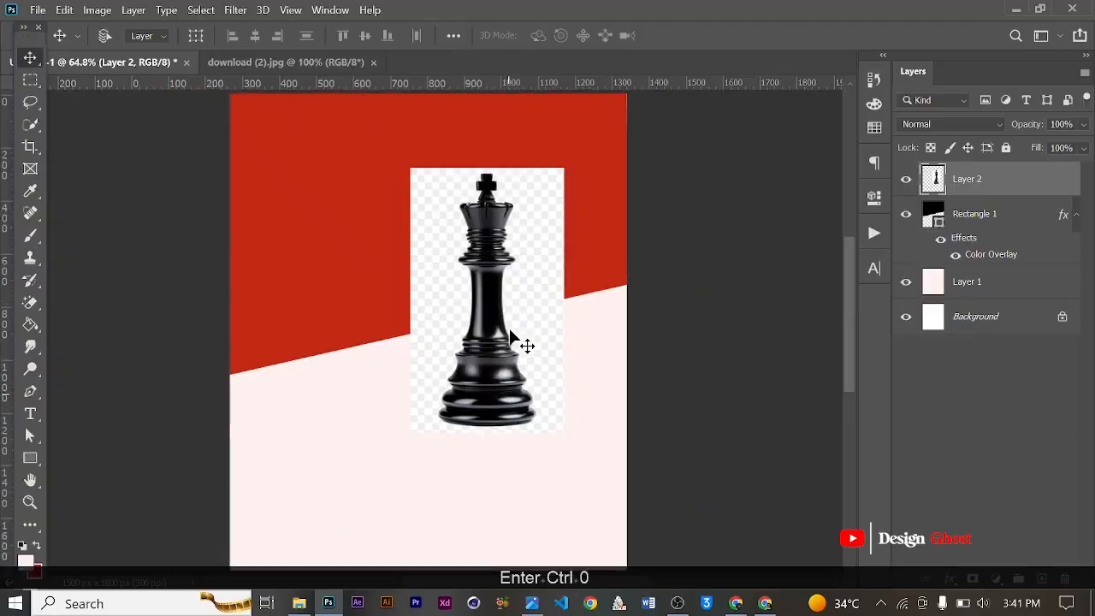
{"action": "left_click", "coordinate": [446, 292]}
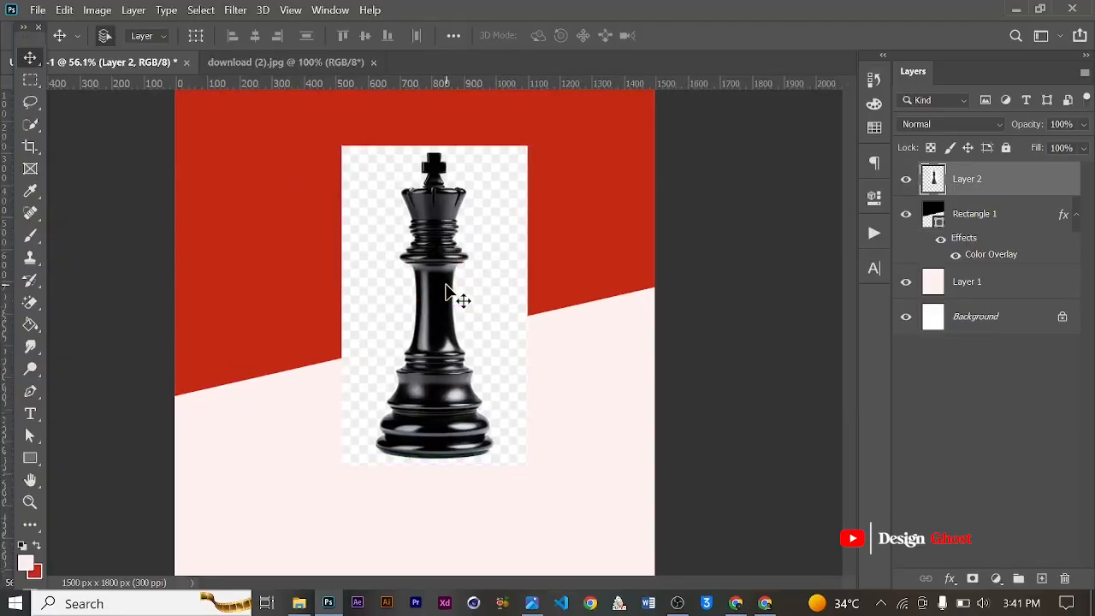
{"action": "scroll", "coordinate": [454, 294], "scroll_direction": "down", "scroll_amount": 1}
{"action": "left_click", "coordinate": [200, 10]}
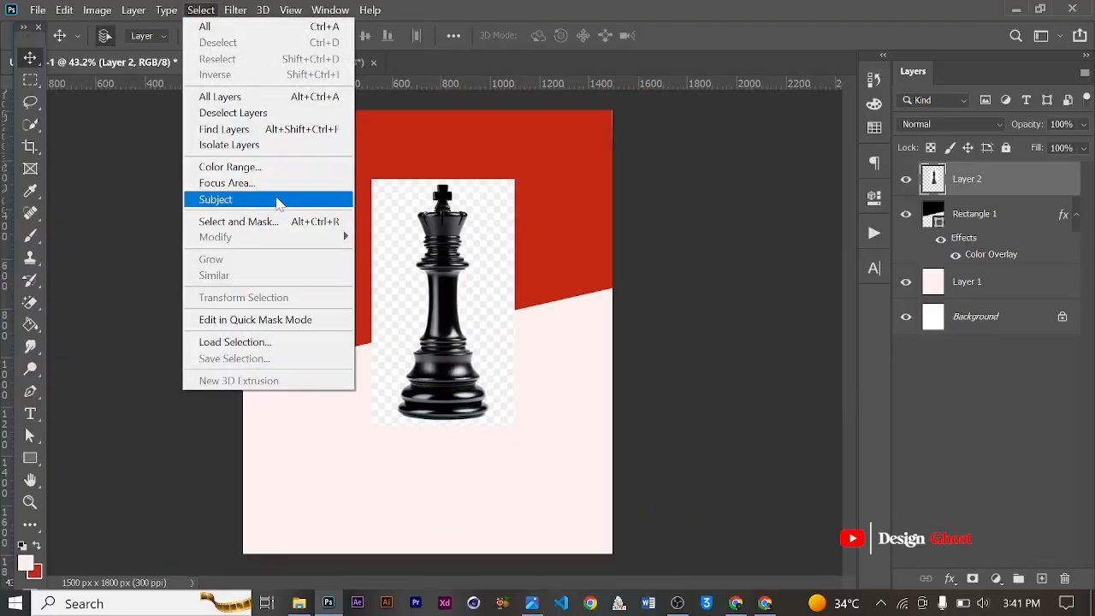
- Select the chess king with Select Subject and inspect the gap at its base
{"action": "left_click", "coordinate": [275, 201]}
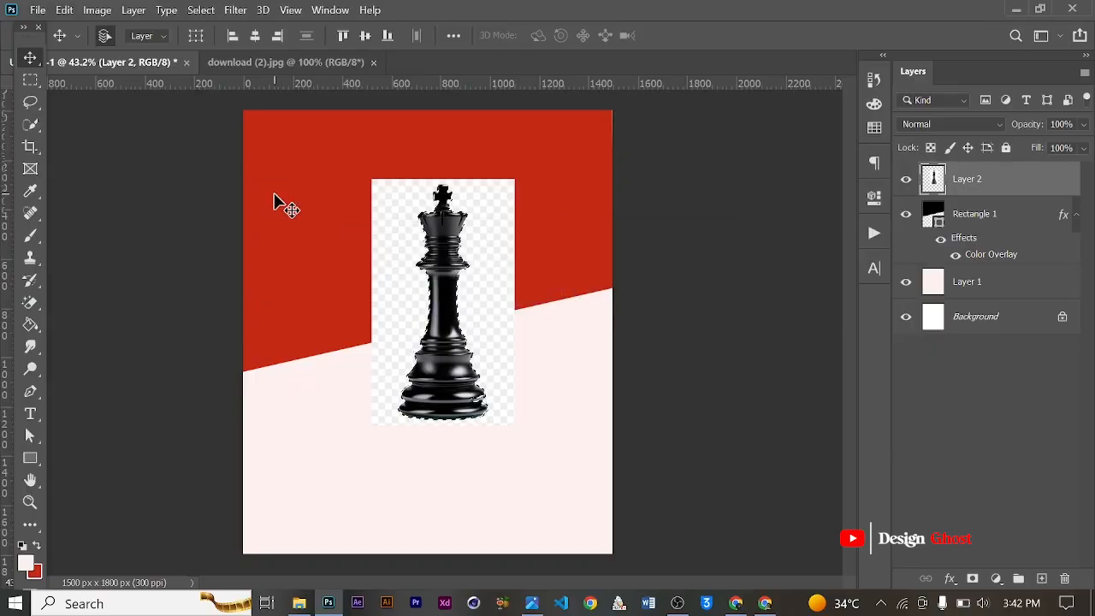
{"action": "scroll", "coordinate": [496, 271], "scroll_direction": "up", "scroll_amount": 8}
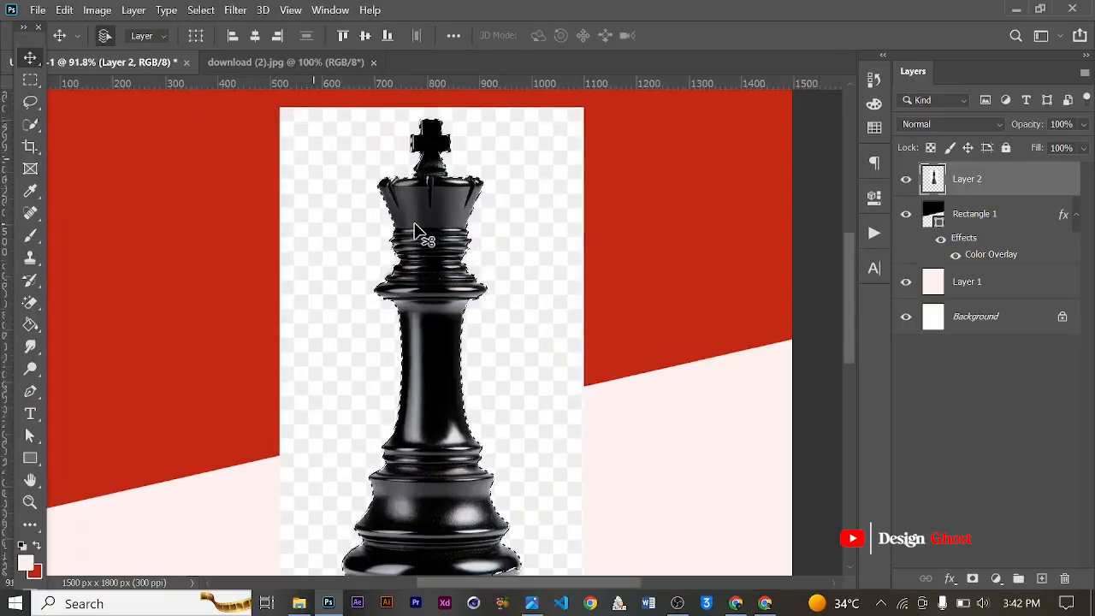
{"action": "scroll", "coordinate": [413, 220], "scroll_direction": "down", "scroll_amount": 6}
{"action": "scroll", "coordinate": [412, 216], "scroll_direction": "up", "scroll_amount": 6}
{"action": "scroll", "coordinate": [411, 214], "scroll_direction": "down", "scroll_amount": 5}
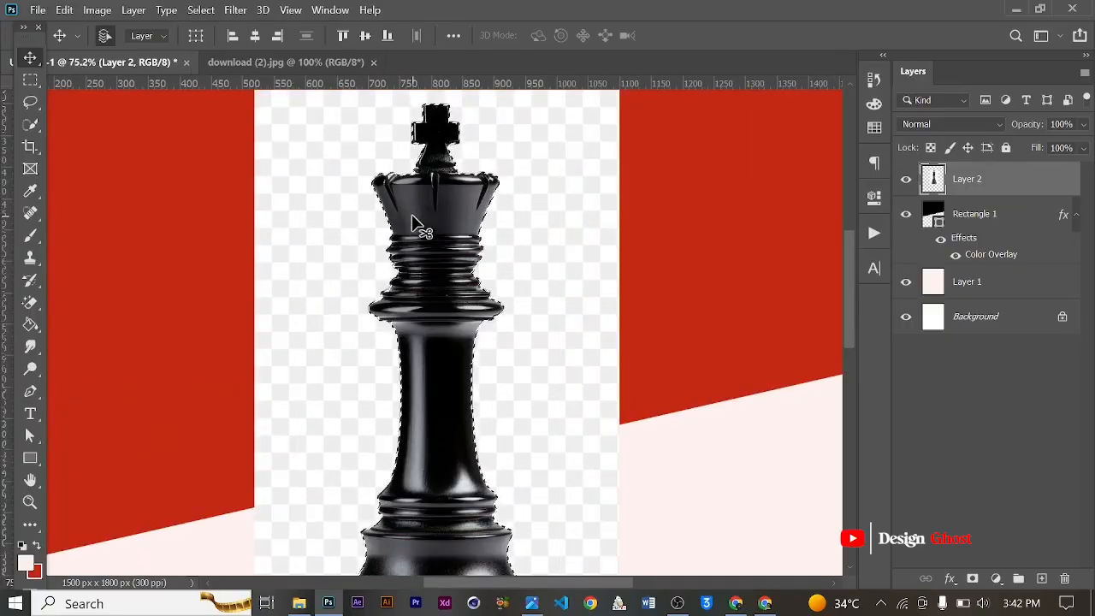
{"action": "scroll", "coordinate": [485, 462], "scroll_direction": "up", "scroll_amount": 6}
{"action": "key", "text": "space"}
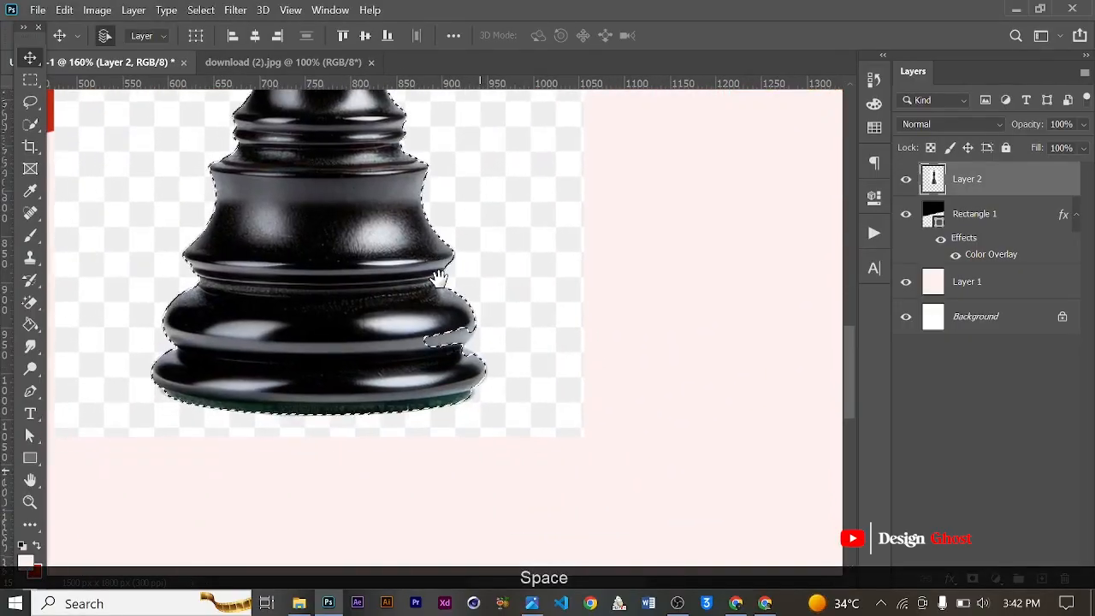
{"action": "scroll", "coordinate": [458, 396], "scroll_direction": "up", "scroll_amount": 5}
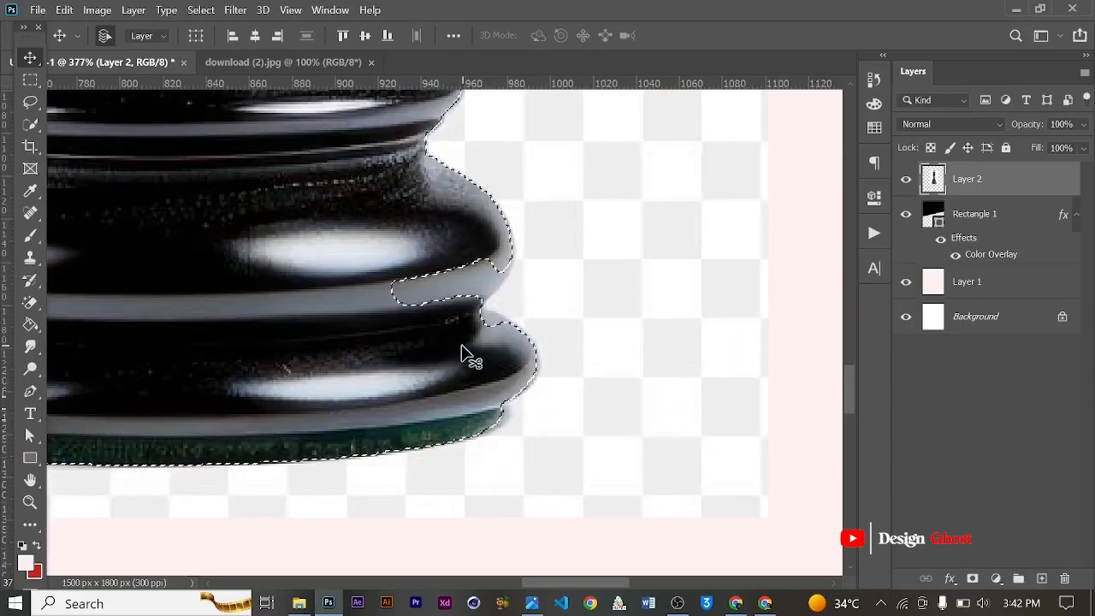
{"action": "scroll", "coordinate": [464, 354], "scroll_direction": "down", "scroll_amount": 3}
{"action": "scroll", "coordinate": [428, 333], "scroll_direction": "up", "scroll_amount": 1}
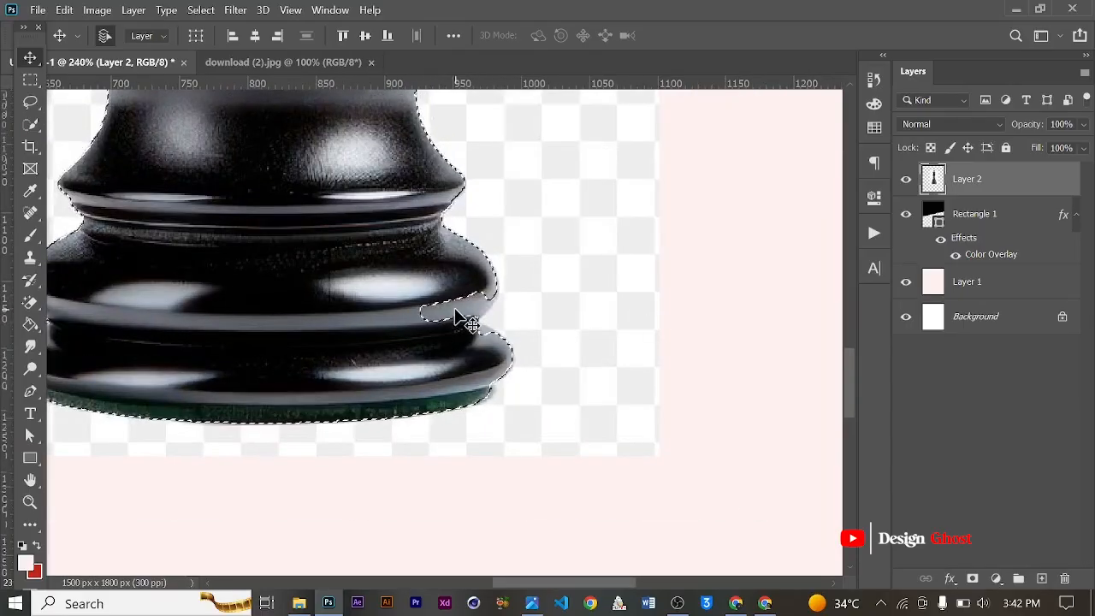
{"action": "left_click", "coordinate": [33, 125]}
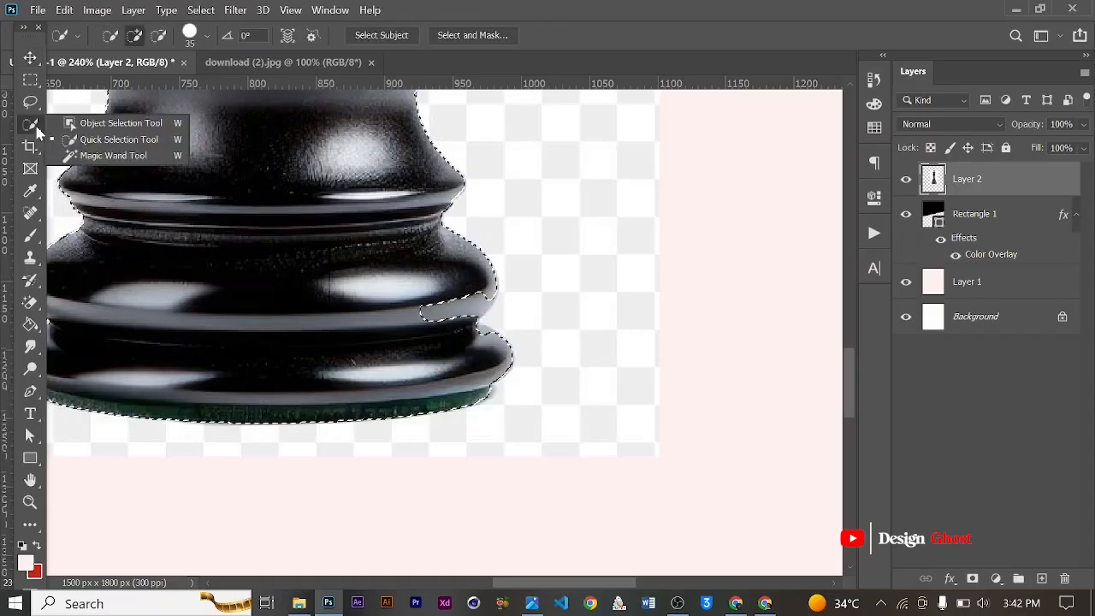
- Fix the king's base selection and notch with a smaller Quick Selection brush
{"action": "left_click", "coordinate": [124, 141]}
{"action": "scroll", "coordinate": [349, 262], "scroll_direction": "up", "scroll_amount": 2}
{"action": "left_click", "coordinate": [435, 313]}
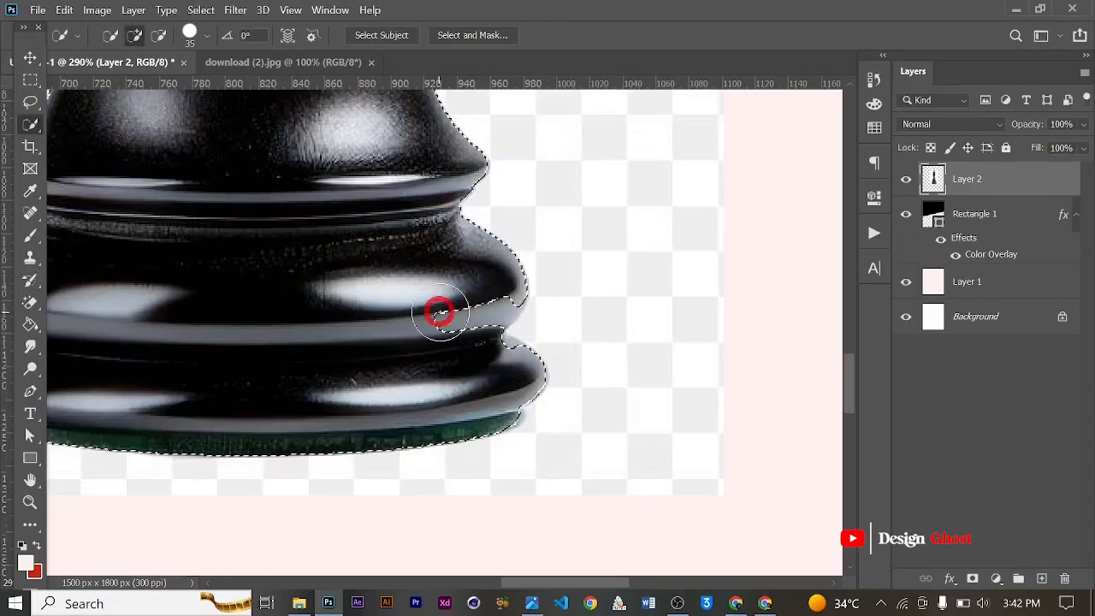
{"action": "left_click", "coordinate": [483, 304]}
{"action": "scroll", "coordinate": [317, 308], "scroll_direction": "down", "scroll_amount": 4}
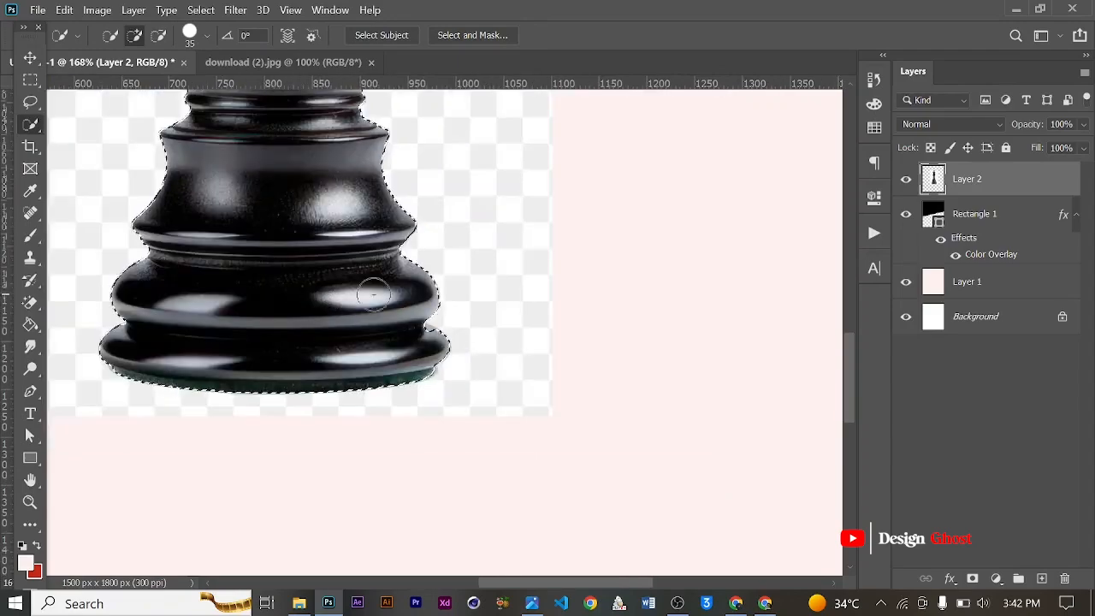
{"action": "scroll", "coordinate": [406, 347], "scroll_direction": "up", "scroll_amount": 3}
{"action": "scroll", "coordinate": [405, 347], "scroll_direction": "up", "scroll_amount": 2}
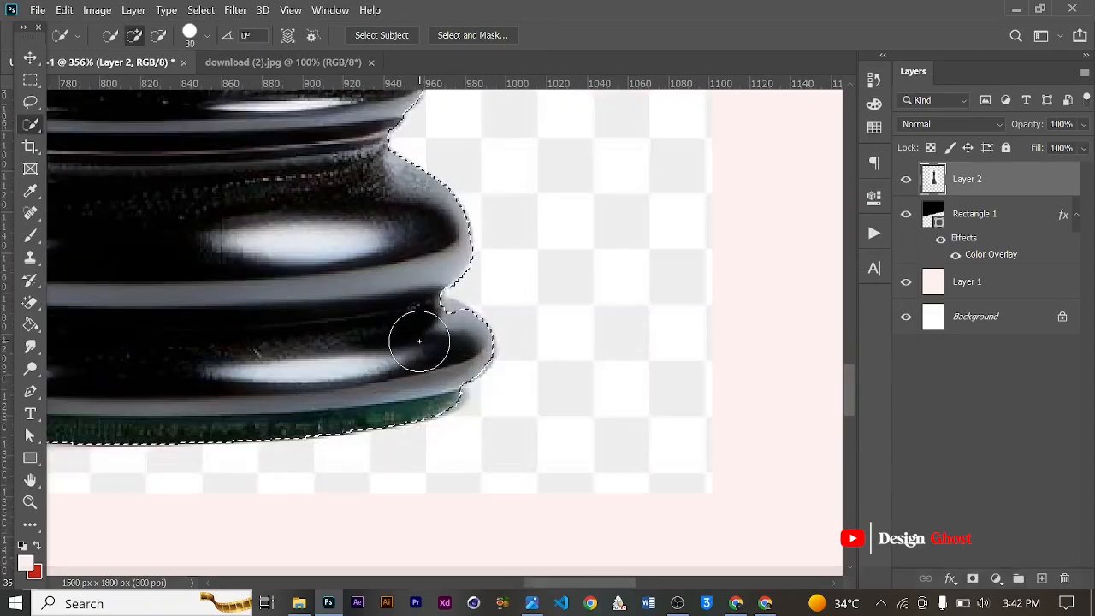
{"action": "key", "text": "bracketleft"}
{"action": "key", "text": "bracketleft"}
{"action": "scroll", "coordinate": [429, 342], "scroll_direction": "up", "scroll_amount": 1}
{"action": "left_click_drag", "start_coordinate": [460, 319], "coordinate": [448, 310]}
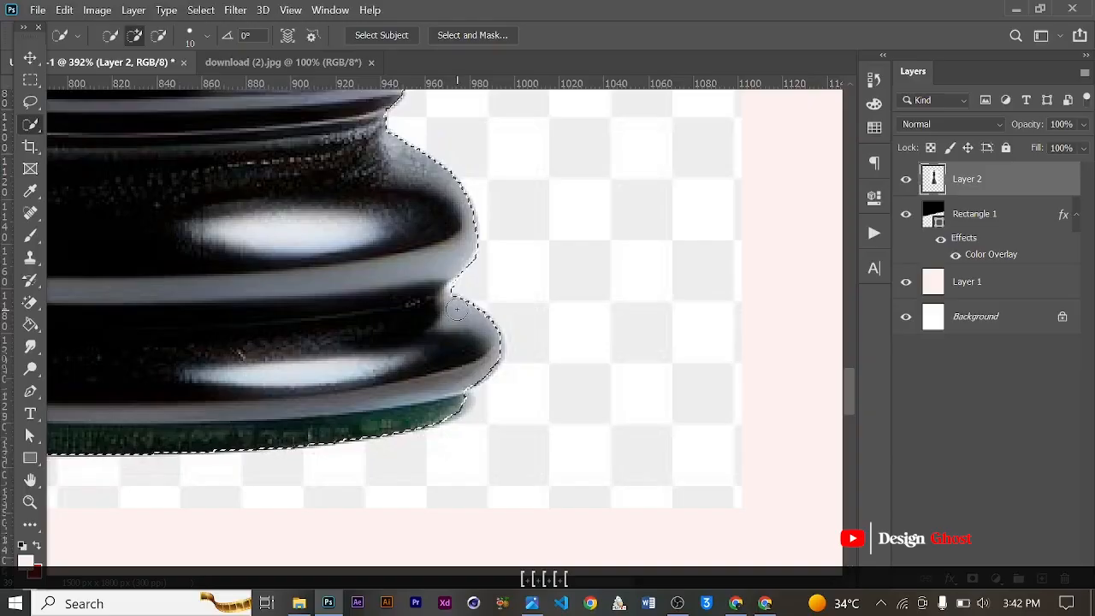
{"action": "scroll", "coordinate": [319, 279], "scroll_direction": "down", "scroll_amount": 5}
{"action": "scroll", "coordinate": [197, 164], "scroll_direction": "up", "scroll_amount": 5}
{"action": "scroll", "coordinate": [198, 165], "scroll_direction": "down", "scroll_amount": 3}
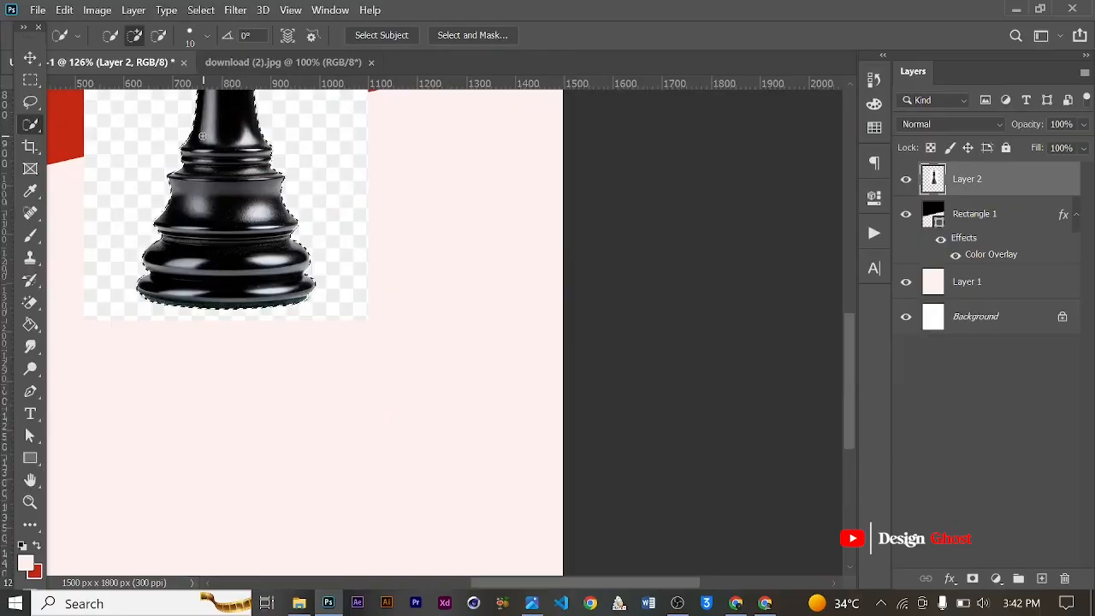
{"action": "scroll", "coordinate": [202, 136], "scroll_direction": "up", "scroll_amount": 3}
- Check the selection along the neck and crown, then commit and fit the poster
{"action": "left_click_drag", "start_coordinate": [206, 145], "coordinate": [298, 394]}
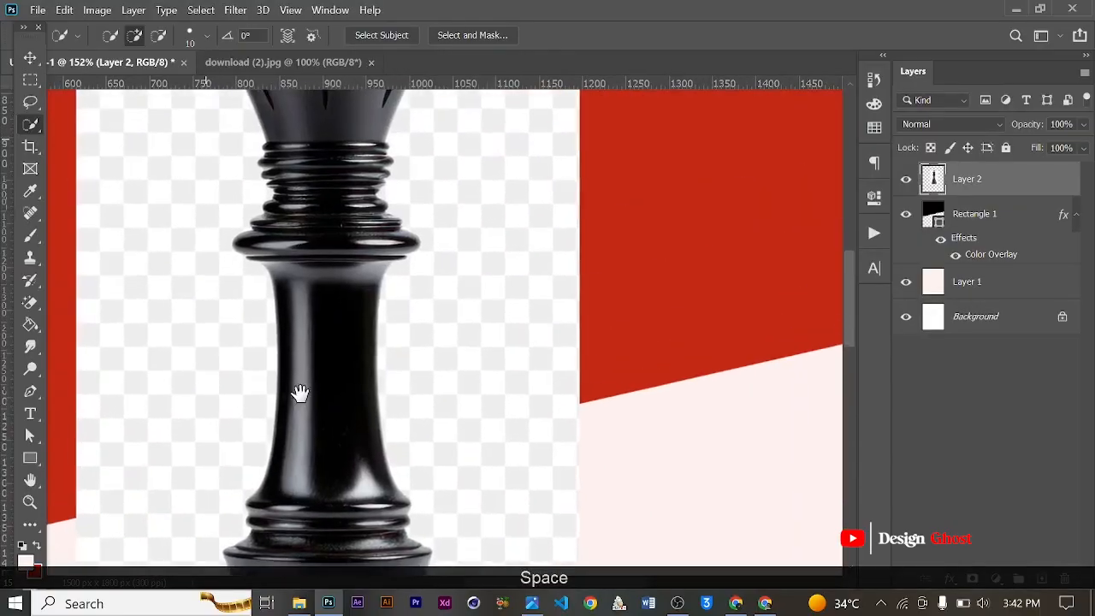
{"action": "scroll", "coordinate": [303, 237], "scroll_direction": "up", "scroll_amount": 2}
{"action": "left_click_drag", "start_coordinate": [308, 162], "coordinate": [313, 362]}
{"action": "scroll", "coordinate": [286, 347], "scroll_direction": "up", "scroll_amount": 3}
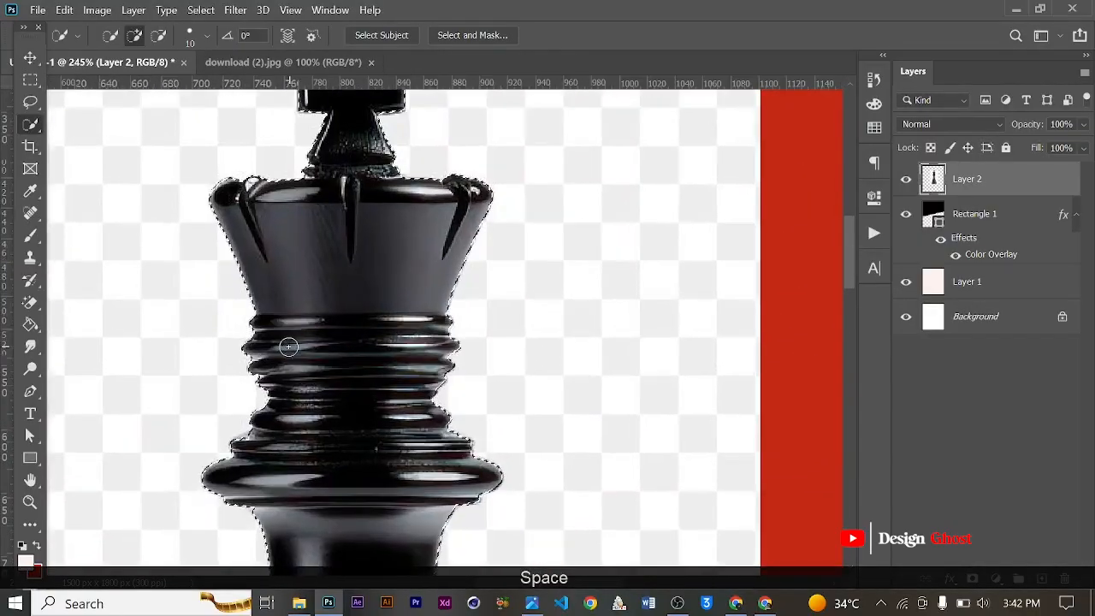
{"action": "scroll", "coordinate": [287, 371], "scroll_direction": "down", "scroll_amount": 3}
{"action": "scroll", "coordinate": [313, 237], "scroll_direction": "up", "scroll_amount": 4}
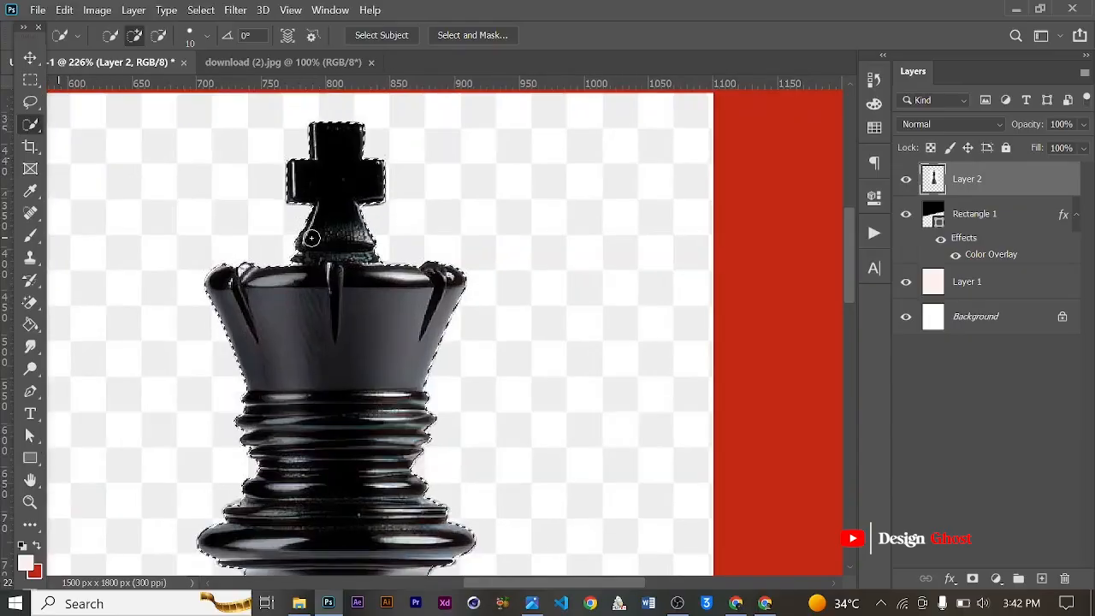
{"action": "scroll", "coordinate": [344, 234], "scroll_direction": "down", "scroll_amount": 6}
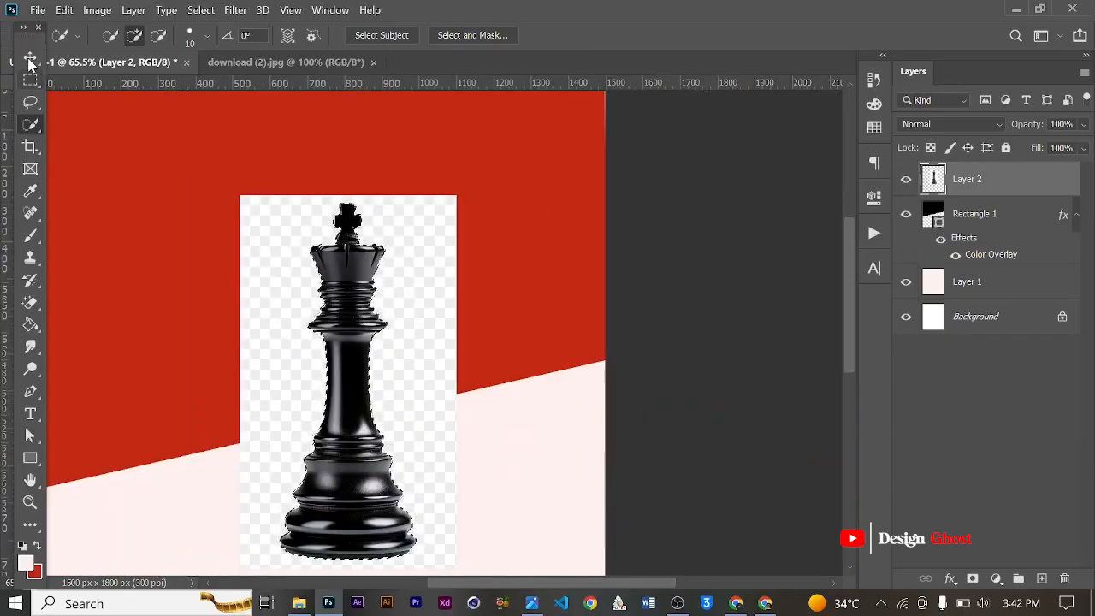
{"action": "left_click", "coordinate": [29, 60]}
{"action": "scroll", "coordinate": [339, 310], "scroll_direction": "up", "scroll_amount": 4}
{"action": "scroll", "coordinate": [425, 371], "scroll_direction": "up", "scroll_amount": 2}
{"action": "scroll", "coordinate": [425, 371], "scroll_direction": "down", "scroll_amount": 5}
{"action": "key", "text": "Return"}
{"action": "key", "text": "ctrl+0"}
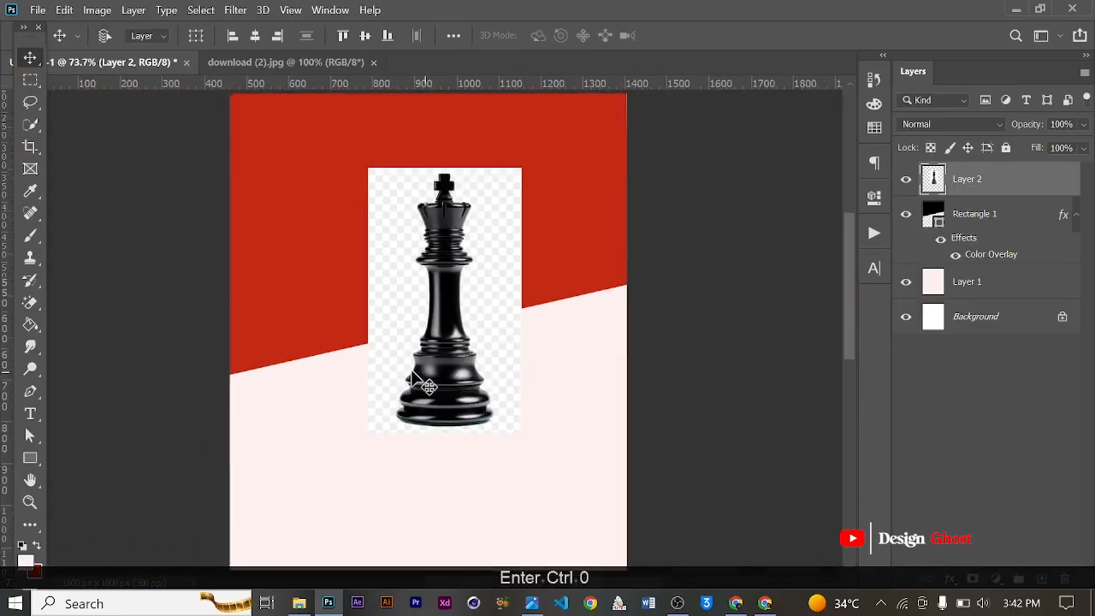
{"action": "scroll", "coordinate": [428, 342], "scroll_direction": "up", "scroll_amount": 4}
{"action": "scroll", "coordinate": [470, 329], "scroll_direction": "down", "scroll_amount": 3}
{"action": "scroll", "coordinate": [478, 359], "scroll_direction": "down", "scroll_amount": 1}
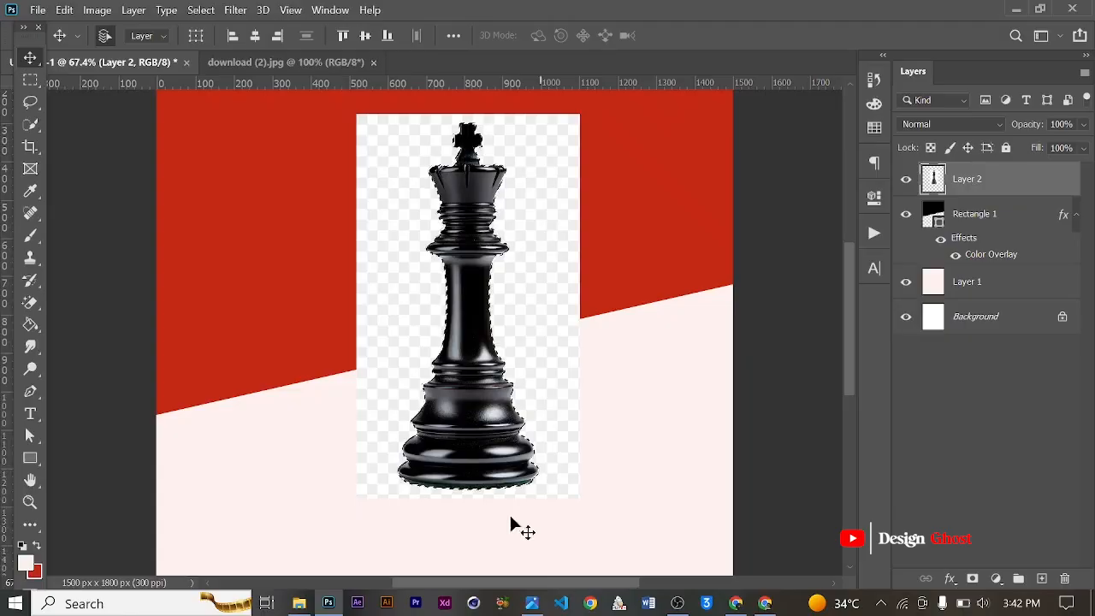
- Invert the selection, delete the king's checkered background, and deselect
{"action": "left_click", "coordinate": [198, 8]}
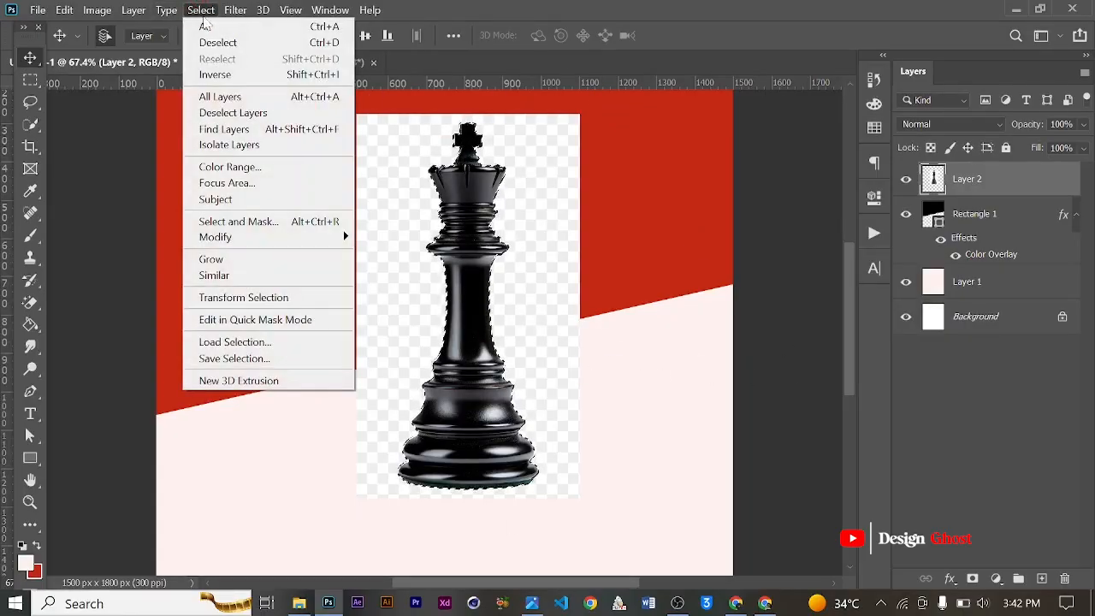
{"action": "left_click", "coordinate": [214, 73]}
{"action": "scroll", "coordinate": [462, 310], "scroll_direction": "down", "scroll_amount": 2}
{"action": "key", "text": "Delete"}
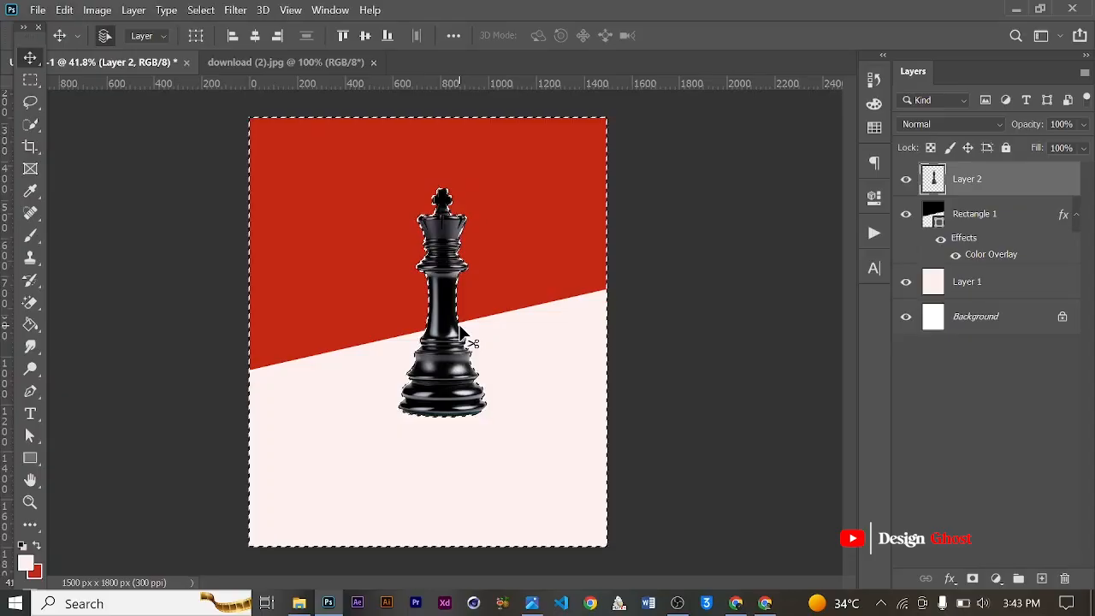
{"action": "key", "text": "Delete"}
{"action": "key", "text": "ctrl+d"}
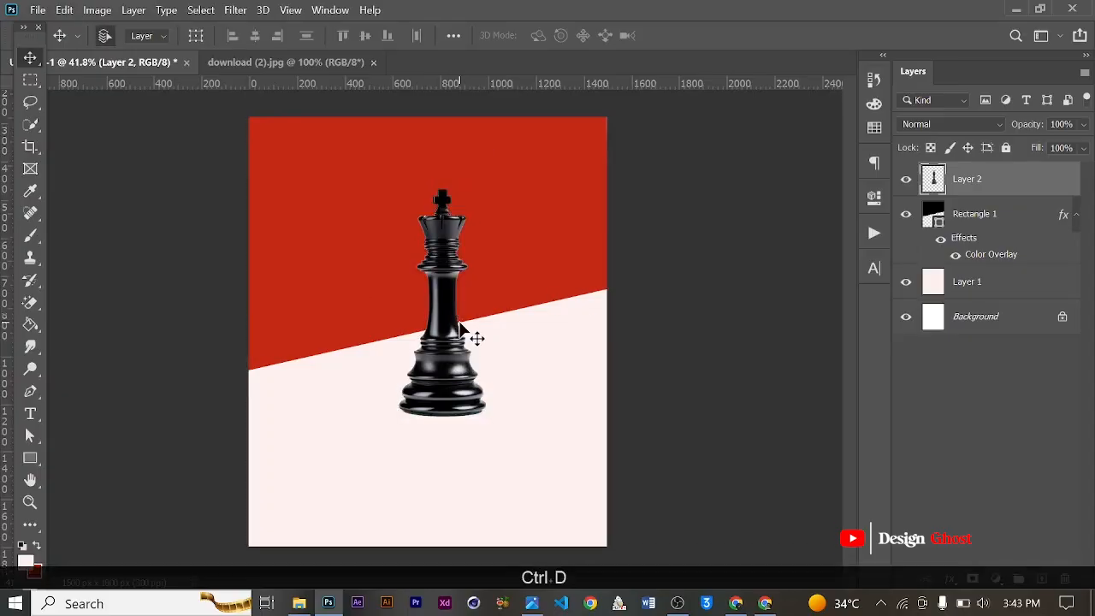
{"action": "scroll", "coordinate": [453, 325], "scroll_direction": "up", "scroll_amount": 5}
{"action": "key", "text": "space"}
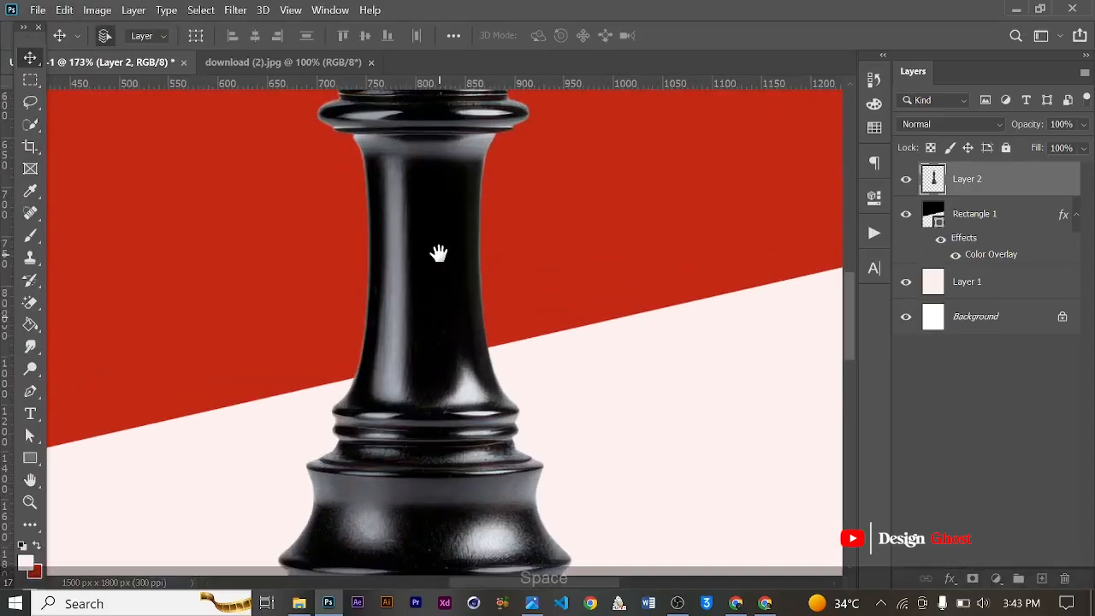
{"action": "scroll", "coordinate": [448, 282], "scroll_direction": "down", "scroll_amount": 4}
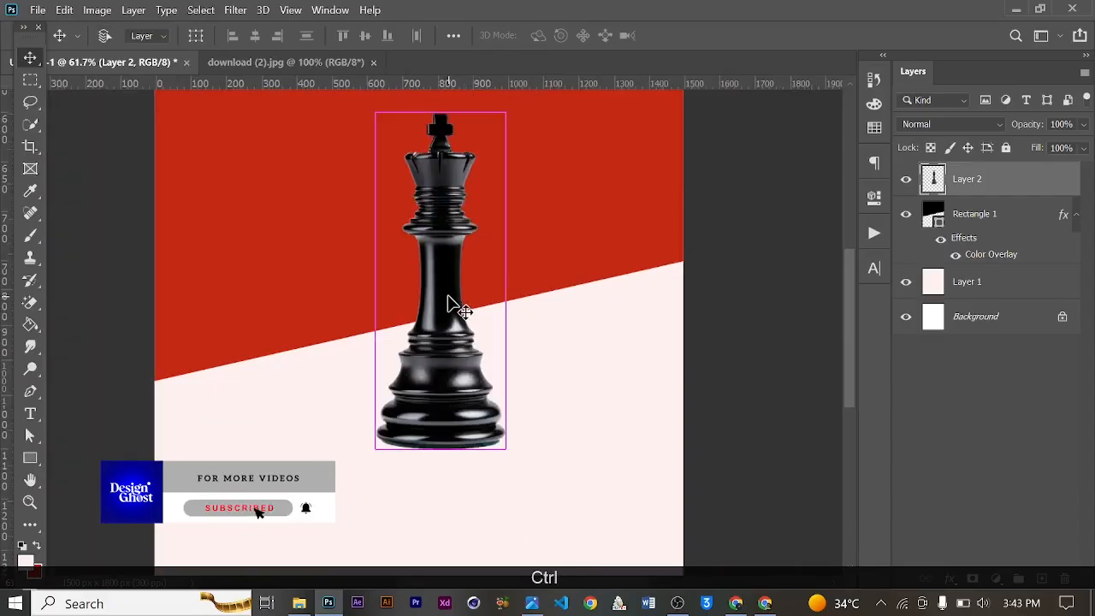
- Scale the king to 82.72% and reposition it up and to the right on the poster
{"action": "left_click_drag", "start_coordinate": [504, 112], "coordinate": [483, 167]}
{"action": "left_click_drag", "start_coordinate": [387, 378], "coordinate": [484, 270]}
{"action": "scroll", "coordinate": [453, 291], "scroll_direction": "down", "scroll_amount": 2}
{"action": "scroll", "coordinate": [454, 291], "scroll_direction": "up", "scroll_amount": 1}
{"action": "key", "text": "Return"}
{"action": "key", "text": "ctrl+0"}
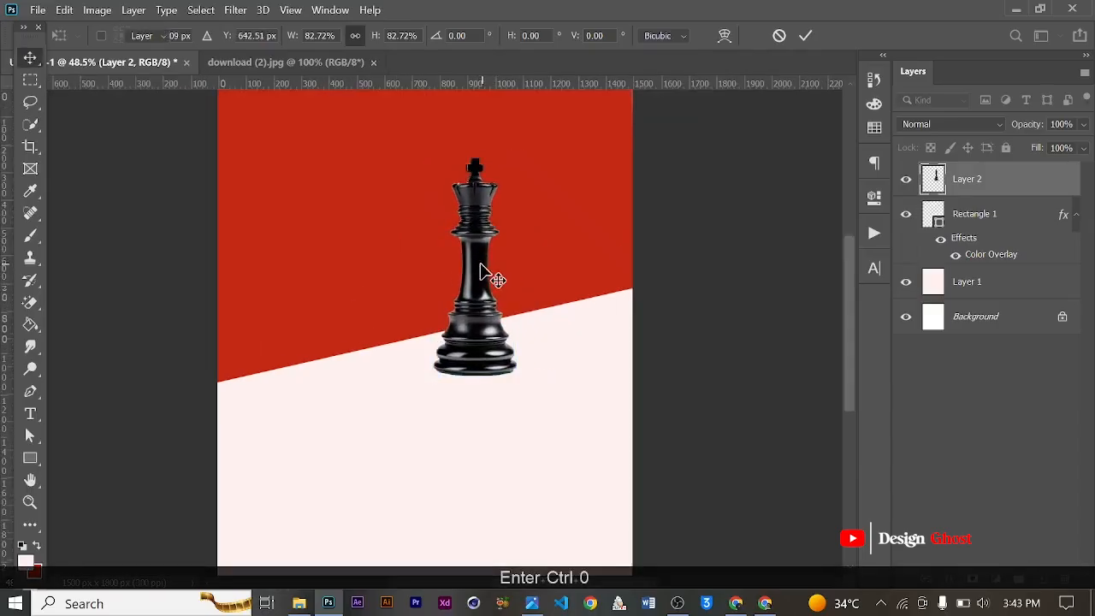
{"action": "scroll", "coordinate": [488, 310], "scroll_direction": "up", "scroll_amount": 3}
{"action": "key", "text": "space"}
{"action": "scroll", "coordinate": [494, 368], "scroll_direction": "down", "scroll_amount": 3}
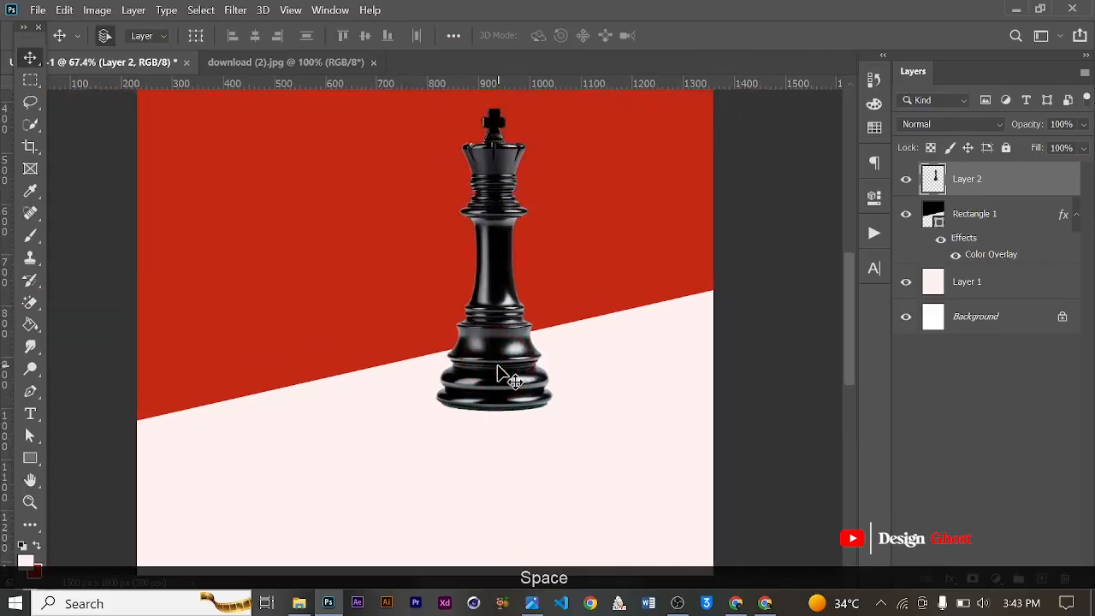
{"action": "left_click_drag", "start_coordinate": [513, 376], "coordinate": [512, 368]}
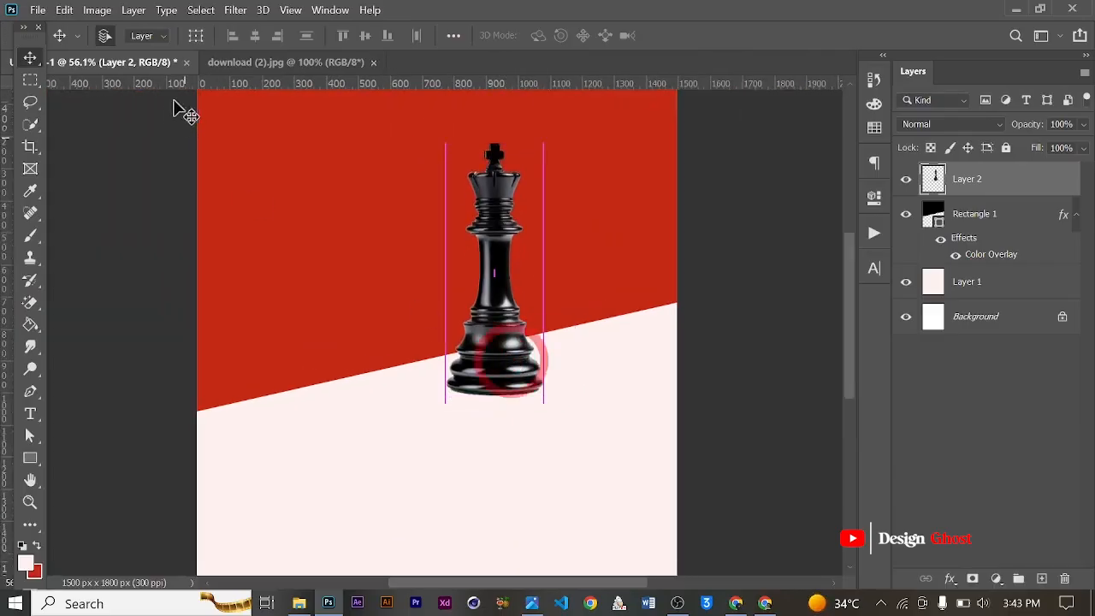
- Switch to the knight image download (2).jpg and fit it on screen
{"action": "left_click", "coordinate": [283, 68]}
{"action": "scroll", "coordinate": [475, 377], "scroll_direction": "up", "scroll_amount": 3}
{"action": "scroll", "coordinate": [474, 377], "scroll_direction": "down", "scroll_amount": 5}
{"action": "key", "text": "ctrl+0"}
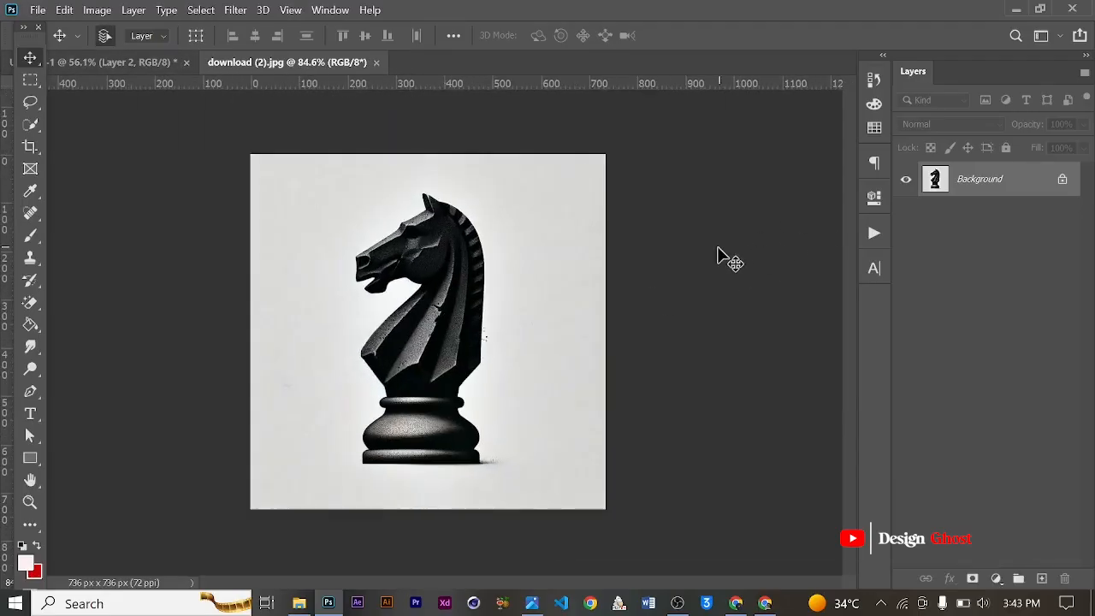
- Unlock the knight's Background layer and resample it to 100.1 ppi, 1023 px square
{"action": "left_click", "coordinate": [1062, 183]}
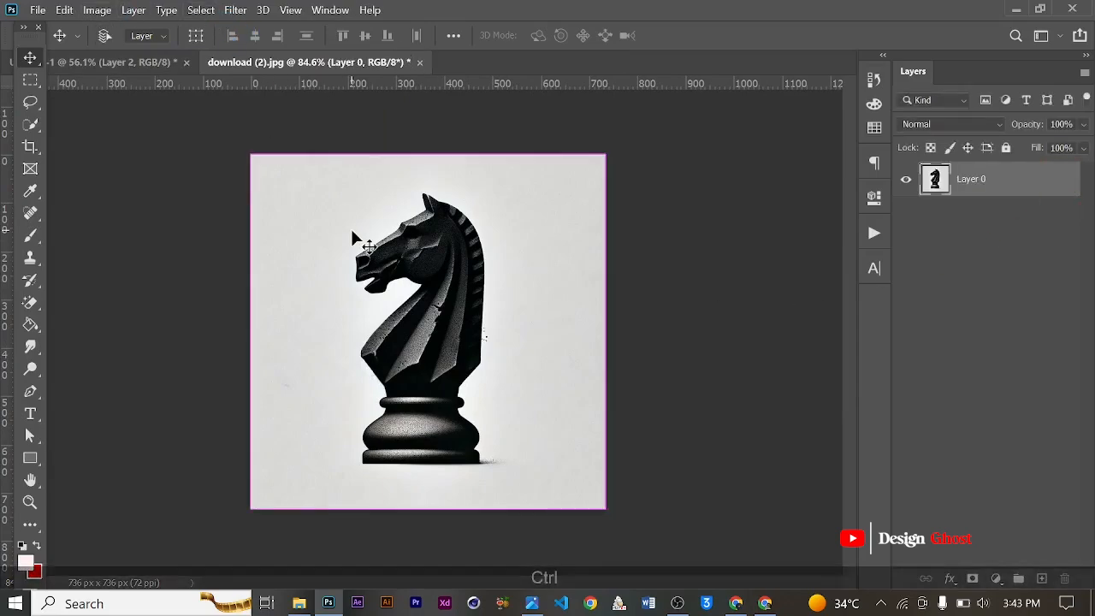
{"action": "key", "text": "ctrl+alt+i"}
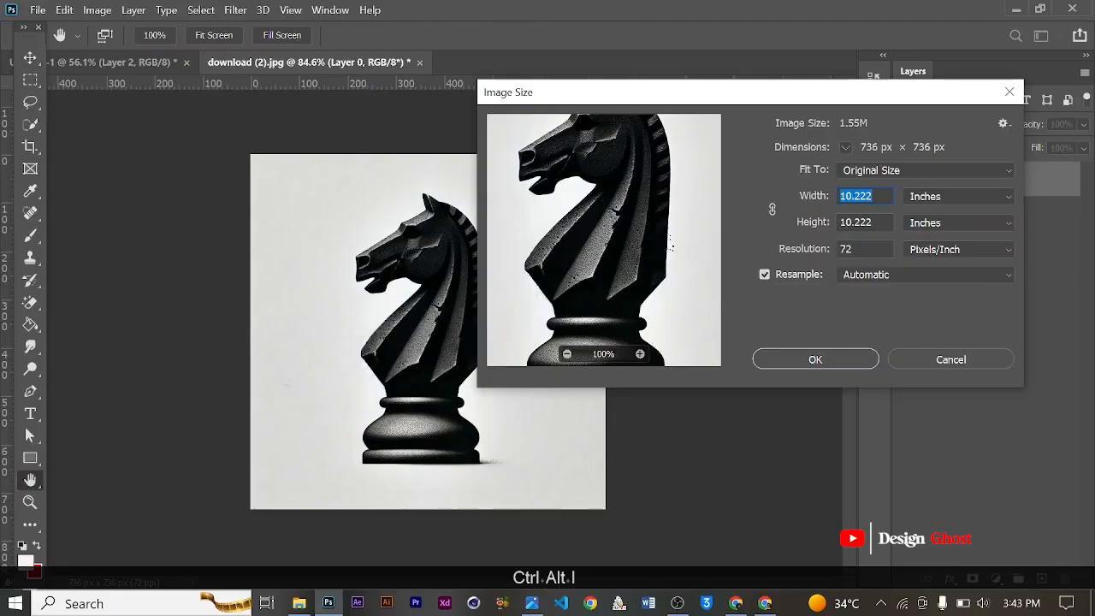
{"action": "left_click_drag", "start_coordinate": [853, 249], "coordinate": [768, 263]}
{"action": "type", "text": "100"}
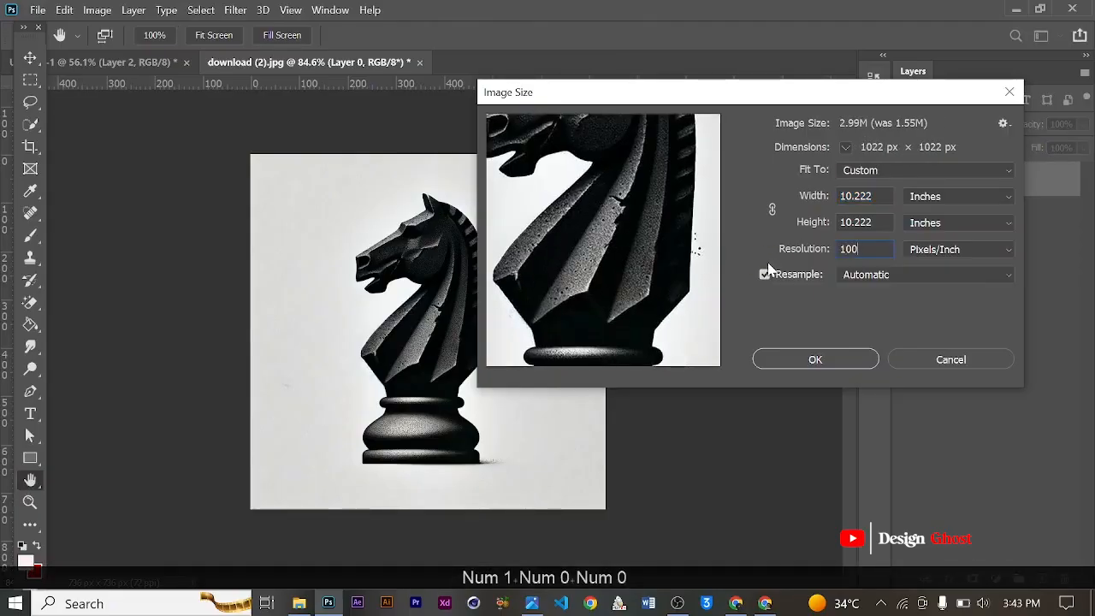
{"action": "left_click_drag", "start_coordinate": [793, 249], "coordinate": [801, 196]}
{"action": "key", "text": "Return"}
{"action": "key", "text": "ctrl"}
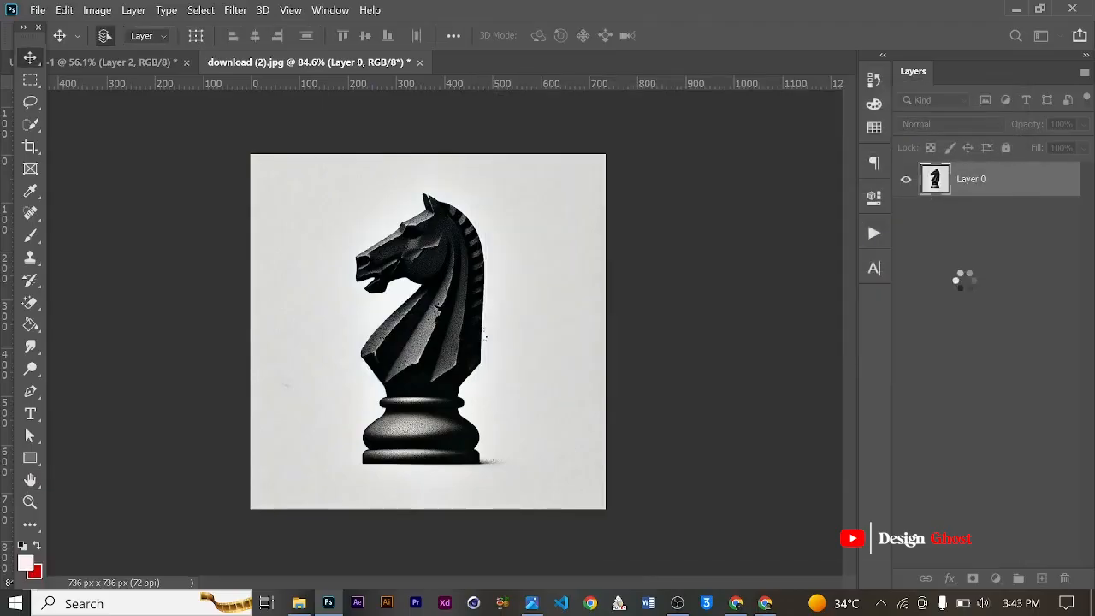
{"action": "key", "text": "ctrl+0"}
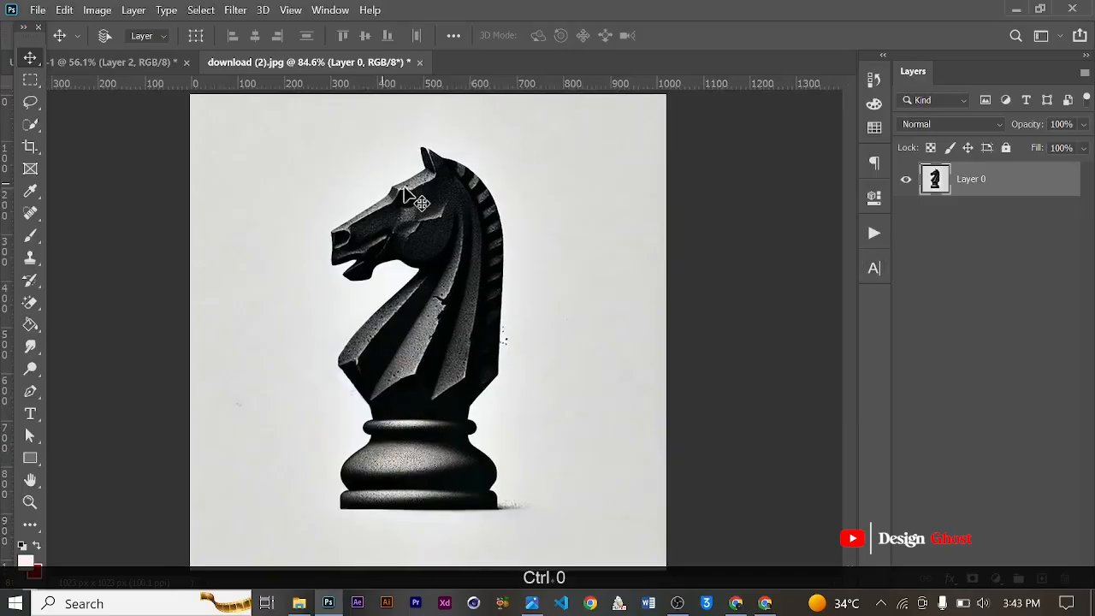
{"action": "left_click", "coordinate": [203, 12]}
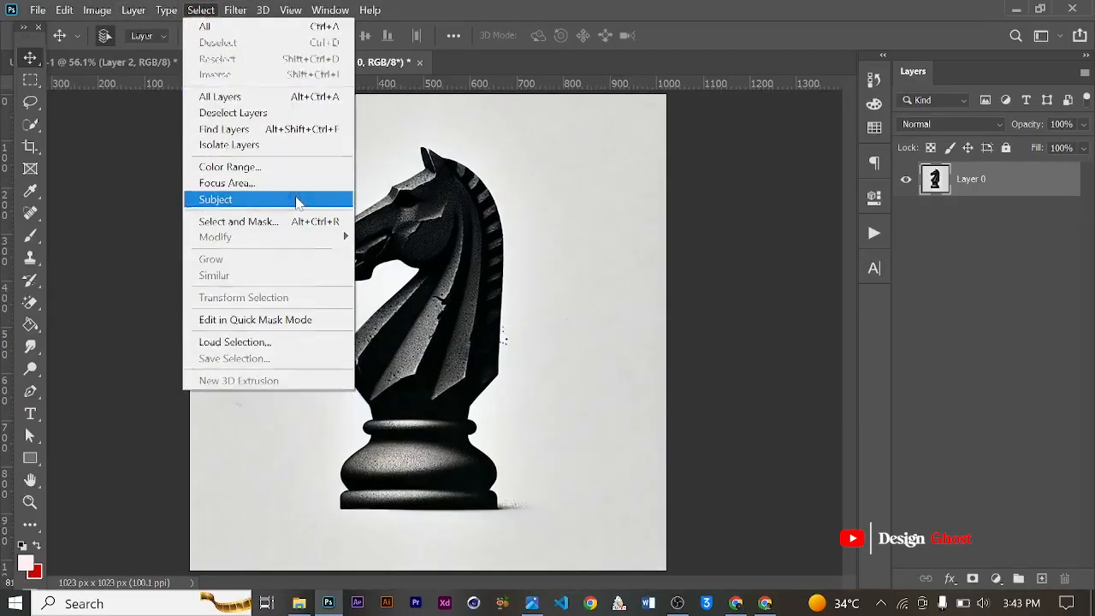
- Auto-select the knight as subject and add its ear tip with a smaller Quick Selection brush
{"action": "left_click", "coordinate": [297, 202]}
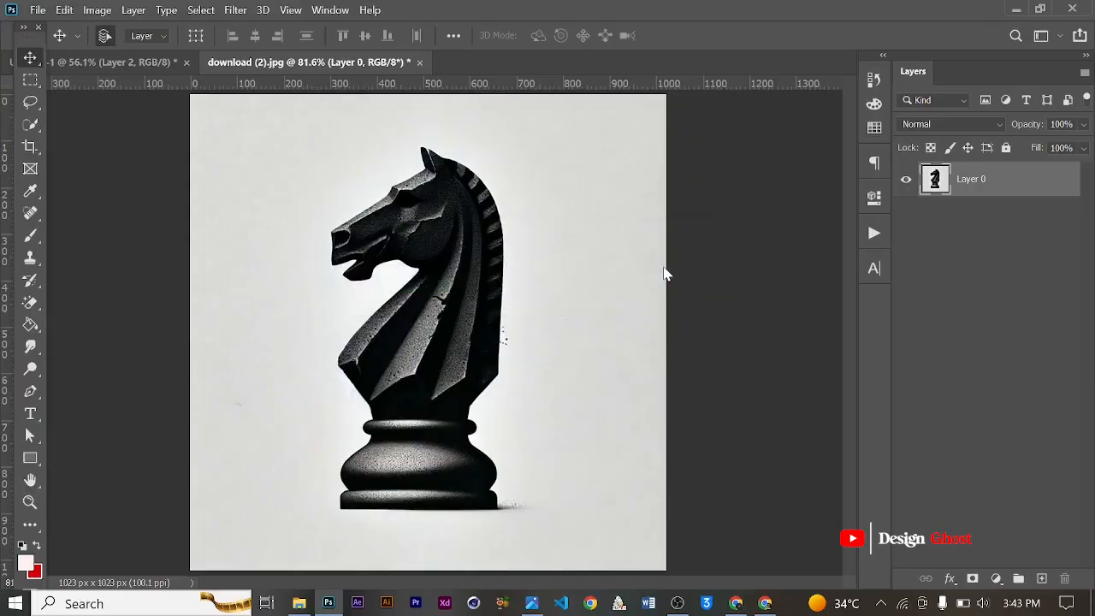
{"action": "scroll", "coordinate": [451, 229], "scroll_direction": "up", "scroll_amount": 5}
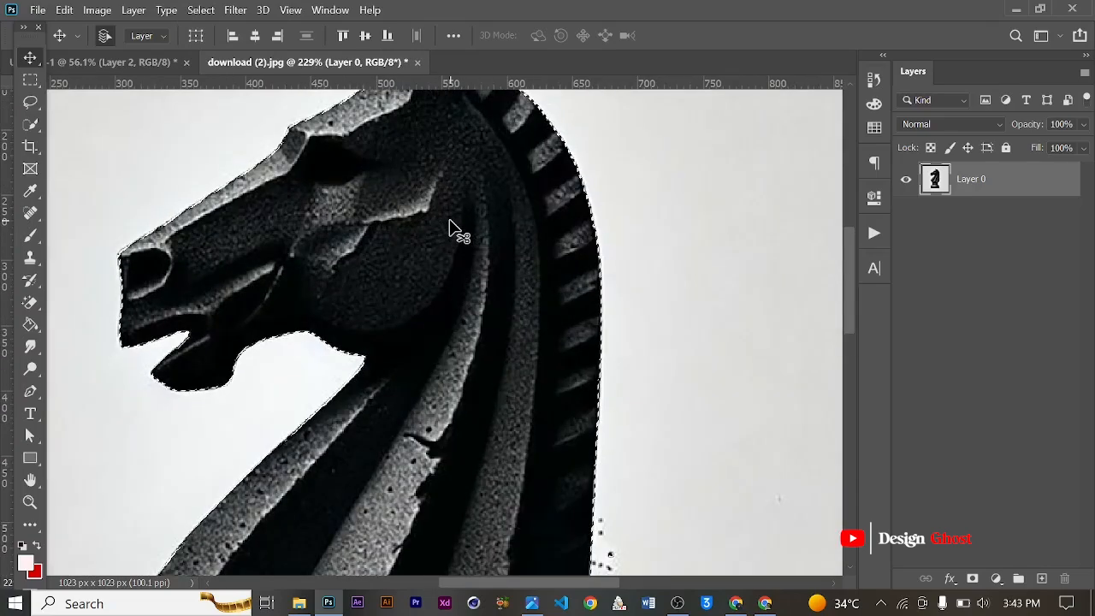
{"action": "scroll", "coordinate": [451, 229], "scroll_direction": "down", "scroll_amount": 3}
{"action": "scroll", "coordinate": [445, 143], "scroll_direction": "up", "scroll_amount": 3}
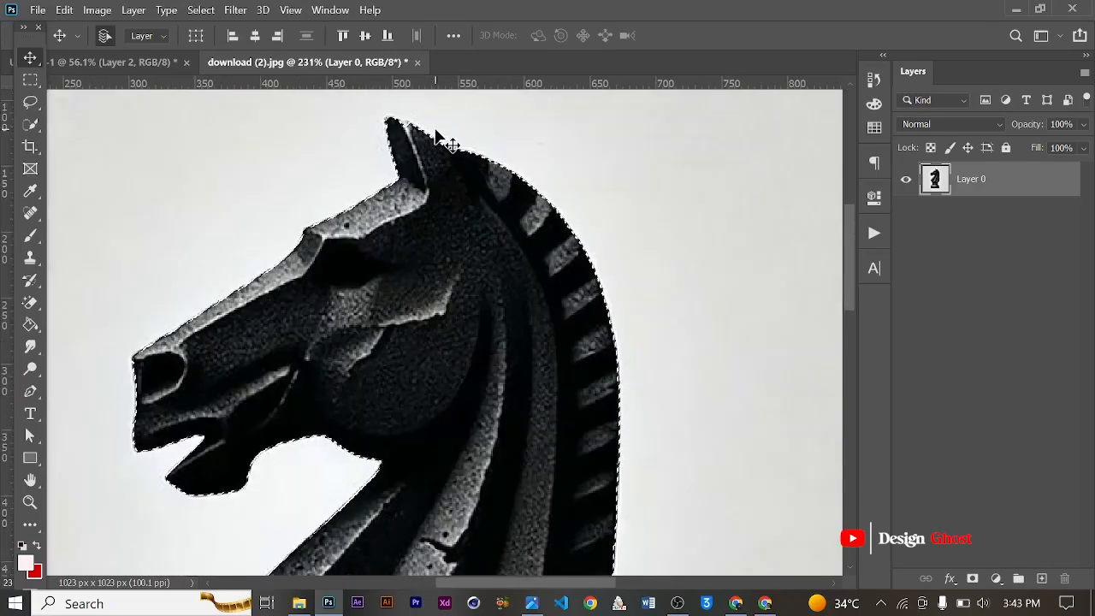
{"action": "scroll", "coordinate": [442, 142], "scroll_direction": "up", "scroll_amount": 5}
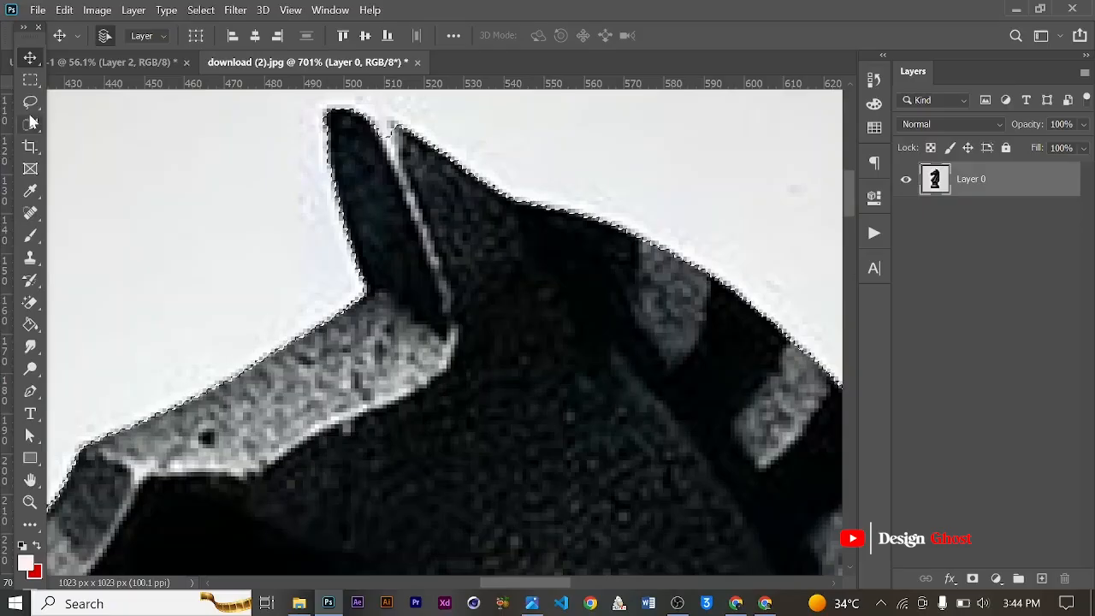
{"action": "key", "text": "w"}
{"action": "scroll", "coordinate": [492, 159], "scroll_direction": "up", "scroll_amount": 2}
{"action": "key", "text": "bracketleft"}
{"action": "key", "text": "bracketleft"}
{"action": "key", "text": "bracketleft"}
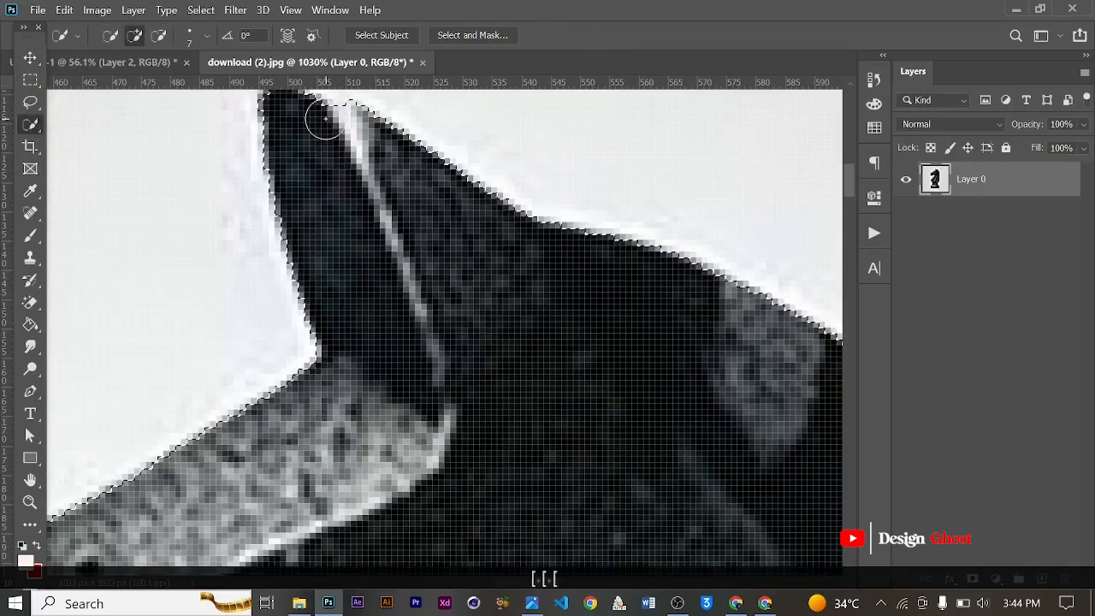
{"action": "left_click", "coordinate": [328, 118]}
{"action": "scroll", "coordinate": [455, 213], "scroll_direction": "down", "scroll_amount": 7}
{"action": "scroll", "coordinate": [470, 220], "scroll_direction": "down", "scroll_amount": 5}
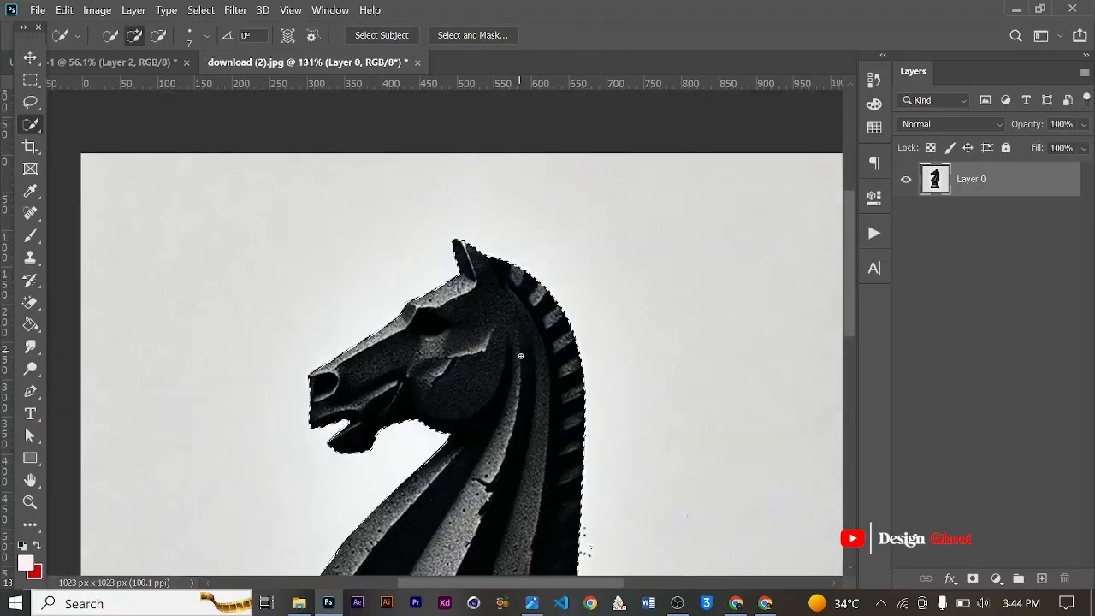
{"action": "scroll", "coordinate": [446, 405], "scroll_direction": "up", "scroll_amount": 6}
{"action": "scroll", "coordinate": [447, 402], "scroll_direction": "up", "scroll_amount": 2}
{"action": "scroll", "coordinate": [448, 398], "scroll_direction": "down", "scroll_amount": 6}
{"action": "scroll", "coordinate": [459, 408], "scroll_direction": "up", "scroll_amount": 7}
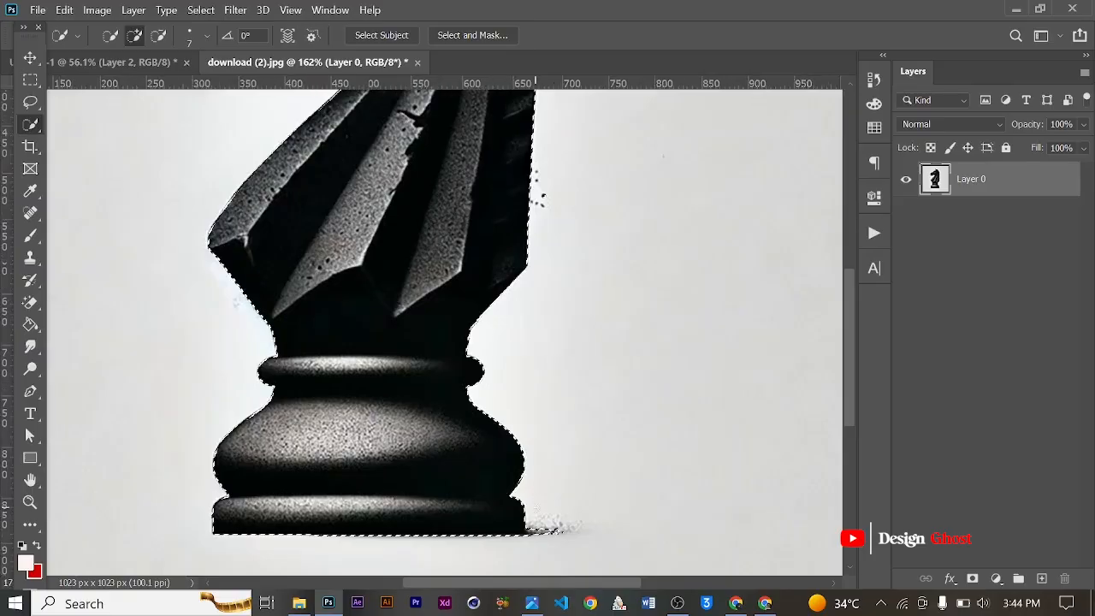
- Trim excess selection around the knight's base with a larger subtracting brush
{"action": "key", "text": "space"}
{"action": "scroll", "coordinate": [573, 250], "scroll_direction": "up", "scroll_amount": 3}
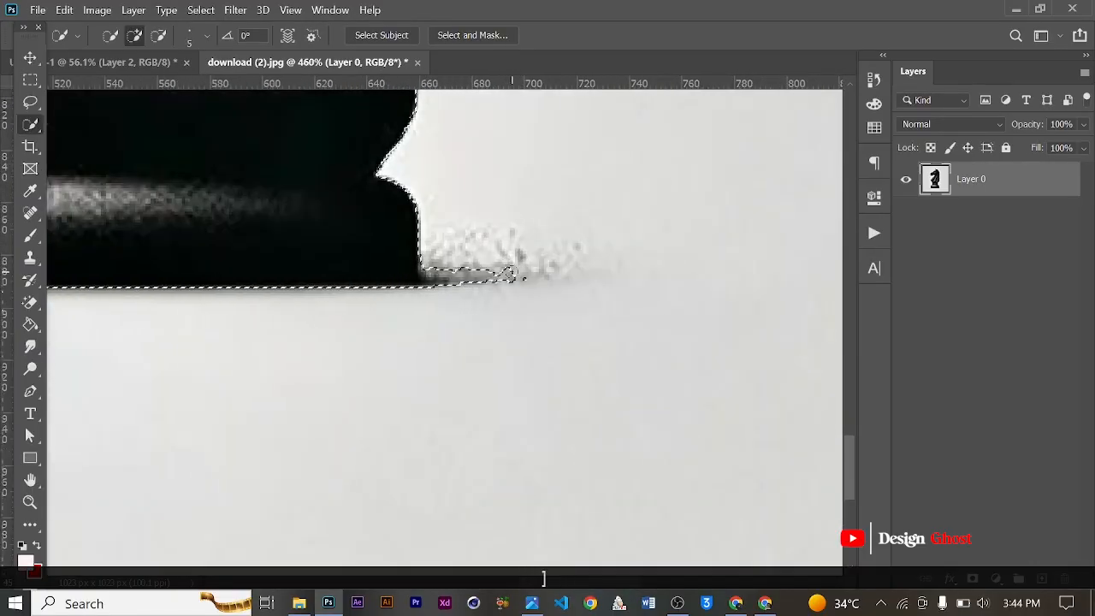
{"action": "key", "text": "bracketright"}
{"action": "key", "text": "bracketright"}
{"action": "key", "text": "bracketright"}
{"action": "key", "text": "bracketright"}
{"action": "key", "text": "bracketright"}
{"action": "key", "text": "bracketright"}
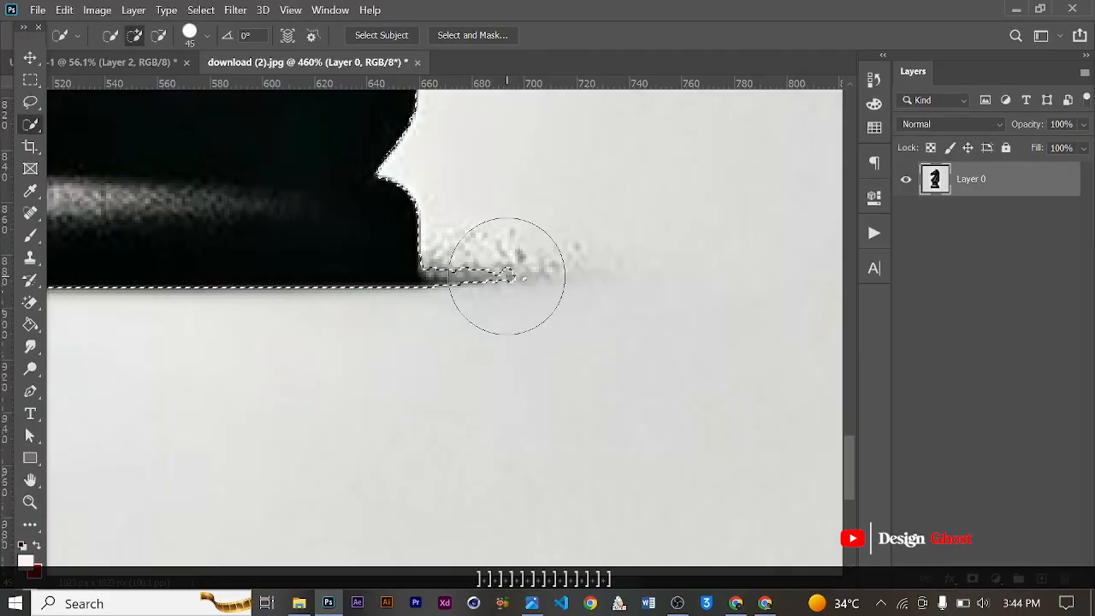
{"action": "key", "text": "alt"}
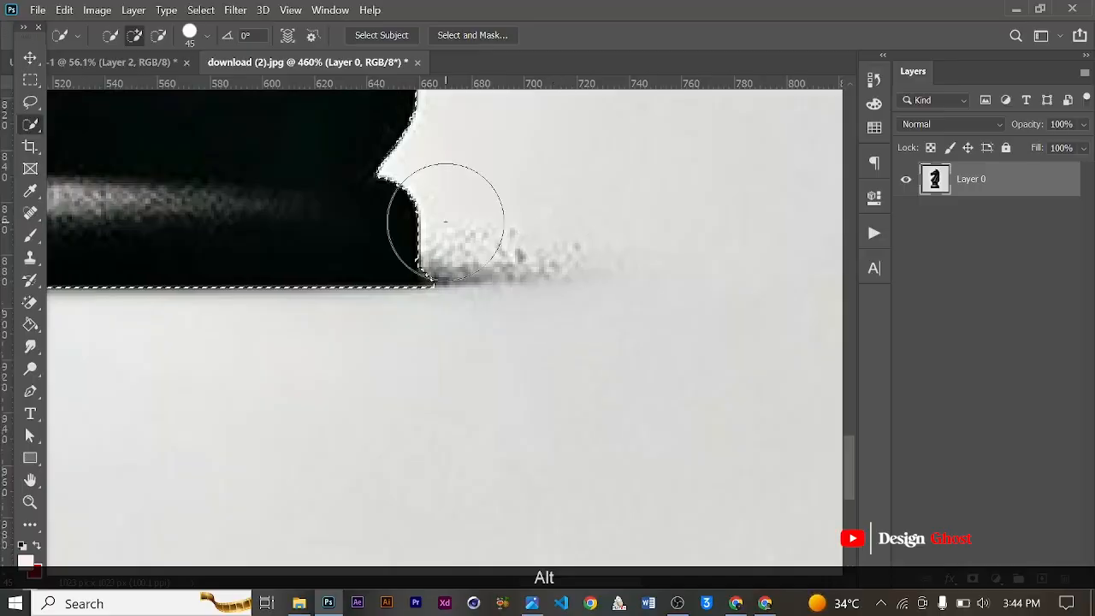
{"action": "scroll", "coordinate": [439, 214], "scroll_direction": "down", "scroll_amount": 6}
- Invert the selection, delete the white background around the knight, and deselect
{"action": "key", "text": "v"}
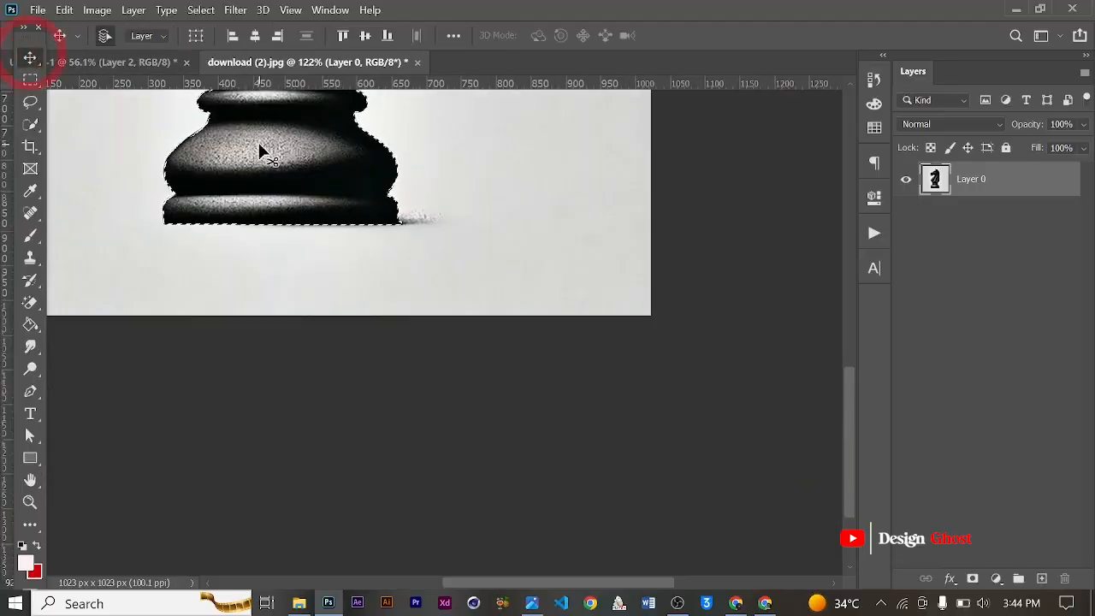
{"action": "key", "text": "ctrl+0"}
{"action": "key", "text": "ctrl+0"}
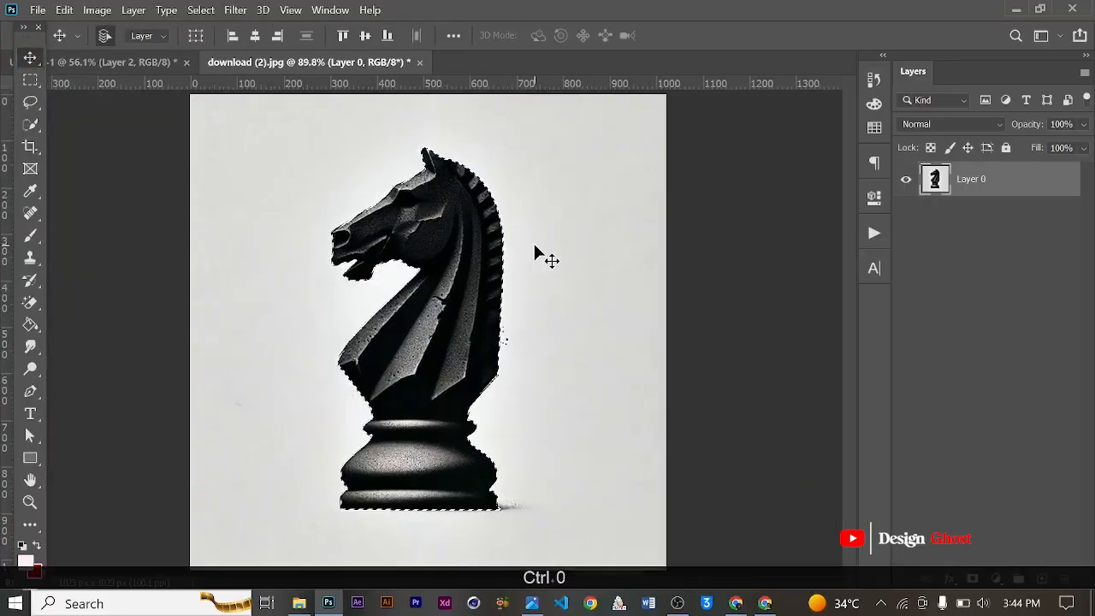
{"action": "left_click", "coordinate": [201, 11]}
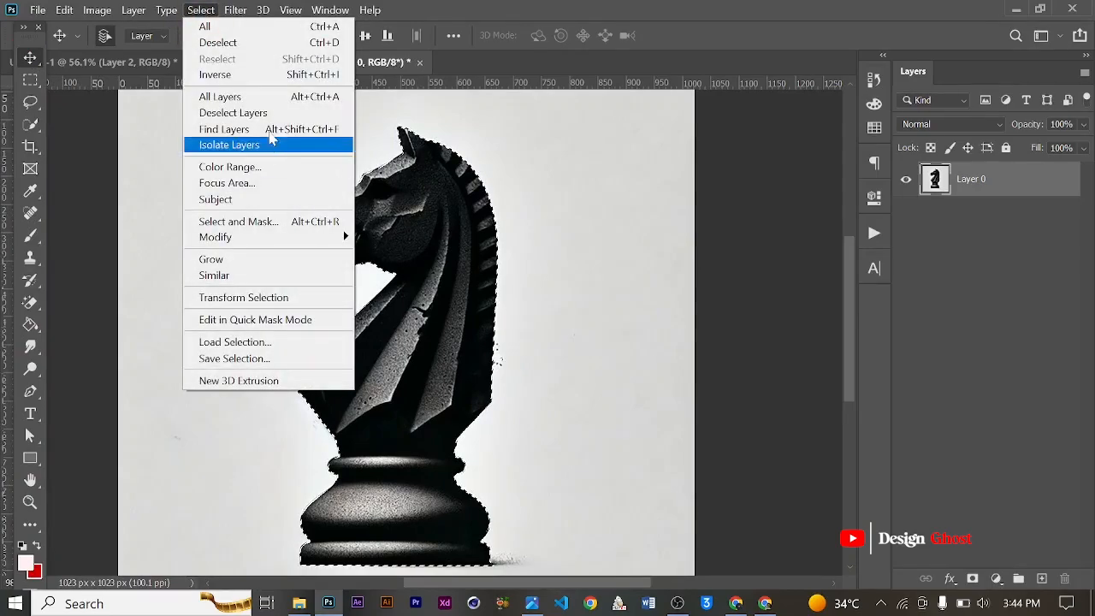
{"action": "left_click", "coordinate": [257, 76]}
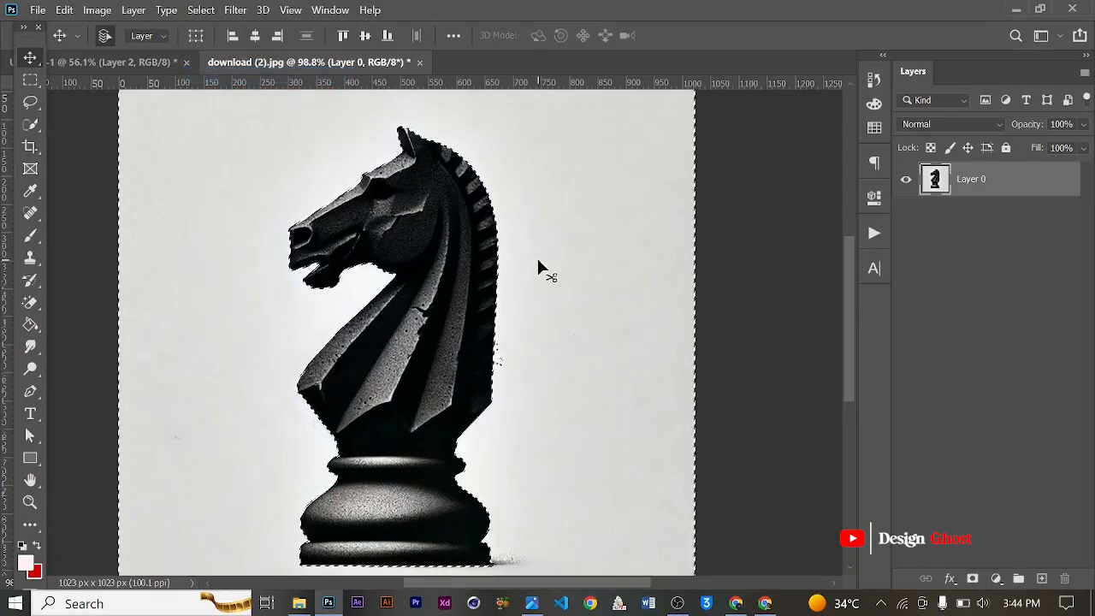
{"action": "key", "text": "ctrl+minus"}
{"action": "key", "text": "BackSpace"}
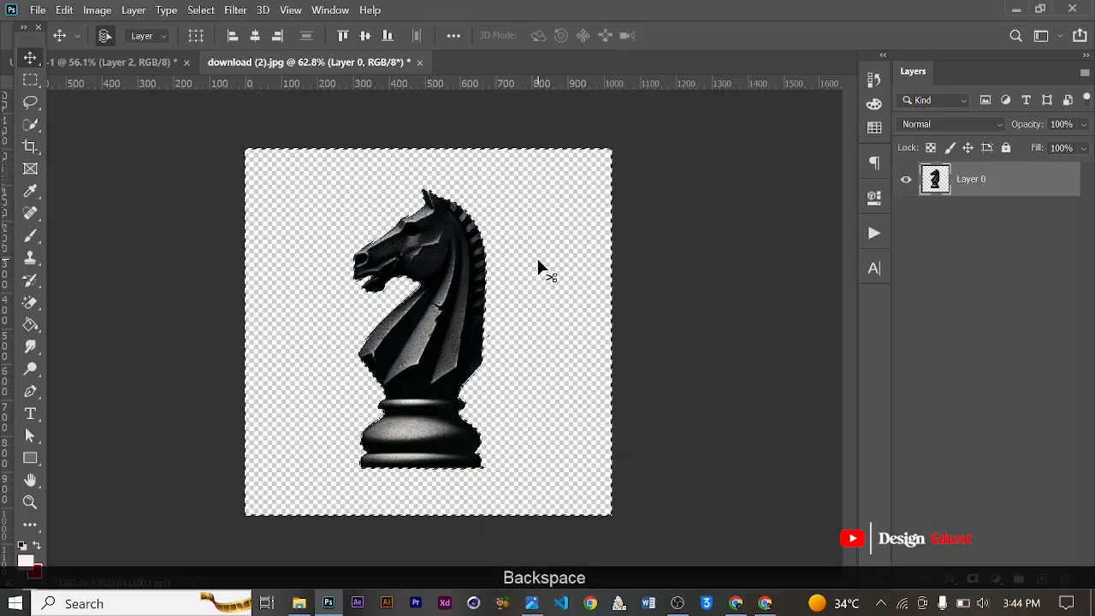
{"action": "key", "text": "BackSpace"}
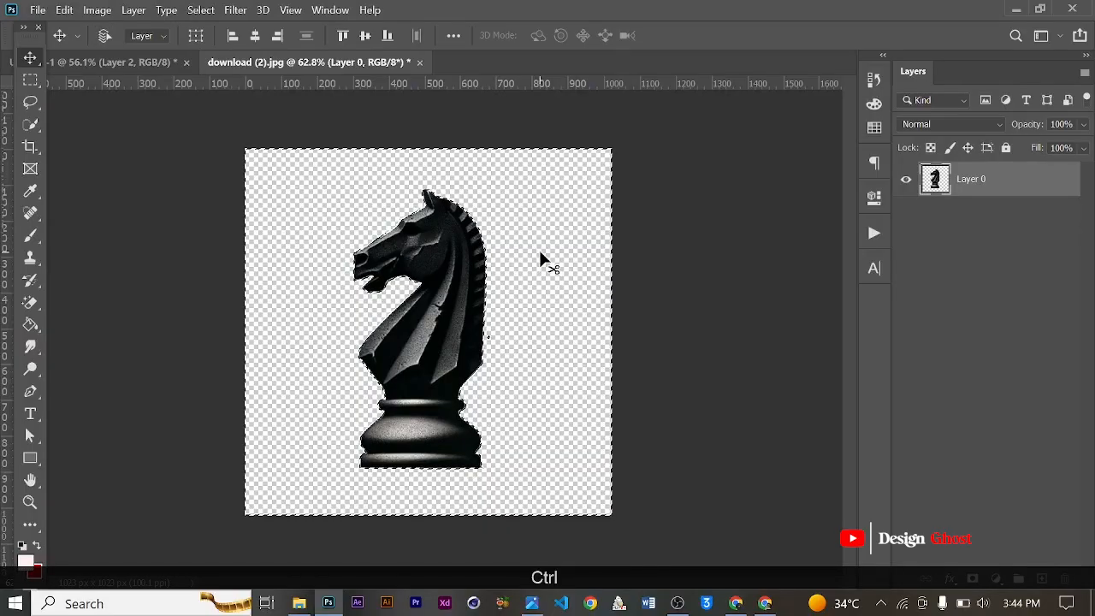
{"action": "key", "text": "ctrl+d"}
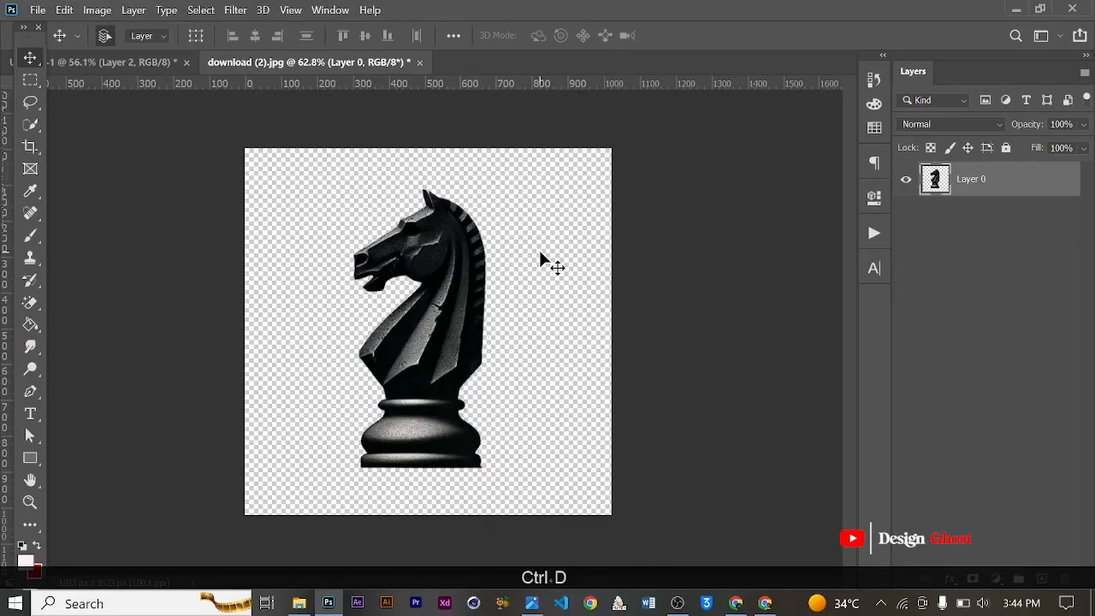
- Drag the knight into the poster, scale it to about 95%, and commit it near the king
{"action": "left_click_drag", "start_coordinate": [433, 317], "coordinate": [536, 330]}
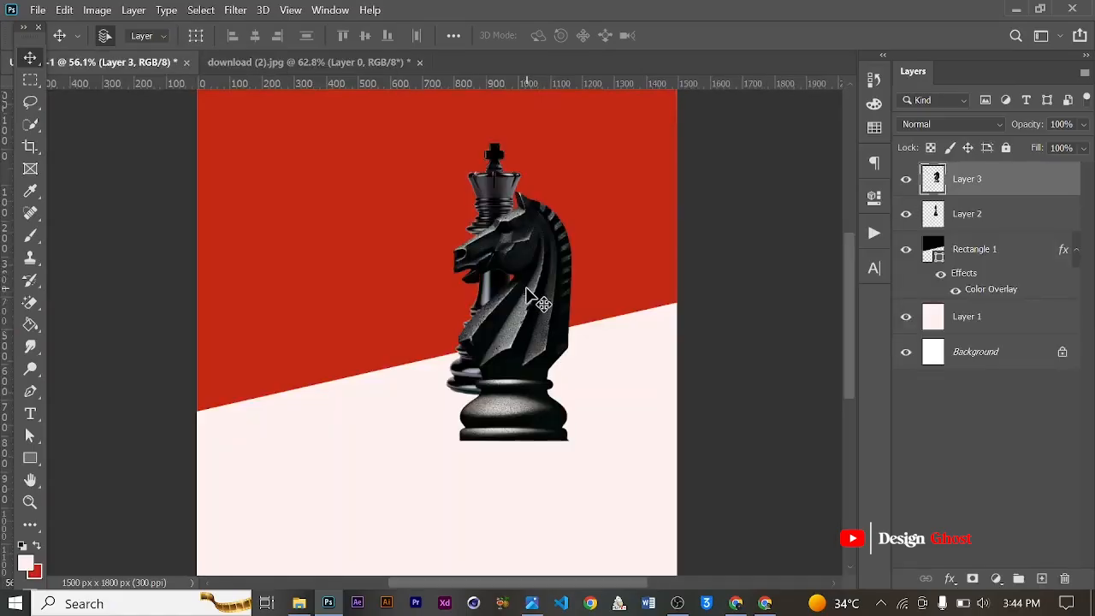
{"action": "key", "text": "ctrl+t"}
{"action": "left_click_drag", "start_coordinate": [576, 189], "coordinate": [573, 199]}
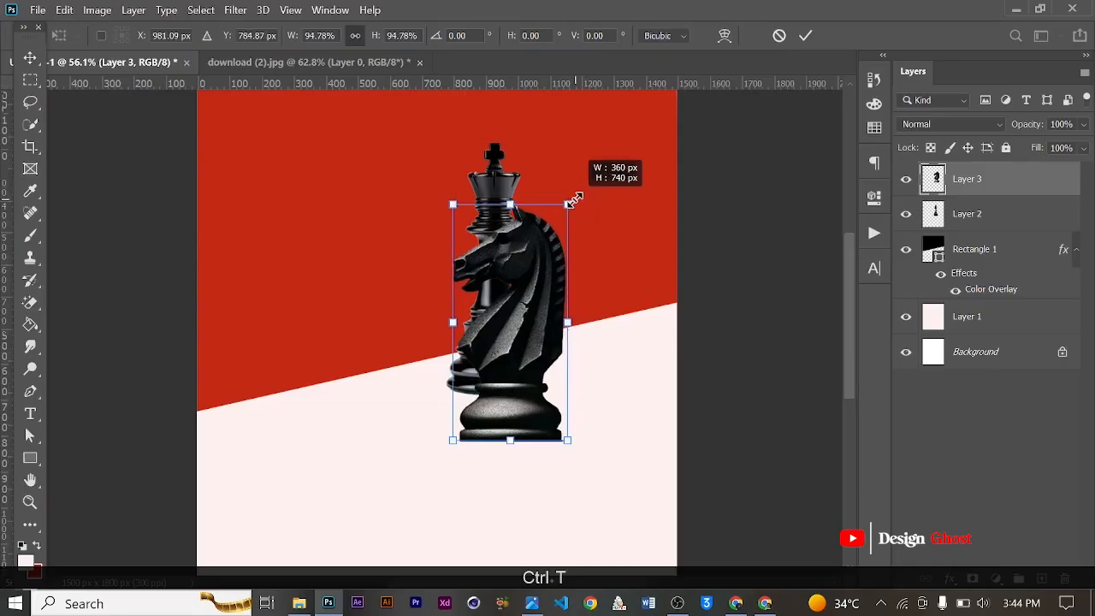
{"action": "left_click_drag", "start_coordinate": [513, 300], "coordinate": [545, 256]}
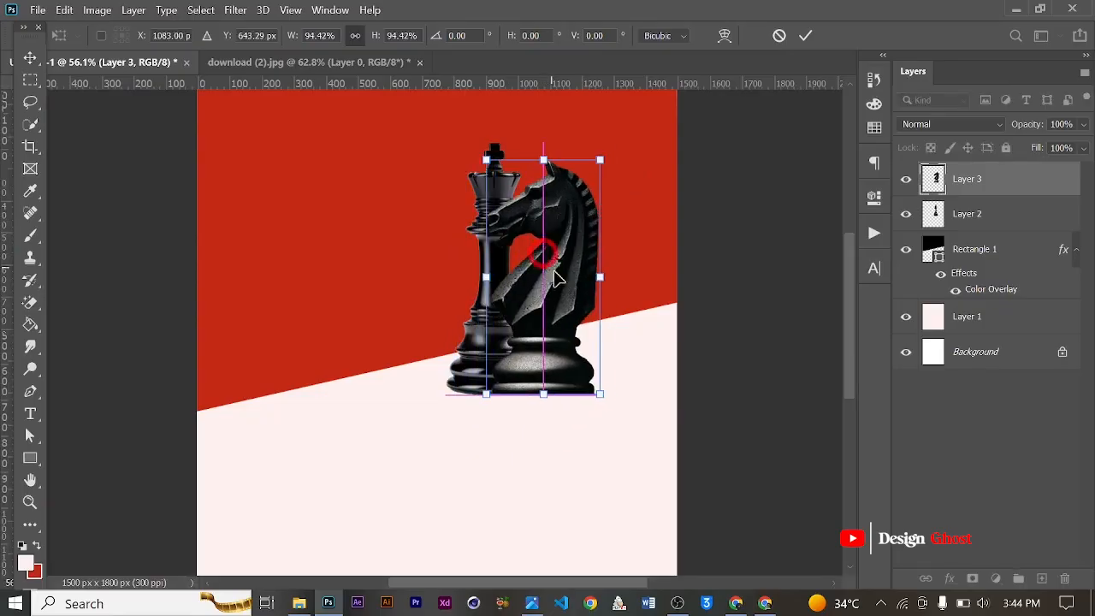
{"action": "scroll", "coordinate": [546, 256], "scroll_direction": "up", "scroll_amount": 2}
{"action": "left_click", "coordinate": [805, 35]}
- Fine-tune the knight's position so it sits just right of the king
{"action": "scroll", "coordinate": [479, 376], "scroll_direction": "up", "scroll_amount": 2}
{"action": "scroll", "coordinate": [479, 376], "scroll_direction": "down", "scroll_amount": 3}
{"action": "left_click_drag", "start_coordinate": [530, 390], "coordinate": [571, 379]}
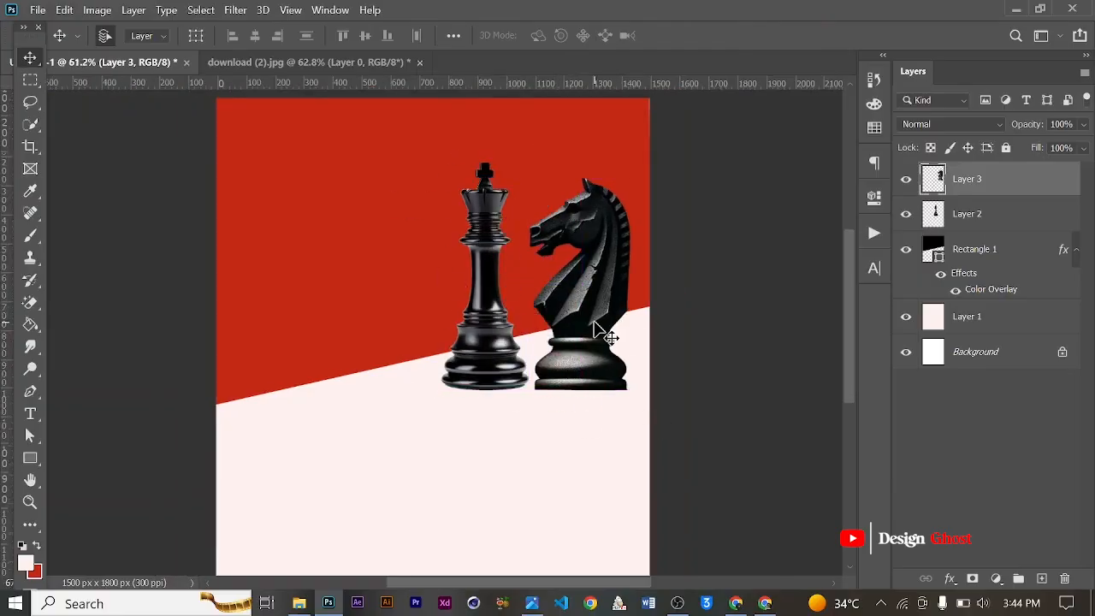
{"action": "scroll", "coordinate": [596, 328], "scroll_direction": "up", "scroll_amount": 3}
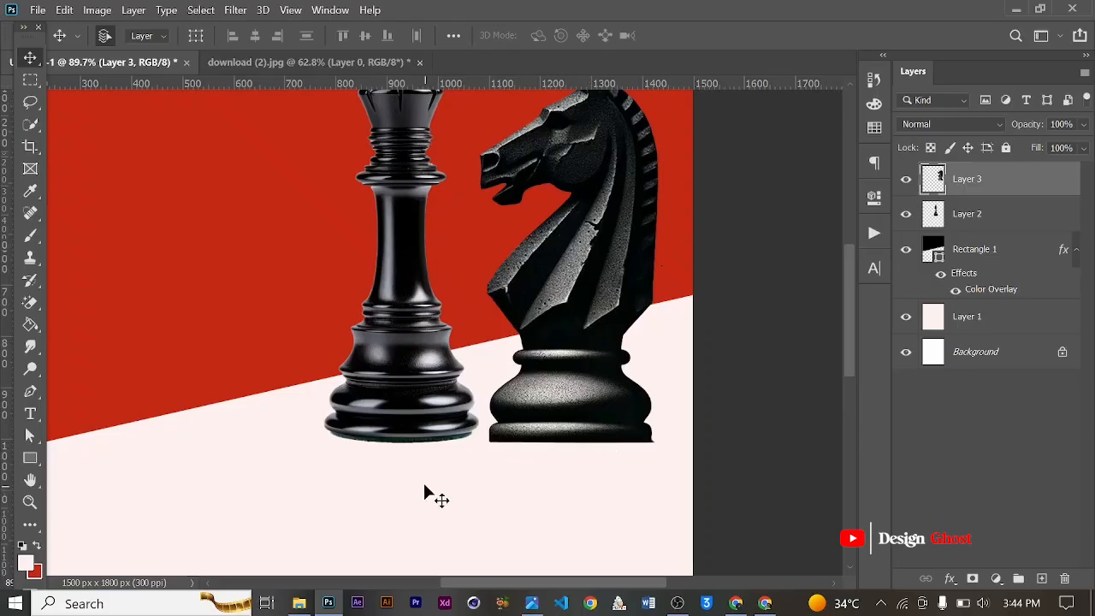
{"action": "scroll", "coordinate": [416, 436], "scroll_direction": "down", "scroll_amount": 3}
{"action": "scroll", "coordinate": [416, 413], "scroll_direction": "up", "scroll_amount": 3}
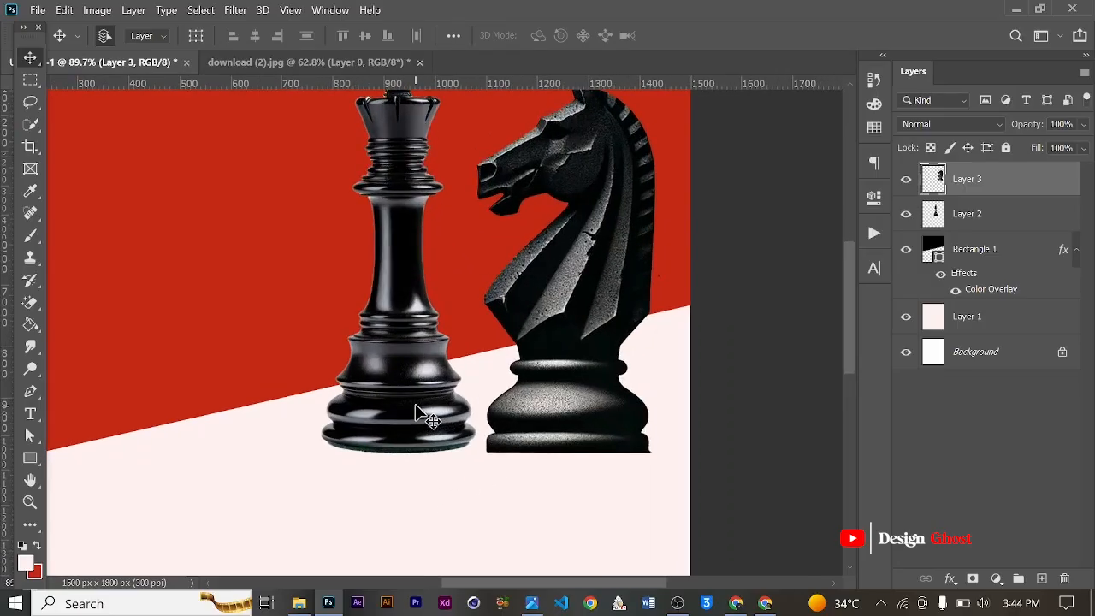
{"action": "scroll", "coordinate": [416, 414], "scroll_direction": "down", "scroll_amount": 3}
{"action": "scroll", "coordinate": [414, 413], "scroll_direction": "up", "scroll_amount": 3}
{"action": "scroll", "coordinate": [416, 415], "scroll_direction": "up", "scroll_amount": 1}
{"action": "scroll", "coordinate": [445, 428], "scroll_direction": "down", "scroll_amount": 3}
{"action": "mouse_move", "coordinate": [535, 415]}
{"action": "left_mouse_down"}
{"action": "mouse_move", "coordinate": [503, 419]}
{"action": "mouse_move", "coordinate": [537, 405]}
{"action": "mouse_move", "coordinate": [524, 405]}
{"action": "mouse_move", "coordinate": [508, 421]}
{"action": "left_mouse_up"}
- Browse the Pinterest chess pins and return to the shiny black knight pin
{"action": "left_click", "coordinate": [766, 603]}
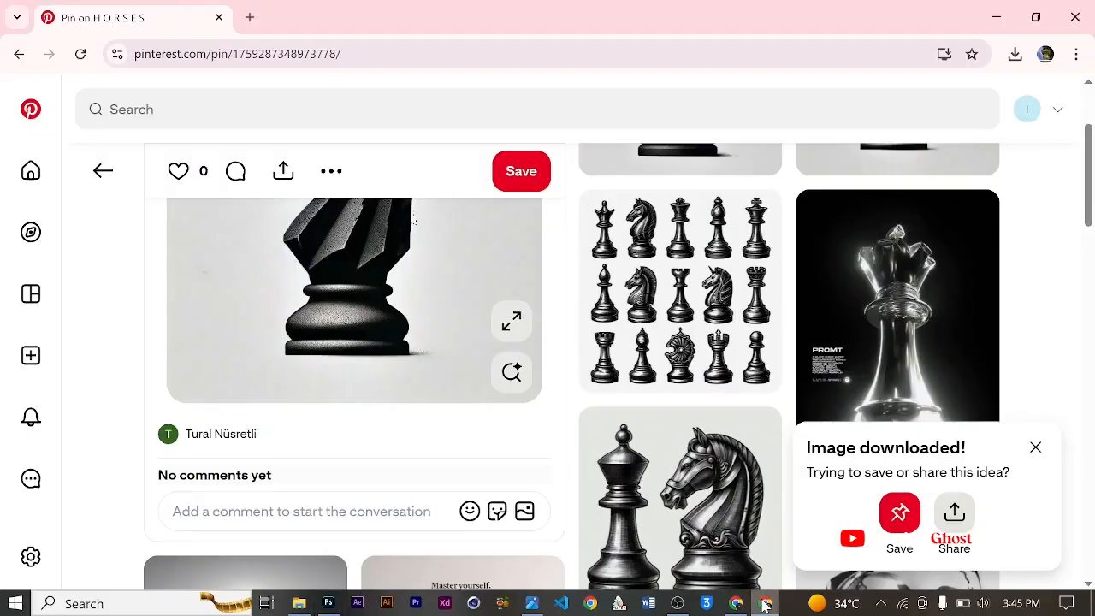
{"action": "scroll", "coordinate": [485, 354], "scroll_direction": "down", "scroll_amount": 4}
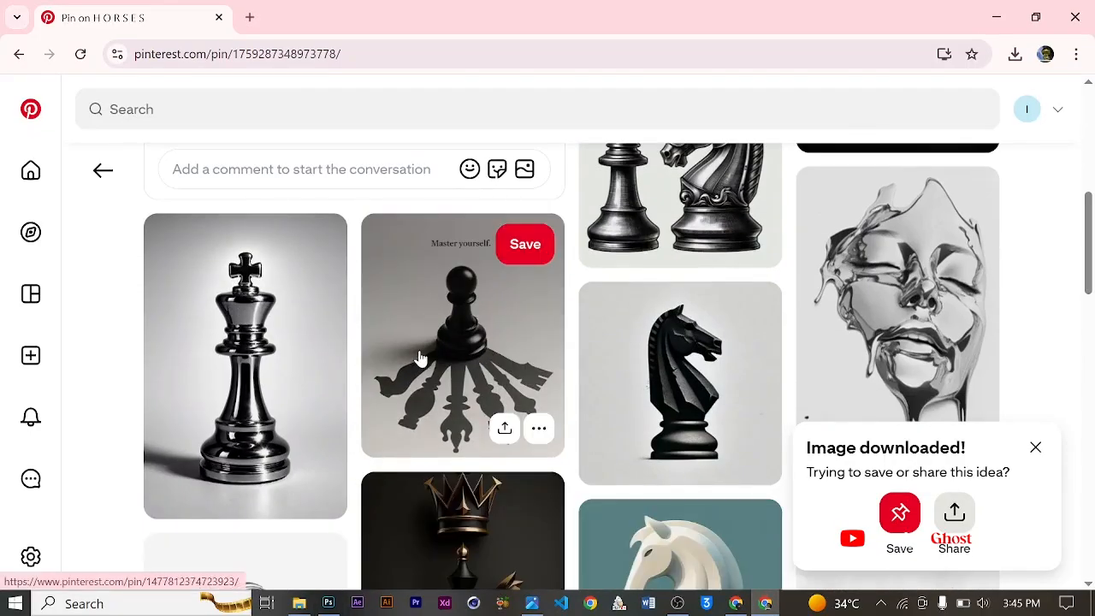
{"action": "scroll", "coordinate": [415, 350], "scroll_direction": "down", "scroll_amount": 2}
{"action": "scroll", "coordinate": [415, 350], "scroll_direction": "up", "scroll_amount": 8}
{"action": "scroll", "coordinate": [416, 350], "scroll_direction": "down", "scroll_amount": 5}
{"action": "scroll", "coordinate": [415, 349], "scroll_direction": "up", "scroll_amount": 5}
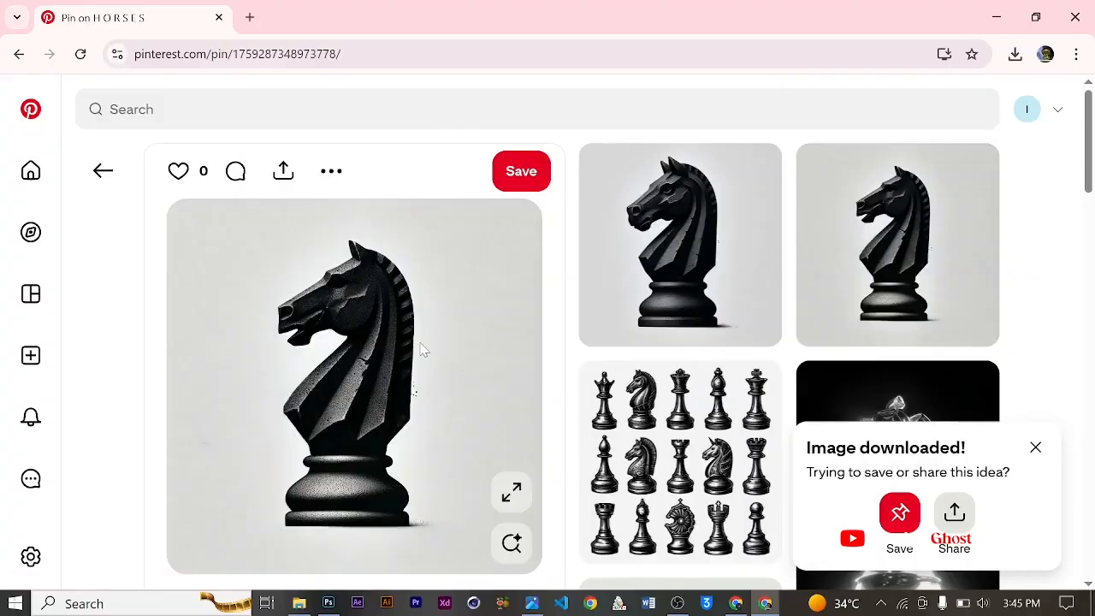
{"action": "scroll", "coordinate": [424, 334], "scroll_direction": "down", "scroll_amount": 1}
{"action": "scroll", "coordinate": [434, 294], "scroll_direction": "up", "scroll_amount": 2}
{"action": "scroll", "coordinate": [434, 294], "scroll_direction": "down", "scroll_amount": 5}
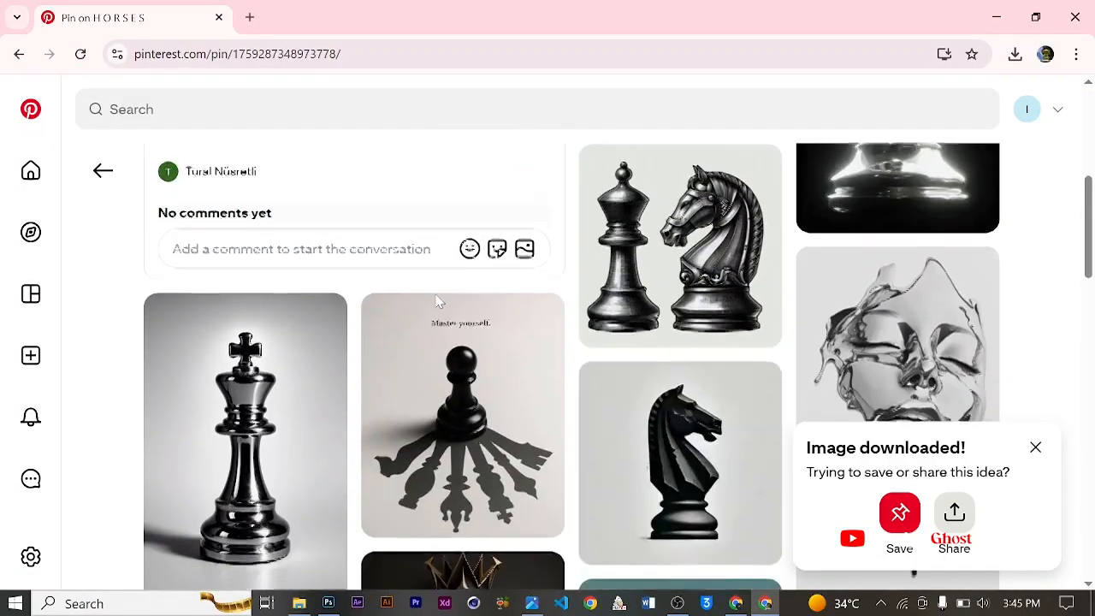
{"action": "scroll", "coordinate": [434, 293], "scroll_direction": "down", "scroll_amount": 10}
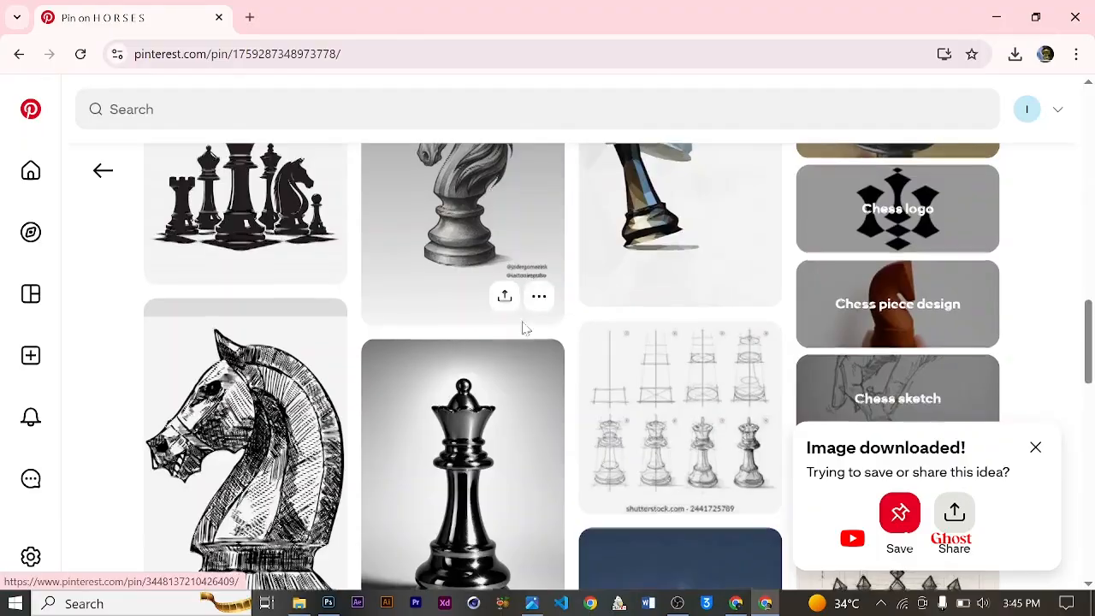
{"action": "scroll", "coordinate": [524, 328], "scroll_direction": "down", "scroll_amount": 10}
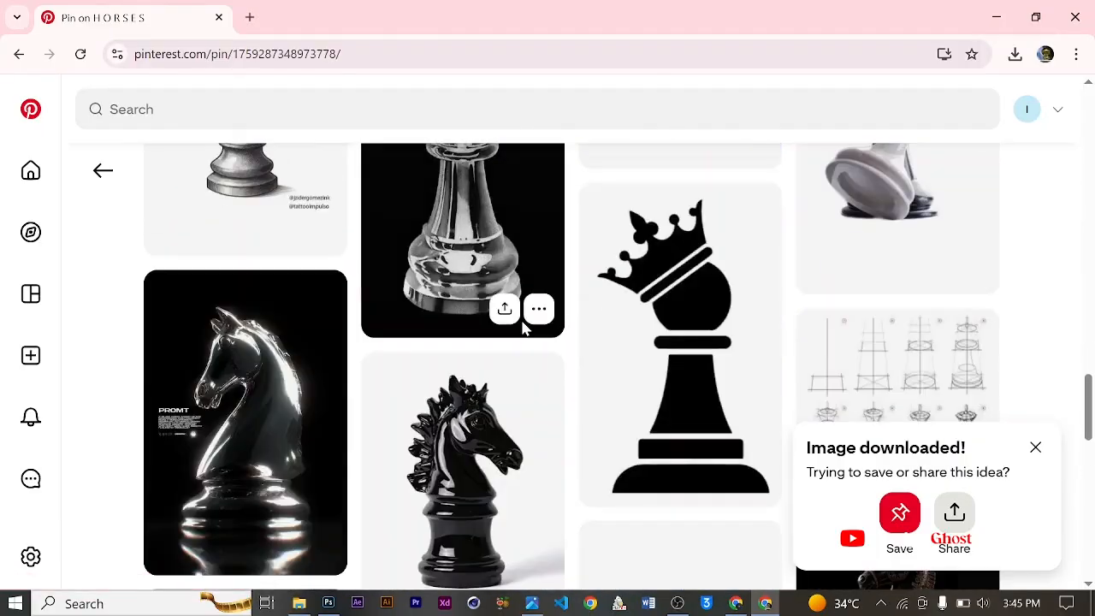
{"action": "scroll", "coordinate": [524, 328], "scroll_direction": "down", "scroll_amount": 10}
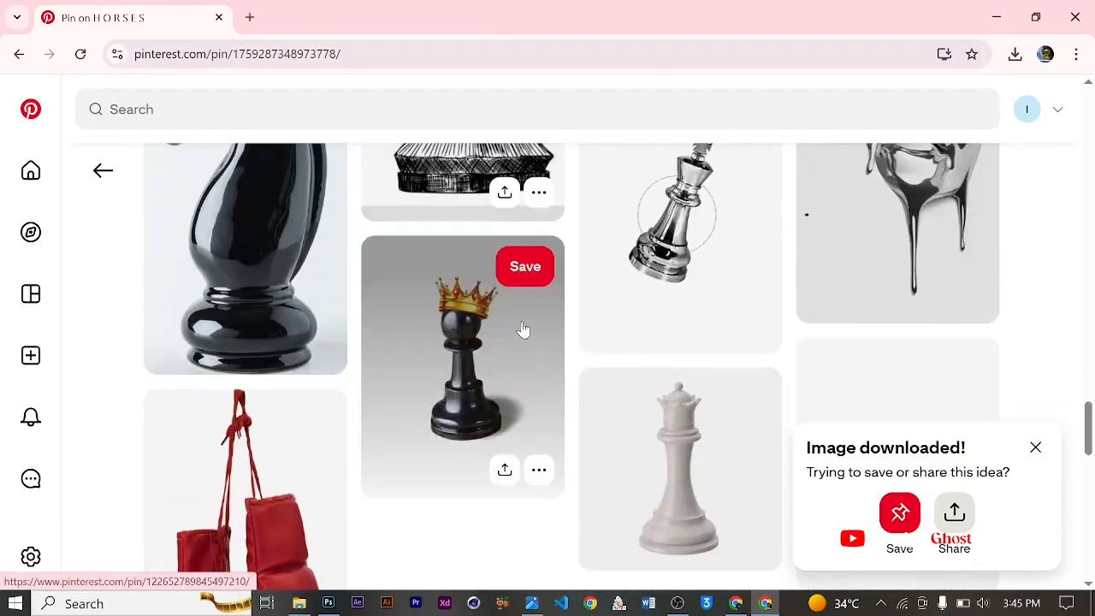
{"action": "scroll", "coordinate": [523, 330], "scroll_direction": "down", "scroll_amount": 10}
{"action": "scroll", "coordinate": [523, 328], "scroll_direction": "up", "scroll_amount": 10}
{"action": "scroll", "coordinate": [523, 328], "scroll_direction": "up", "scroll_amount": 10}
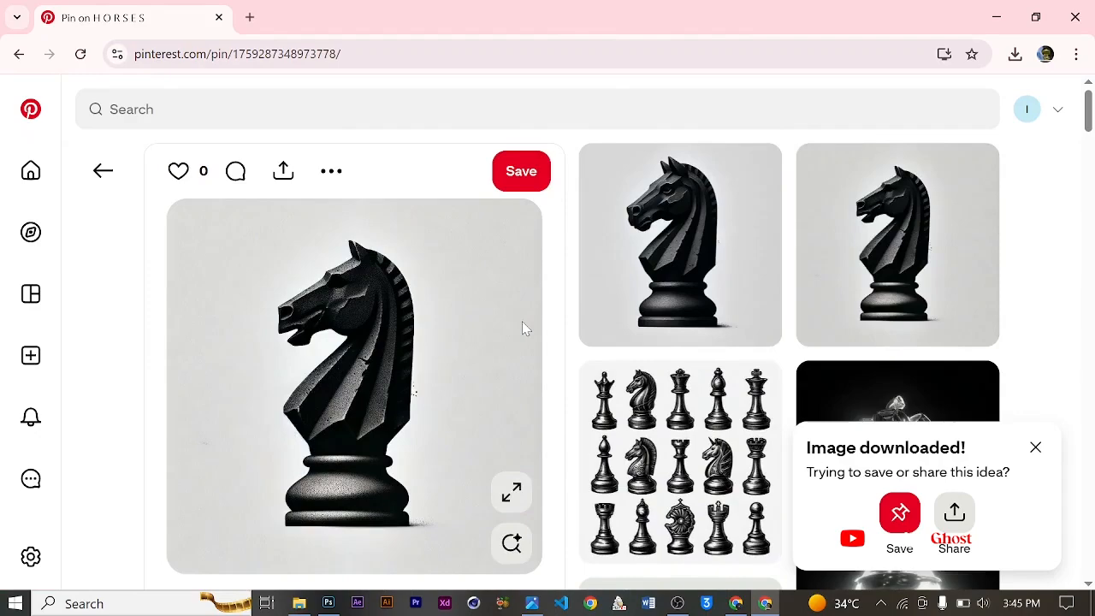
{"action": "left_click", "coordinate": [21, 56]}
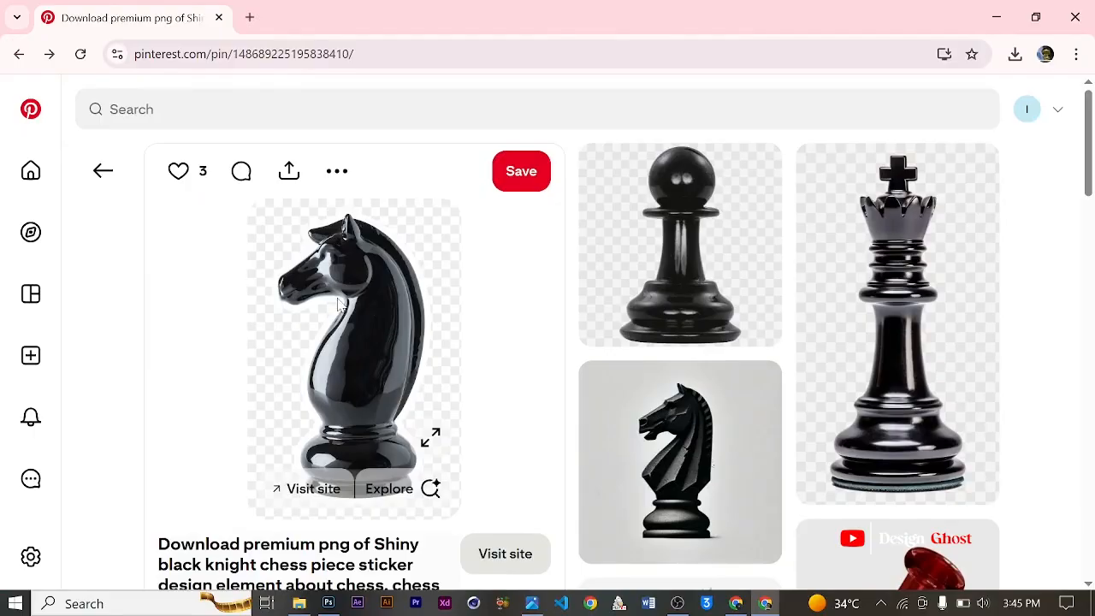
{"action": "scroll", "coordinate": [340, 304], "scroll_direction": "down", "scroll_amount": 1}
{"action": "scroll", "coordinate": [340, 304], "scroll_direction": "up", "scroll_amount": 1}
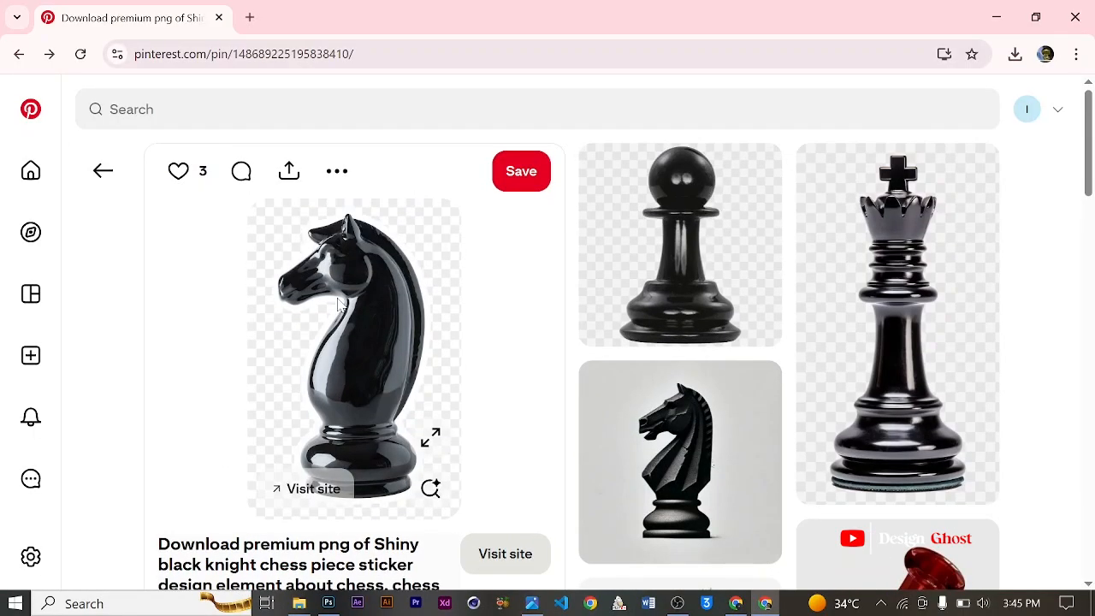
{"action": "scroll", "coordinate": [599, 294], "scroll_direction": "down", "scroll_amount": 8}
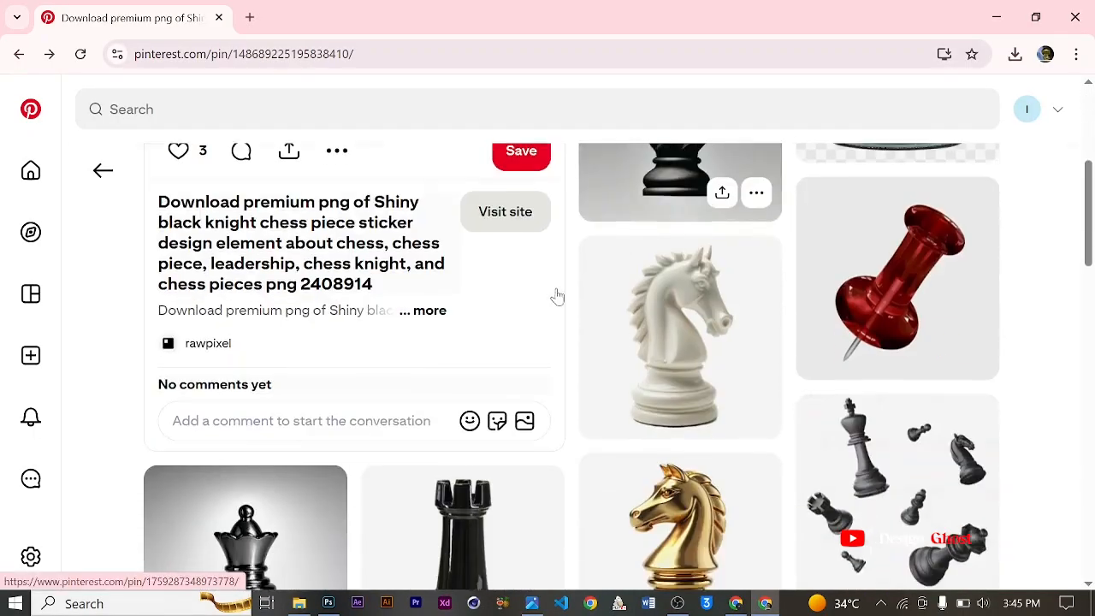
{"action": "scroll", "coordinate": [728, 363], "scroll_direction": "down", "scroll_amount": 6}
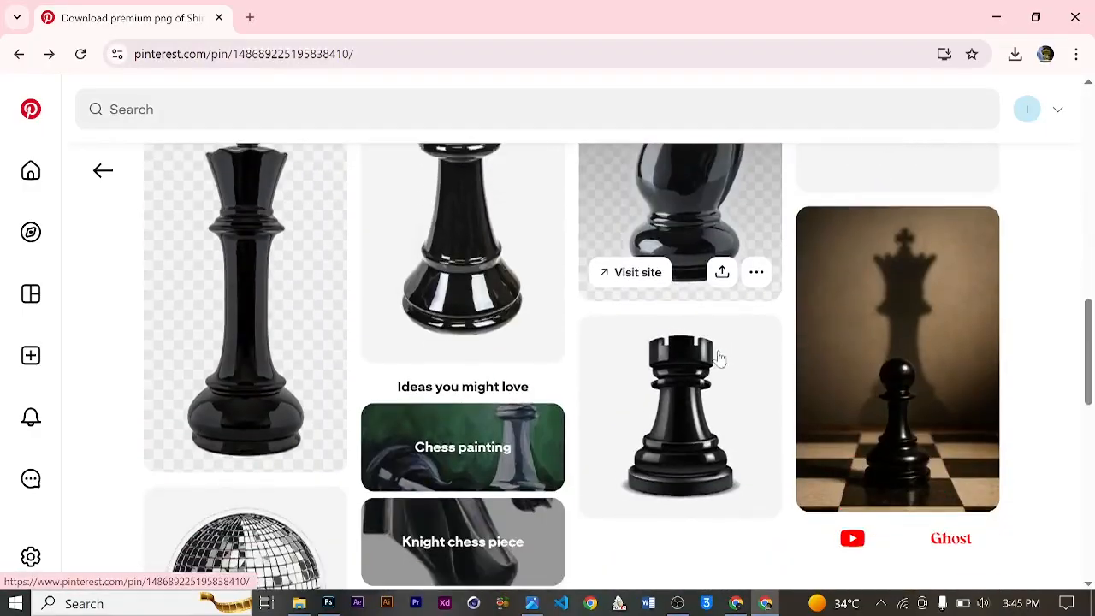
{"action": "scroll", "coordinate": [718, 359], "scroll_direction": "up", "scroll_amount": 10}
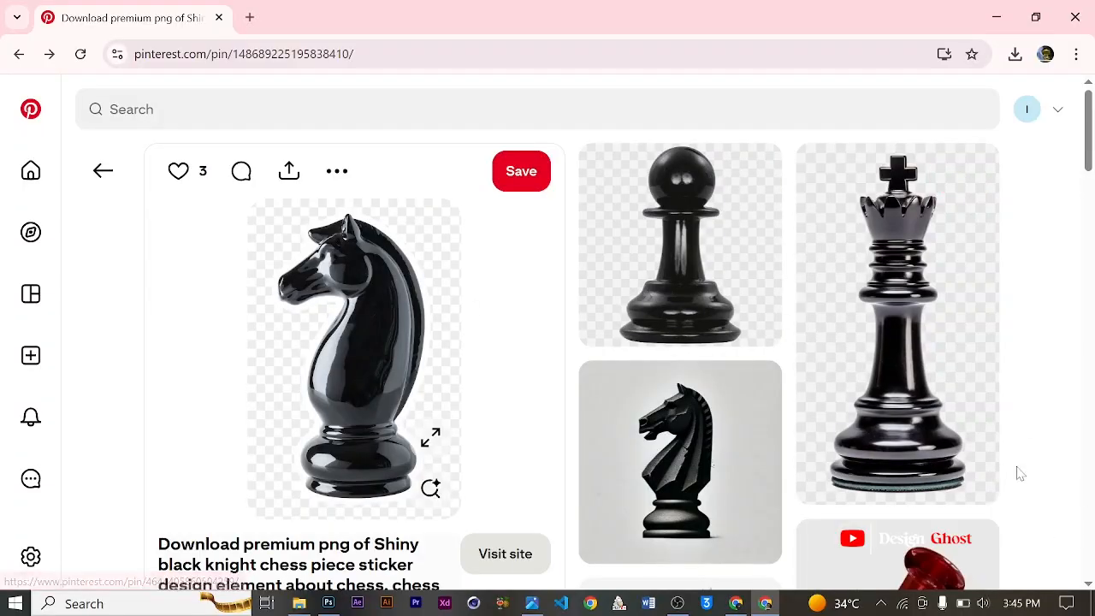
- Open the black king pin and download its image via Download image
{"action": "left_click", "coordinate": [941, 385]}
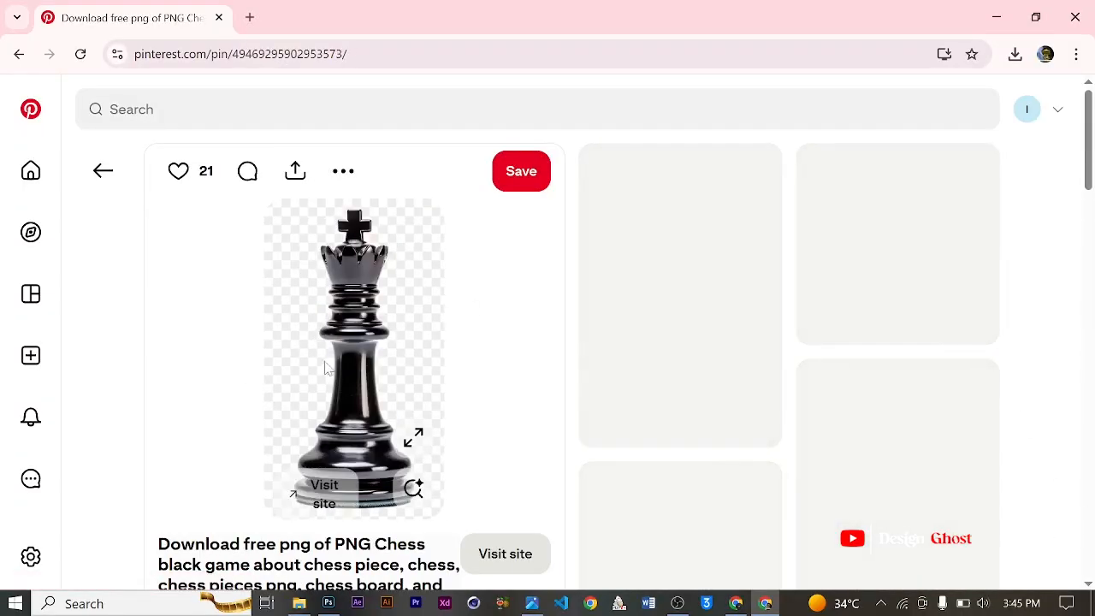
{"action": "scroll", "coordinate": [299, 288], "scroll_direction": "down", "scroll_amount": 1}
{"action": "scroll", "coordinate": [301, 289], "scroll_direction": "up", "scroll_amount": 1}
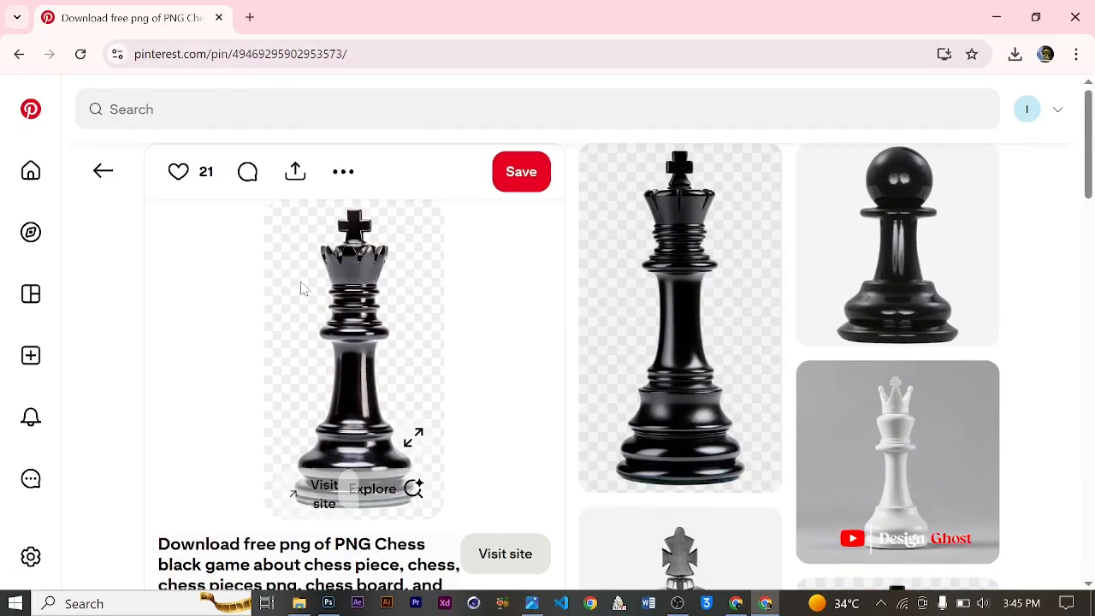
{"action": "left_click", "coordinate": [343, 171]}
{"action": "left_click", "coordinate": [355, 233]}
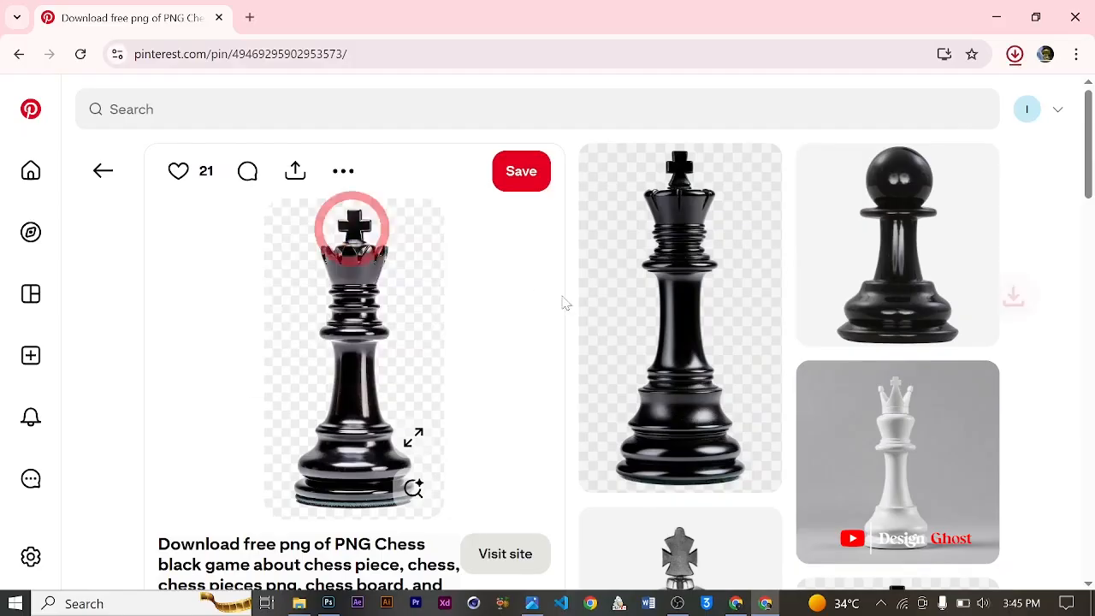
{"action": "scroll", "coordinate": [560, 301], "scroll_direction": "down", "scroll_amount": 8}
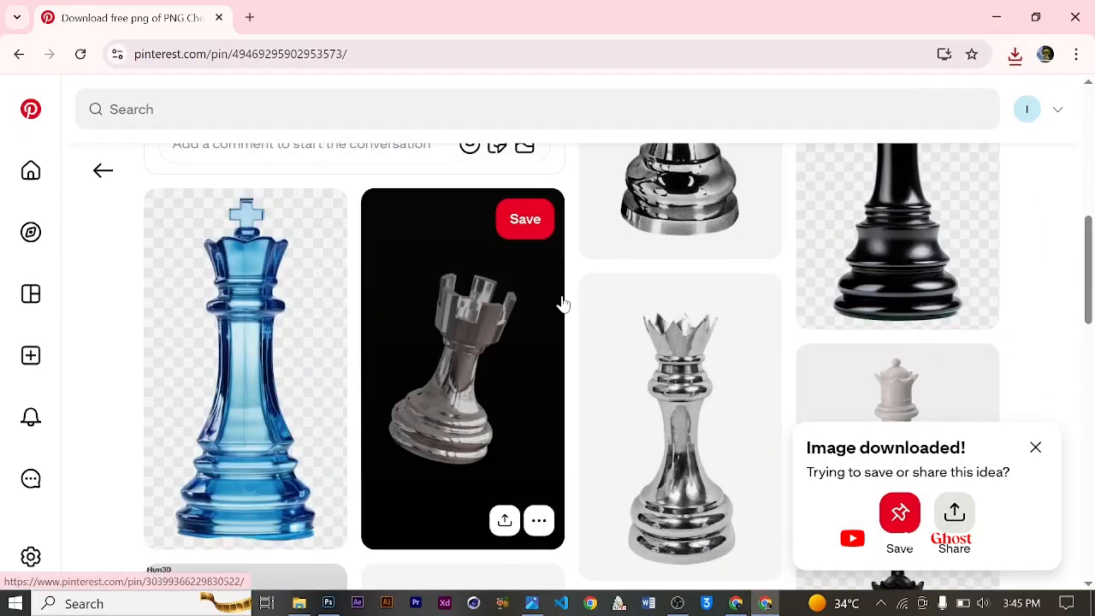
{"action": "scroll", "coordinate": [562, 303], "scroll_direction": "up", "scroll_amount": 8}
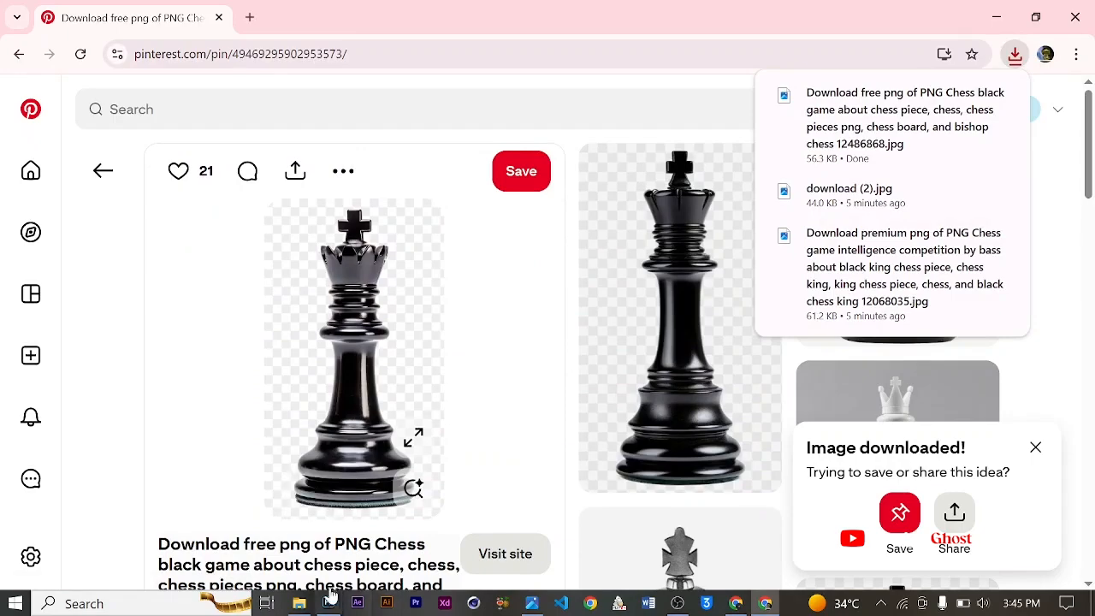
{"action": "left_click", "coordinate": [330, 601]}
- Hide the old king on Layer 2, close download (2).jpg unsaved, and drag the new king into the poster
{"action": "left_click", "coordinate": [396, 177]}
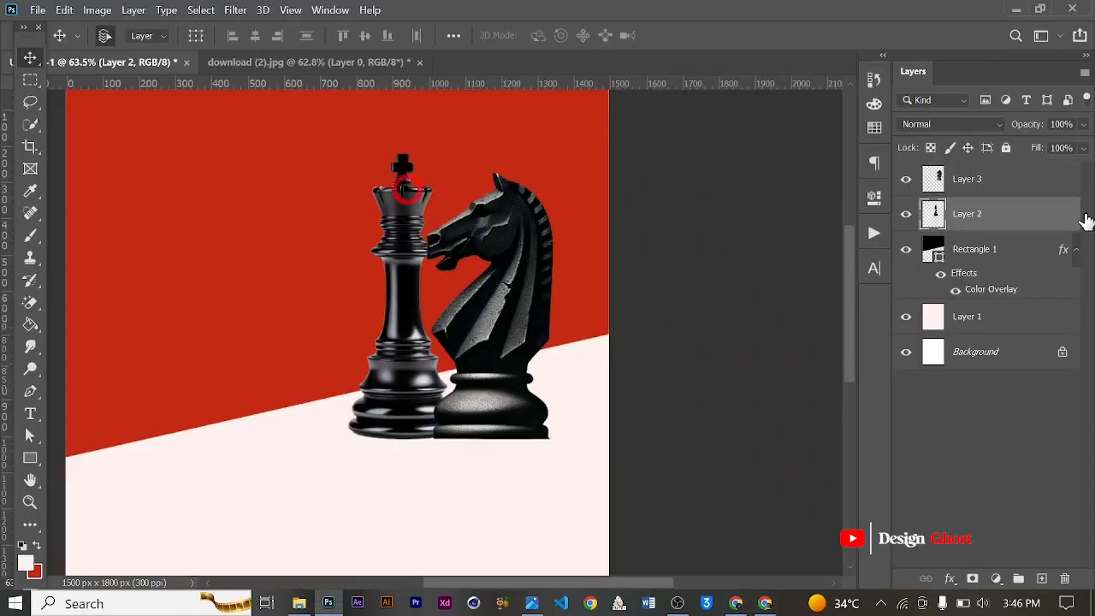
{"action": "left_click", "coordinate": [906, 215]}
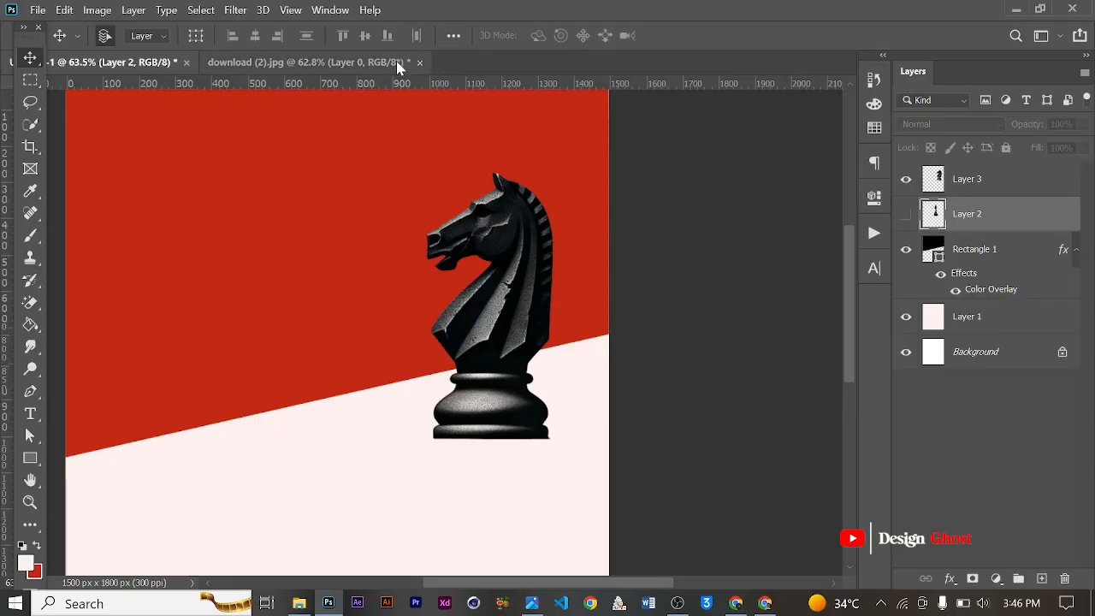
{"action": "left_click", "coordinate": [414, 64]}
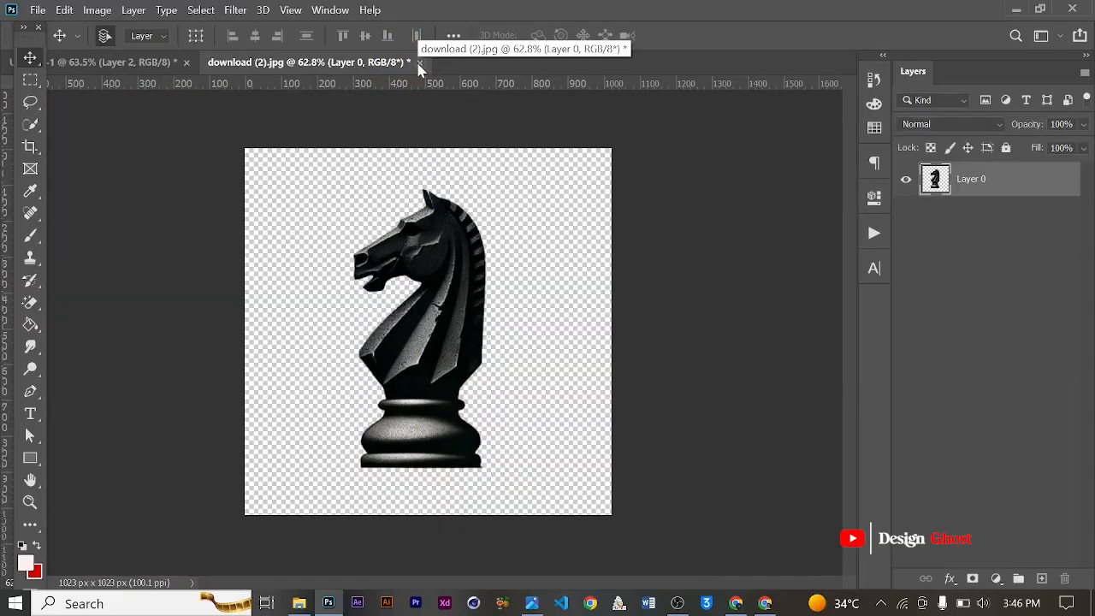
{"action": "left_click", "coordinate": [419, 63]}
{"action": "left_click", "coordinate": [550, 243]}
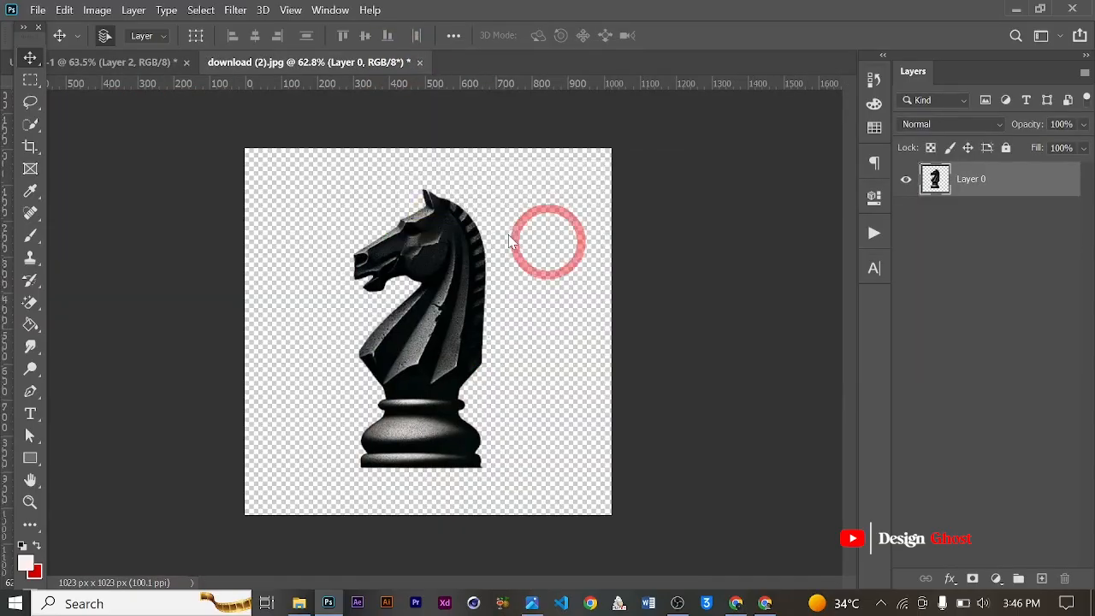
{"action": "left_click", "coordinate": [309, 595]}
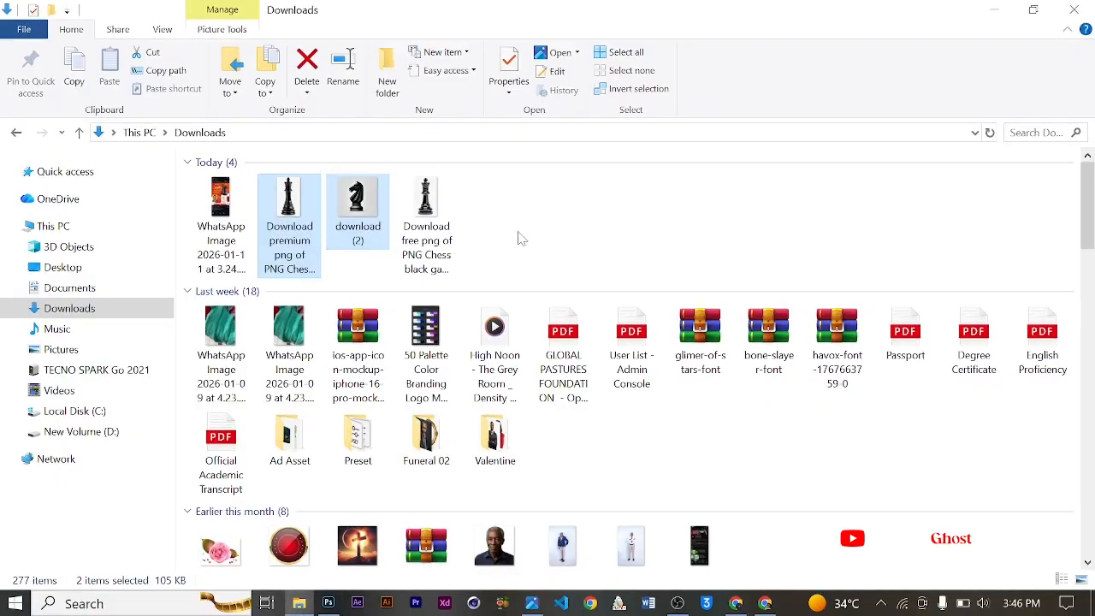
{"action": "left_click_drag", "start_coordinate": [426, 218], "coordinate": [332, 608]}
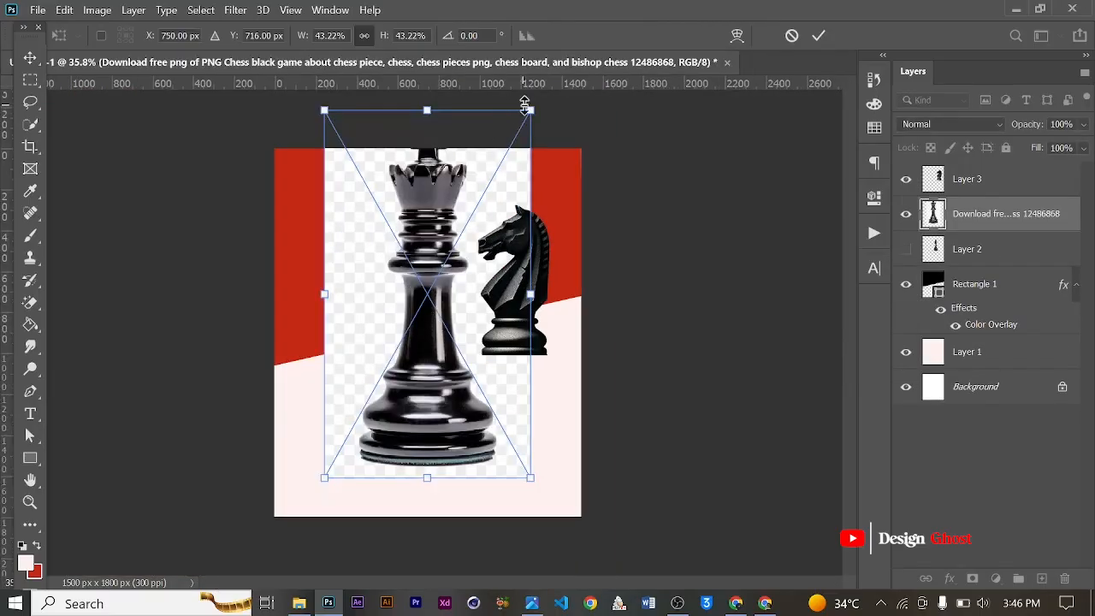
- Shrink the new king to about 19.85%, position it, and commit the transform
{"action": "left_click_drag", "start_coordinate": [538, 108], "coordinate": [427, 286]}
{"action": "left_click_drag", "start_coordinate": [395, 417], "coordinate": [485, 292]}
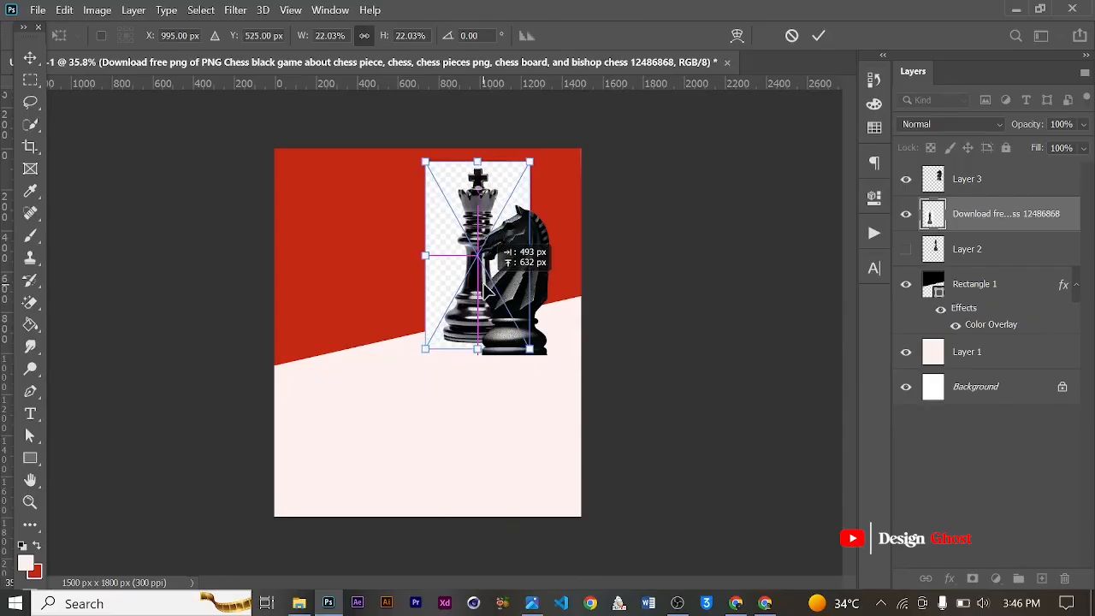
{"action": "left_click_drag", "start_coordinate": [534, 158], "coordinate": [523, 179]}
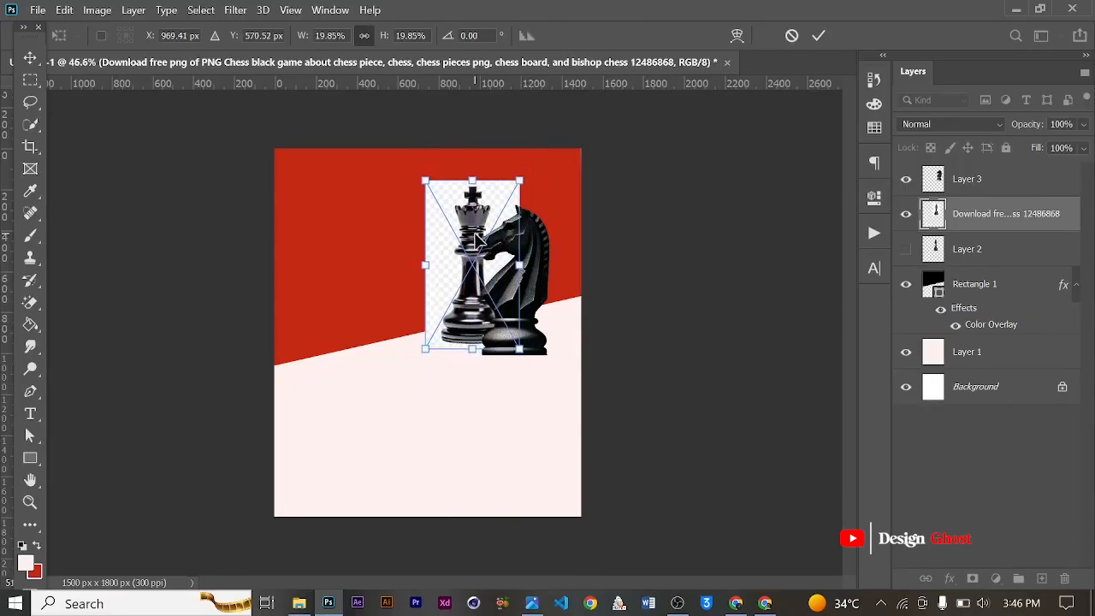
{"action": "scroll", "coordinate": [477, 241], "scroll_direction": "up", "scroll_amount": 3}
{"action": "mouse_move", "coordinate": [482, 247]}
{"action": "left_mouse_down"}
{"action": "mouse_move", "coordinate": [495, 253]}
{"action": "mouse_move", "coordinate": [487, 244]}
{"action": "left_mouse_up"}
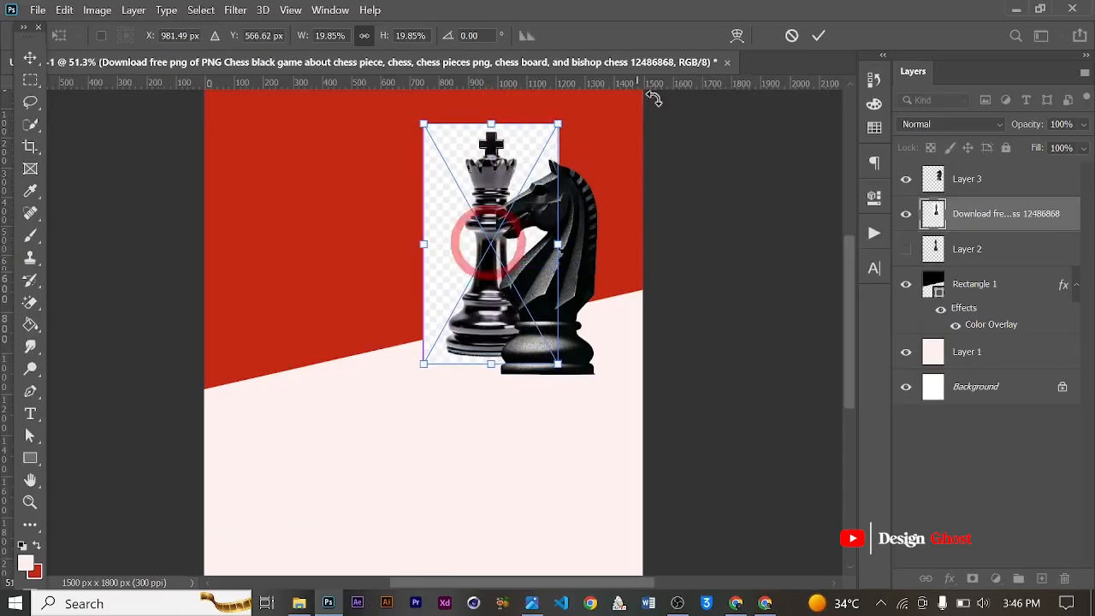
{"action": "left_click", "coordinate": [819, 35]}
{"action": "scroll", "coordinate": [556, 317], "scroll_direction": "up", "scroll_amount": 5}
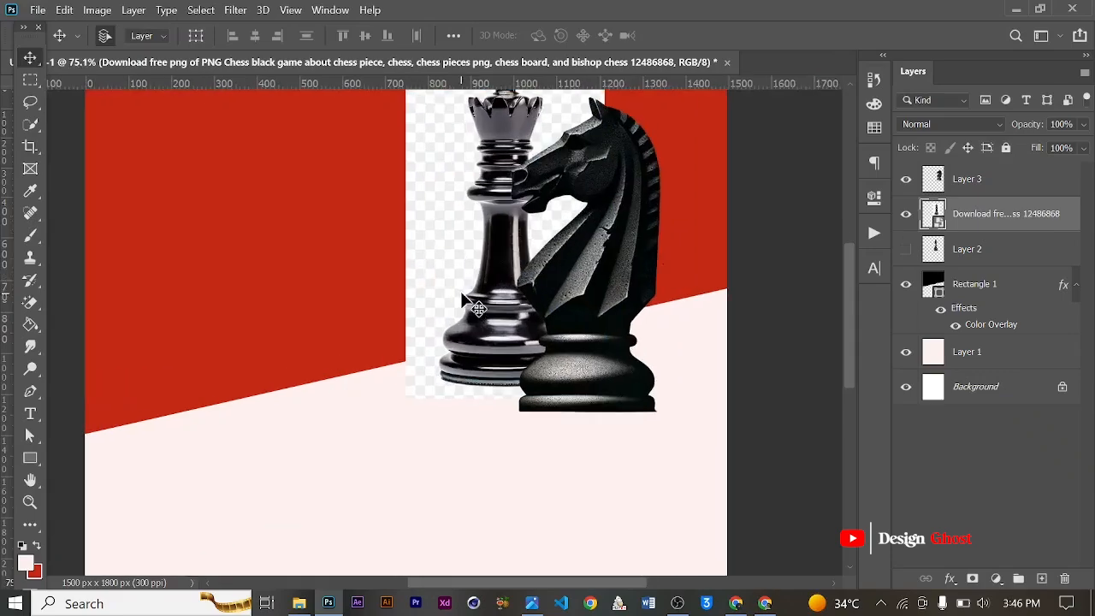
- Hide the knight's Layer 3 so the king stands alone on the poster
{"action": "left_click", "coordinate": [636, 218]}
{"action": "scroll", "coordinate": [644, 225], "scroll_direction": "down", "scroll_amount": 3}
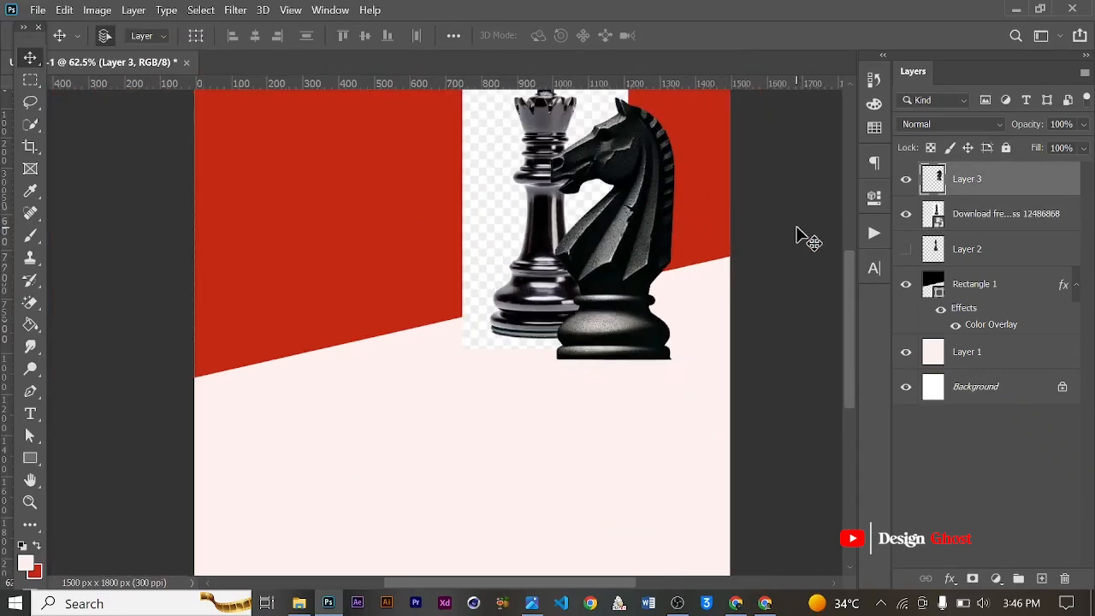
{"action": "scroll", "coordinate": [680, 270], "scroll_direction": "up", "scroll_amount": 2}
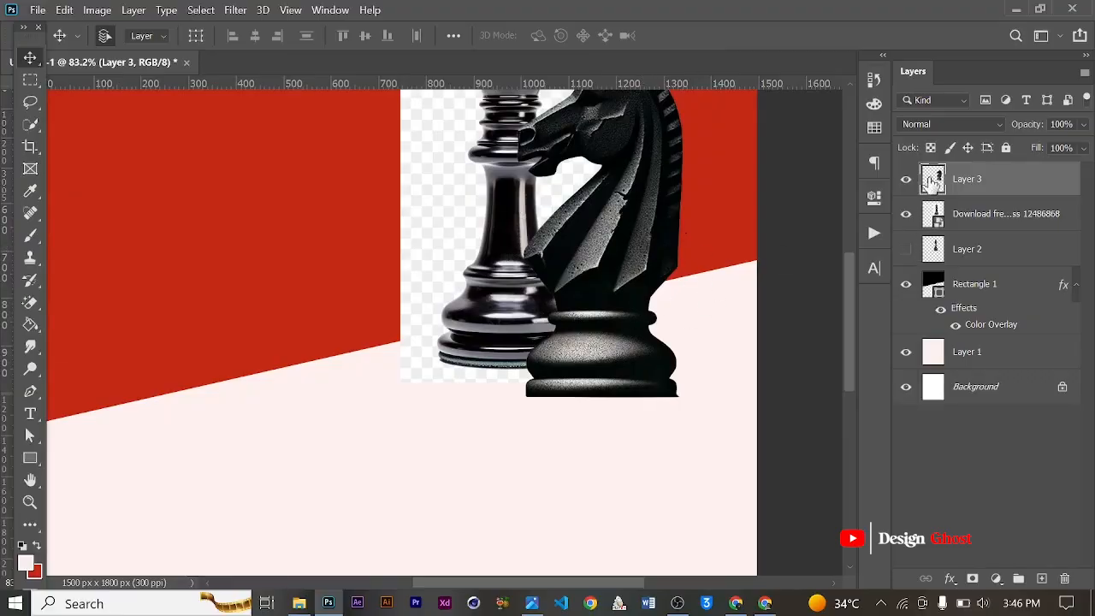
{"action": "scroll", "coordinate": [602, 267], "scroll_direction": "down", "scroll_amount": 5}
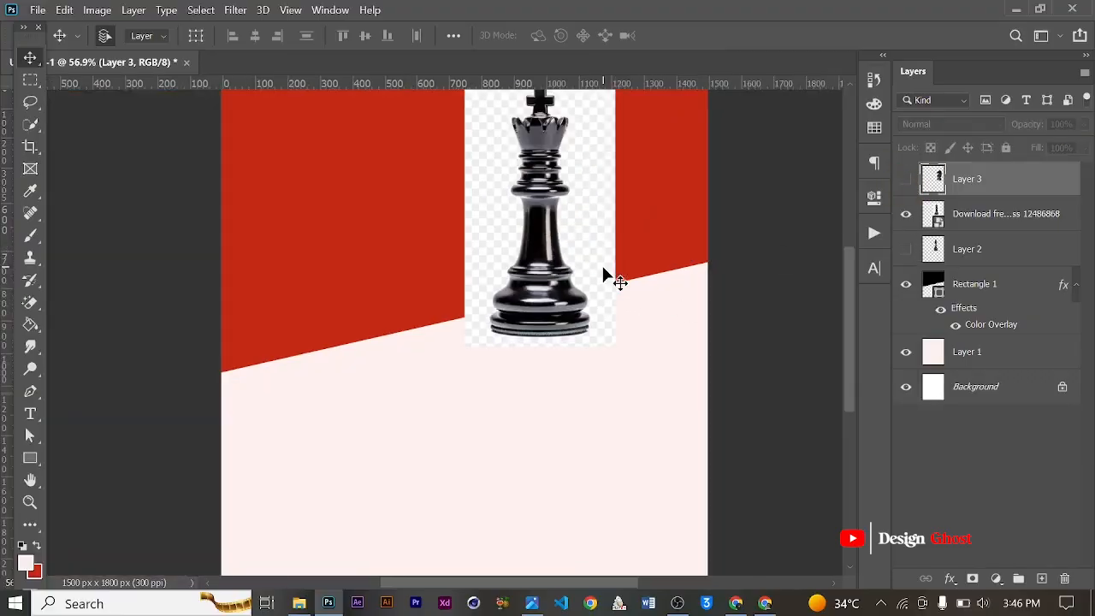
{"action": "scroll", "coordinate": [535, 261], "scroll_direction": "up", "scroll_amount": 1}
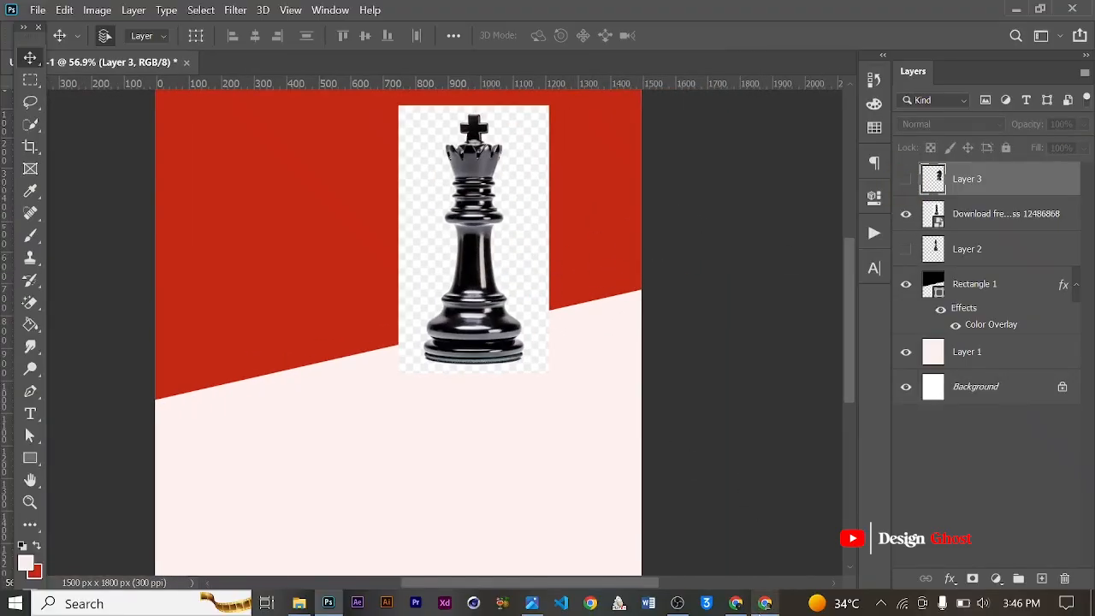
{"action": "left_click", "coordinate": [763, 603]}
- Browse Pinterest and open a black knight pin
{"action": "scroll", "coordinate": [543, 435], "scroll_direction": "down", "scroll_amount": 4}
{"action": "scroll", "coordinate": [398, 388], "scroll_direction": "up", "scroll_amount": 3}
{"action": "scroll", "coordinate": [398, 389], "scroll_direction": "up", "scroll_amount": 1}
{"action": "scroll", "coordinate": [443, 379], "scroll_direction": "down", "scroll_amount": 12}
{"action": "scroll", "coordinate": [438, 315], "scroll_direction": "down", "scroll_amount": 1}
{"action": "scroll", "coordinate": [526, 267], "scroll_direction": "down", "scroll_amount": 2}
{"action": "scroll", "coordinate": [525, 265], "scroll_direction": "down", "scroll_amount": 1}
{"action": "scroll", "coordinate": [523, 262], "scroll_direction": "up", "scroll_amount": 2}
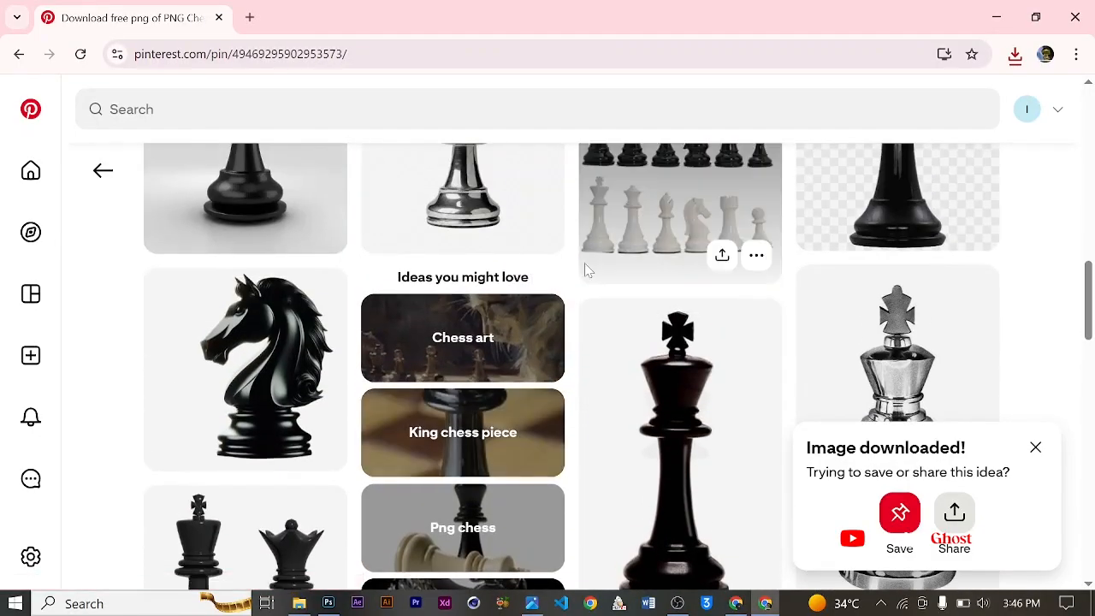
{"action": "mouse_move", "coordinate": [227, 343]}
{"action": "scroll", "coordinate": [275, 353], "scroll_direction": "down", "scroll_amount": 3}
{"action": "scroll", "coordinate": [275, 353], "scroll_direction": "up", "scroll_amount": 3}
{"action": "left_click", "coordinate": [265, 383]}
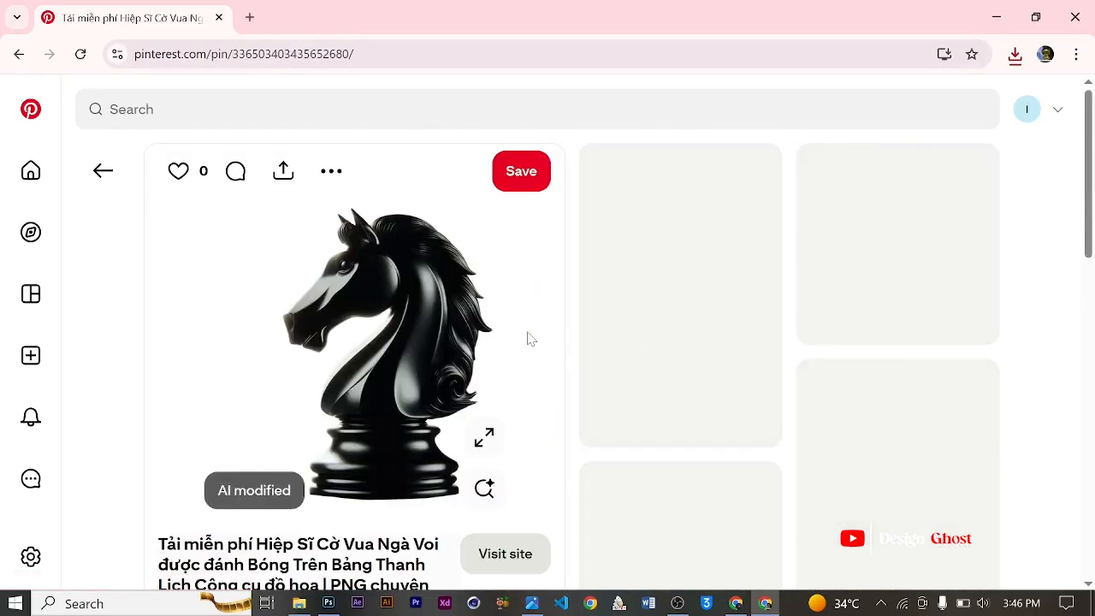
{"action": "scroll", "coordinate": [474, 335], "scroll_direction": "down", "scroll_amount": 10}
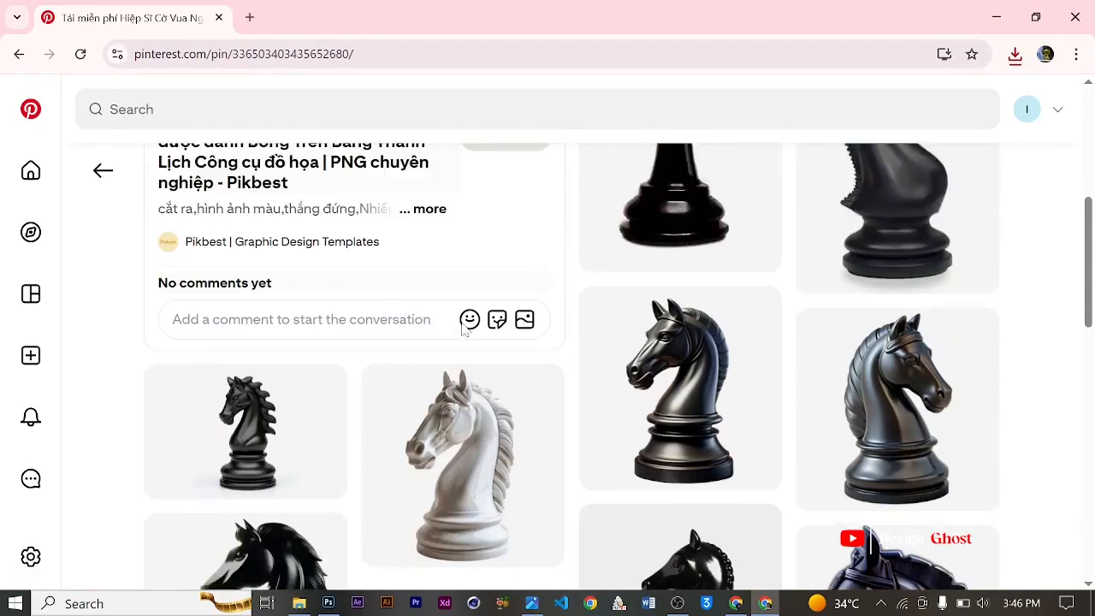
{"action": "scroll", "coordinate": [548, 315], "scroll_direction": "up", "scroll_amount": 3}
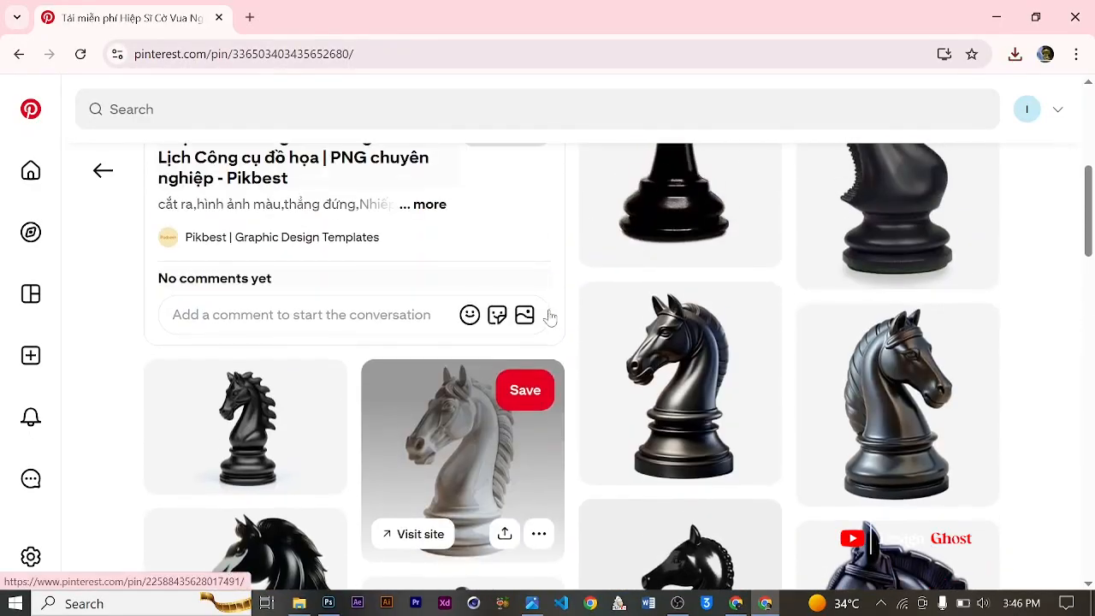
{"action": "left_click", "coordinate": [262, 460]}
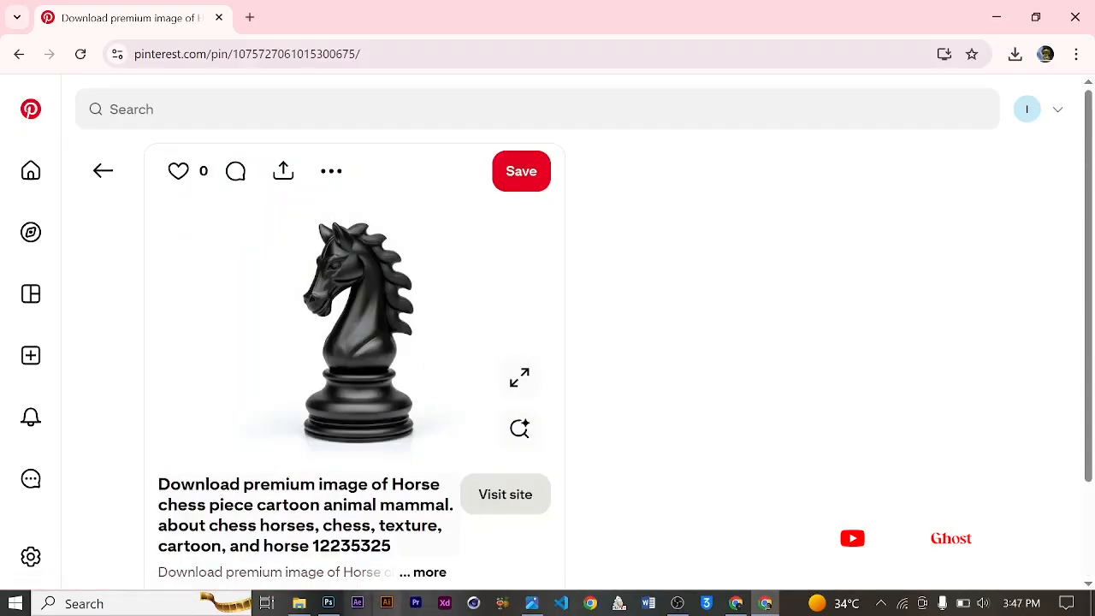
- Download the black knight image from the pin's extra actions menu
{"action": "left_click", "coordinate": [330, 604]}
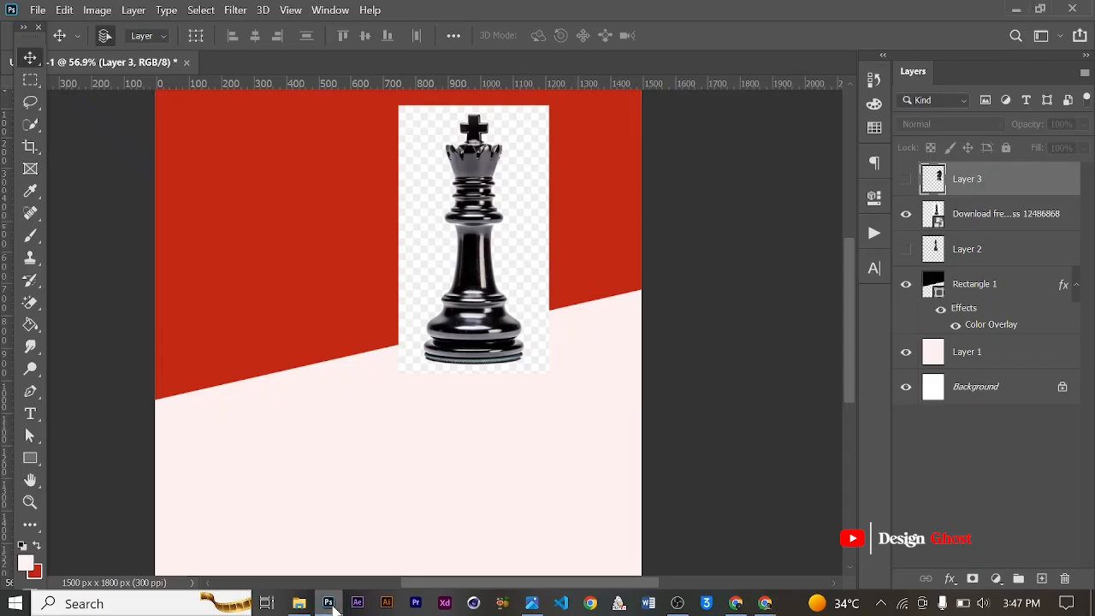
{"action": "left_click", "coordinate": [329, 604]}
{"action": "left_click", "coordinate": [330, 604]}
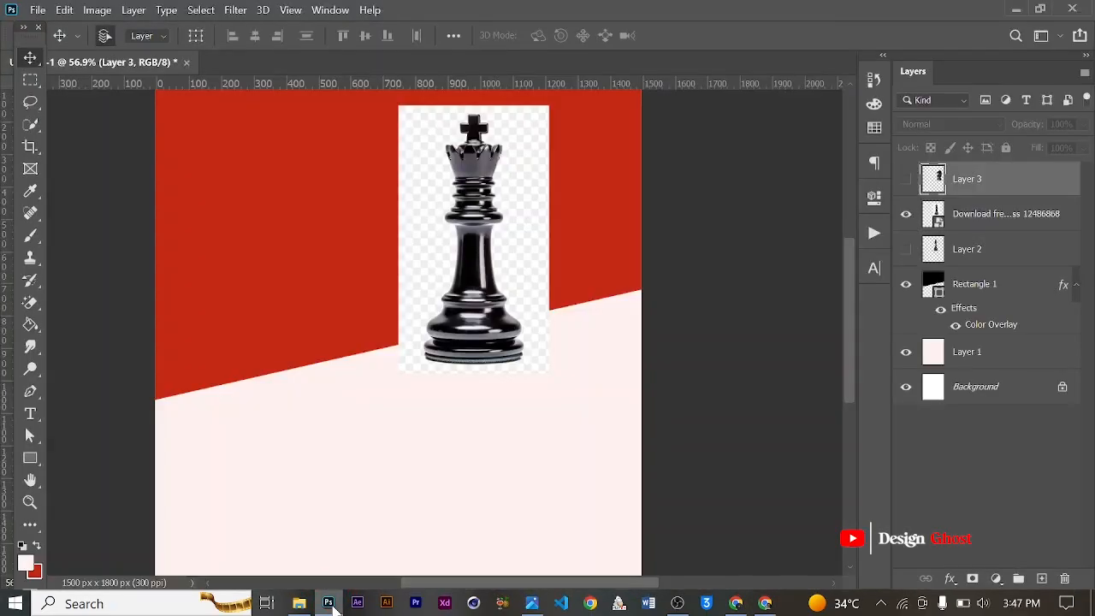
{"action": "left_click", "coordinate": [329, 604]}
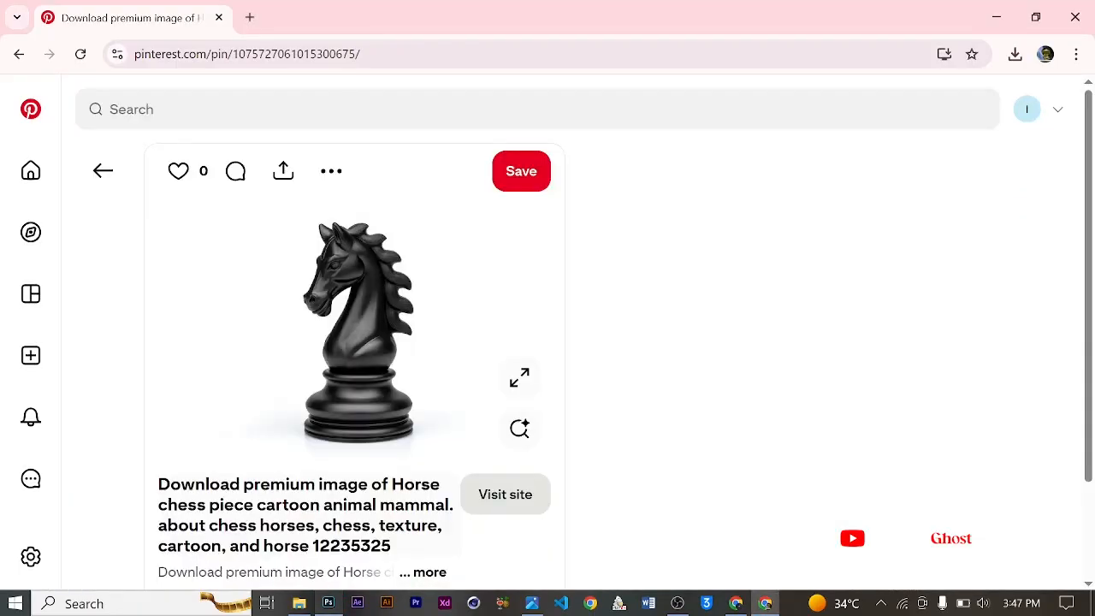
{"action": "left_click", "coordinate": [331, 172]}
{"action": "left_click", "coordinate": [326, 227]}
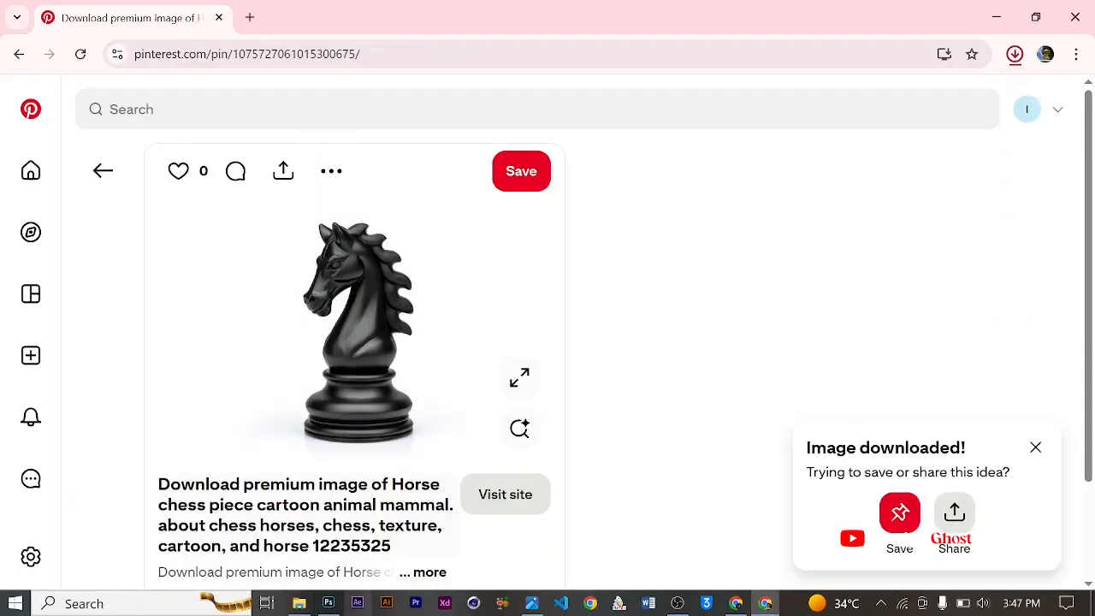
- Open the downloaded Horse image from Downloads as its own Photoshop document
{"action": "left_click", "coordinate": [301, 604]}
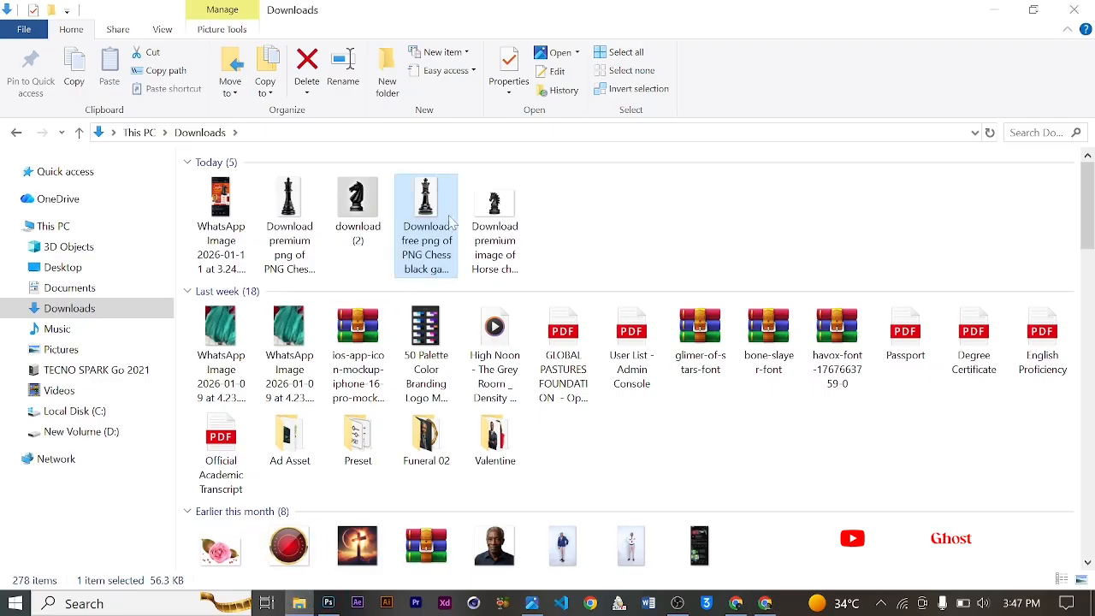
{"action": "left_click", "coordinate": [495, 220]}
{"action": "left_click_drag", "start_coordinate": [494, 221], "coordinate": [753, 12]}
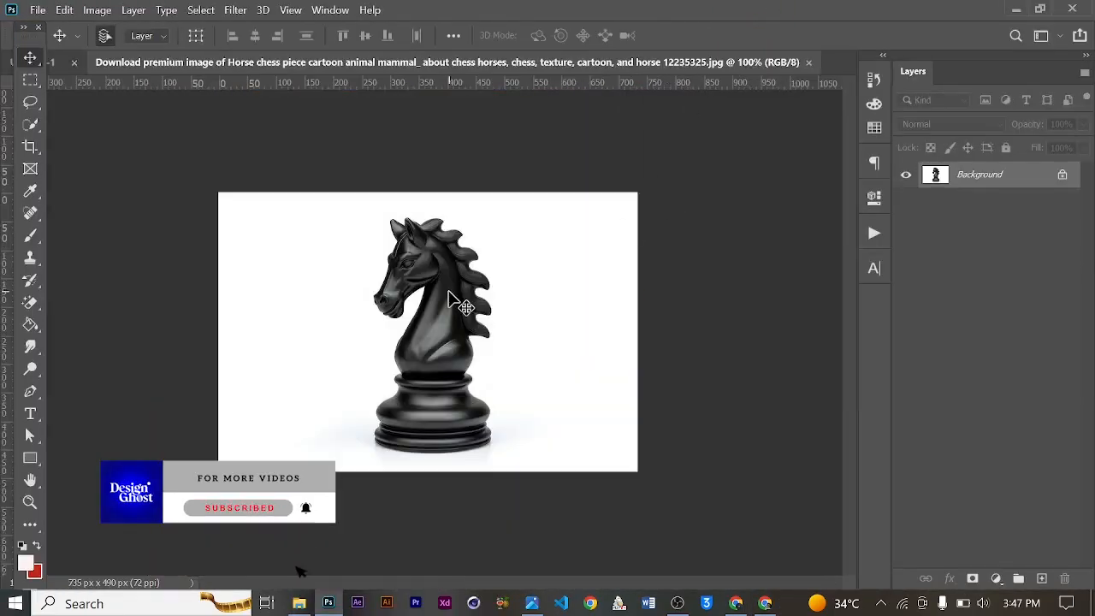
- Drag the horse image onto the poster as Layer 4 at 52% opacity
{"action": "scroll", "coordinate": [448, 300], "scroll_direction": "up", "scroll_amount": 3}
{"action": "scroll", "coordinate": [454, 302], "scroll_direction": "down", "scroll_amount": 5}
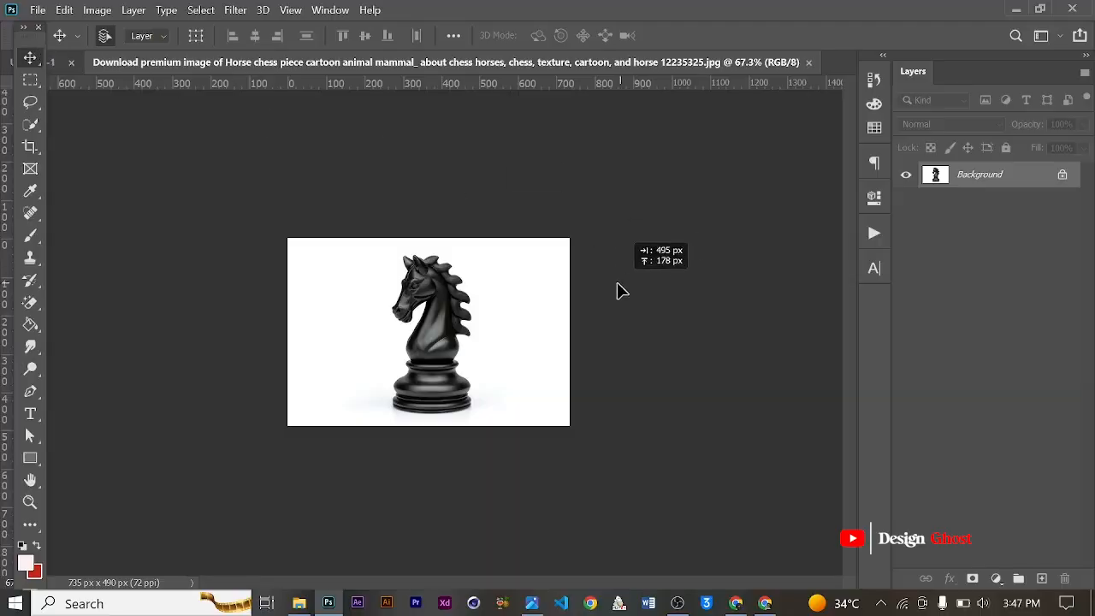
{"action": "left_click_drag", "start_coordinate": [58, 68], "coordinate": [491, 296]}
{"action": "scroll", "coordinate": [490, 296], "scroll_direction": "up", "scroll_amount": 2}
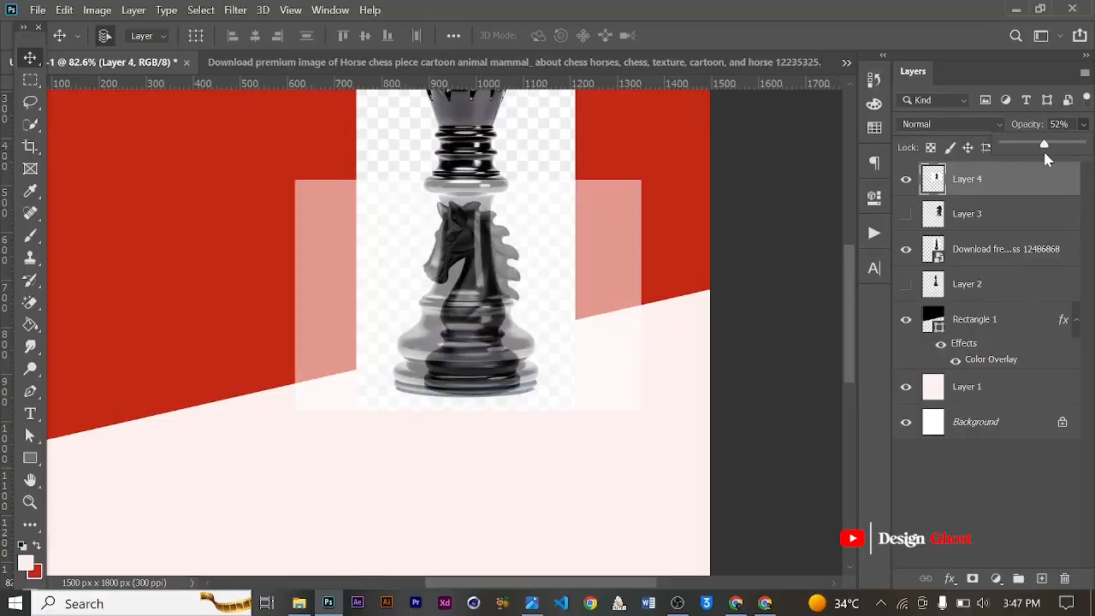
{"action": "scroll", "coordinate": [605, 291], "scroll_direction": "down", "scroll_amount": 1}
- Scale the Layer 4 knight to about 150%, shift it left, commit, then delete the layer
{"action": "key", "text": "ctrl+t"}
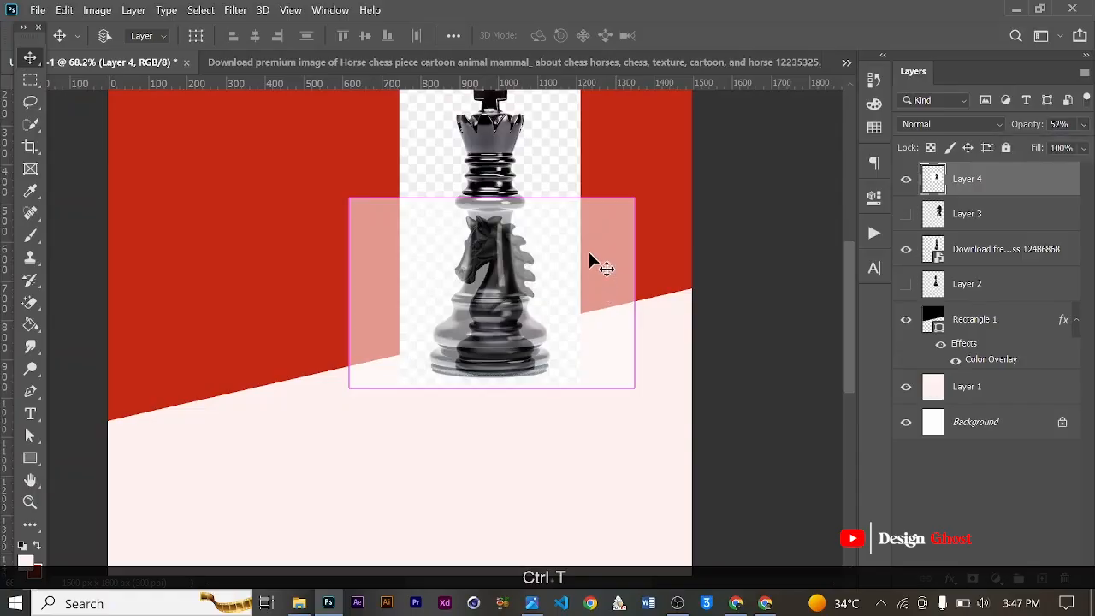
{"action": "left_click_drag", "start_coordinate": [768, 81], "coordinate": [758, 110]}
{"action": "left_click_drag", "start_coordinate": [564, 408], "coordinate": [500, 403]}
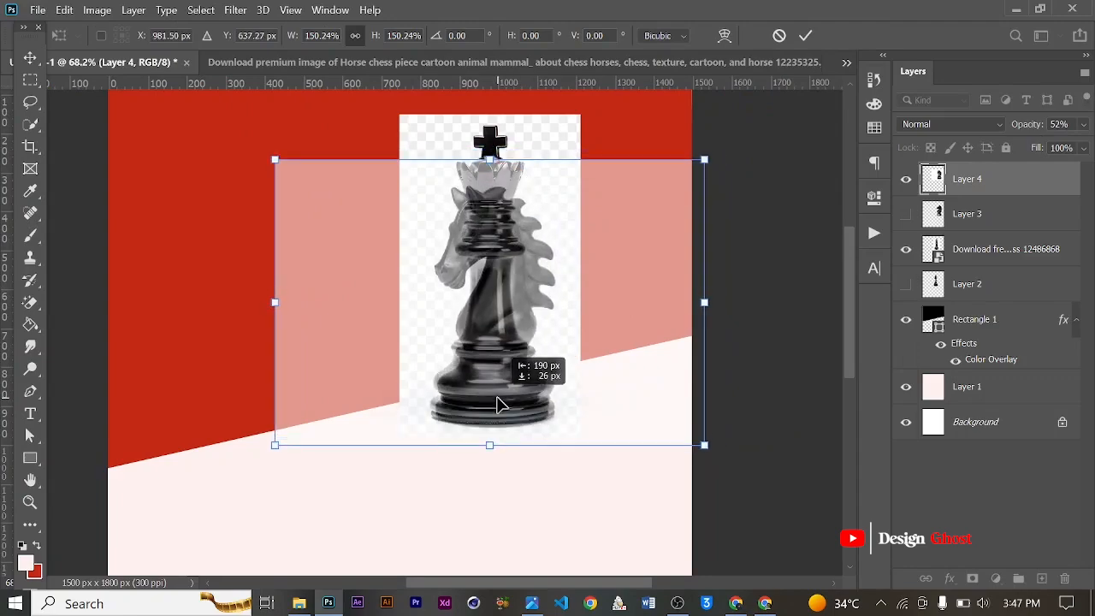
{"action": "left_click", "coordinate": [806, 36]}
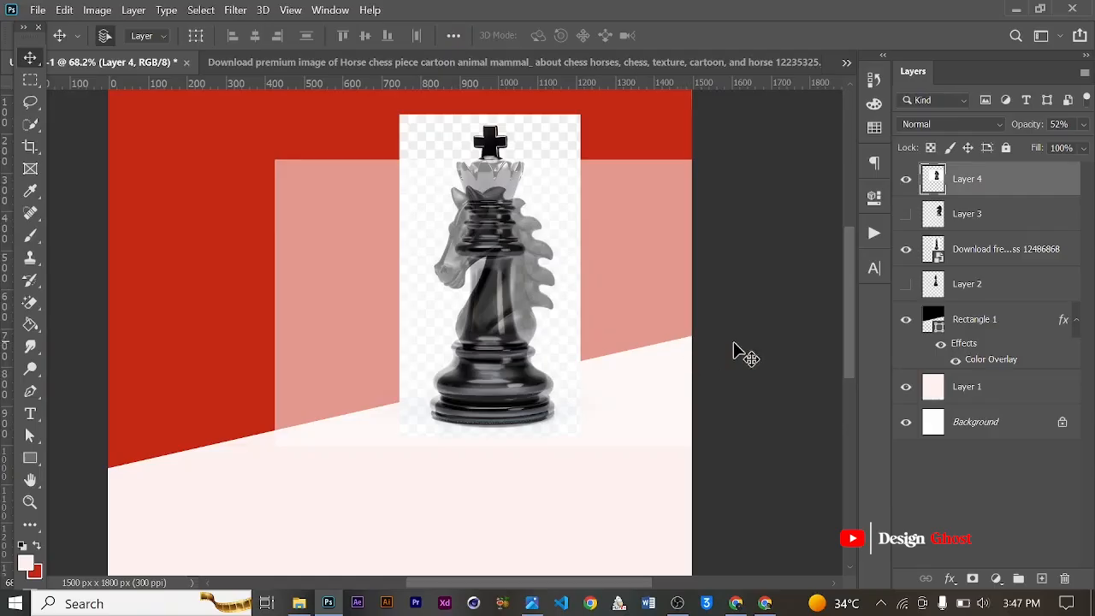
{"action": "key", "text": "BackSpace"}
{"action": "scroll", "coordinate": [476, 240], "scroll_direction": "up", "scroll_amount": 1}
- Make the king's layer active and run Select > Subject to outline the king
{"action": "left_click", "coordinate": [545, 154]}
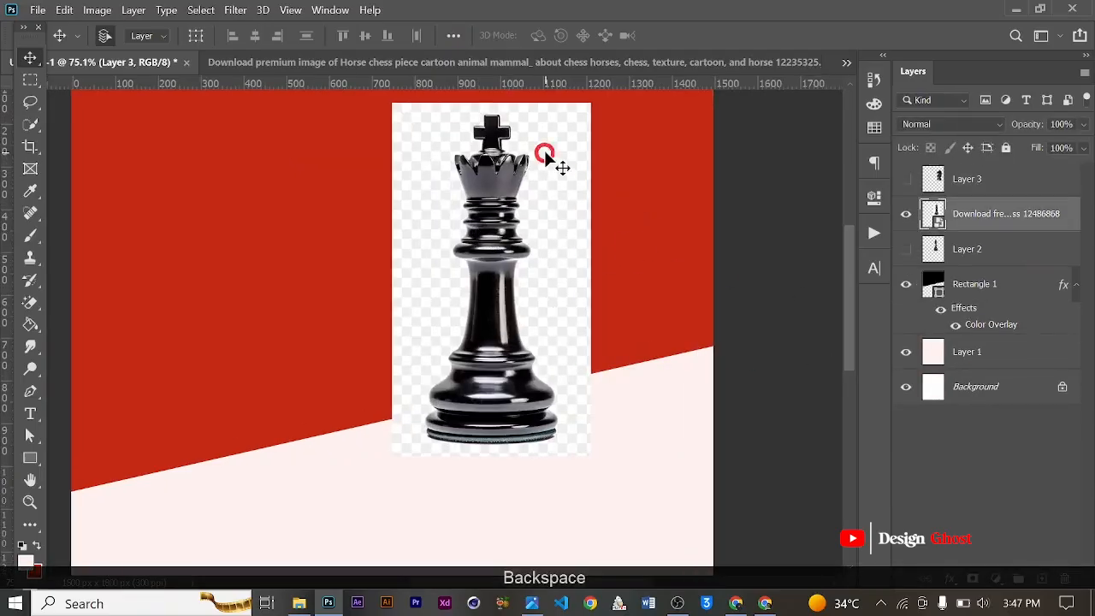
{"action": "left_click", "coordinate": [196, 10]}
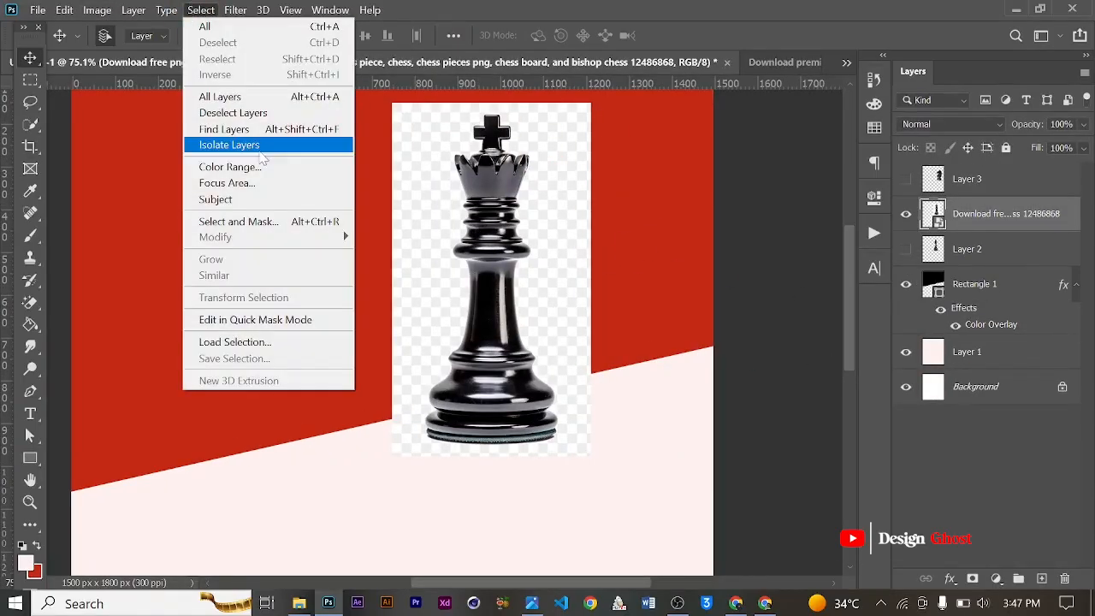
{"action": "left_click", "coordinate": [246, 201]}
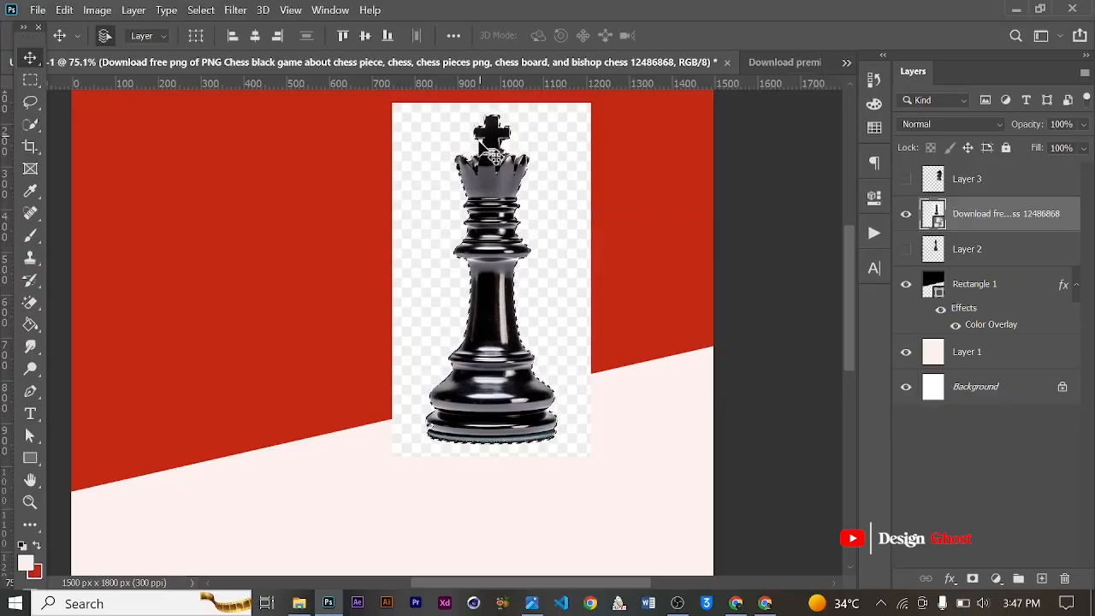
{"action": "left_click", "coordinate": [202, 9]}
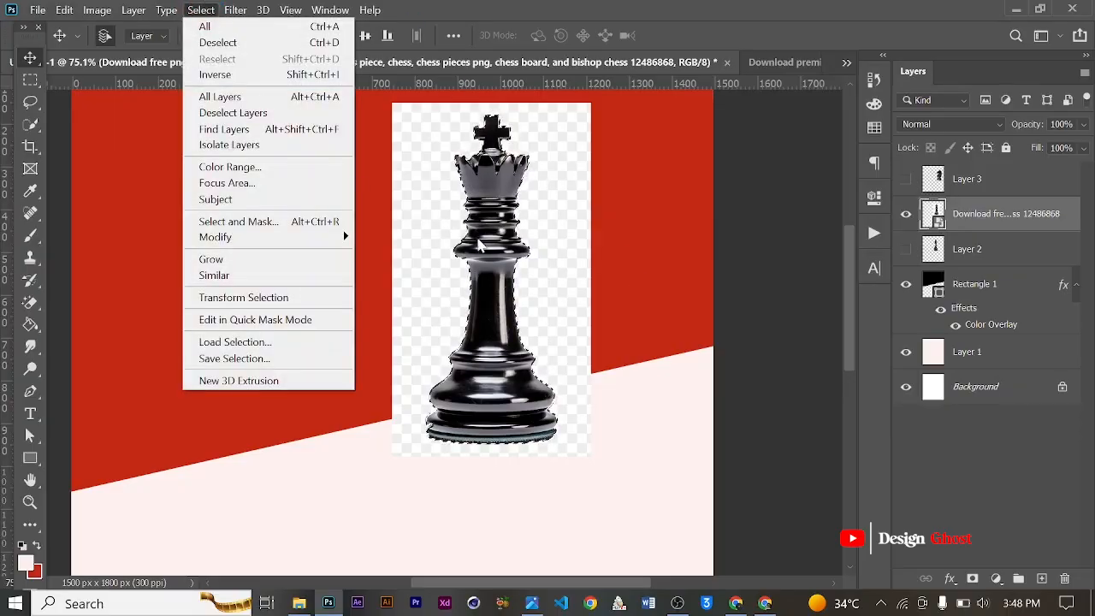
{"action": "left_click", "coordinate": [477, 240]}
- Zoom in on the top of the king piece with Quick Selection active
{"action": "scroll", "coordinate": [476, 451], "scroll_direction": "up", "scroll_amount": 8}
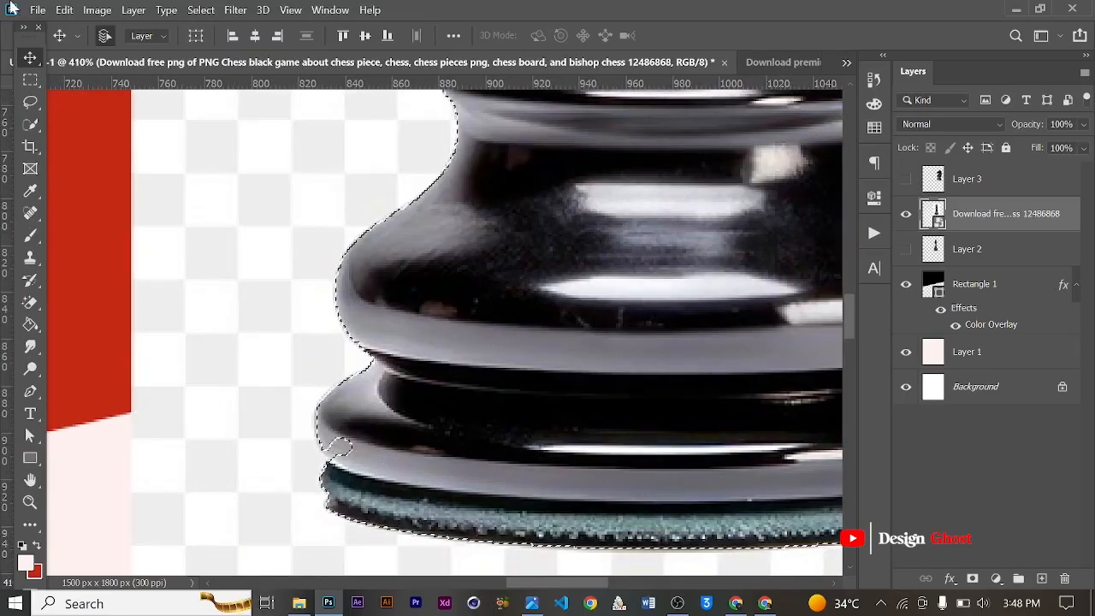
{"action": "key", "text": "w"}
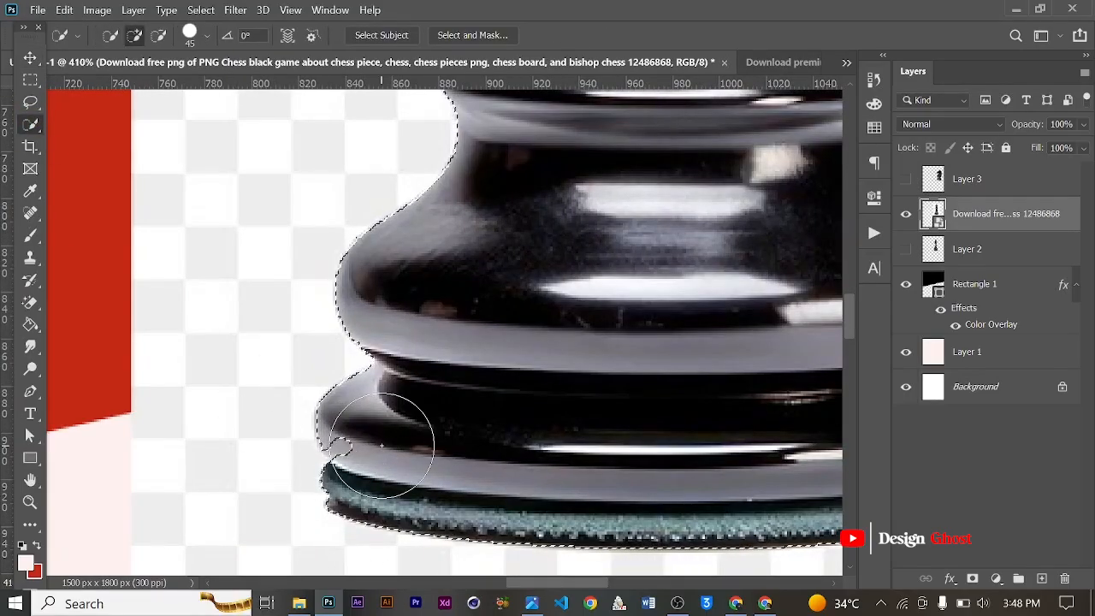
{"action": "scroll", "coordinate": [552, 424], "scroll_direction": "down", "scroll_amount": 8}
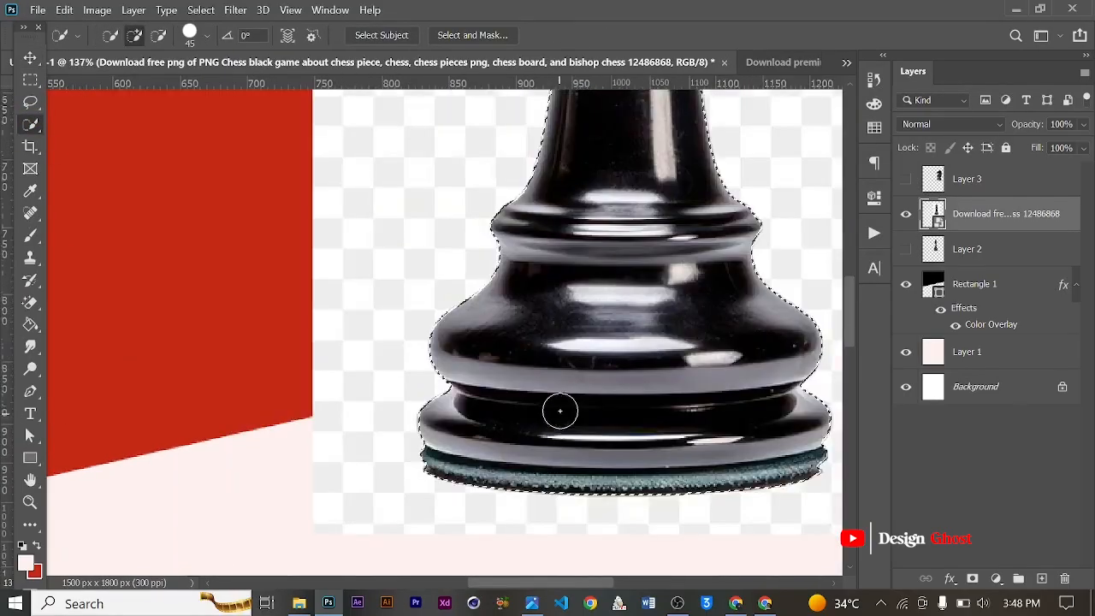
{"action": "scroll", "coordinate": [630, 351], "scroll_direction": "up", "scroll_amount": 6}
{"action": "left_click_drag", "start_coordinate": [630, 269], "coordinate": [606, 433]}
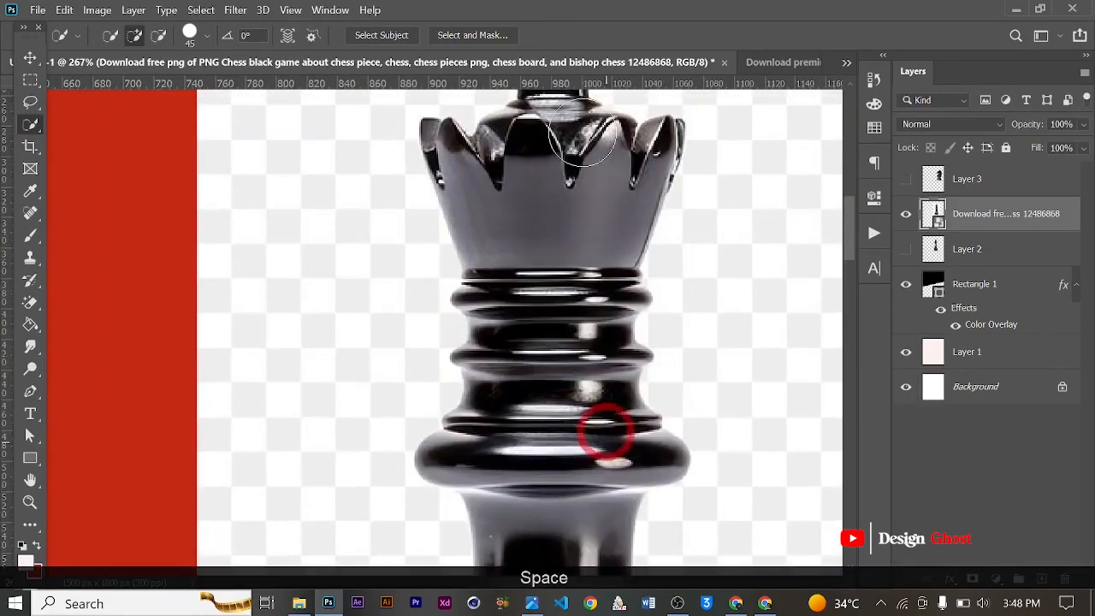
{"action": "scroll", "coordinate": [586, 317], "scroll_direction": "up", "scroll_amount": 2}
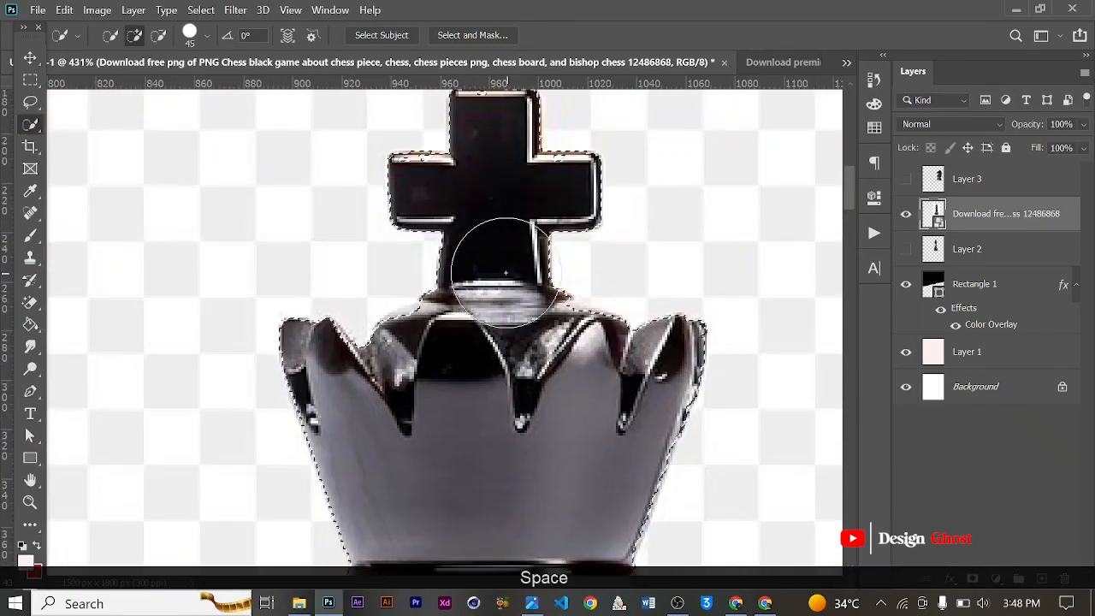
{"action": "scroll", "coordinate": [495, 259], "scroll_direction": "down", "scroll_amount": 3}
{"action": "scroll", "coordinate": [480, 233], "scroll_direction": "up", "scroll_amount": 3}
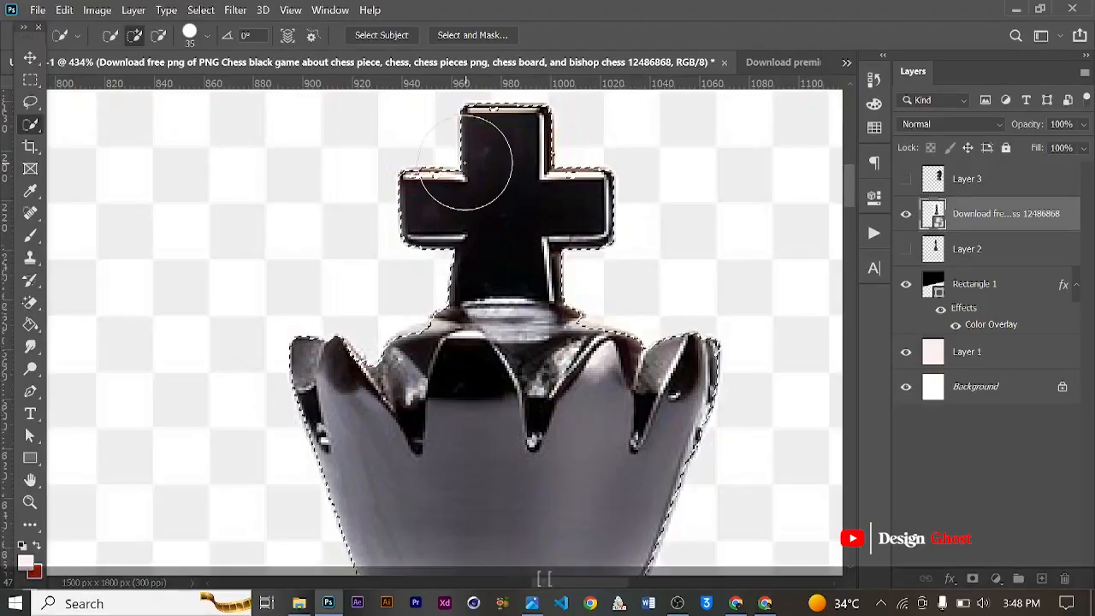
{"action": "scroll", "coordinate": [480, 233], "scroll_direction": "up", "scroll_amount": 2}
- Shrink the Quick Selection brush and add the top of the king's cross to the selection
{"action": "key", "text": "bracketleft"}
{"action": "key", "text": "bracketleft"}
{"action": "key", "text": "bracketleft"}
{"action": "key", "text": "bracketleft"}
{"action": "key", "text": "bracketleft"}
{"action": "key", "text": "bracketleft"}
{"action": "key", "text": "bracketleft"}
{"action": "key", "text": "bracketleft"}
{"action": "key", "text": "bracketleft"}
{"action": "key", "text": "bracketleft"}
{"action": "scroll", "coordinate": [432, 194], "scroll_direction": "up", "scroll_amount": 2}
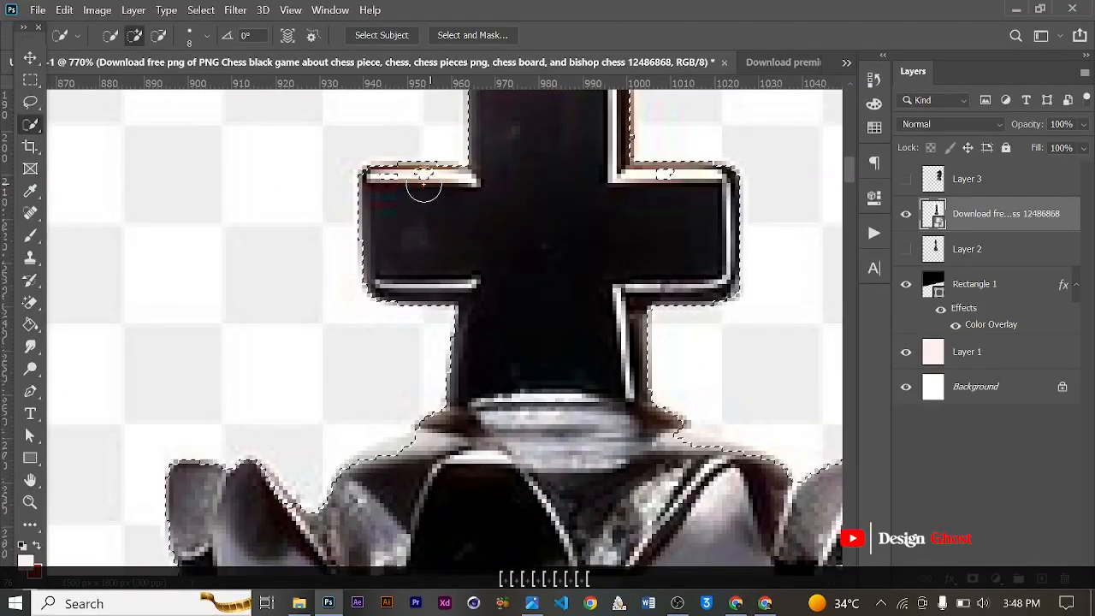
{"action": "scroll", "coordinate": [542, 379], "scroll_direction": "down", "scroll_amount": 5}
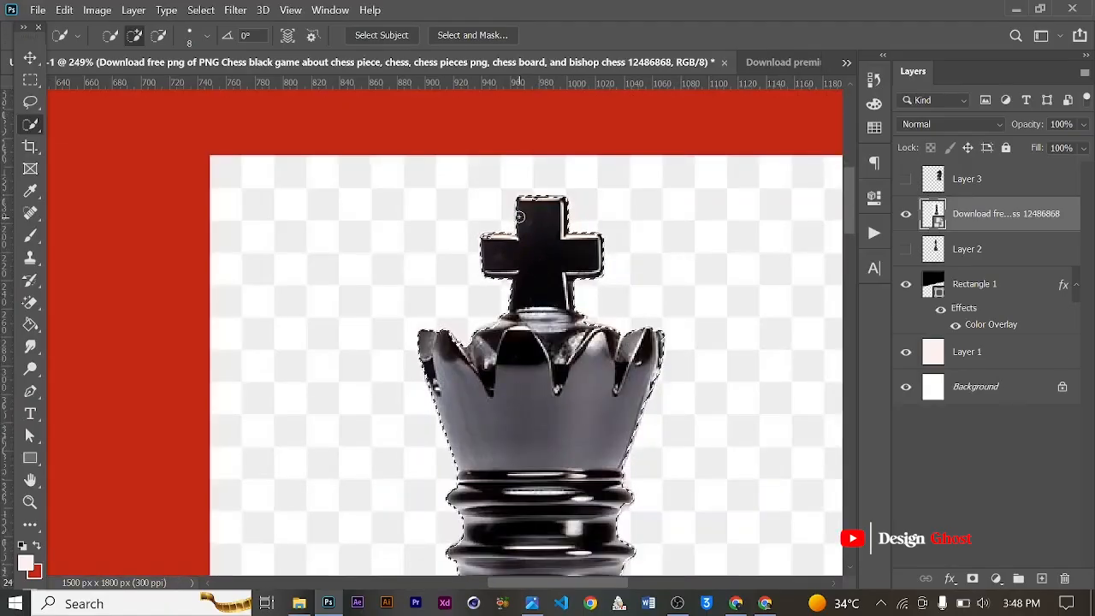
{"action": "scroll", "coordinate": [520, 216], "scroll_direction": "up", "scroll_amount": 4}
{"action": "left_click", "coordinate": [557, 179]}
{"action": "scroll", "coordinate": [575, 268], "scroll_direction": "down", "scroll_amount": 4}
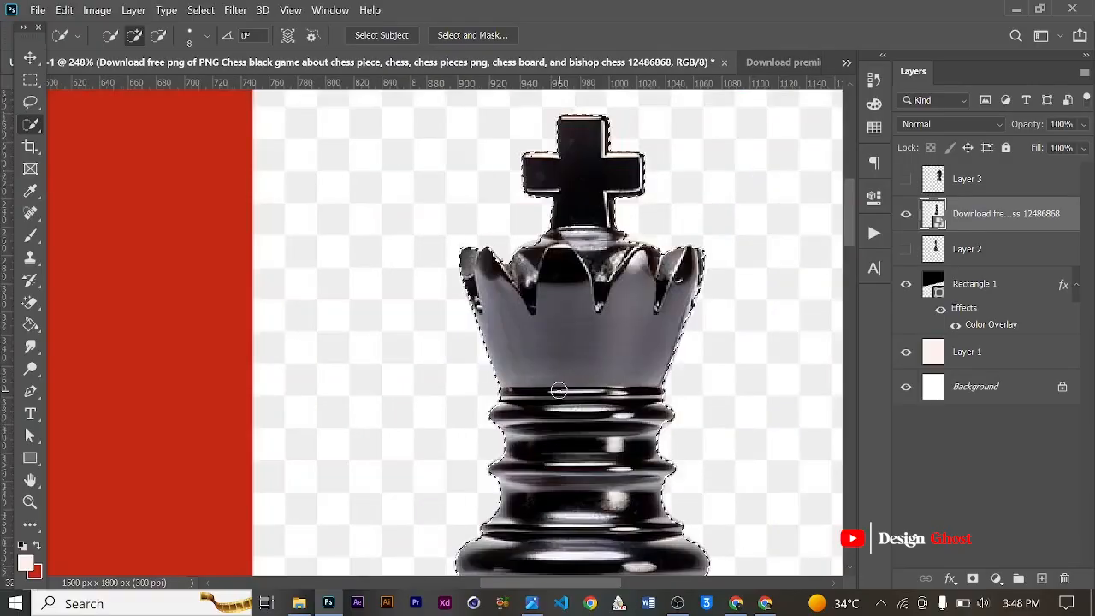
{"action": "scroll", "coordinate": [558, 390], "scroll_direction": "up", "scroll_amount": 2}
{"action": "scroll", "coordinate": [562, 371], "scroll_direction": "down", "scroll_amount": 7}
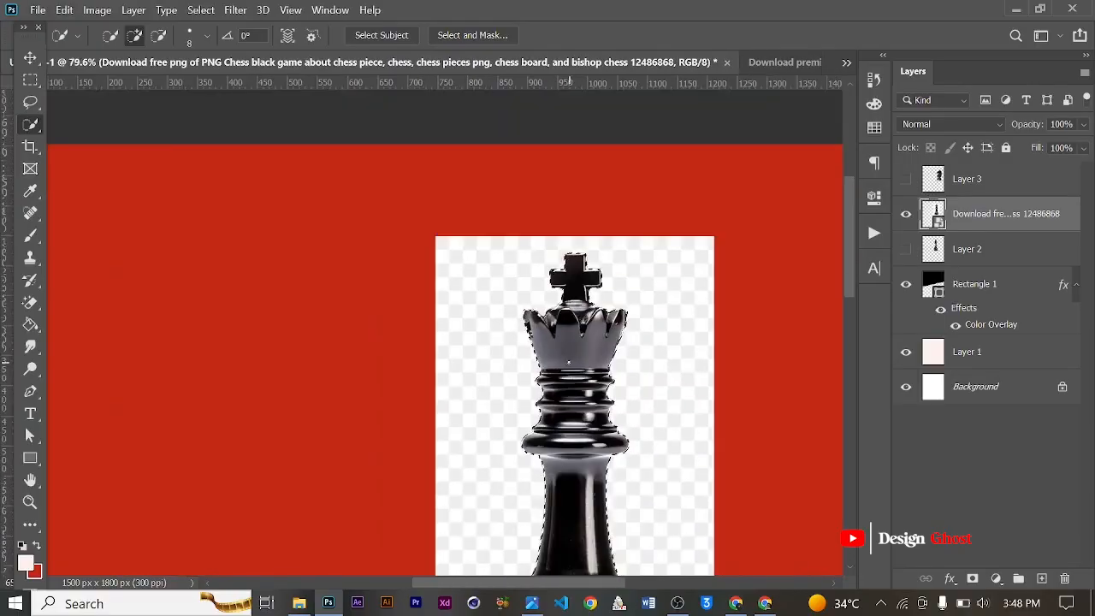
{"action": "scroll", "coordinate": [568, 362], "scroll_direction": "down", "scroll_amount": 3}
- Invert the selection to everything except the king, dismissing the smart object error
{"action": "left_click", "coordinate": [28, 58]}
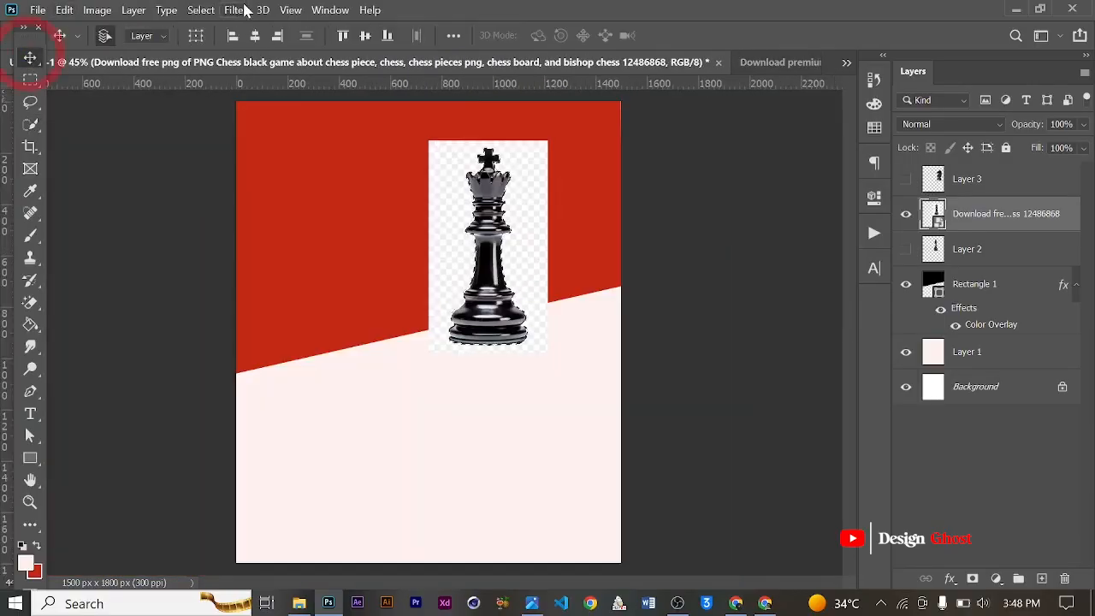
{"action": "left_click", "coordinate": [200, 10]}
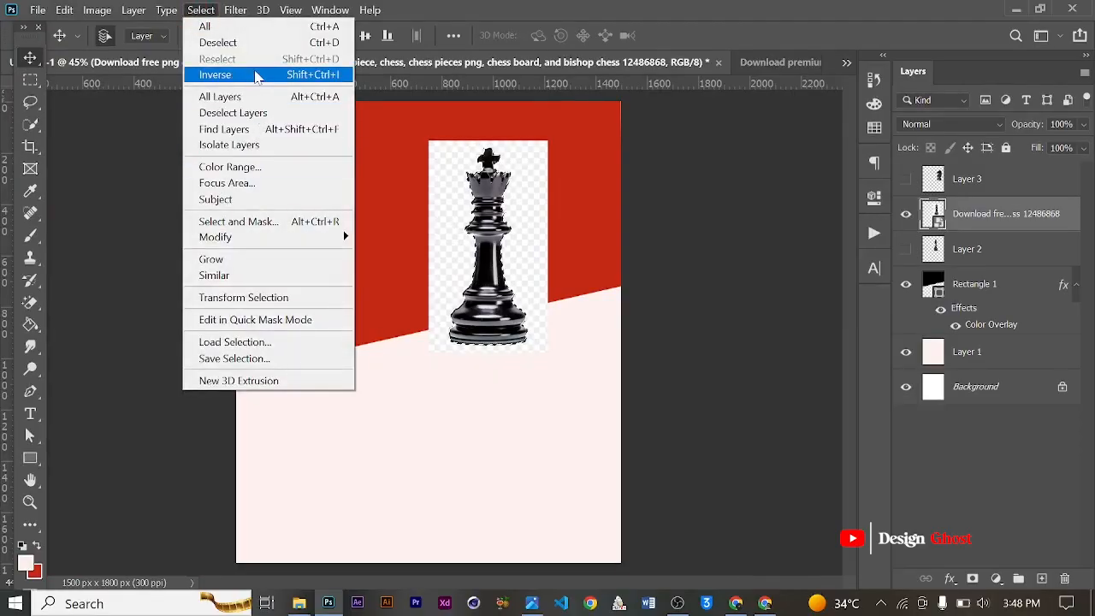
{"action": "left_click", "coordinate": [256, 75]}
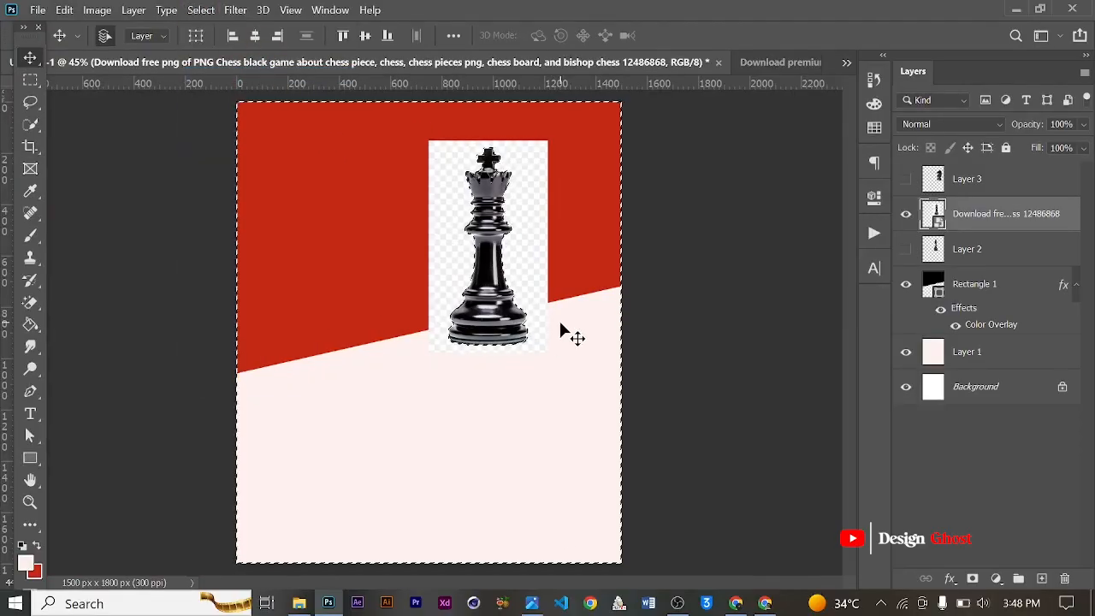
{"action": "key", "text": "BackSpace"}
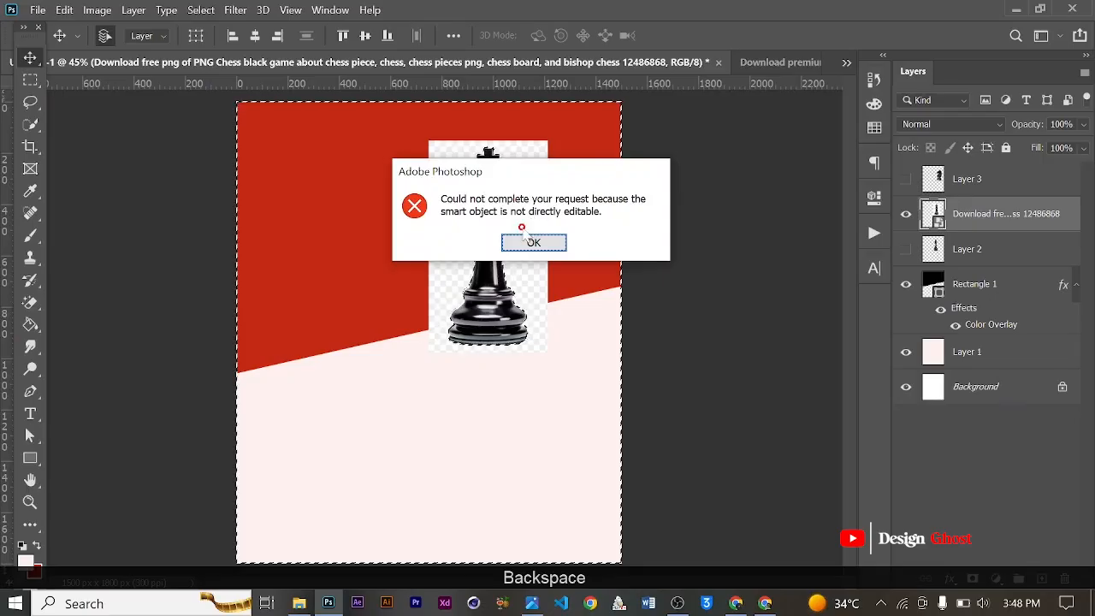
{"action": "left_click", "coordinate": [533, 243]}
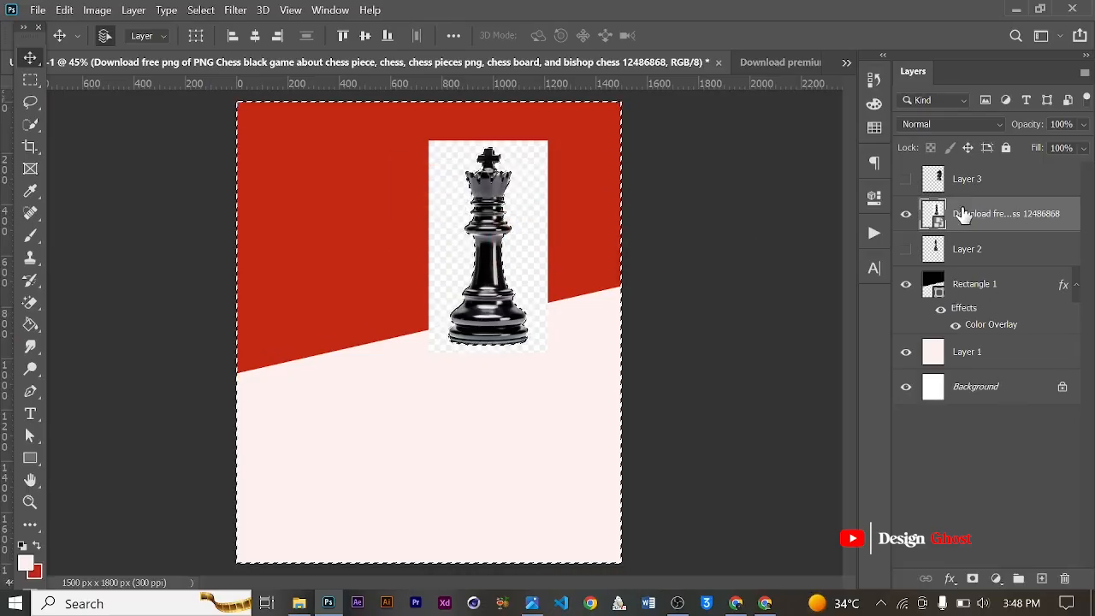
- Rasterize the king layer, delete its backdrop, and deselect
{"action": "right_click", "coordinate": [987, 209]}
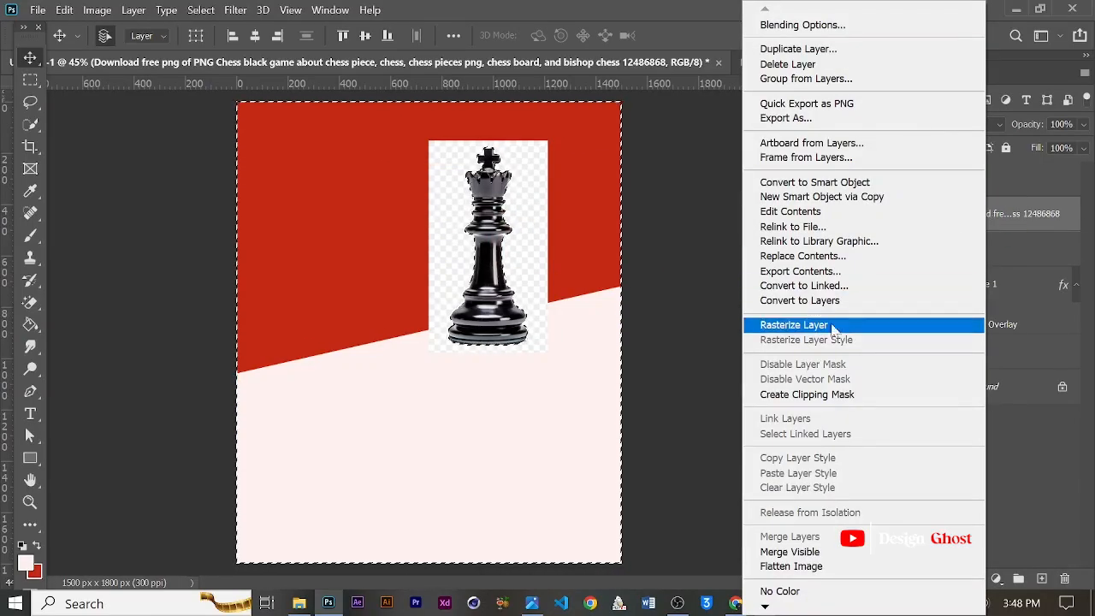
{"action": "left_click", "coordinate": [796, 325]}
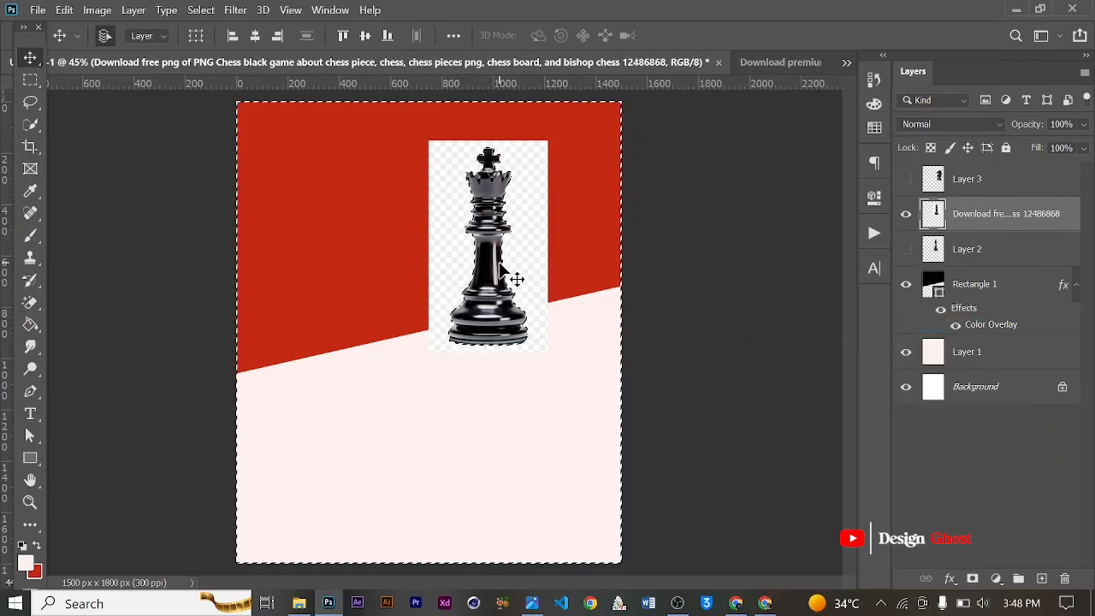
{"action": "key", "text": "BackSpace"}
{"action": "key", "text": "BackSpace"}
{"action": "key", "text": "BackSpace"}
{"action": "key", "text": "BackSpace"}
{"action": "key", "text": "BackSpace"}
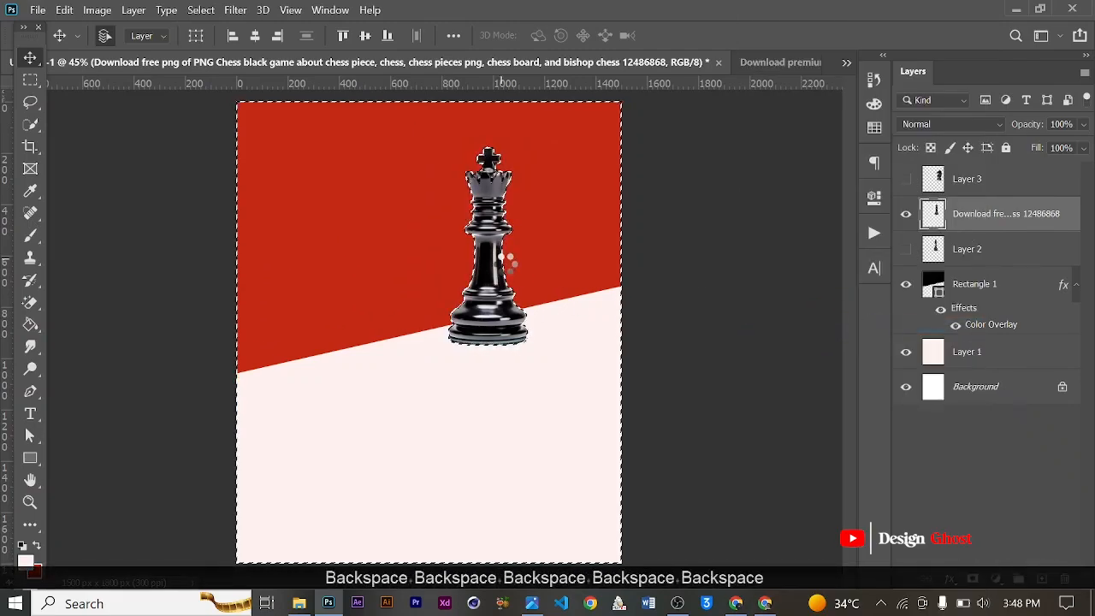
{"action": "key", "text": "ctrl"}
{"action": "key", "text": "ctrl+d"}
{"action": "scroll", "coordinate": [516, 250], "scroll_direction": "up", "scroll_amount": 3}
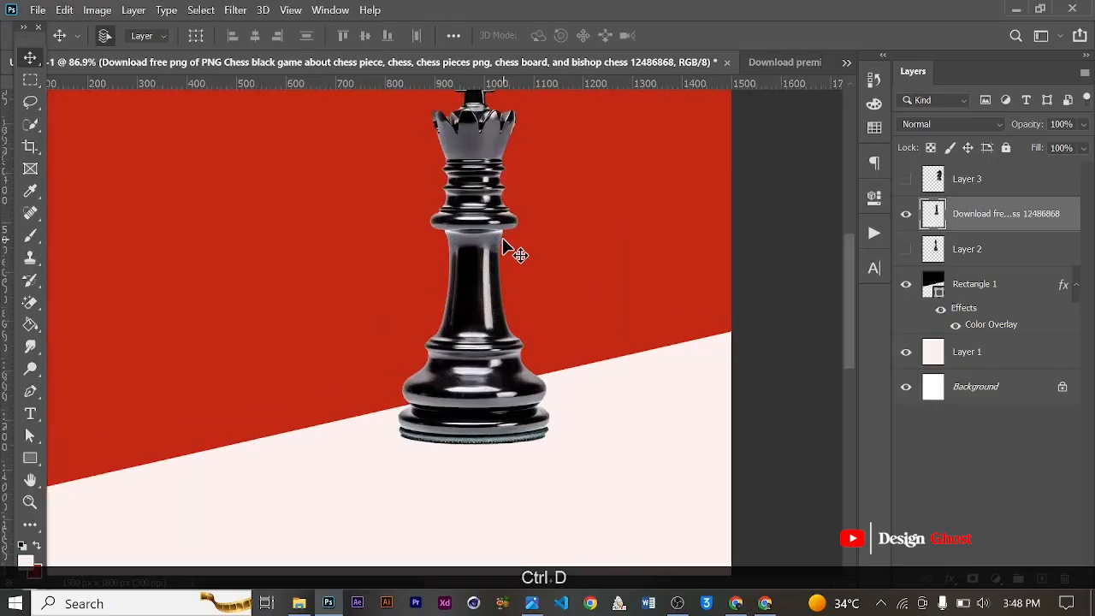
{"action": "left_click", "coordinate": [906, 180]}
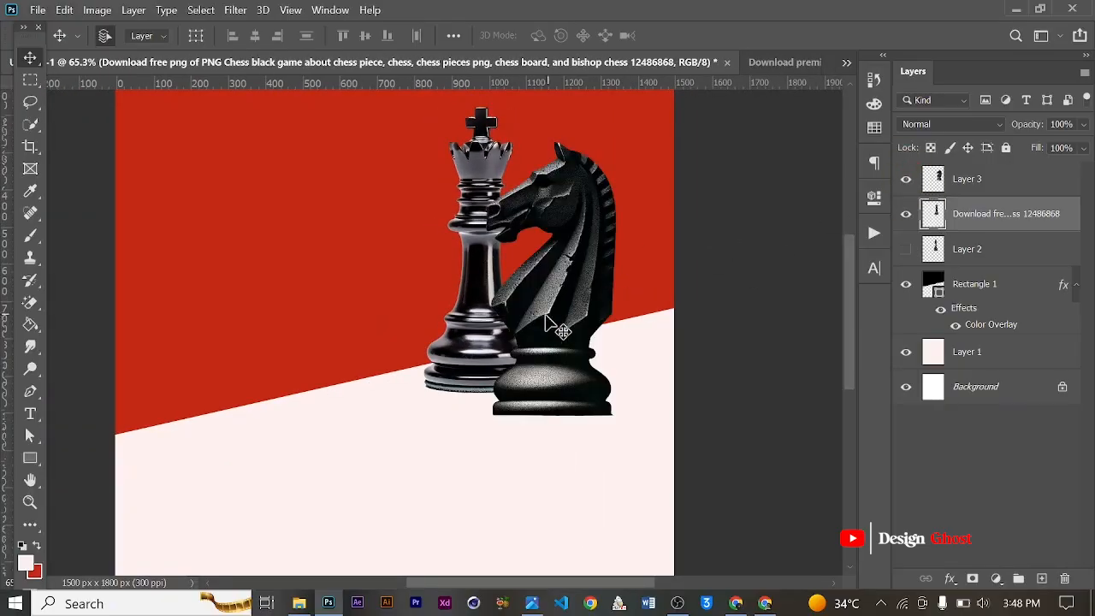
{"action": "left_click", "coordinate": [906, 179]}
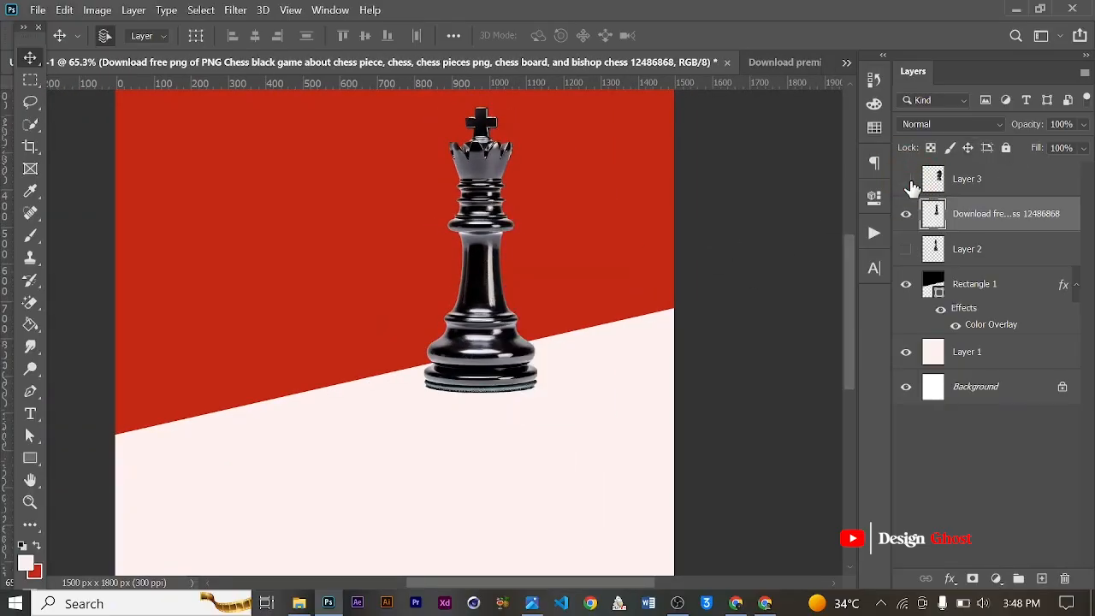
{"action": "left_click", "coordinate": [906, 179]}
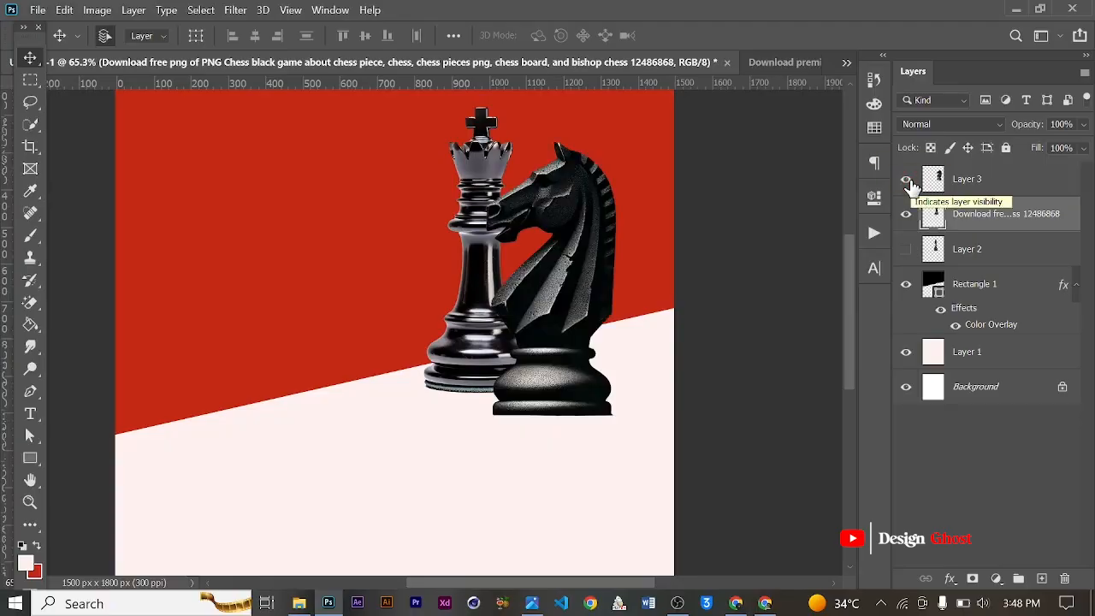
{"action": "left_click", "coordinate": [906, 180]}
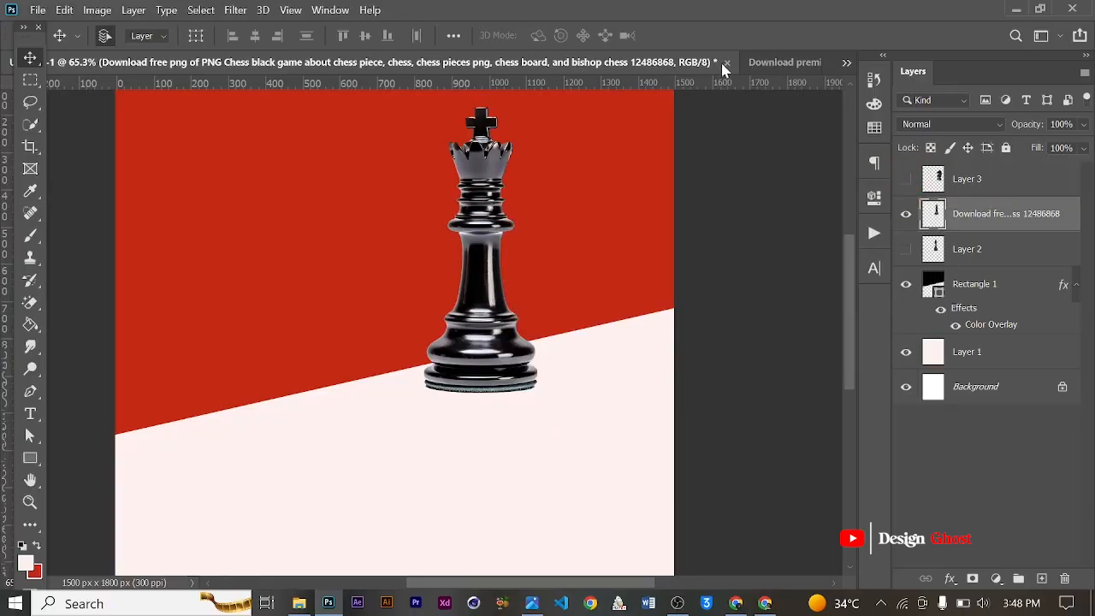
{"action": "scroll", "coordinate": [604, 208], "scroll_direction": "down", "scroll_amount": 5}
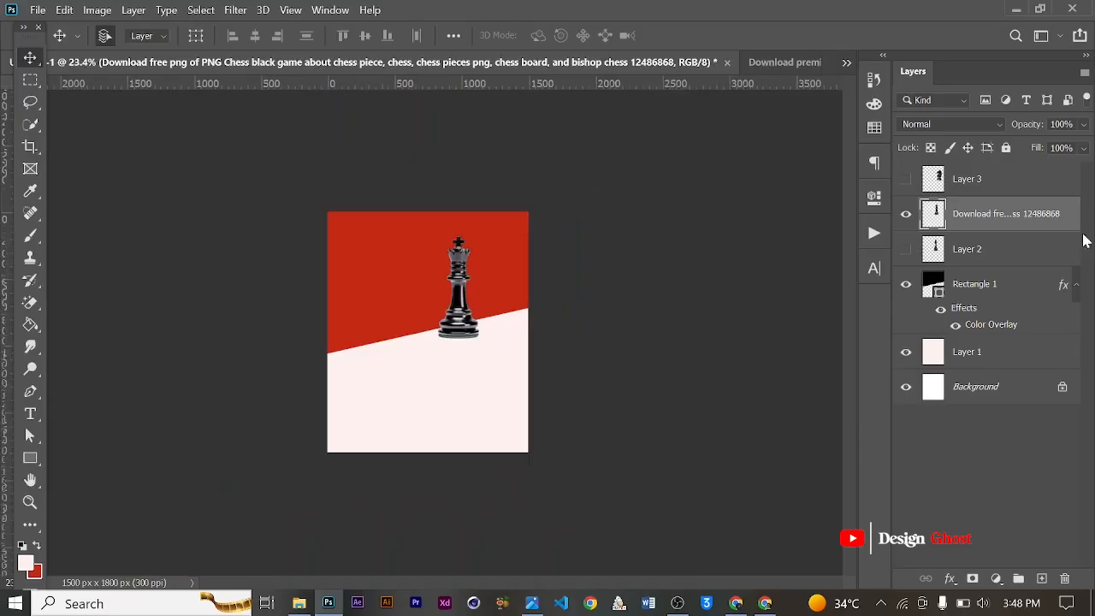
- Resample the knight photo to 100 pixels/inch in Image Size
{"action": "left_click", "coordinate": [801, 69]}
{"action": "scroll", "coordinate": [542, 285], "scroll_direction": "up", "scroll_amount": 4}
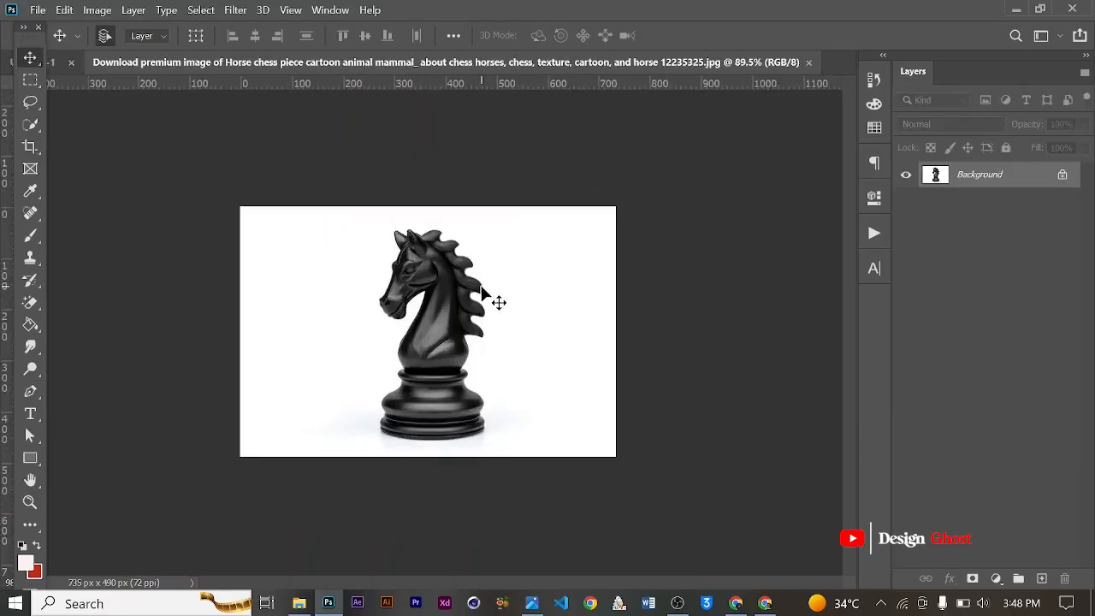
{"action": "key", "text": "ctrl+alt"}
{"action": "key", "text": "ctrl+alt+i"}
{"action": "left_click", "coordinate": [747, 261]}
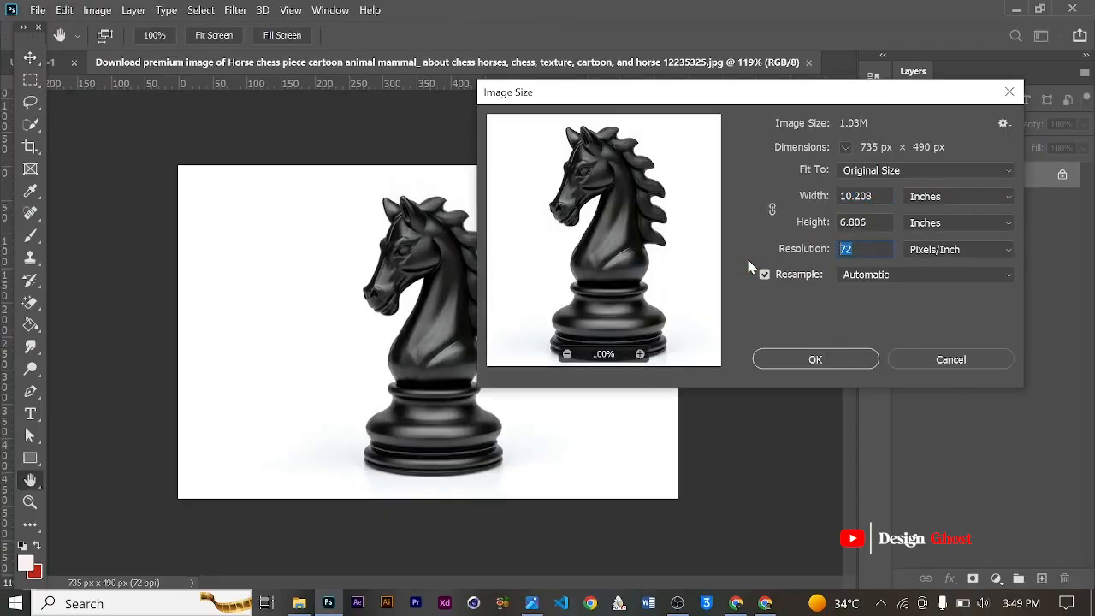
{"action": "type", "text": "100"}
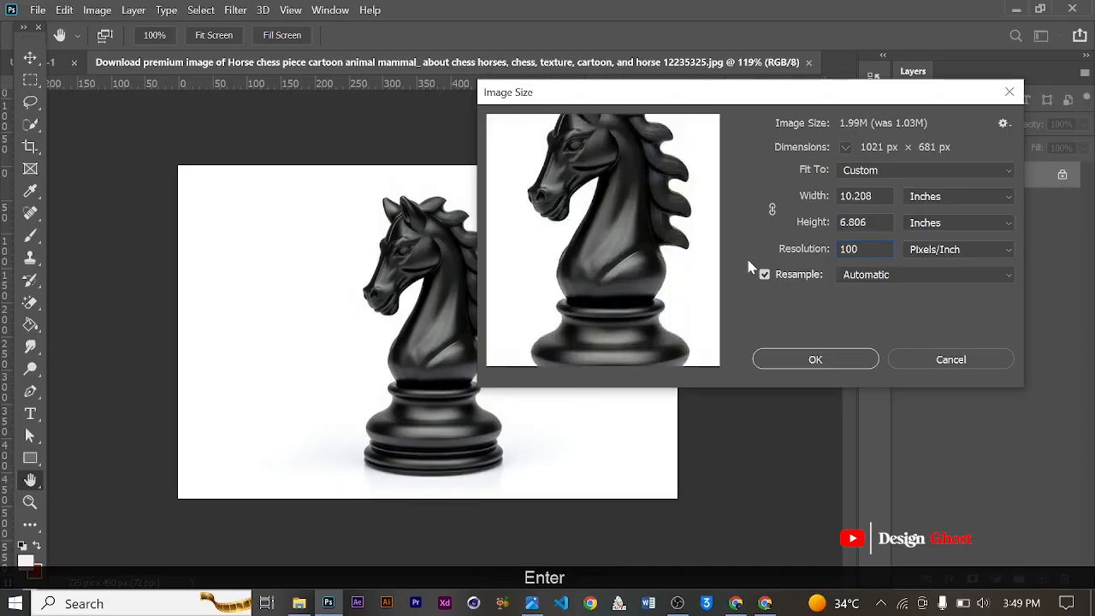
{"action": "key", "text": "Return"}
{"action": "key", "text": "ctrl"}
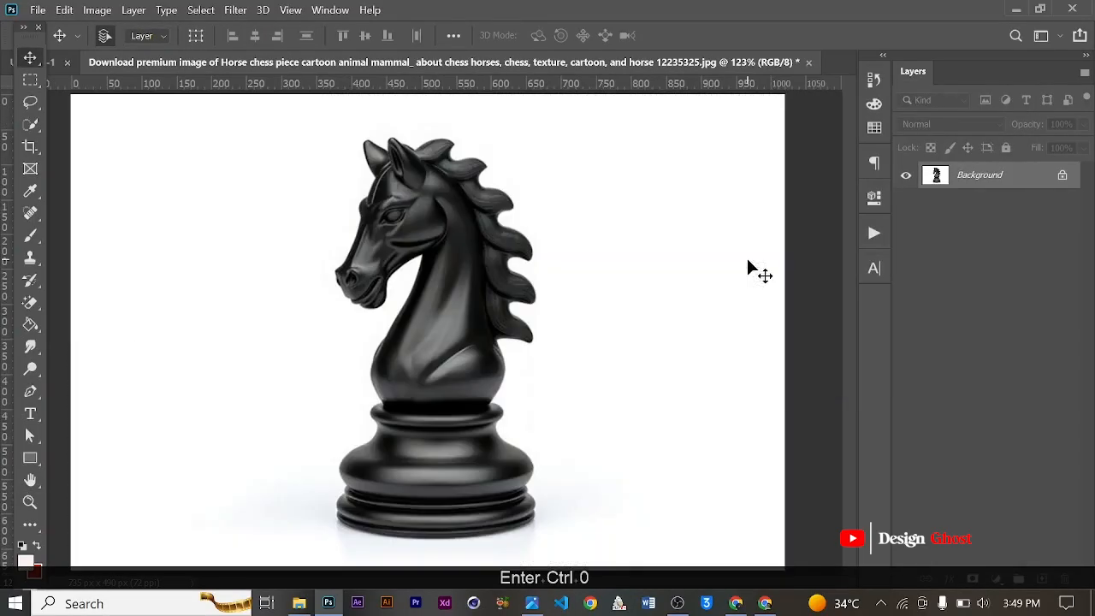
- Unlock the knight photo's Background layer and run Select > Subject on the knight
{"action": "left_click", "coordinate": [1061, 176]}
{"action": "left_click", "coordinate": [200, 9]}
{"action": "left_click", "coordinate": [246, 202]}
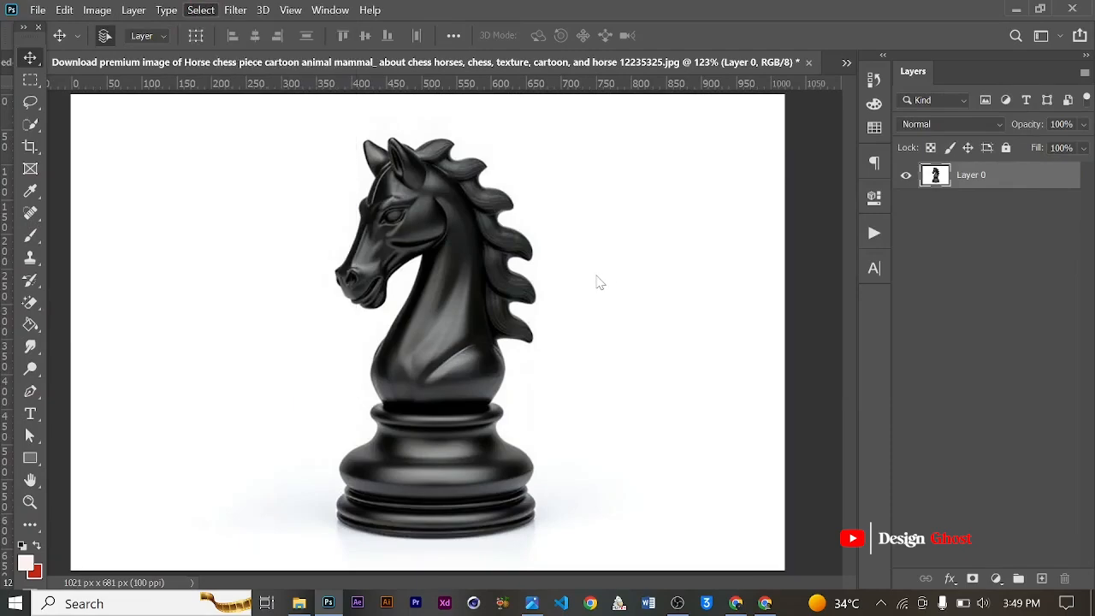
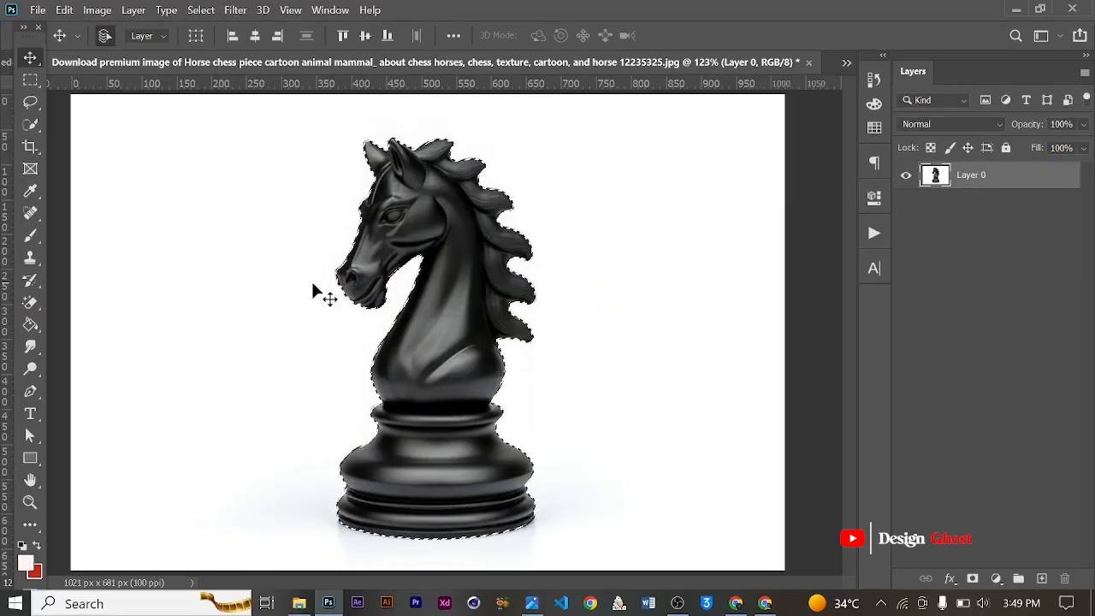
- Invert the subject selection, delete the knight photo's white background, and deselect
{"action": "scroll", "coordinate": [359, 290], "scroll_direction": "up", "scroll_amount": 8}
{"action": "scroll", "coordinate": [562, 196], "scroll_direction": "down", "scroll_amount": 4}
{"action": "scroll", "coordinate": [570, 117], "scroll_direction": "up", "scroll_amount": 4}
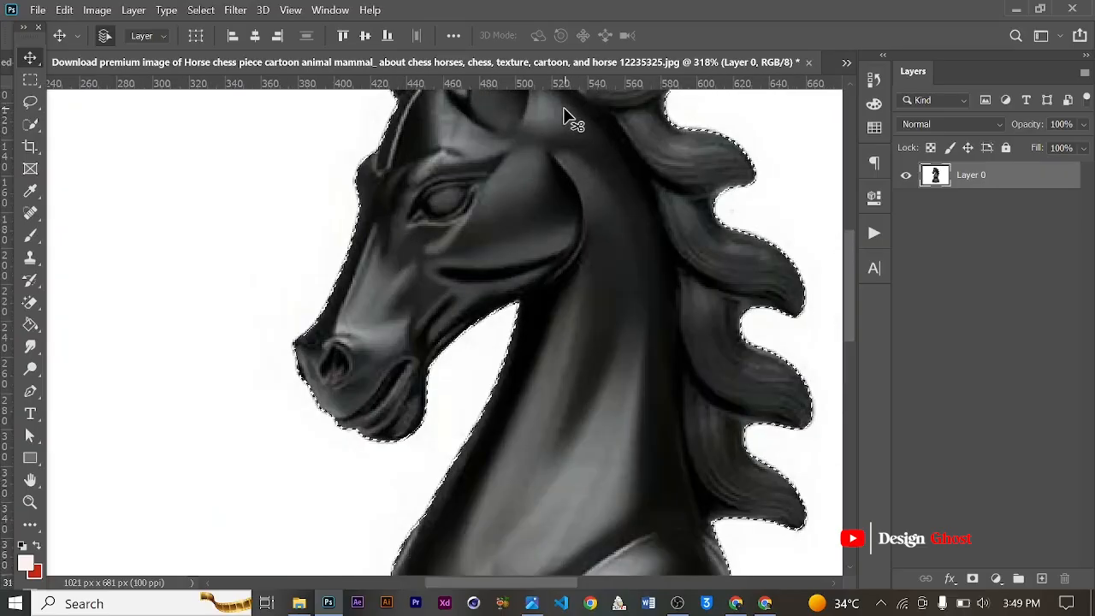
{"action": "scroll", "coordinate": [740, 342], "scroll_direction": "down", "scroll_amount": 4}
{"action": "scroll", "coordinate": [704, 427], "scroll_direction": "down", "scroll_amount": 3}
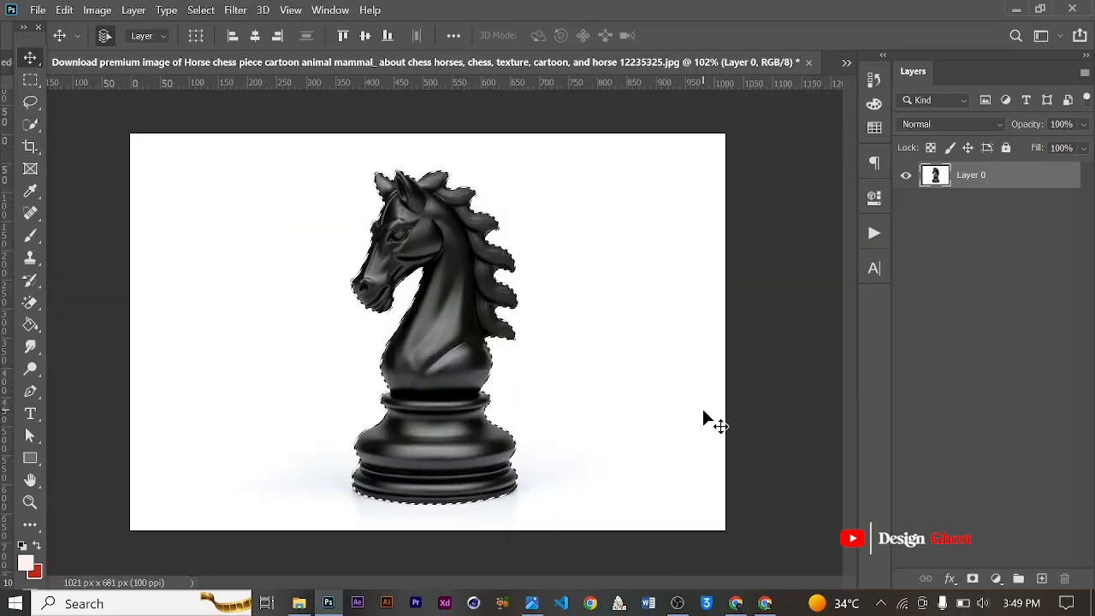
{"action": "scroll", "coordinate": [489, 533], "scroll_direction": "up", "scroll_amount": 2}
{"action": "scroll", "coordinate": [367, 277], "scroll_direction": "up", "scroll_amount": 2}
{"action": "scroll", "coordinate": [414, 267], "scroll_direction": "down", "scroll_amount": 4}
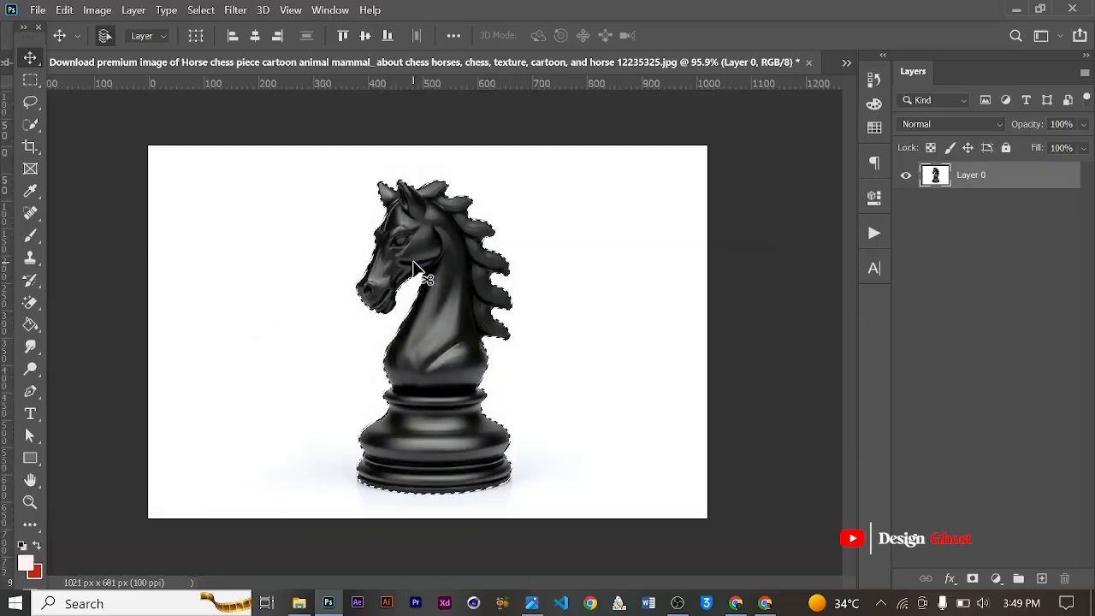
{"action": "scroll", "coordinate": [414, 267], "scroll_direction": "down", "scroll_amount": 1}
{"action": "scroll", "coordinate": [414, 267], "scroll_direction": "up", "scroll_amount": 3}
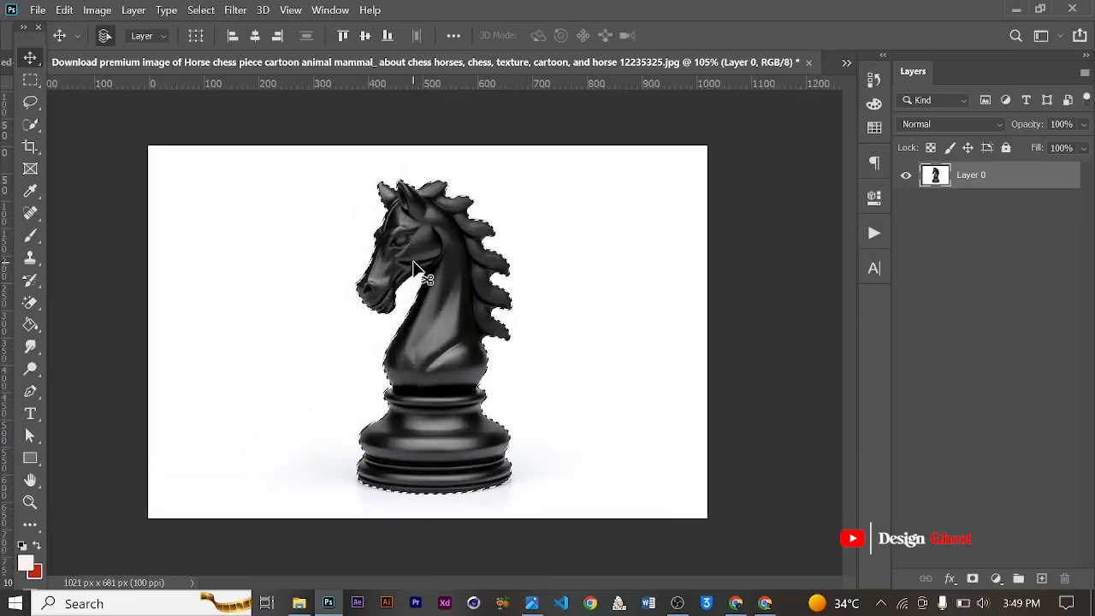
{"action": "scroll", "coordinate": [414, 267], "scroll_direction": "down", "scroll_amount": 2}
{"action": "left_click", "coordinate": [200, 10]}
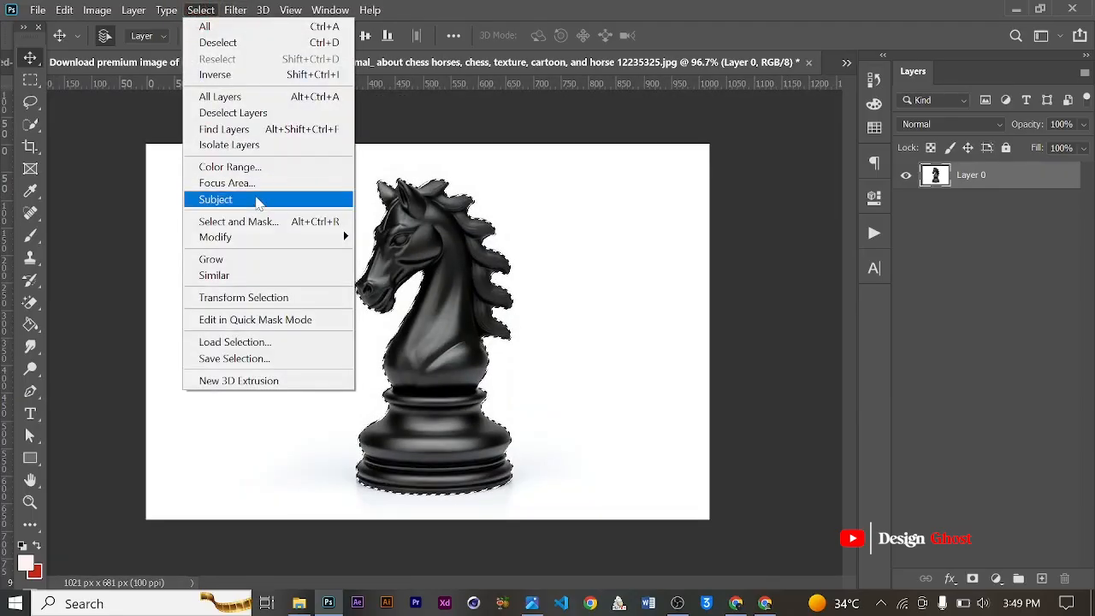
{"action": "left_click", "coordinate": [245, 77]}
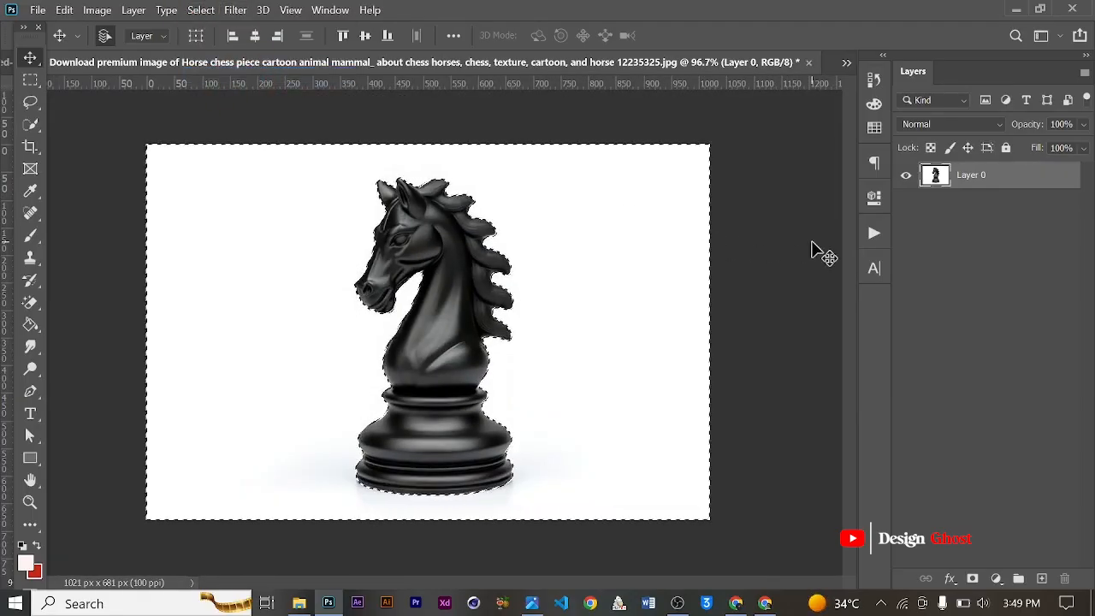
{"action": "key", "text": "BackSpace"}
{"action": "key", "text": "BackSpace"}
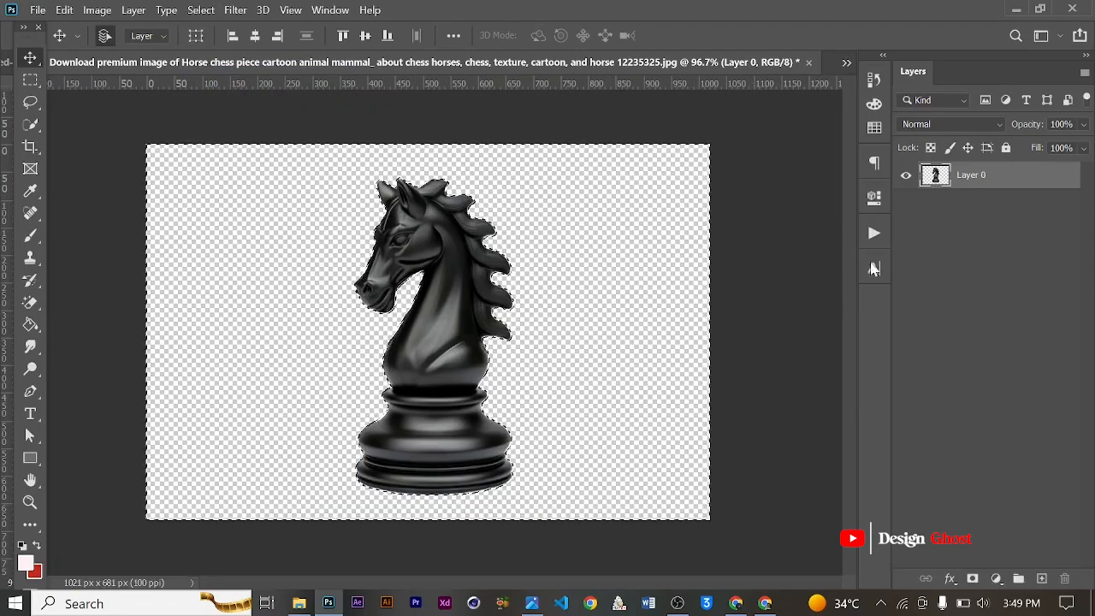
{"action": "key", "text": "ctrl+d"}
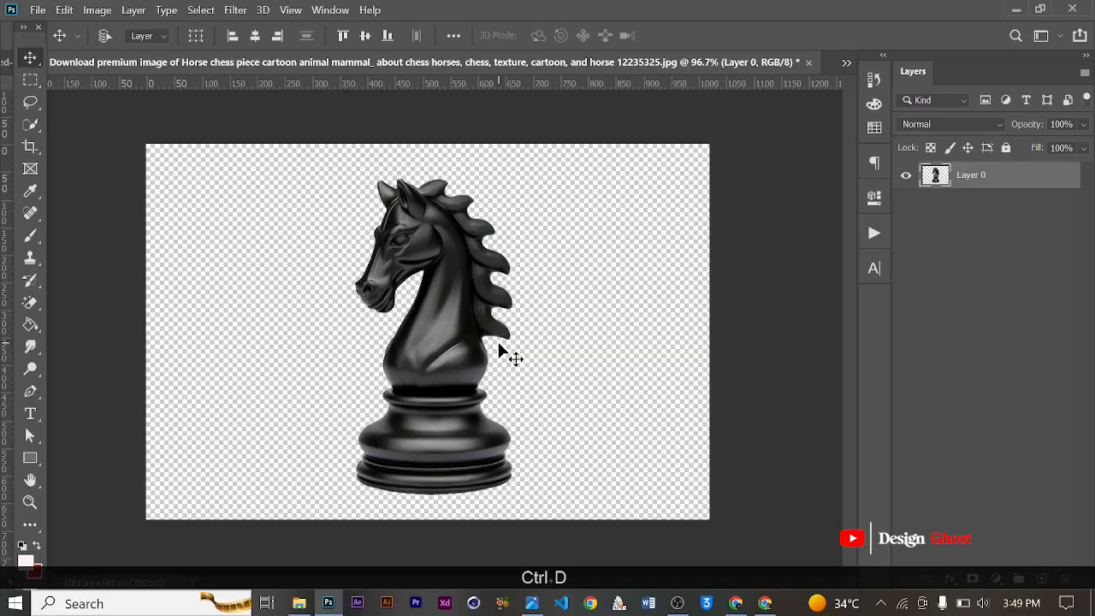
- Drag the cut-out knight into the red poster and scale it up to about 114%
{"action": "left_click_drag", "start_coordinate": [441, 345], "coordinate": [496, 325]}
{"action": "scroll", "coordinate": [485, 301], "scroll_direction": "up", "scroll_amount": 1}
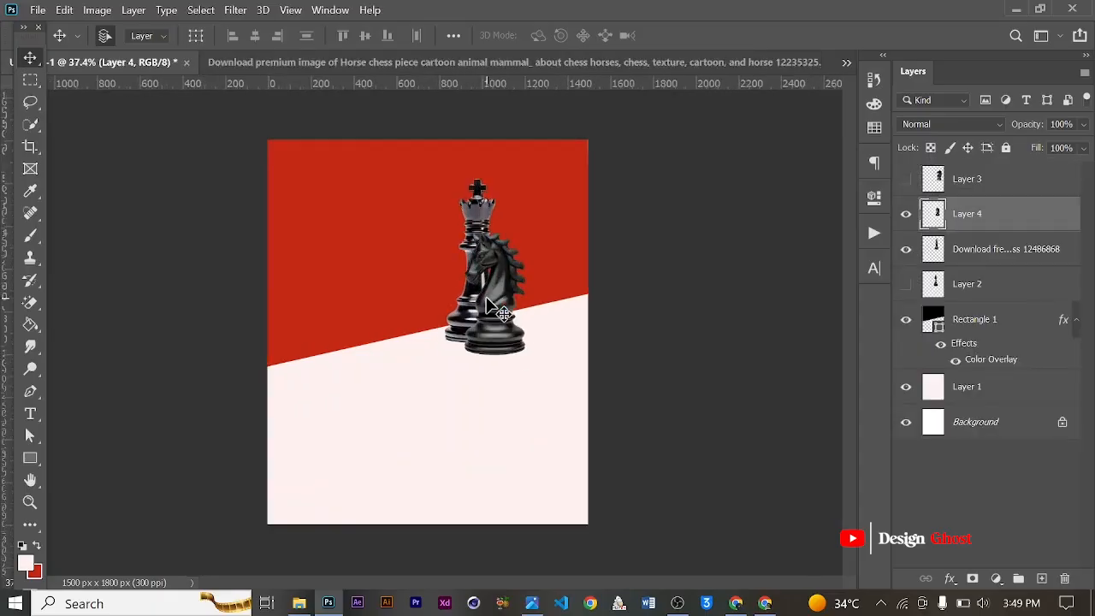
{"action": "key", "text": "ctrl+t"}
{"action": "scroll", "coordinate": [445, 299], "scroll_direction": "up", "scroll_amount": 2}
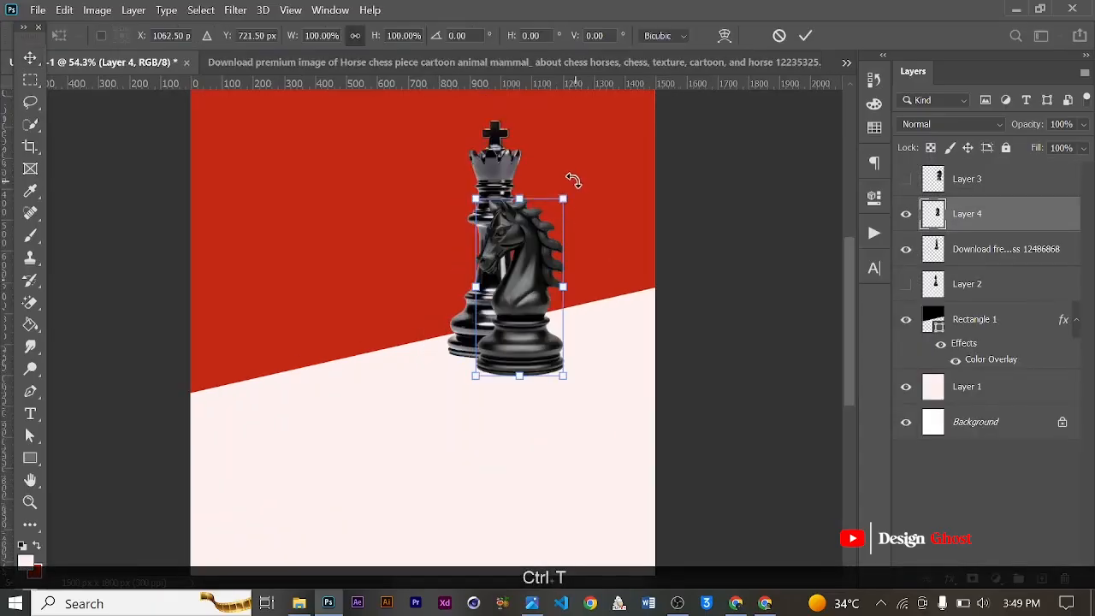
{"action": "mouse_move", "coordinate": [568, 181]}
{"action": "left_mouse_down"}
{"action": "mouse_move", "coordinate": [582, 156]}
{"action": "mouse_move", "coordinate": [576, 173]}
{"action": "left_mouse_up"}
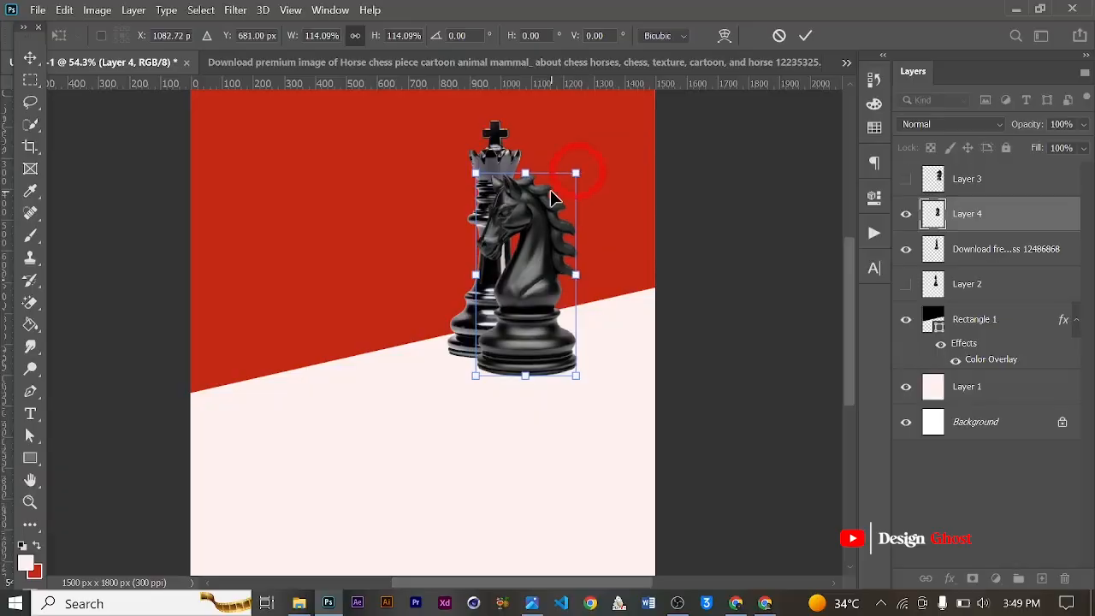
{"action": "left_click", "coordinate": [805, 35]}
{"action": "scroll", "coordinate": [360, 177], "scroll_direction": "down", "scroll_amount": 2}
{"action": "scroll", "coordinate": [539, 265], "scroll_direction": "up", "scroll_amount": 2}
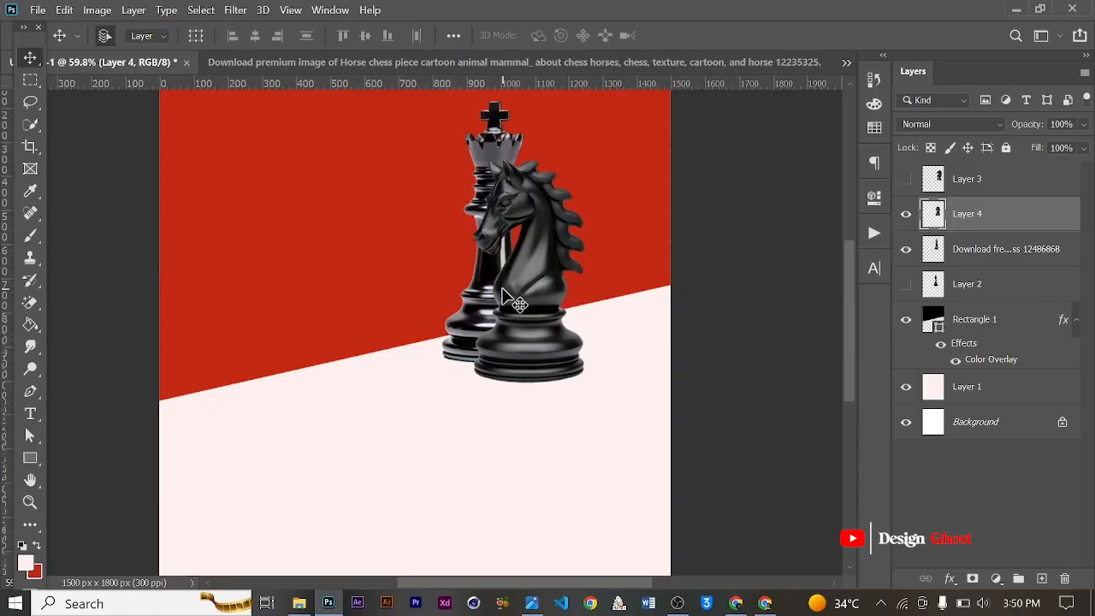
- Flip the knight horizontally with Edit > Transform > Flip Horizontal so it faces right
{"action": "left_click", "coordinate": [64, 11]}
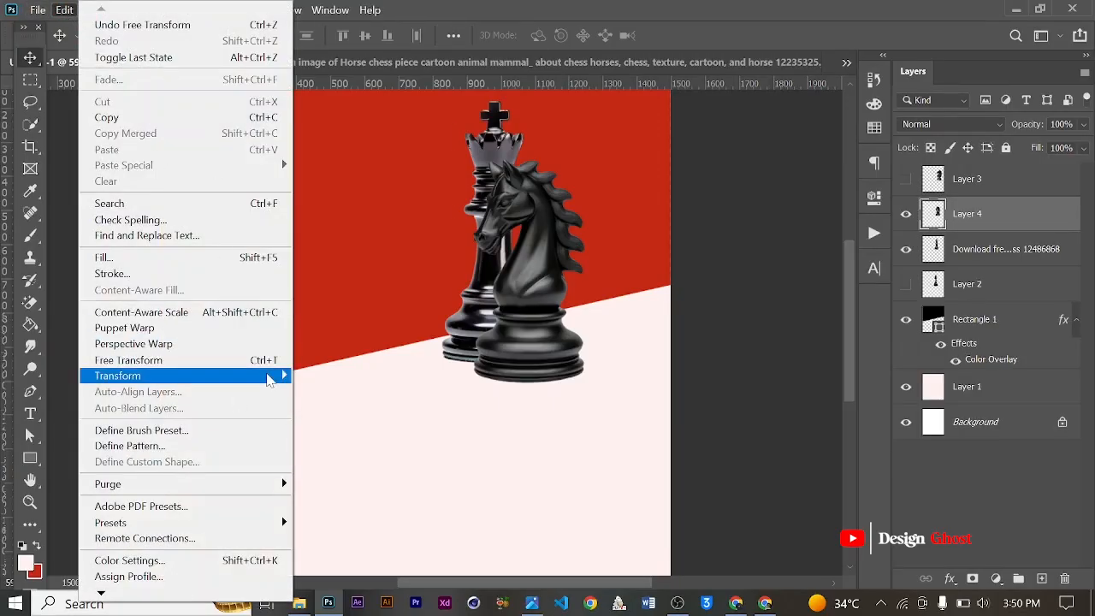
{"action": "mouse_move", "coordinate": [271, 380]}
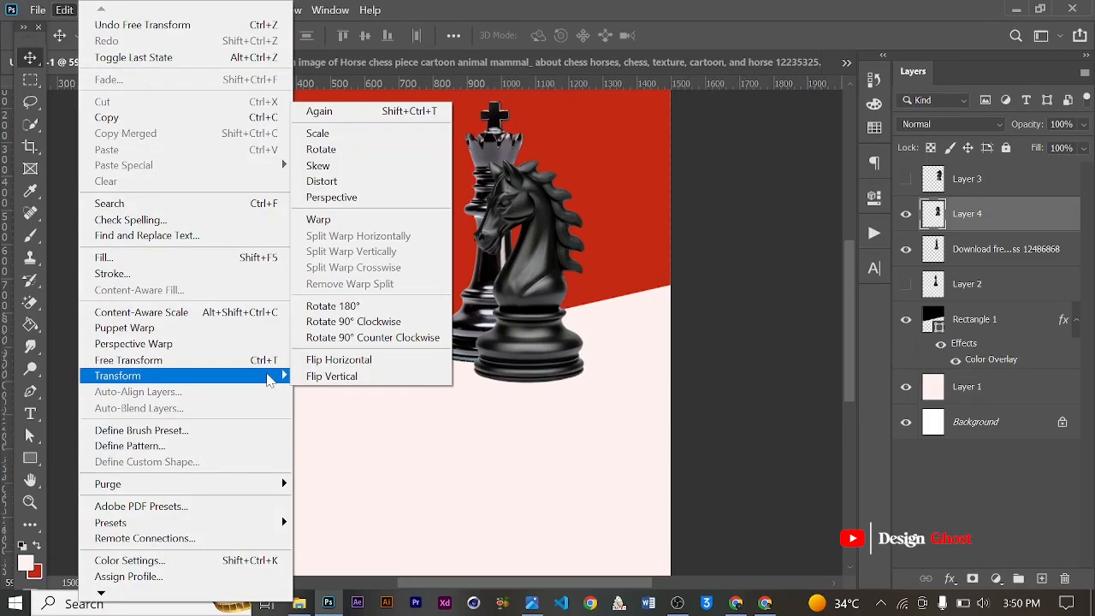
{"action": "left_click", "coordinate": [379, 360]}
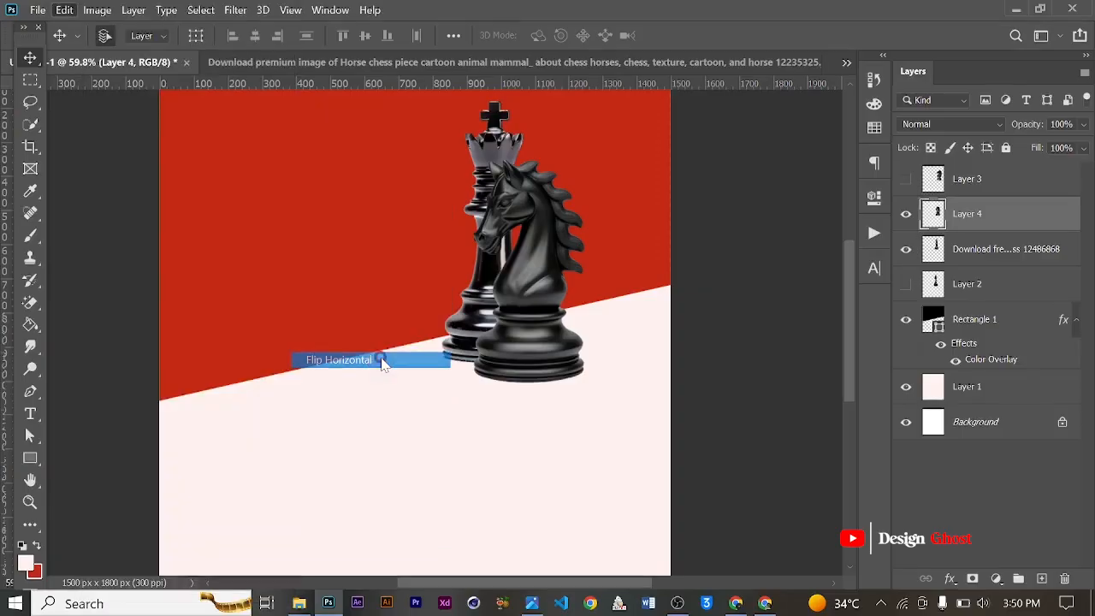
- Move the knight slightly right and down so it overlaps the king's side
{"action": "scroll", "coordinate": [555, 276], "scroll_direction": "up", "scroll_amount": 4}
{"action": "left_click_drag", "start_coordinate": [488, 291], "coordinate": [533, 290]}
{"action": "scroll", "coordinate": [539, 295], "scroll_direction": "down", "scroll_amount": 3}
{"action": "left_click", "coordinate": [548, 296]}
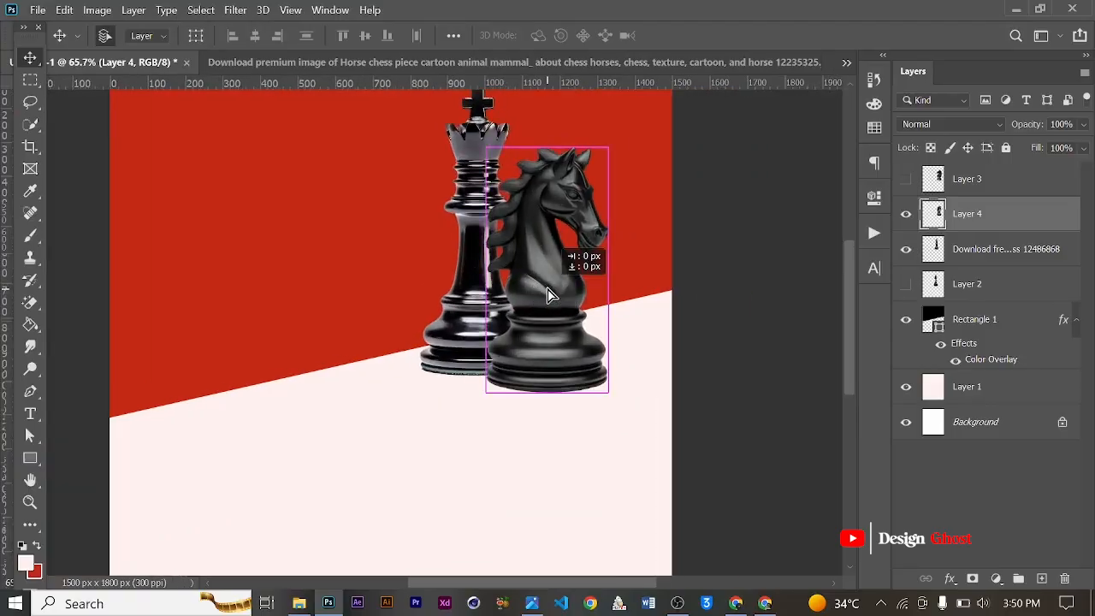
{"action": "scroll", "coordinate": [591, 273], "scroll_direction": "down", "scroll_amount": 1}
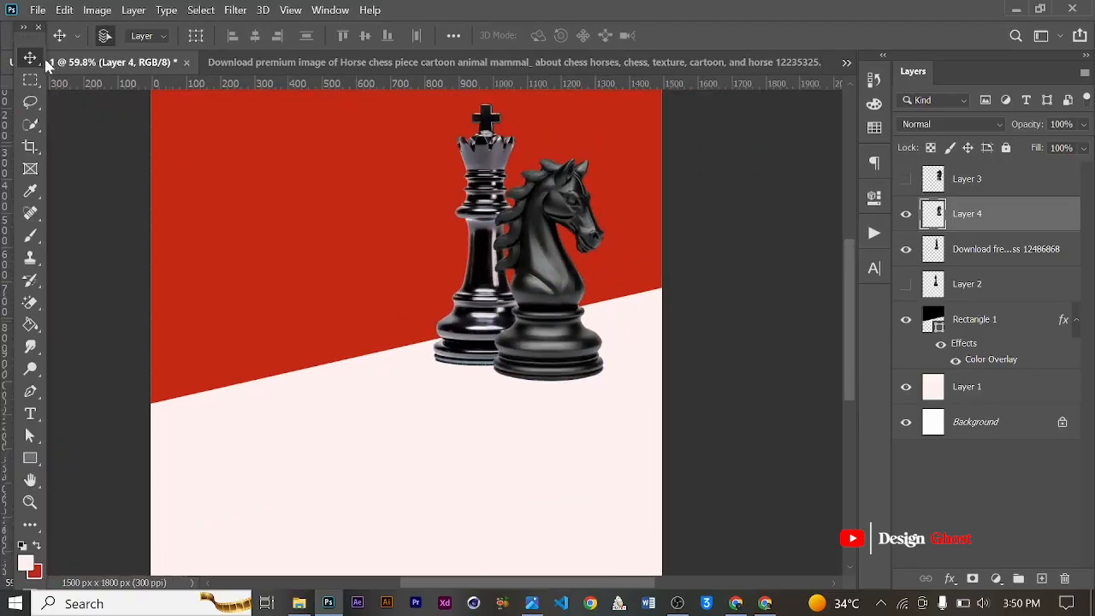
{"action": "scroll", "coordinate": [442, 250], "scroll_direction": "down", "scroll_amount": 1}
{"action": "key", "text": "Return"}
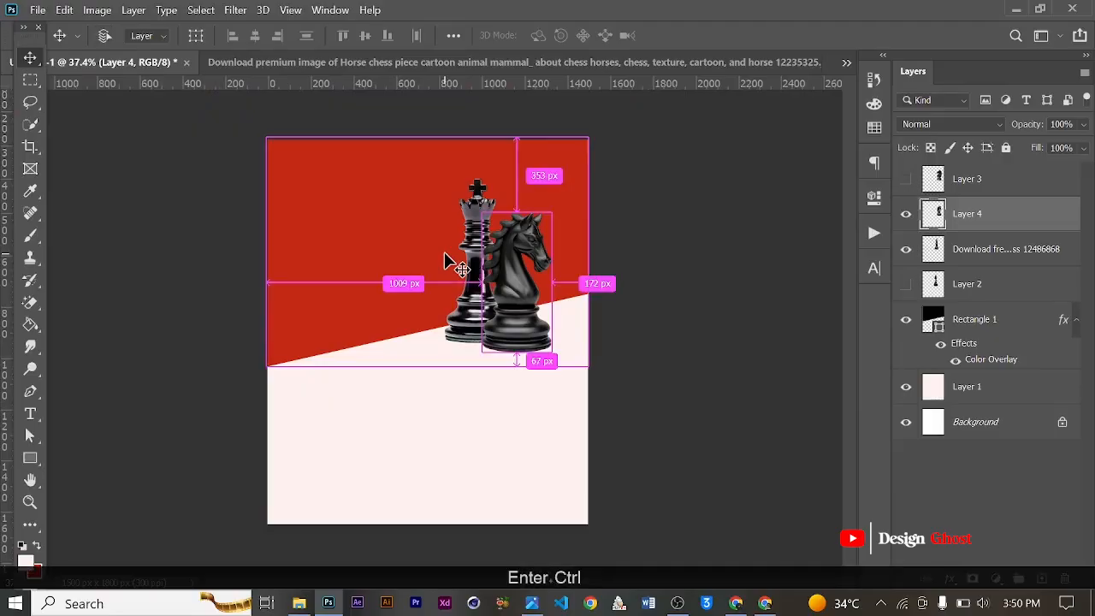
{"action": "key", "text": "ctrl+0"}
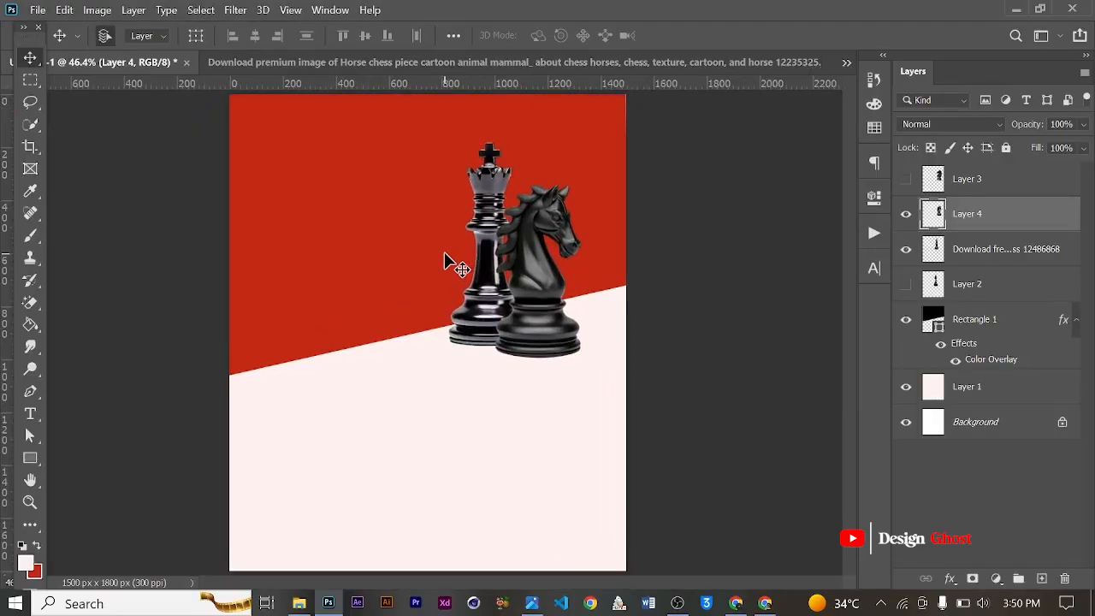
- Scale the king and knight together to about 109%
{"action": "key", "text": "ctrl+t"}
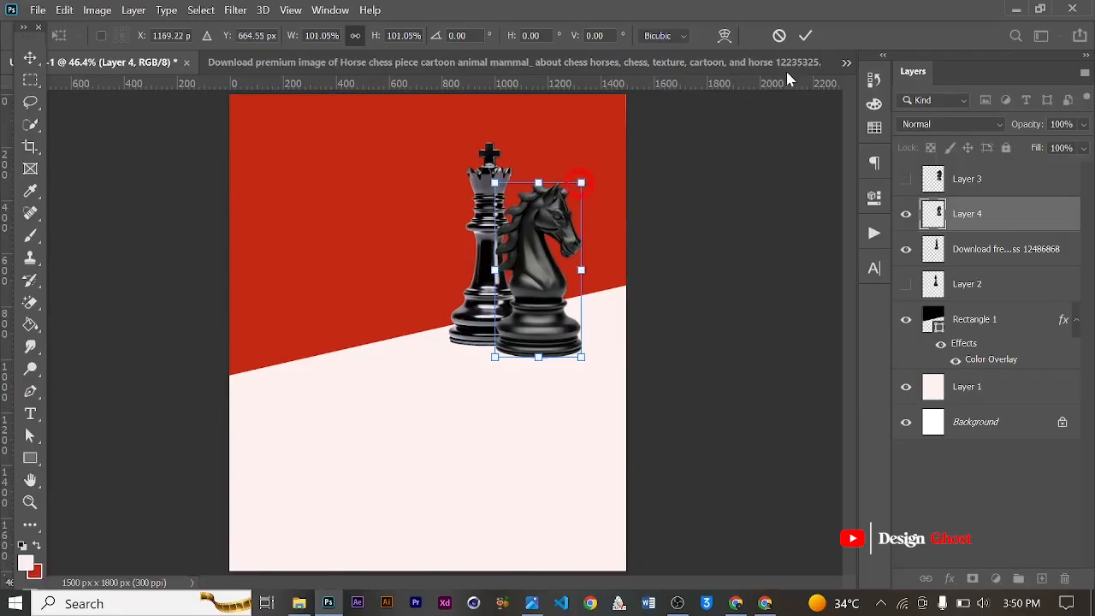
{"action": "left_click", "coordinate": [806, 35]}
{"action": "left_click", "coordinate": [961, 249], "text": "ctrl"}
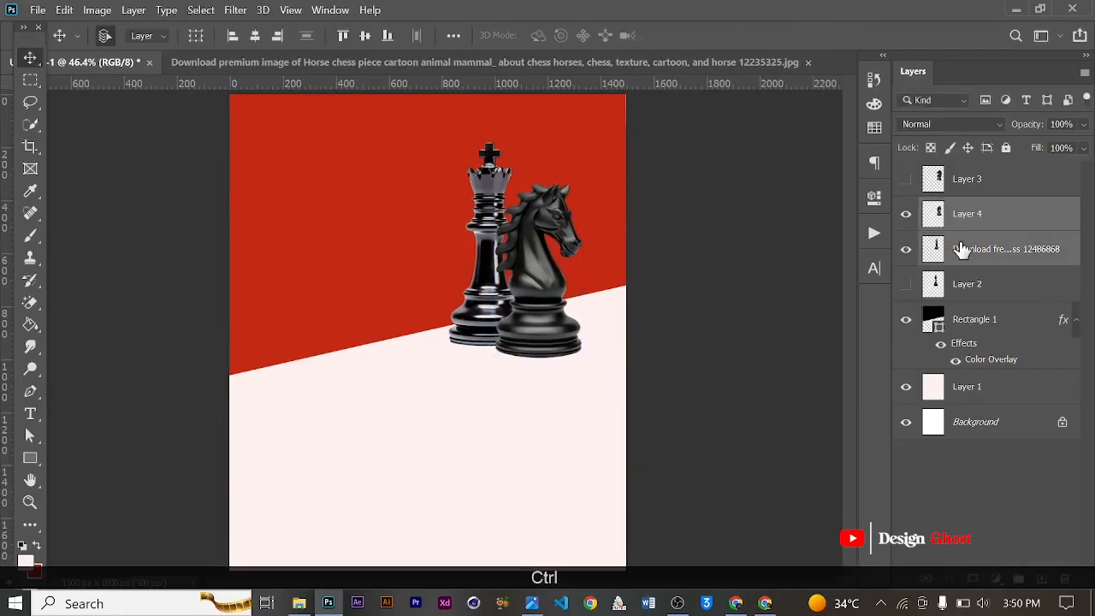
{"action": "key", "text": "ctrl+t"}
{"action": "left_click_drag", "start_coordinate": [447, 142], "coordinate": [436, 122]}
{"action": "key", "text": "ctrl+minus"}
{"action": "left_click", "coordinate": [806, 35]}
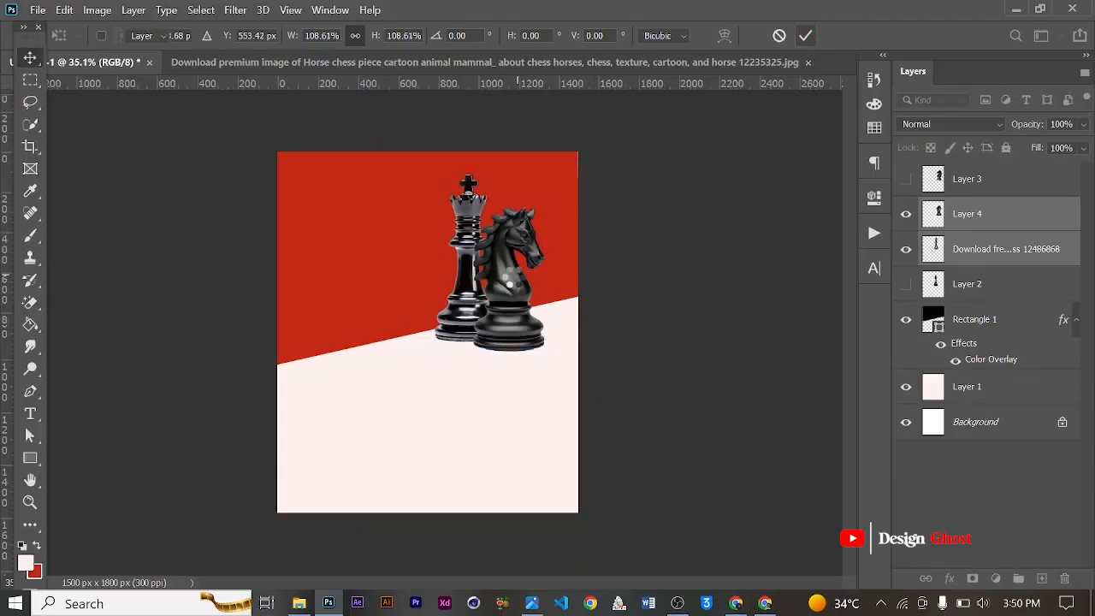
{"action": "key", "text": "ctrl+0"}
- Group the four chess piece layers into a group named 'Chess Piece'
{"action": "scroll", "coordinate": [509, 313], "scroll_direction": "up", "scroll_amount": 2}
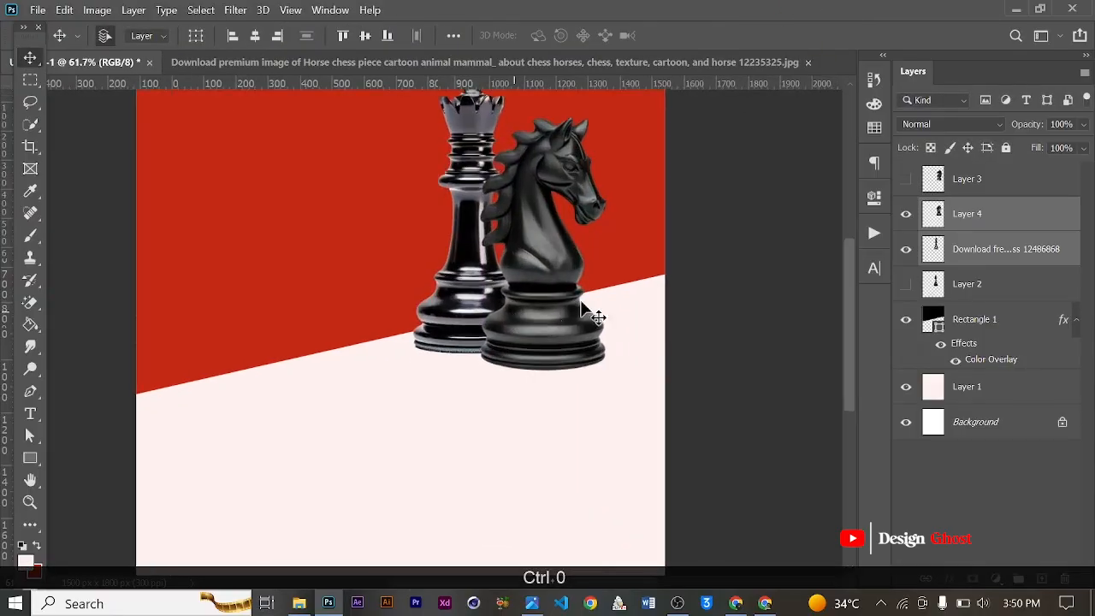
{"action": "left_click", "coordinate": [1017, 251]}
{"action": "left_click", "coordinate": [1022, 229]}
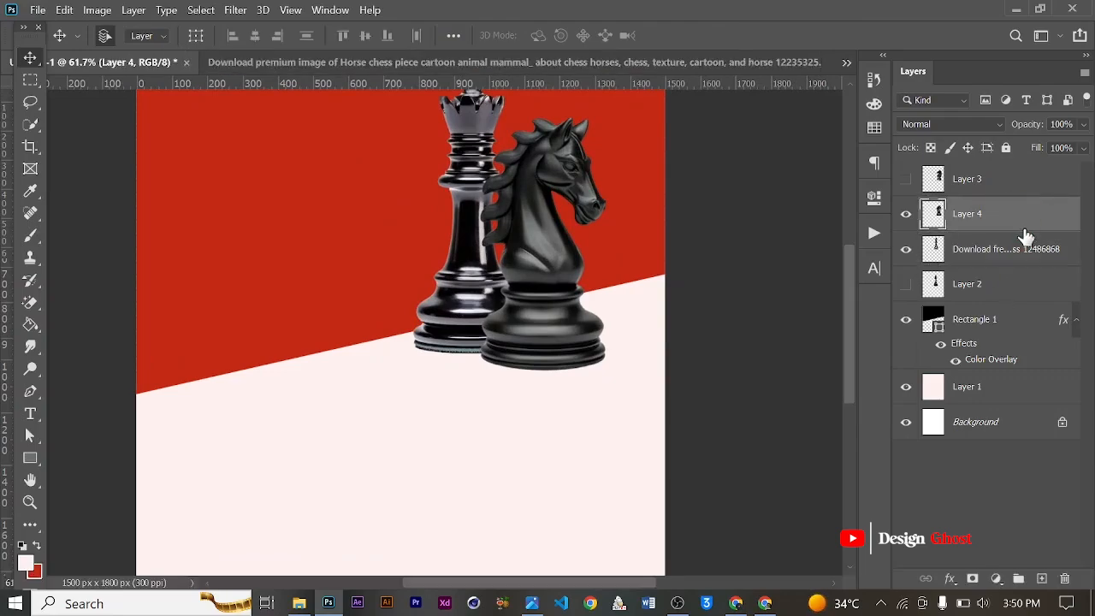
{"action": "left_click", "coordinate": [1022, 245], "text": "ctrl"}
{"action": "left_click", "coordinate": [1000, 178]}
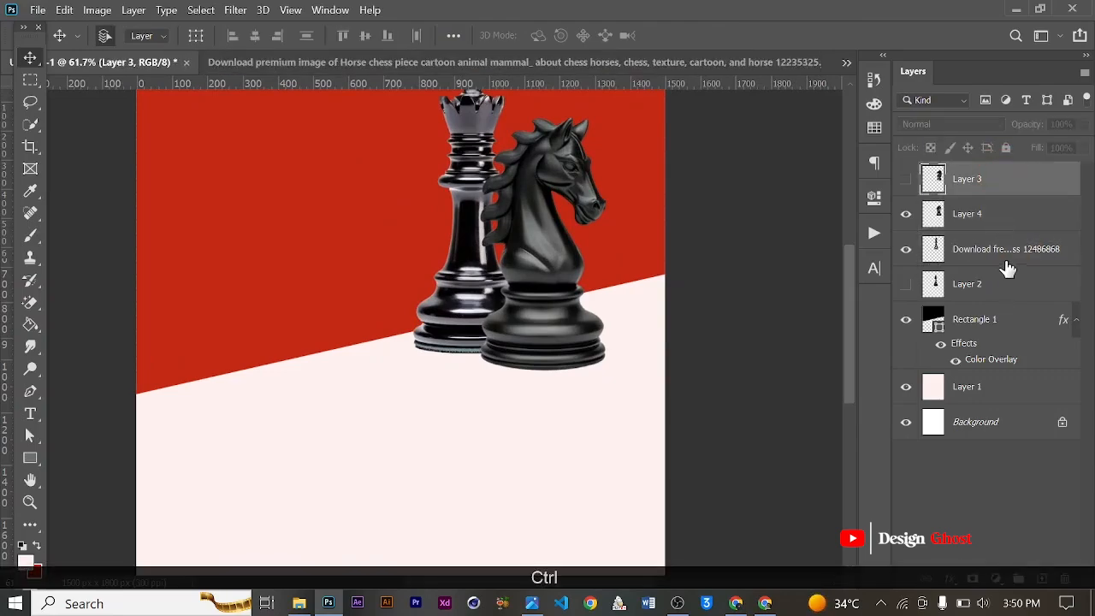
{"action": "left_click", "coordinate": [986, 285]}
{"action": "key", "text": "ctrl+g"}
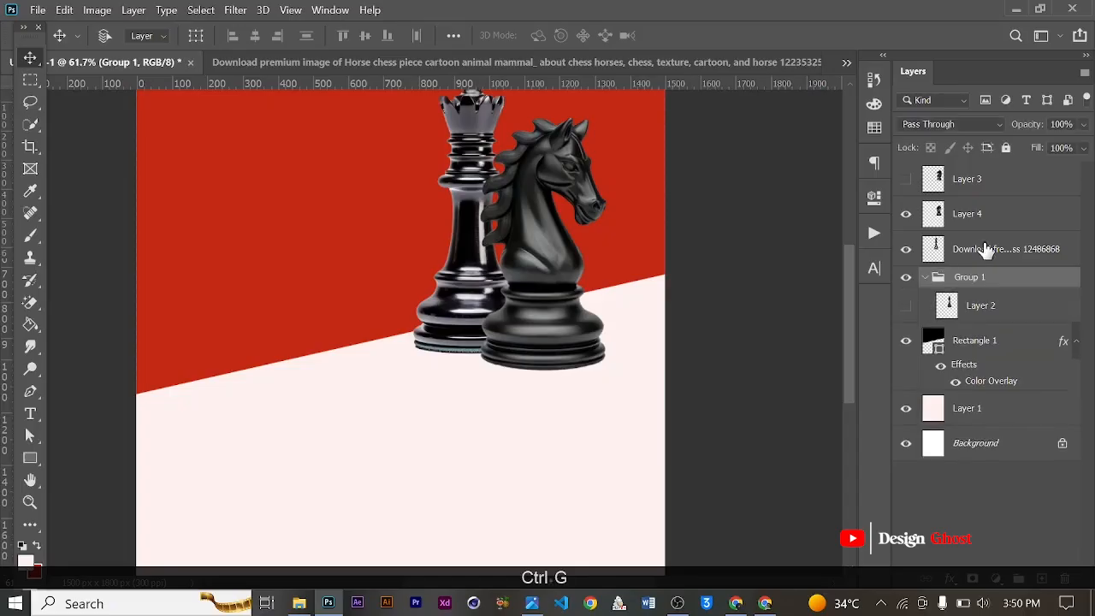
{"action": "key", "text": "ctrl+z"}
{"action": "left_click", "coordinate": [995, 183], "text": "shift"}
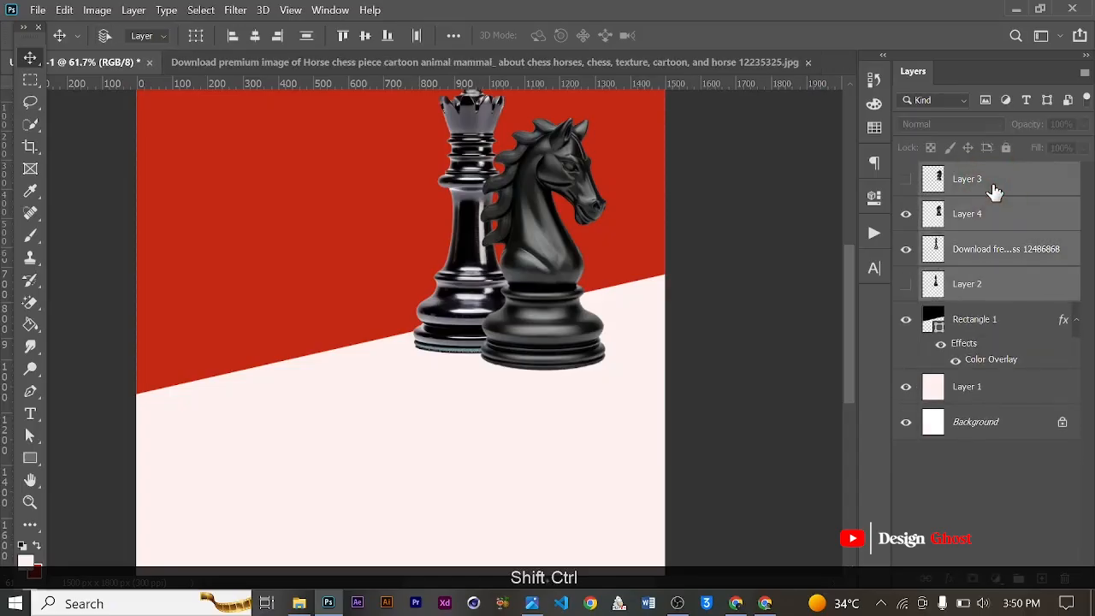
{"action": "key", "text": "ctrl+g"}
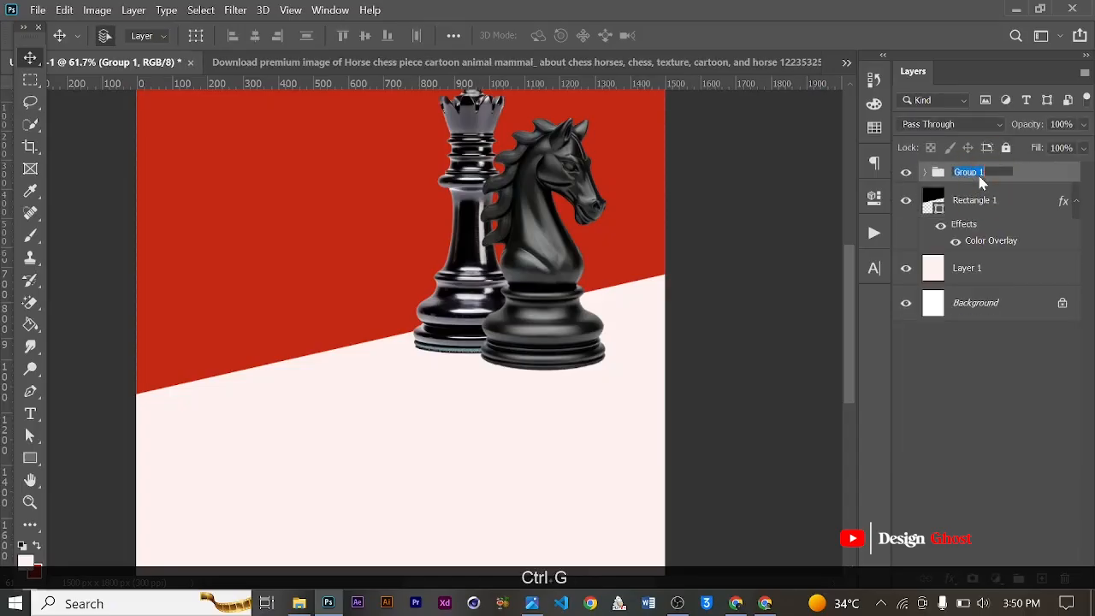
{"action": "type", "text": "Chess Piec"}
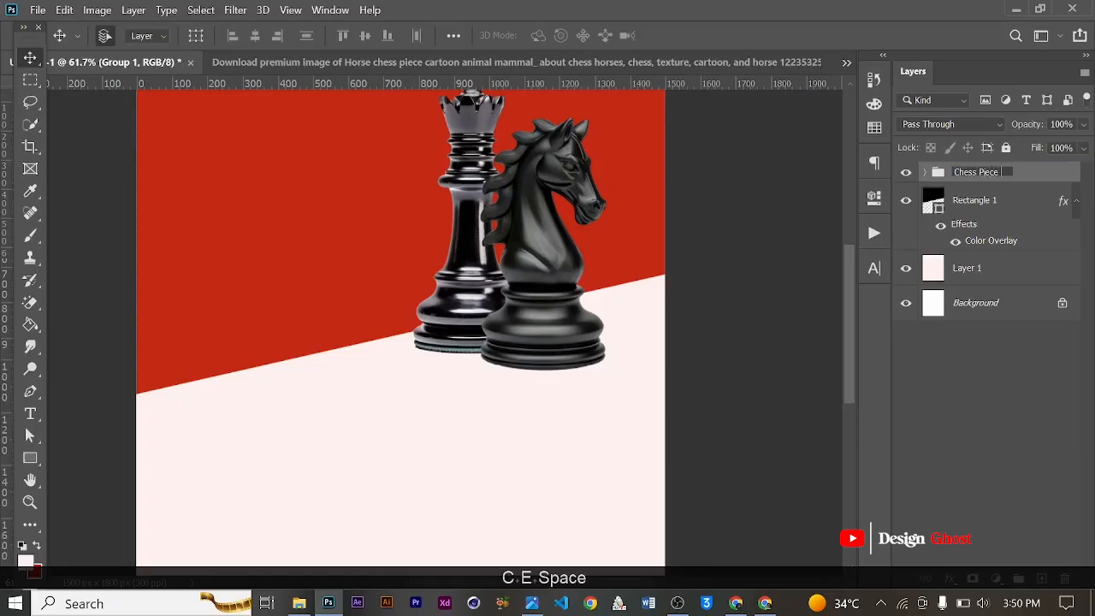
{"action": "type", "text": "e"}
{"action": "key", "text": "Return"}
- Nudge the Chess Piece group slightly left into position on the poster
{"action": "scroll", "coordinate": [514, 313], "scroll_direction": "down", "scroll_amount": 3}
{"action": "scroll", "coordinate": [606, 316], "scroll_direction": "up", "scroll_amount": 3}
{"action": "scroll", "coordinate": [554, 321], "scroll_direction": "down", "scroll_amount": 4}
{"action": "key", "text": "Left"}
{"action": "scroll", "coordinate": [552, 359], "scroll_direction": "down", "scroll_amount": 2}
{"action": "key", "text": "Left"}
{"action": "key", "text": "Left"}
{"action": "key", "text": "Left"}
{"action": "key", "text": "Left"}
{"action": "key", "text": "Left"}
{"action": "key", "text": "Left"}
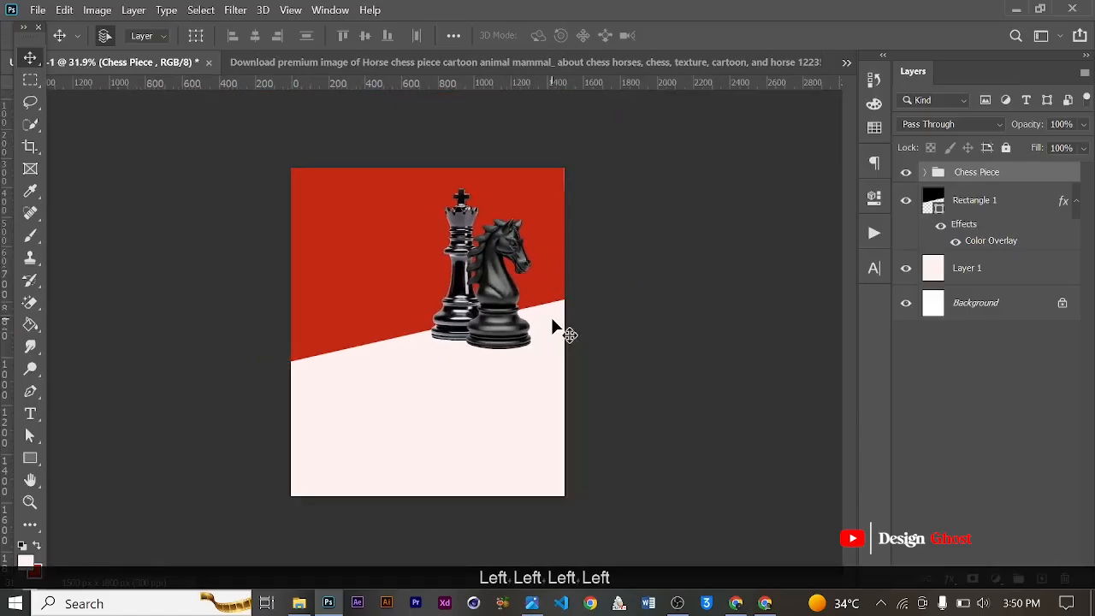
{"action": "key", "text": "Right"}
{"action": "key", "text": "Right"}
{"action": "key", "text": "Right"}
{"action": "key", "text": "Right"}
{"action": "scroll", "coordinate": [482, 298], "scroll_direction": "up", "scroll_amount": 1}
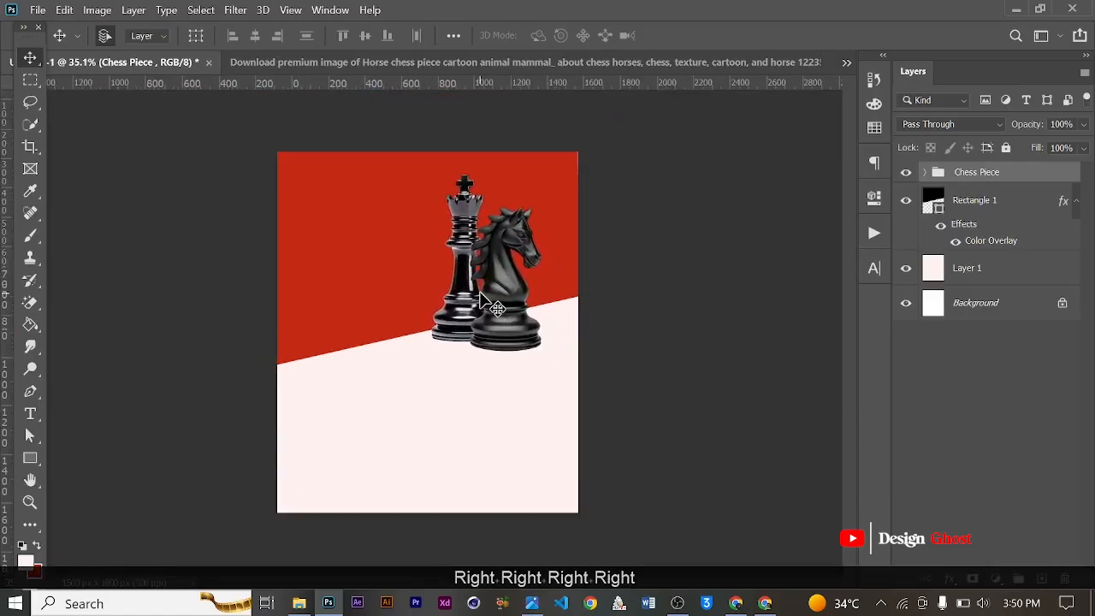
{"action": "key", "text": "Return"}
{"action": "key", "text": "ctrl+0"}
- Add a new empty layer to the poster document
{"action": "scroll", "coordinate": [492, 301], "scroll_direction": "up", "scroll_amount": 6}
{"action": "key", "text": "space"}
{"action": "left_click_drag", "start_coordinate": [506, 301], "coordinate": [533, 288]}
{"action": "scroll", "coordinate": [539, 282], "scroll_direction": "down", "scroll_amount": 2}
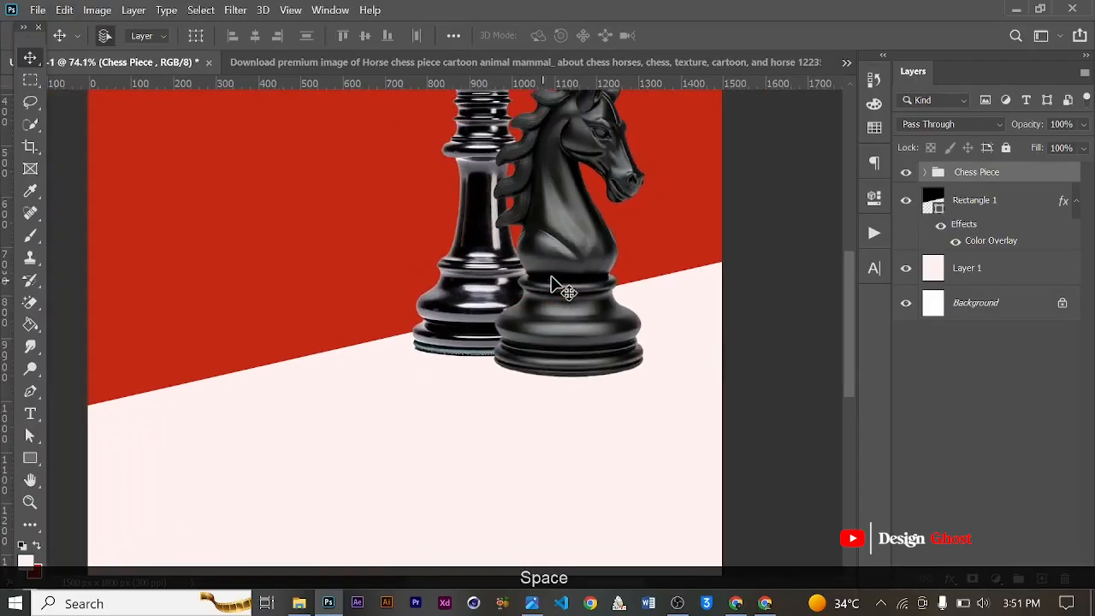
{"action": "left_click", "coordinate": [1040, 580]}
- Move the new layer below the Chess Piece group and choose a flattened Soft Round brush
{"action": "key", "text": "ctrl+bracketleft"}
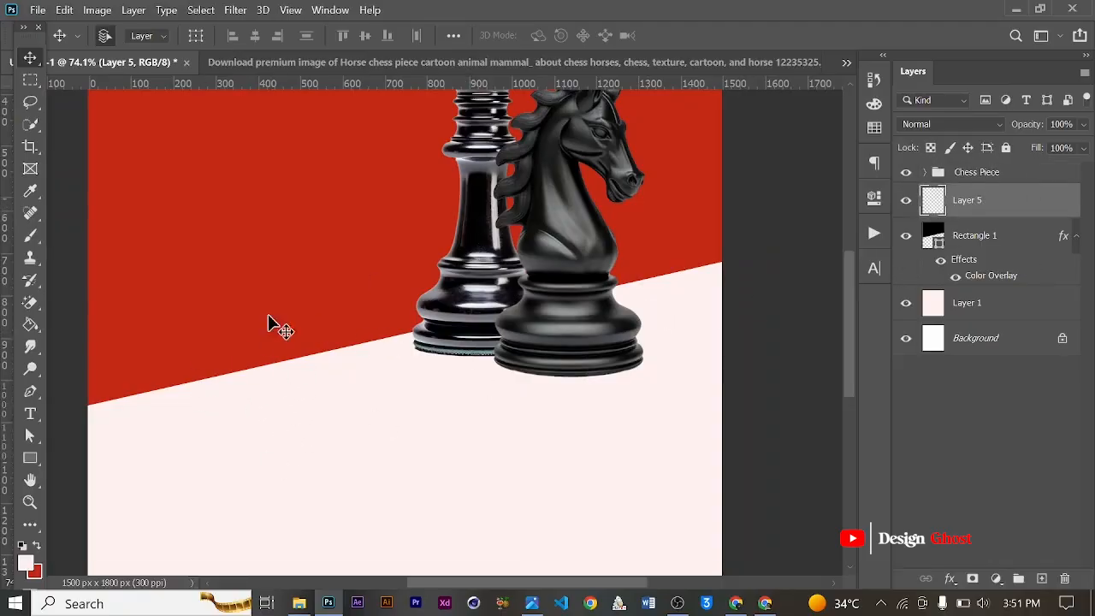
{"action": "key", "text": "b"}
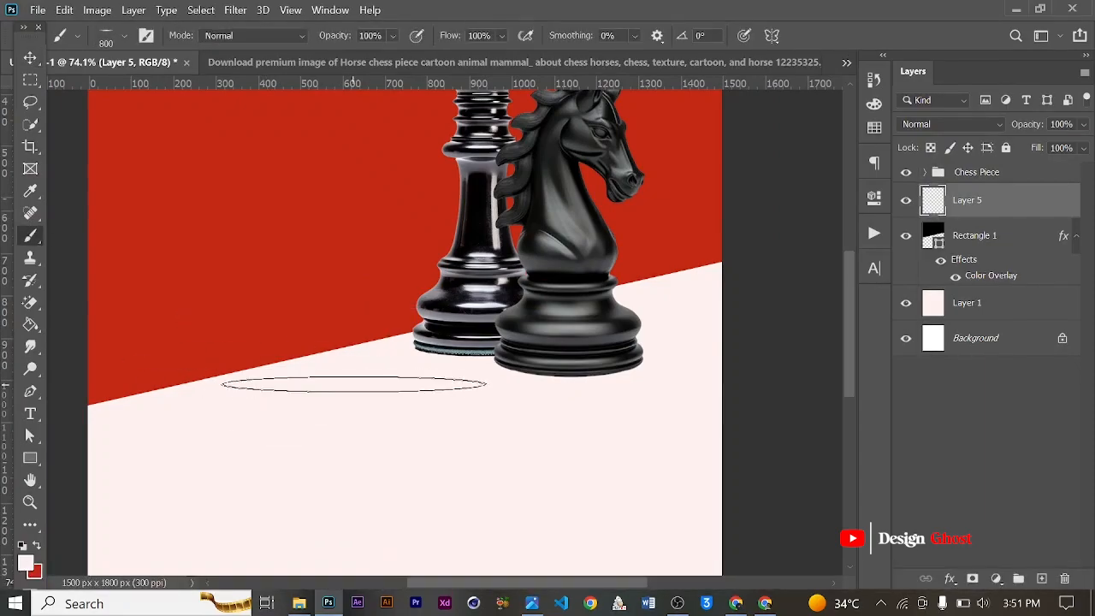
{"action": "right_click", "coordinate": [370, 373]}
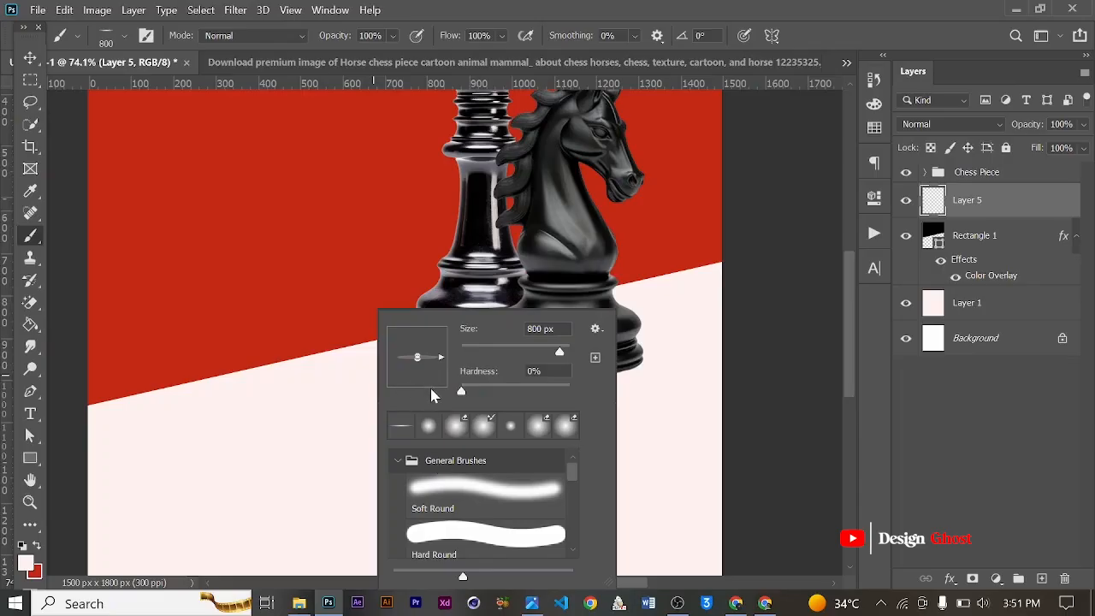
{"action": "left_click", "coordinate": [448, 489]}
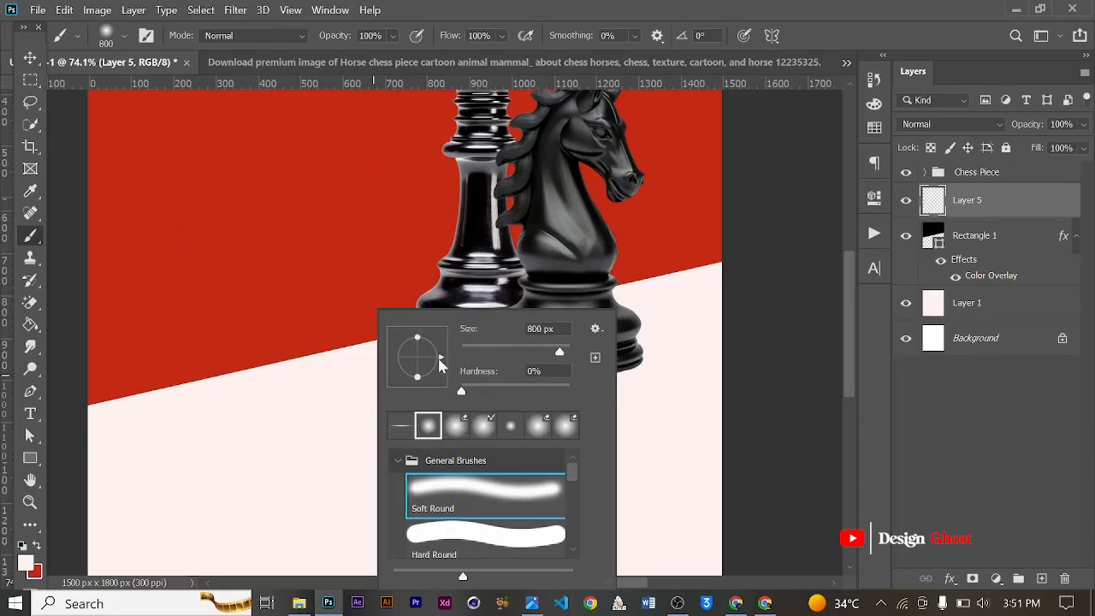
{"action": "left_click_drag", "start_coordinate": [417, 338], "coordinate": [416, 359]}
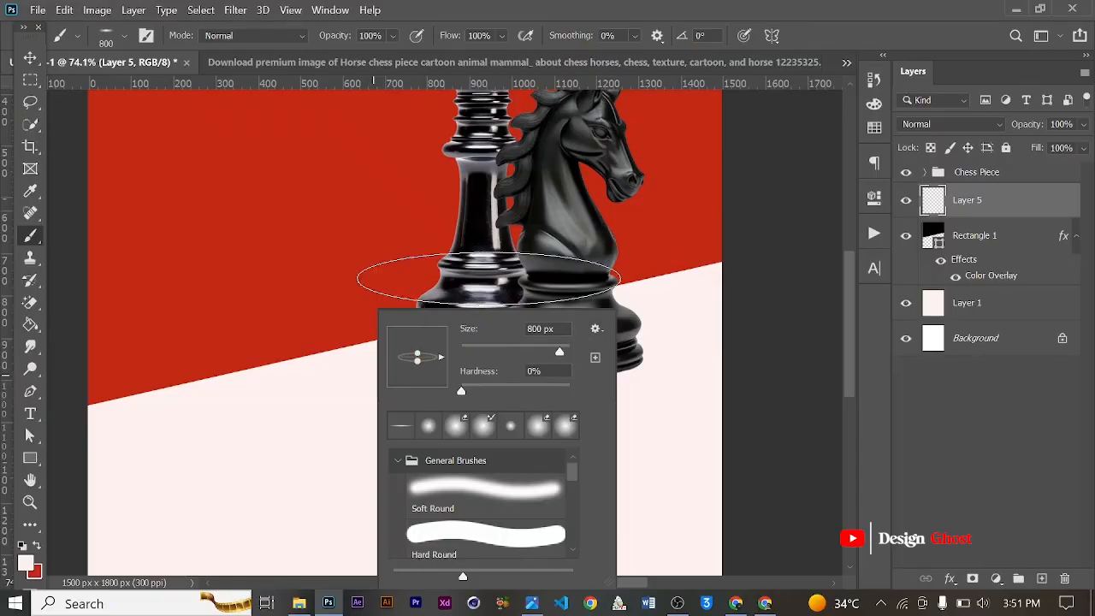
{"action": "left_click", "coordinate": [30, 58]}
- Set the soft oval brush size to 500 px
{"action": "scroll", "coordinate": [505, 300], "scroll_direction": "down", "scroll_amount": 3}
{"action": "scroll", "coordinate": [505, 301], "scroll_direction": "up", "scroll_amount": 3}
{"action": "key", "text": "Return"}
{"action": "key", "text": "ctrl+0"}
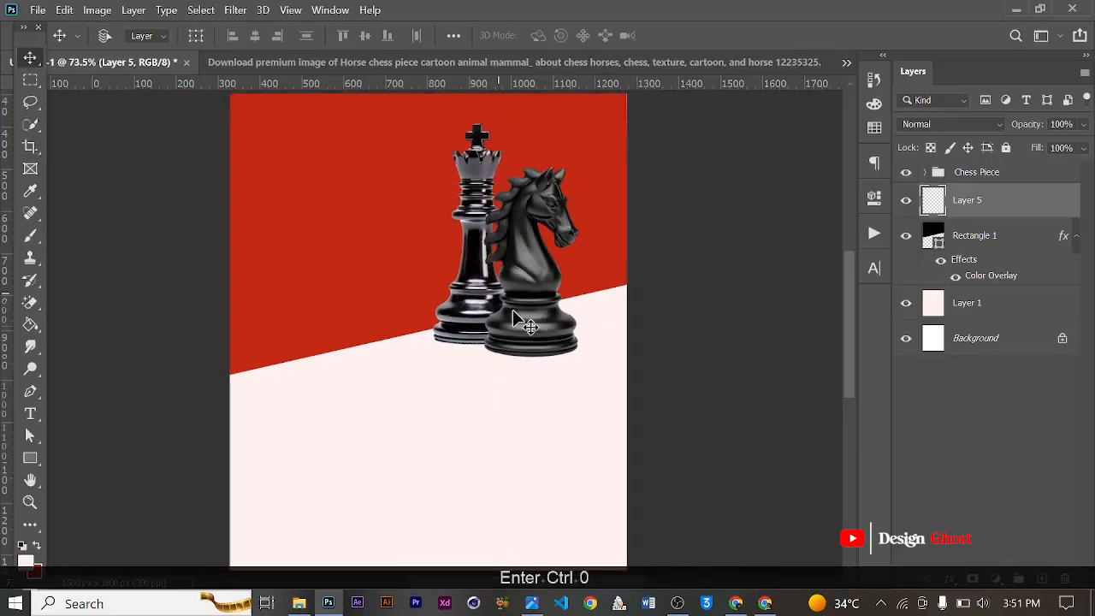
{"action": "scroll", "coordinate": [556, 411], "scroll_direction": "up", "scroll_amount": 5}
{"action": "key", "text": "b"}
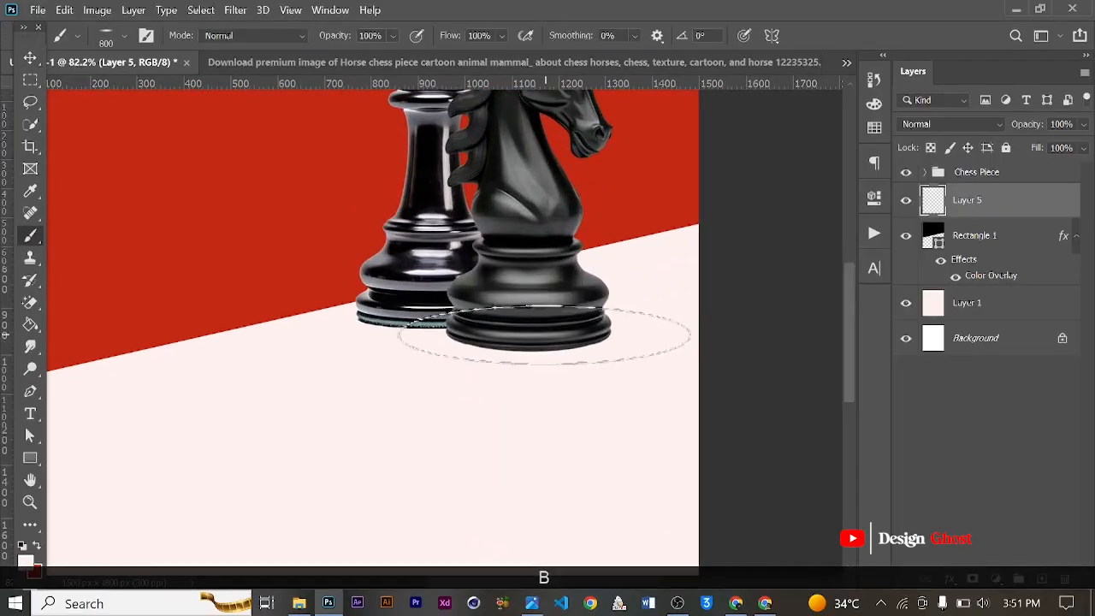
{"action": "key", "text": "bracketleft"}
{"action": "key", "text": "bracketleft"}
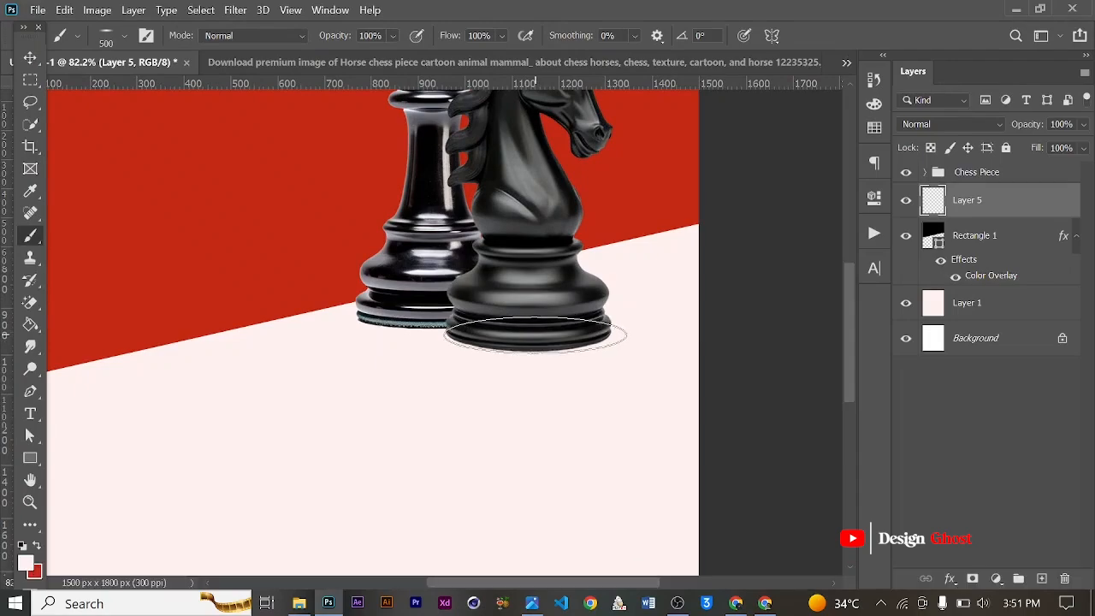
{"action": "key", "text": "bracketright"}
{"action": "key", "text": "bracketleft"}
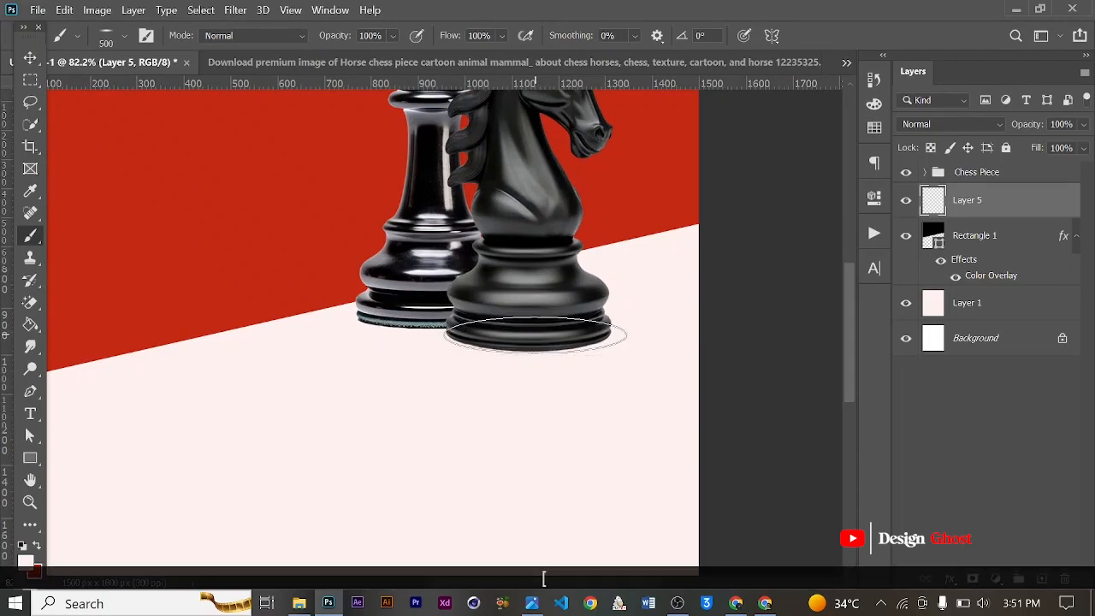
- Paint a soft black shadow under the knight's base on Layer 5
{"action": "left_click", "coordinate": [25, 563]}
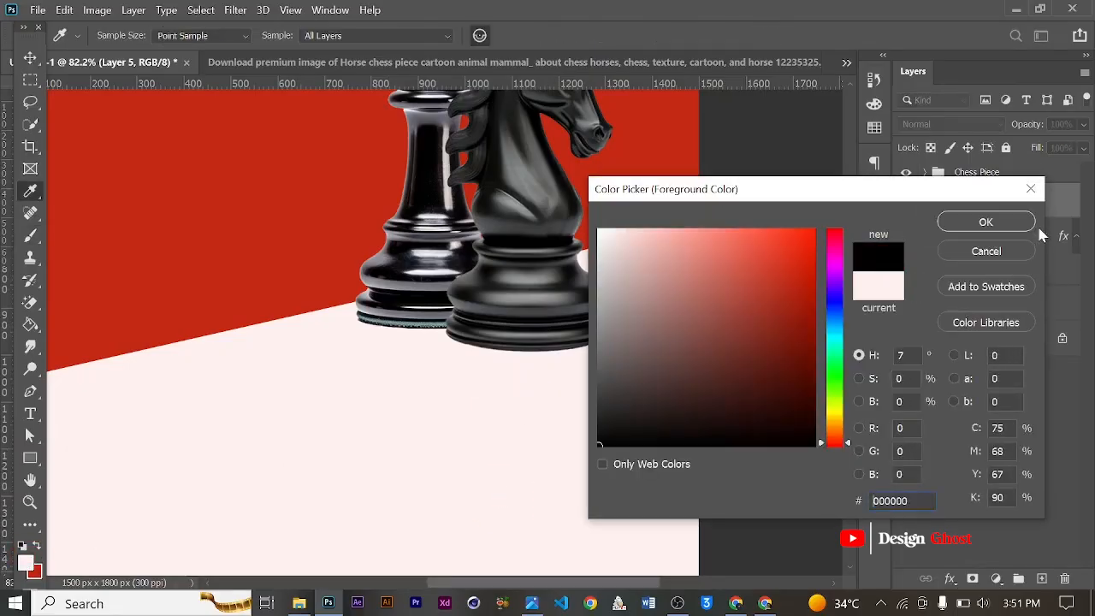
{"action": "key", "text": "Escape"}
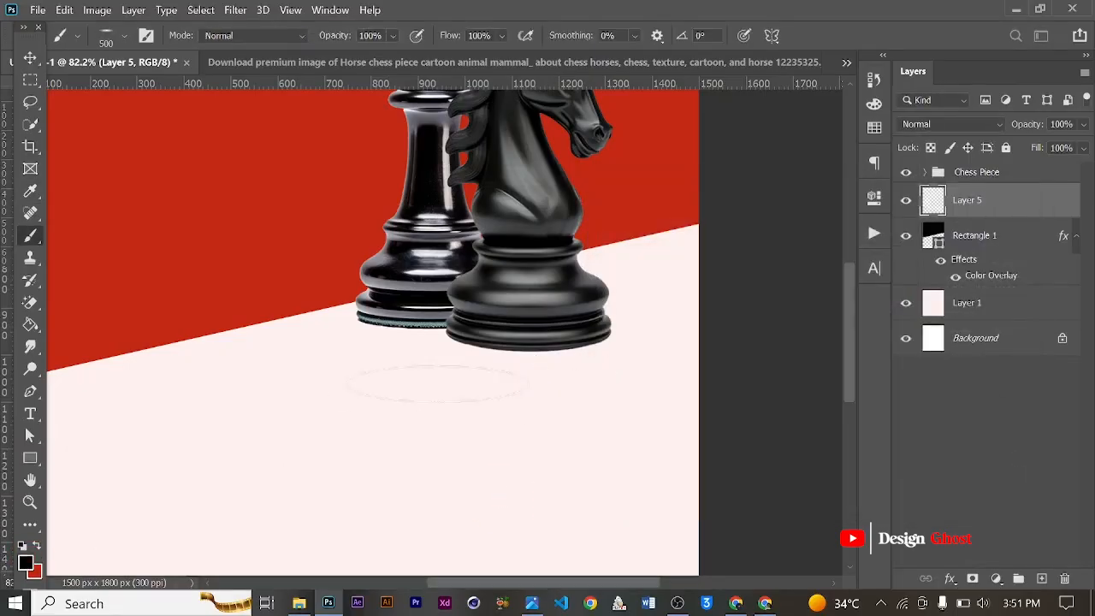
{"action": "key", "text": "b"}
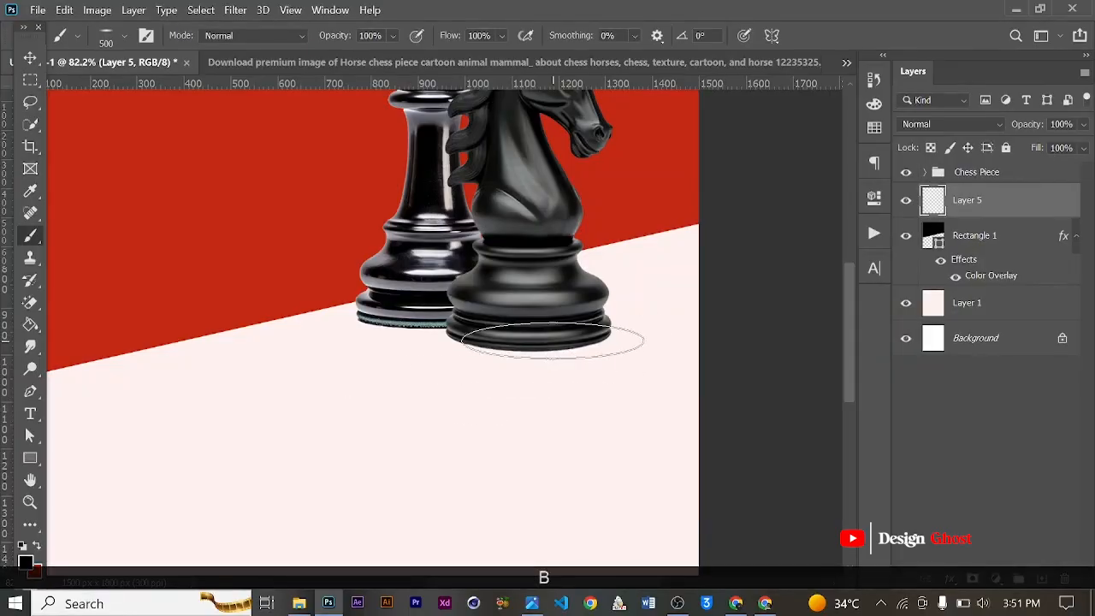
{"action": "left_click", "coordinate": [541, 335]}
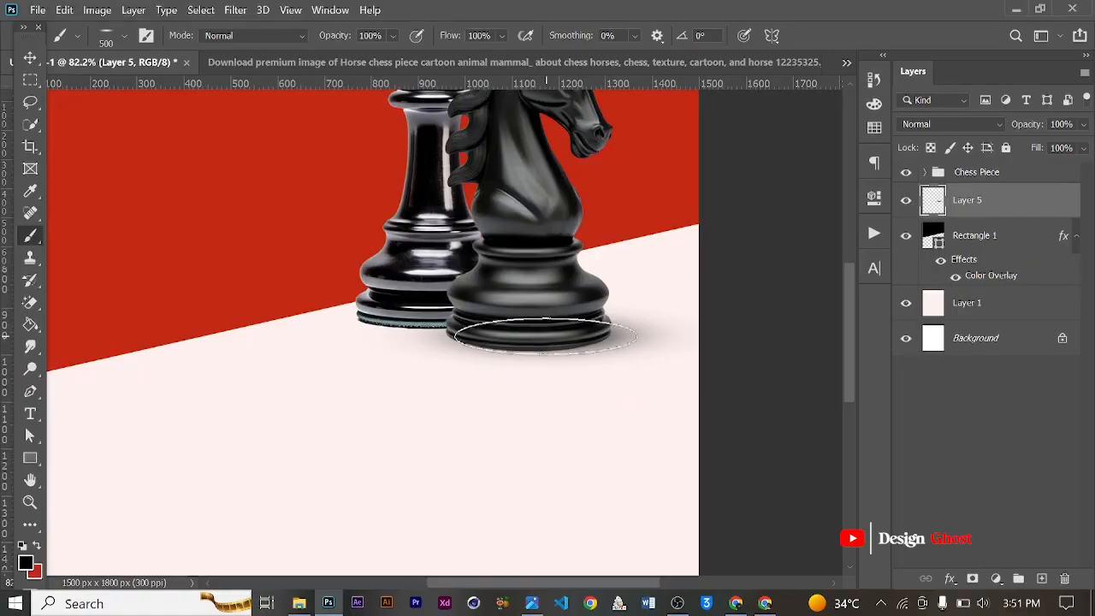
{"action": "key", "text": "ctrl"}
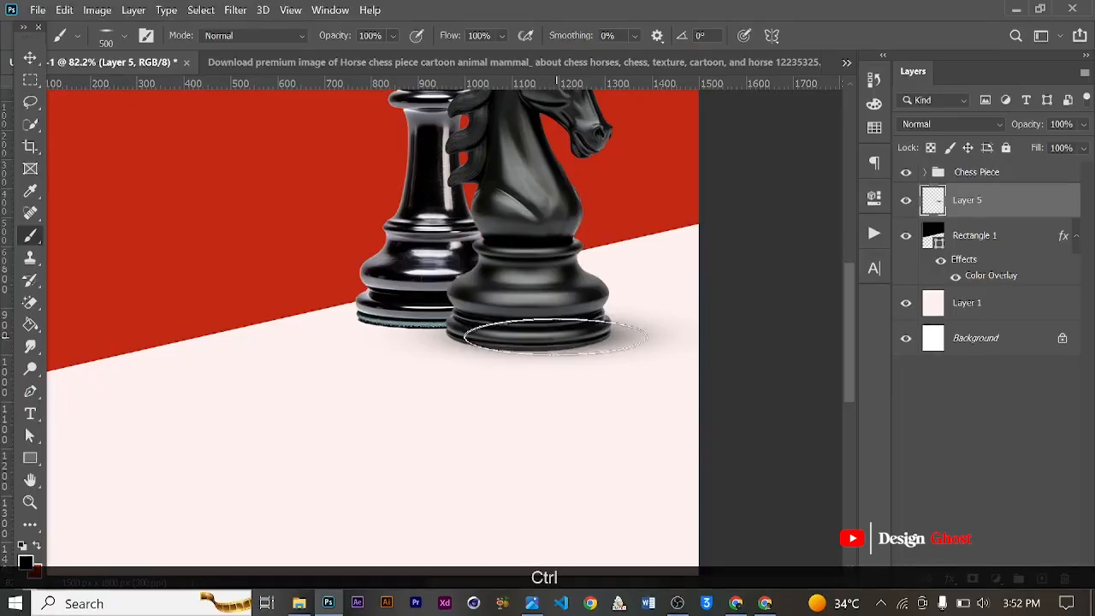
{"action": "left_click", "coordinate": [548, 333]}
{"action": "scroll", "coordinate": [581, 413], "scroll_direction": "down", "scroll_amount": 3}
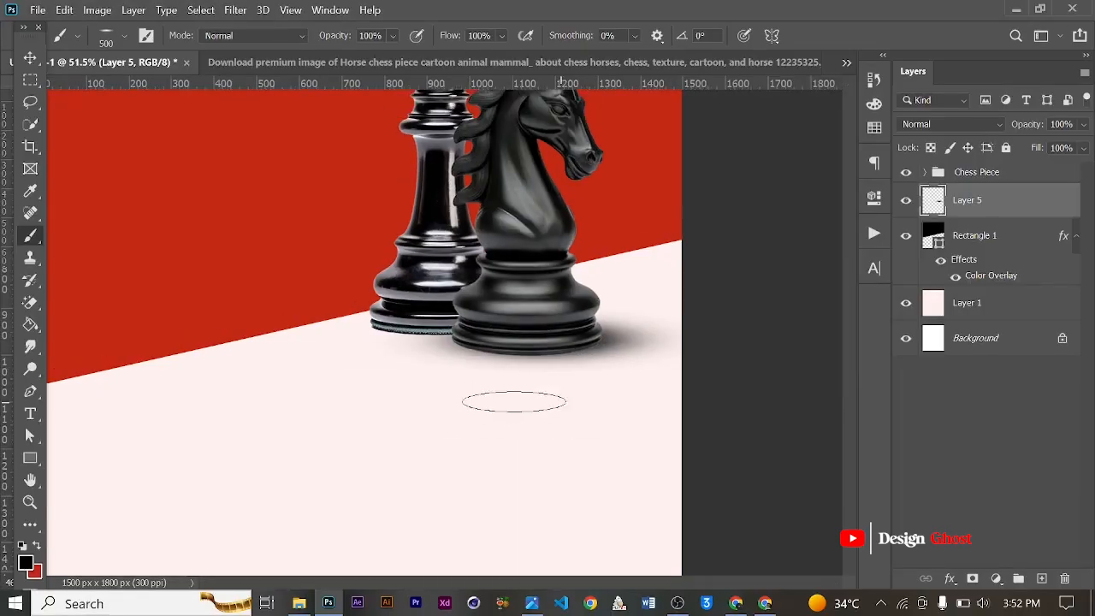
{"action": "key", "text": "ctrl+minus"}
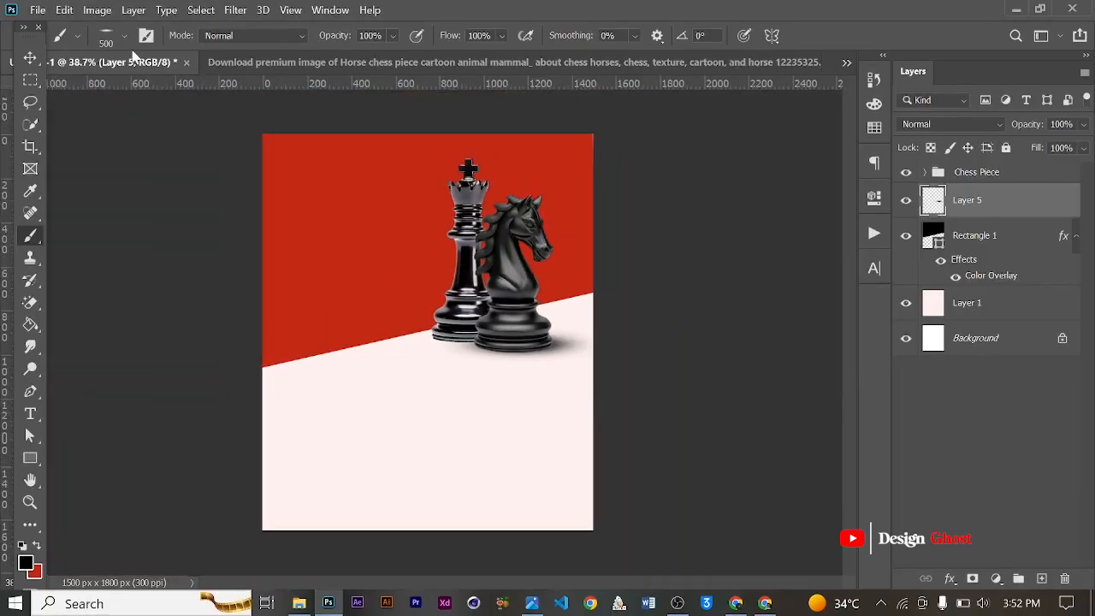
{"action": "left_click", "coordinate": [30, 58]}
{"action": "scroll", "coordinate": [469, 351], "scroll_direction": "up", "scroll_amount": 6}
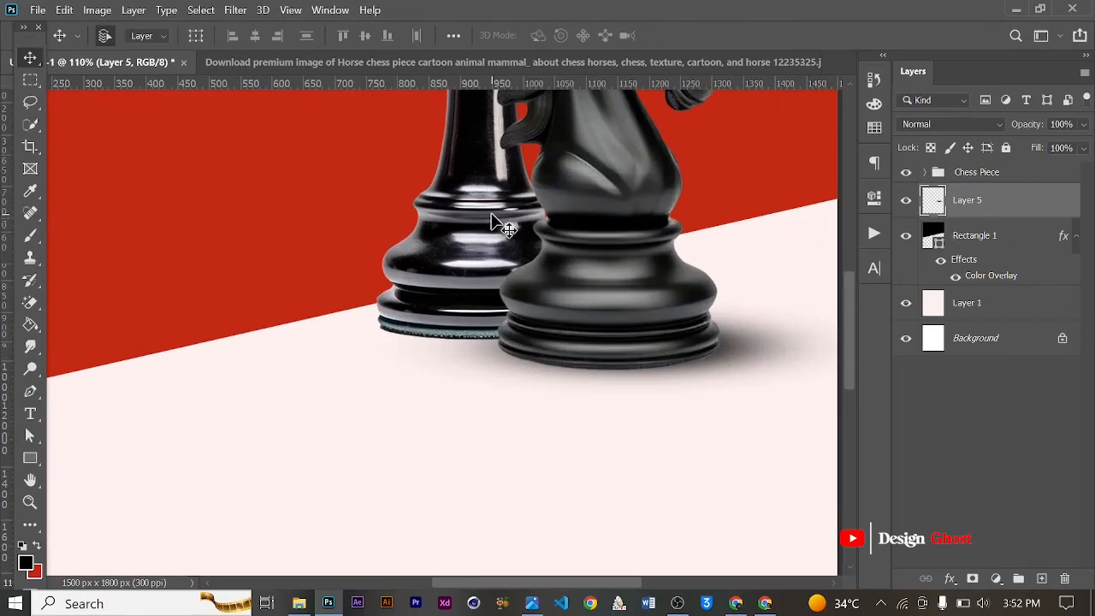
{"action": "scroll", "coordinate": [482, 291], "scroll_direction": "down", "scroll_amount": 1}
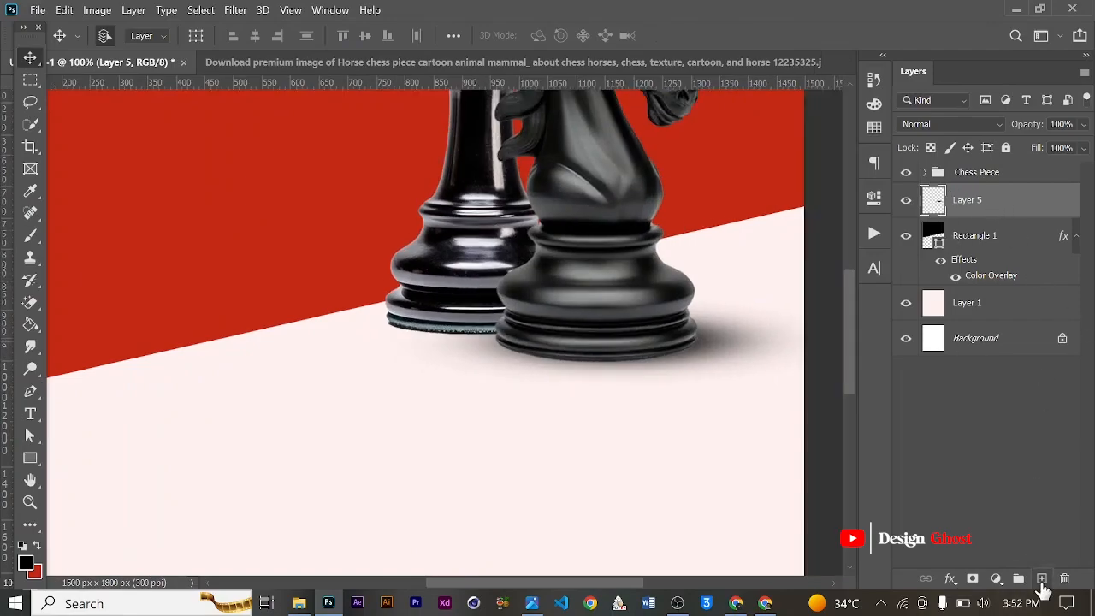
- Create Layer 6 and brush a soft dark shadow under the king's base
{"action": "left_click", "coordinate": [1042, 579]}
{"action": "scroll", "coordinate": [446, 337], "scroll_direction": "up", "scroll_amount": 3}
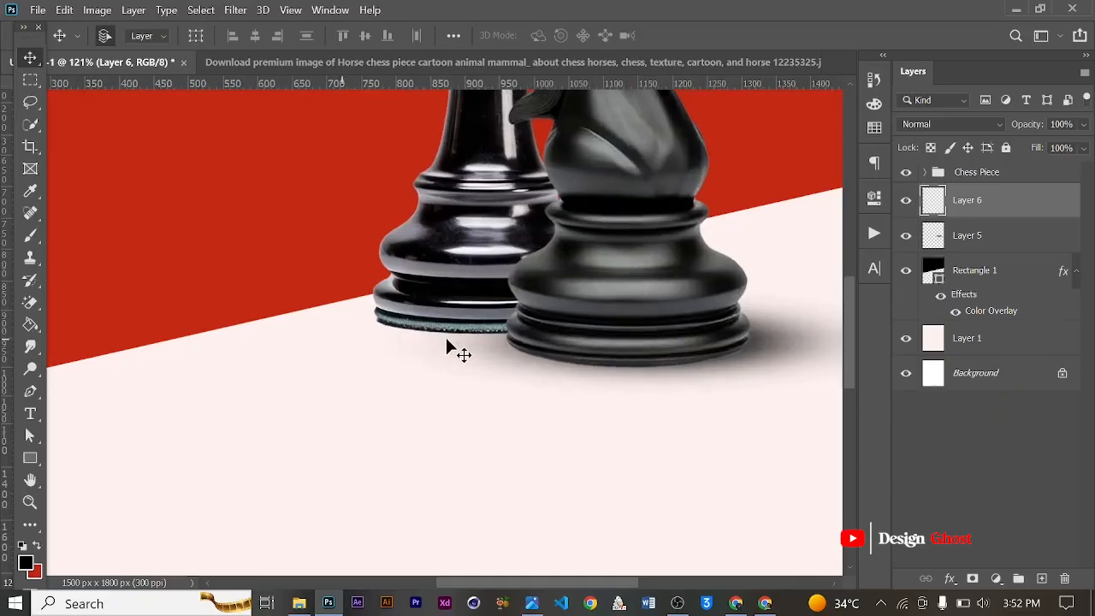
{"action": "key", "text": "b"}
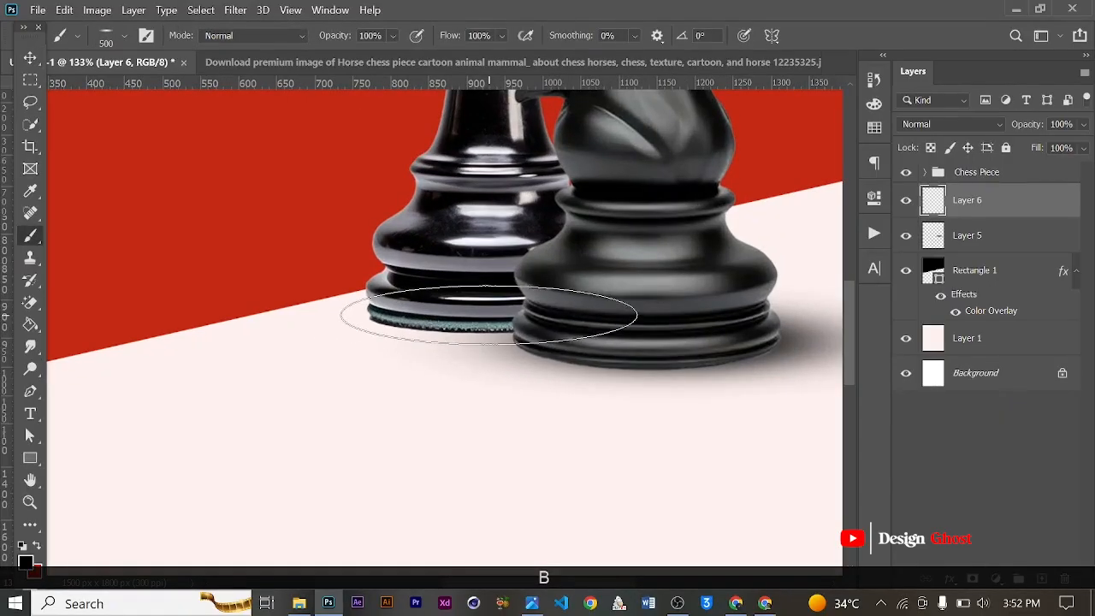
{"action": "left_click", "coordinate": [490, 313]}
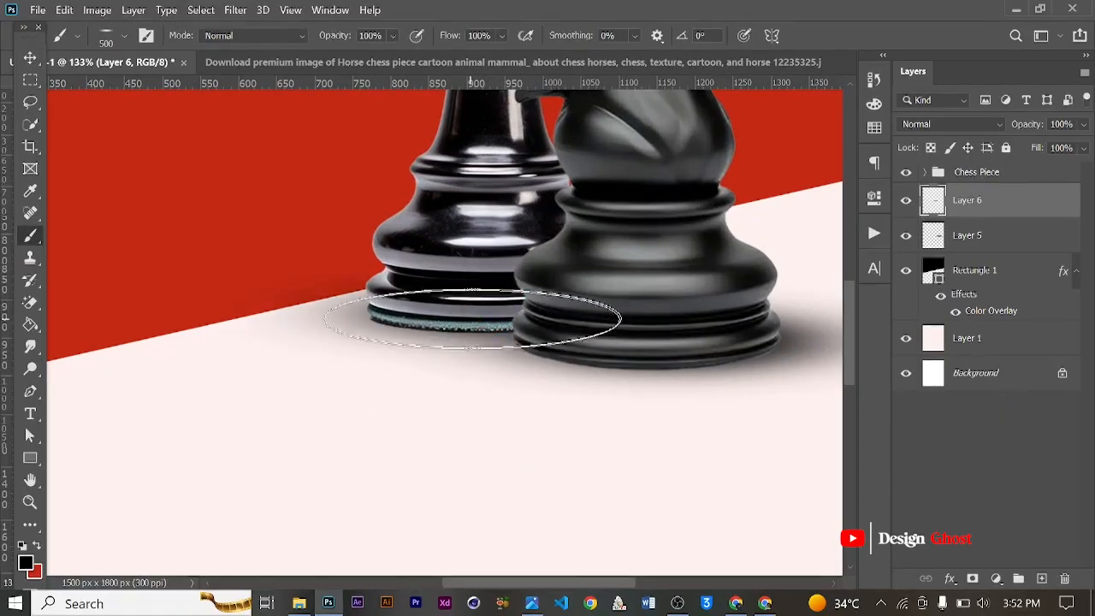
{"action": "left_click", "coordinate": [495, 312]}
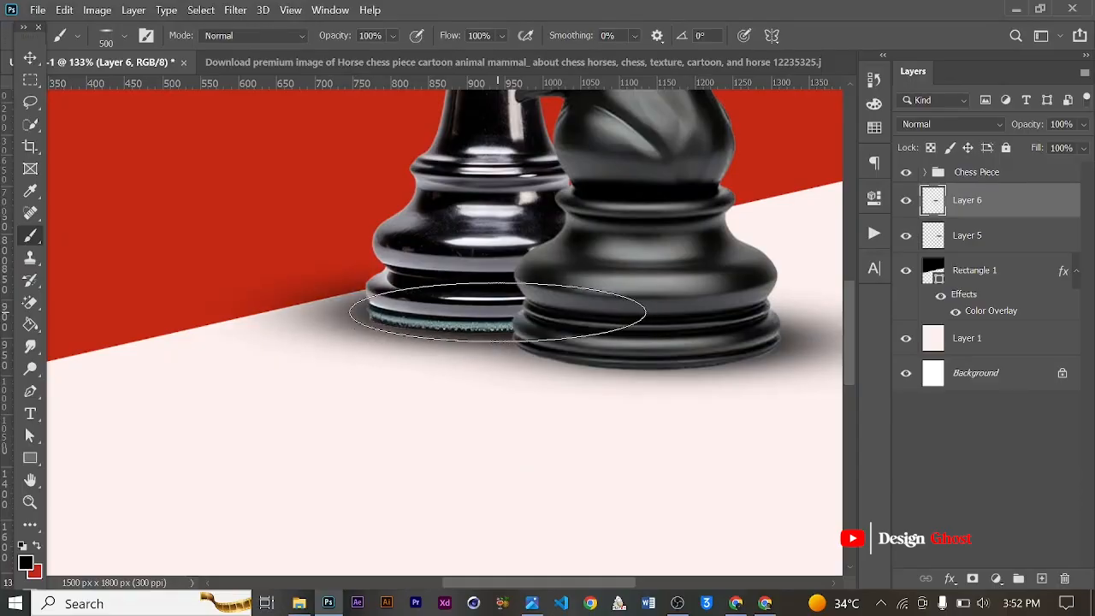
{"action": "scroll", "coordinate": [353, 209], "scroll_direction": "down", "scroll_amount": 5}
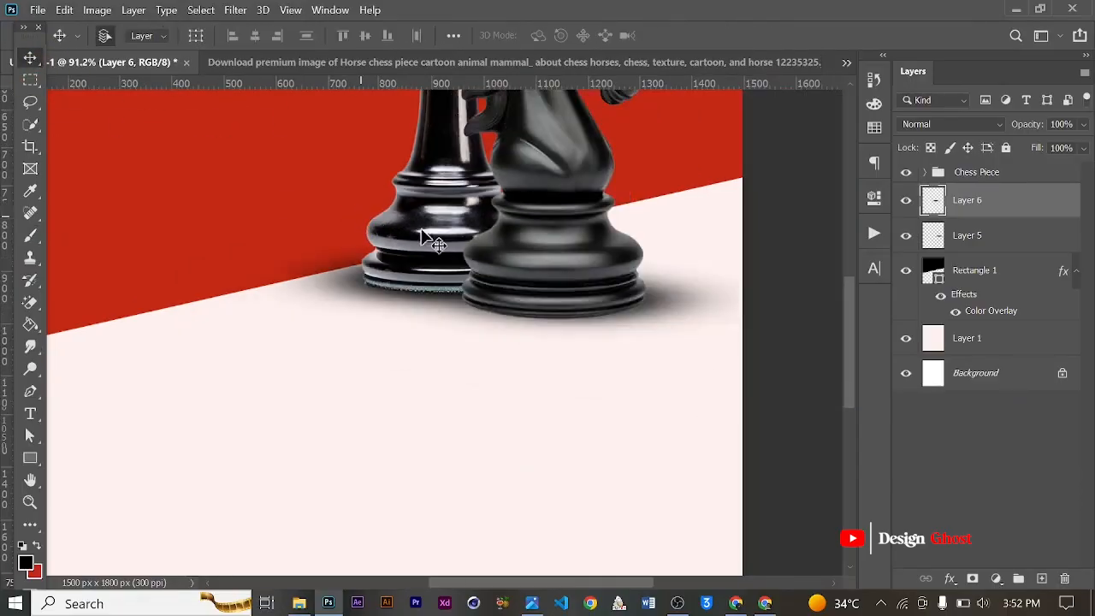
- Squash the king's shadow to about 78% height and nudge it up against the piece
{"action": "key", "text": "ctrl+t"}
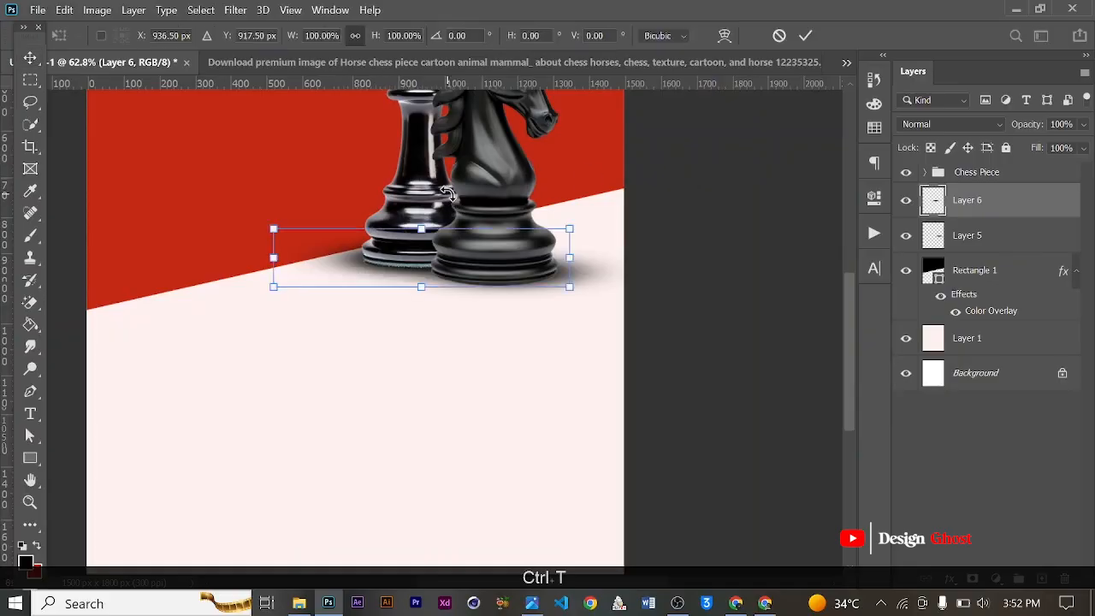
{"action": "scroll", "coordinate": [447, 197], "scroll_direction": "up", "scroll_amount": 2}
{"action": "left_click_drag", "start_coordinate": [411, 246], "coordinate": [412, 263]}
{"action": "left_click", "coordinate": [805, 36]}
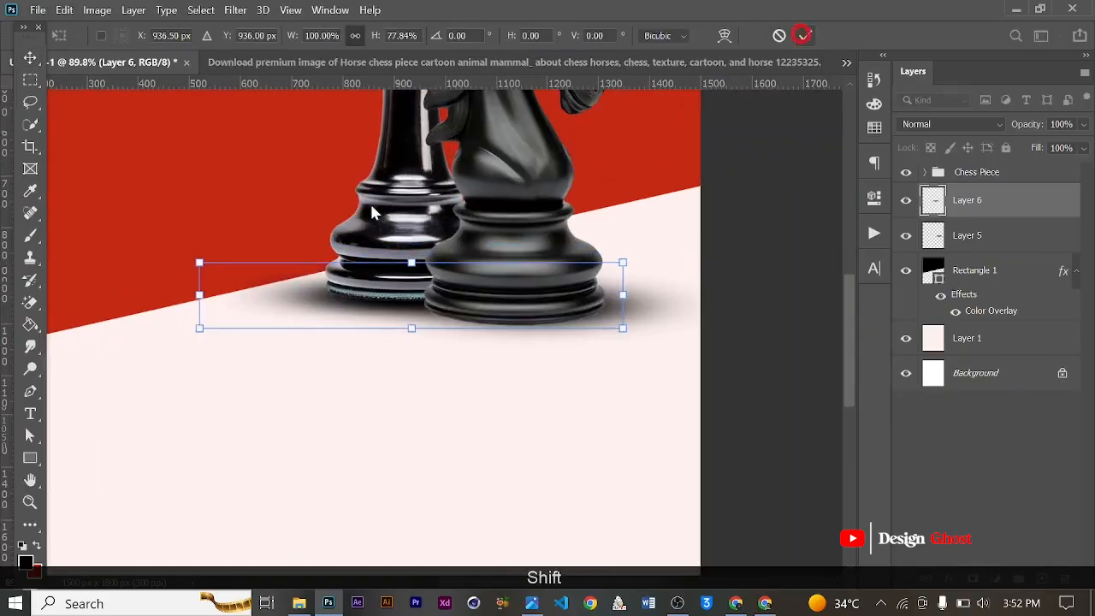
{"action": "key", "text": "Up"}
{"action": "scroll", "coordinate": [304, 232], "scroll_direction": "down", "scroll_amount": 1}
{"action": "key", "text": "Up"}
{"action": "key", "text": "Up"}
{"action": "key", "text": "Up"}
{"action": "key", "text": "Up"}
{"action": "key", "text": "Up"}
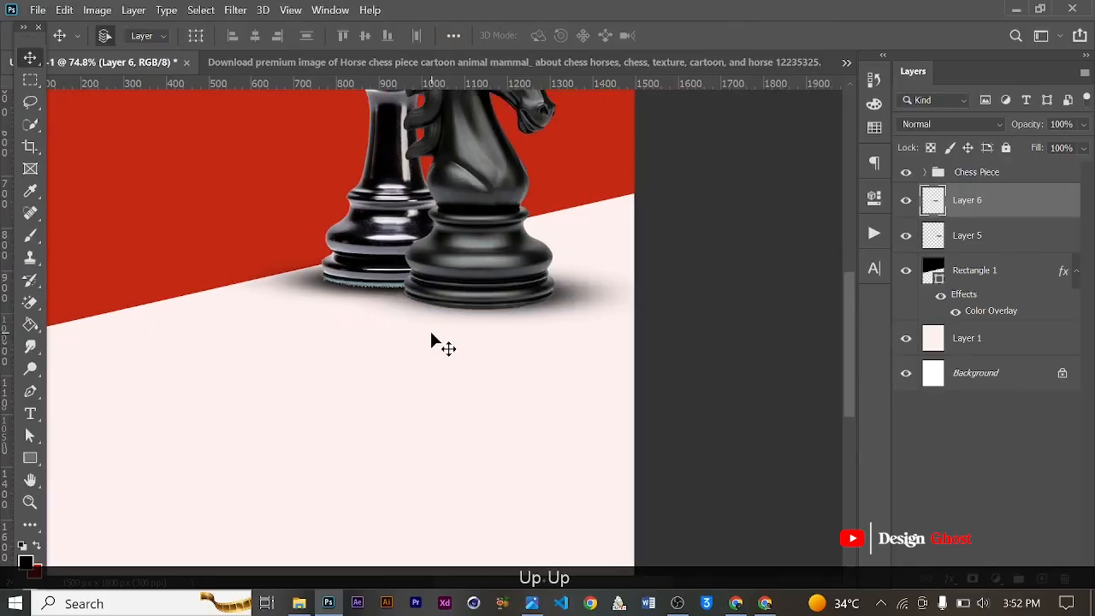
{"action": "key", "text": "Right"}
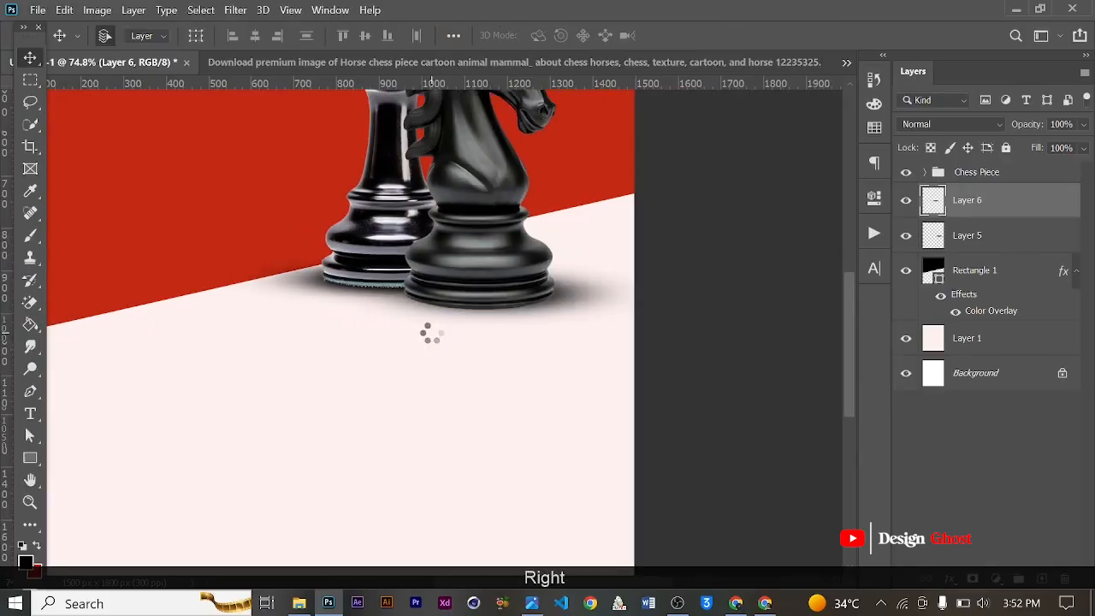
{"action": "key", "text": "Return"}
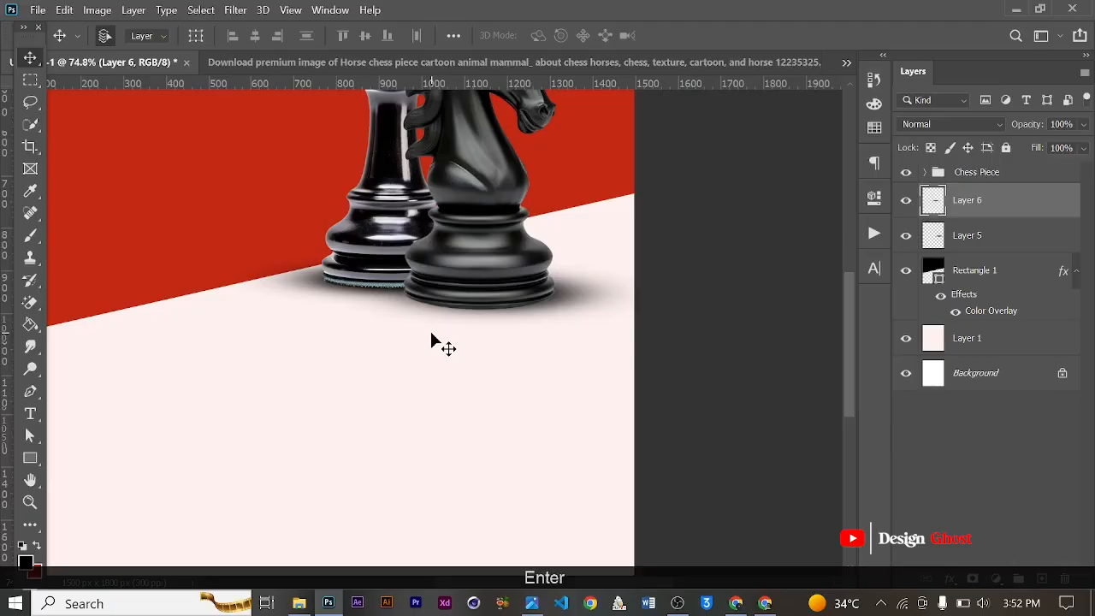
{"action": "key", "text": "ctrl+0"}
- Squash the knight's shadow on Layer 5 to about 83% height and nudge it up
{"action": "left_click", "coordinate": [975, 233]}
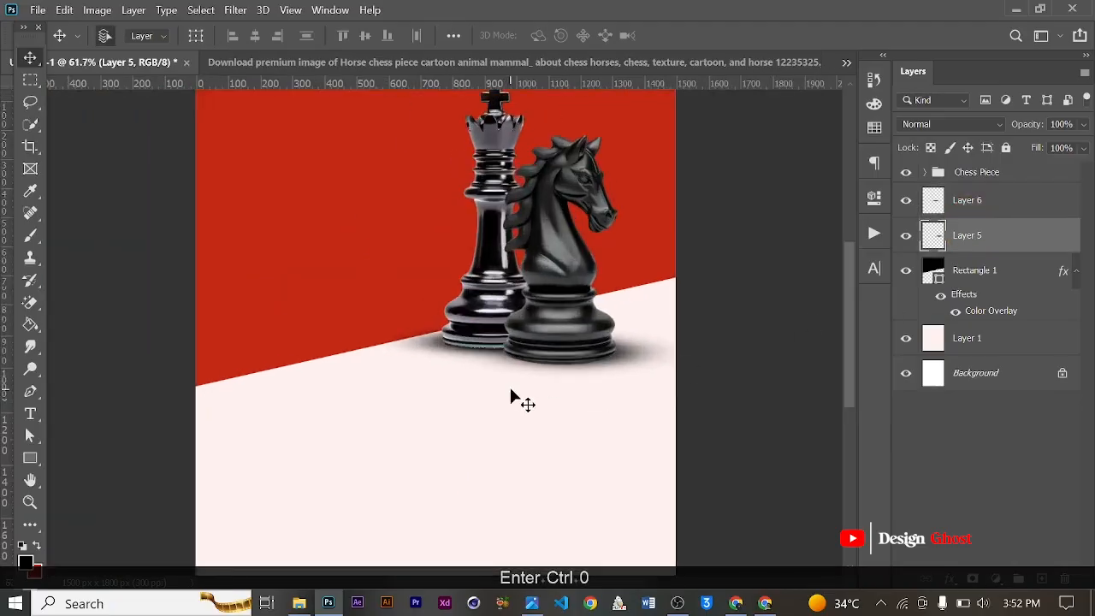
{"action": "scroll", "coordinate": [509, 385], "scroll_direction": "up", "scroll_amount": 3}
{"action": "key", "text": "ctrl+t"}
{"action": "scroll", "coordinate": [609, 292], "scroll_direction": "up", "scroll_amount": 2}
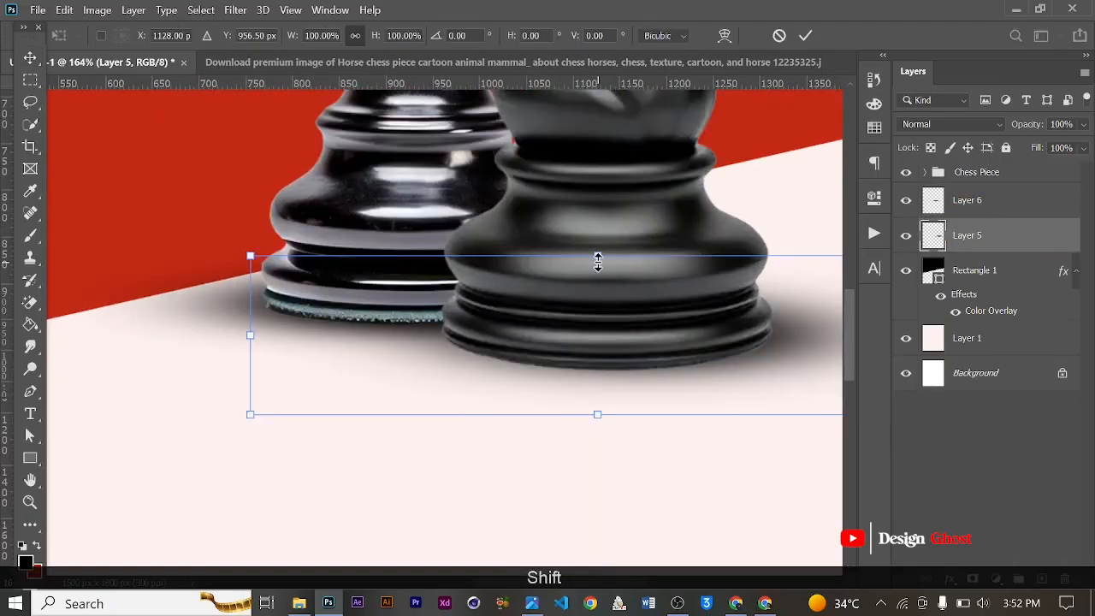
{"action": "left_click_drag", "start_coordinate": [599, 256], "coordinate": [599, 281]}
{"action": "key", "text": "Return"}
{"action": "key", "text": "Up"}
{"action": "key", "text": "Up"}
{"action": "key", "text": "Up"}
{"action": "key", "text": "Up"}
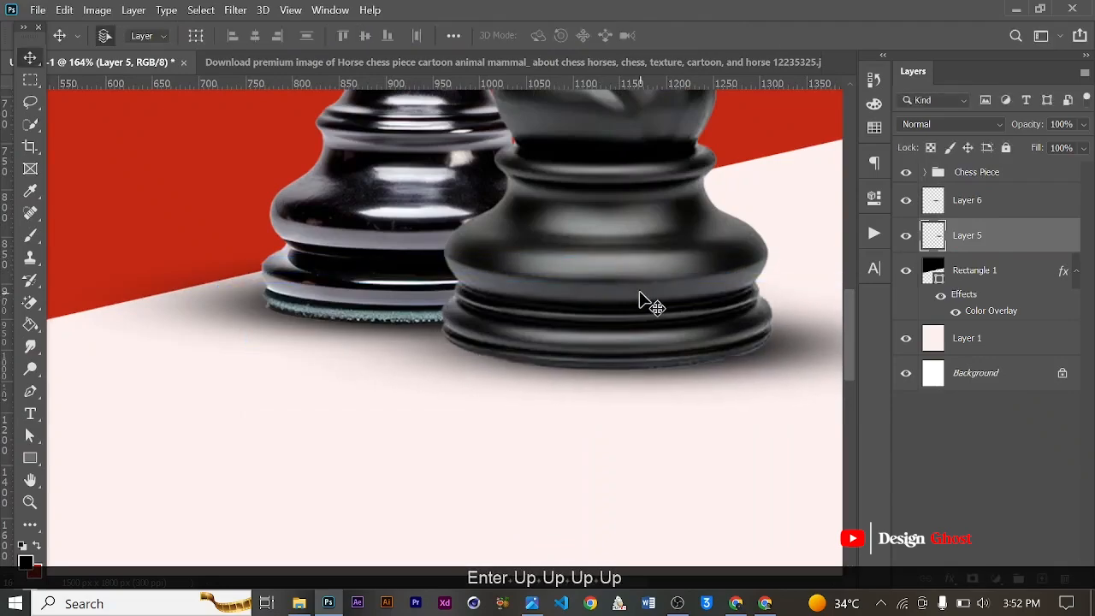
{"action": "scroll", "coordinate": [650, 303], "scroll_direction": "down", "scroll_amount": 3}
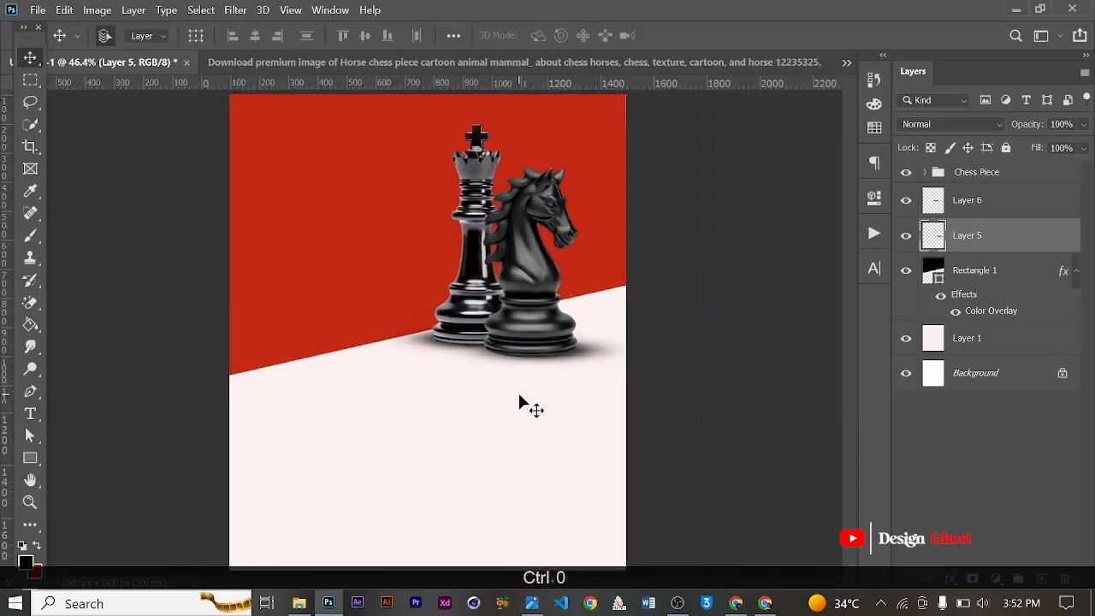
{"action": "scroll", "coordinate": [523, 402], "scroll_direction": "up", "scroll_amount": 3}
{"action": "scroll", "coordinate": [404, 315], "scroll_direction": "down", "scroll_amount": 1}
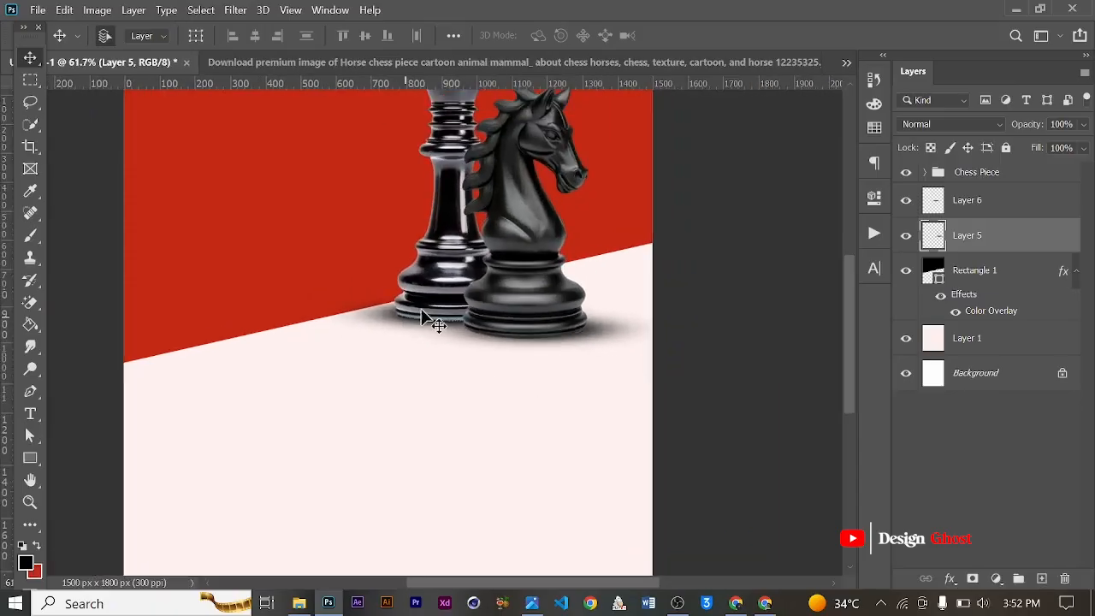
- Lower Layer 6's opacity to 68%
{"action": "left_click", "coordinate": [1011, 205]}
{"action": "left_click", "coordinate": [1082, 125]}
{"action": "left_click_drag", "start_coordinate": [1066, 149], "coordinate": [1059, 153]}
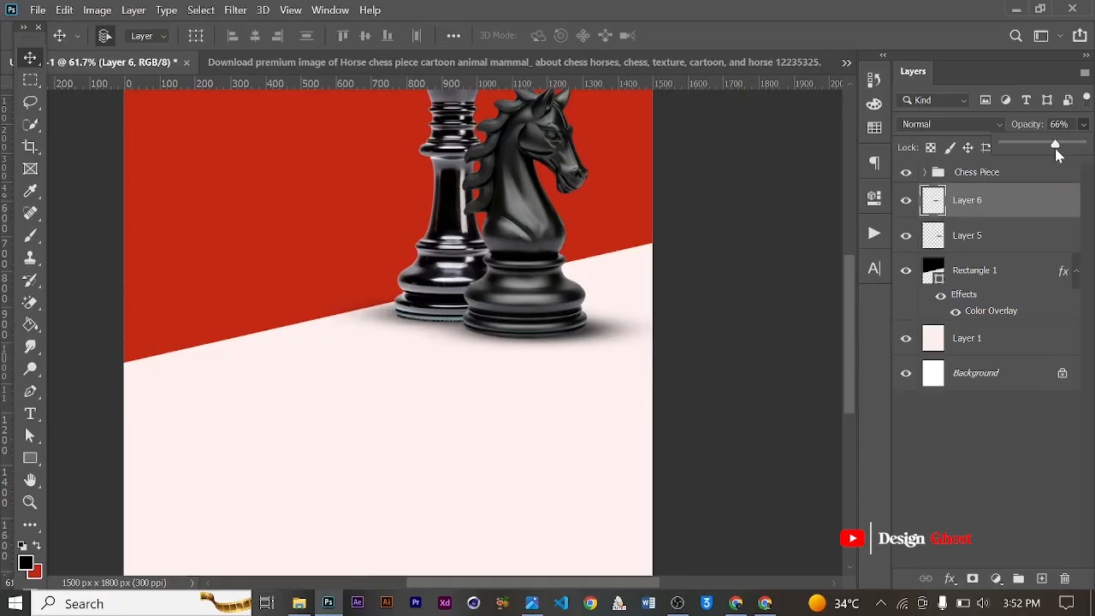
{"action": "key", "text": "Return"}
{"action": "key", "text": "ctrl+0"}
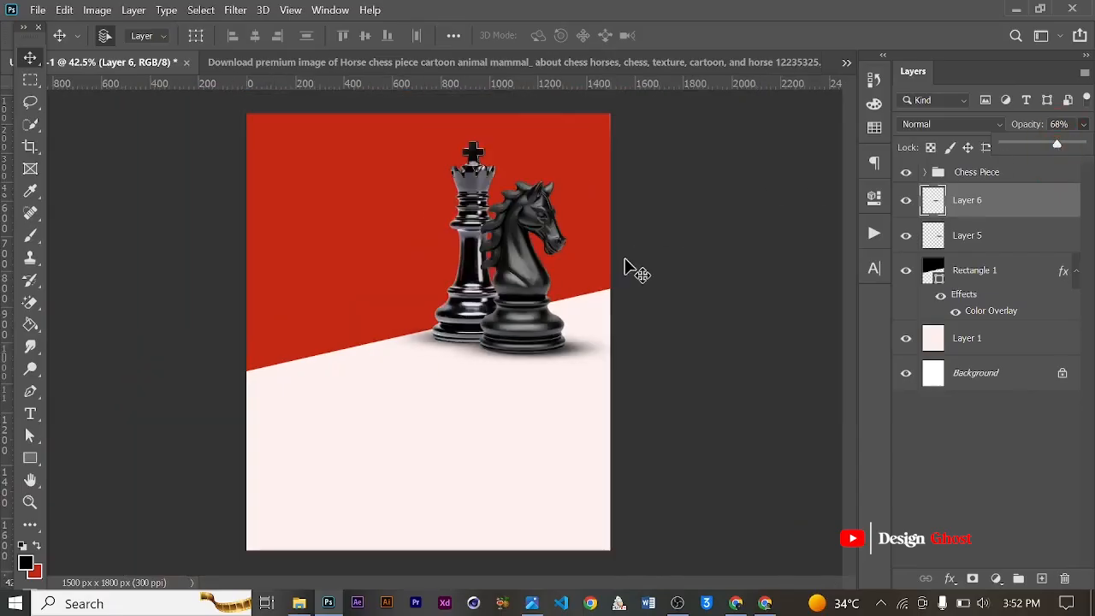
- Merge Layer 4 and the Download king layer into a new layer above Layer 6
{"action": "left_click", "coordinate": [924, 172]}
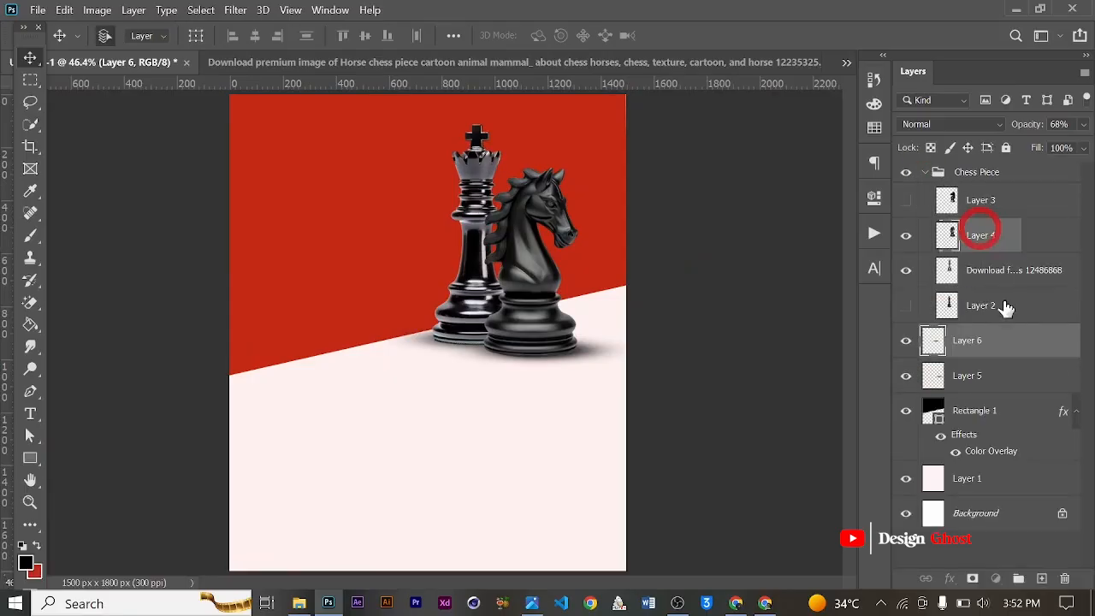
{"action": "left_click", "coordinate": [980, 234]}
{"action": "left_click", "coordinate": [998, 270], "text": "ctrl"}
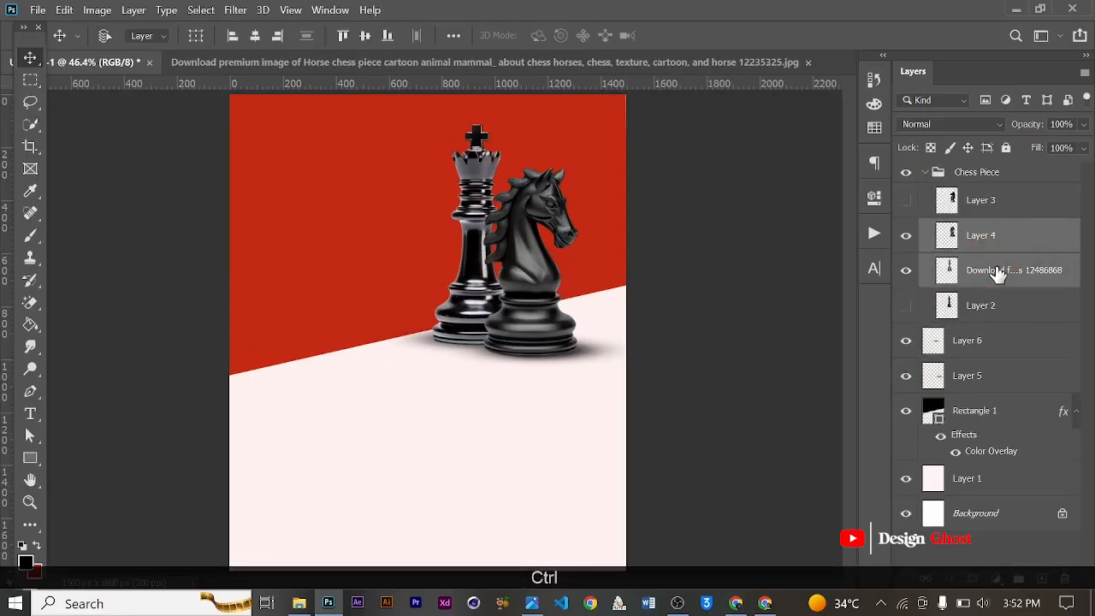
{"action": "key", "text": "ctrl+alt+e"}
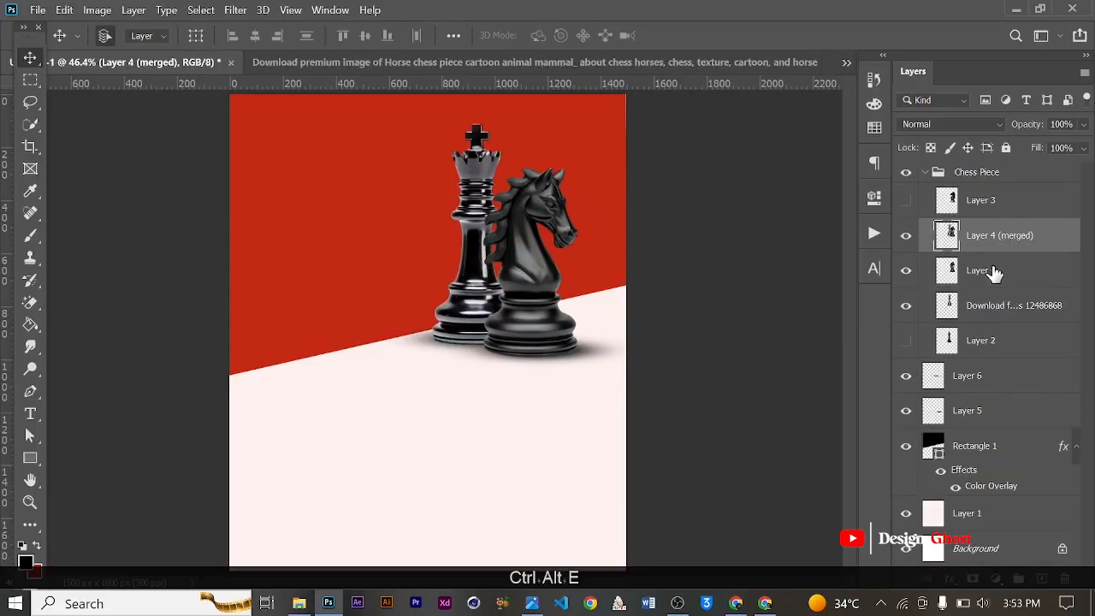
{"action": "left_click_drag", "start_coordinate": [992, 248], "coordinate": [988, 358]}
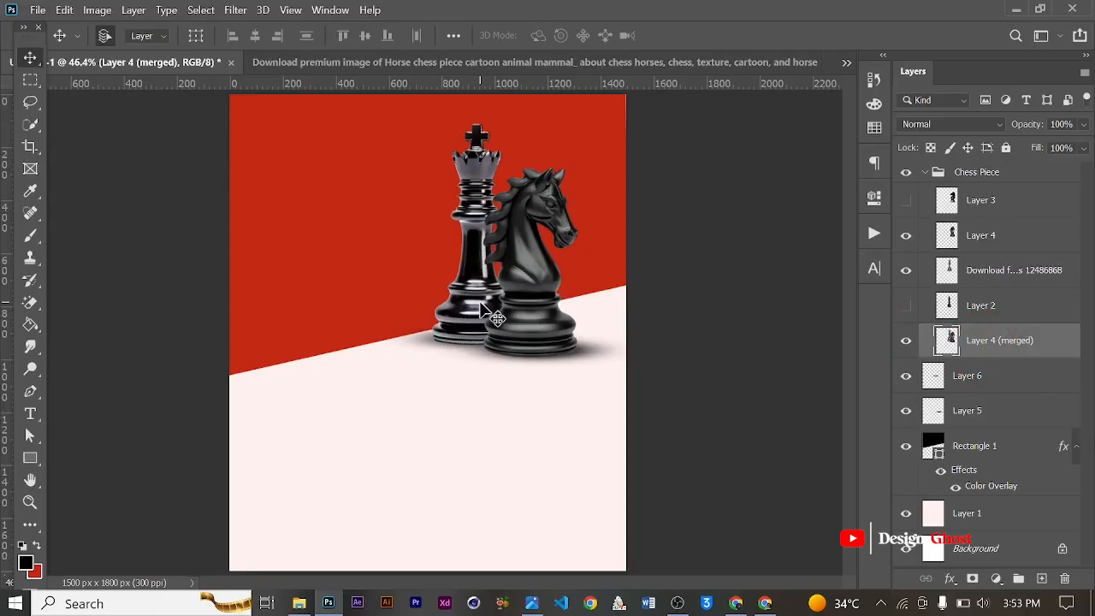
- Flip the merged copy vertically and move it directly beneath the pieces as a reflection
{"action": "left_click", "coordinate": [65, 11]}
{"action": "mouse_move", "coordinate": [195, 377]}
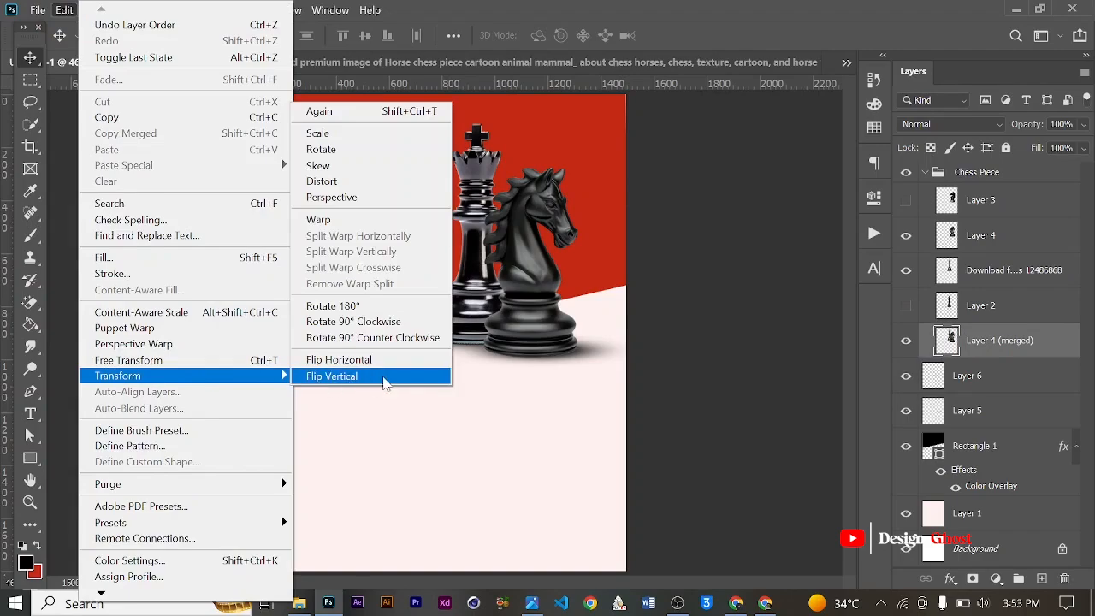
{"action": "left_click", "coordinate": [383, 377]}
{"action": "left_click_drag", "start_coordinate": [535, 160], "coordinate": [534, 342]}
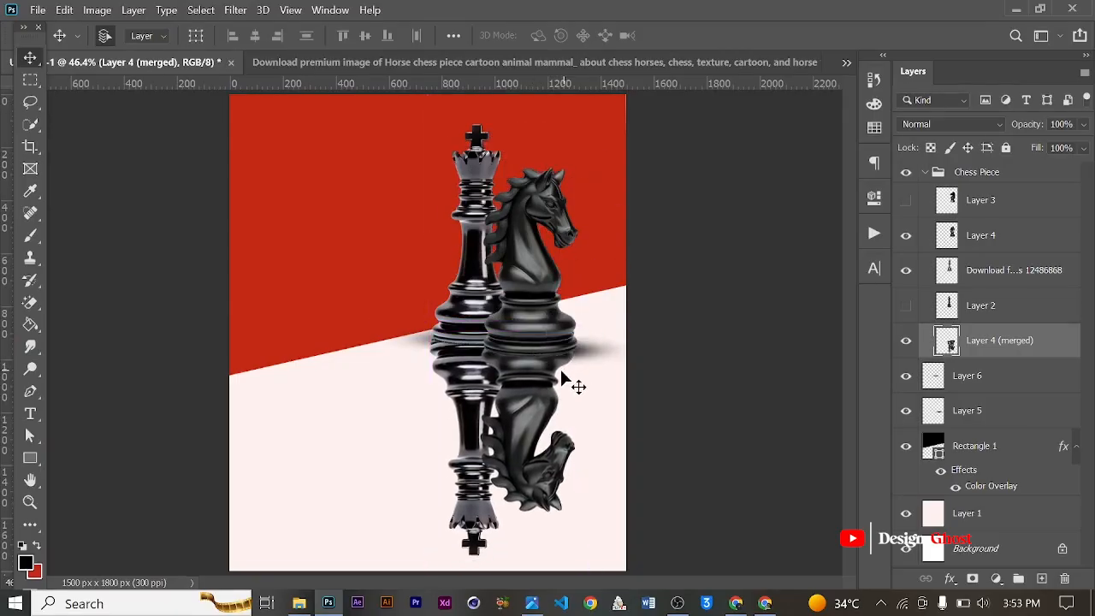
{"action": "scroll", "coordinate": [486, 387], "scroll_direction": "up", "scroll_amount": 5}
{"action": "scroll", "coordinate": [513, 398], "scroll_direction": "down", "scroll_amount": 4}
{"action": "left_click_drag", "start_coordinate": [524, 399], "coordinate": [524, 390]}
{"action": "scroll", "coordinate": [523, 391], "scroll_direction": "down", "scroll_amount": 2}
{"action": "key", "text": "ctrl+0"}
{"action": "scroll", "coordinate": [503, 396], "scroll_direction": "up", "scroll_amount": 3}
{"action": "scroll", "coordinate": [520, 409], "scroll_direction": "down", "scroll_amount": 4}
- Fade the reflection's lower part with a large soft eraser, undoing the last dab
{"action": "key", "text": "e"}
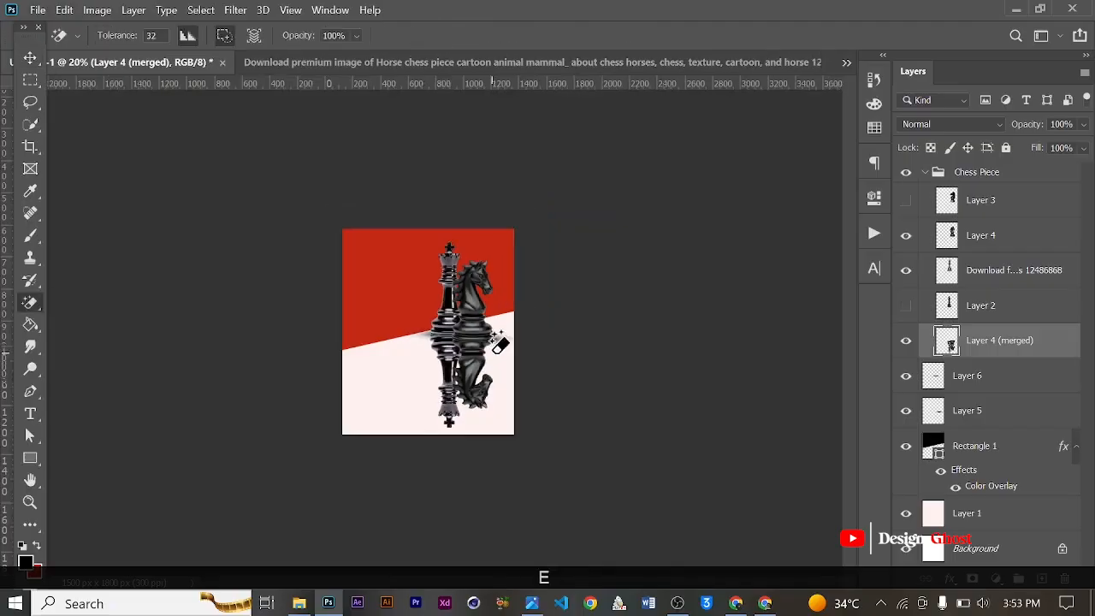
{"action": "right_click", "coordinate": [26, 303]}
{"action": "left_click", "coordinate": [128, 298]}
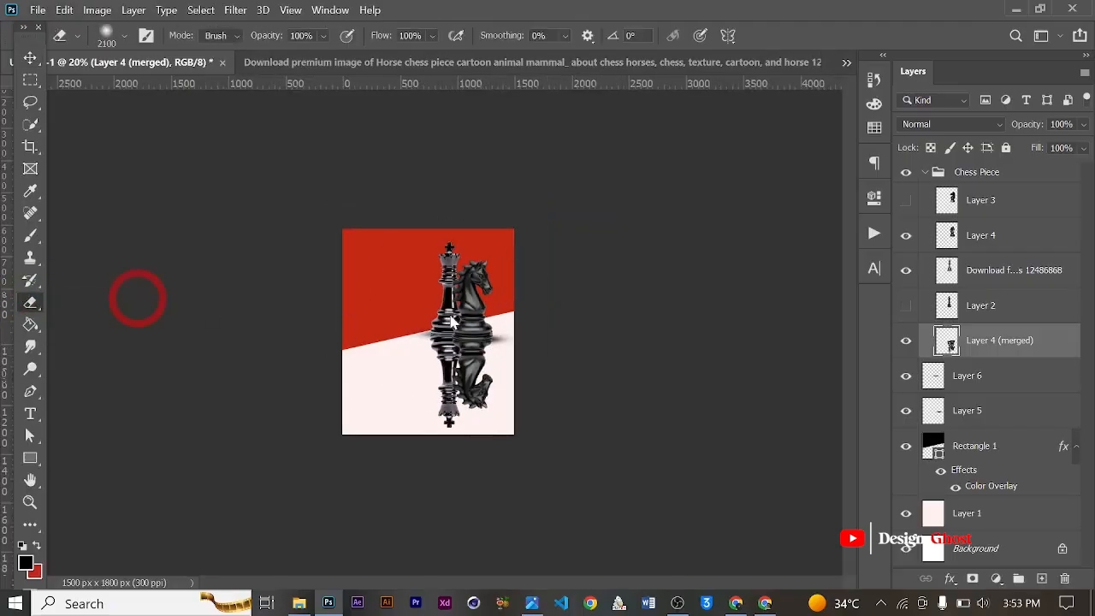
{"action": "scroll", "coordinate": [462, 460], "scroll_direction": "down", "scroll_amount": 1}
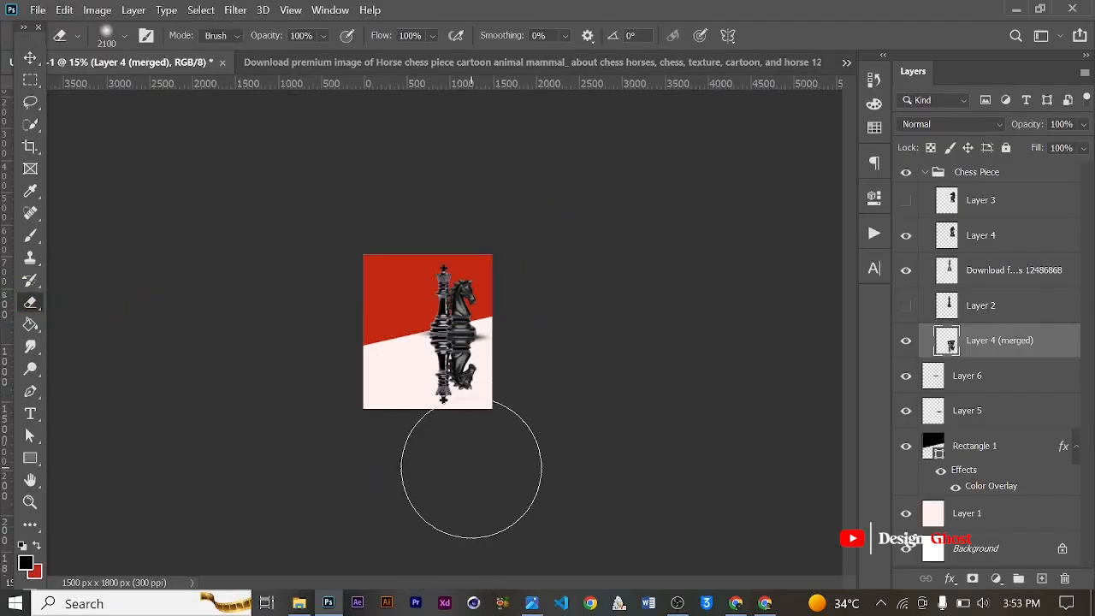
{"action": "left_click_drag", "start_coordinate": [465, 434], "coordinate": [460, 440]}
{"action": "left_click", "coordinate": [459, 439]}
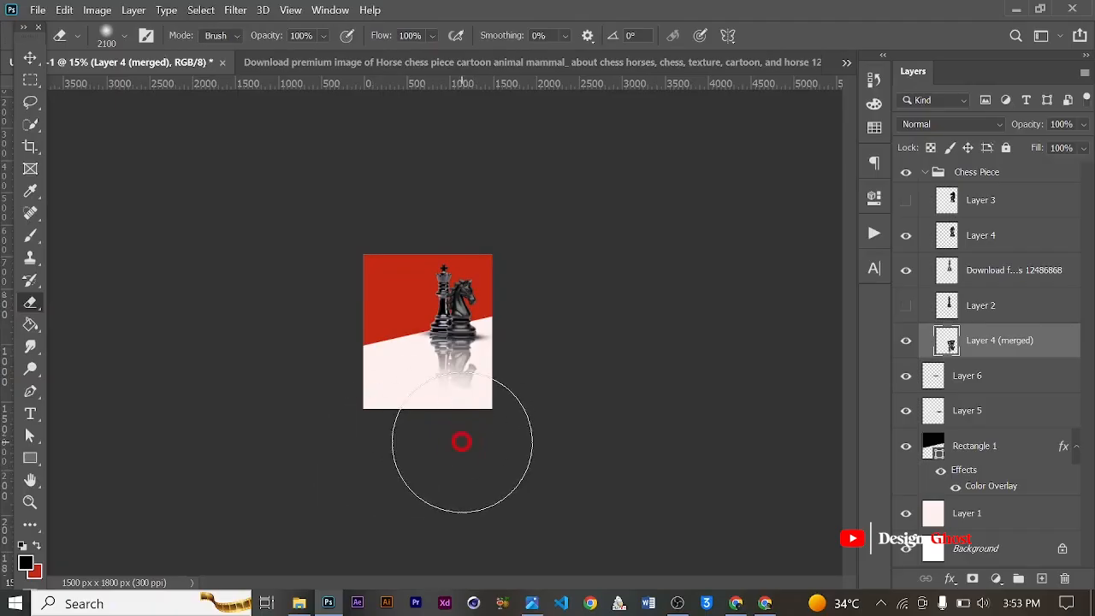
{"action": "left_click", "coordinate": [503, 434]}
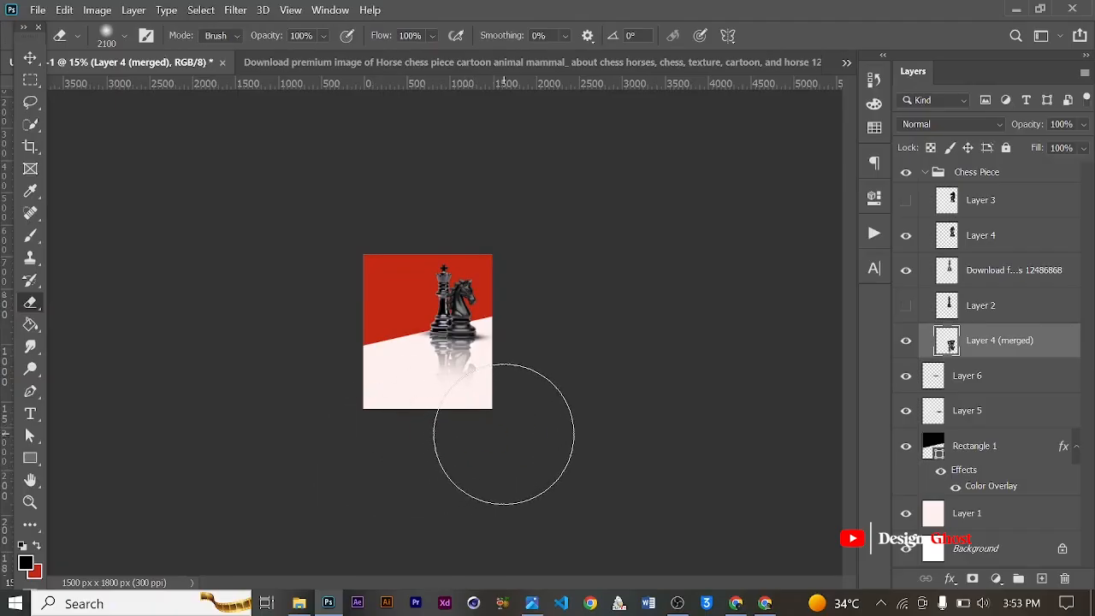
{"action": "left_click", "coordinate": [459, 448]}
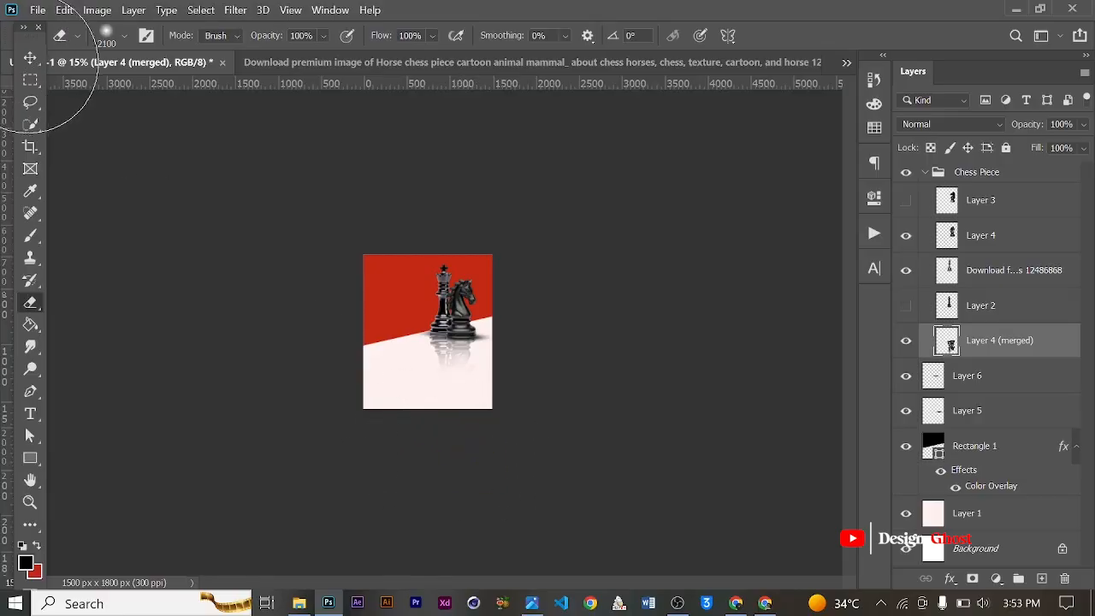
{"action": "key", "text": "ctrl+z"}
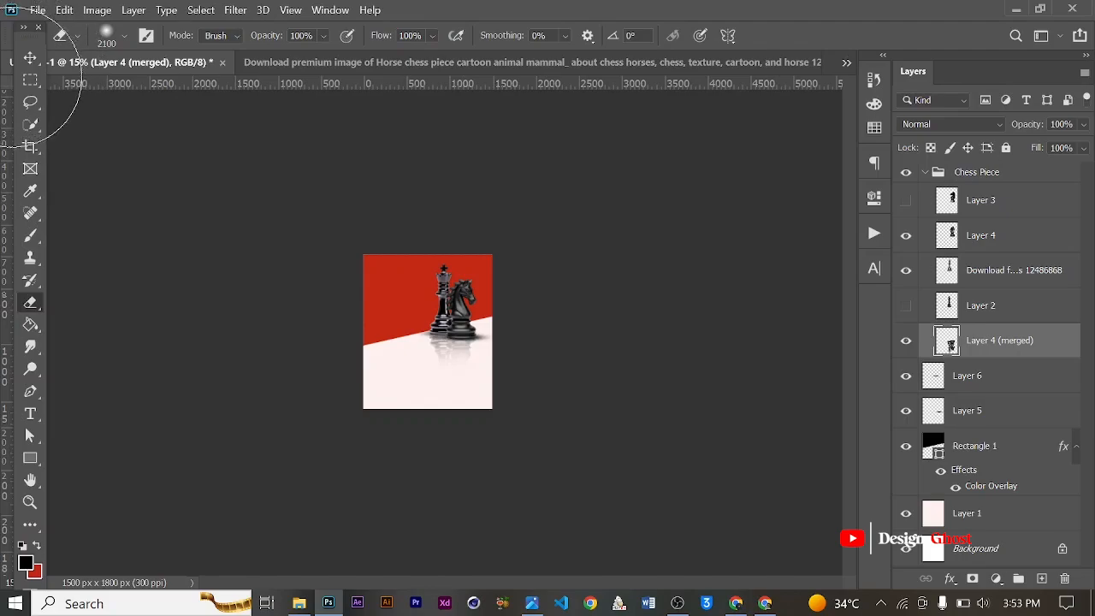
{"action": "left_click", "coordinate": [30, 58]}
- Undo the accidental Layer 1 move and select the Layer 4 (merged) reflection
{"action": "key", "text": "ctrl+0"}
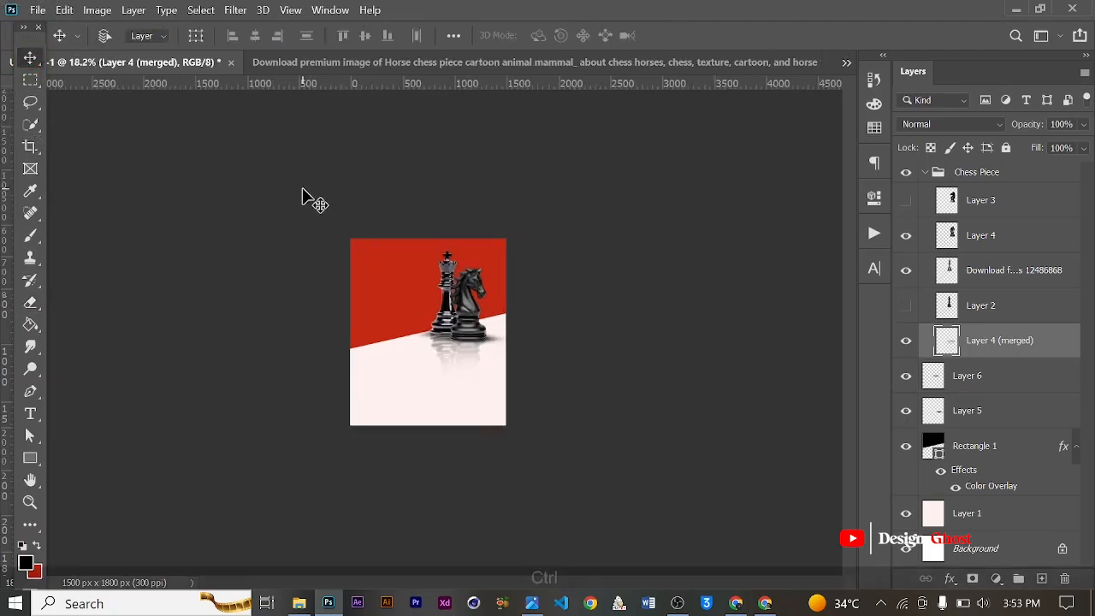
{"action": "left_click", "coordinate": [531, 399], "text": "ctrl"}
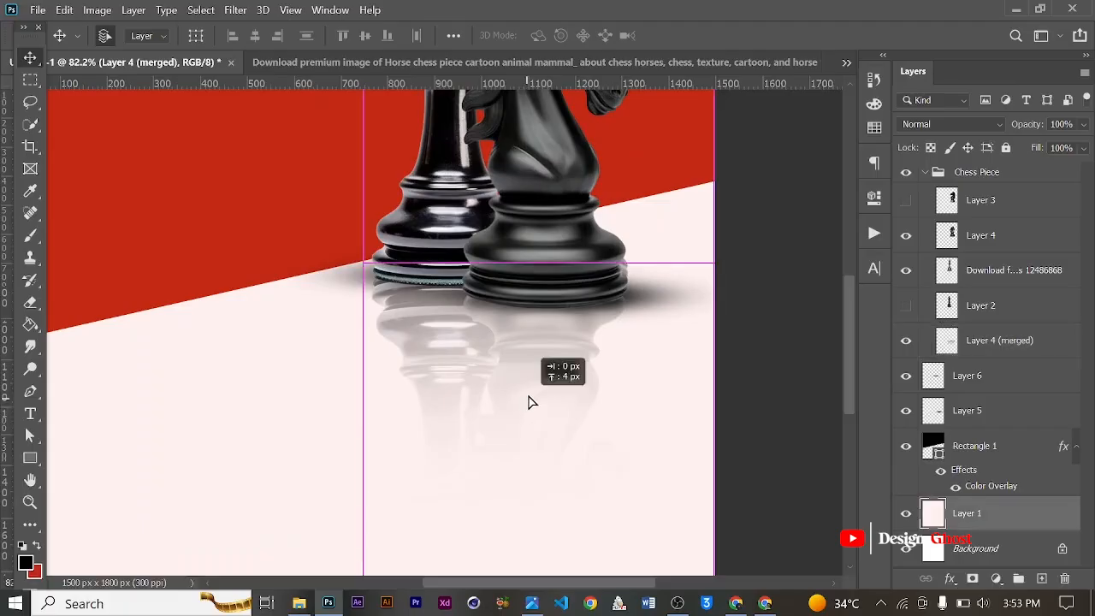
{"action": "key", "text": "ctrl+z"}
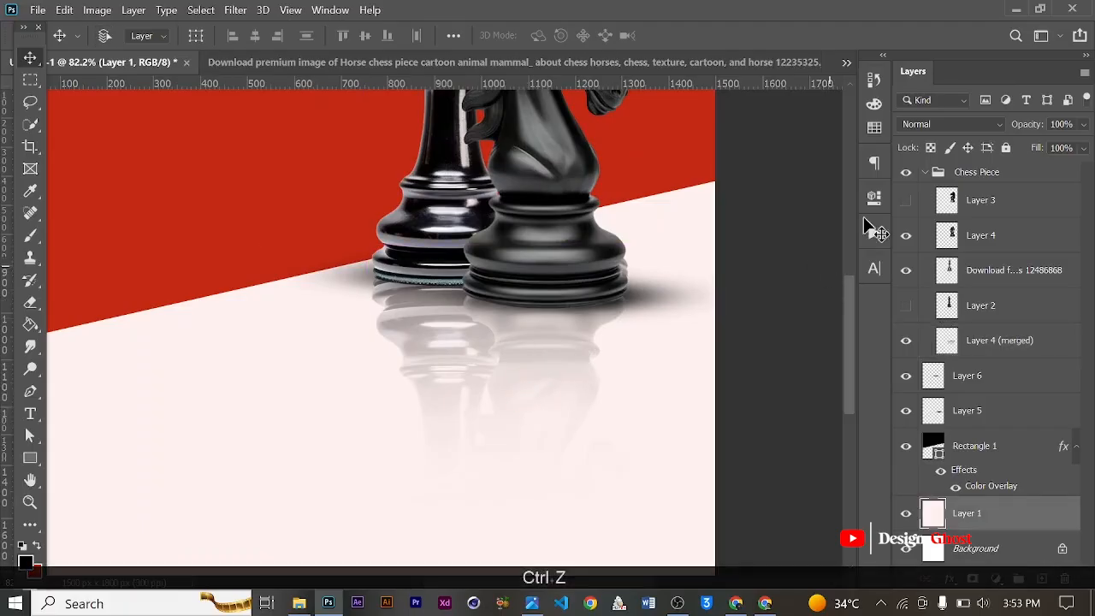
{"action": "left_click", "coordinate": [975, 346]}
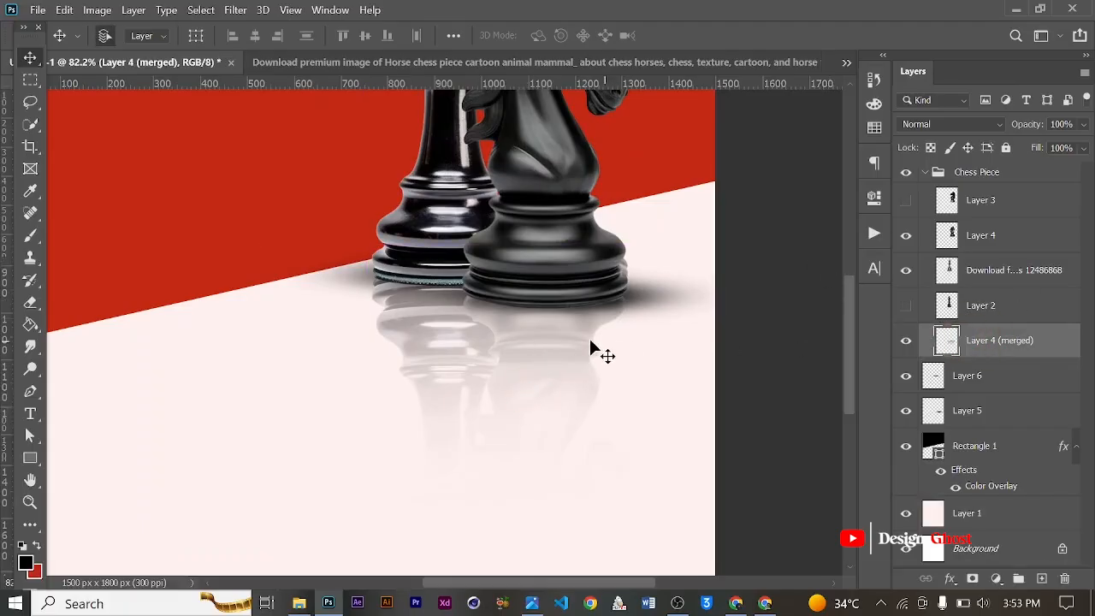
{"action": "scroll", "coordinate": [582, 338], "scroll_direction": "up", "scroll_amount": 2}
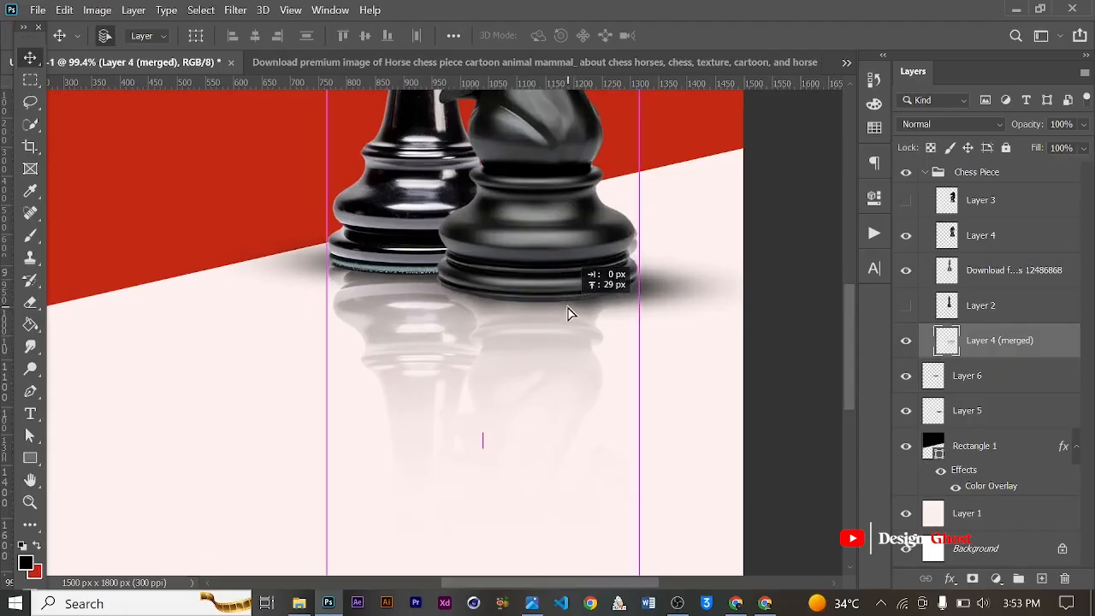
{"action": "scroll", "coordinate": [571, 328], "scroll_direction": "down", "scroll_amount": 2}
{"action": "left_click", "coordinate": [560, 327]}
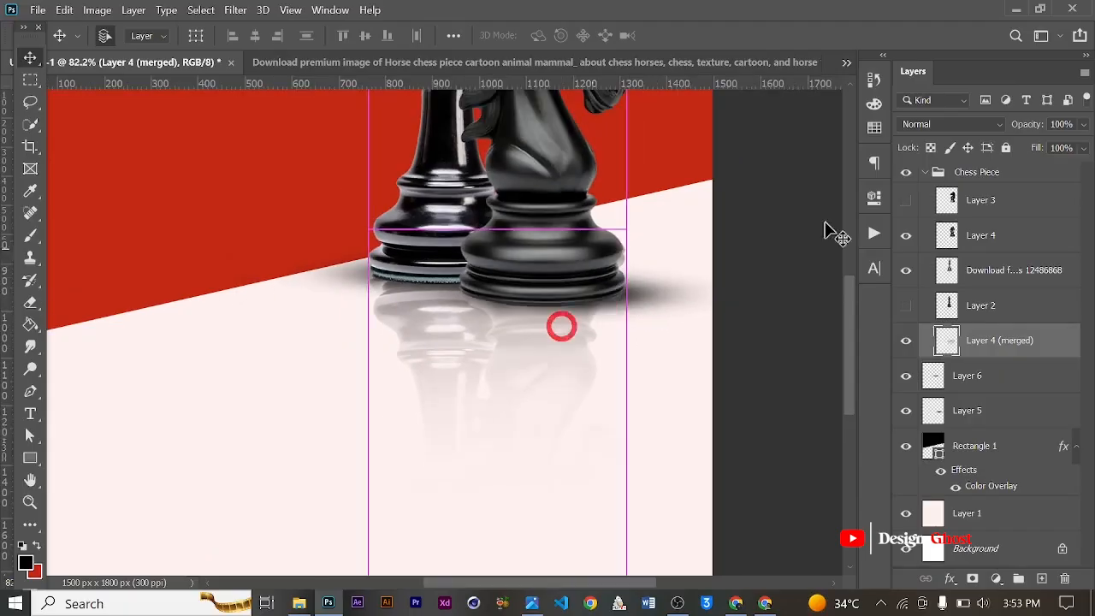
- Lower the reflection layer's opacity to 42%
{"action": "left_click", "coordinate": [1083, 125]}
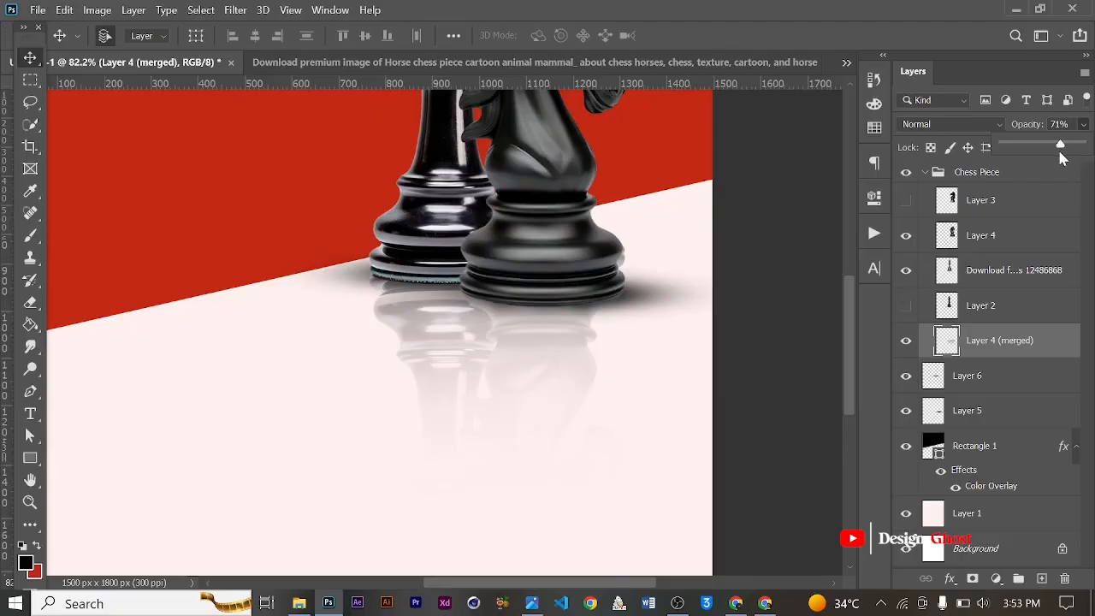
{"action": "left_click_drag", "start_coordinate": [1059, 152], "coordinate": [1057, 152]}
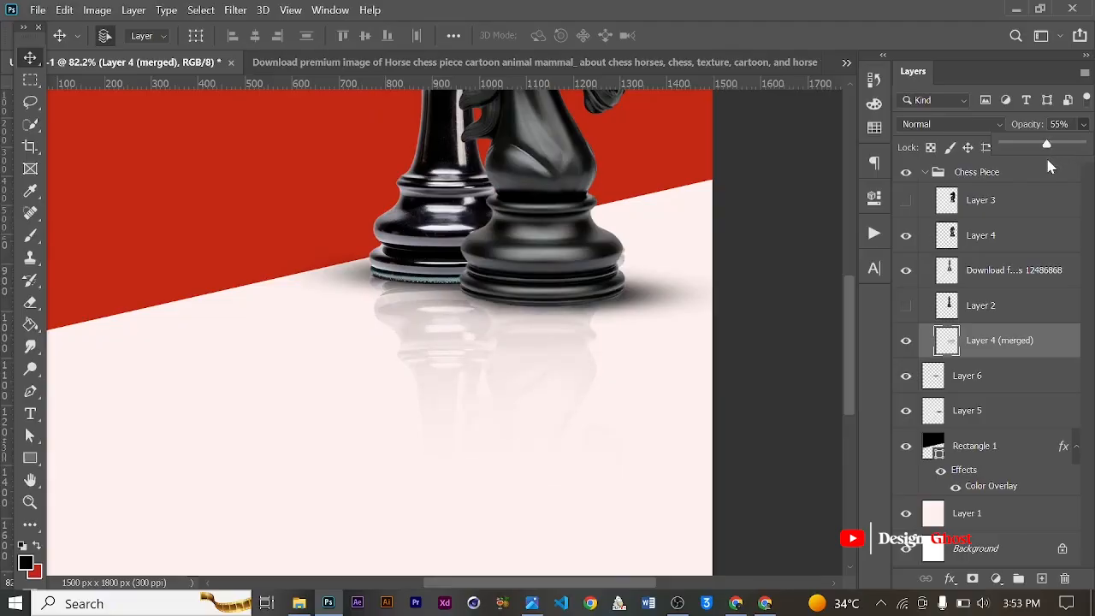
{"action": "scroll", "coordinate": [709, 282], "scroll_direction": "down", "scroll_amount": 1}
{"action": "scroll", "coordinate": [592, 275], "scroll_direction": "up", "scroll_amount": 2}
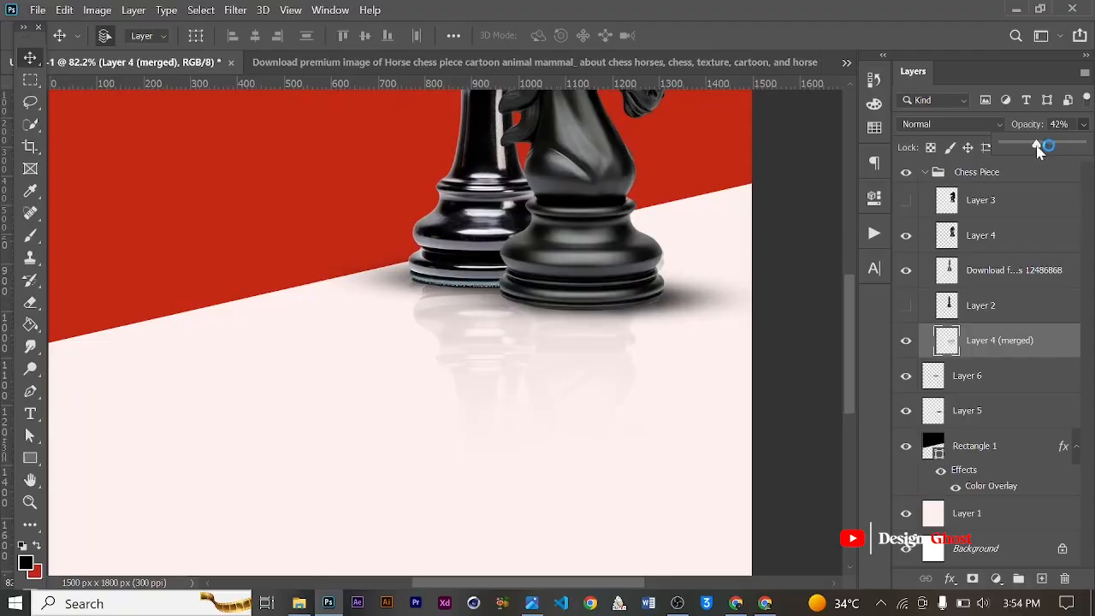
{"action": "scroll", "coordinate": [514, 321], "scroll_direction": "up", "scroll_amount": 3}
- Nudge the reflection into line under the pieces and confirm its position
{"action": "left_click_drag", "start_coordinate": [482, 316], "coordinate": [482, 308]}
{"action": "key", "text": "Return"}
{"action": "key", "text": "ctrl+0"}
{"action": "scroll", "coordinate": [589, 346], "scroll_direction": "up", "scroll_amount": 3}
- Shrink the eraser brush and adjust the reflection's opacity to 62%
{"action": "key", "text": "e"}
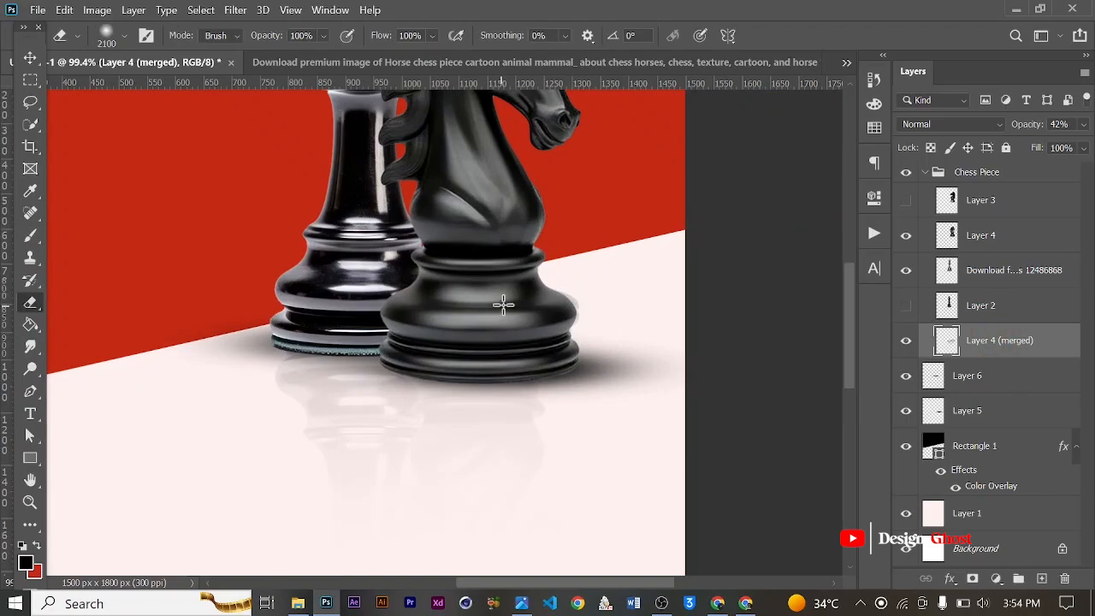
{"action": "scroll", "coordinate": [386, 293], "scroll_direction": "down", "scroll_amount": 3}
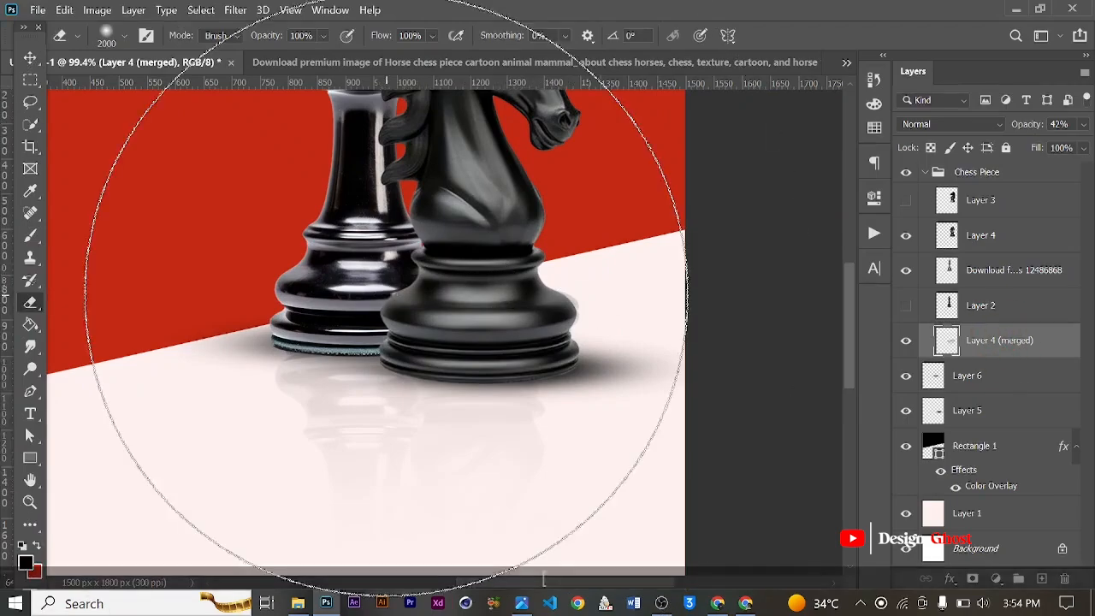
{"action": "key", "text": "bracketleft"}
{"action": "key", "text": "bracketleft"}
{"action": "key", "text": "bracketleft"}
{"action": "key", "text": "bracketleft"}
{"action": "key", "text": "bracketleft"}
{"action": "key", "text": "bracketleft"}
{"action": "key", "text": "bracketleft"}
{"action": "key", "text": "bracketleft"}
{"action": "key", "text": "bracketleft"}
{"action": "key", "text": "bracketleft"}
{"action": "key", "text": "bracketleft"}
{"action": "key", "text": "bracketleft"}
{"action": "key", "text": "bracketleft"}
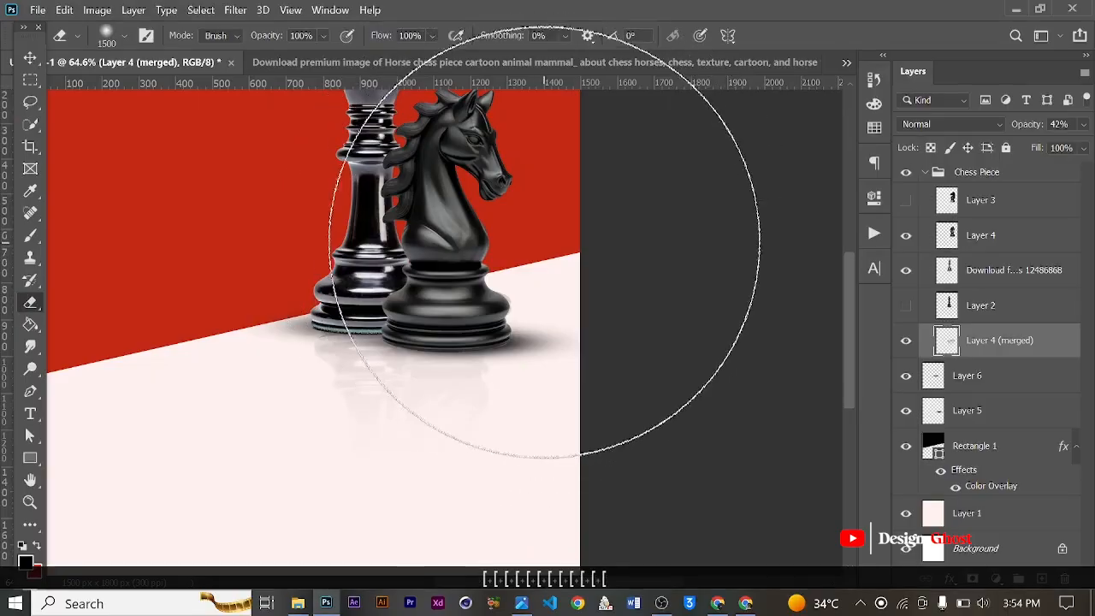
{"action": "key", "text": "bracketleft"}
{"action": "key", "text": "bracketleft"}
{"action": "key", "text": "bracketleft"}
{"action": "key", "text": "bracketleft"}
{"action": "key", "text": "bracketleft"}
{"action": "key", "text": "bracketleft"}
{"action": "key", "text": "bracketleft"}
{"action": "key", "text": "bracketleft"}
{"action": "key", "text": "bracketleft"}
{"action": "key", "text": "bracketleft"}
{"action": "key", "text": "bracketleft"}
{"action": "key", "text": "bracketleft"}
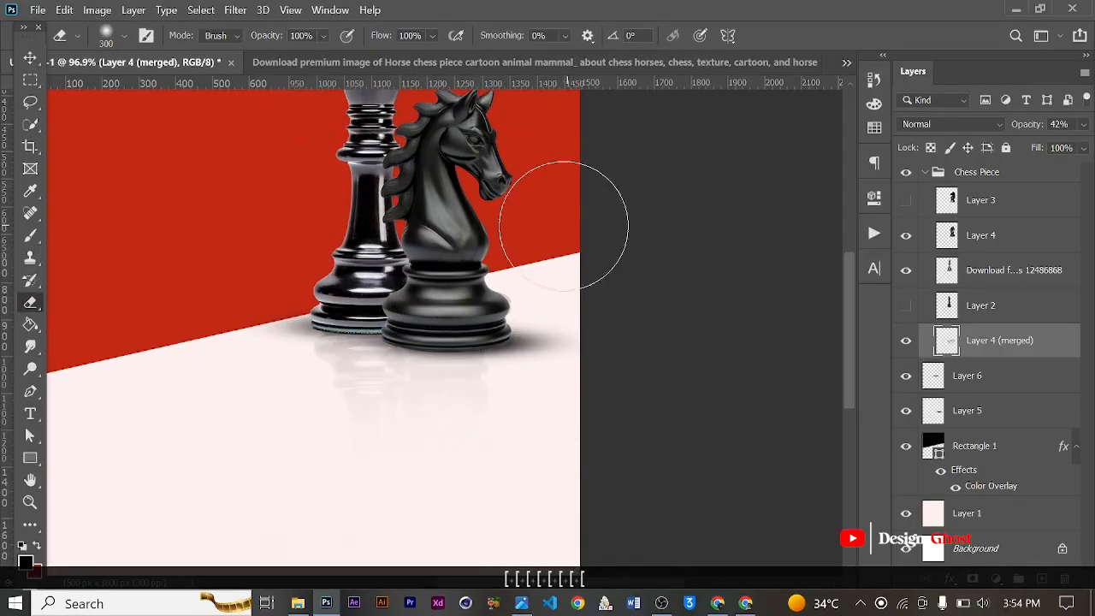
{"action": "scroll", "coordinate": [579, 227], "scroll_direction": "up", "scroll_amount": 3}
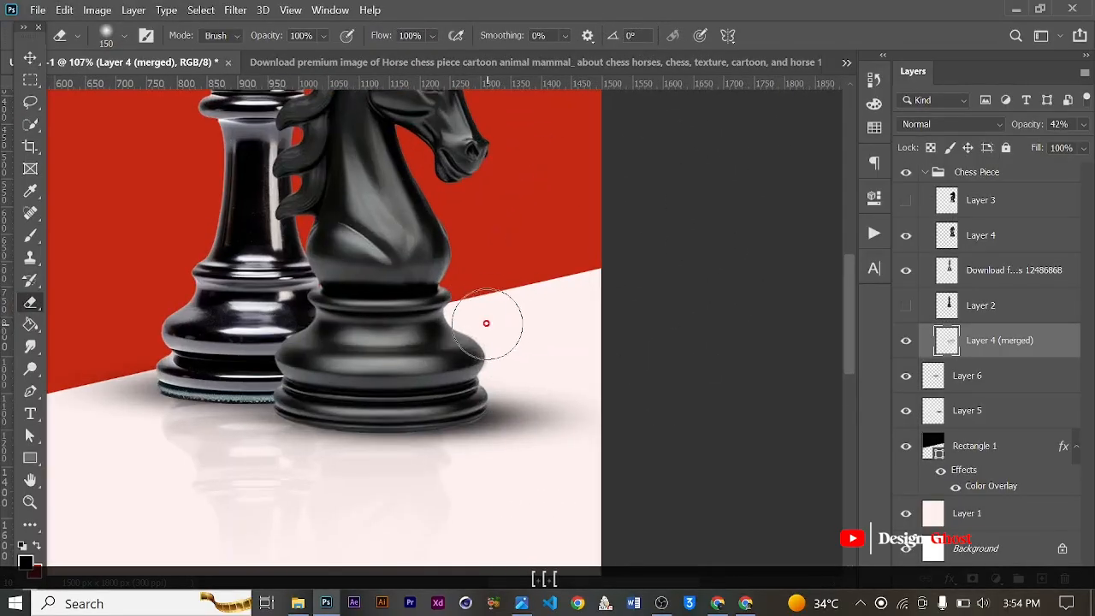
{"action": "left_click", "coordinate": [1084, 124]}
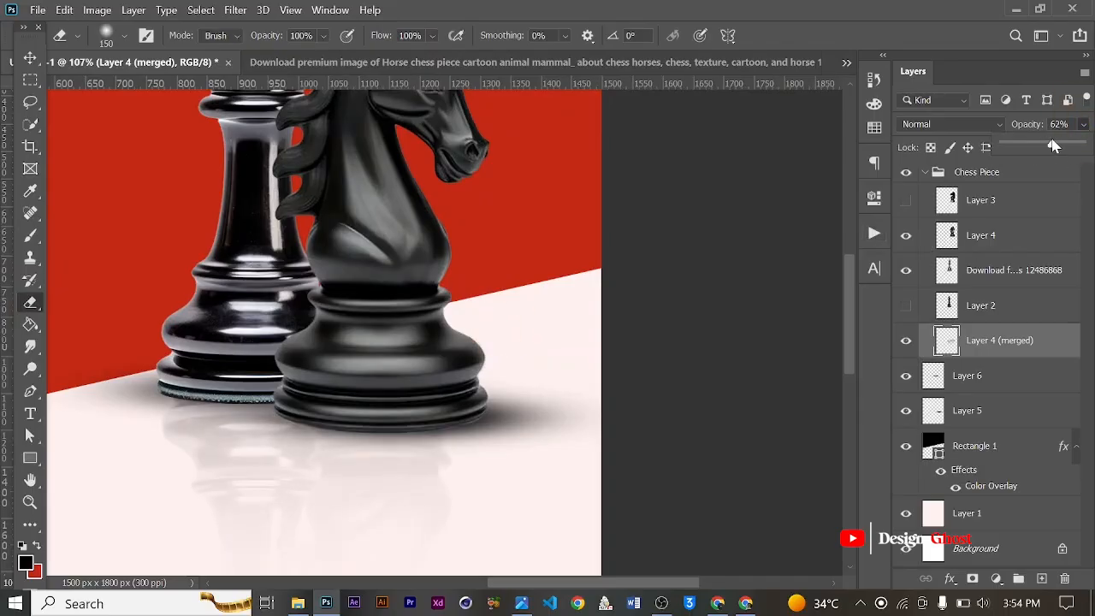
{"action": "scroll", "coordinate": [276, 333], "scroll_direction": "down", "scroll_amount": 5}
{"action": "scroll", "coordinate": [508, 355], "scroll_direction": "up", "scroll_amount": 1}
- Commit the edit and collapse the Chess Piece group in the Layers panel
{"action": "left_click", "coordinate": [29, 58]}
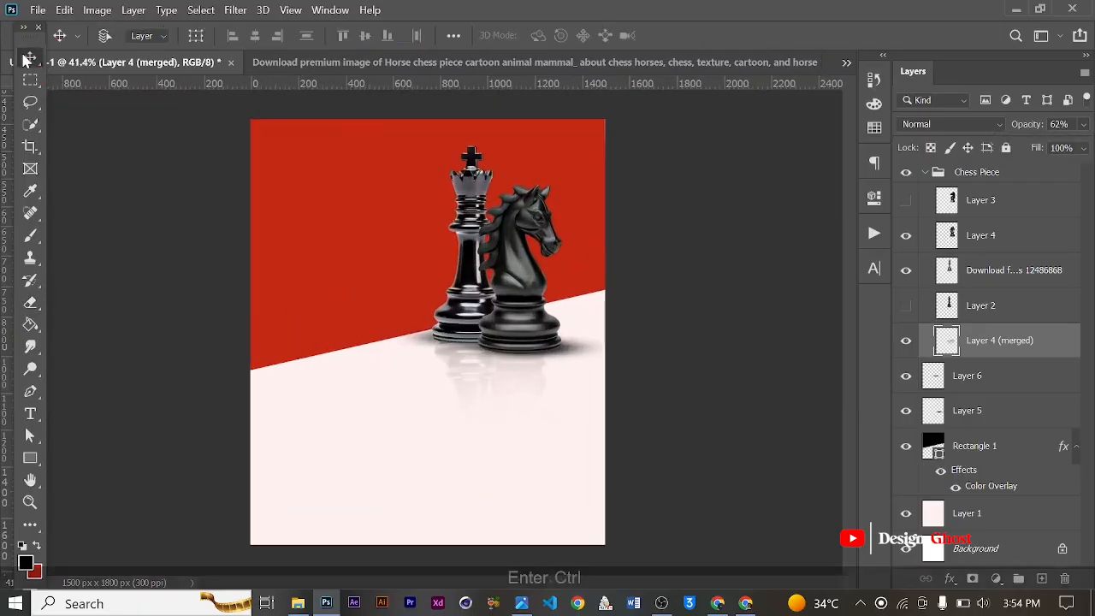
{"action": "key", "text": "Return"}
{"action": "key", "text": "ctrl+0"}
{"action": "left_click", "coordinate": [924, 174]}
{"action": "scroll", "coordinate": [427, 276], "scroll_direction": "up", "scroll_amount": 2}
{"action": "scroll", "coordinate": [425, 274], "scroll_direction": "up", "scroll_amount": 3}
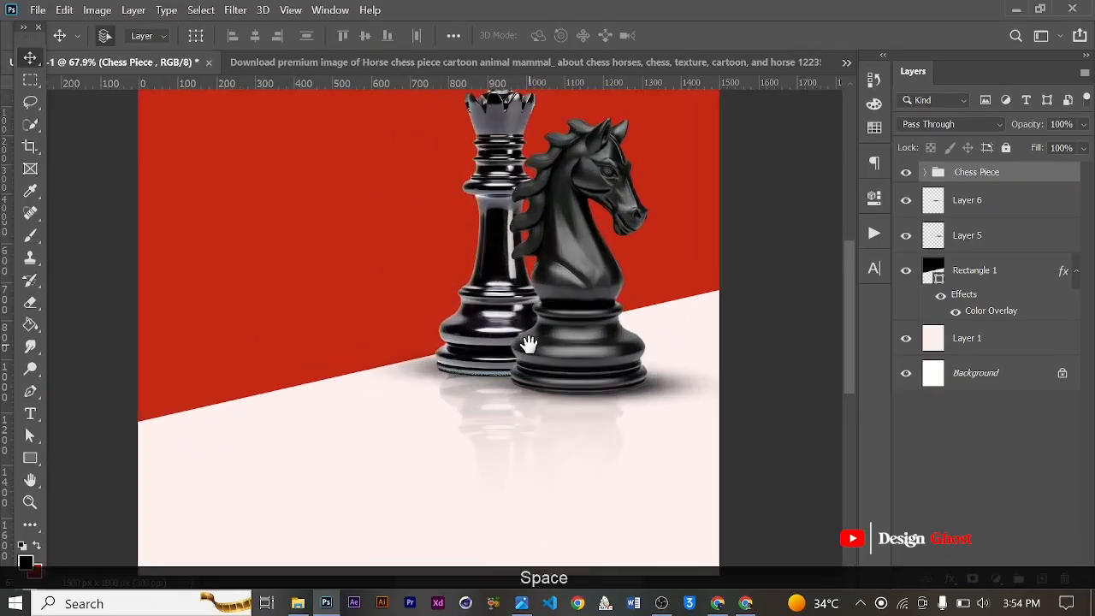
- Zoom and pan to the empty red area at the poster's top-left, ready for text
{"action": "left_click_drag", "start_coordinate": [527, 340], "coordinate": [571, 274]}
{"action": "scroll", "coordinate": [571, 274], "scroll_direction": "down", "scroll_amount": 4}
{"action": "scroll", "coordinate": [570, 275], "scroll_direction": "up", "scroll_amount": 3}
{"action": "scroll", "coordinate": [570, 276], "scroll_direction": "down", "scroll_amount": 3}
{"action": "scroll", "coordinate": [454, 257], "scroll_direction": "up", "scroll_amount": 4}
{"action": "left_click_drag", "start_coordinate": [424, 275], "coordinate": [519, 310]}
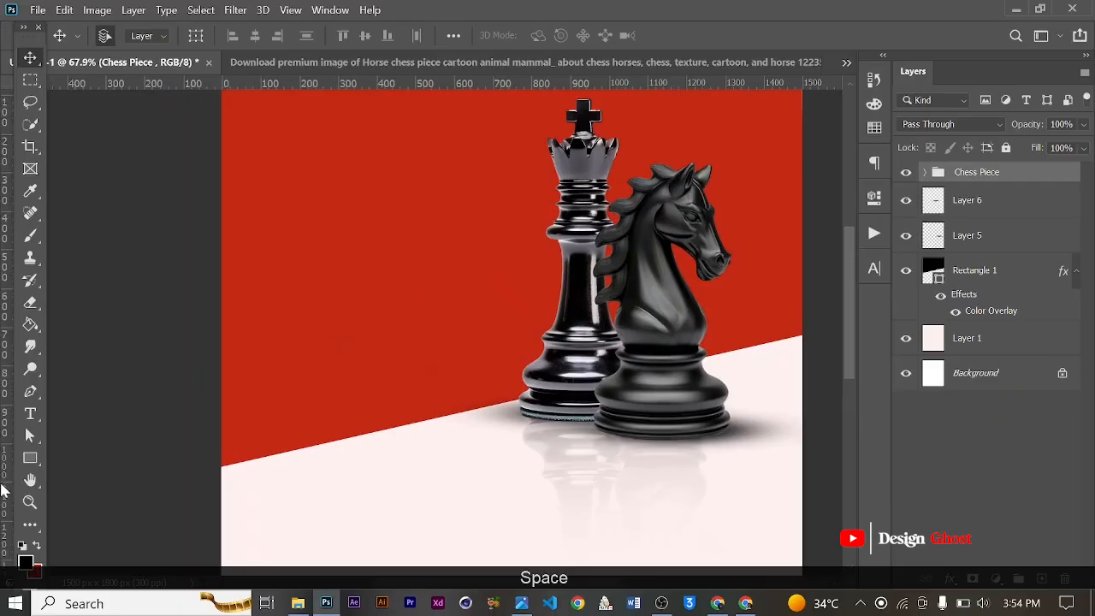
{"action": "scroll", "coordinate": [381, 176], "scroll_direction": "up", "scroll_amount": 4}
{"action": "left_click_drag", "start_coordinate": [336, 202], "coordinate": [368, 279]}
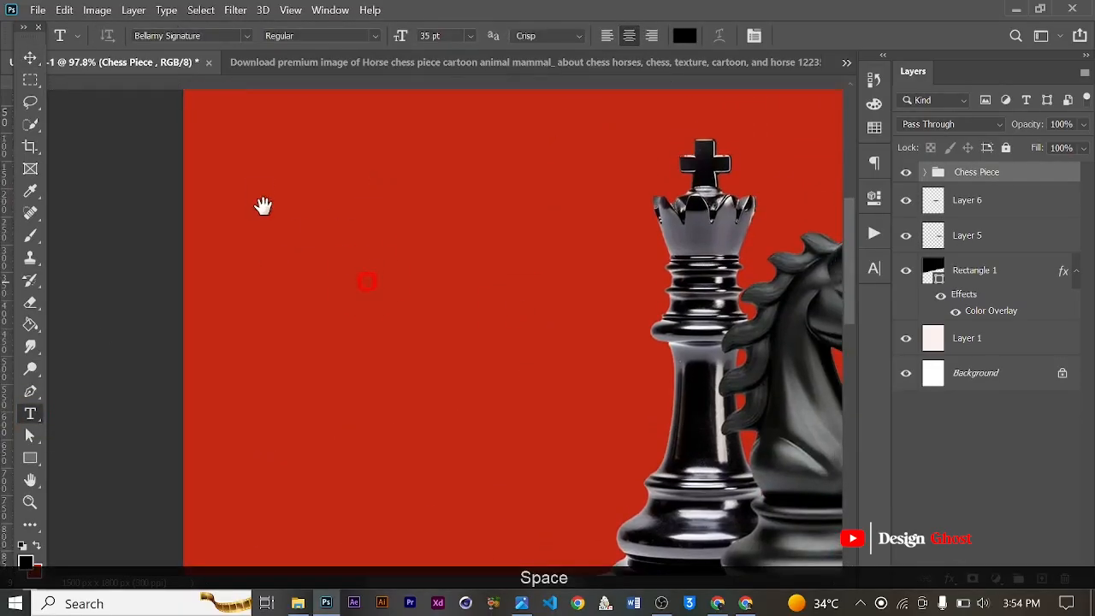
{"action": "scroll", "coordinate": [257, 184], "scroll_direction": "down", "scroll_amount": 2}
- Draw a placeholder text box in the upper-left red area and color it white (ffffff)
{"action": "left_click_drag", "start_coordinate": [303, 178], "coordinate": [482, 214]}
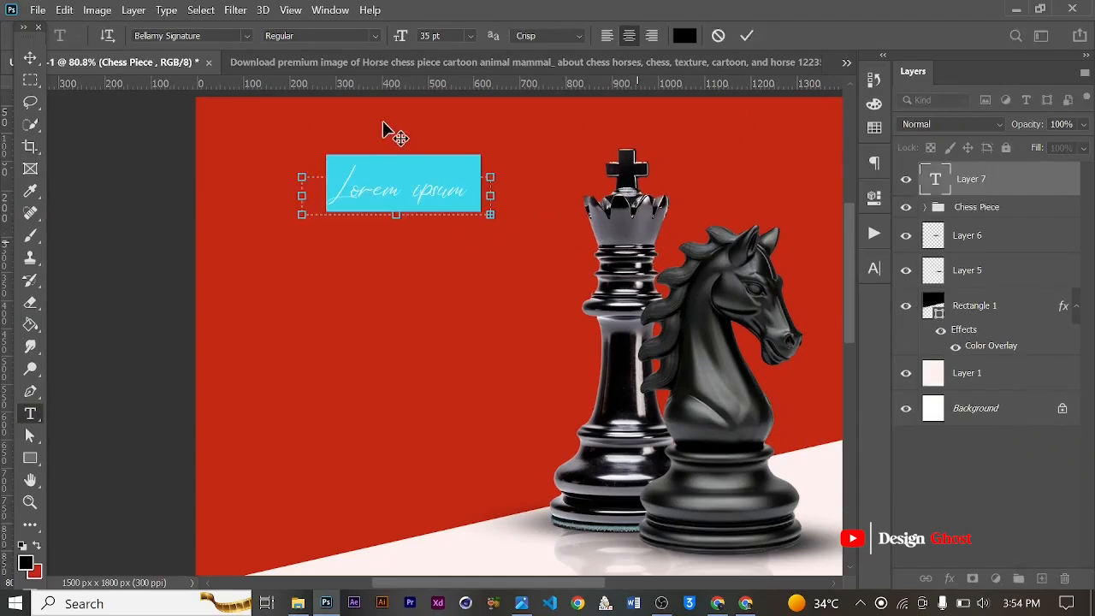
{"action": "left_click", "coordinate": [750, 38]}
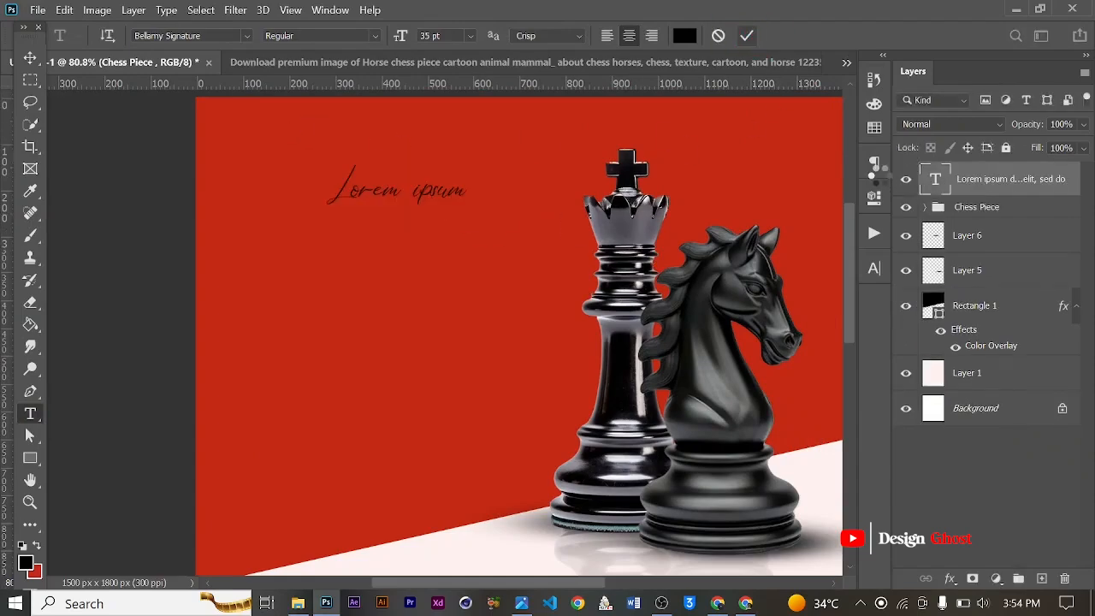
{"action": "left_click", "coordinate": [875, 271]}
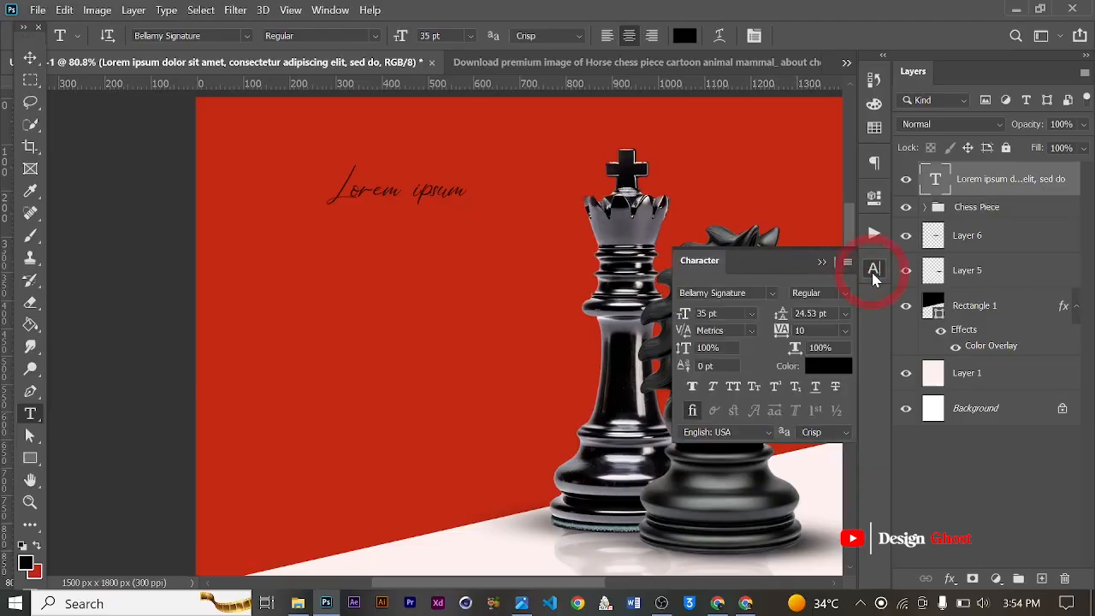
{"action": "left_click", "coordinate": [820, 379]}
{"action": "type", "text": "ffffff"}
{"action": "left_click", "coordinate": [956, 224]}
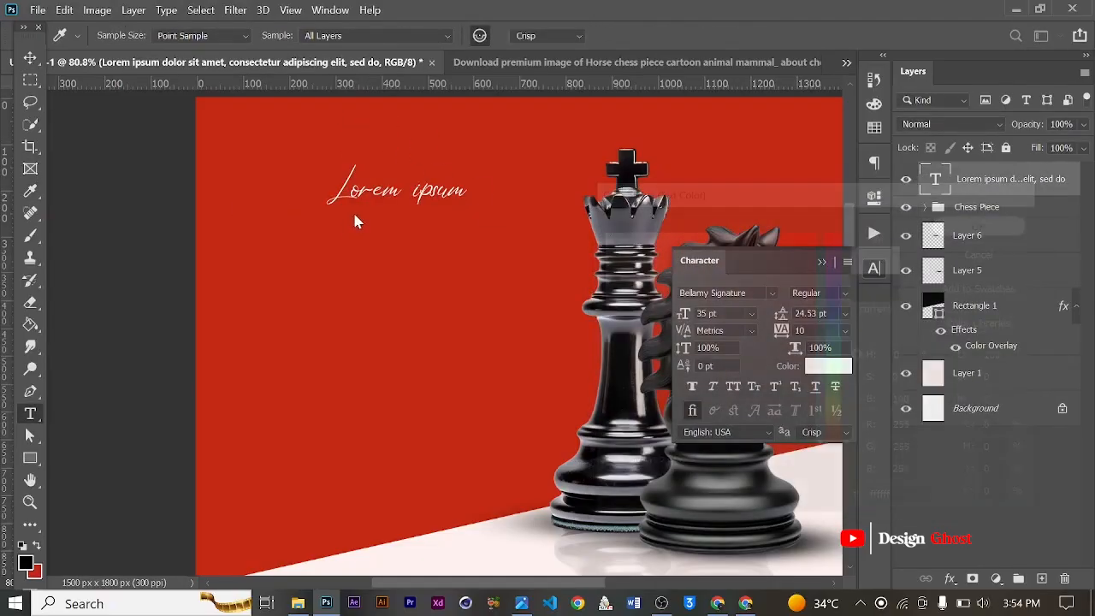
- Set the placeholder text to Poppins Regular at 8 pt
{"action": "left_click", "coordinate": [773, 295]}
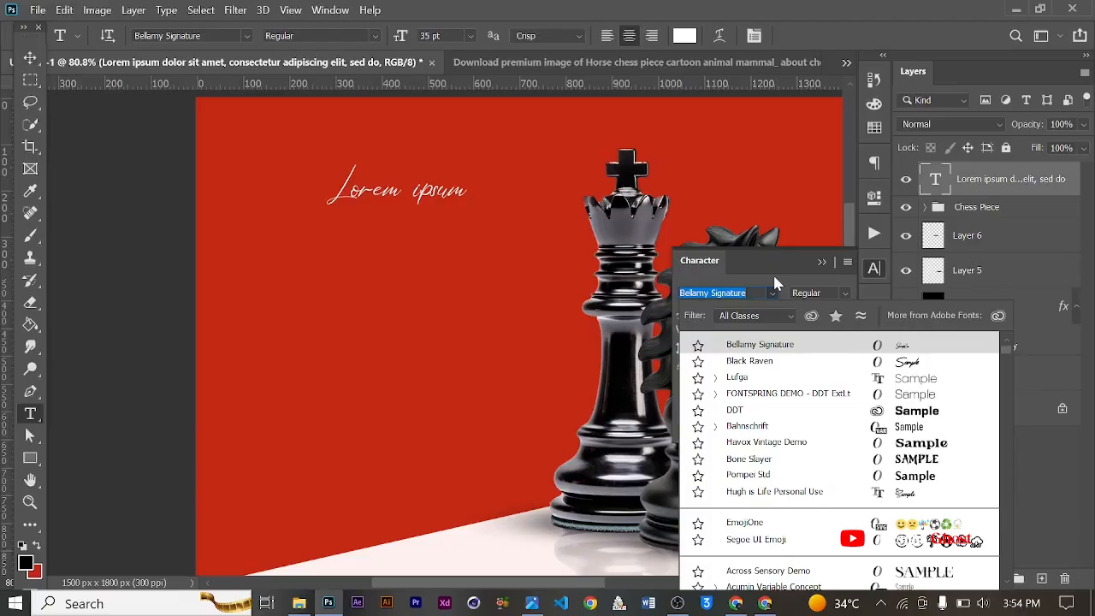
{"action": "type", "text": "pop"}
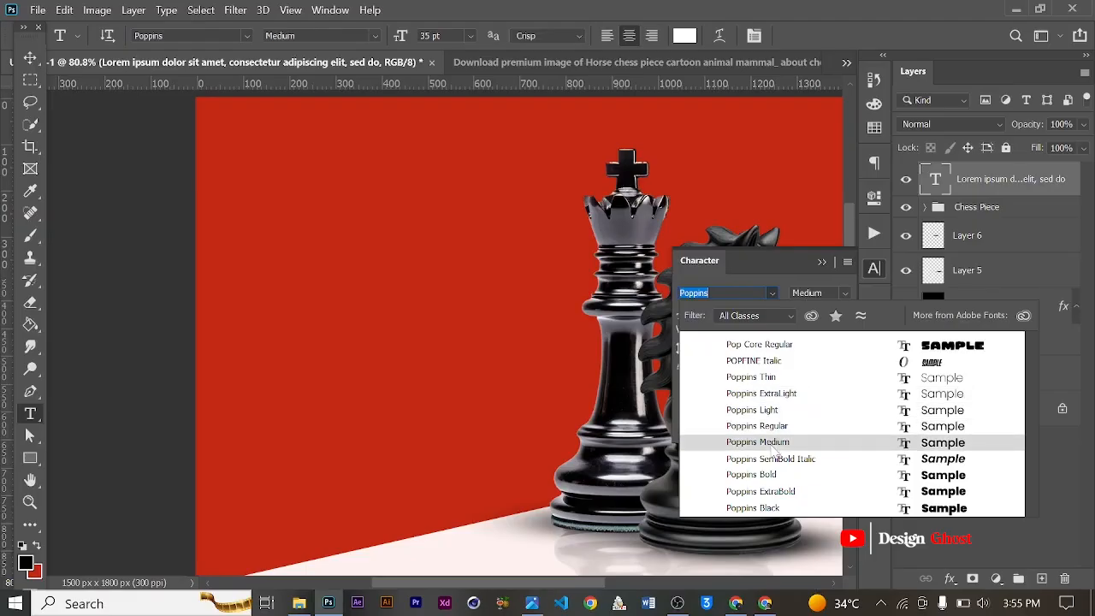
{"action": "left_click", "coordinate": [778, 427]}
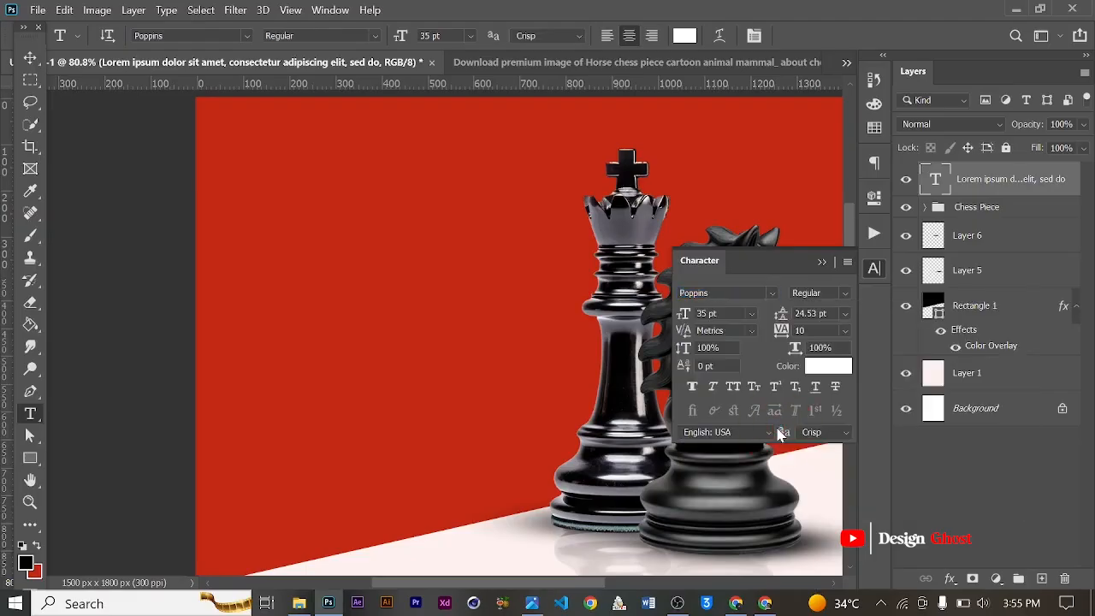
{"action": "left_click", "coordinate": [751, 314]}
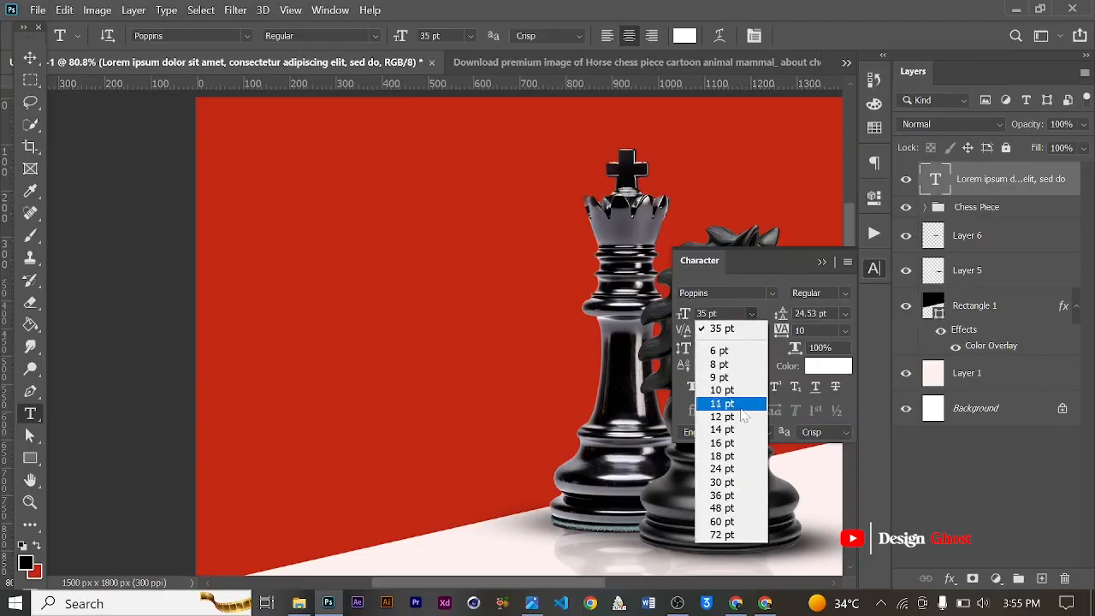
{"action": "left_click", "coordinate": [733, 418]}
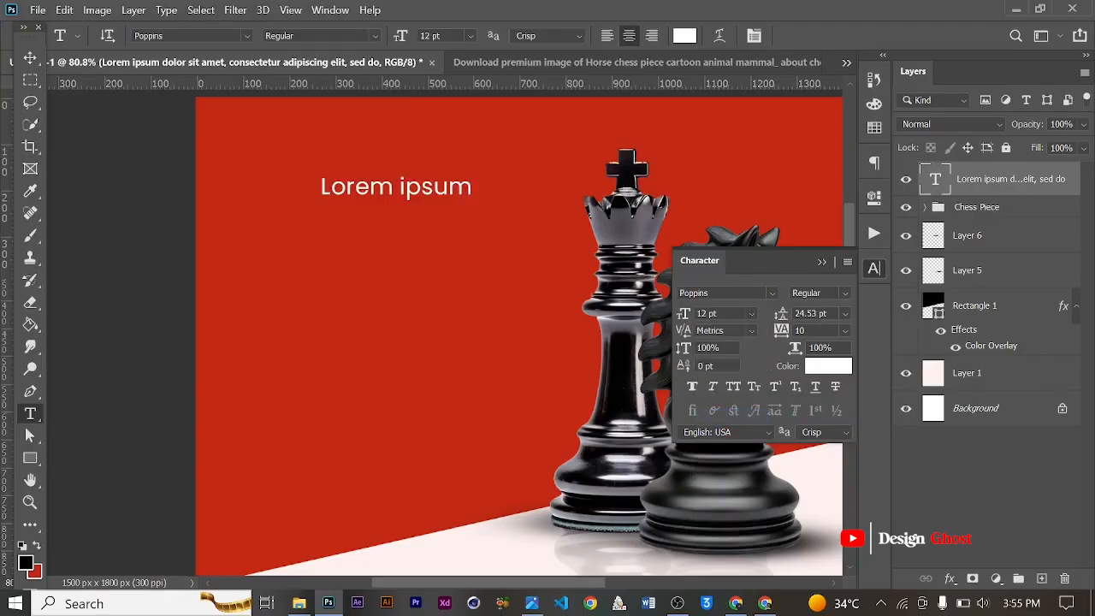
{"action": "left_click", "coordinate": [753, 311]}
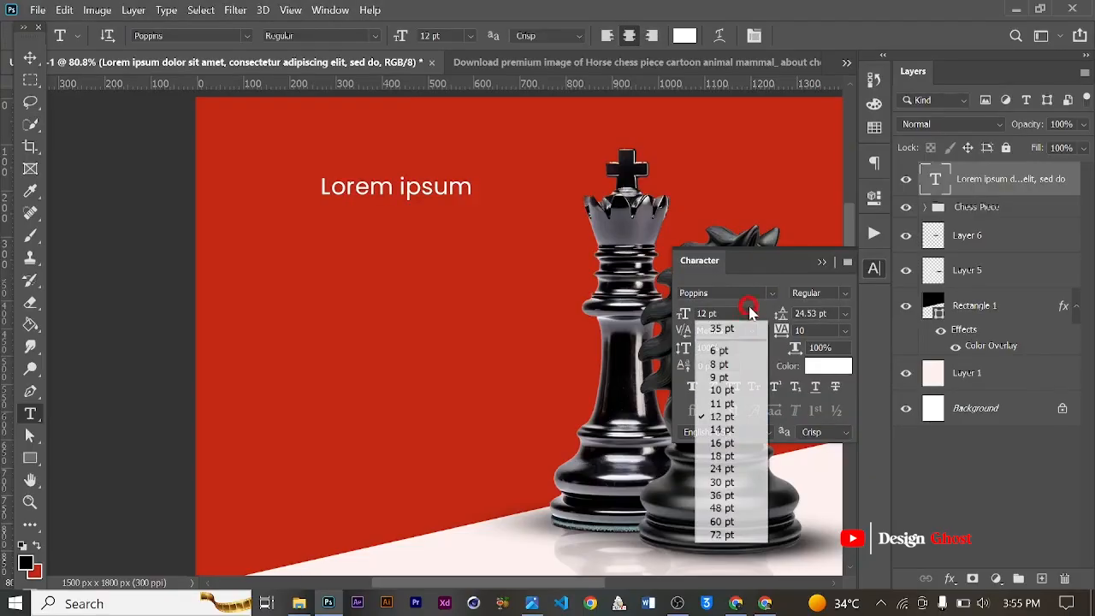
{"action": "left_click", "coordinate": [721, 364]}
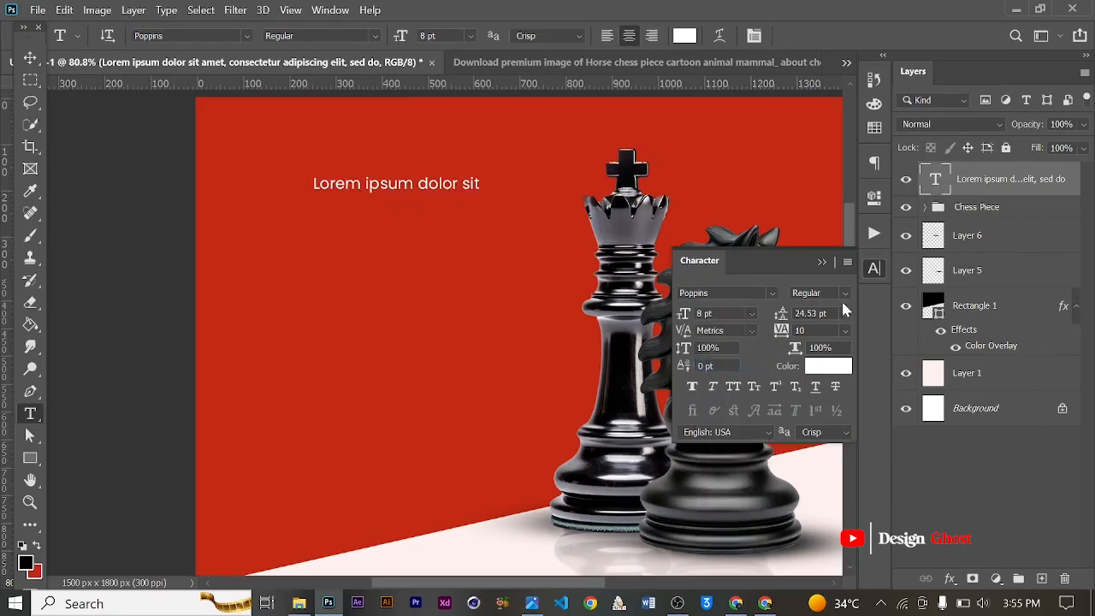
- Give the paragraph 9 pt leading and left alignment
{"action": "left_click", "coordinate": [843, 315]}
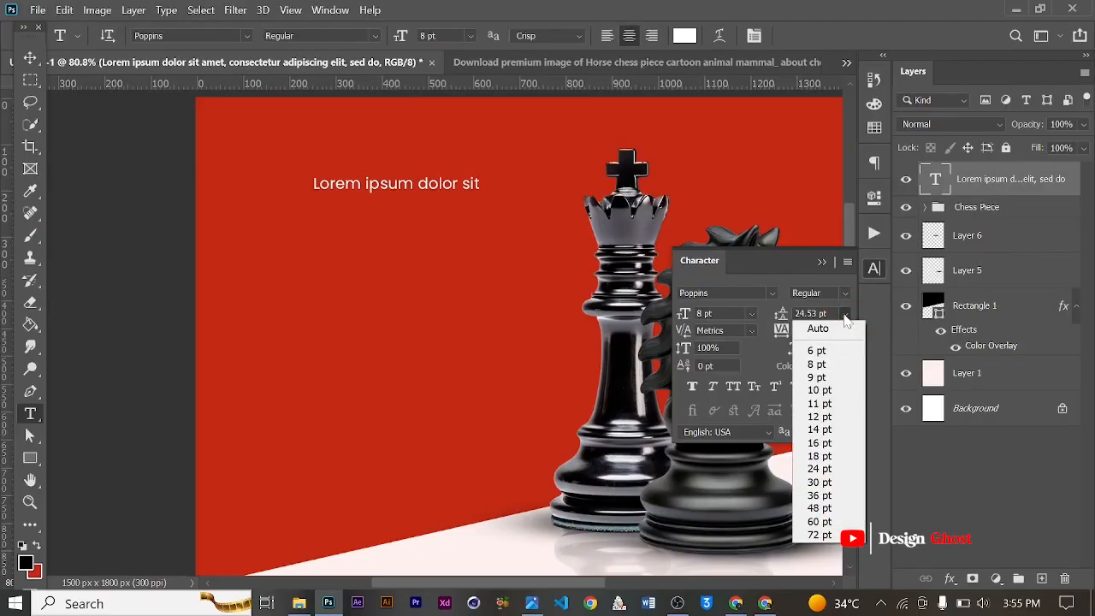
{"action": "left_click", "coordinate": [818, 377]}
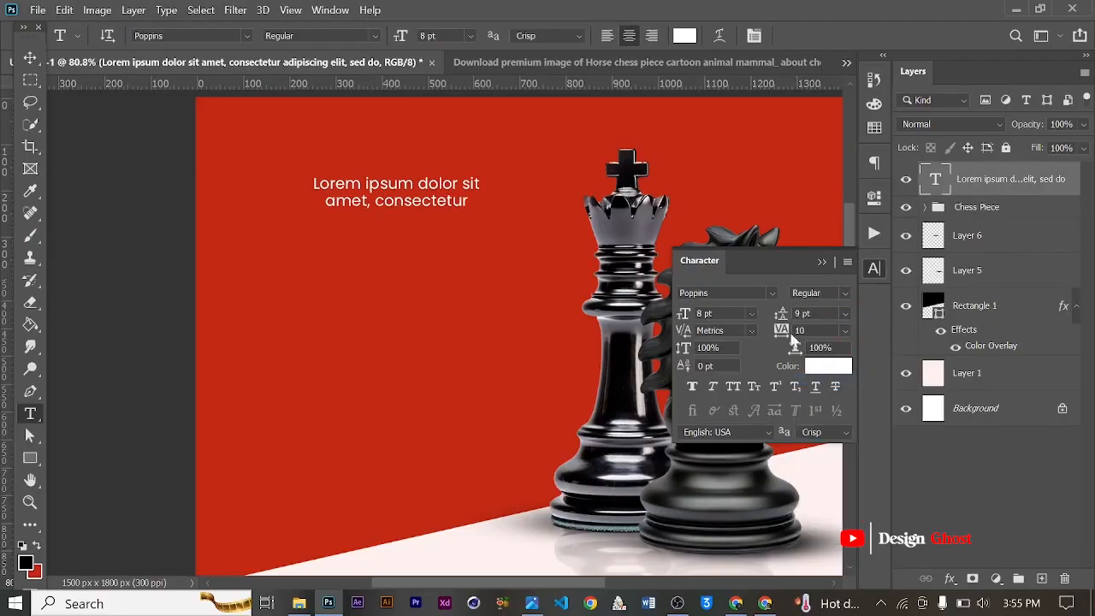
{"action": "left_click", "coordinate": [607, 36]}
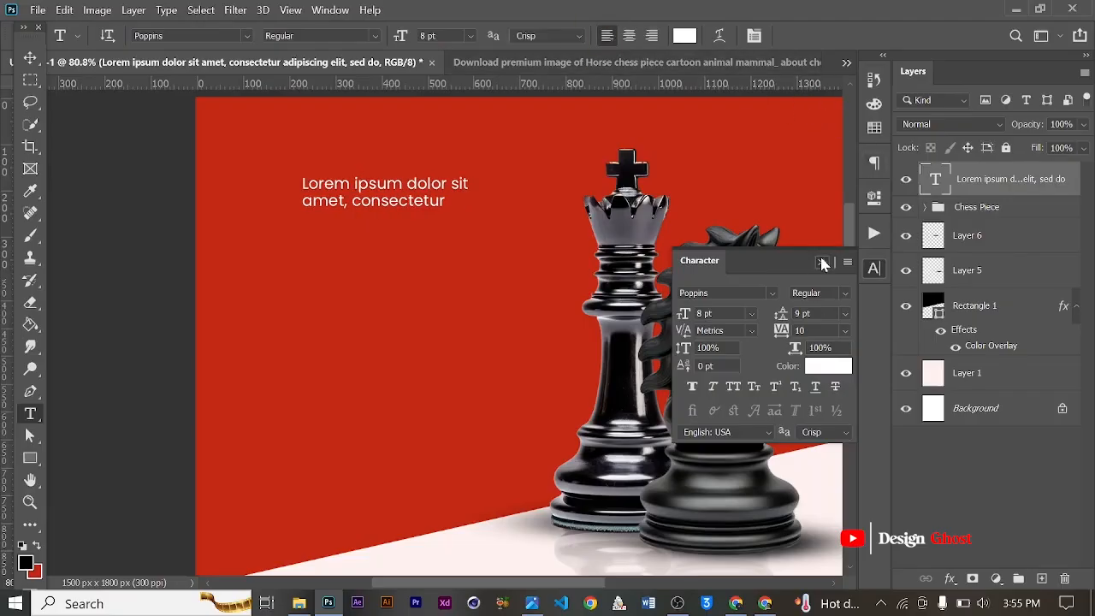
{"action": "left_click", "coordinate": [823, 263]}
{"action": "left_click", "coordinate": [32, 58]}
- Scale the placeholder paragraph down to about 80%
{"action": "key", "text": "ctrl+t"}
{"action": "scroll", "coordinate": [470, 203], "scroll_direction": "up", "scroll_amount": 2}
{"action": "left_click_drag", "start_coordinate": [504, 223], "coordinate": [460, 186]}
{"action": "key", "text": "Return"}
{"action": "key", "text": "ctrl+0"}
{"action": "scroll", "coordinate": [393, 211], "scroll_direction": "up", "scroll_amount": 1}
- Nudge the paragraph right and down to about 240 px from the left and 187 px from the top
{"action": "key", "text": "Right"}
{"action": "key", "text": "Right"}
{"action": "key", "text": "Right"}
{"action": "key", "text": "Right"}
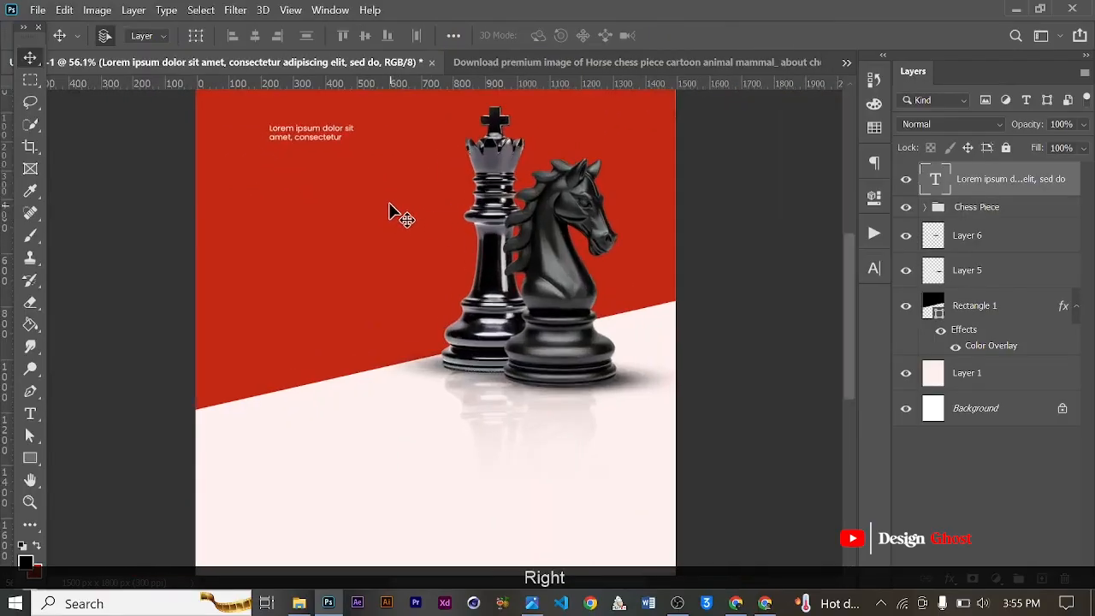
{"action": "key", "text": "Down"}
{"action": "key", "text": "Return"}
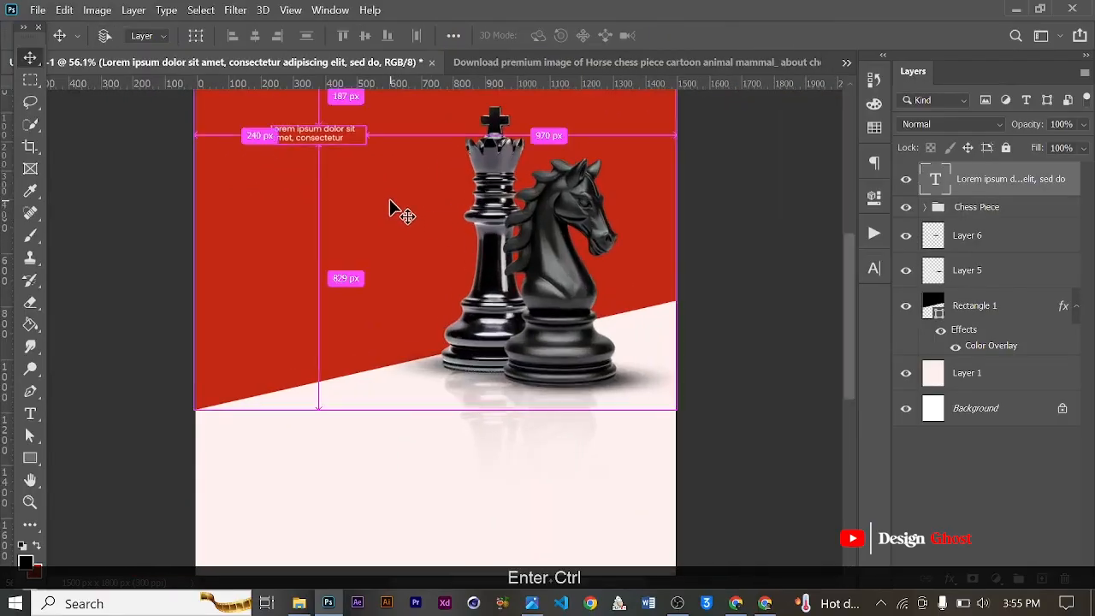
{"action": "key", "text": "ctrl+0"}
{"action": "scroll", "coordinate": [398, 208], "scroll_direction": "up", "scroll_amount": 1}
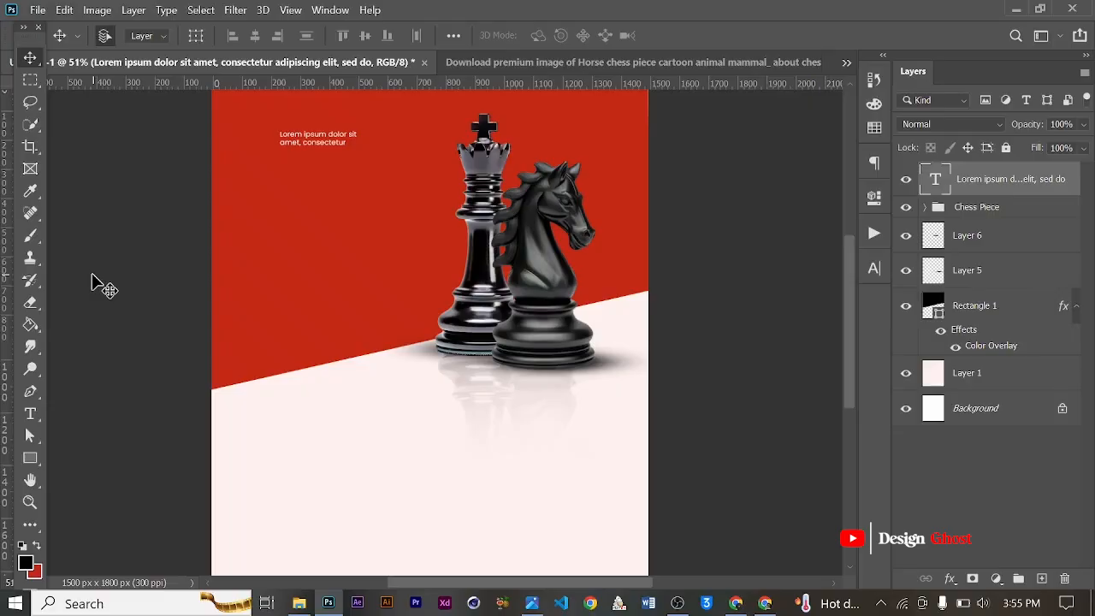
- Type 'BONE' in capitals as a new text layer below the paragraph
{"action": "left_click", "coordinate": [30, 413]}
{"action": "scroll", "coordinate": [368, 122], "scroll_direction": "up", "scroll_amount": 3}
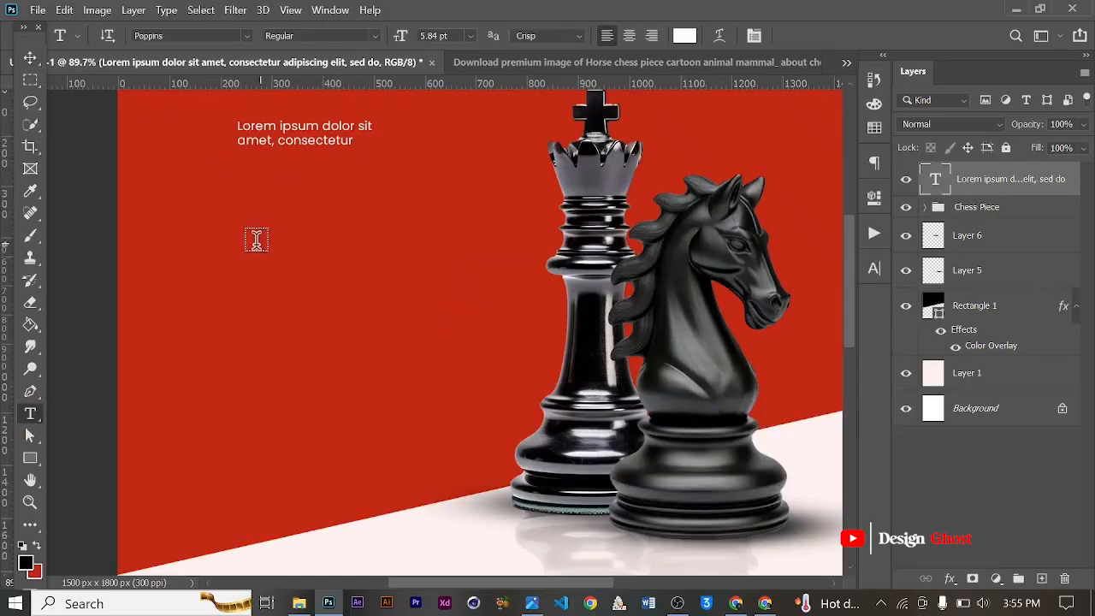
{"action": "left_click", "coordinate": [246, 233]}
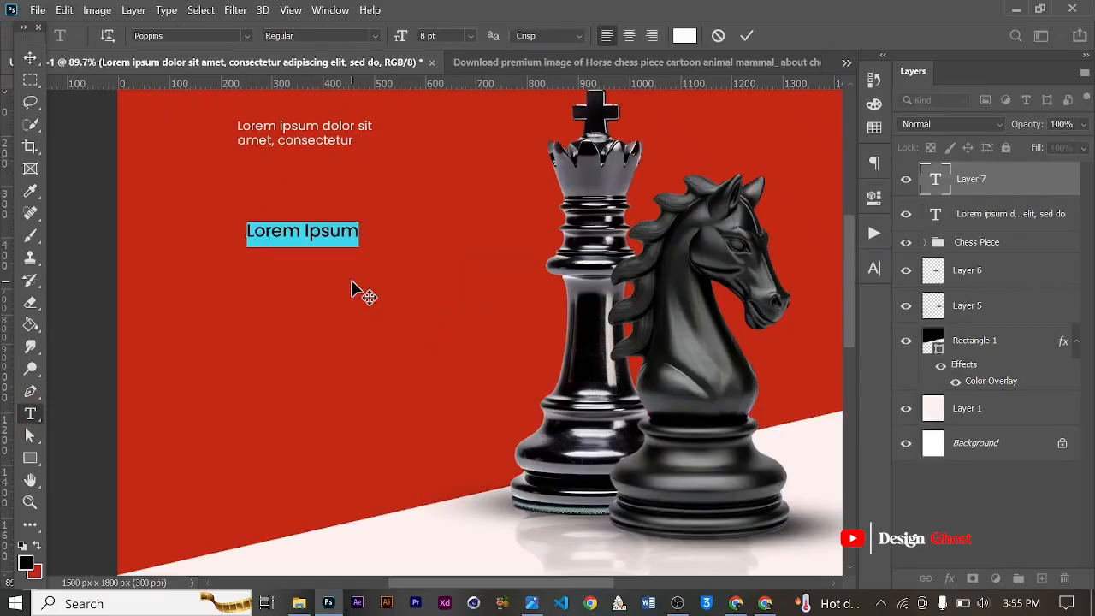
{"action": "key", "text": "Caps_Lock"}
{"action": "type", "text": "BONE"}
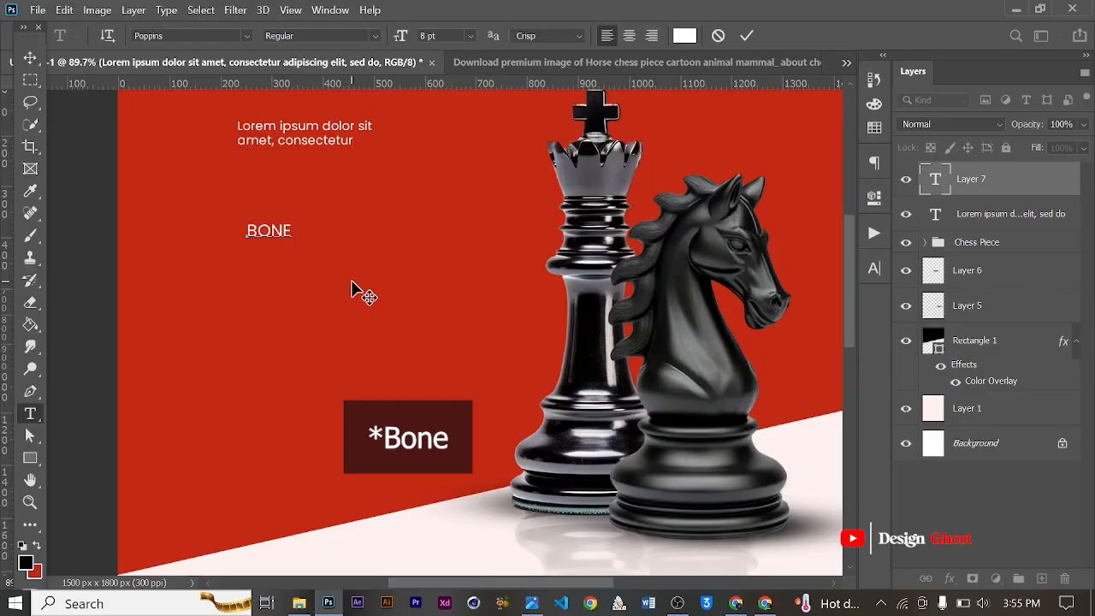
{"action": "left_click", "coordinate": [750, 35]}
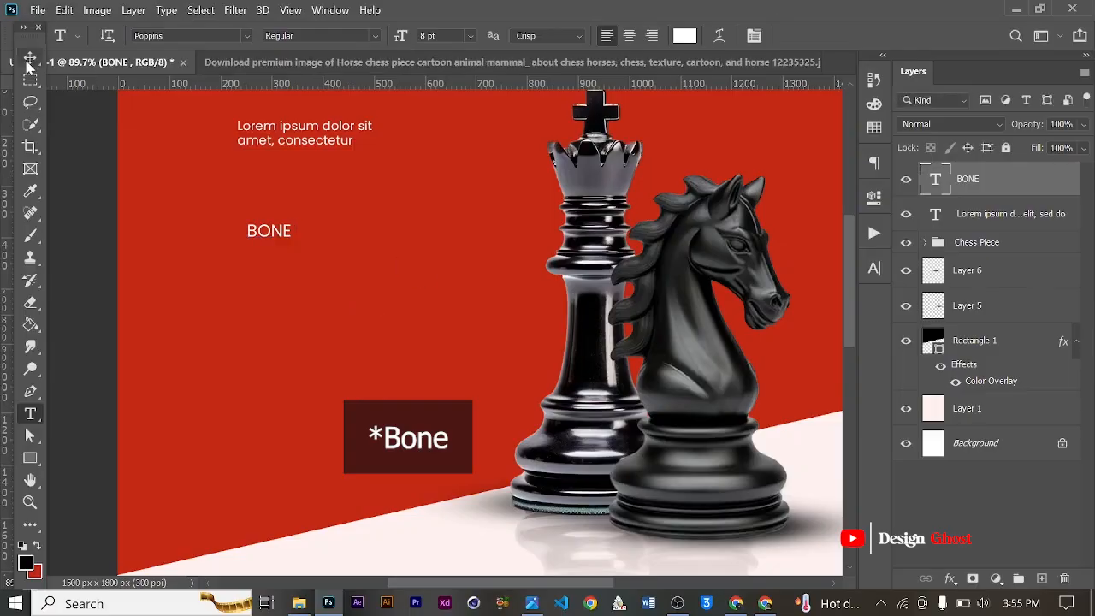
- Enlarge the BONE text to about 320%
{"action": "key", "text": "ctrl"}
{"action": "scroll", "coordinate": [301, 299], "scroll_direction": "up", "scroll_amount": 2}
{"action": "key", "text": "ctrl+t"}
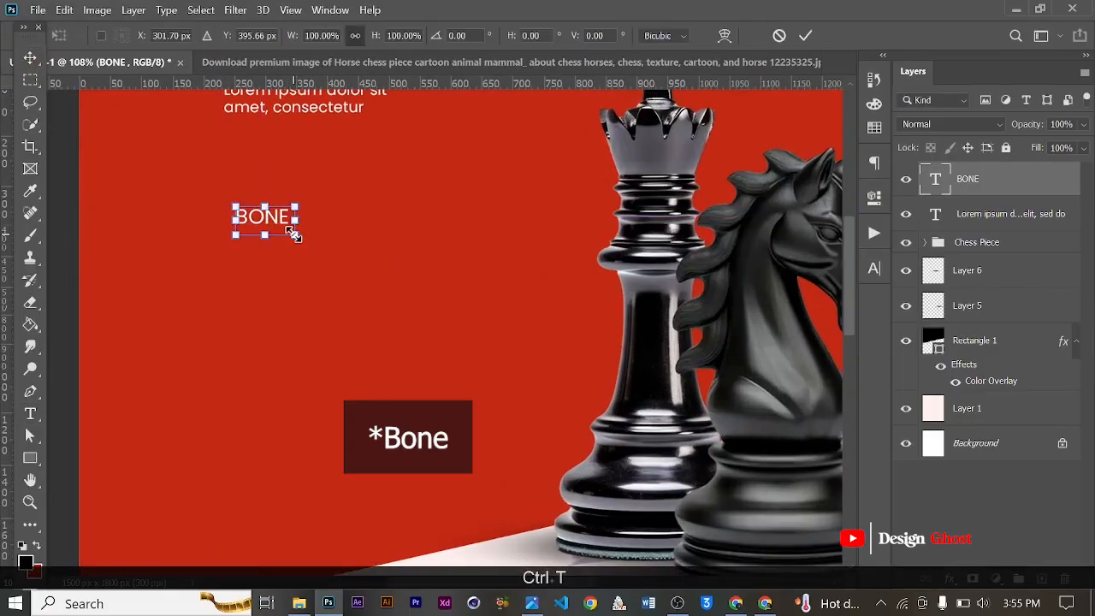
{"action": "left_click_drag", "start_coordinate": [295, 236], "coordinate": [423, 308]}
{"action": "key", "text": "Return"}
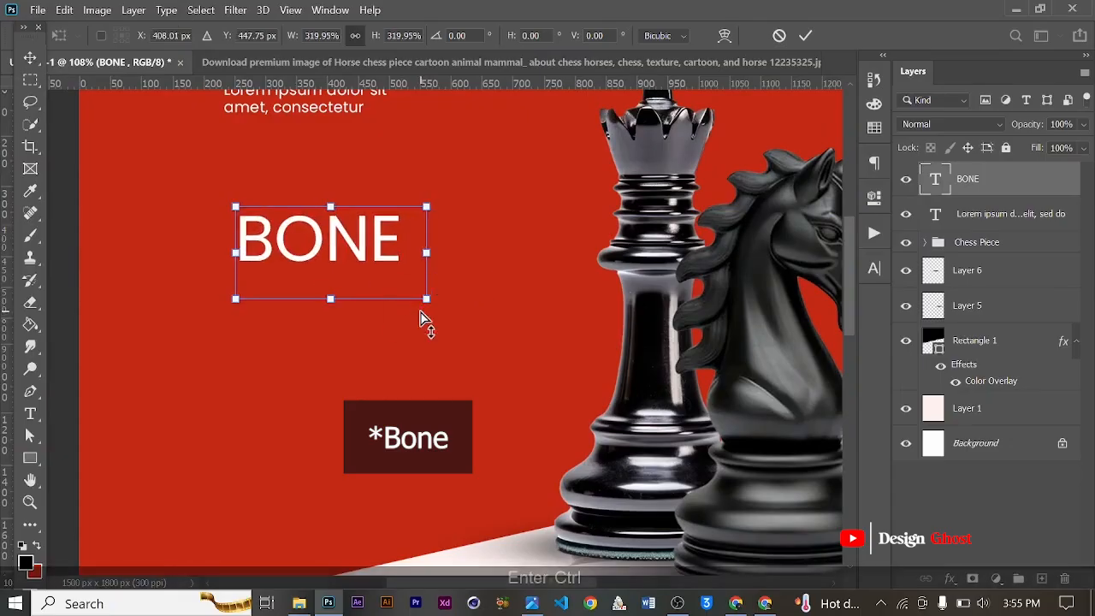
{"action": "key", "text": "ctrl+0"}
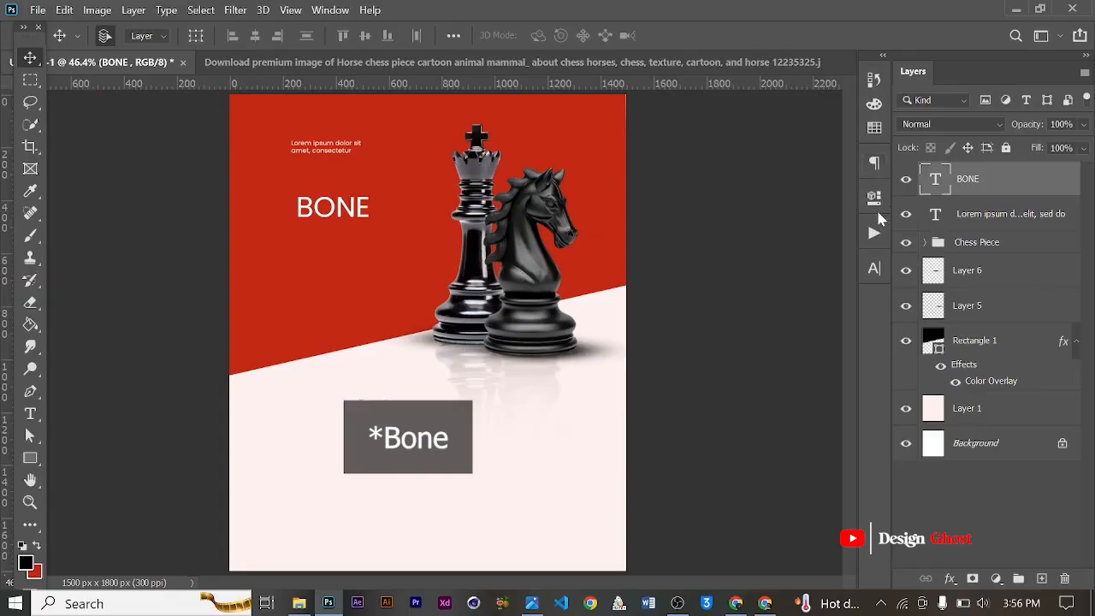
- Apply the Bone Slayer font to the BONE heading
{"action": "left_click", "coordinate": [873, 270]}
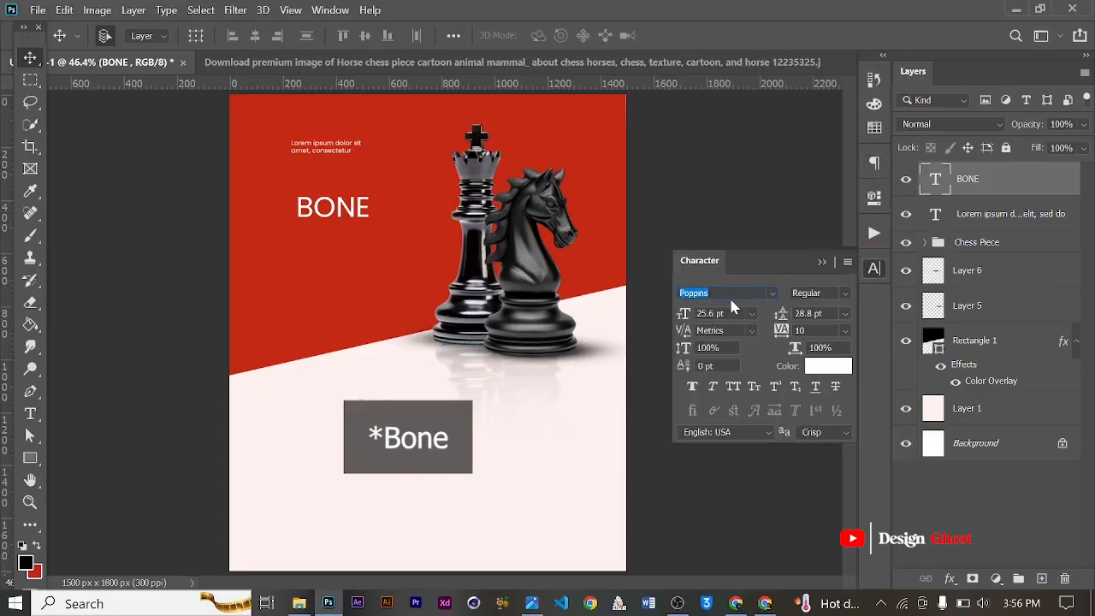
{"action": "type", "text": "BONE"}
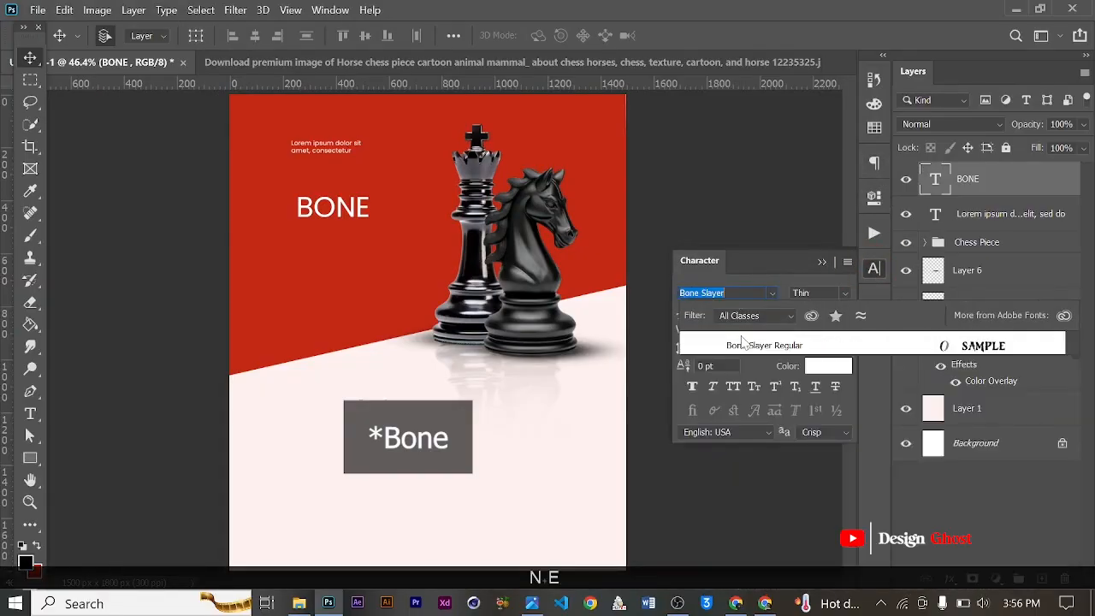
{"action": "left_click", "coordinate": [744, 344]}
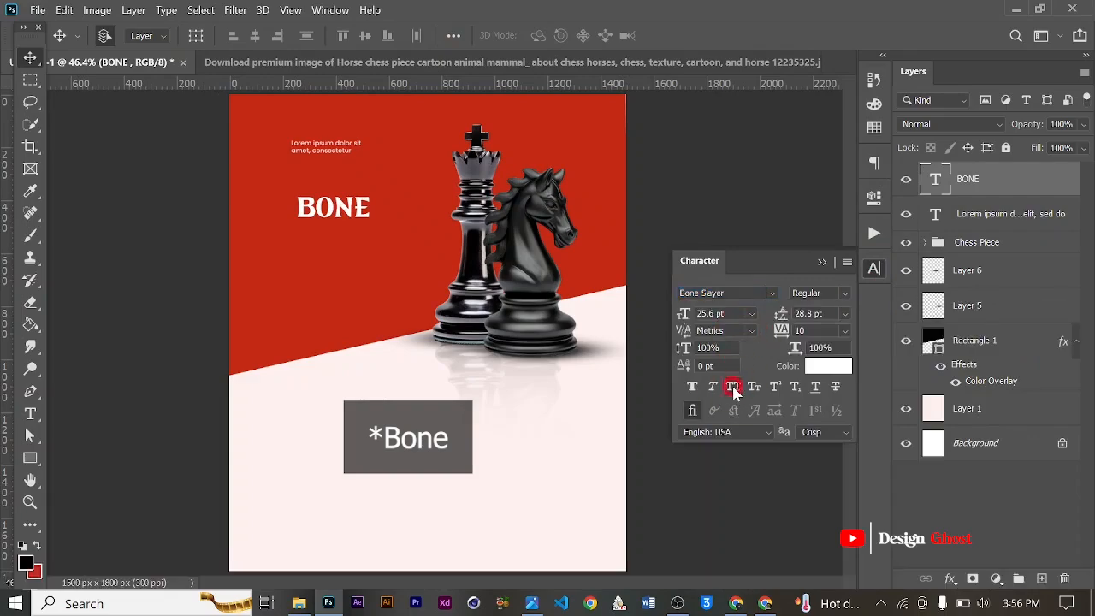
- Scale the BONE headline up and Alt-drag a duplicate of it downward
{"action": "scroll", "coordinate": [301, 203], "scroll_direction": "up", "scroll_amount": 4}
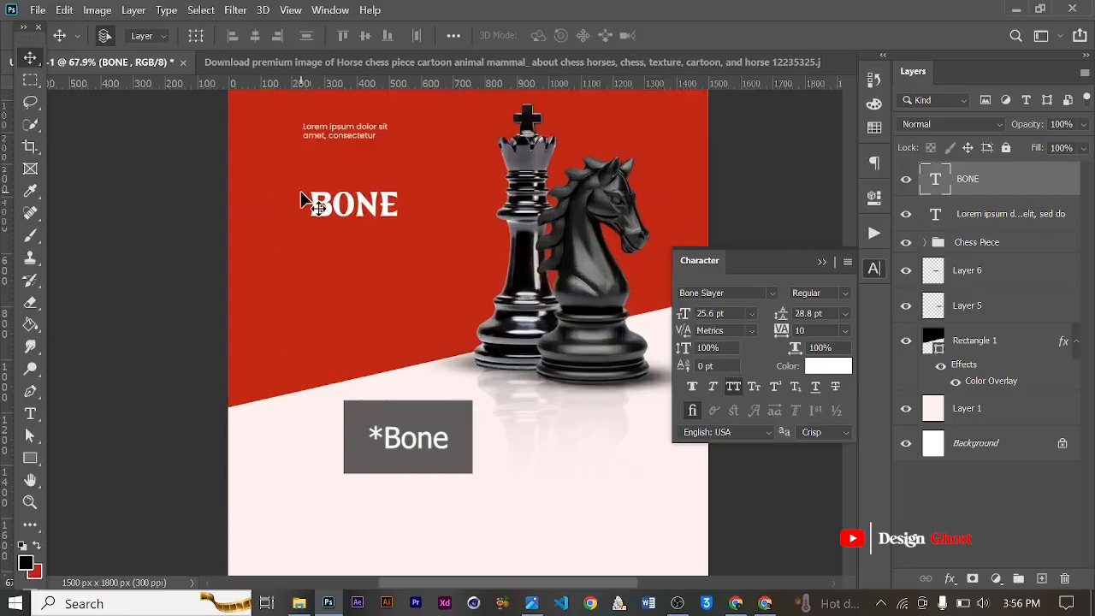
{"action": "left_click", "coordinate": [821, 262]}
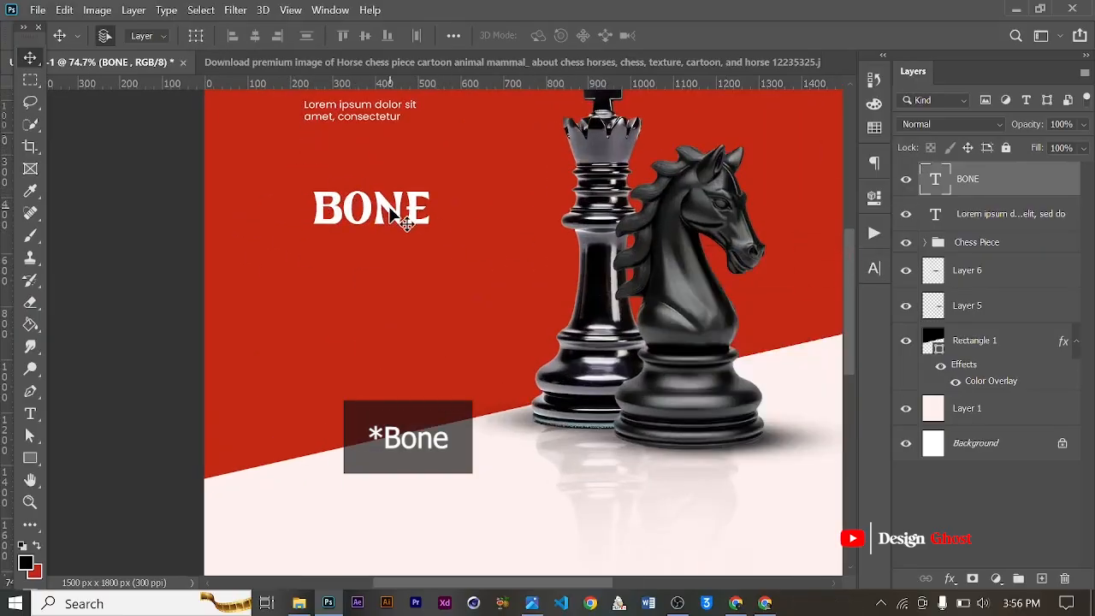
{"action": "key", "text": "ctrl+t"}
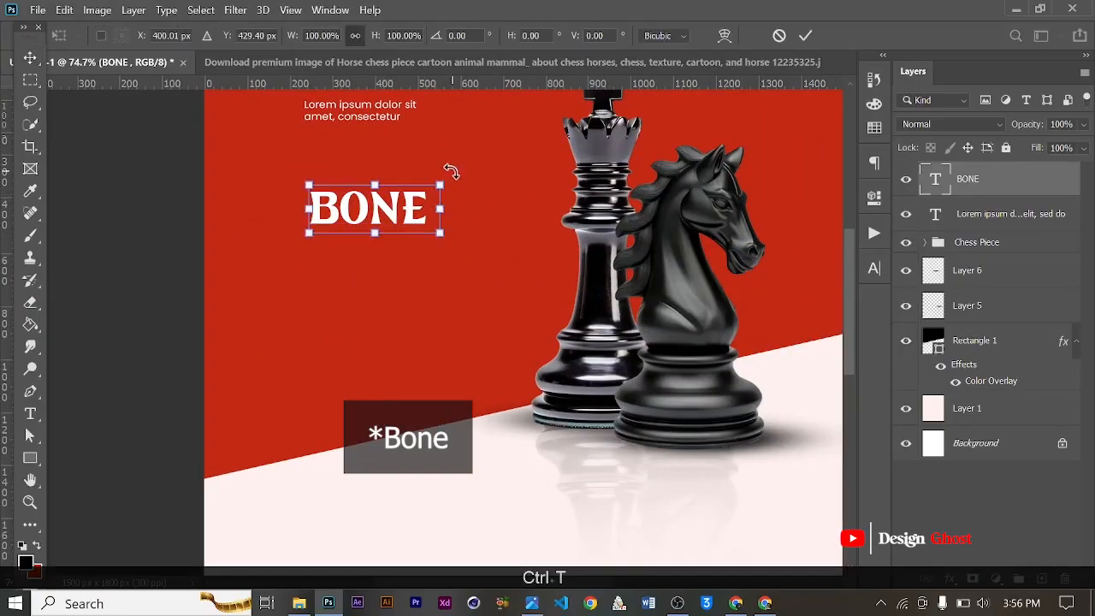
{"action": "left_click_drag", "start_coordinate": [446, 182], "coordinate": [477, 163]}
{"action": "key", "text": "Return"}
{"action": "key", "text": "ctrl+0"}
{"action": "left_click_drag", "start_coordinate": [356, 233], "coordinate": [362, 265]}
- Change the duplicated BONE text layer to read SLAYER
{"action": "key", "text": "t"}
{"action": "left_click", "coordinate": [344, 250]}
{"action": "key", "text": "ctrl+a"}
{"action": "type", "text": "SLAYER"}
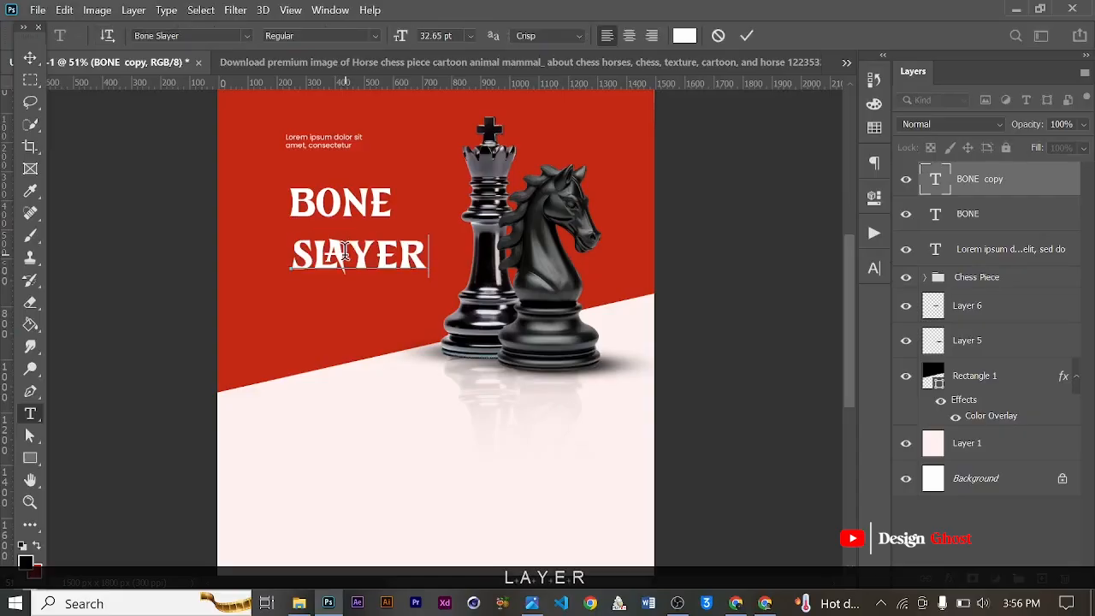
{"action": "left_click", "coordinate": [747, 35]}
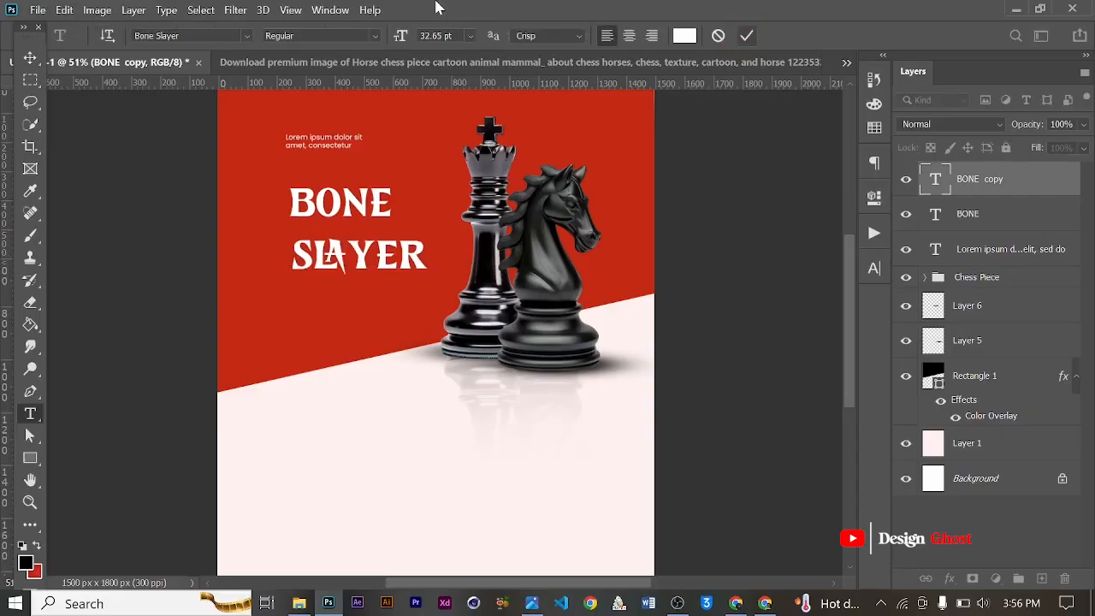
- Move SLAYER up so it sits directly under BONE
{"action": "left_click", "coordinate": [30, 60]}
{"action": "scroll", "coordinate": [493, 360], "scroll_direction": "up", "scroll_amount": 6}
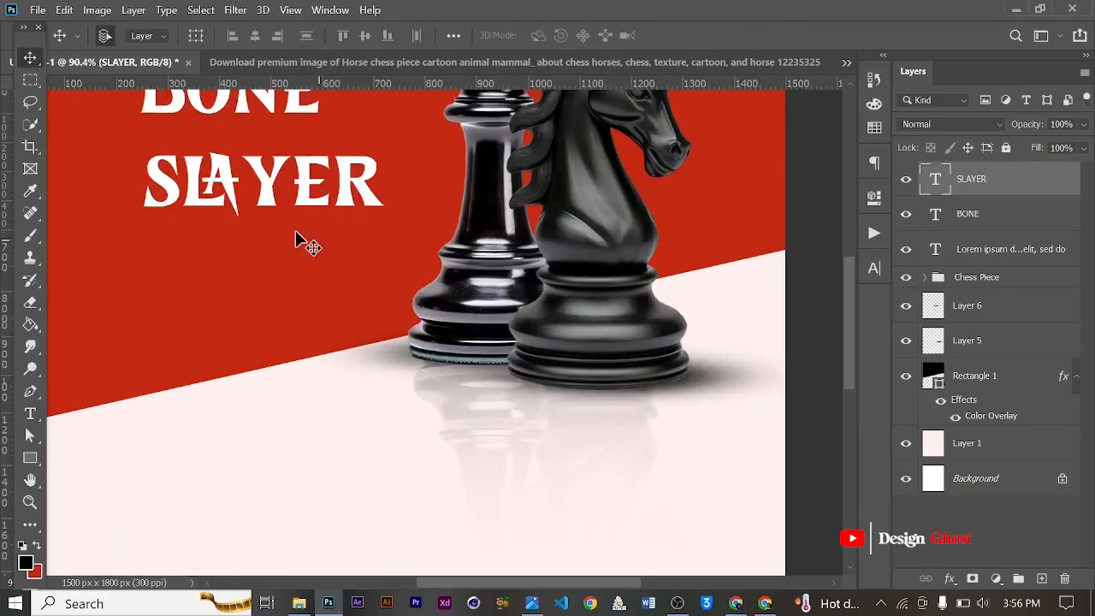
{"action": "scroll", "coordinate": [259, 189], "scroll_direction": "up", "scroll_amount": 2}
{"action": "left_click_drag", "start_coordinate": [313, 234], "coordinate": [342, 278]}
{"action": "scroll", "coordinate": [342, 278], "scroll_direction": "down", "scroll_amount": 3}
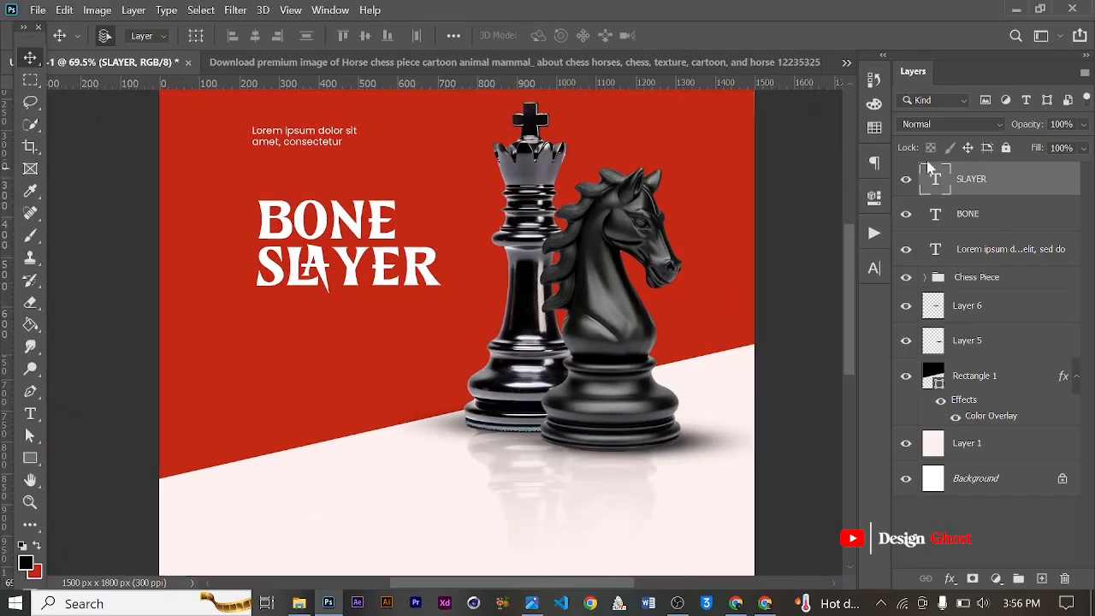
- Select BONE and SLAYER together and scale the headline up to about 114%
{"action": "left_click", "coordinate": [973, 215], "text": "ctrl"}
{"action": "key", "text": "ctrl+t"}
{"action": "scroll", "coordinate": [429, 200], "scroll_direction": "up", "scroll_amount": 2}
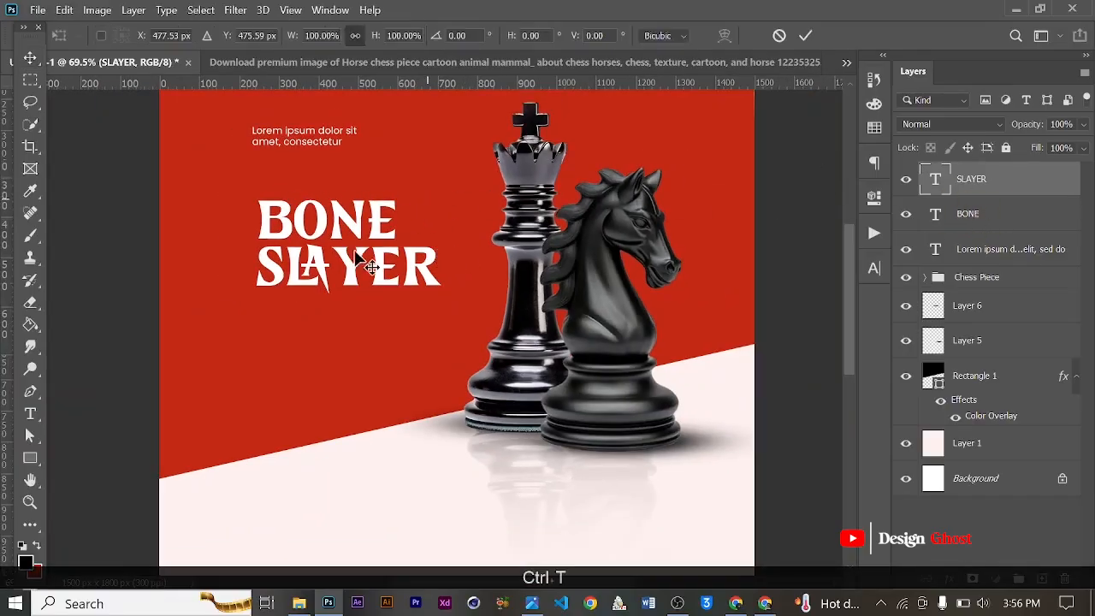
{"action": "left_click_drag", "start_coordinate": [366, 239], "coordinate": [366, 210]}
{"action": "left_click_drag", "start_coordinate": [439, 166], "coordinate": [471, 154]}
{"action": "key", "text": "Return"}
{"action": "key", "text": "ctrl+0"}
- Nudge the two-line BONE SLAYER headline slightly lower and confirm its placement
{"action": "key", "text": "Down"}
{"action": "key", "text": "Down"}
{"action": "key", "text": "Down"}
{"action": "key", "text": "Down"}
{"action": "key", "text": "Down"}
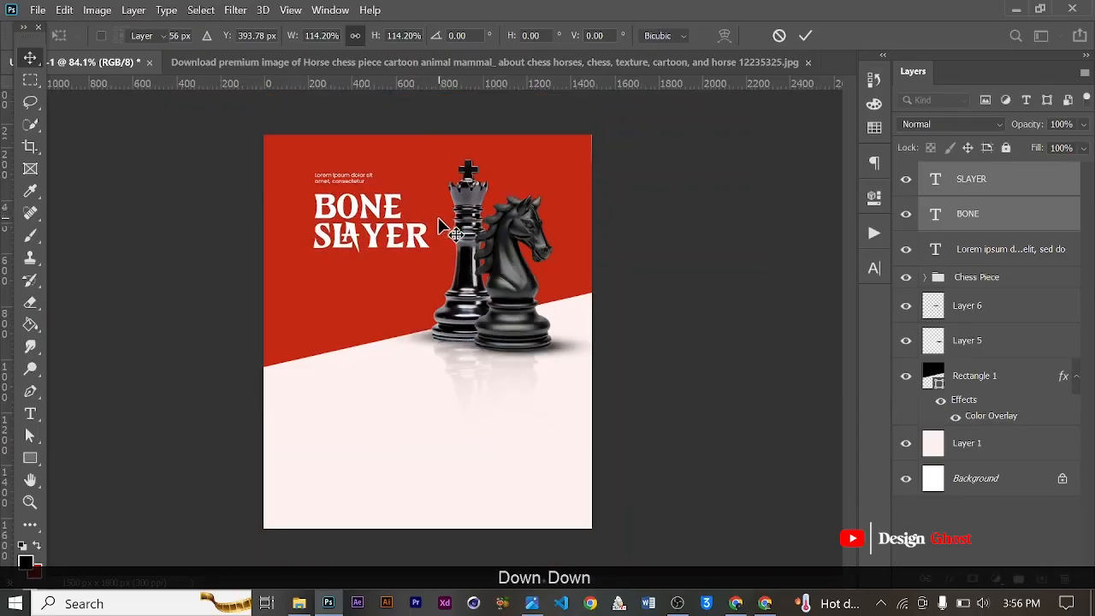
{"action": "key", "text": "Down"}
{"action": "key", "text": "Down"}
{"action": "key", "text": "Down"}
{"action": "key", "text": "Down"}
{"action": "key", "text": "Return"}
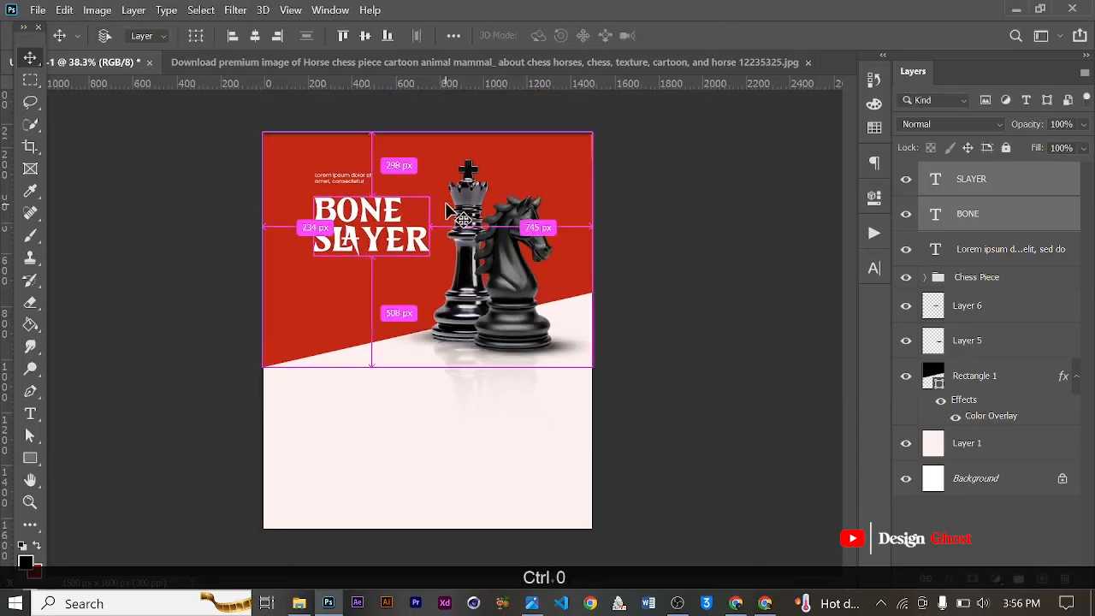
{"action": "key", "text": "ctrl+0"}
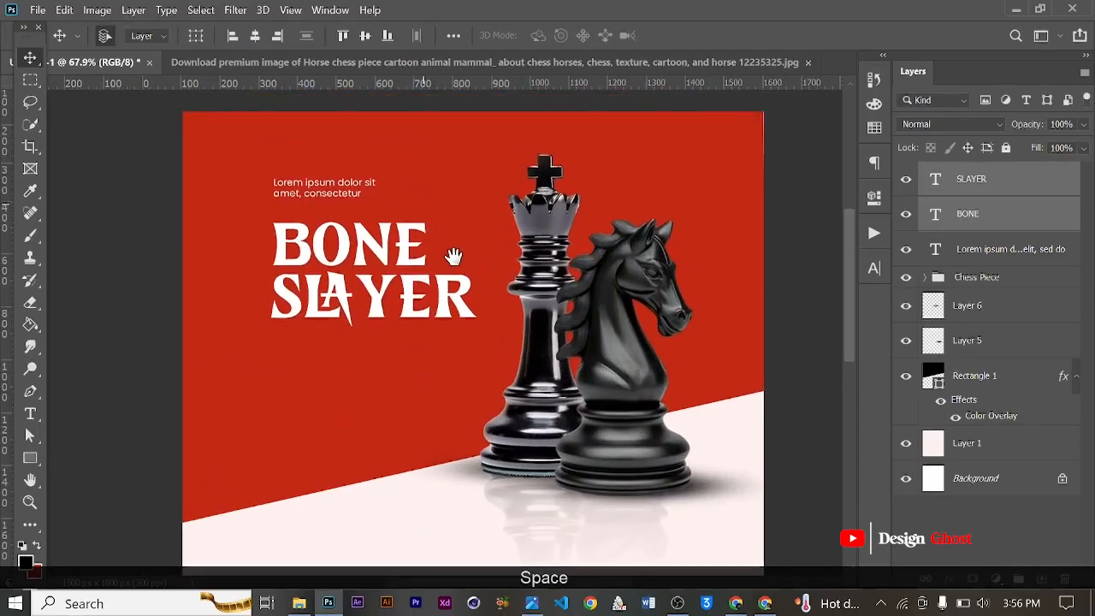
{"action": "key", "text": "Return"}
{"action": "key", "text": "ctrl+0"}
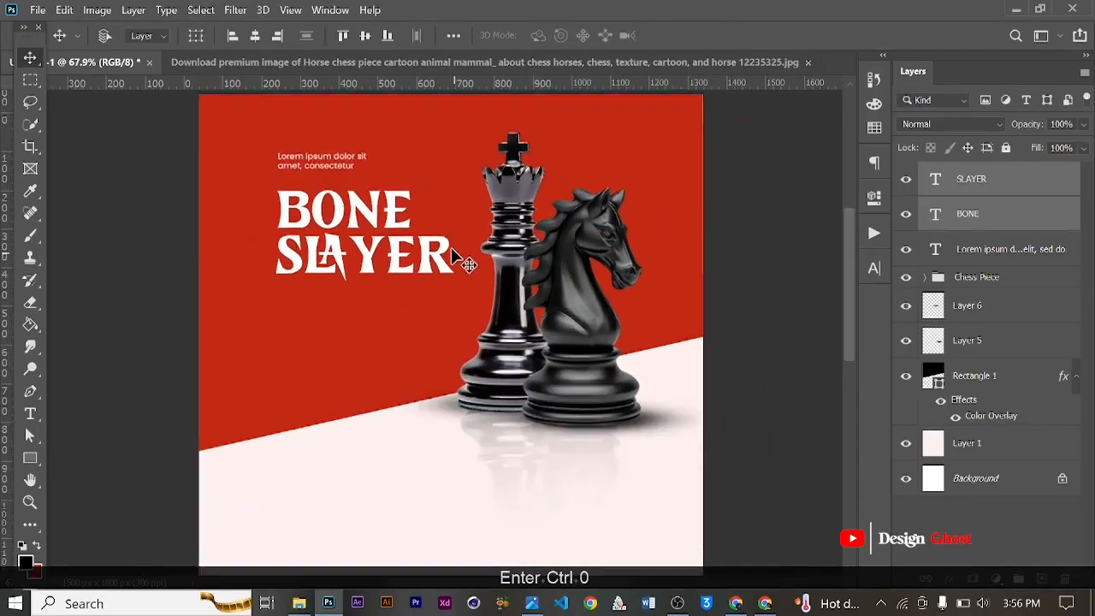
{"action": "scroll", "coordinate": [357, 181], "scroll_direction": "up", "scroll_amount": 4}
{"action": "left_click_drag", "start_coordinate": [351, 269], "coordinate": [384, 313]}
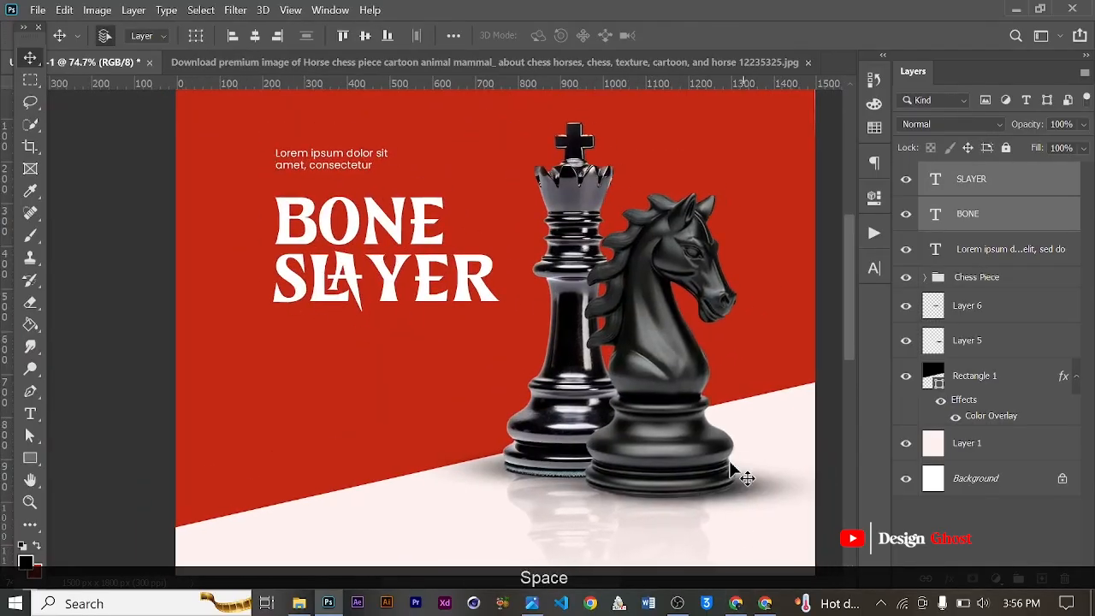
- Open a new Chrome tab and search 'DEEP SEEK' to reach the DeepSeek site
{"action": "left_click", "coordinate": [765, 603]}
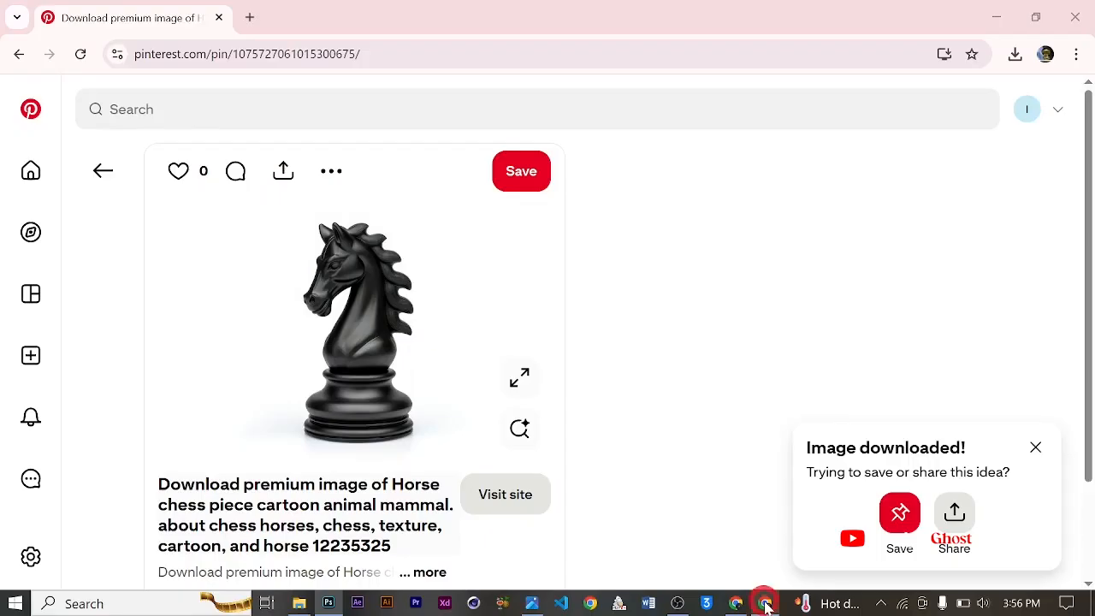
{"action": "left_click", "coordinate": [250, 17]}
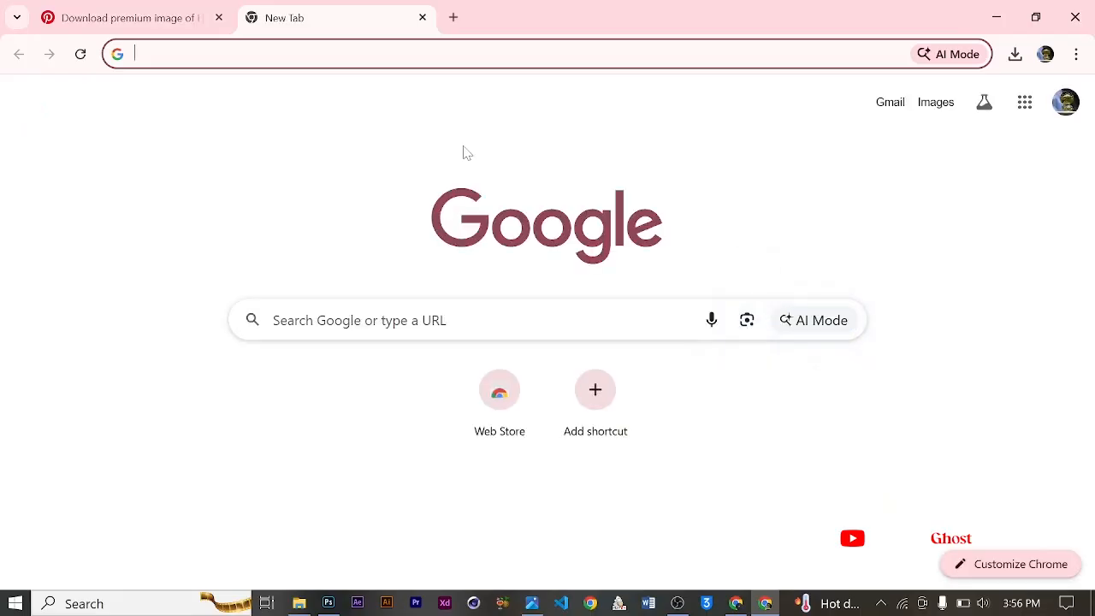
{"action": "type", "text": "DEEP "}
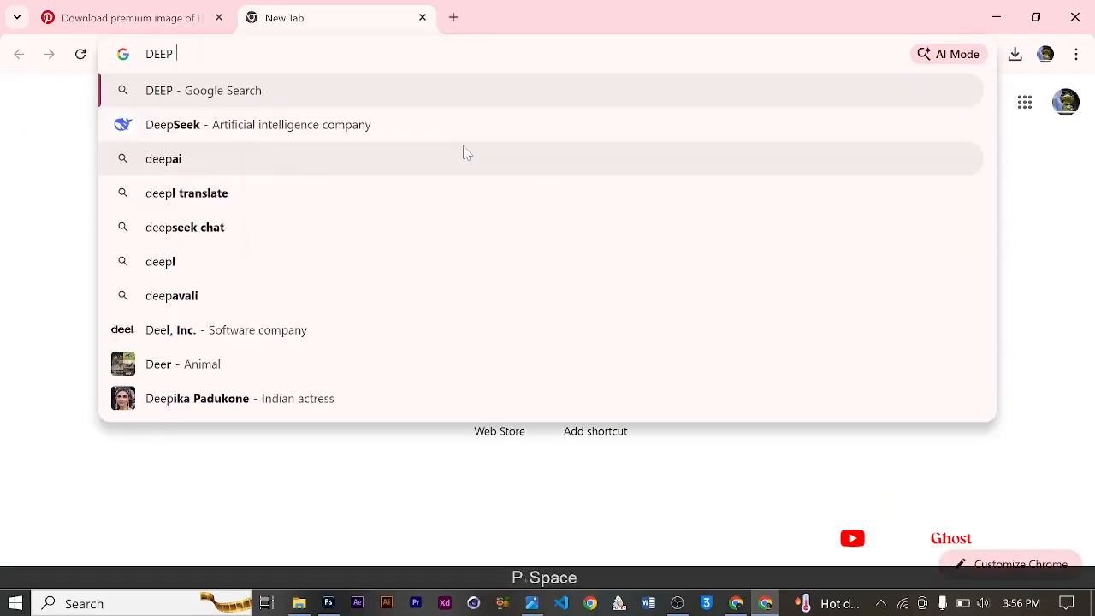
{"action": "type", "text": "SEEK"}
{"action": "key", "text": "Return"}
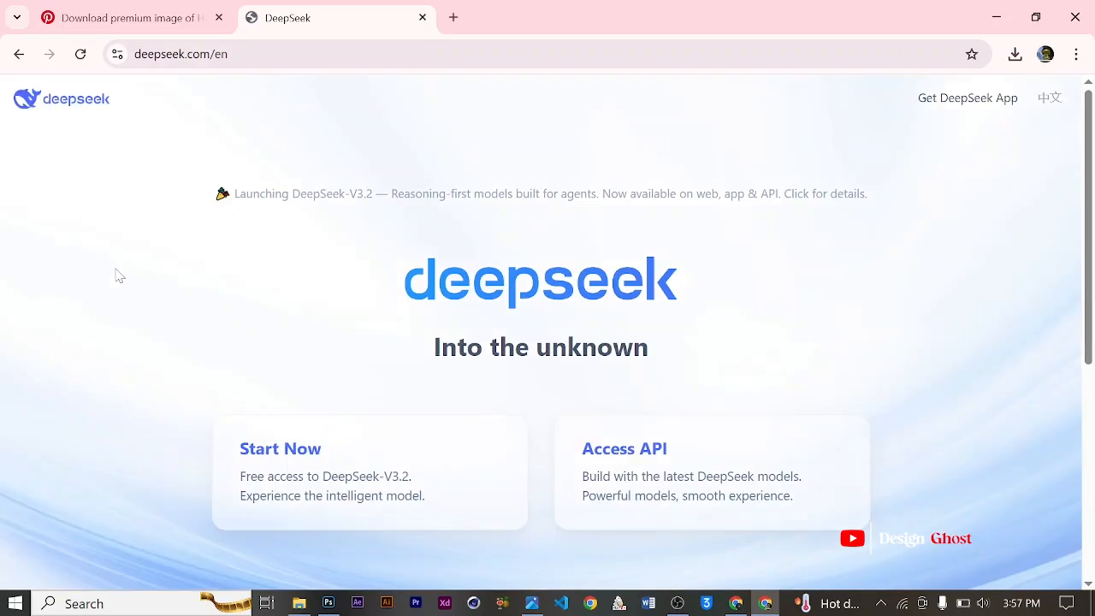
{"action": "scroll", "coordinate": [406, 310], "scroll_direction": "down", "scroll_amount": 2}
- Ask the chat to generate a theme for a leadership summit called Bone Slayer
{"action": "left_click", "coordinate": [313, 317]}
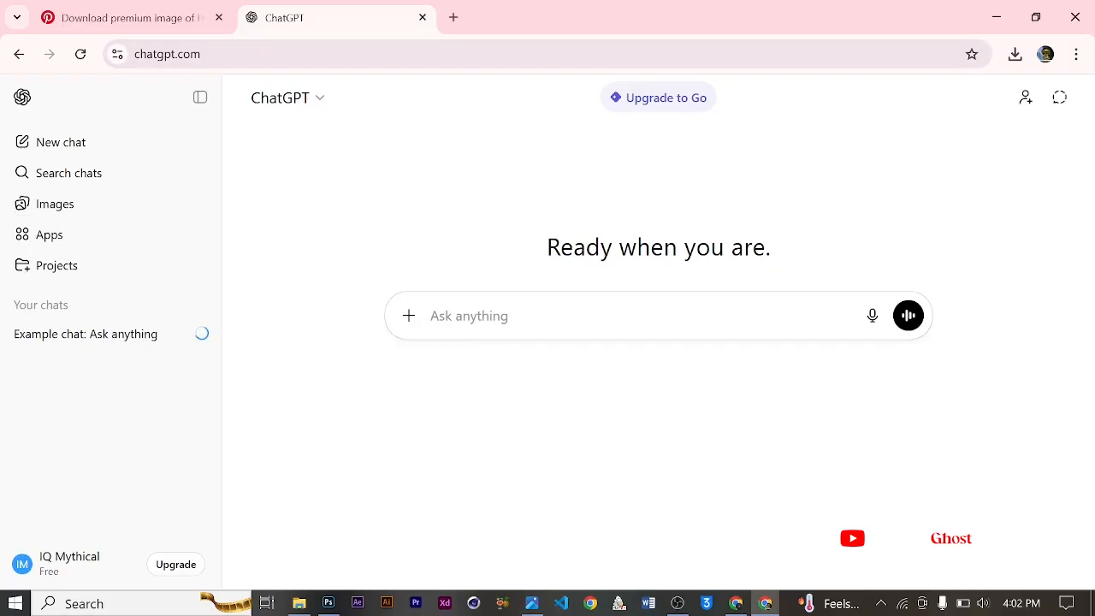
{"action": "type", "text": "G"}
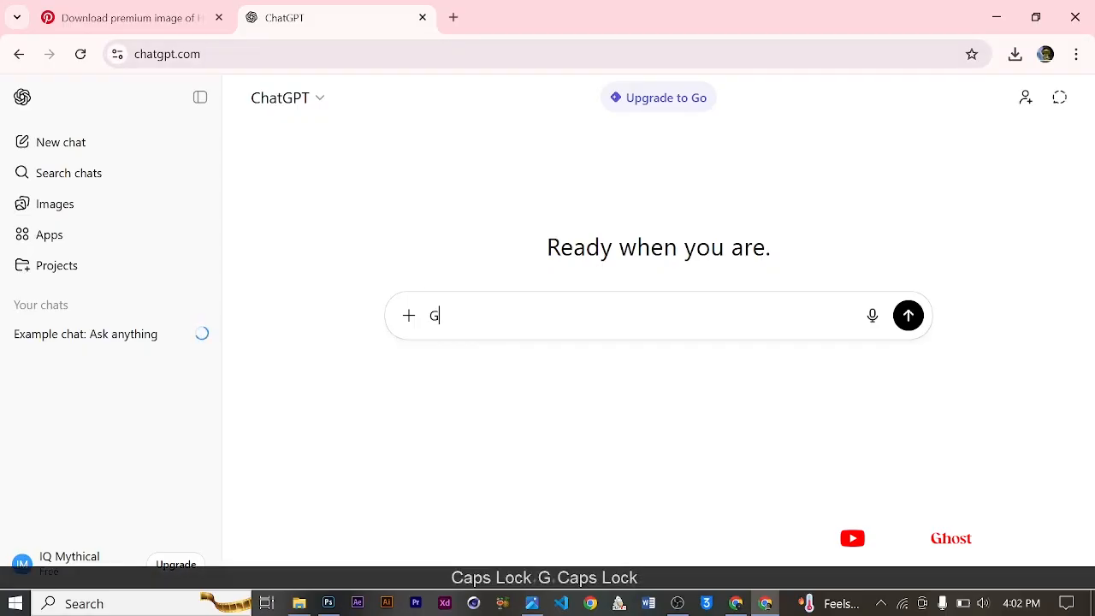
{"action": "type", "text": "enerat"}
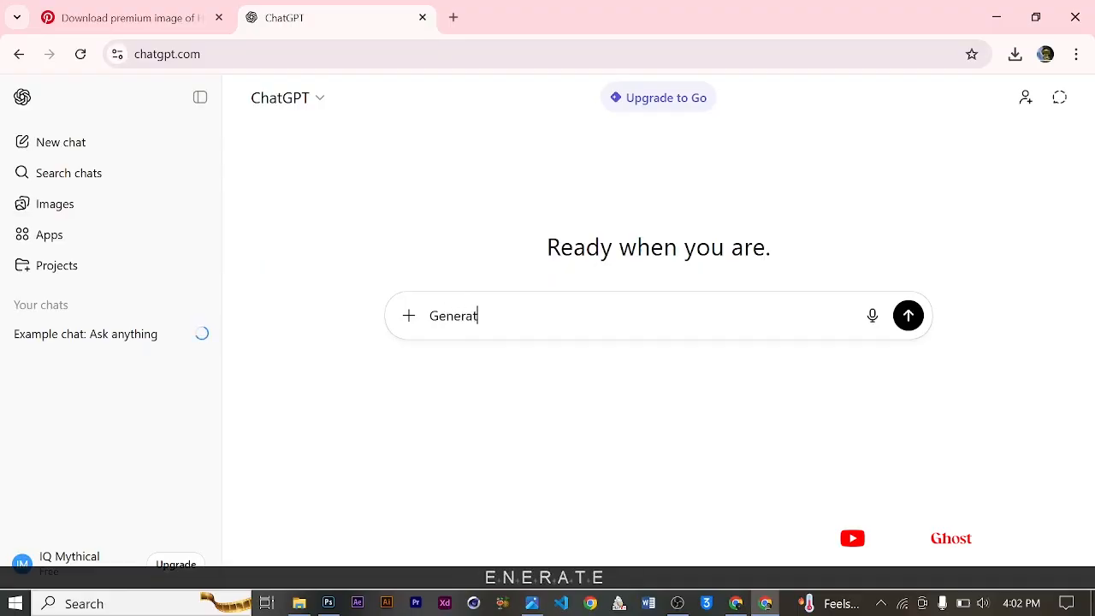
{"action": "type", "text": "e a them"}
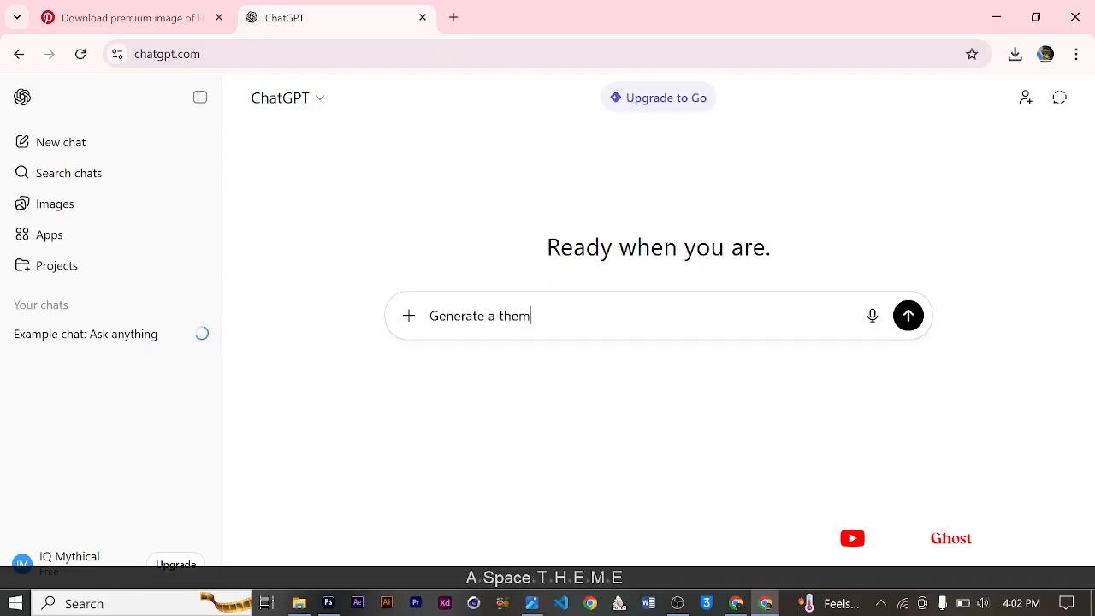
{"action": "type", "text": "e fpor"}
{"action": "key", "text": "BackSpace"}
{"action": "key", "text": "BackSpace"}
{"action": "key", "text": "BackSpace"}
{"action": "key", "text": "BackSpace"}
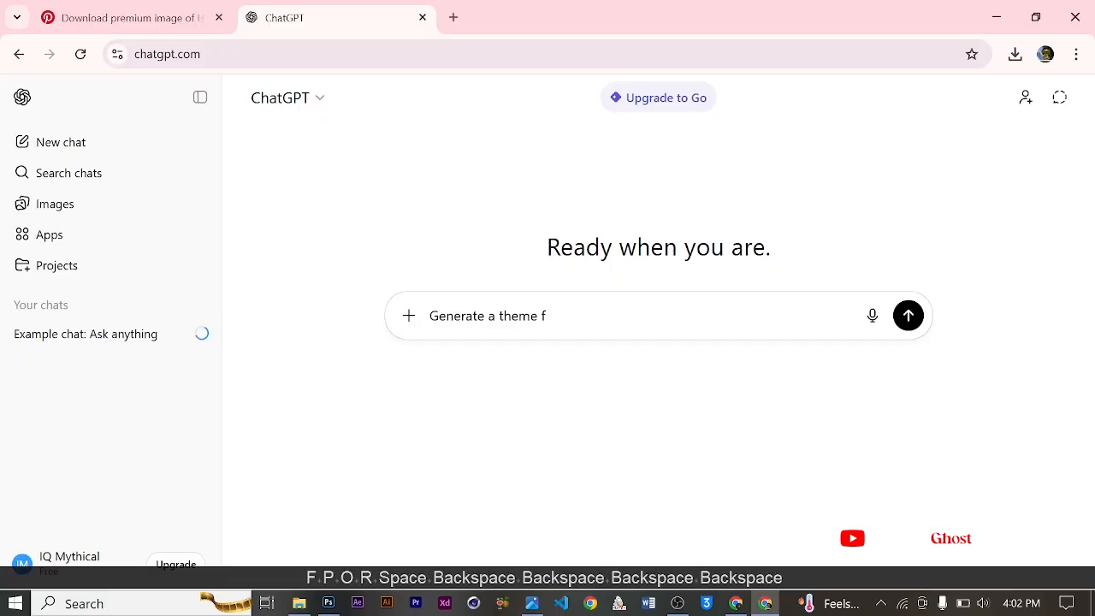
{"action": "type", "text": "ot"}
{"action": "key", "text": "BackSpace"}
{"action": "type", "text": "r a "}
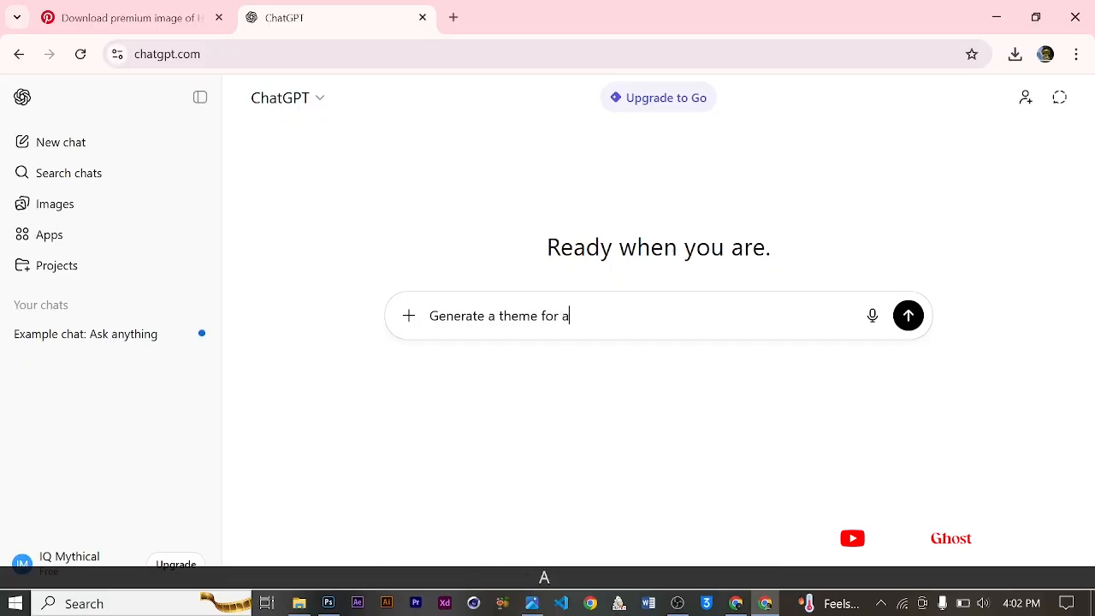
{"action": "type", "text": "leadershh"}
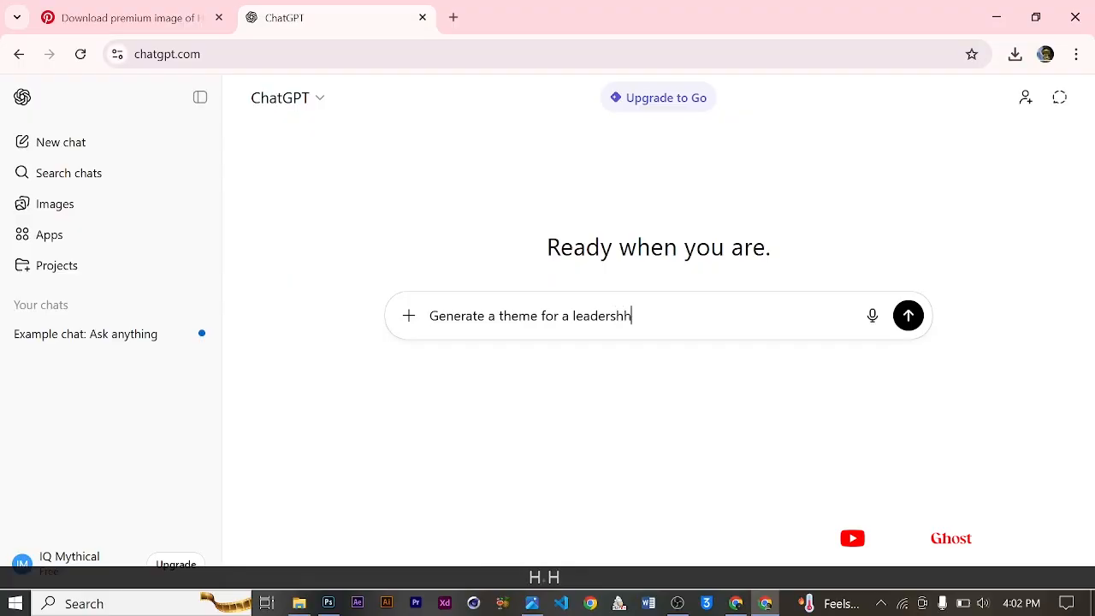
{"action": "key", "text": "BackSpace"}
{"action": "key", "text": "BackSpace"}
{"action": "type", "text": "ip summit called"}
{"action": "key", "text": "Caps_Lock"}
{"action": "type", "text": "B"}
{"action": "key", "text": "Caps_Lock"}
{"action": "type", "text": "one"}
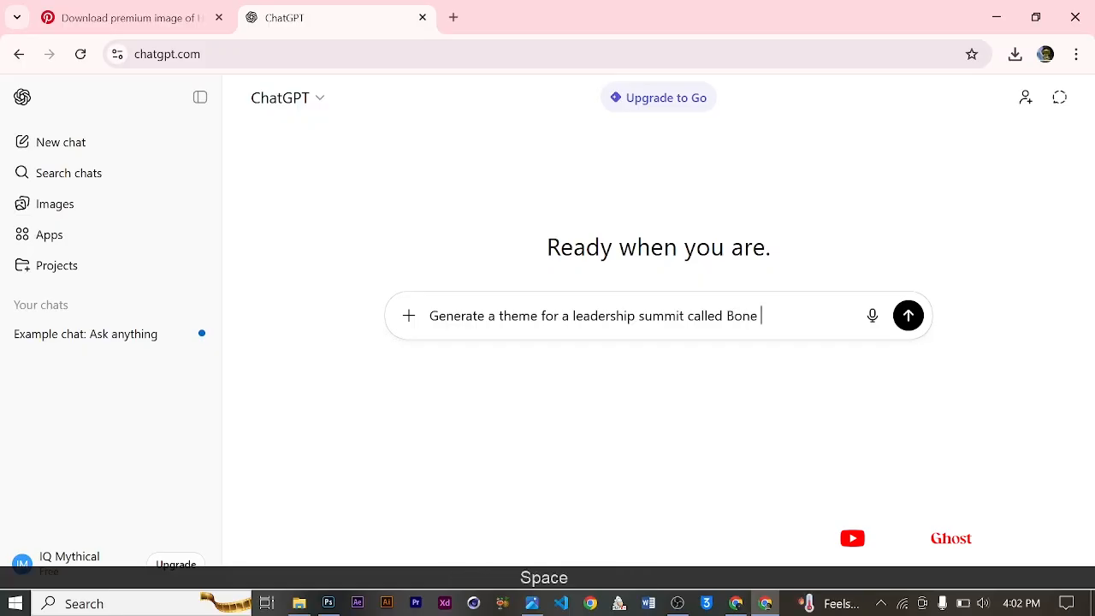
{"action": "type", "text": " s;layer"}
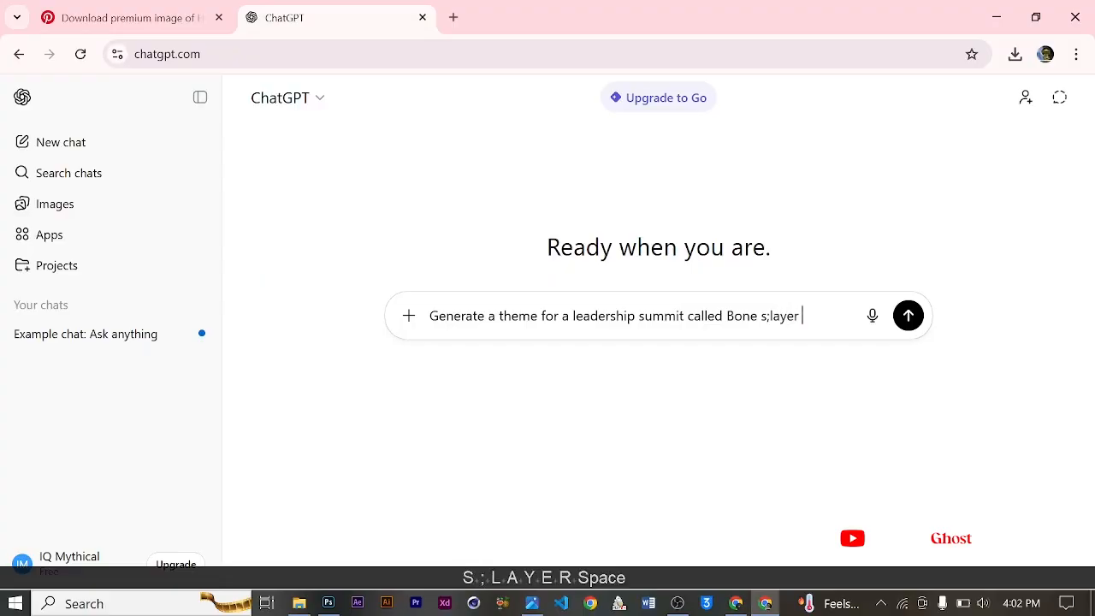
{"action": "key", "text": "Return"}
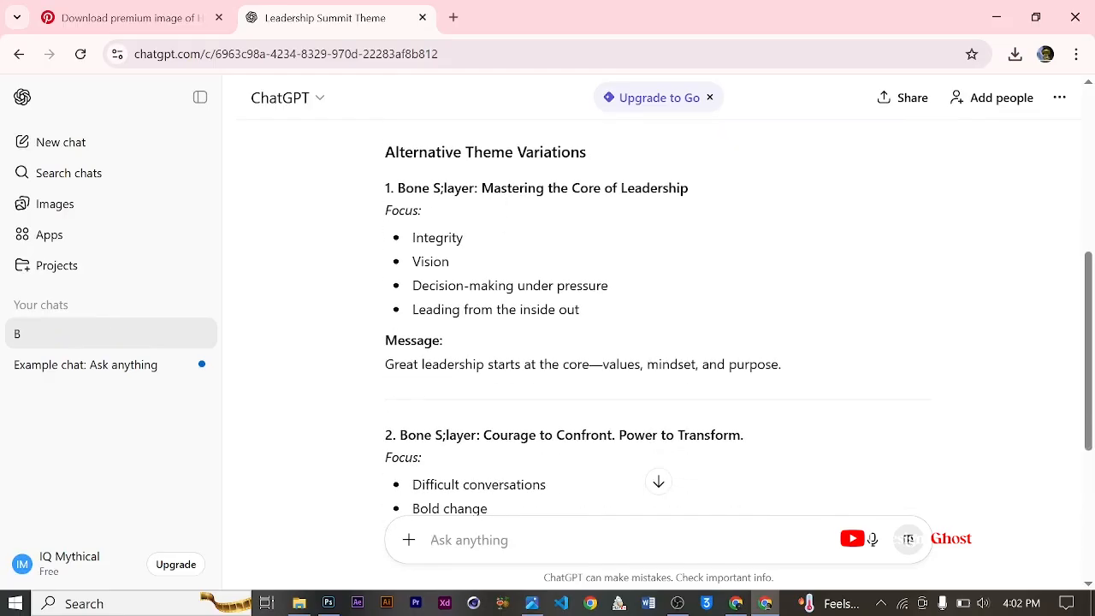
- Copy the tagline 'Mastering the Core of Leadership' and return to Photoshop
{"action": "left_click_drag", "start_coordinate": [482, 188], "coordinate": [681, 189]}
{"action": "right_click", "coordinate": [694, 188]}
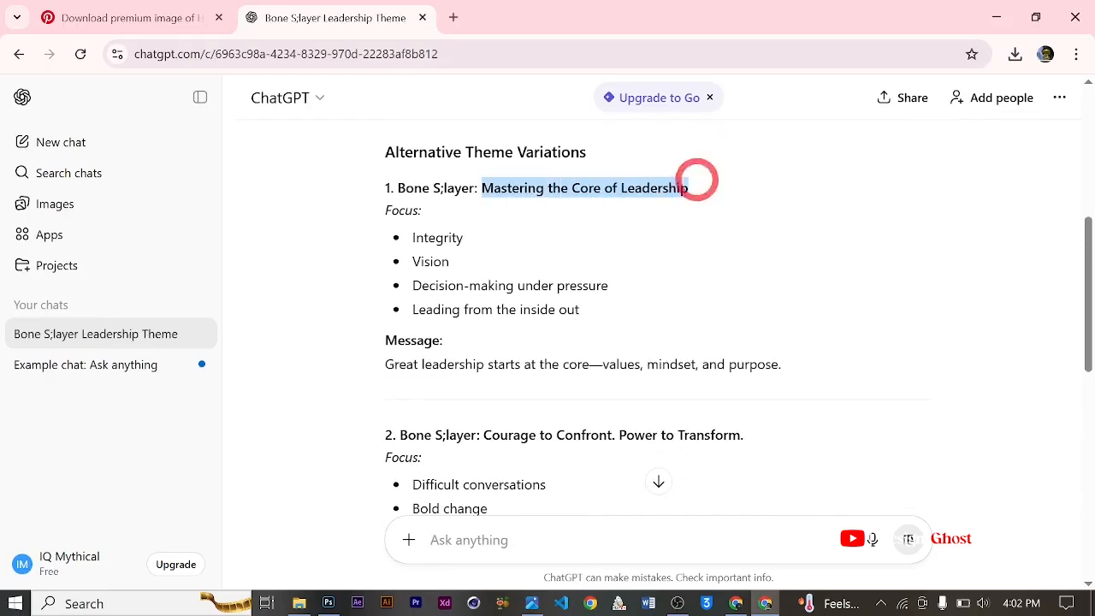
{"action": "left_click", "coordinate": [684, 215]}
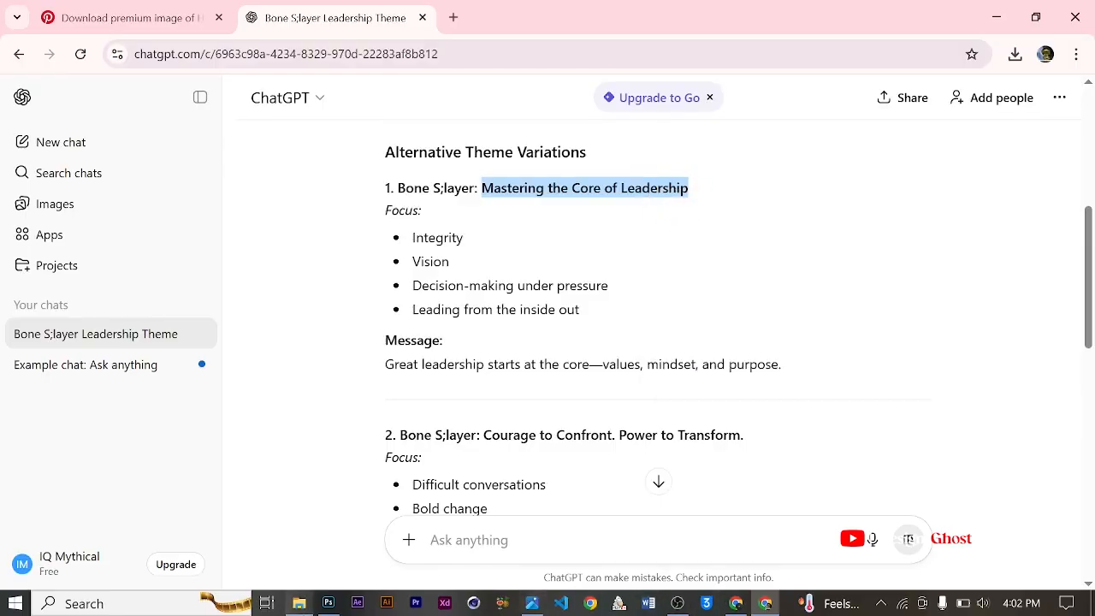
{"action": "left_click", "coordinate": [328, 603]}
{"action": "scroll", "coordinate": [308, 317], "scroll_direction": "down", "scroll_amount": 1}
{"action": "scroll", "coordinate": [306, 314], "scroll_direction": "up", "scroll_amount": 1}
- Paste the copied tagline as a new text line below SLAYER
{"action": "scroll", "coordinate": [184, 278], "scroll_direction": "up", "scroll_amount": 3}
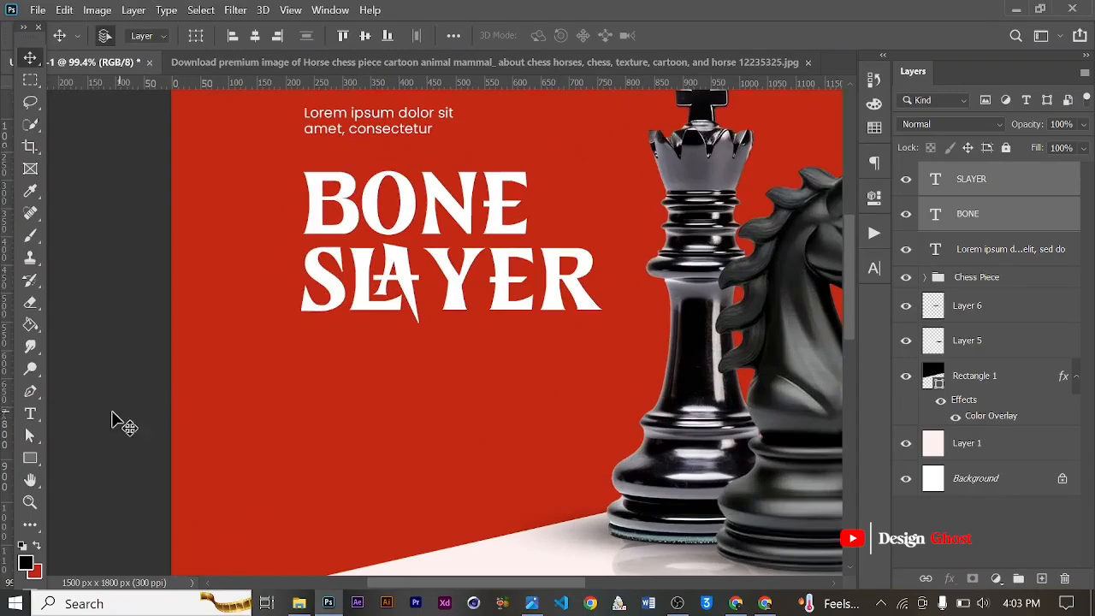
{"action": "left_click", "coordinate": [30, 415]}
{"action": "left_click", "coordinate": [320, 333]}
{"action": "scroll", "coordinate": [552, 358], "scroll_direction": "down", "scroll_amount": 3}
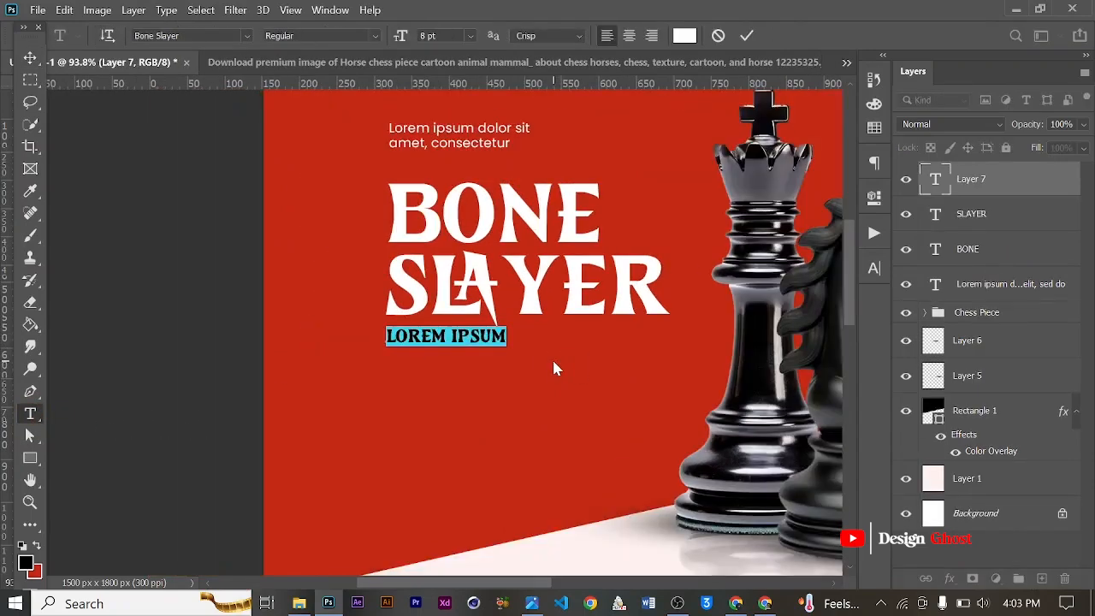
{"action": "key", "text": "ctrl+v"}
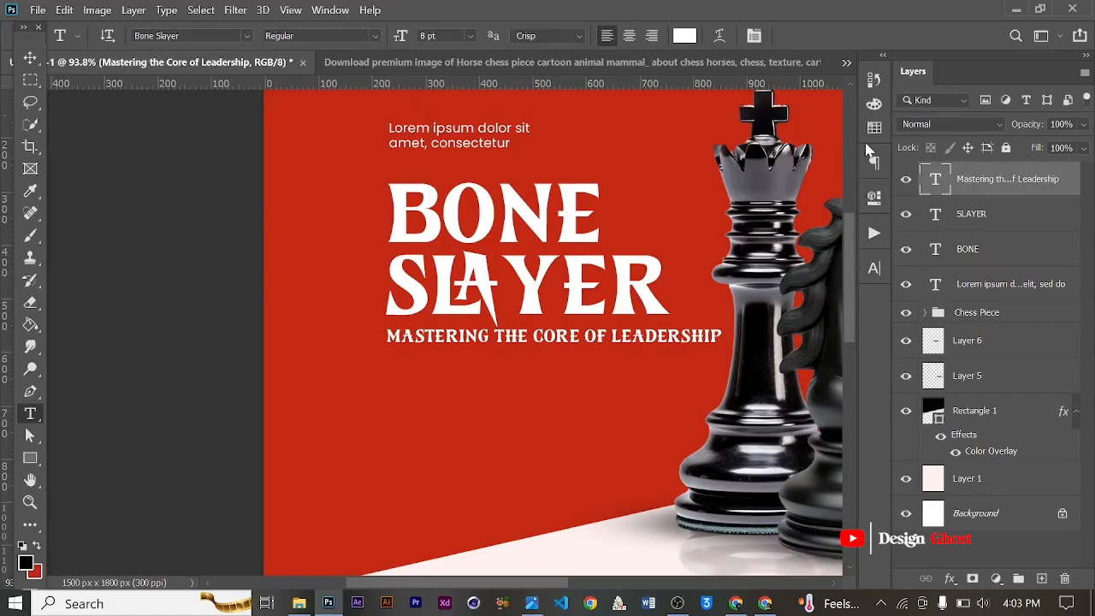
- Set the subtitle to Poppins Regular, turn off All Caps, and tighten tracking to -50
{"action": "left_click", "coordinate": [874, 269]}
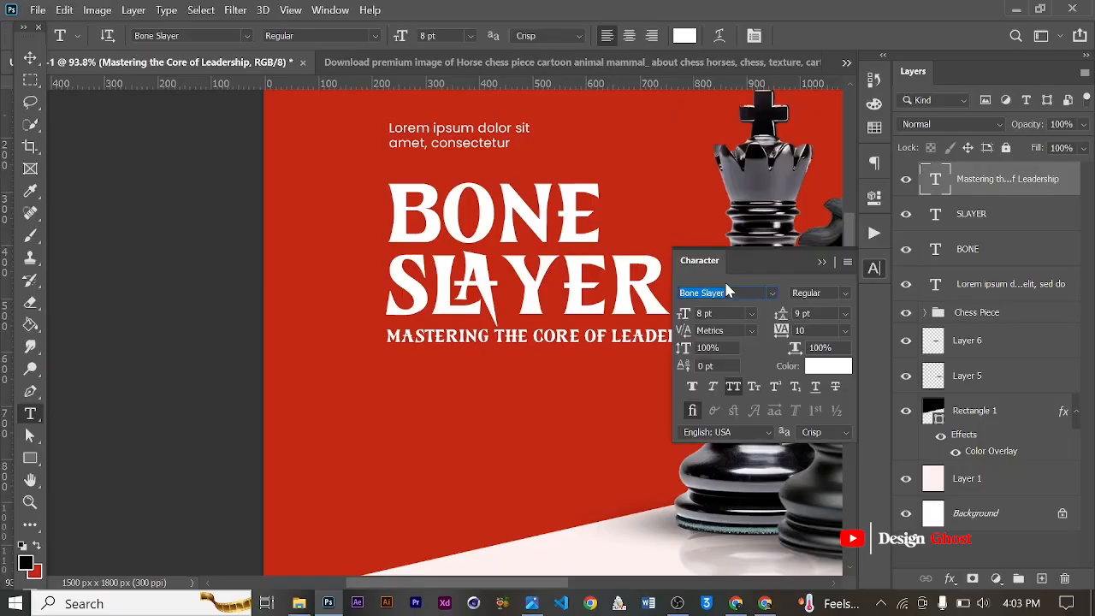
{"action": "type", "text": "Poppins"}
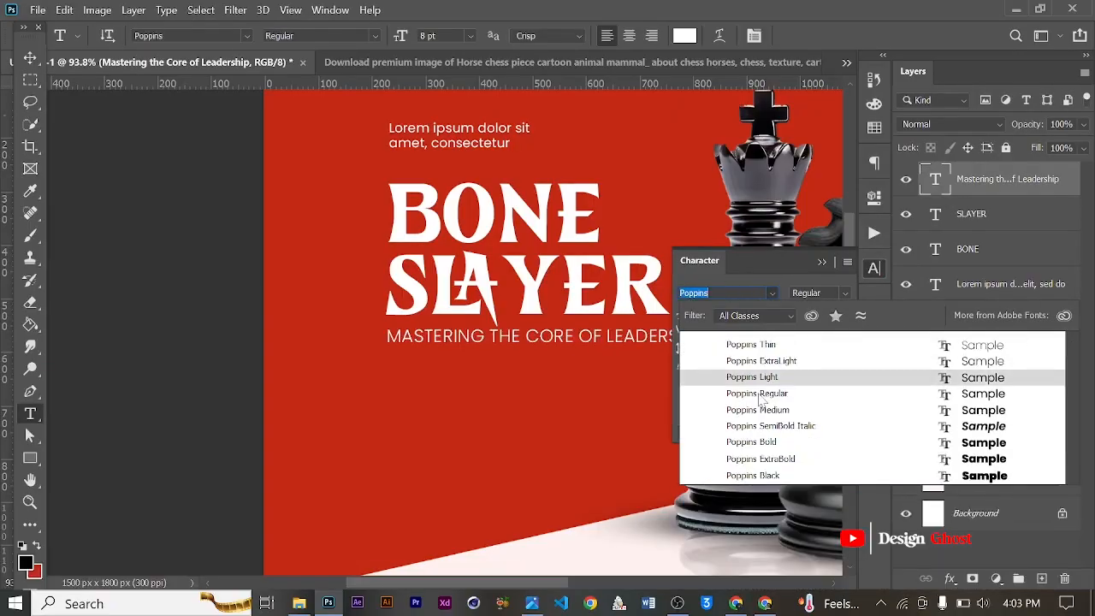
{"action": "left_click", "coordinate": [758, 393]}
{"action": "left_click", "coordinate": [733, 390]}
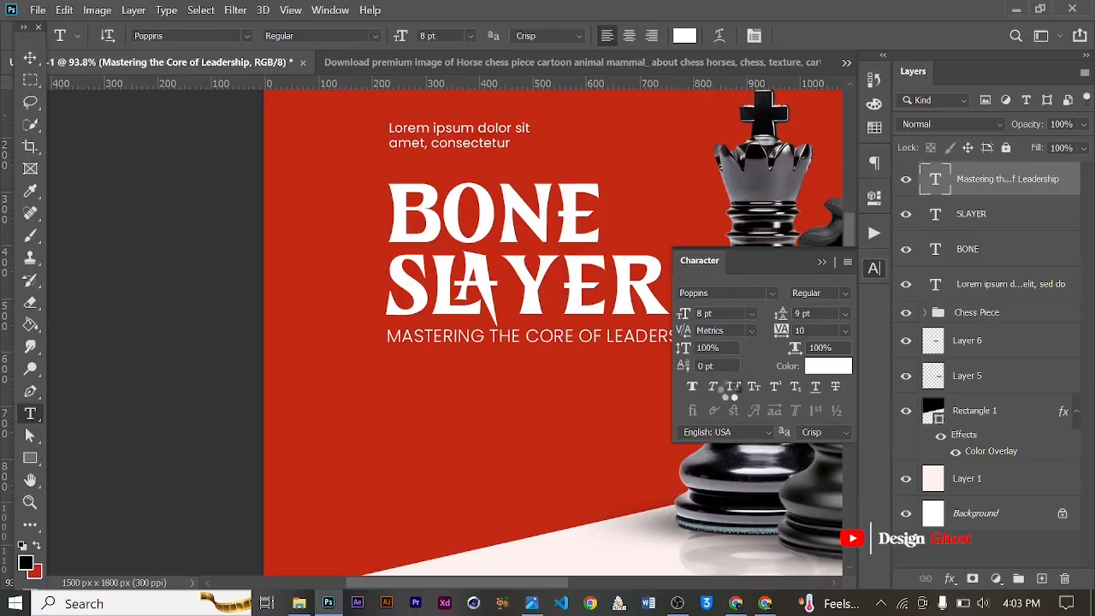
{"action": "scroll", "coordinate": [410, 295], "scroll_direction": "down", "scroll_amount": 2}
{"action": "scroll", "coordinate": [586, 360], "scroll_direction": "up", "scroll_amount": 2}
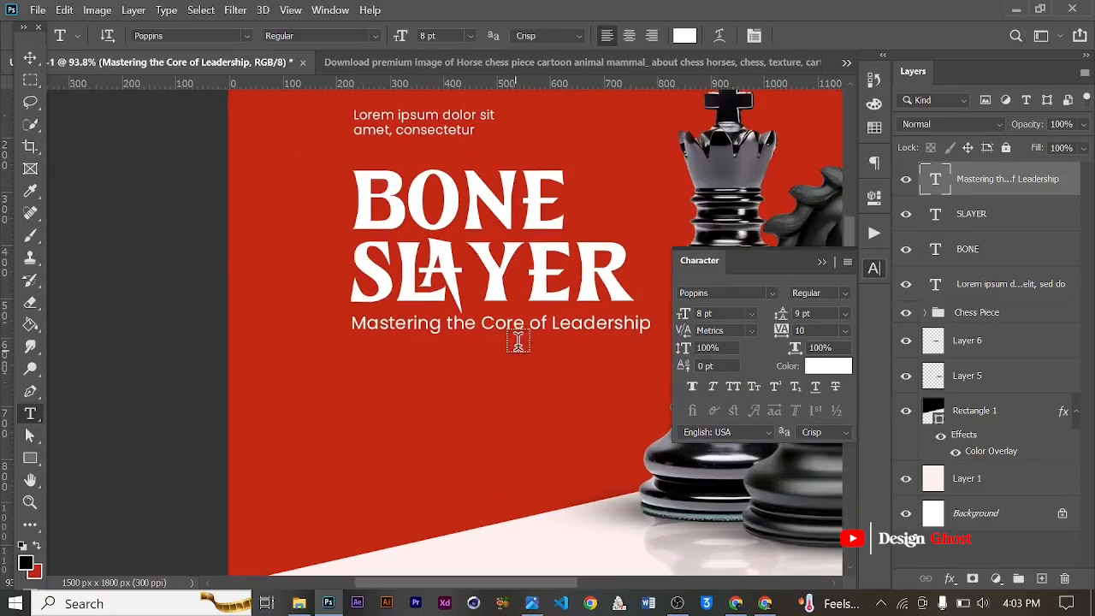
{"action": "left_click", "coordinate": [845, 330]}
{"action": "left_click", "coordinate": [823, 368]}
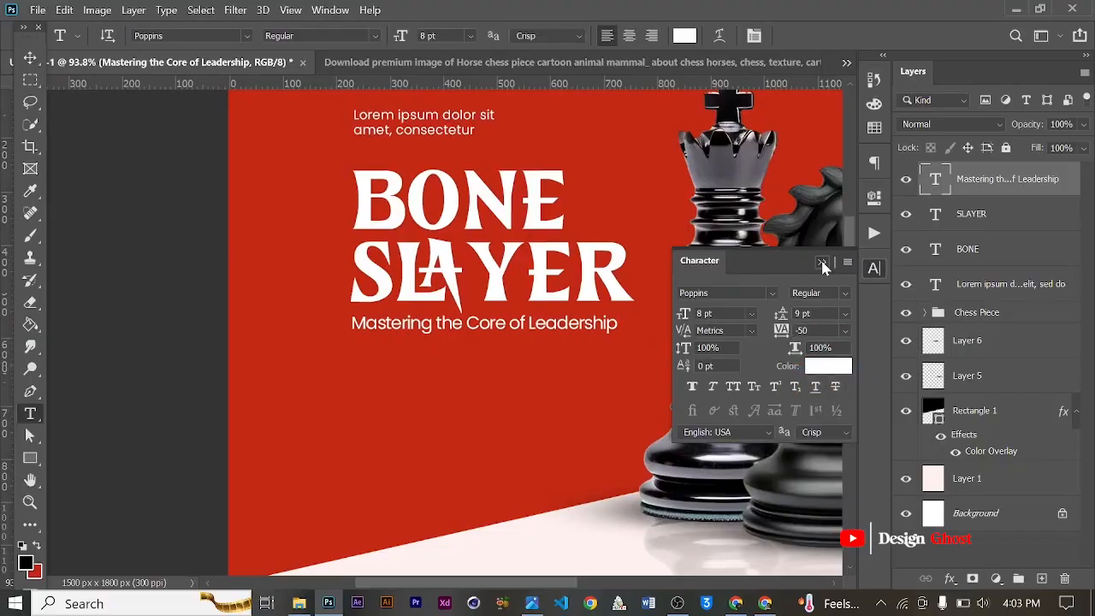
{"action": "left_click", "coordinate": [823, 262]}
- Prefix the subtitle with 'Theme:' and break the line before 'Leadership'
{"action": "left_click", "coordinate": [354, 322]}
{"action": "type", "text": "Theme"}
{"action": "key", "text": "BackSpace"}
{"action": "type", "text": ":"}
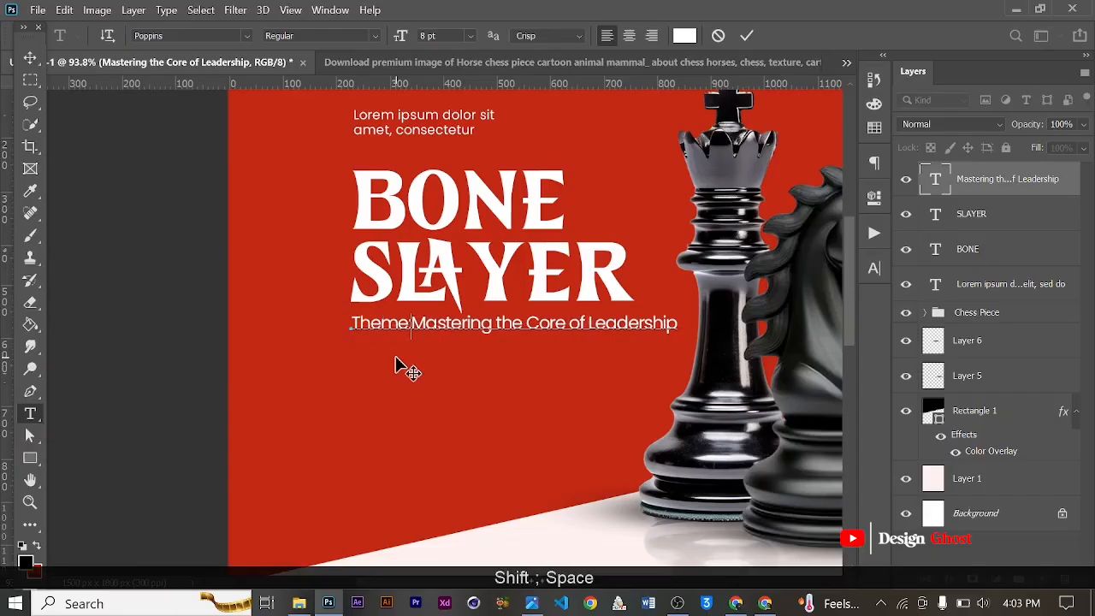
{"action": "left_click", "coordinate": [592, 324]}
{"action": "key", "text": "Return"}
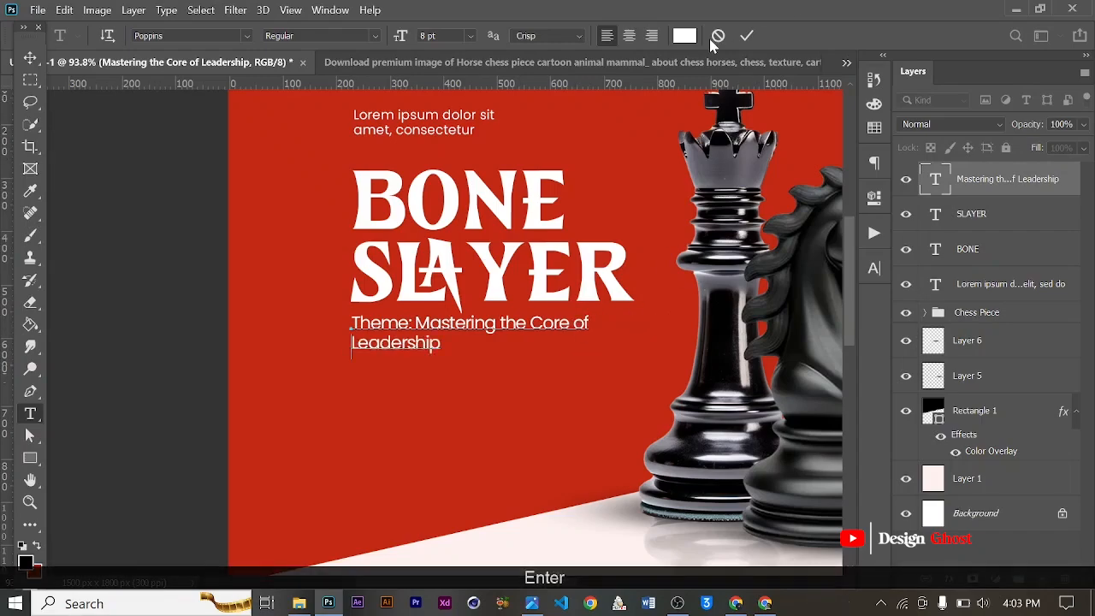
{"action": "left_click", "coordinate": [746, 37]}
- Nudge the theme subtitle slightly lower under BONE SLAYER
{"action": "key", "text": "v"}
{"action": "scroll", "coordinate": [383, 309], "scroll_direction": "down", "scroll_amount": 1}
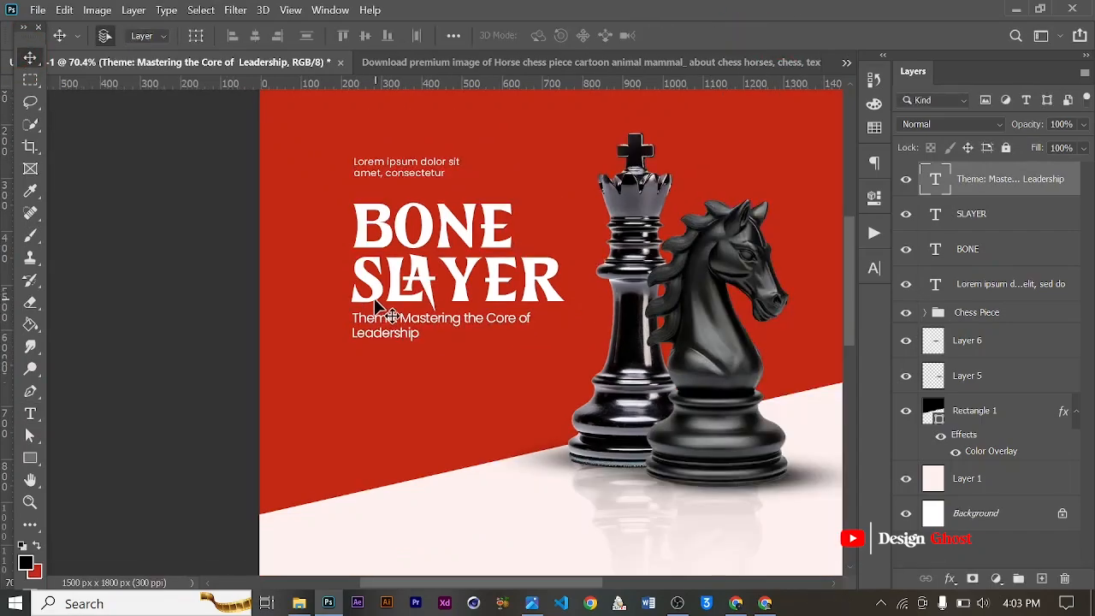
{"action": "key", "text": "Down"}
{"action": "key", "text": "Down"}
{"action": "key", "text": "Down"}
{"action": "key", "text": "Down"}
{"action": "key", "text": "Down"}
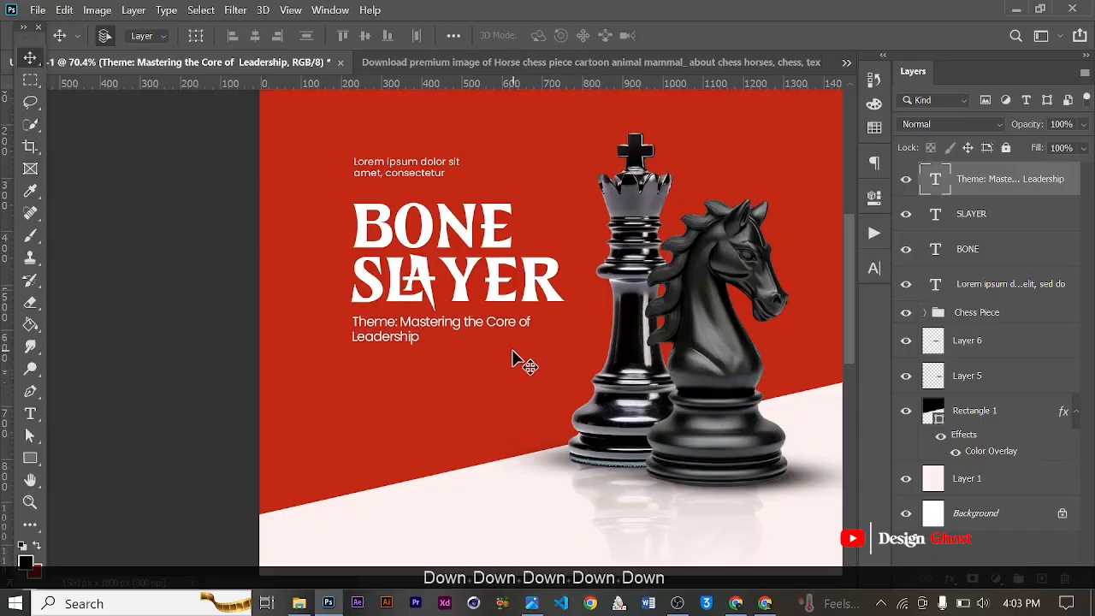
{"action": "key", "text": "Down"}
{"action": "key", "text": "Down"}
{"action": "key", "text": "Down"}
{"action": "key", "text": "Return"}
{"action": "key", "text": "ctrl+0"}
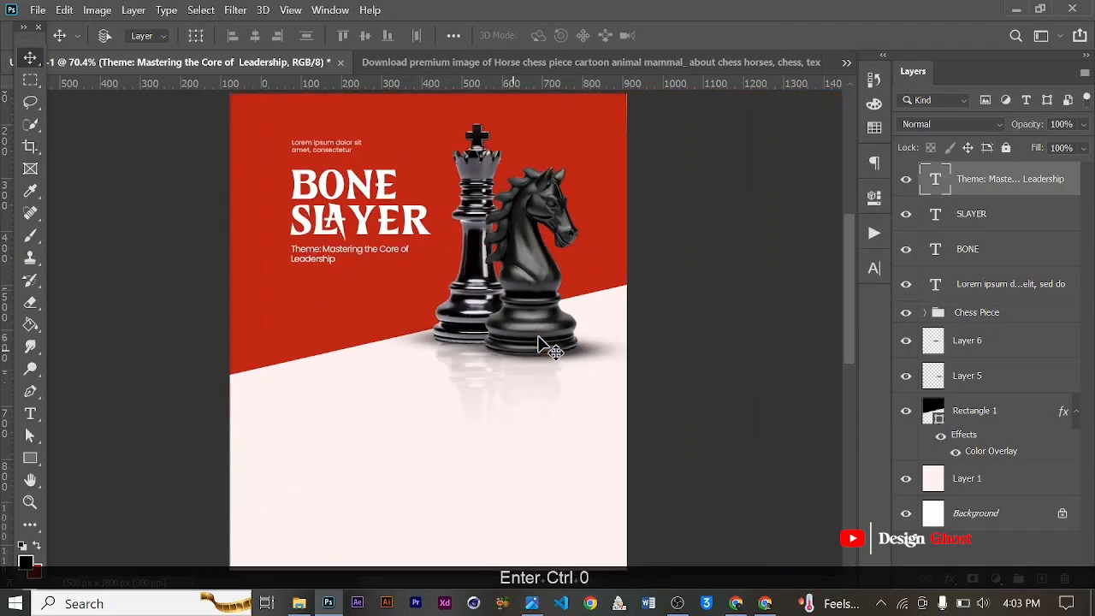
- Set the subtitle leading to 8 pt and its tracking to -25
{"action": "left_click", "coordinate": [874, 268]}
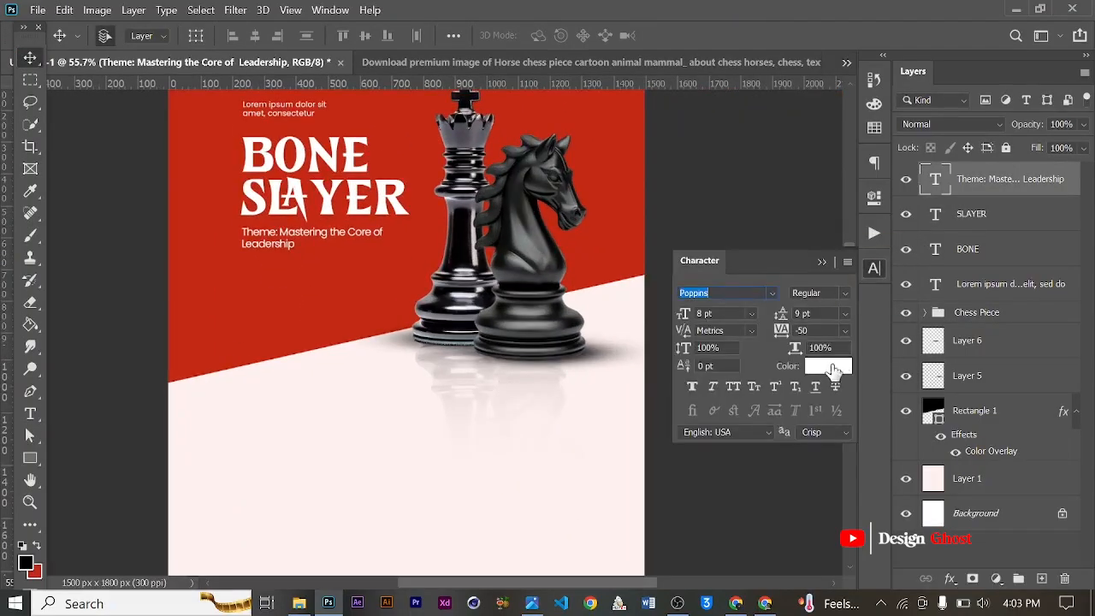
{"action": "left_click", "coordinate": [845, 313]}
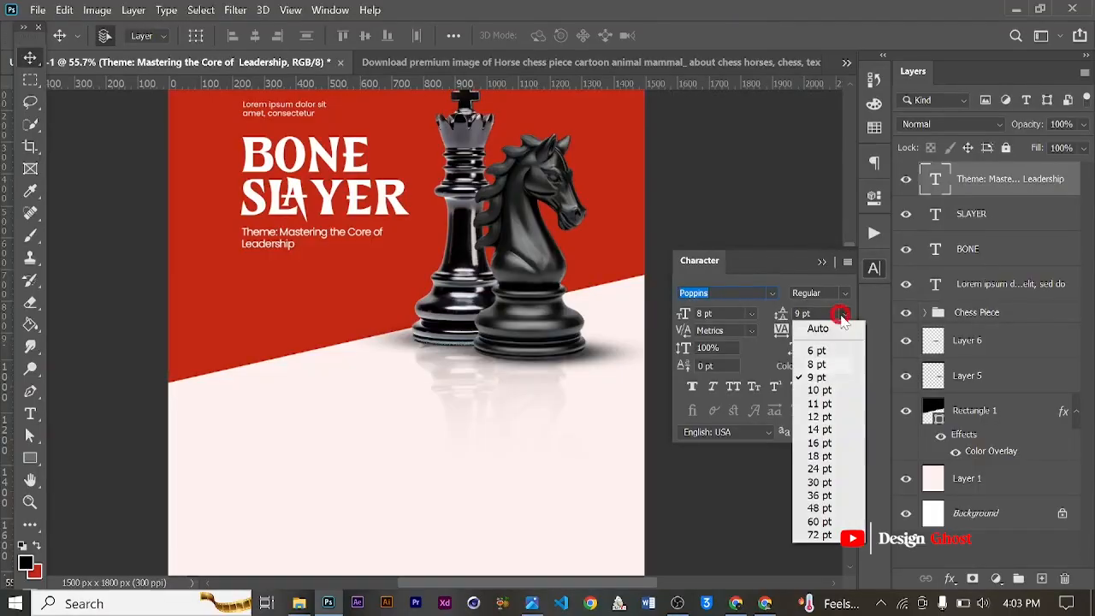
{"action": "left_click", "coordinate": [809, 335]}
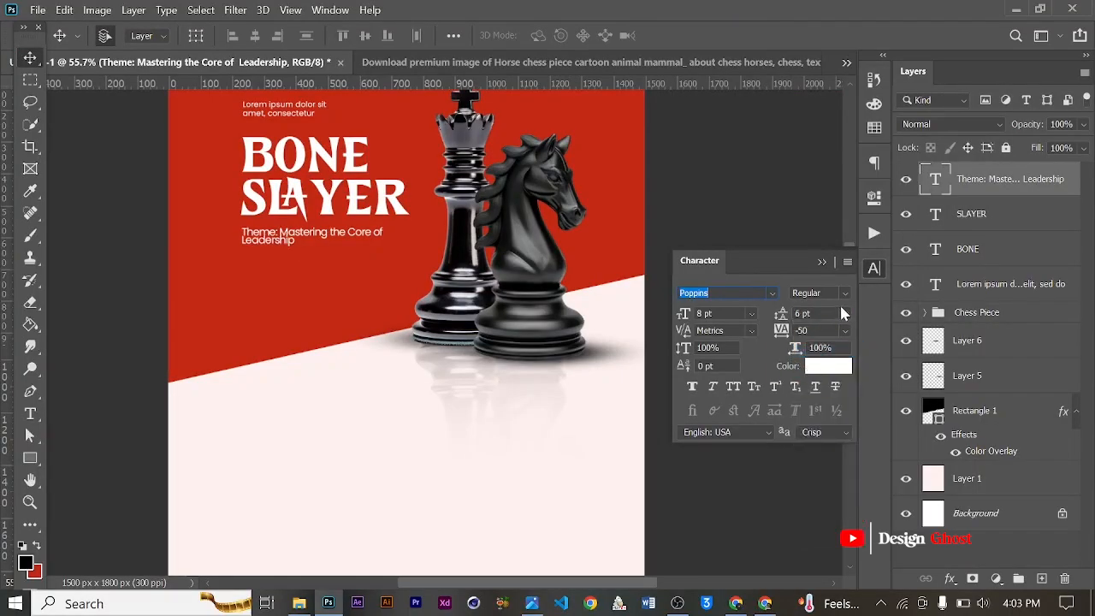
{"action": "left_click", "coordinate": [845, 313]}
{"action": "left_click", "coordinate": [826, 364]}
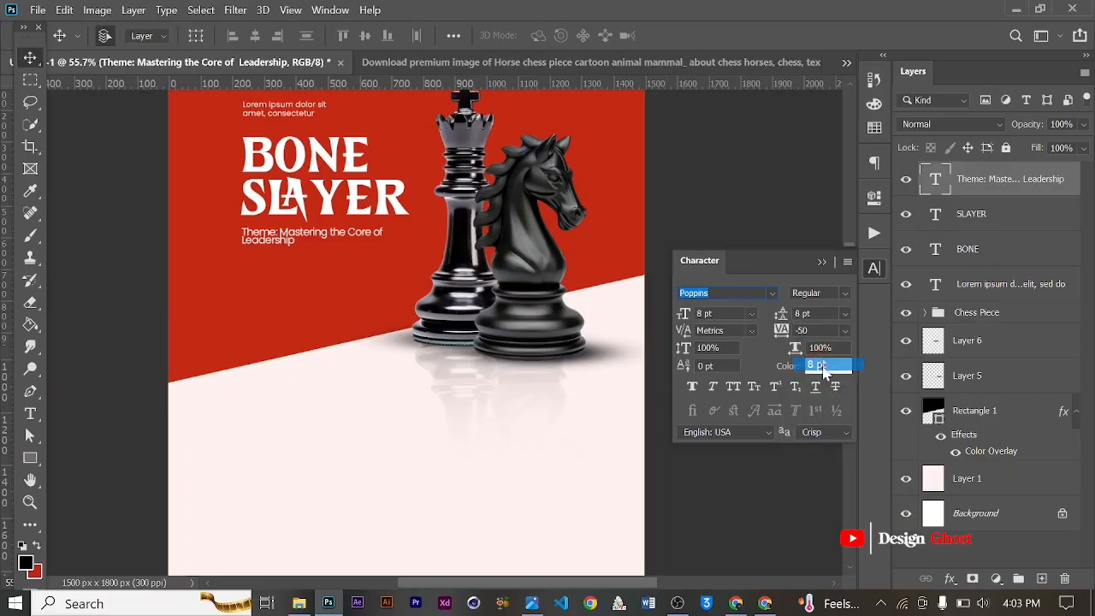
{"action": "left_click", "coordinate": [844, 331]}
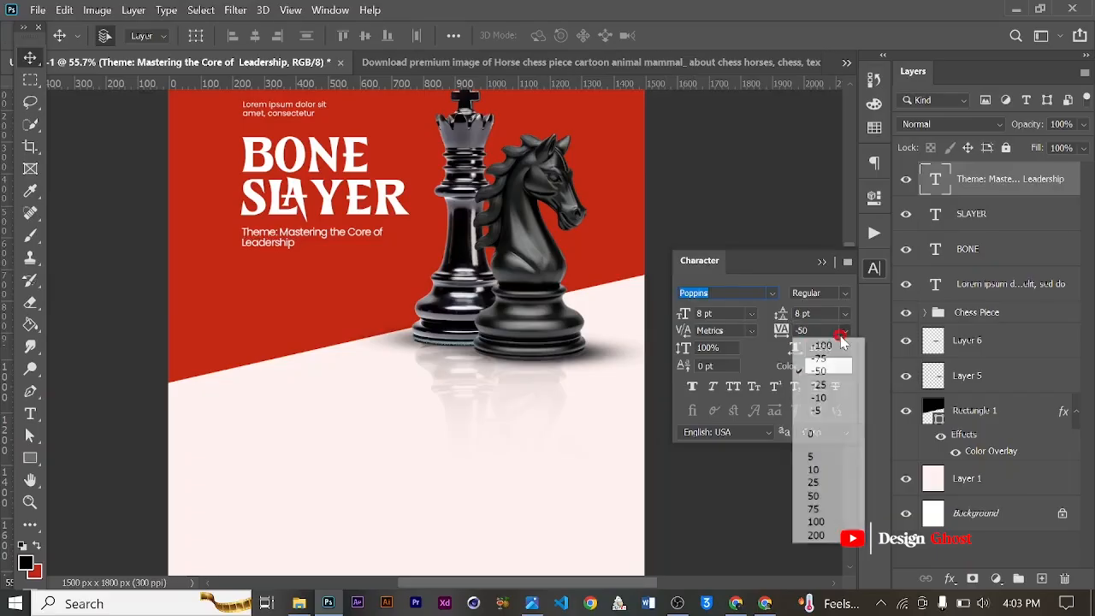
{"action": "left_click", "coordinate": [825, 385]}
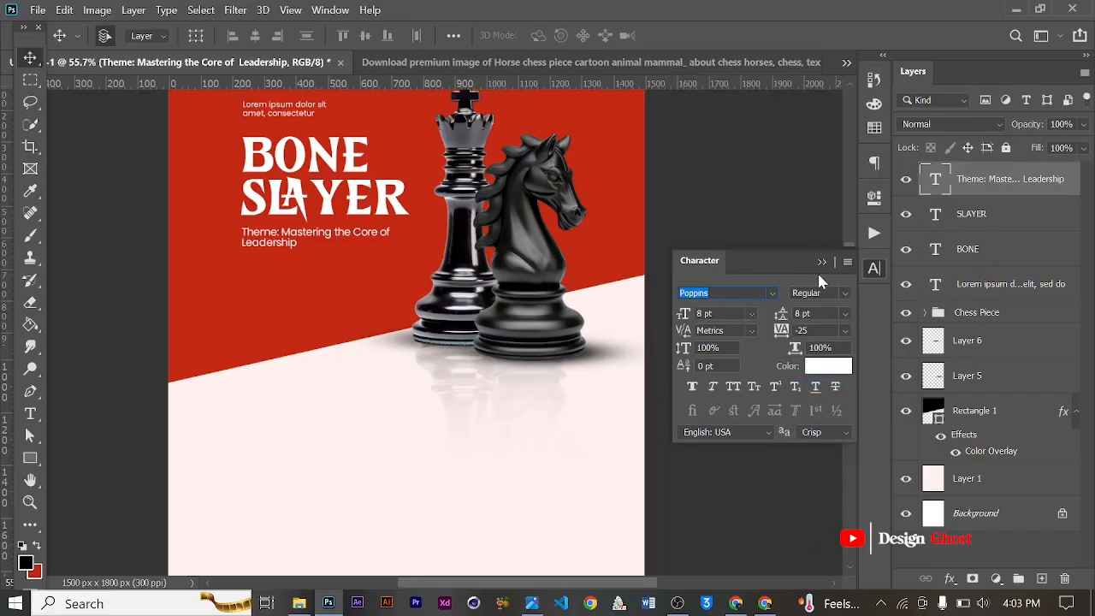
{"action": "left_click", "coordinate": [824, 262]}
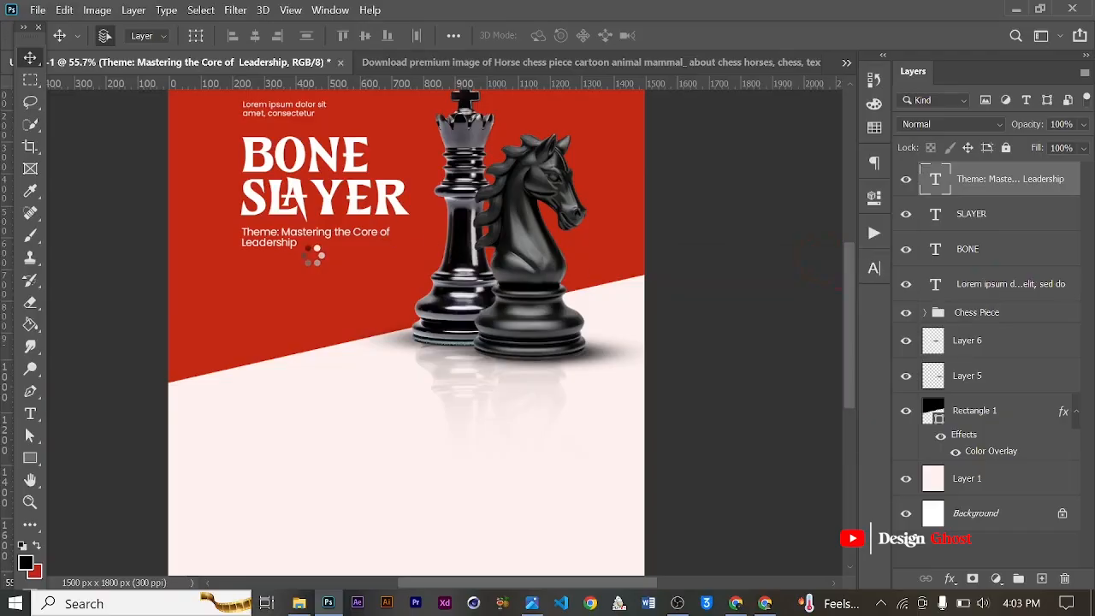
- Hide the rulers and scale the subtitle up to about 109%
{"action": "scroll", "coordinate": [306, 255], "scroll_direction": "up", "scroll_amount": 4}
{"action": "left_click_drag", "start_coordinate": [305, 255], "coordinate": [347, 263]}
{"action": "key", "text": "ctrl+0"}
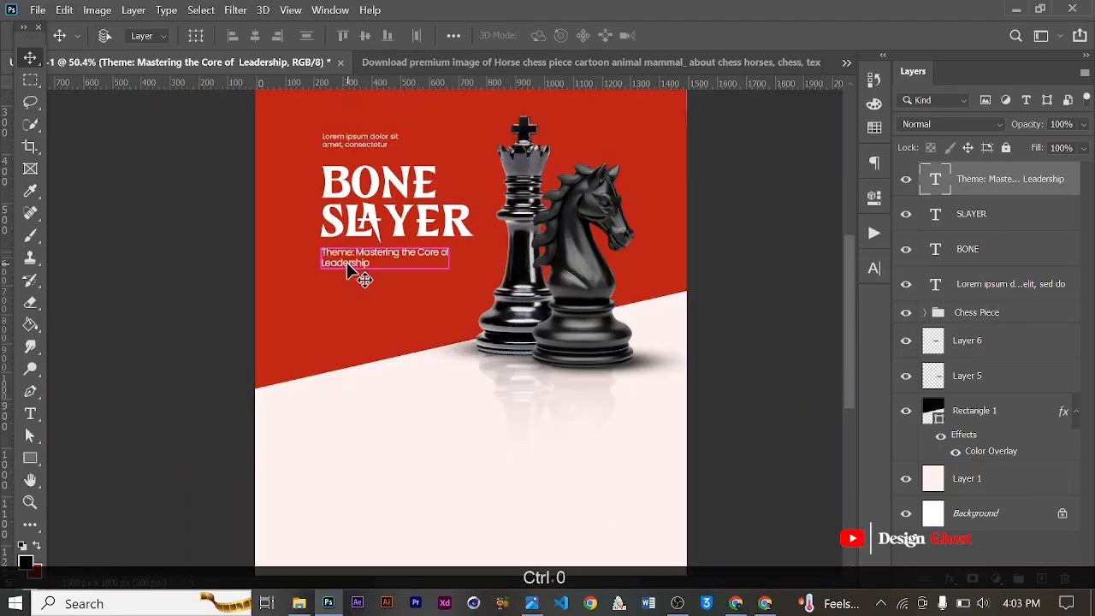
{"action": "key", "text": "ctrl+r"}
{"action": "key", "text": "ctrl+t"}
{"action": "scroll", "coordinate": [399, 281], "scroll_direction": "up", "scroll_amount": 5}
{"action": "left_click_drag", "start_coordinate": [421, 269], "coordinate": [442, 277]}
{"action": "key", "text": "Return"}
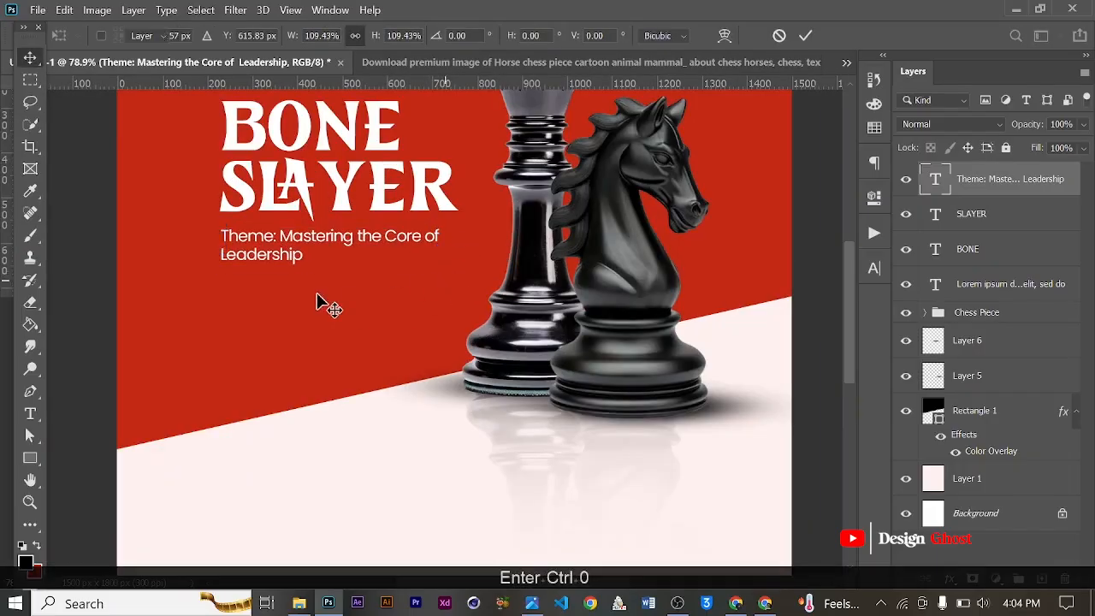
{"action": "key", "text": "ctrl+0"}
{"action": "scroll", "coordinate": [313, 255], "scroll_direction": "up", "scroll_amount": 9}
{"action": "left_click_drag", "start_coordinate": [414, 224], "coordinate": [397, 323]}
{"action": "key", "text": "Return"}
{"action": "key", "text": "ctrl+0"}
{"action": "scroll", "coordinate": [349, 276], "scroll_direction": "up", "scroll_amount": 3}
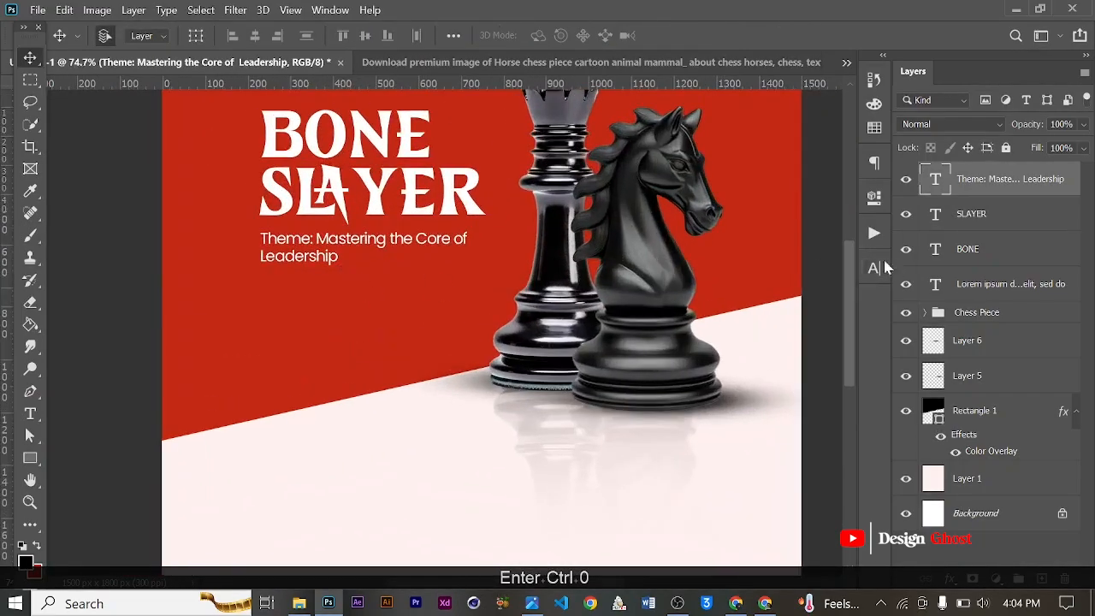
- Recolour the two-line theme subtitle to golden yellow, hex ffd912
{"action": "left_click", "coordinate": [874, 267]}
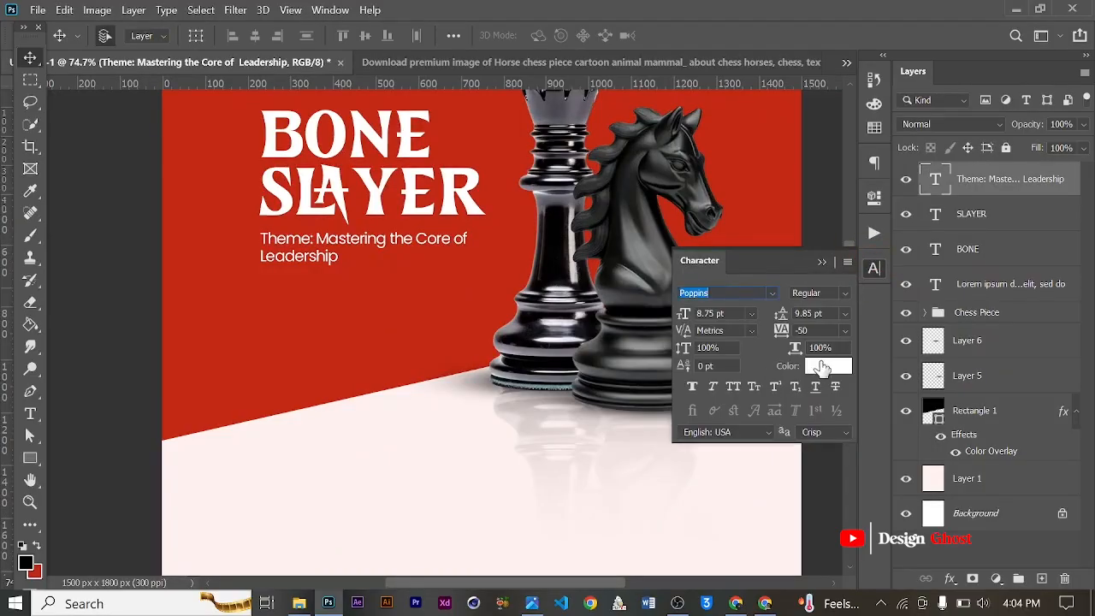
{"action": "left_click", "coordinate": [822, 366]}
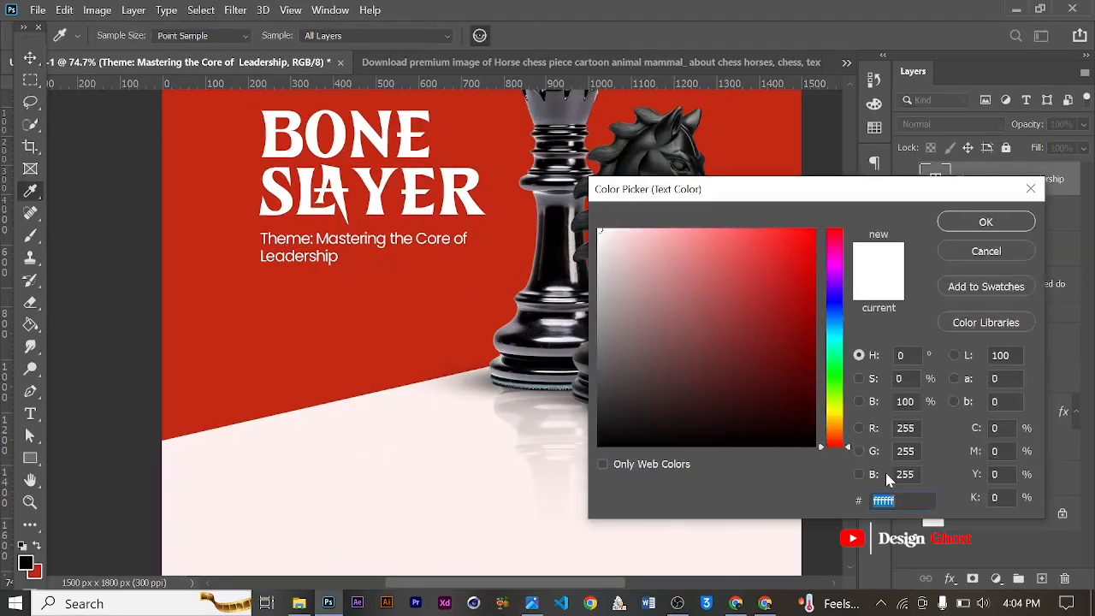
{"action": "type", "text": "ffd"}
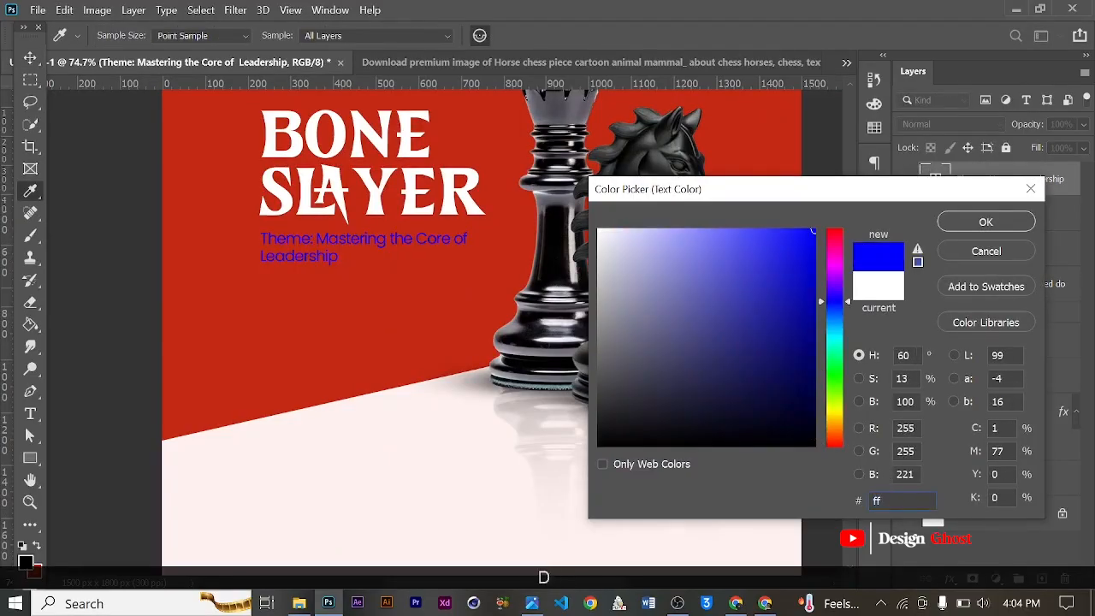
{"action": "type", "text": "912"}
{"action": "key", "text": "Return"}
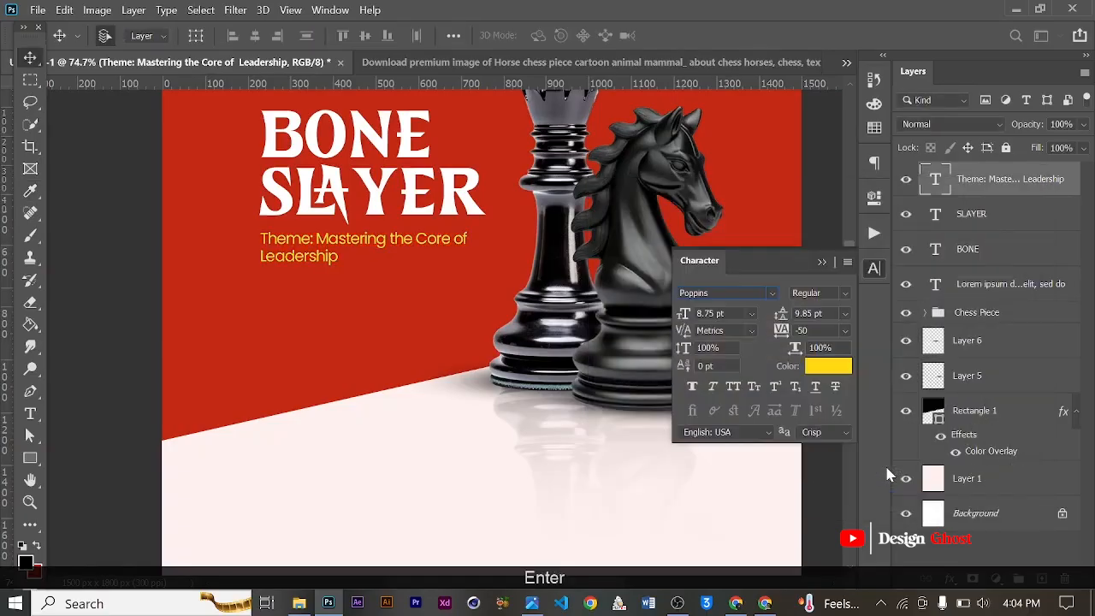
{"action": "left_click", "coordinate": [821, 263]}
{"action": "scroll", "coordinate": [359, 271], "scroll_direction": "down", "scroll_amount": 2}
{"action": "key", "text": "ctrl"}
{"action": "key", "text": "ctrl+0"}
{"action": "scroll", "coordinate": [367, 239], "scroll_direction": "up", "scroll_amount": 5}
{"action": "left_click_drag", "start_coordinate": [420, 264], "coordinate": [427, 276]}
{"action": "scroll", "coordinate": [430, 282], "scroll_direction": "down", "scroll_amount": 7}
{"action": "scroll", "coordinate": [376, 306], "scroll_direction": "up", "scroll_amount": 5}
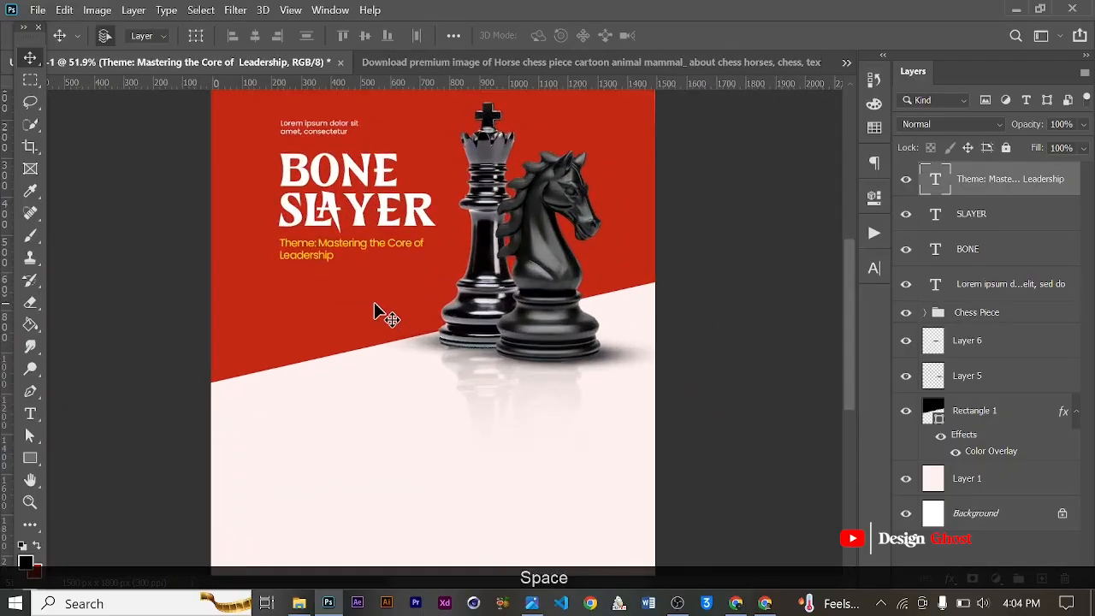
{"action": "scroll", "coordinate": [373, 302], "scroll_direction": "down", "scroll_amount": 2}
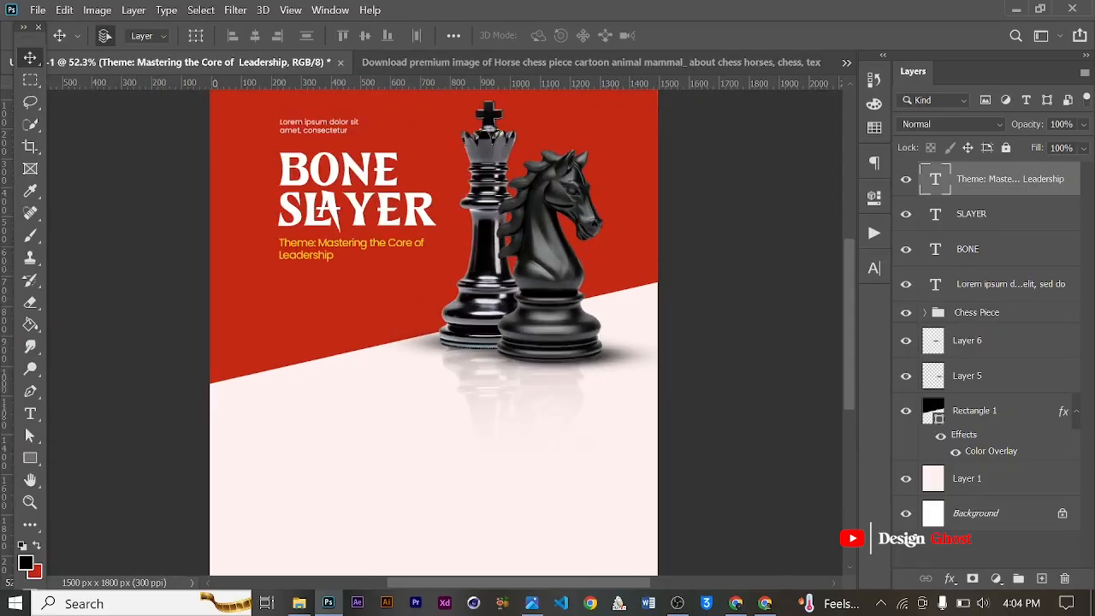
- Add a new Layer 7 above Rectangle 1 and clip it to Rectangle 1
{"action": "left_click", "coordinate": [997, 415]}
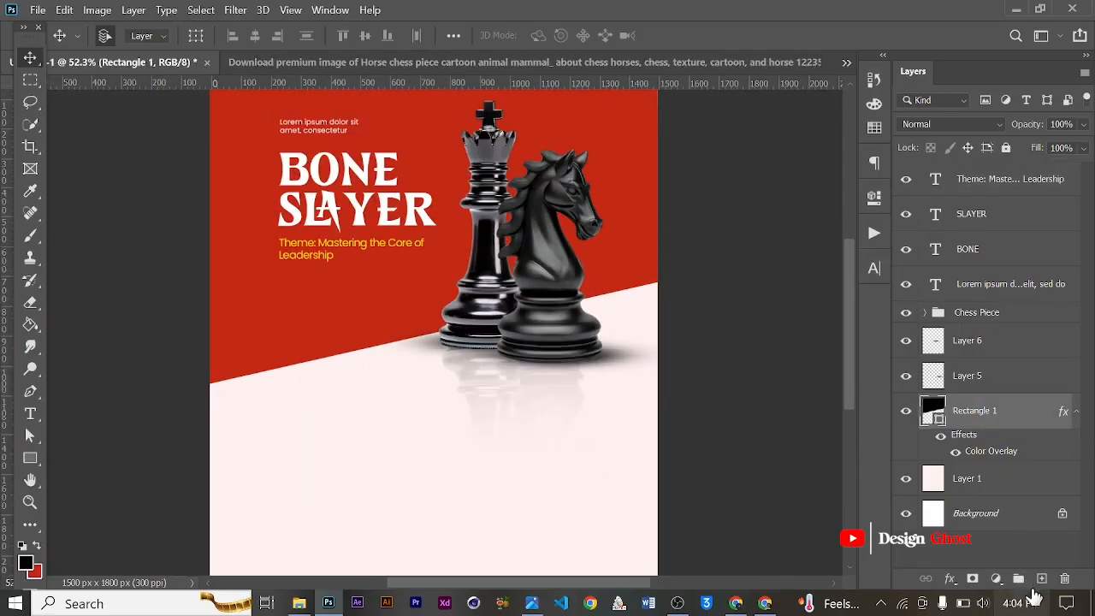
{"action": "left_click", "coordinate": [1042, 579]}
{"action": "right_click", "coordinate": [999, 415]}
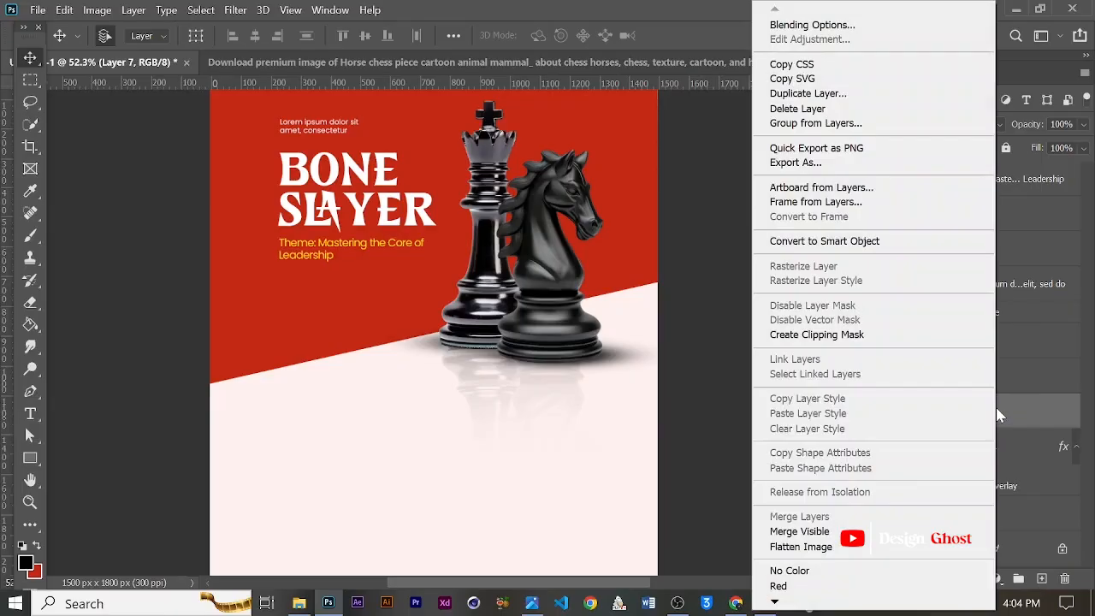
{"action": "left_click", "coordinate": [879, 336]}
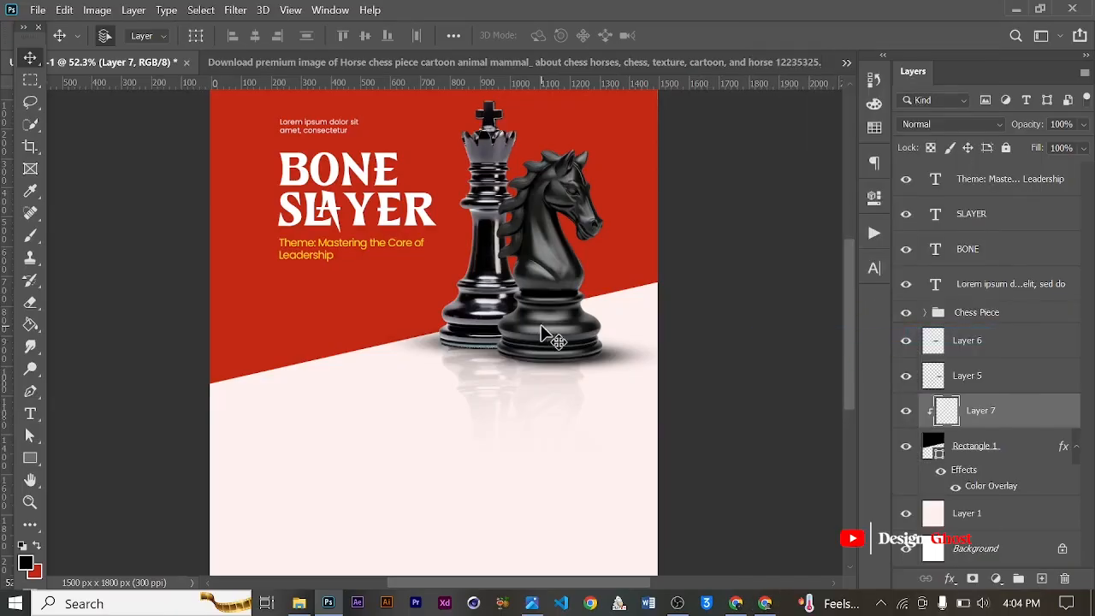
{"action": "key", "text": "Return"}
{"action": "key", "text": "ctrl+0"}
{"action": "scroll", "coordinate": [528, 345], "scroll_direction": "up", "scroll_amount": 3}
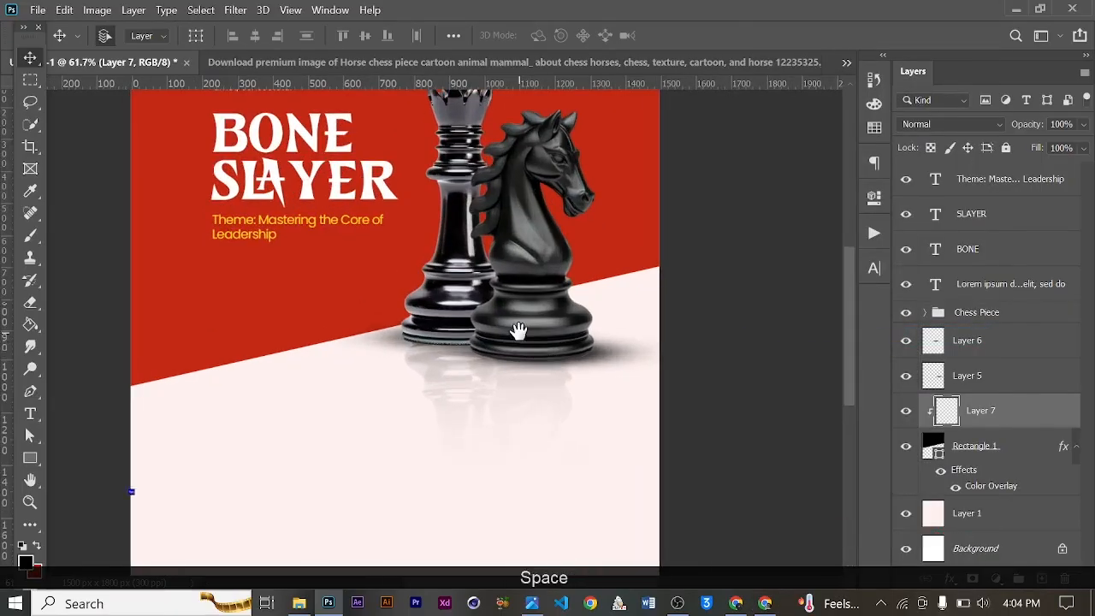
{"action": "left_click_drag", "start_coordinate": [518, 331], "coordinate": [552, 356]}
{"action": "key", "text": "Return"}
{"action": "key", "text": "ctrl+0"}
{"action": "scroll", "coordinate": [539, 355], "scroll_direction": "up", "scroll_amount": 2}
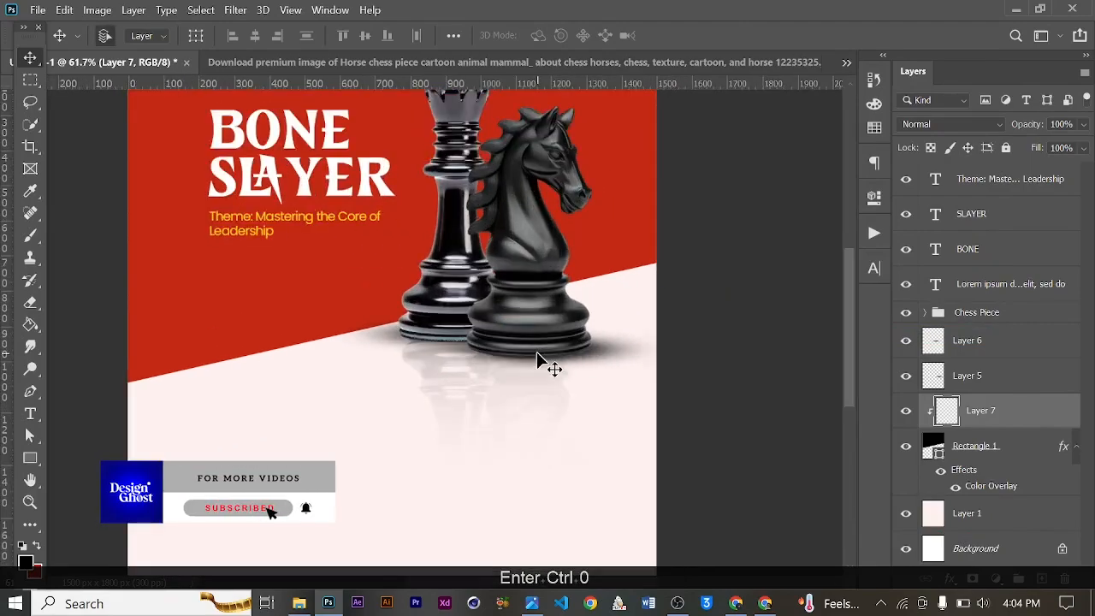
{"action": "scroll", "coordinate": [56, 537], "scroll_direction": "down", "scroll_amount": 1}
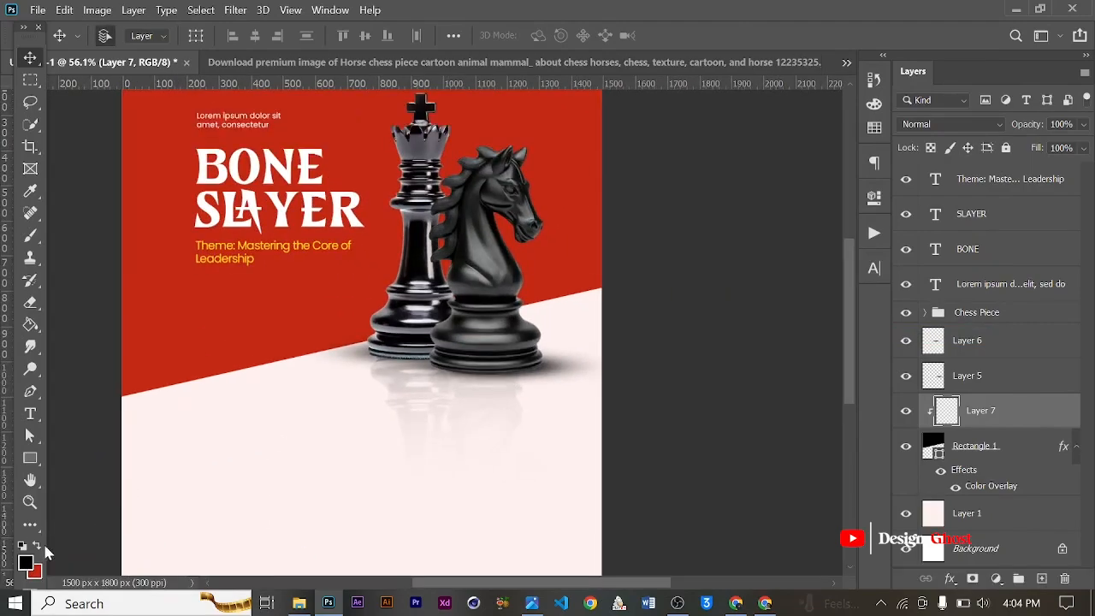
- Set the foreground colour to bright orange-red ff3600
{"action": "left_click", "coordinate": [26, 563]}
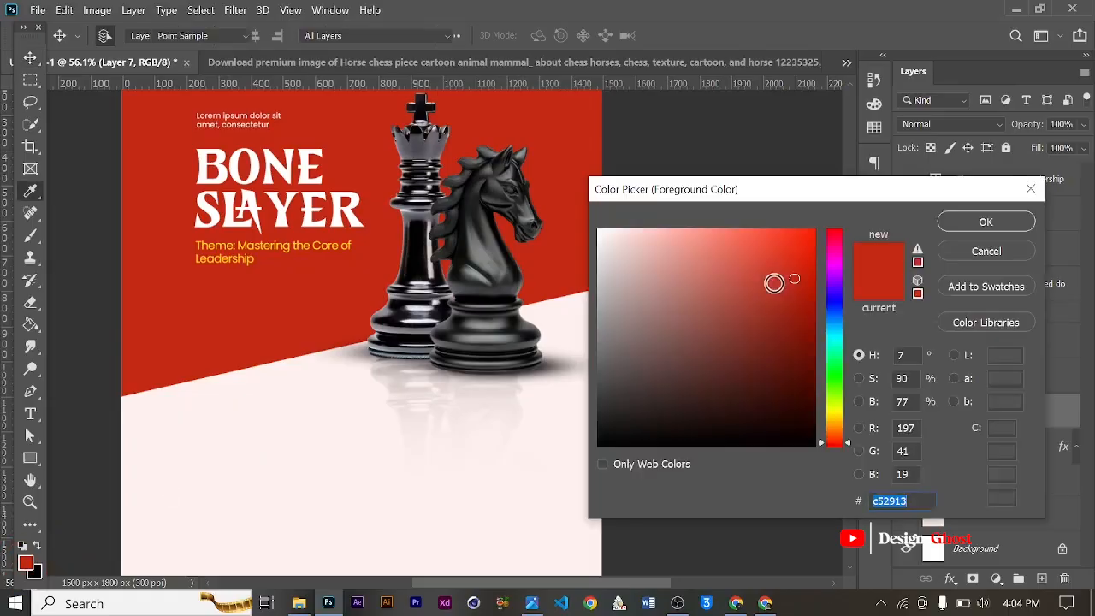
{"action": "left_click_drag", "start_coordinate": [796, 279], "coordinate": [830, 206]}
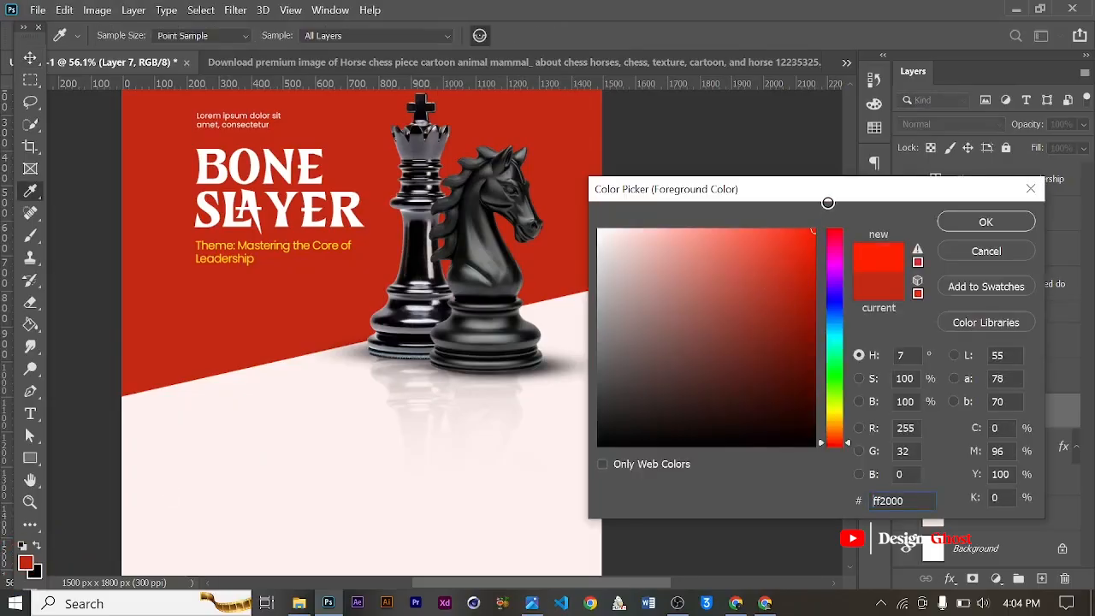
{"action": "left_click_drag", "start_coordinate": [850, 446], "coordinate": [850, 445]}
{"action": "left_click", "coordinate": [984, 222]}
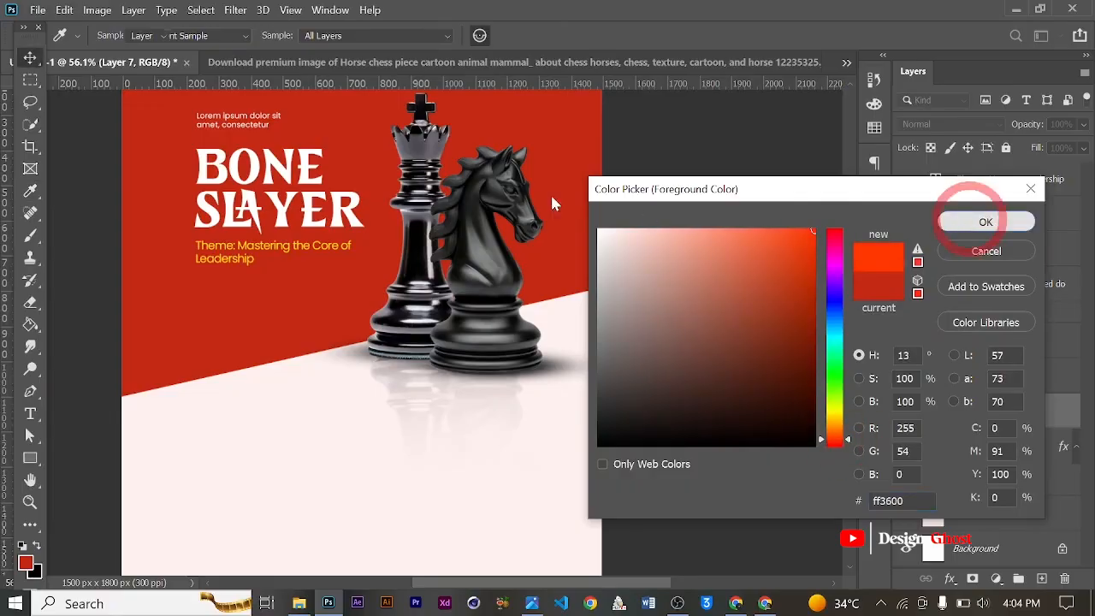
- Switch to an enlarged Soft Round brush, then reselect the Rectangle 1 layer
{"action": "key", "text": "b"}
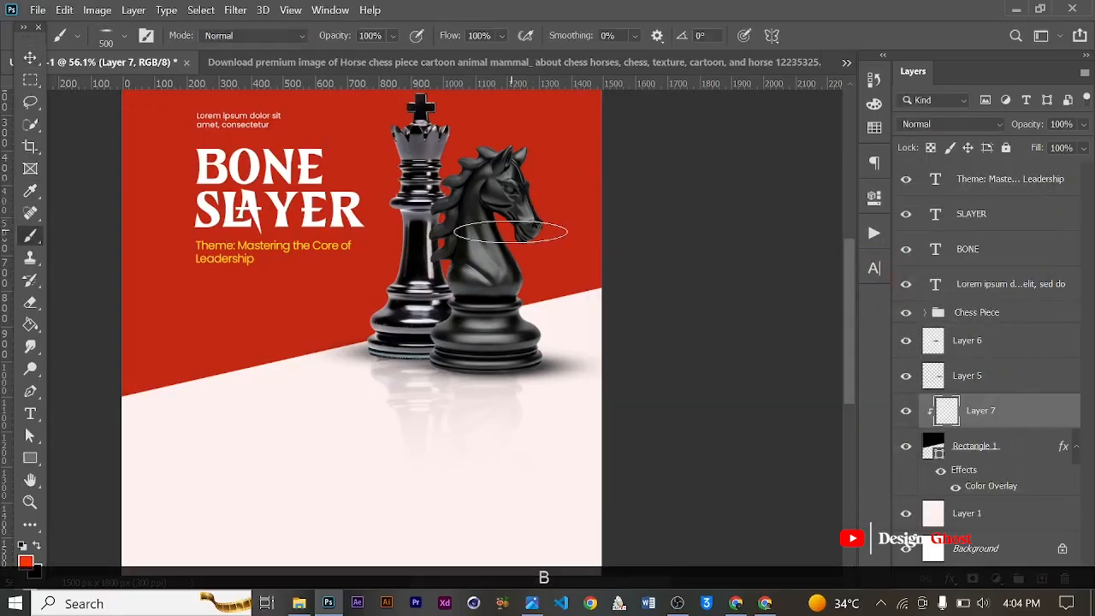
{"action": "scroll", "coordinate": [526, 235], "scroll_direction": "down", "scroll_amount": 1}
{"action": "right_click", "coordinate": [501, 233]}
{"action": "left_click", "coordinate": [600, 425]}
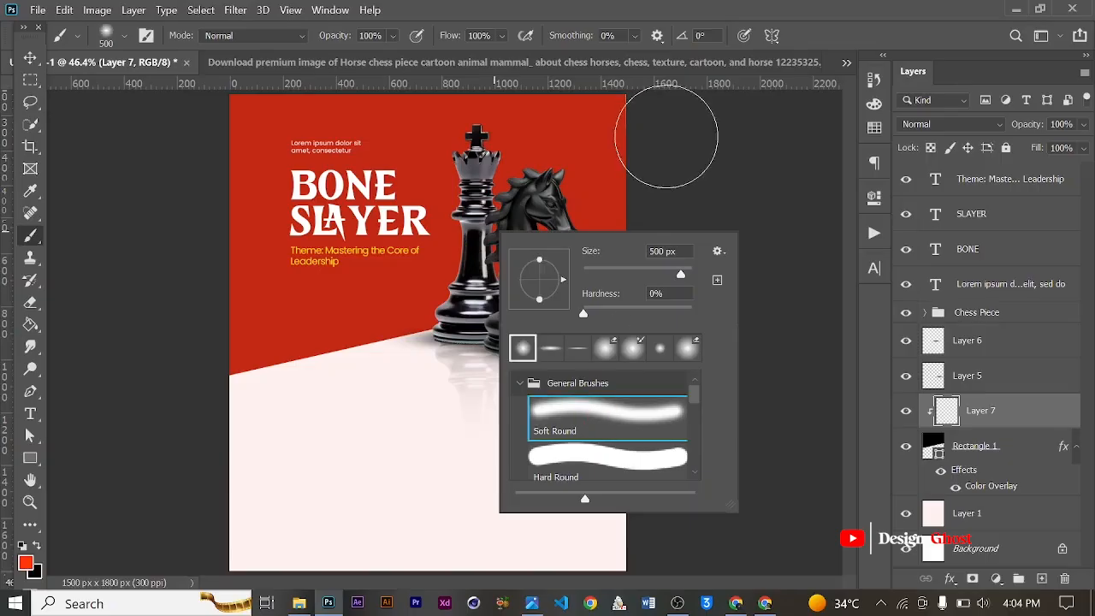
{"action": "left_click", "coordinate": [824, 31]}
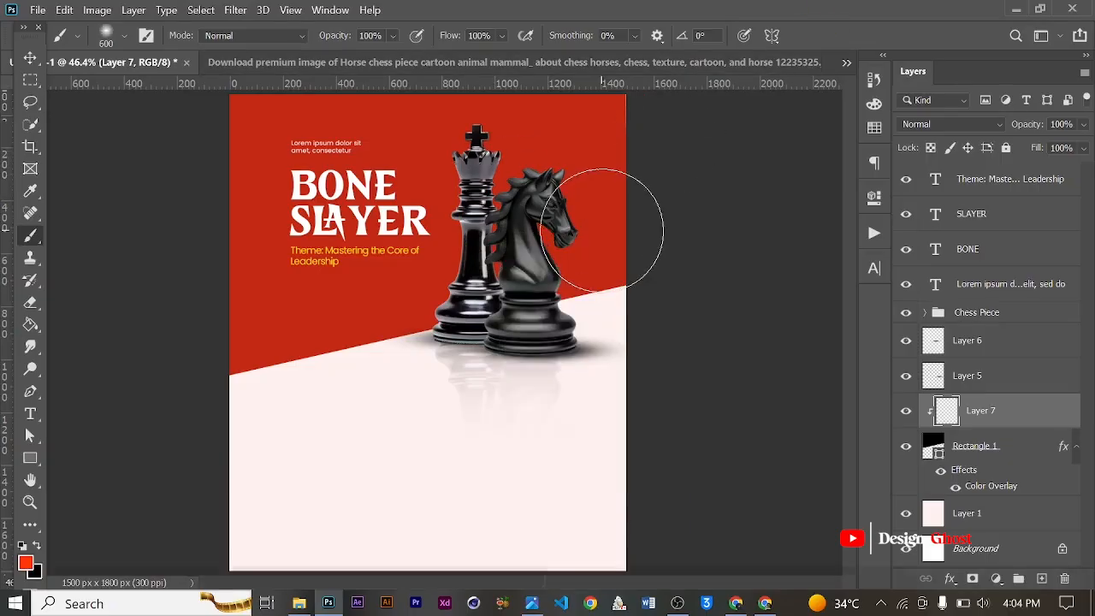
{"action": "scroll", "coordinate": [590, 218], "scroll_direction": "down", "scroll_amount": 1}
{"action": "key", "text": "bracketright"}
{"action": "key", "text": "bracketright"}
{"action": "key", "text": "bracketright"}
{"action": "key", "text": "bracketright"}
{"action": "key", "text": "bracketright"}
{"action": "key", "text": "bracketright"}
{"action": "key", "text": "bracketright"}
{"action": "key", "text": "bracketright"}
{"action": "key", "text": "bracketright"}
{"action": "key", "text": "bracketright"}
{"action": "key", "text": "bracketright"}
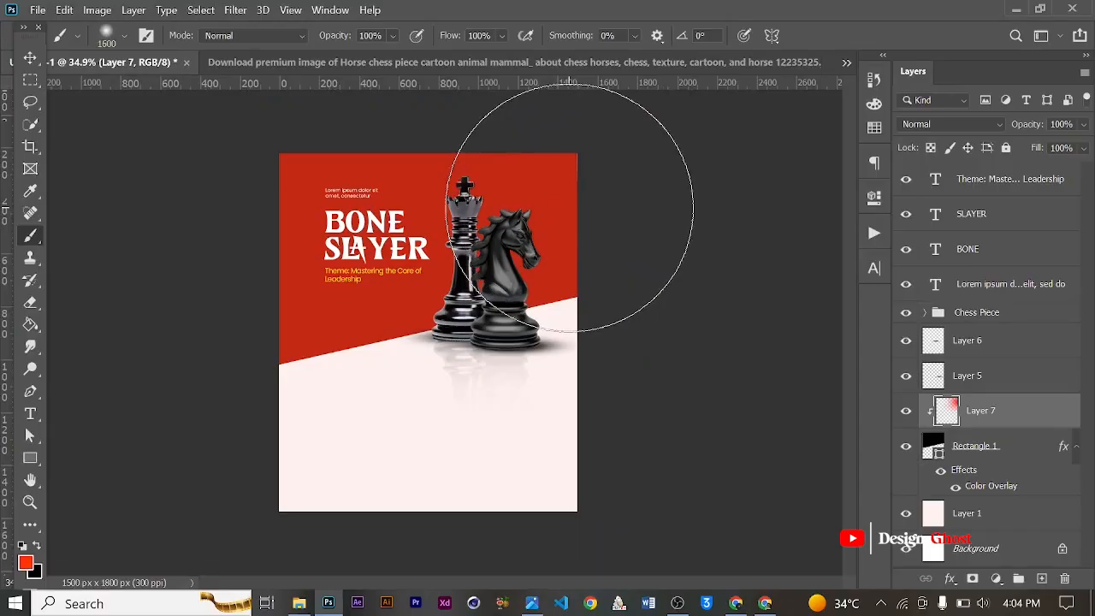
{"action": "left_click", "coordinate": [986, 450]}
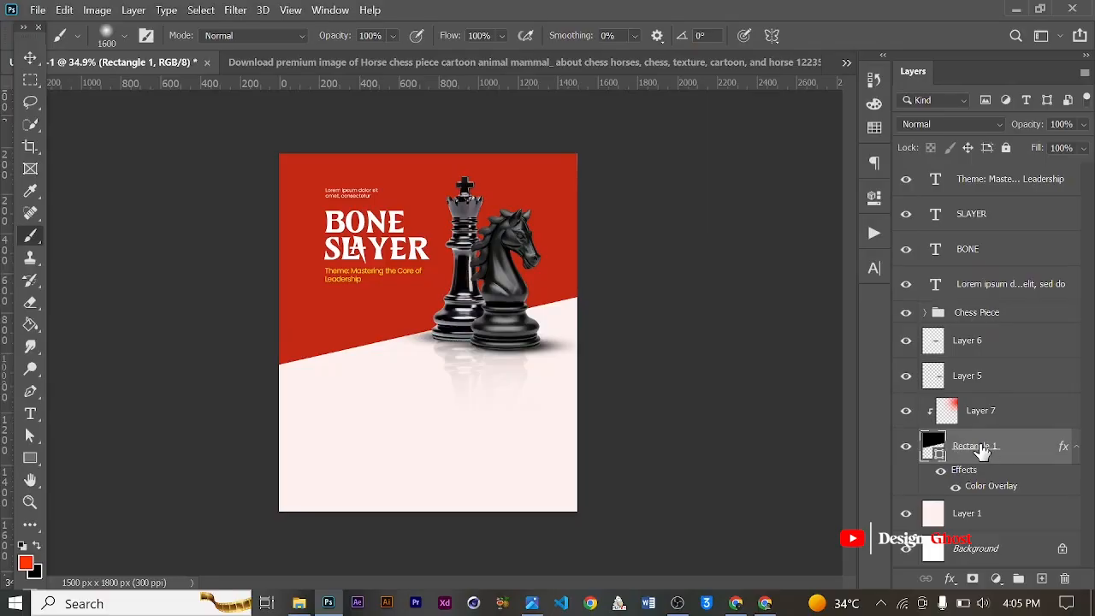
- Rasterize the Rectangle 1 layer, then try a Free Transform shrink and undo it
{"action": "right_click", "coordinate": [982, 452]}
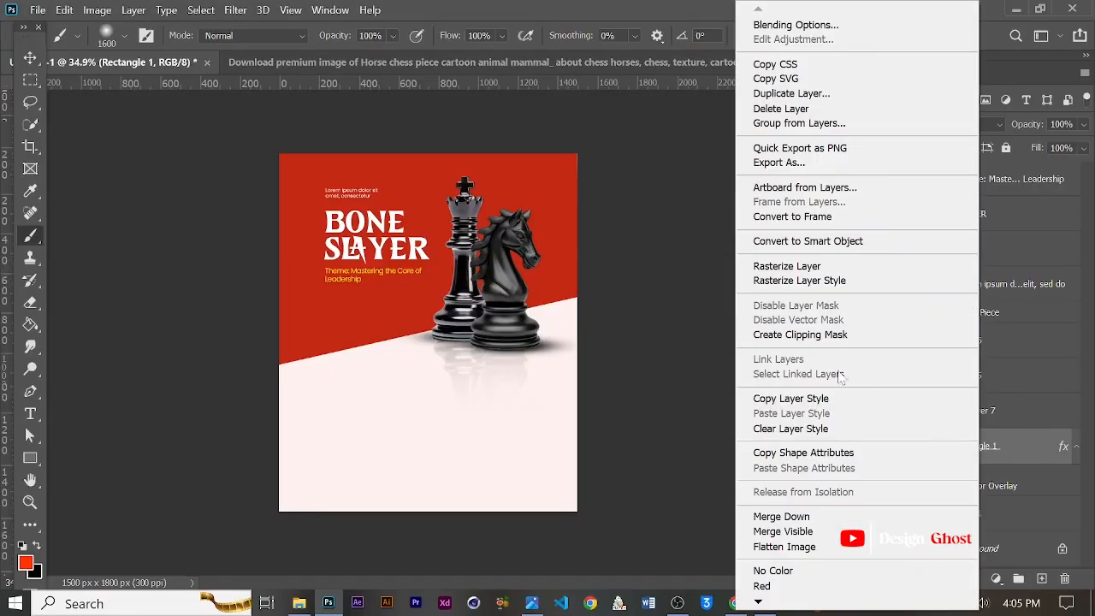
{"action": "left_click", "coordinate": [847, 272]}
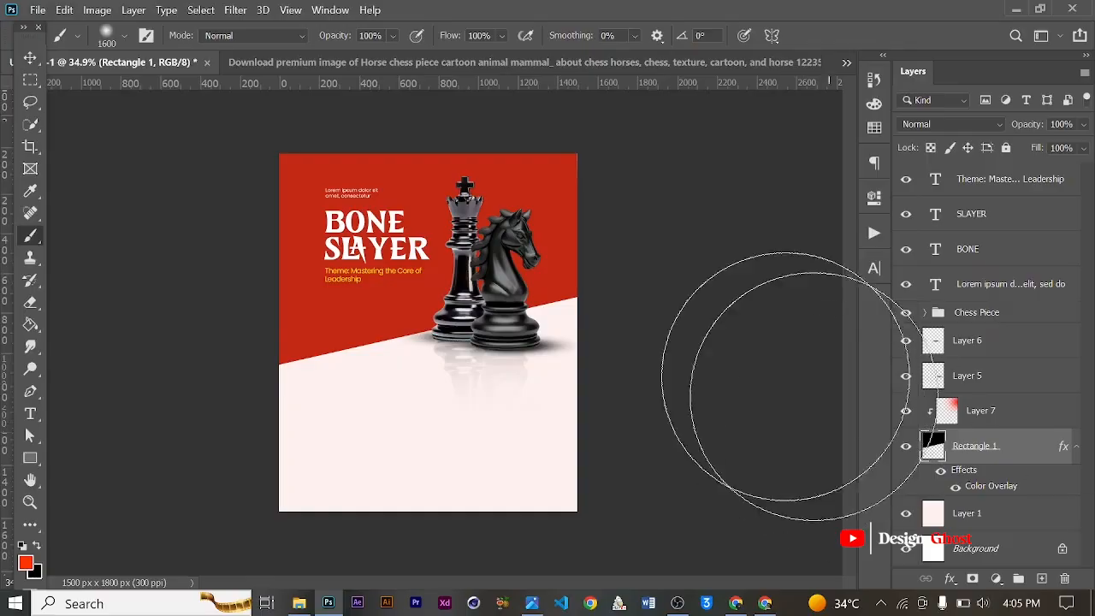
{"action": "left_click", "coordinate": [29, 58]}
{"action": "scroll", "coordinate": [496, 238], "scroll_direction": "up", "scroll_amount": 2}
{"action": "scroll", "coordinate": [496, 238], "scroll_direction": "down", "scroll_amount": 3}
{"action": "key", "text": "ctrl+t"}
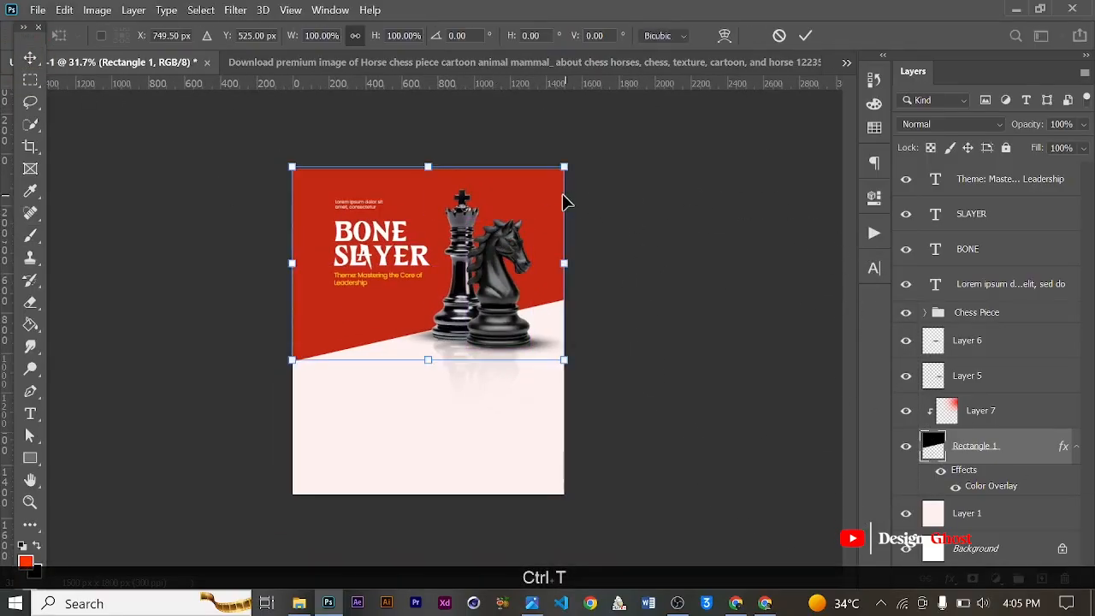
{"action": "left_click_drag", "start_coordinate": [565, 167], "coordinate": [528, 193]}
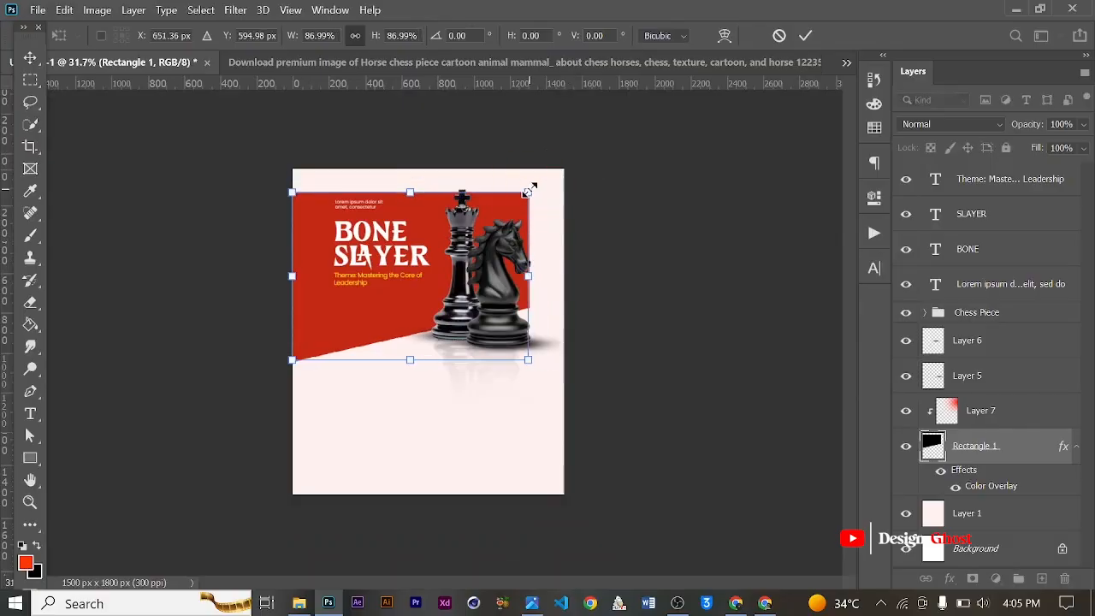
{"action": "key", "text": "ctrl+z"}
{"action": "left_click", "coordinate": [805, 35]}
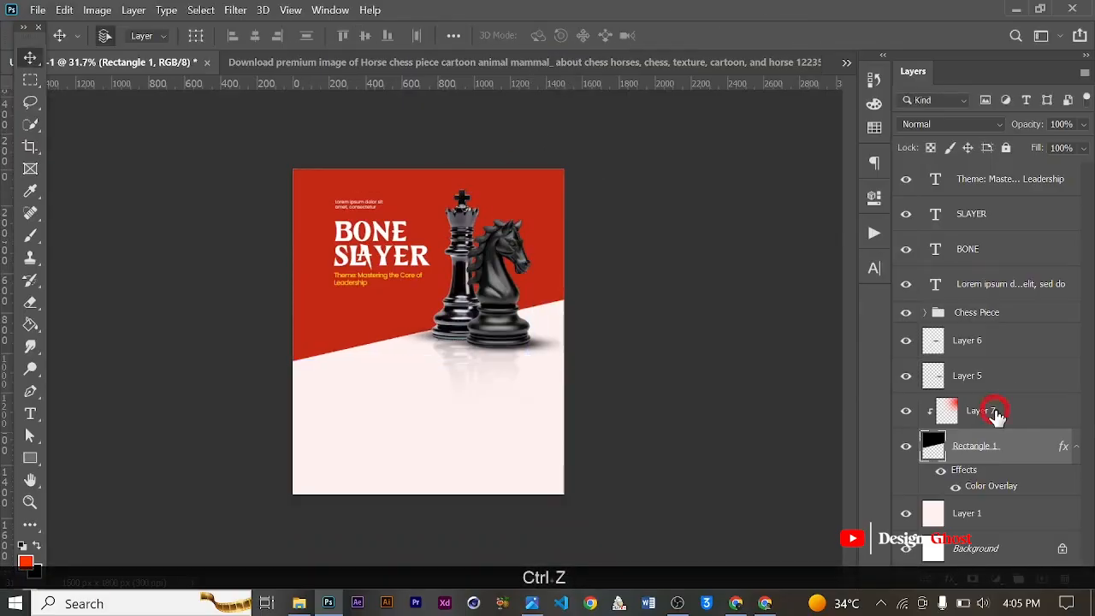
- Bake Rectangle 1's colour overlay into its pixels with Rasterize Layer Style
{"action": "left_click", "coordinate": [993, 411]}
{"action": "left_click", "coordinate": [986, 451]}
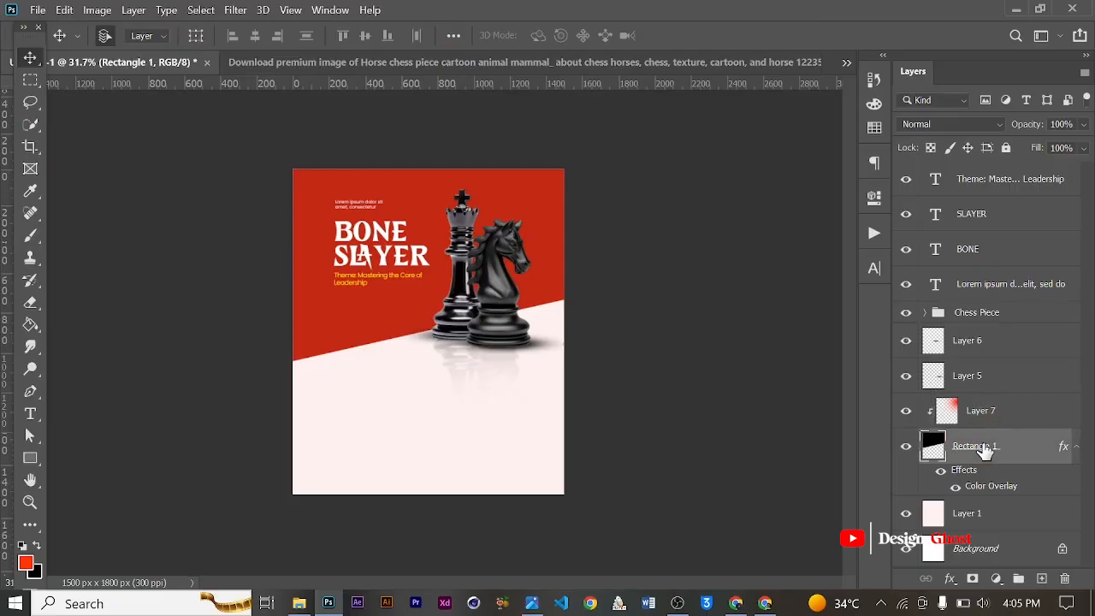
{"action": "right_click", "coordinate": [985, 450]}
{"action": "left_click", "coordinate": [825, 281]}
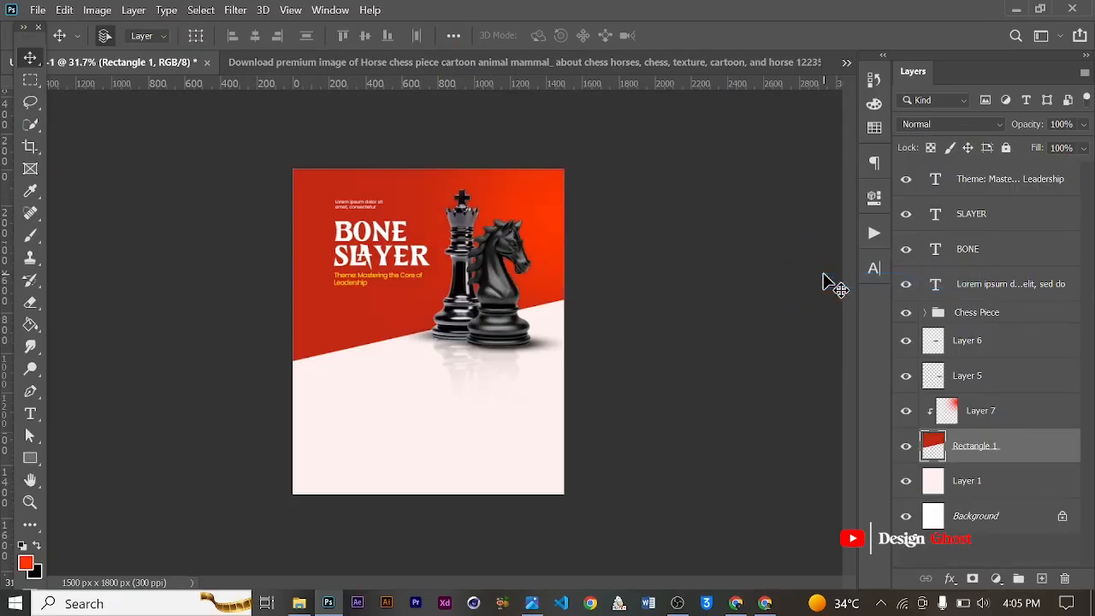
{"action": "scroll", "coordinate": [593, 271], "scroll_direction": "up", "scroll_amount": 6}
{"action": "left_click_drag", "start_coordinate": [590, 187], "coordinate": [594, 331]}
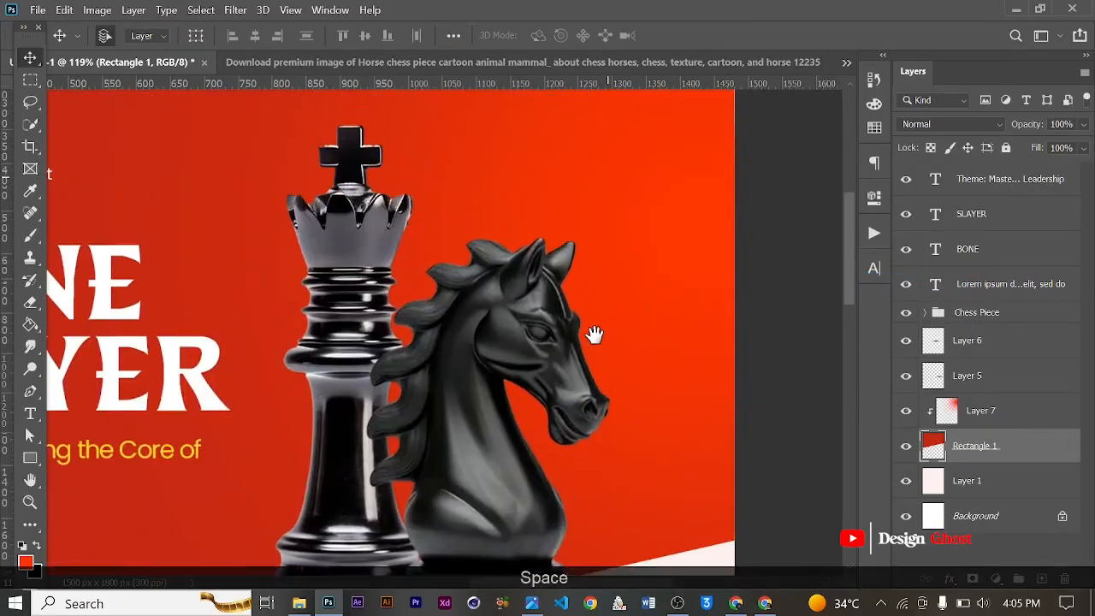
{"action": "key", "text": "Return"}
{"action": "key", "text": "ctrl+0"}
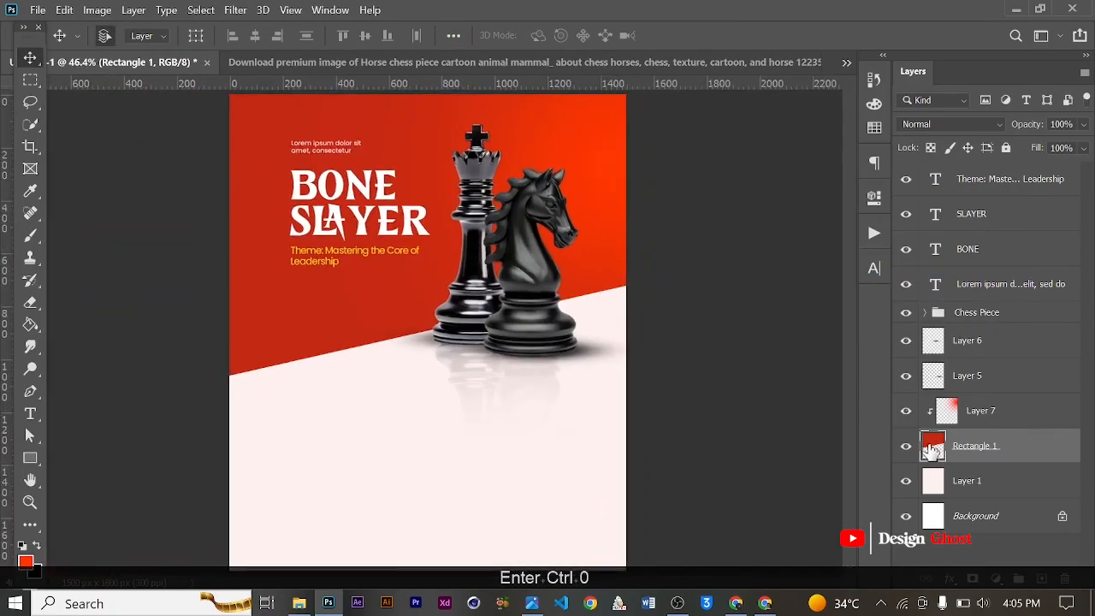
- Toggle Layer 7's orange glow off and on to compare the red backdrop
{"action": "left_click", "coordinate": [906, 414]}
{"action": "left_click", "coordinate": [907, 414]}
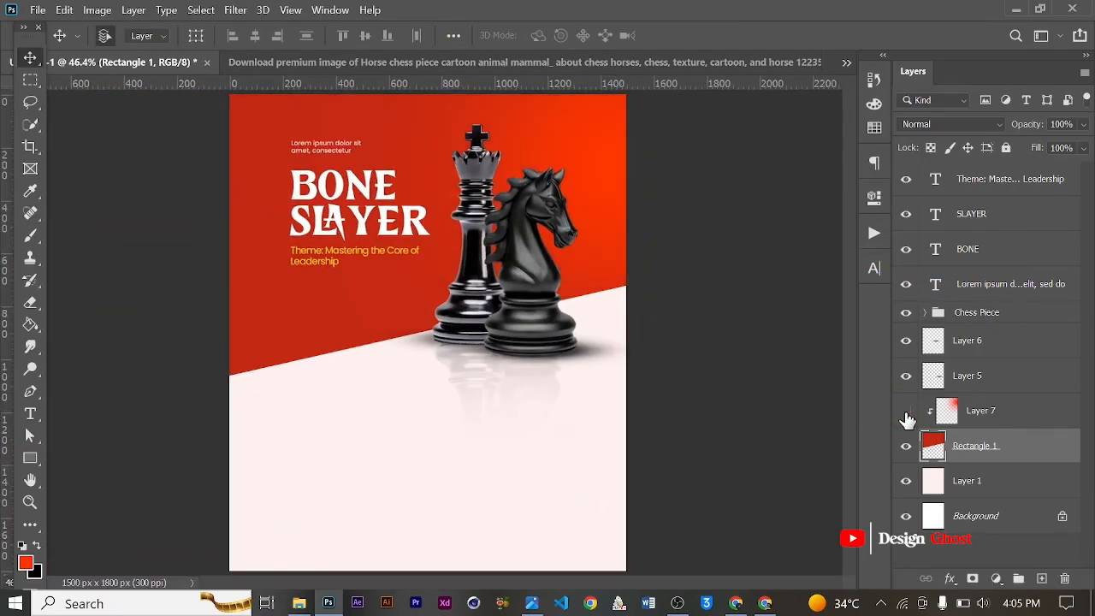
{"action": "left_click", "coordinate": [907, 415]}
{"action": "left_click", "coordinate": [906, 414]}
{"action": "scroll", "coordinate": [584, 291], "scroll_direction": "up", "scroll_amount": 4}
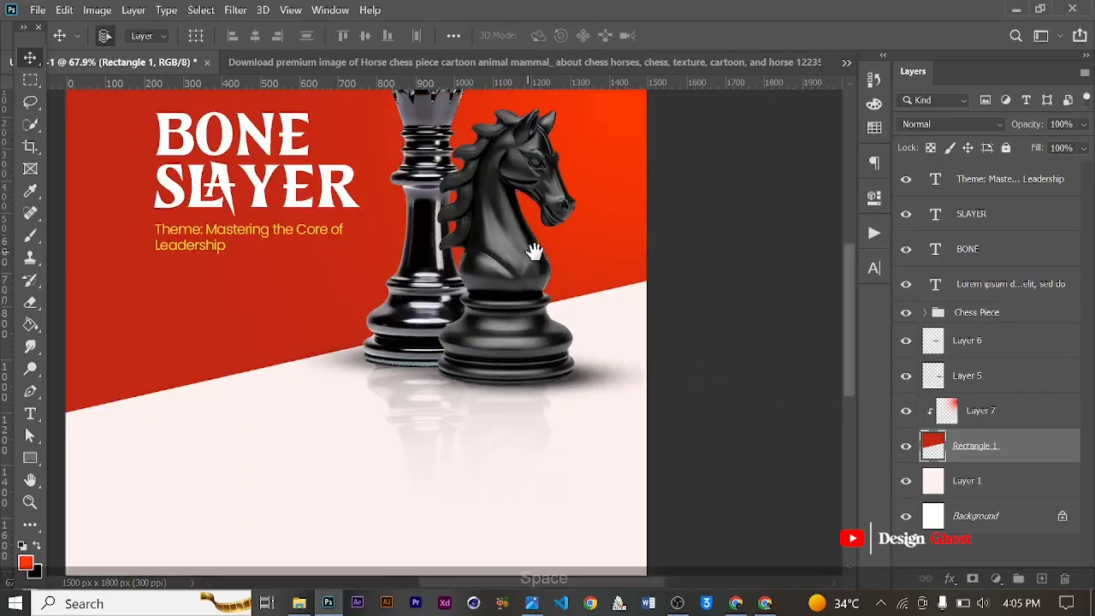
{"action": "left_click_drag", "start_coordinate": [525, 251], "coordinate": [548, 262]}
{"action": "key", "text": "Return"}
{"action": "key", "text": "ctrl+0"}
{"action": "scroll", "coordinate": [541, 411], "scroll_direction": "up", "scroll_amount": 4}
{"action": "left_click_drag", "start_coordinate": [540, 410], "coordinate": [616, 409]}
{"action": "key", "text": "Return"}
{"action": "key", "text": "ctrl+0"}
{"action": "scroll", "coordinate": [592, 427], "scroll_direction": "up", "scroll_amount": 3}
{"action": "left_click_drag", "start_coordinate": [521, 423], "coordinate": [628, 362]}
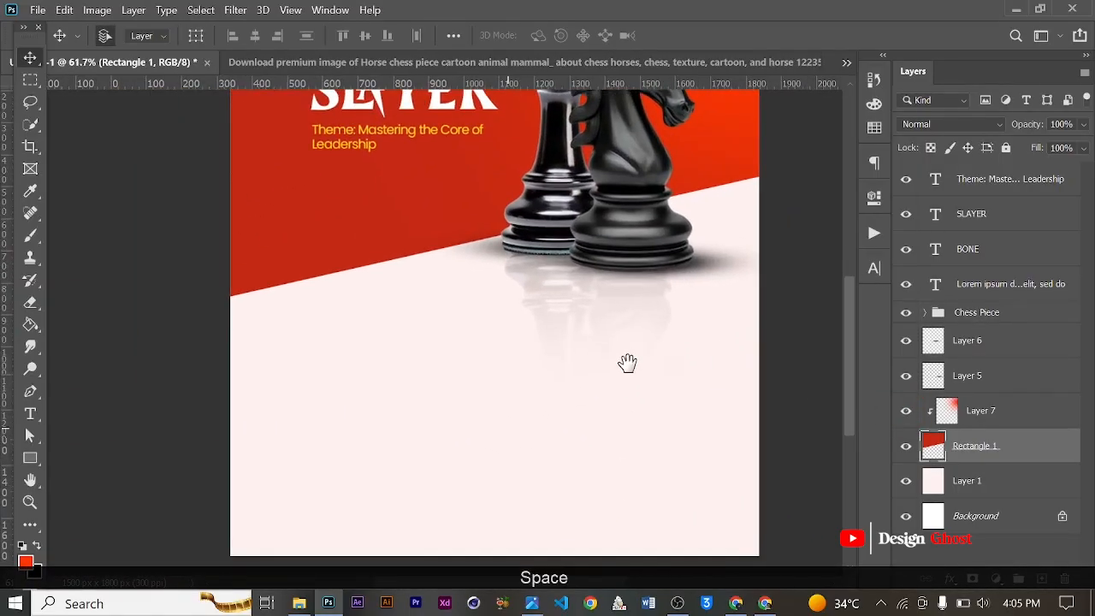
{"action": "left_click", "coordinate": [30, 458]}
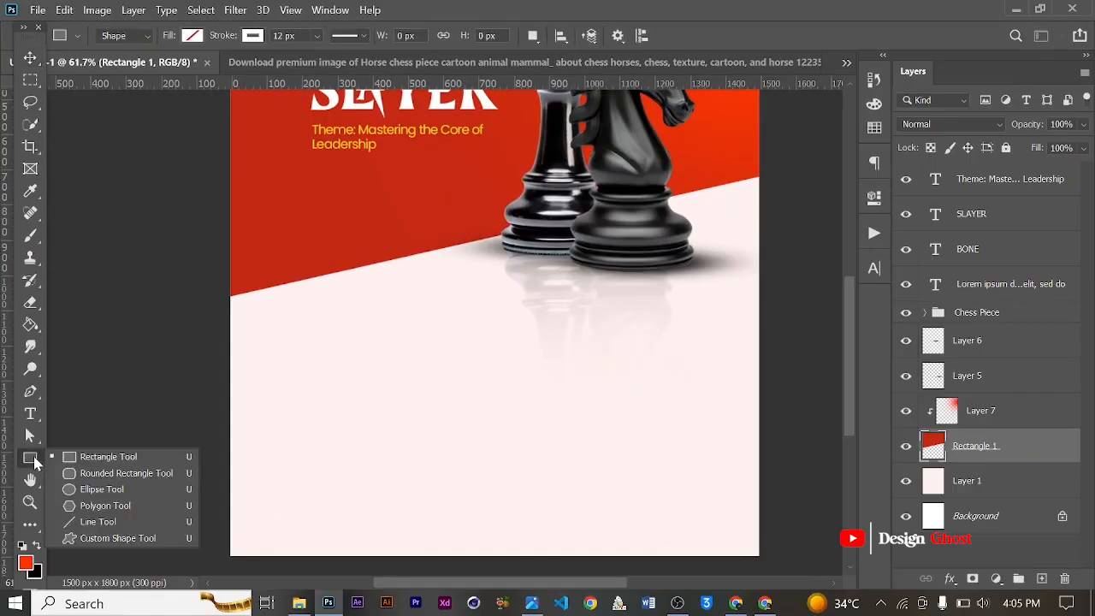
- Draw a 439x555 px rounded rectangle across the diagonal edge and bring it to the top
{"action": "left_click", "coordinate": [131, 479]}
{"action": "key", "text": "ctrl+0"}
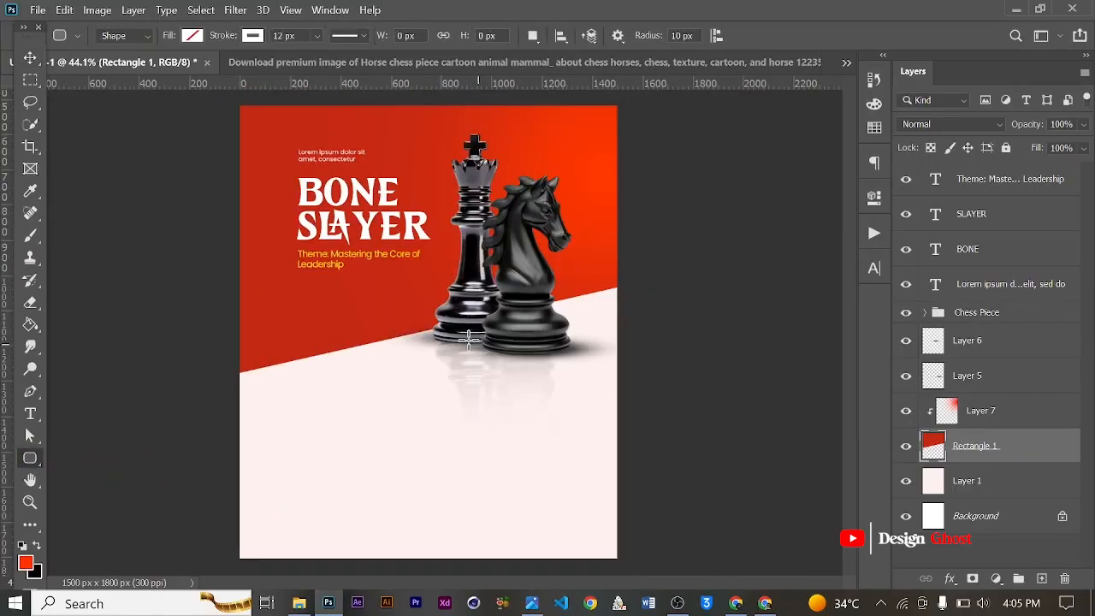
{"action": "left_click_drag", "start_coordinate": [342, 321], "coordinate": [454, 458]}
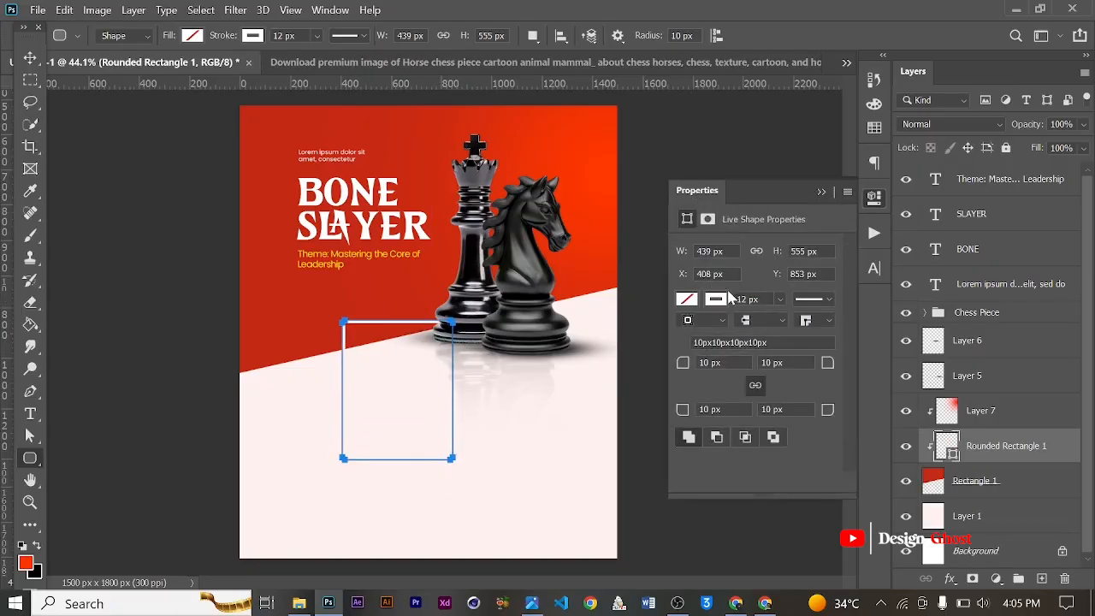
{"action": "left_click", "coordinate": [822, 194]}
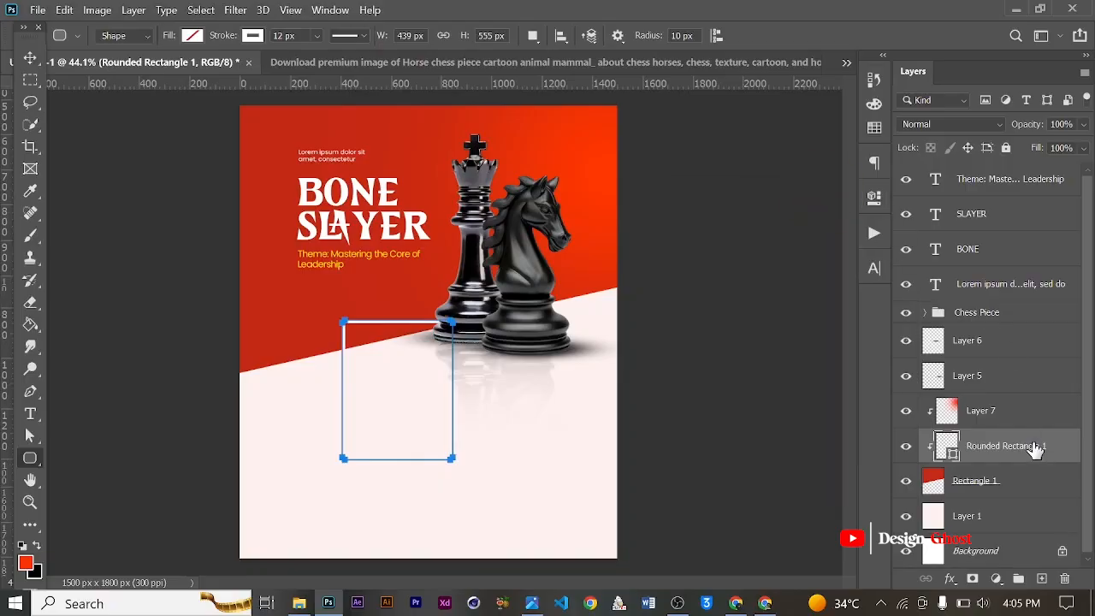
{"action": "key", "text": "ctrl+bracketright"}
{"action": "key", "text": "ctrl+bracketright"}
{"action": "key", "text": "ctrl+bracketright"}
{"action": "key", "text": "ctrl+bracketright"}
{"action": "key", "text": "ctrl+bracketright"}
{"action": "key", "text": "ctrl+bracketright"}
{"action": "key", "text": "ctrl+bracketright"}
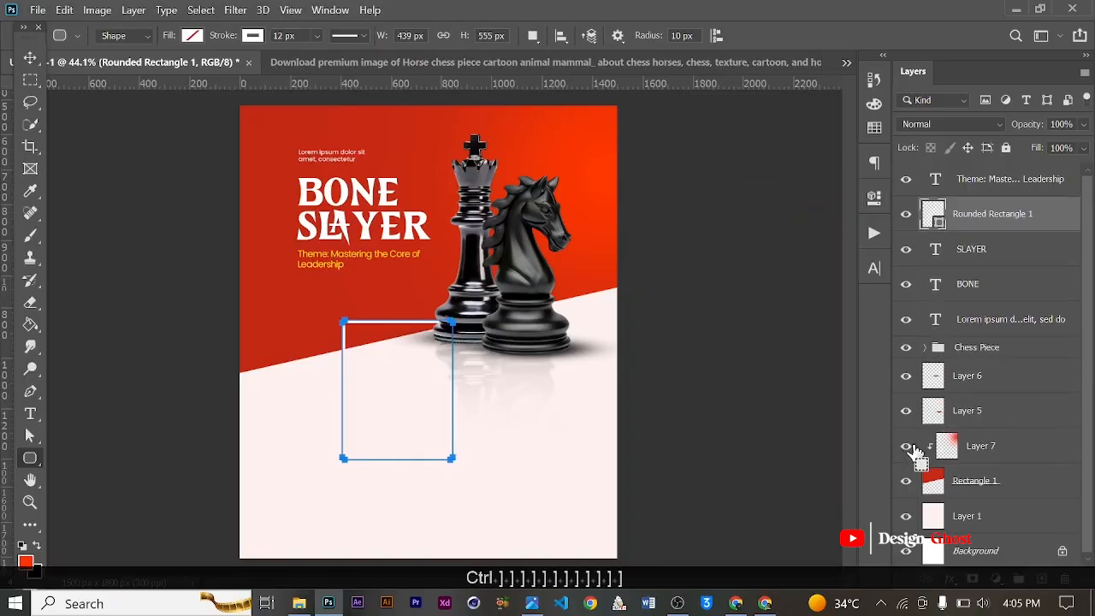
{"action": "key", "text": "ctrl+bracketright"}
{"action": "key", "text": "ctrl+bracketright"}
{"action": "key", "text": "ctrl+bracketright"}
{"action": "key", "text": "ctrl+bracketright"}
{"action": "key", "text": "ctrl+bracketright"}
{"action": "key", "text": "ctrl+bracketright"}
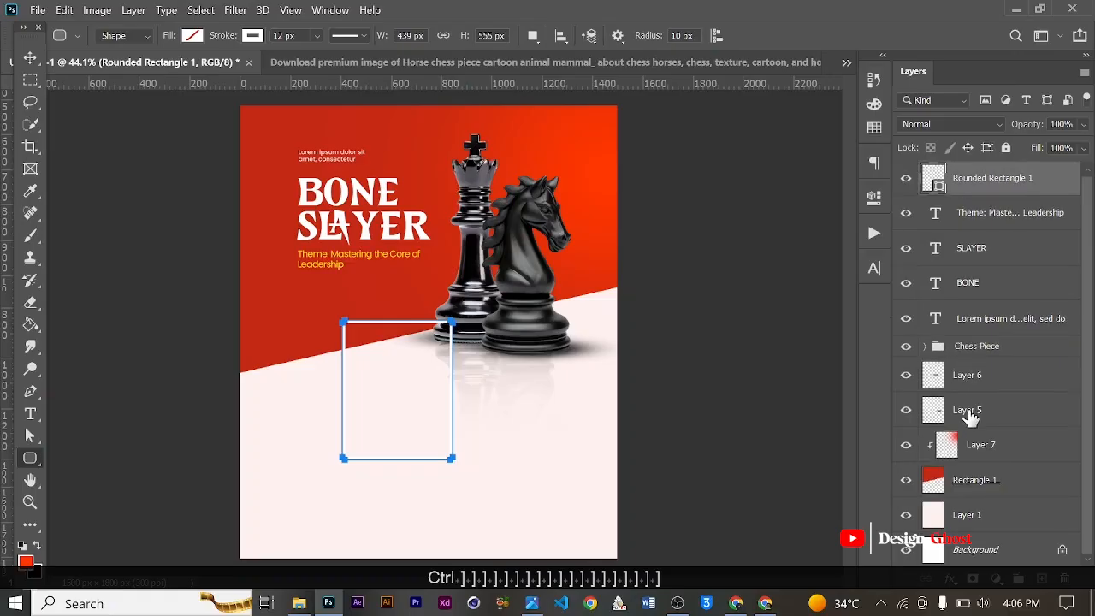
- Group the text layers and name the group 'Title'
{"action": "left_click", "coordinate": [997, 322]}
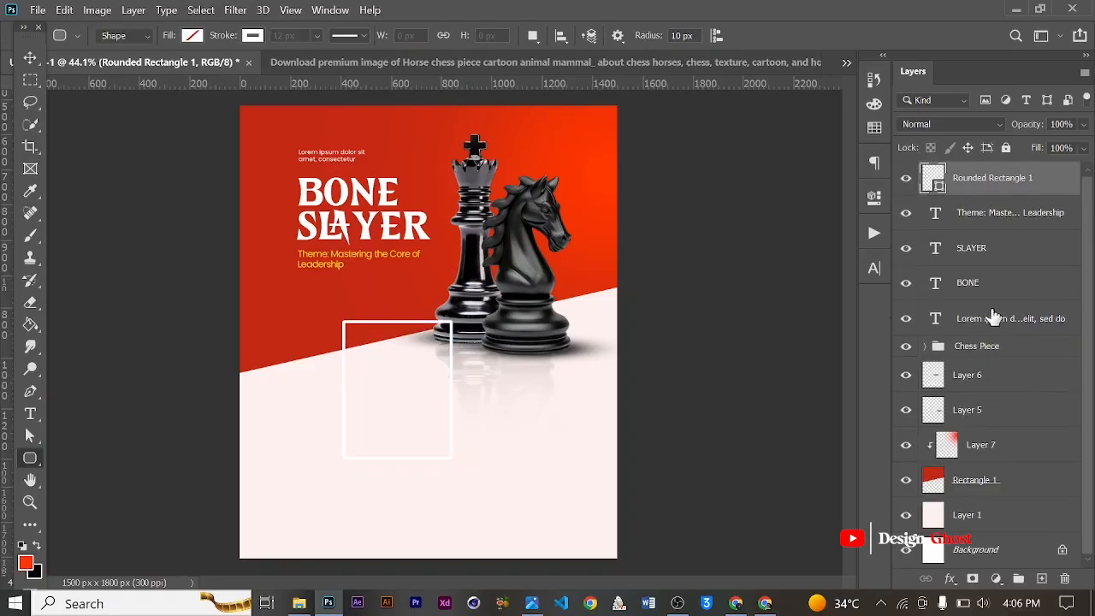
{"action": "left_click", "coordinate": [988, 220], "text": "shift"}
{"action": "key", "text": "ctrl+g"}
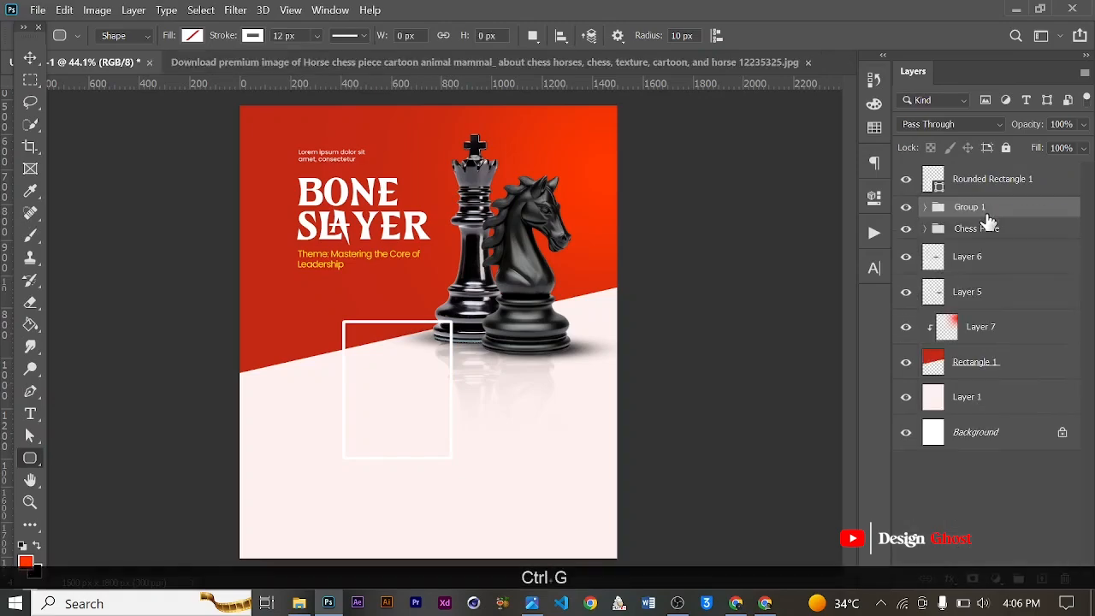
{"action": "double_click", "coordinate": [972, 209]}
{"action": "key", "text": "Caps_Lock"}
{"action": "type", "text": "T"}
{"action": "key", "text": "Caps_Lock"}
{"action": "type", "text": "e"}
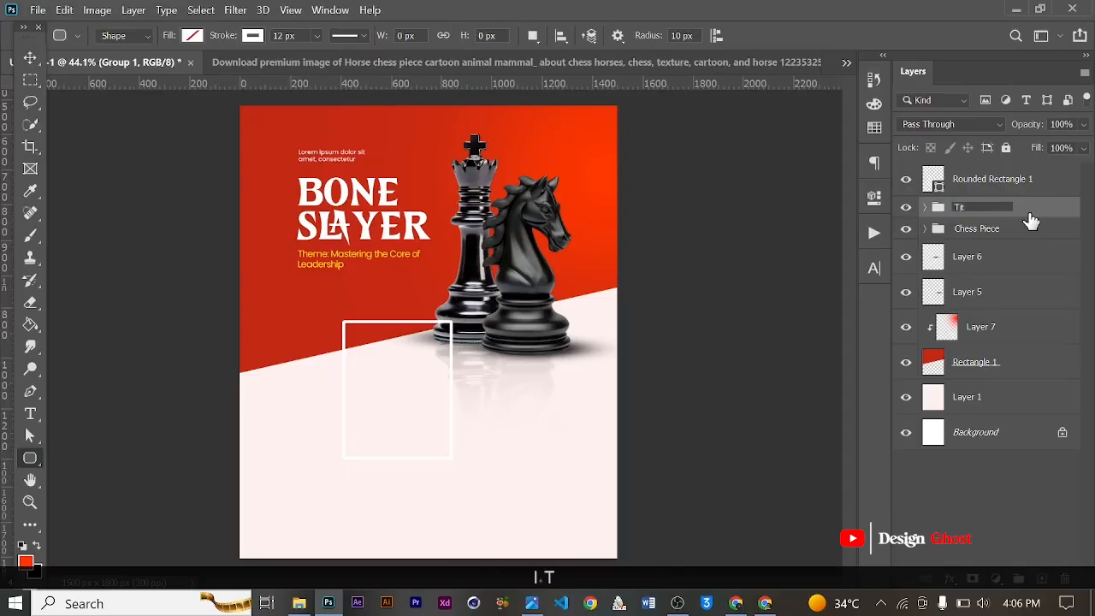
{"action": "type", "text": "tle"}
{"action": "key", "text": "Return"}
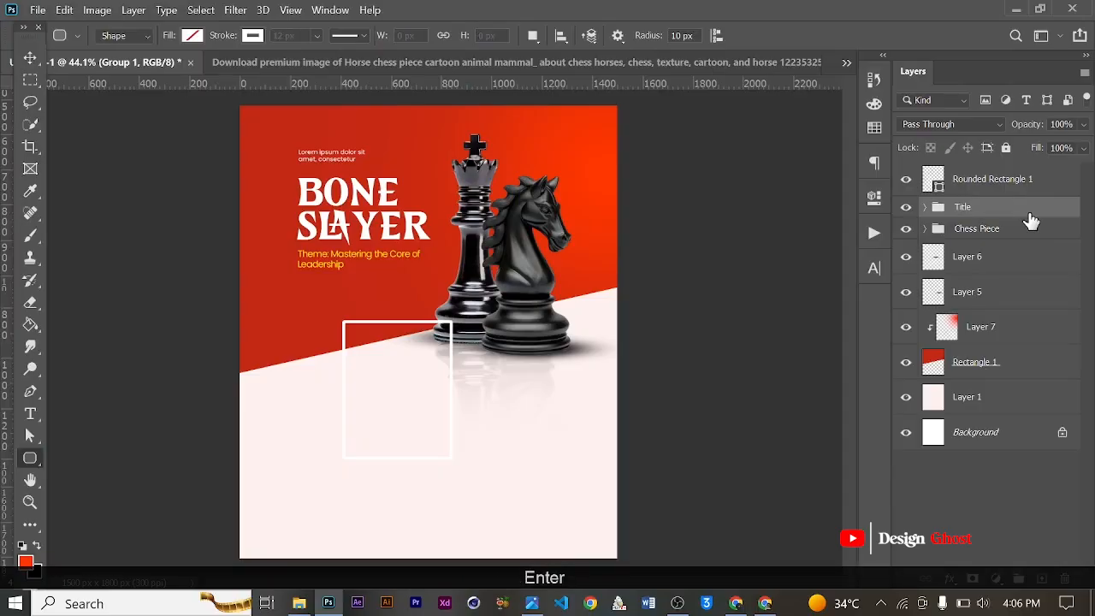
{"action": "scroll", "coordinate": [508, 301], "scroll_direction": "up", "scroll_amount": 1}
{"action": "scroll", "coordinate": [508, 301], "scroll_direction": "up", "scroll_amount": 1}
{"action": "left_click", "coordinate": [958, 182]}
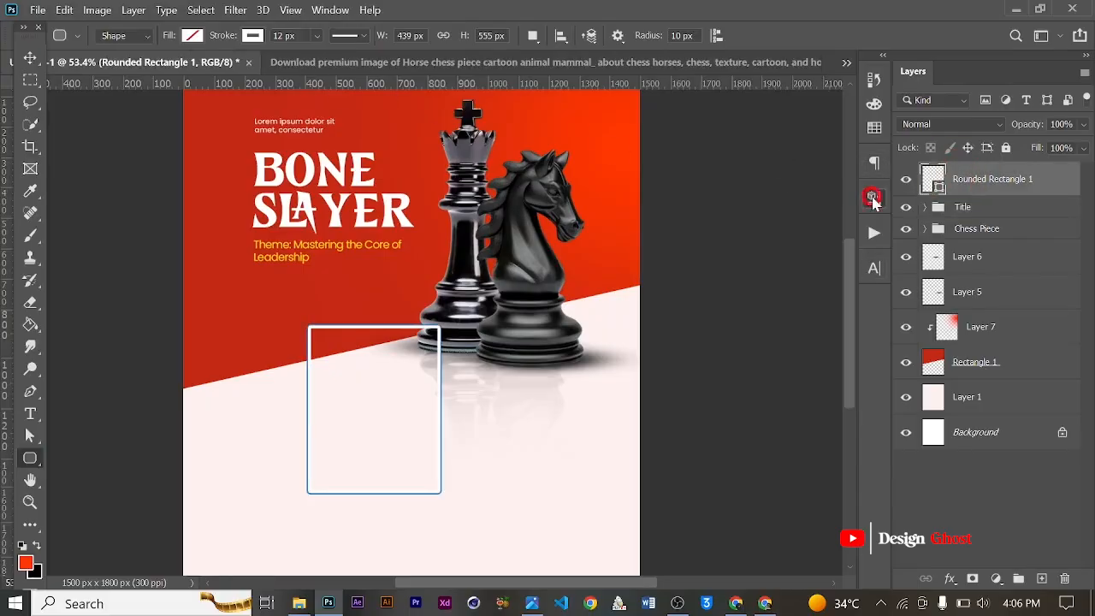
- Give the rounded rectangle the recent orange-red fill and remove its white outline
{"action": "left_click", "coordinate": [874, 198]}
{"action": "left_click", "coordinate": [687, 299]}
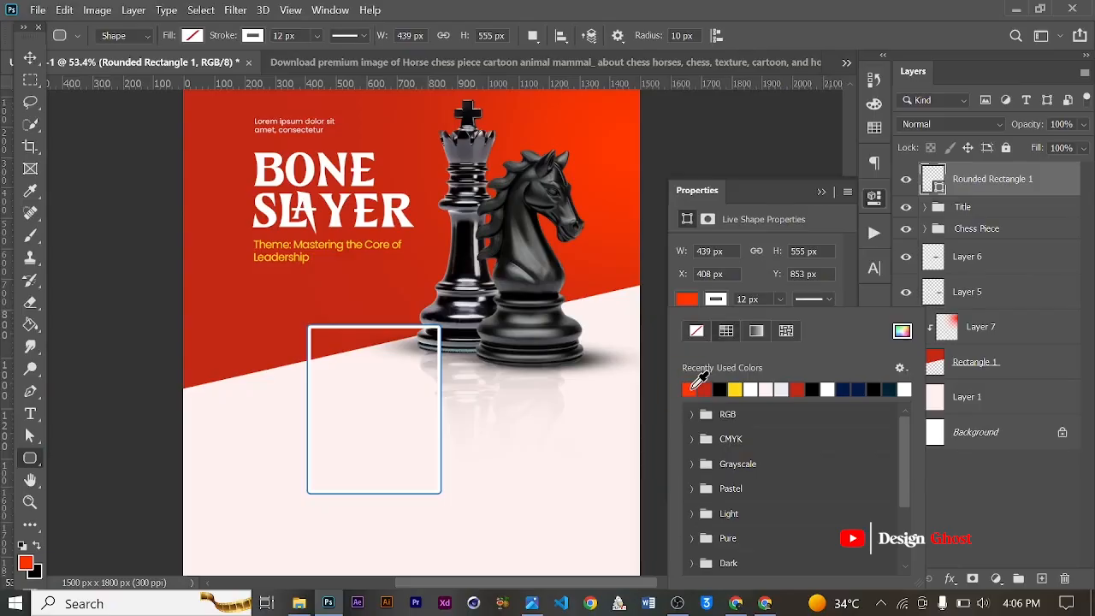
{"action": "left_click", "coordinate": [689, 390]}
{"action": "left_click", "coordinate": [780, 300]}
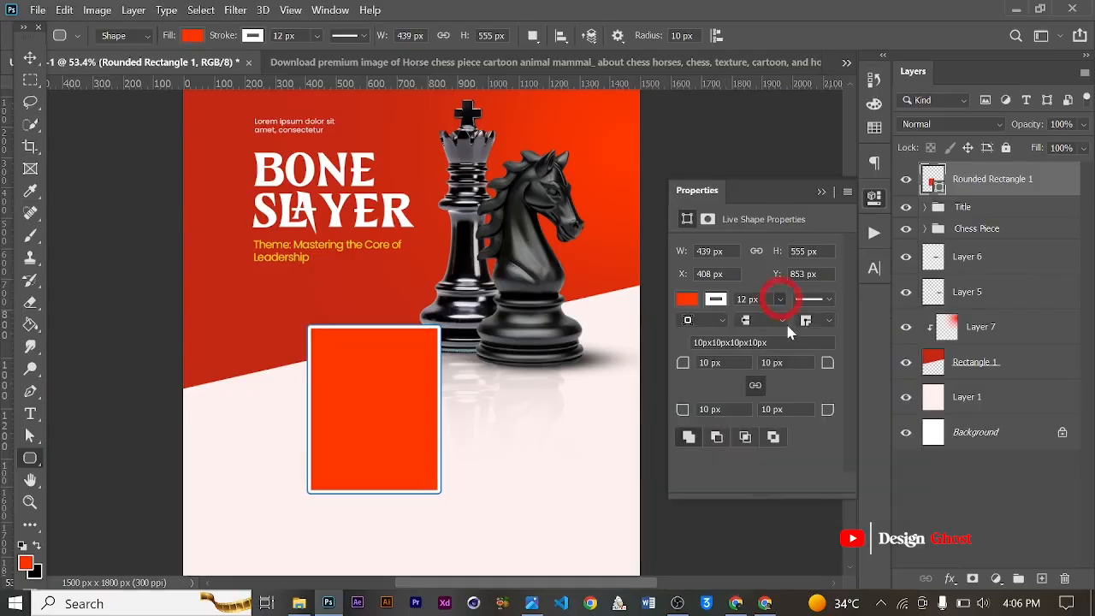
{"action": "left_click", "coordinate": [683, 365]}
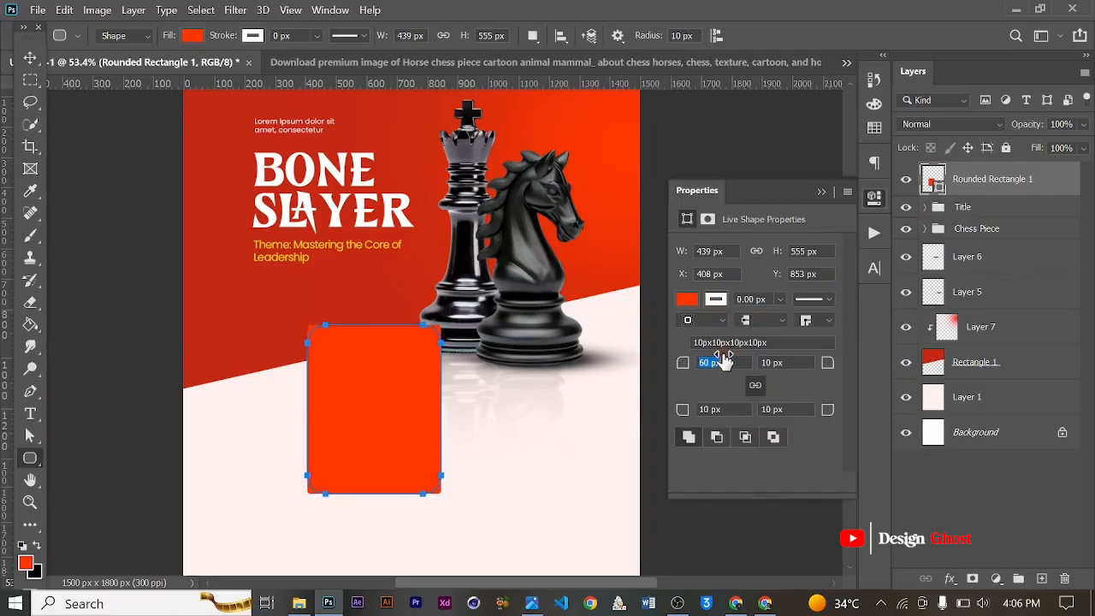
{"action": "left_click", "coordinate": [821, 192]}
{"action": "scroll", "coordinate": [501, 321], "scroll_direction": "up", "scroll_amount": 1}
- Widen the rounded rectangle to the right and raise its top edge
{"action": "left_click", "coordinate": [30, 57]}
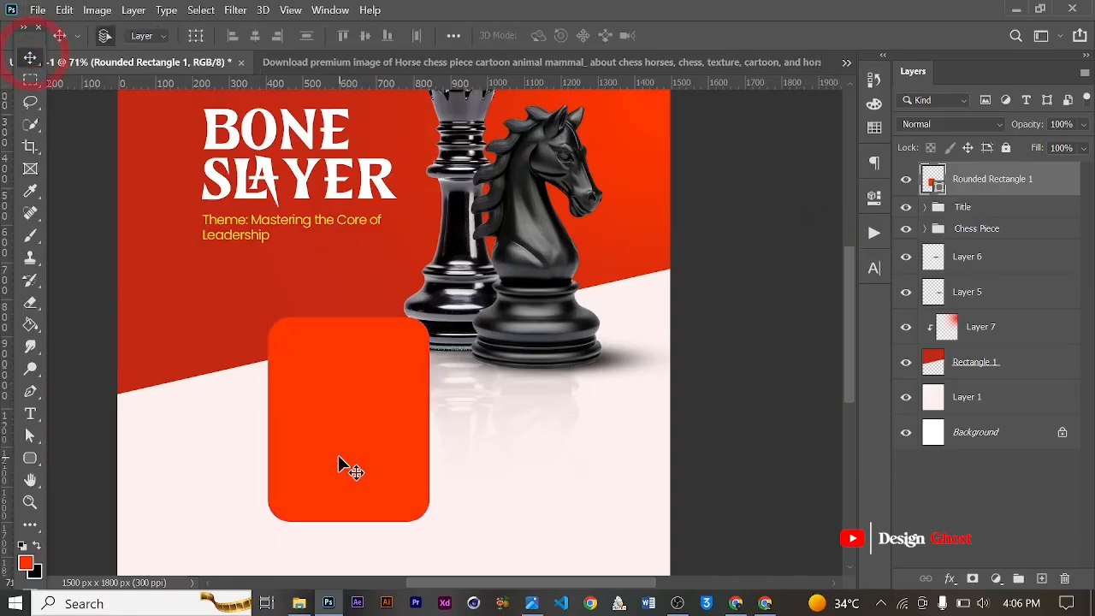
{"action": "scroll", "coordinate": [338, 454], "scroll_direction": "up", "scroll_amount": 2}
{"action": "key", "text": "ctrl+t"}
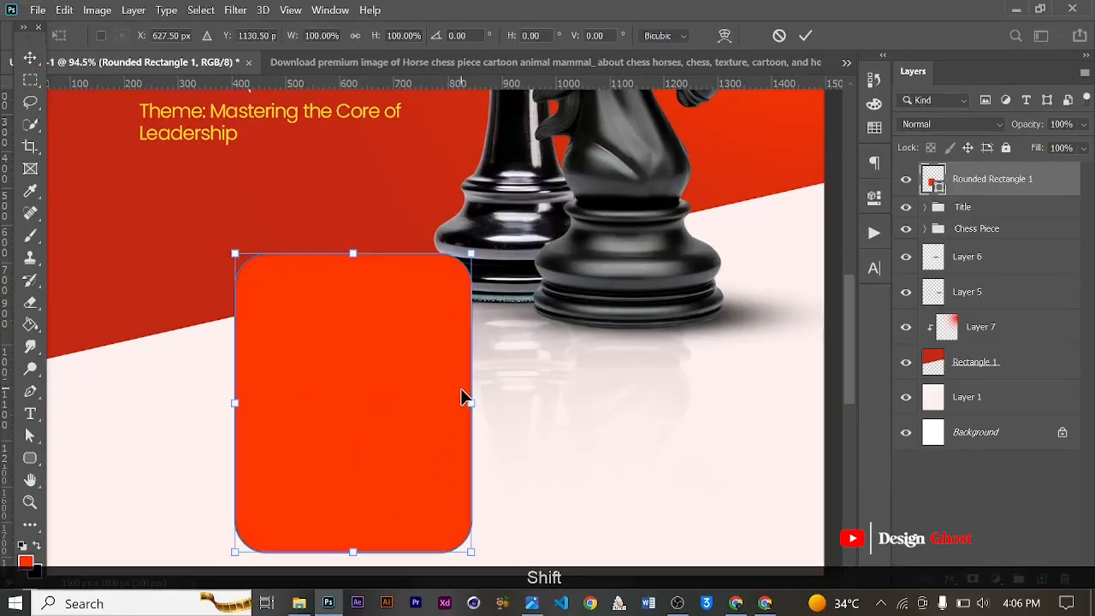
{"action": "left_click_drag", "start_coordinate": [469, 403], "coordinate": [499, 402]}
{"action": "left_click_drag", "start_coordinate": [365, 253], "coordinate": [363, 242]}
{"action": "key", "text": "Return"}
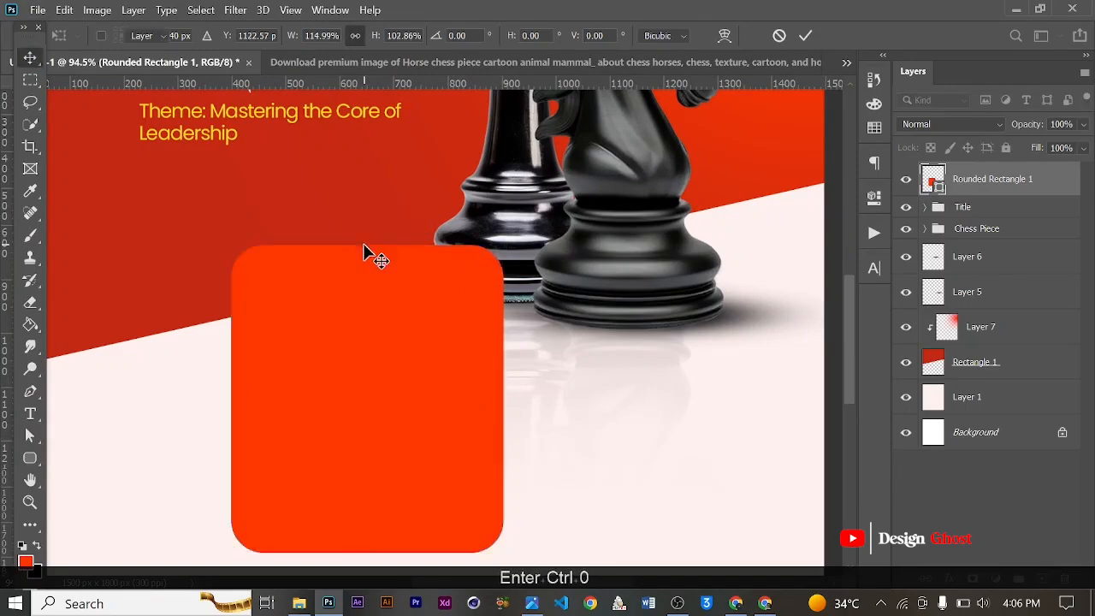
{"action": "key", "text": "ctrl+0"}
- Extend the rounded rectangle's bottom edge downward
{"action": "scroll", "coordinate": [407, 377], "scroll_direction": "up", "scroll_amount": 4}
{"action": "left_click_drag", "start_coordinate": [407, 378], "coordinate": [402, 337]}
{"action": "scroll", "coordinate": [402, 337], "scroll_direction": "up", "scroll_amount": 1}
{"action": "scroll", "coordinate": [408, 330], "scroll_direction": "down", "scroll_amount": 3}
{"action": "key", "text": "ctrl+t"}
{"action": "left_click_drag", "start_coordinate": [406, 423], "coordinate": [408, 436]}
{"action": "key", "text": "Return"}
{"action": "key", "text": "ctrl+0"}
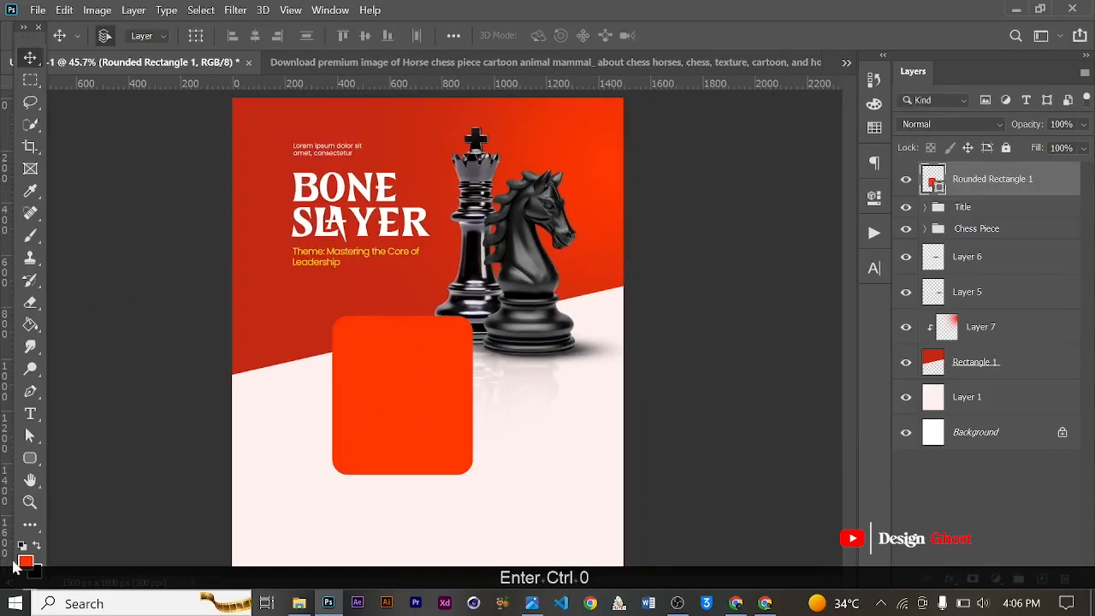
- Set the foreground colour to a deep red sampled from the background and darkened
{"action": "left_click", "coordinate": [27, 564]}
{"action": "left_click", "coordinate": [278, 306]}
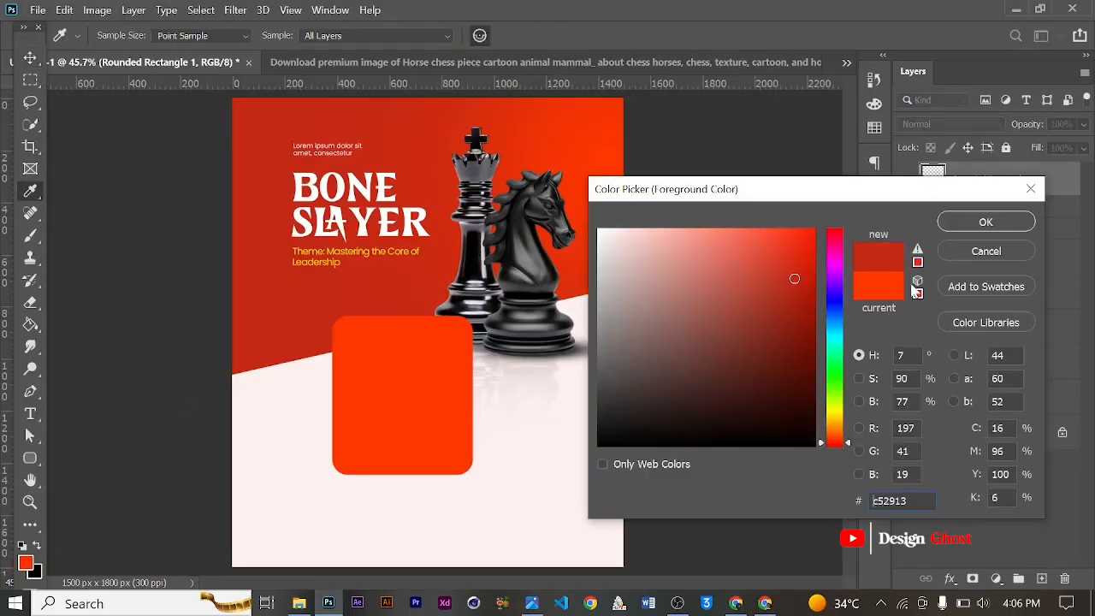
{"action": "left_click_drag", "start_coordinate": [794, 281], "coordinate": [813, 324]}
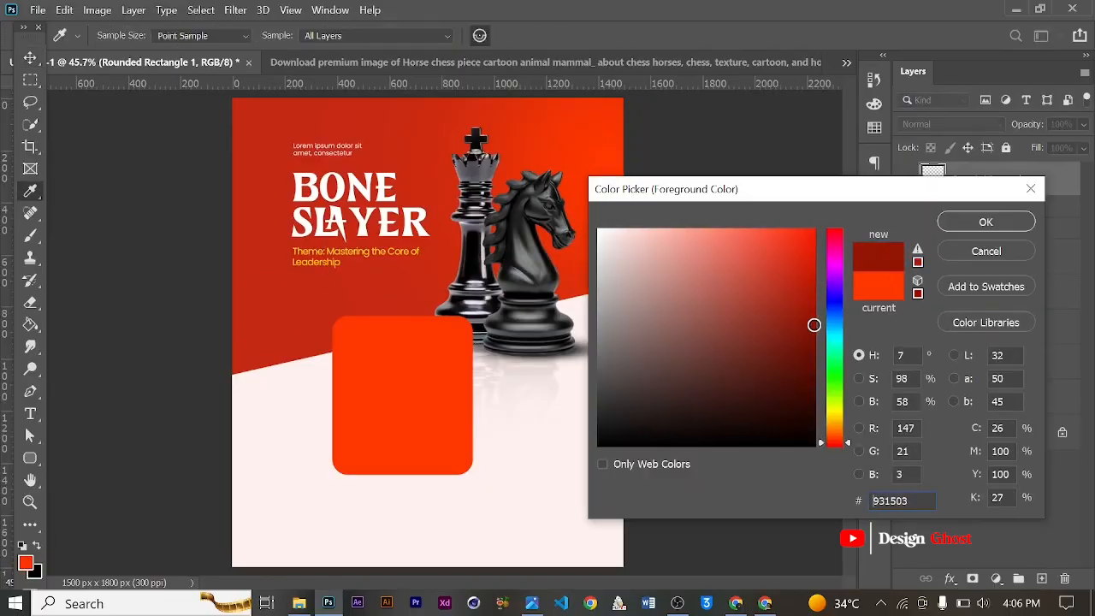
{"action": "left_click", "coordinate": [986, 222]}
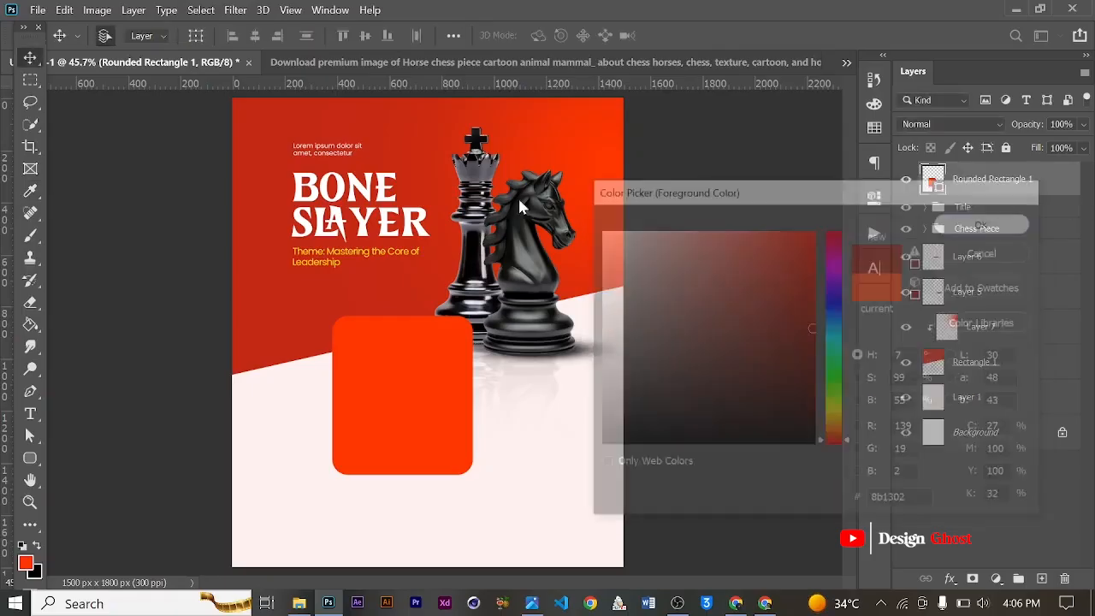
- Fill the rounded rectangle with the deep red foreground colour
{"action": "key", "text": "u"}
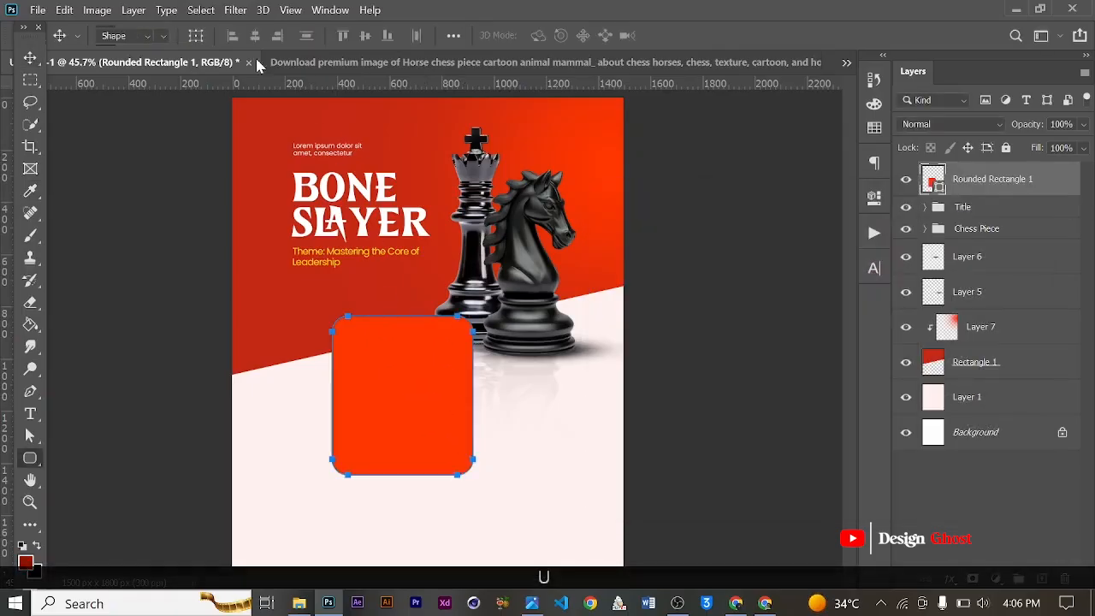
{"action": "left_click", "coordinate": [192, 40]}
{"action": "left_click", "coordinate": [84, 126]}
{"action": "key", "text": "Return"}
{"action": "key", "text": "v"}
{"action": "scroll", "coordinate": [364, 296], "scroll_direction": "up", "scroll_amount": 7}
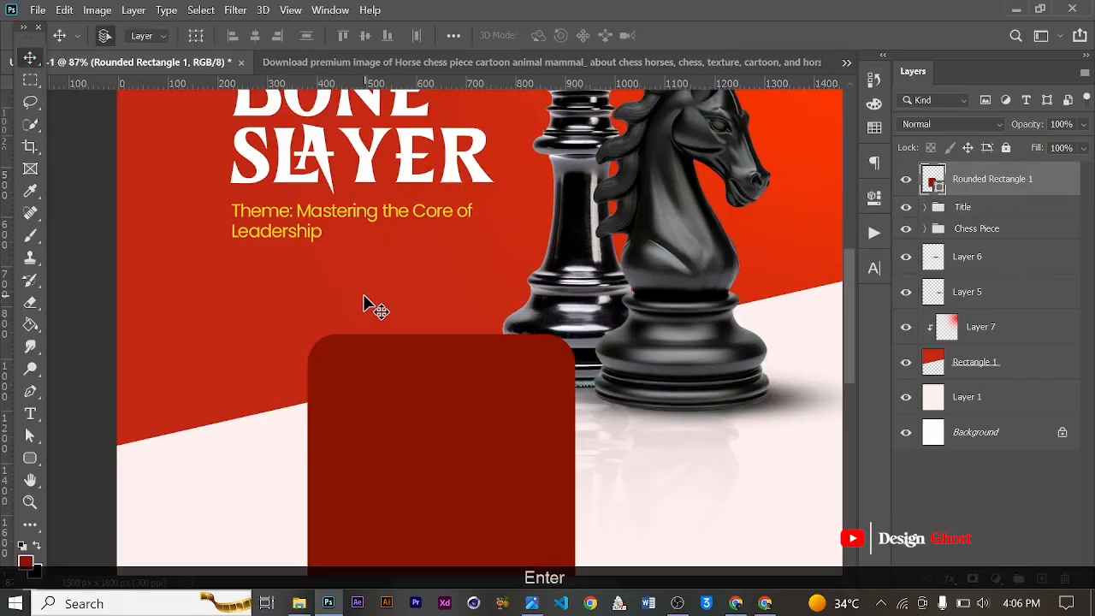
{"action": "key", "text": "ctrl+0"}
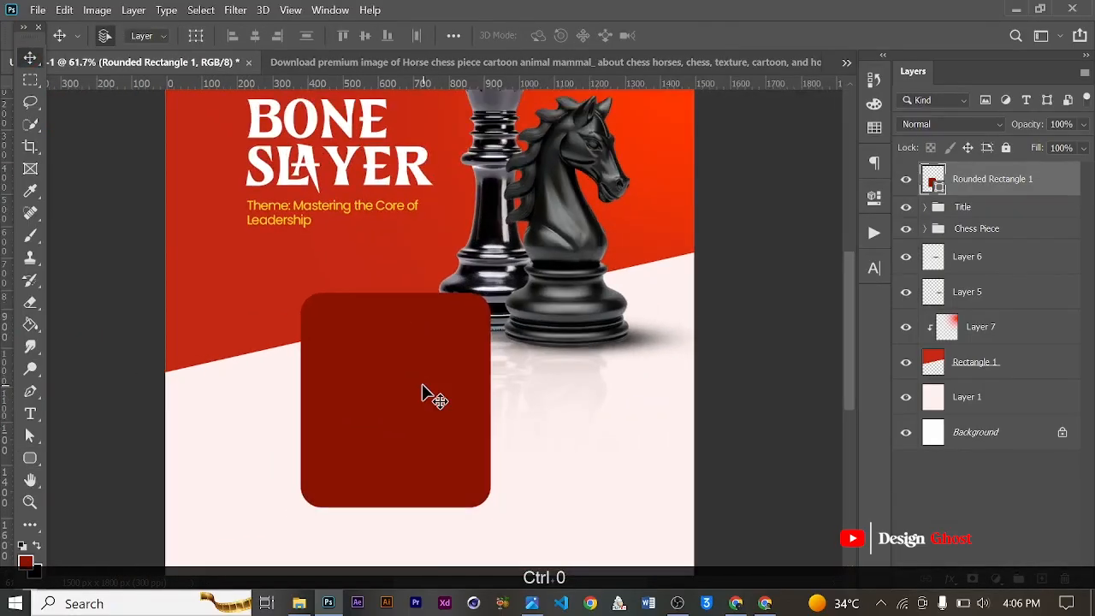
- Duplicate the rectangle and shrink the copy over the original's left side
{"action": "key", "text": "ctrl+j"}
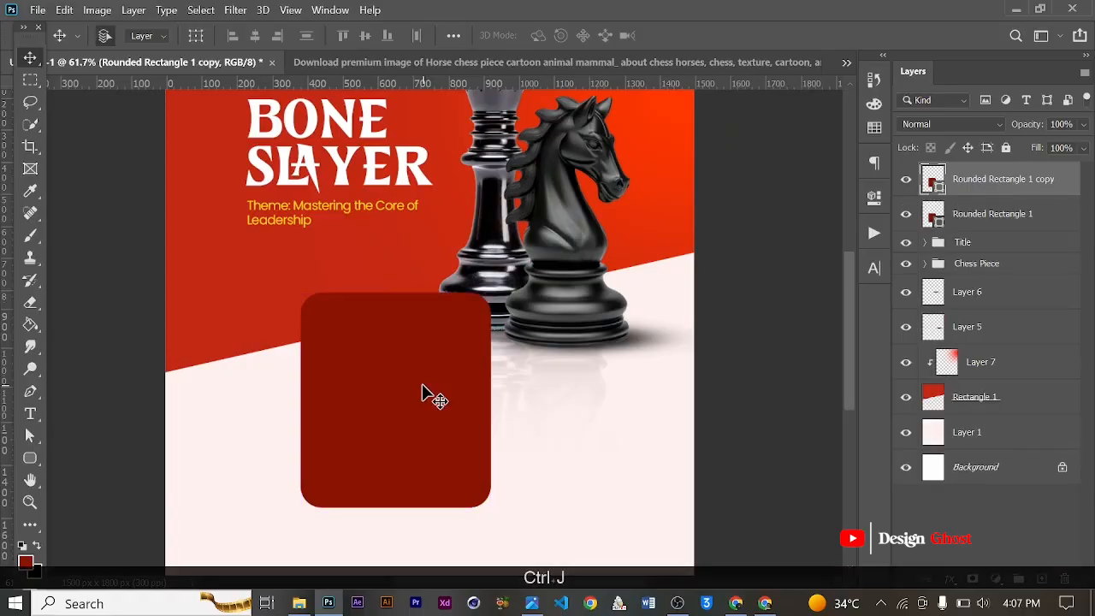
{"action": "left_click_drag", "start_coordinate": [420, 411], "coordinate": [349, 415]}
{"action": "key", "text": "ctrl+t"}
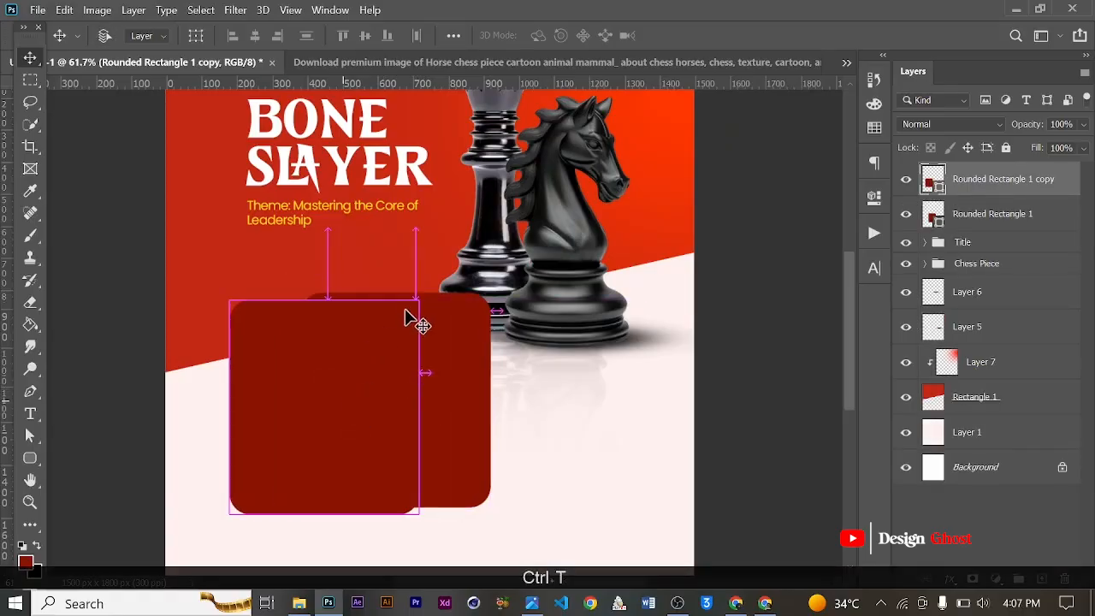
{"action": "left_click_drag", "start_coordinate": [419, 302], "coordinate": [368, 370]}
{"action": "left_click_drag", "start_coordinate": [337, 426], "coordinate": [348, 402]}
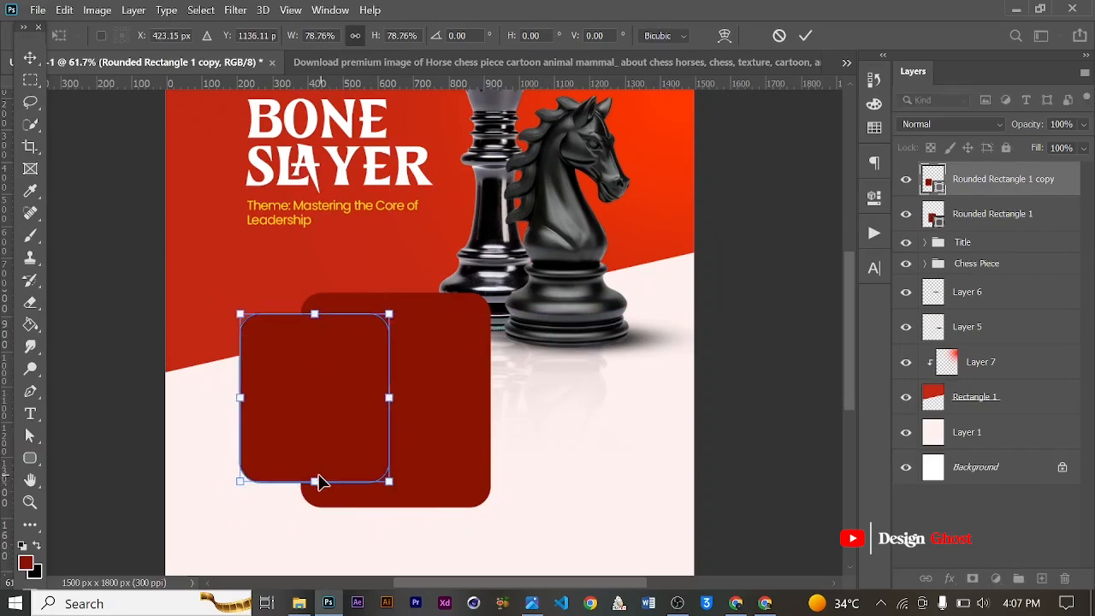
{"action": "left_click_drag", "start_coordinate": [314, 481], "coordinate": [314, 487]}
{"action": "scroll", "coordinate": [332, 419], "scroll_direction": "up", "scroll_amount": 2}
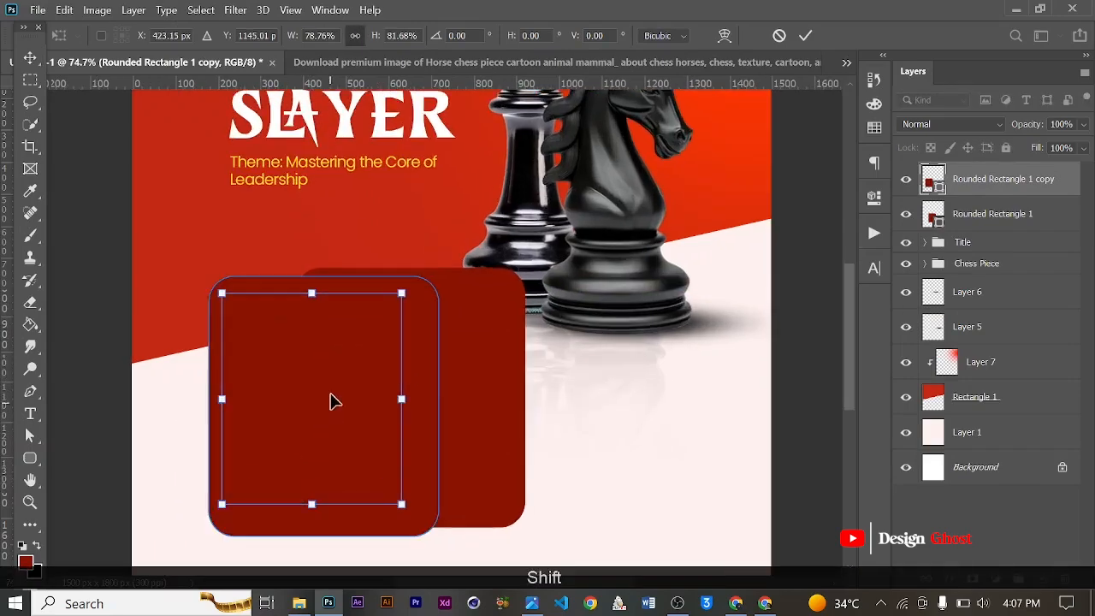
{"action": "left_click_drag", "start_coordinate": [314, 293], "coordinate": [314, 285]}
{"action": "left_click", "coordinate": [30, 58]}
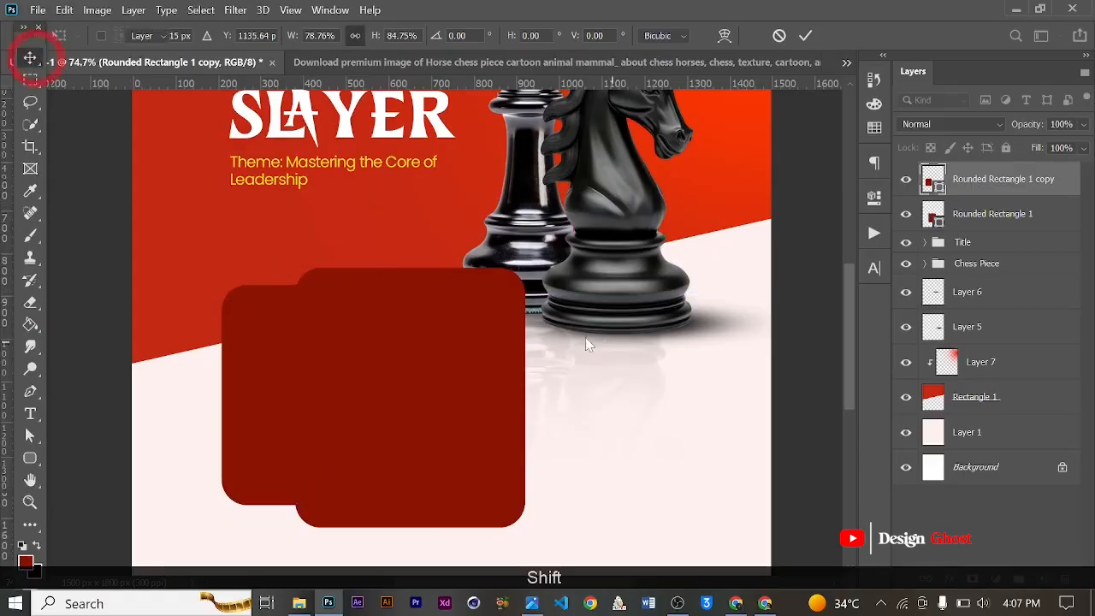
- Raise the original rectangle's top edge to make it taller
{"action": "left_click", "coordinate": [481, 357], "text": "ctrl"}
{"action": "key", "text": "ctrl+t"}
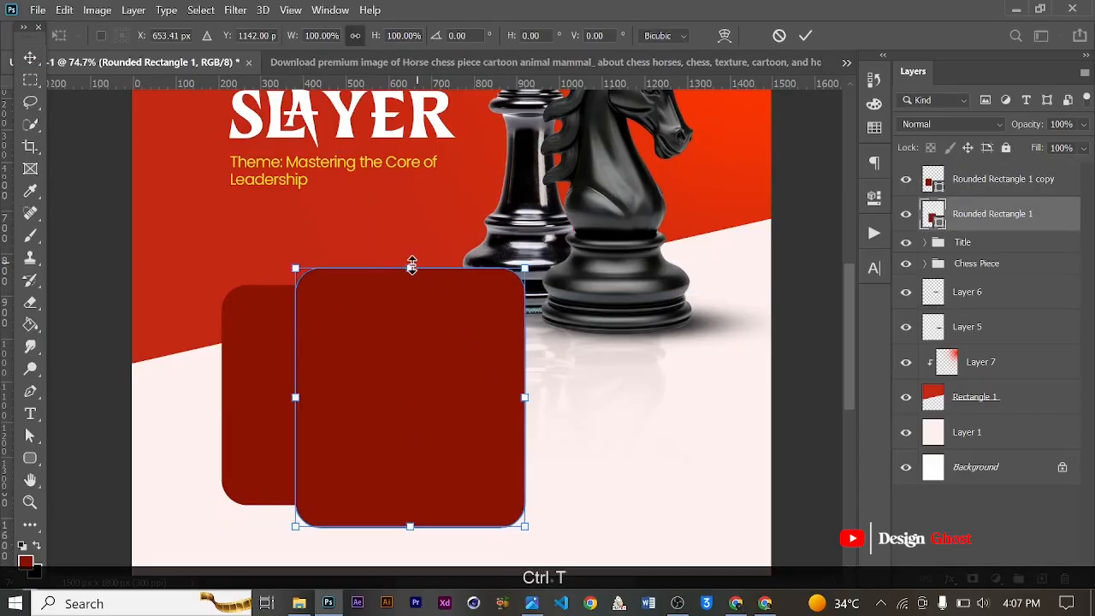
{"action": "left_click_drag", "start_coordinate": [410, 268], "coordinate": [410, 257]}
{"action": "key", "text": "Return"}
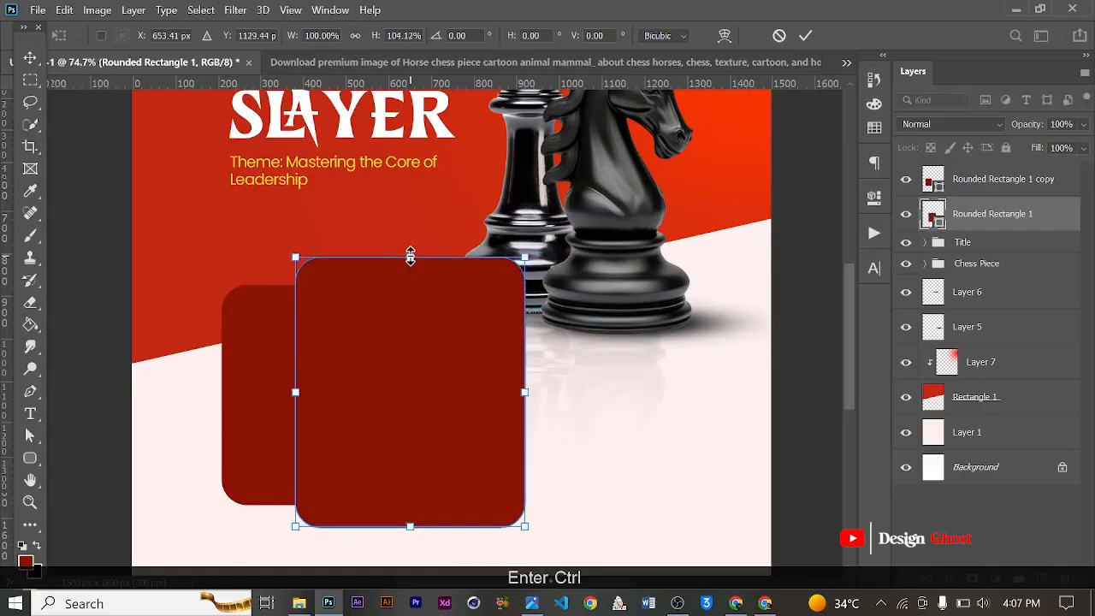
{"action": "key", "text": "ctrl+0"}
{"action": "left_click", "coordinate": [306, 398]}
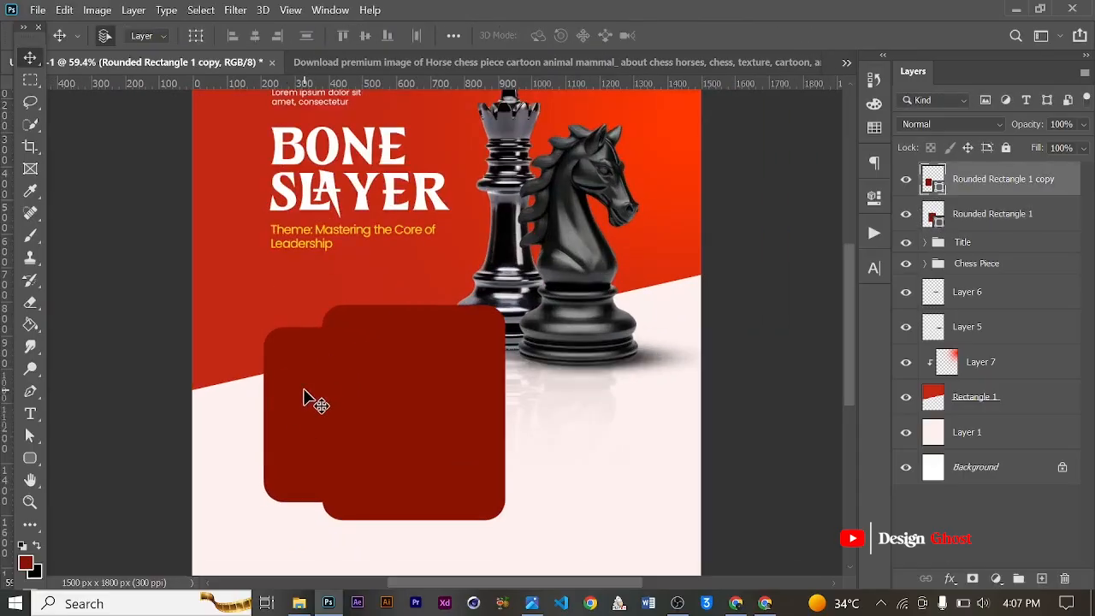
- Fill the smaller rectangle copy with yellow from the Fill swatches
{"action": "key", "text": "u"}
{"action": "left_click", "coordinate": [191, 36]}
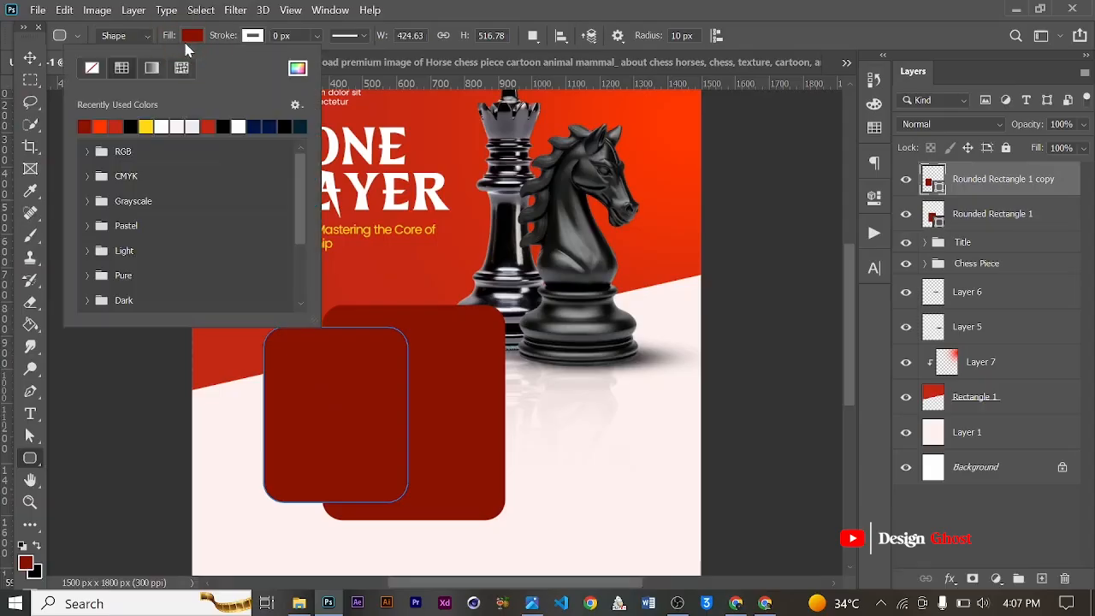
{"action": "left_click", "coordinate": [146, 127]}
{"action": "left_click", "coordinate": [32, 60]}
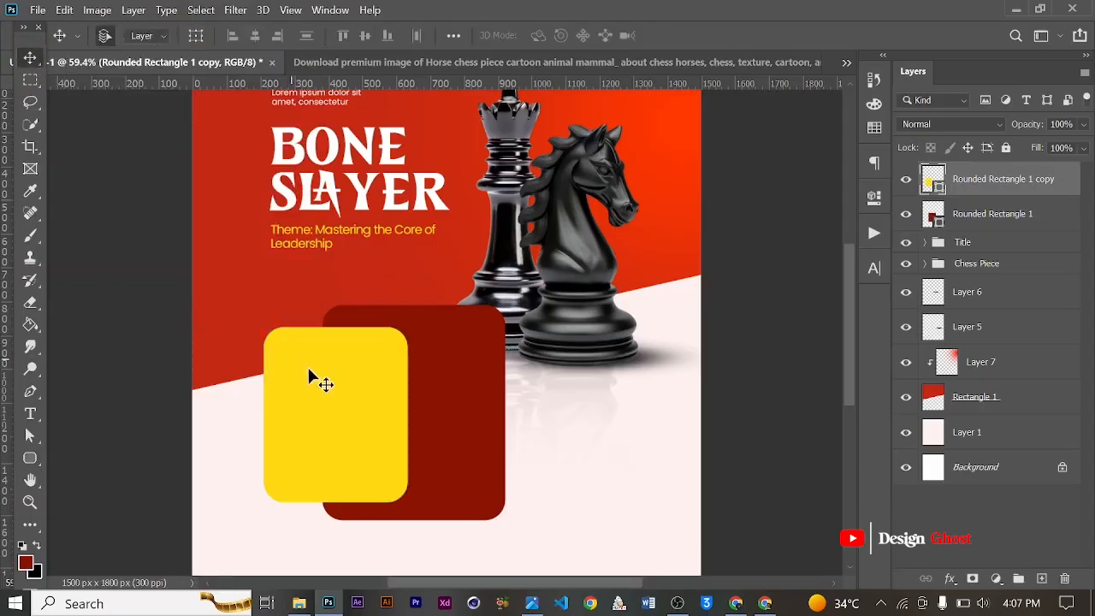
{"action": "scroll", "coordinate": [370, 420], "scroll_direction": "up", "scroll_amount": 6}
{"action": "left_click_drag", "start_coordinate": [370, 420], "coordinate": [410, 385]}
{"action": "key", "text": "Return"}
{"action": "key", "text": "ctrl+0"}
- Nudge the yellow rectangle left and add a vertical guide at its left edge
{"action": "left_click", "coordinate": [444, 362], "text": "ctrl"}
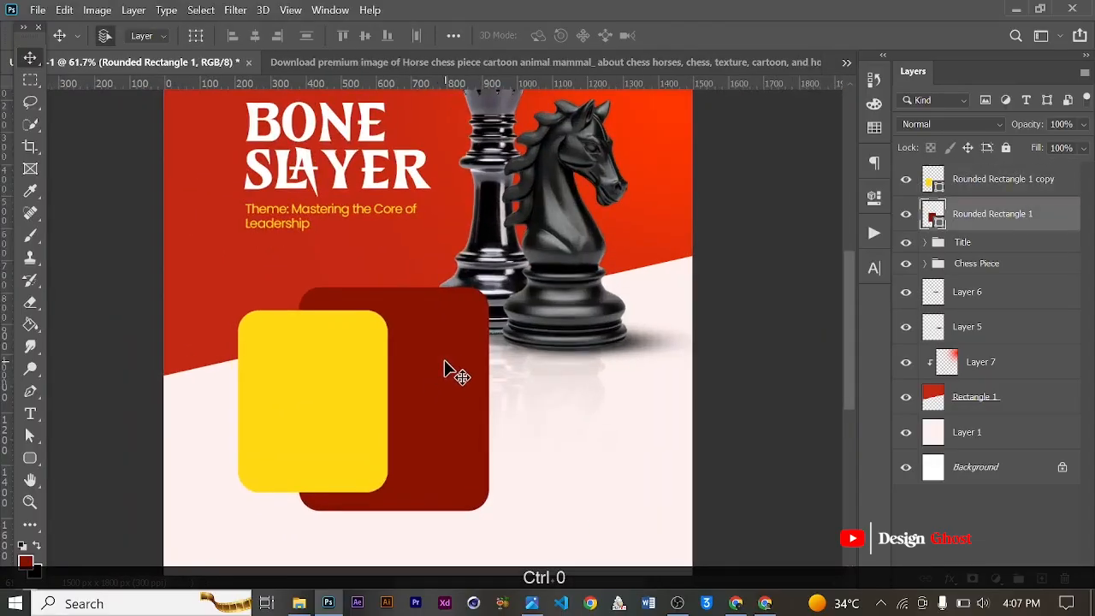
{"action": "scroll", "coordinate": [433, 391], "scroll_direction": "up", "scroll_amount": 2}
{"action": "left_click_drag", "start_coordinate": [317, 420], "coordinate": [331, 420]}
{"action": "scroll", "coordinate": [215, 352], "scroll_direction": "down", "scroll_amount": 2}
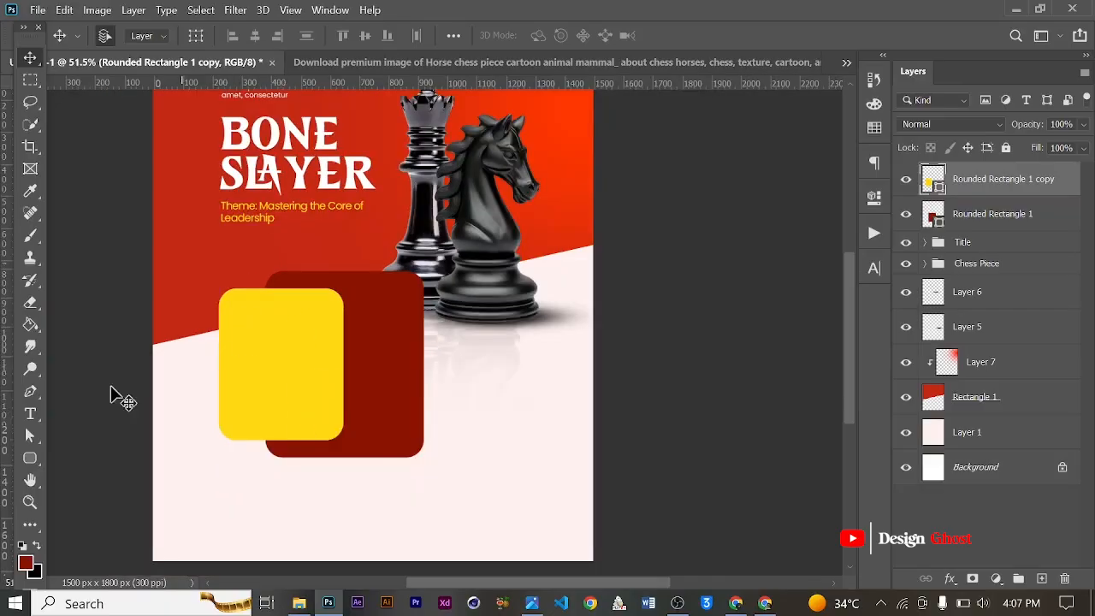
{"action": "left_click_drag", "start_coordinate": [4, 398], "coordinate": [220, 314]}
{"action": "scroll", "coordinate": [240, 222], "scroll_direction": "down", "scroll_amount": 1}
{"action": "scroll", "coordinate": [281, 379], "scroll_direction": "up", "scroll_amount": 4}
- Move the dark red rectangle right and raise its top edge
{"action": "left_click", "coordinate": [527, 325]}
{"action": "key", "text": "ctrl+t"}
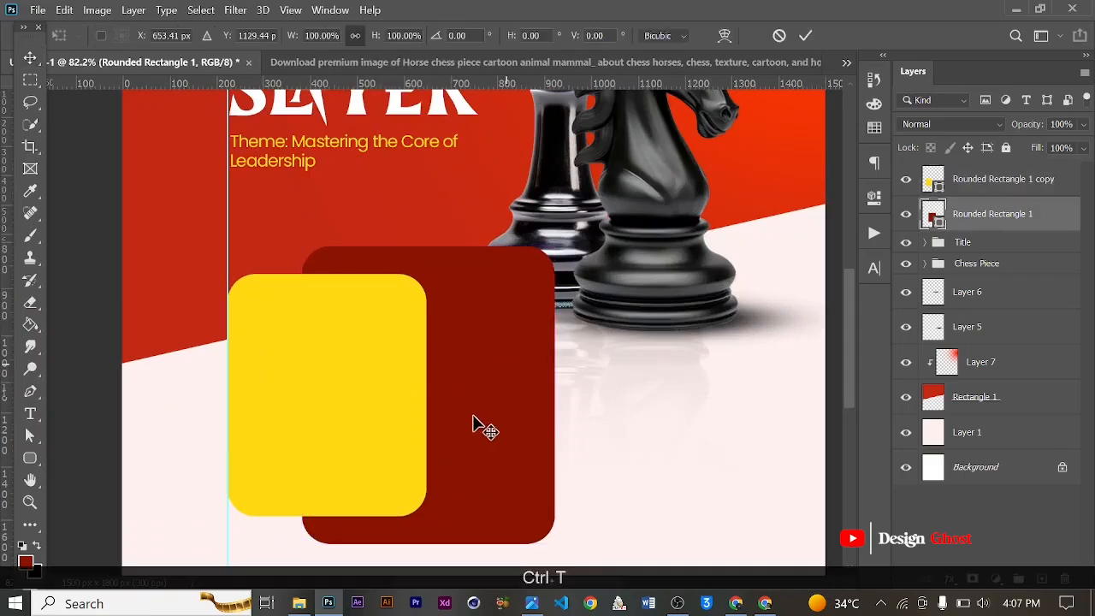
{"action": "scroll", "coordinate": [500, 421], "scroll_direction": "up", "scroll_amount": 1}
{"action": "left_click_drag", "start_coordinate": [501, 421], "coordinate": [528, 416]}
{"action": "left_click_drag", "start_coordinate": [437, 212], "coordinate": [438, 196]}
{"action": "key", "text": "Return"}
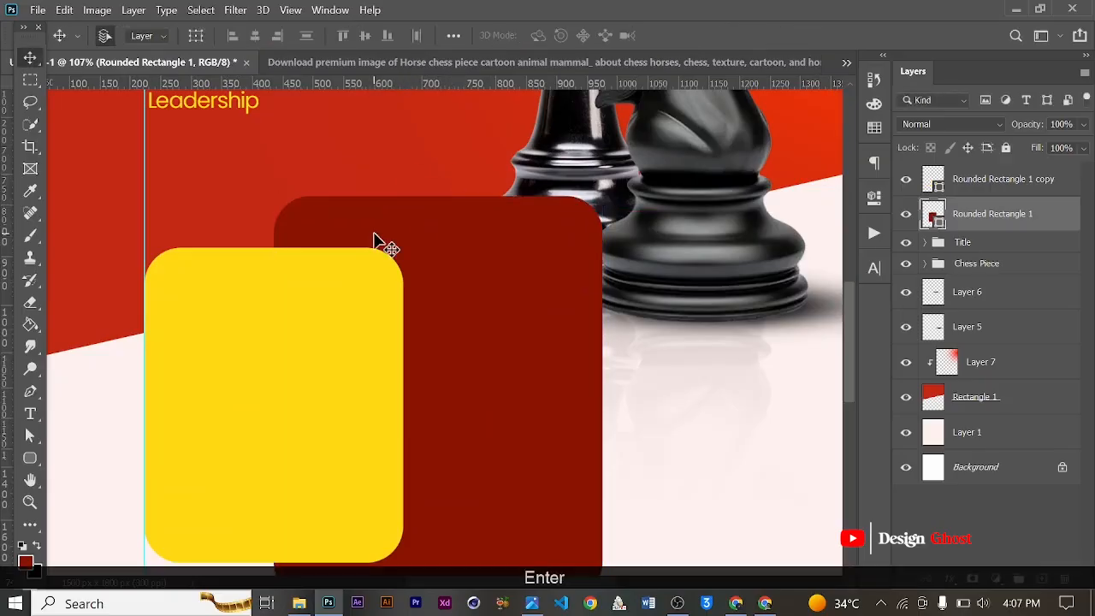
{"action": "key", "text": "ctrl+0"}
{"action": "scroll", "coordinate": [439, 410], "scroll_direction": "up", "scroll_amount": 2}
- Change the back rounded rectangle's fill to a brighter red
{"action": "key", "text": "u"}
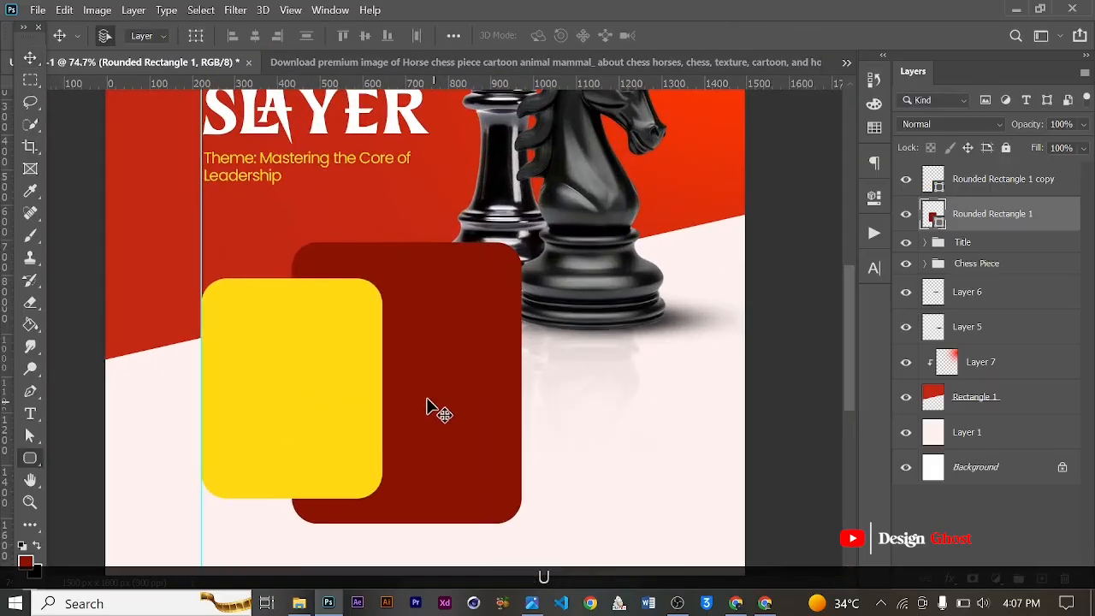
{"action": "left_click", "coordinate": [192, 36]}
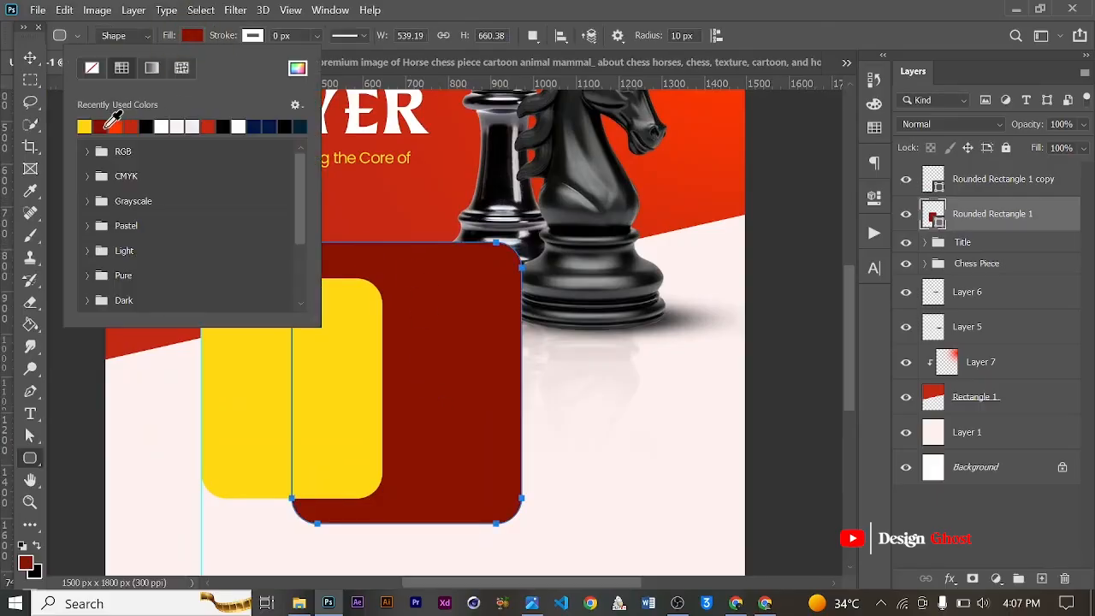
{"action": "left_click", "coordinate": [131, 128]}
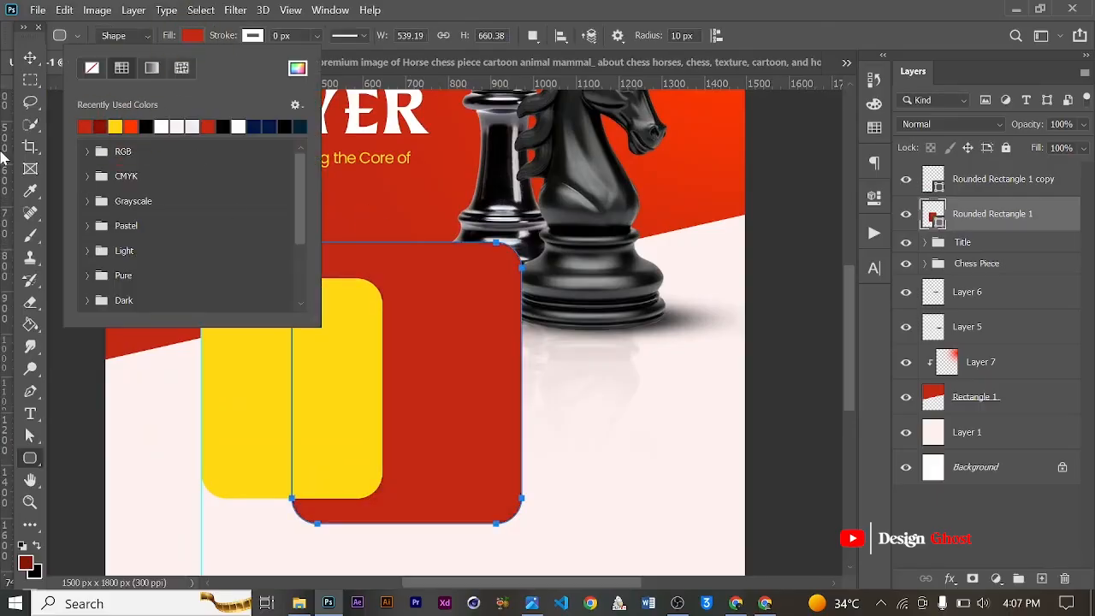
{"action": "left_click", "coordinate": [30, 53]}
{"action": "scroll", "coordinate": [342, 279], "scroll_direction": "down", "scroll_amount": 5}
{"action": "scroll", "coordinate": [398, 311], "scroll_direction": "up", "scroll_amount": 2}
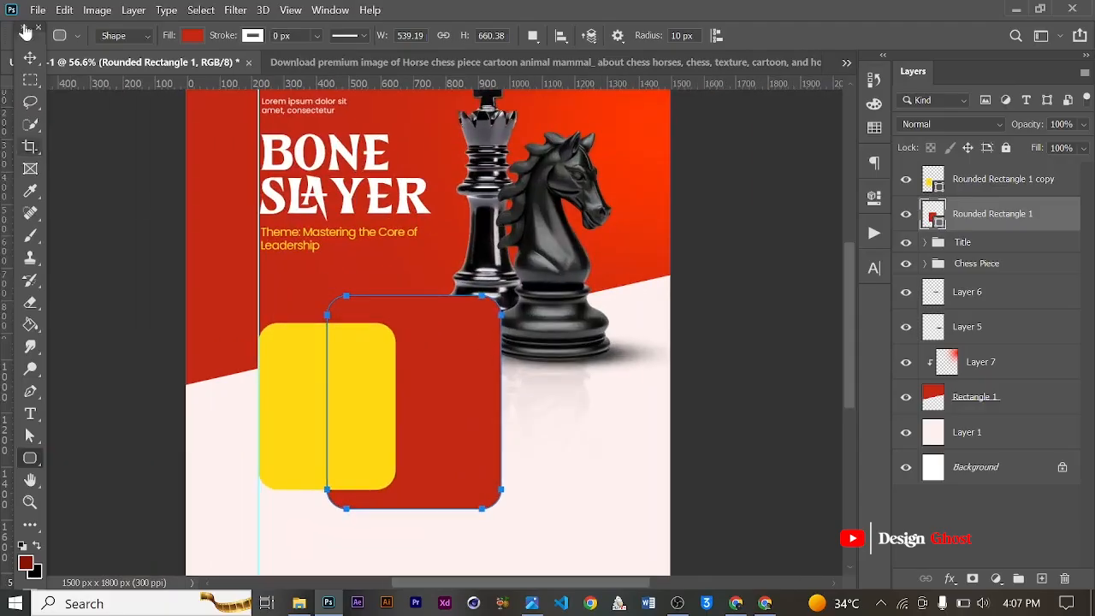
{"action": "left_click", "coordinate": [29, 58]}
{"action": "scroll", "coordinate": [422, 302], "scroll_direction": "up", "scroll_amount": 3}
{"action": "key", "text": "ctrl+t"}
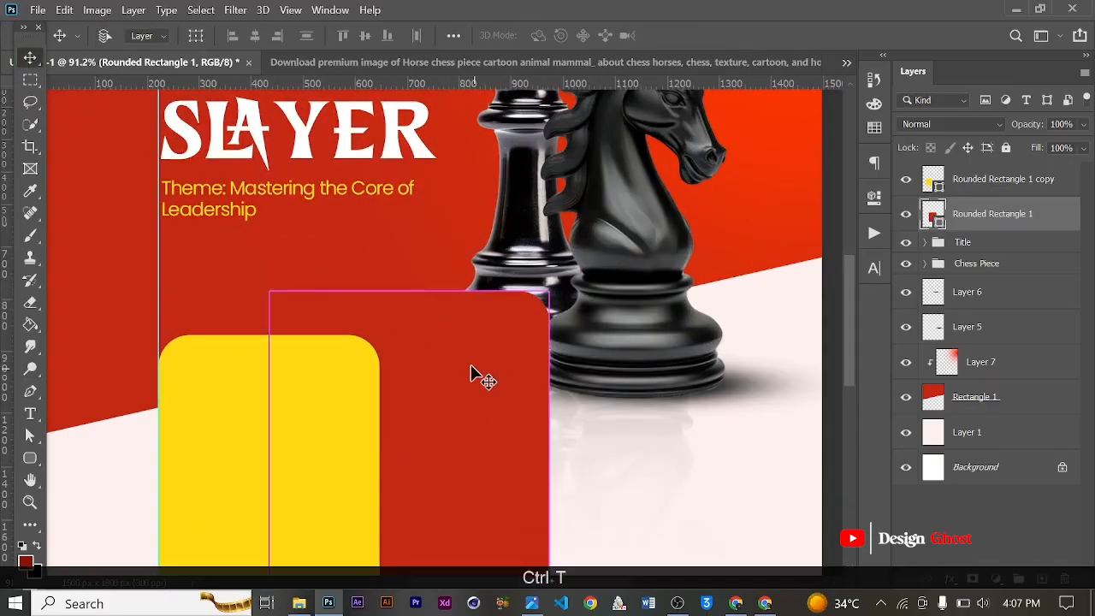
{"action": "scroll", "coordinate": [433, 338], "scroll_direction": "down", "scroll_amount": 4}
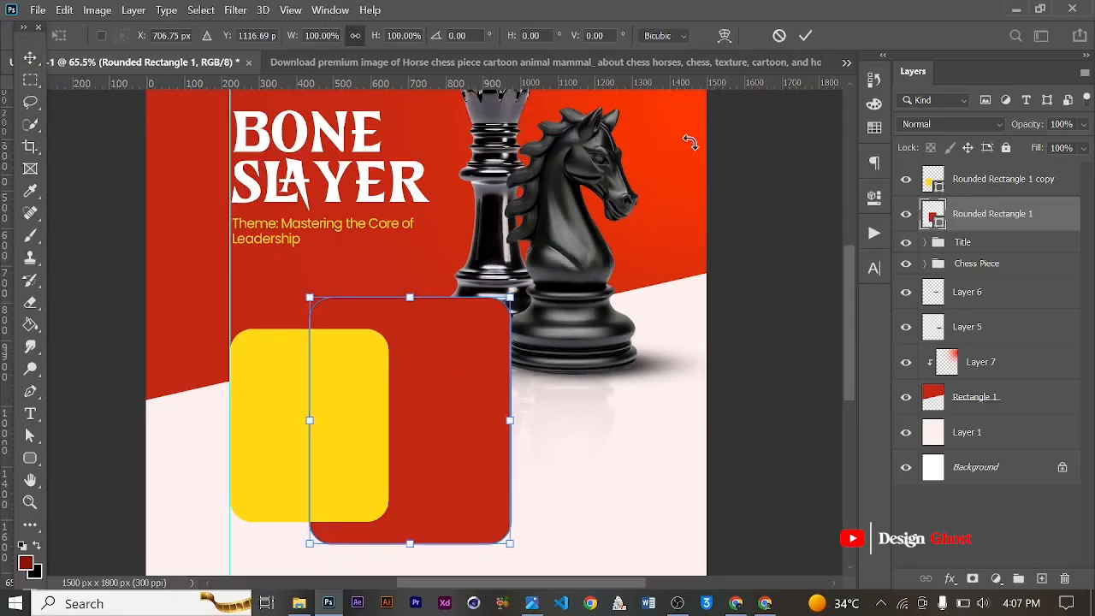
{"action": "left_click", "coordinate": [805, 37]}
- Raise the yellow rounded rectangle's top edge slightly, to about 425 × 531 px
{"action": "left_click", "coordinate": [274, 440]}
{"action": "key", "text": "ctrl+t"}
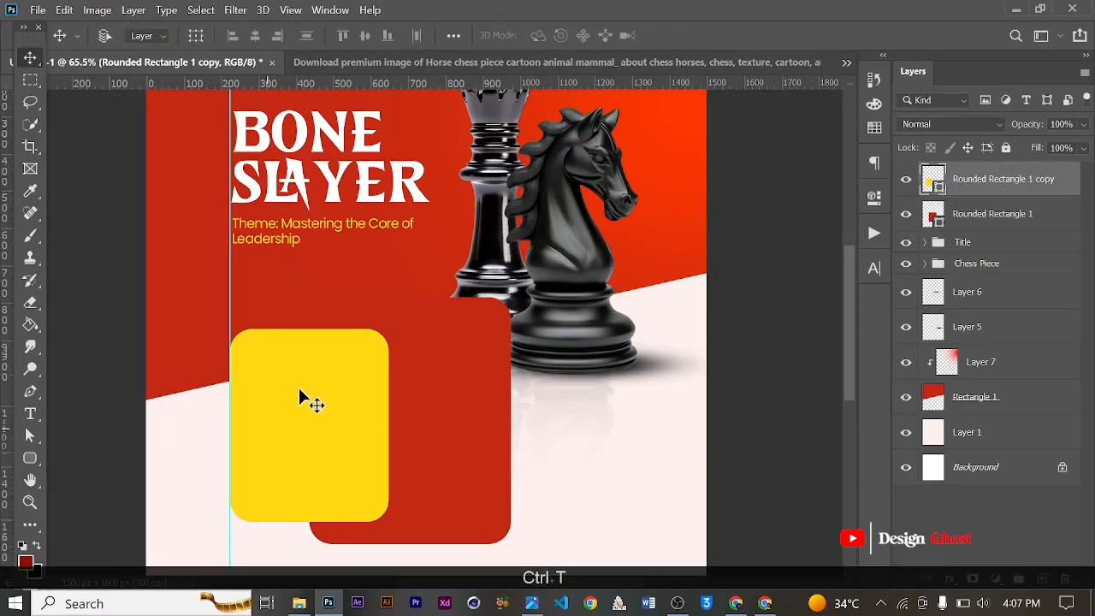
{"action": "left_click_drag", "start_coordinate": [312, 323], "coordinate": [309, 318]}
{"action": "key", "text": "Return"}
- Fit the whole poster on screen to check the overlapping rectangles
{"action": "key", "text": "ctrl+0"}
{"action": "scroll", "coordinate": [362, 391], "scroll_direction": "up", "scroll_amount": 9}
{"action": "left_click_drag", "start_coordinate": [367, 413], "coordinate": [367, 355]}
{"action": "key", "text": "Return"}
{"action": "key", "text": "ctrl+0"}
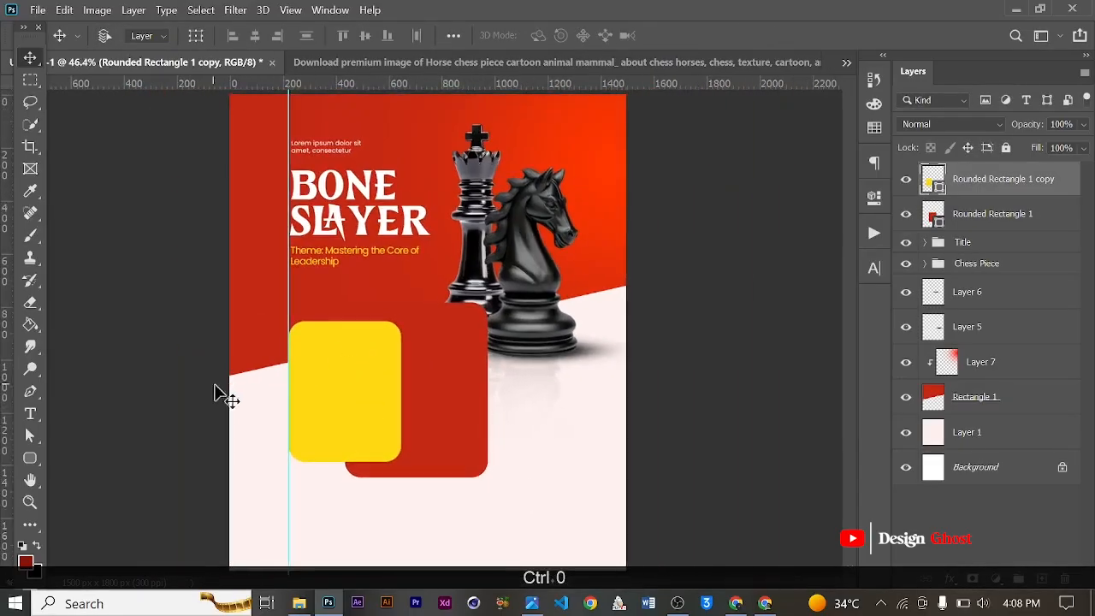
{"action": "scroll", "coordinate": [381, 392], "scroll_direction": "up", "scroll_amount": 3}
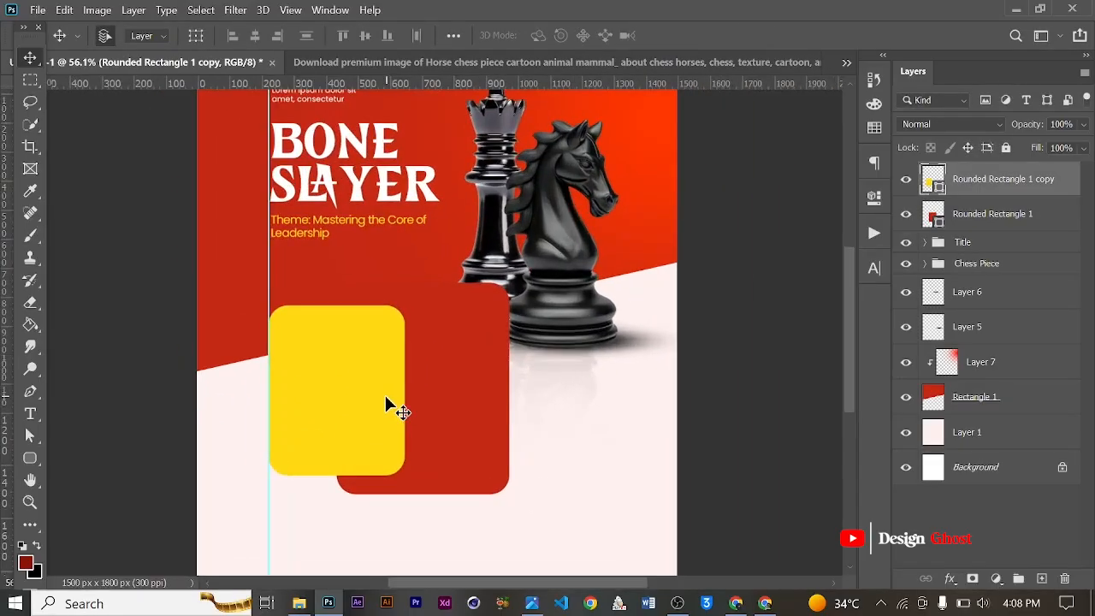
{"action": "key", "text": "ctrl+0"}
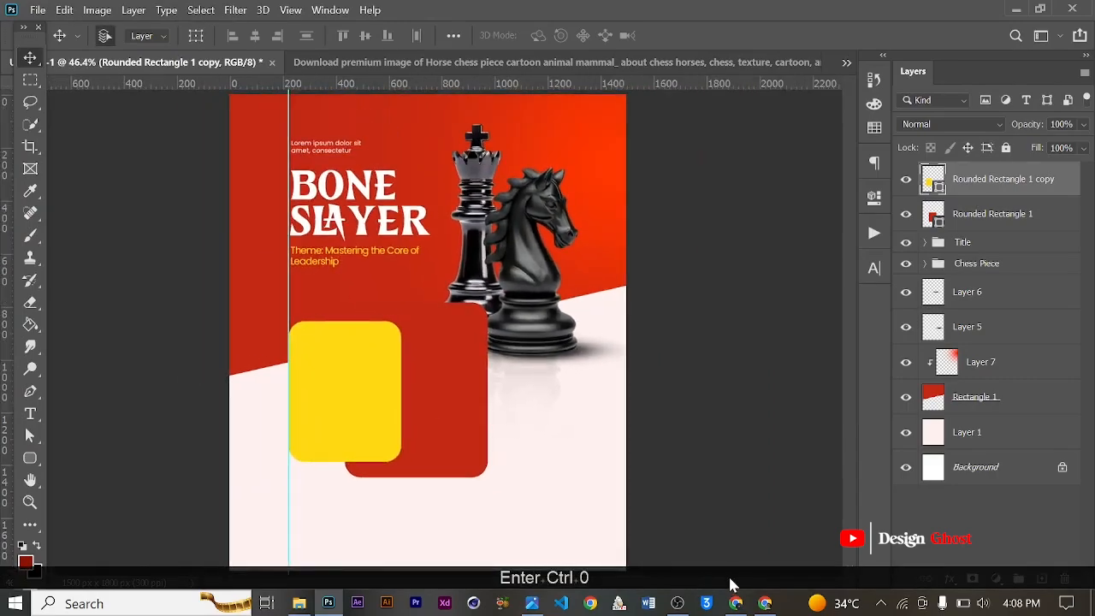
- Search Pinterest for 'a gentleman in suit photoshoot'
{"action": "left_click", "coordinate": [766, 603]}
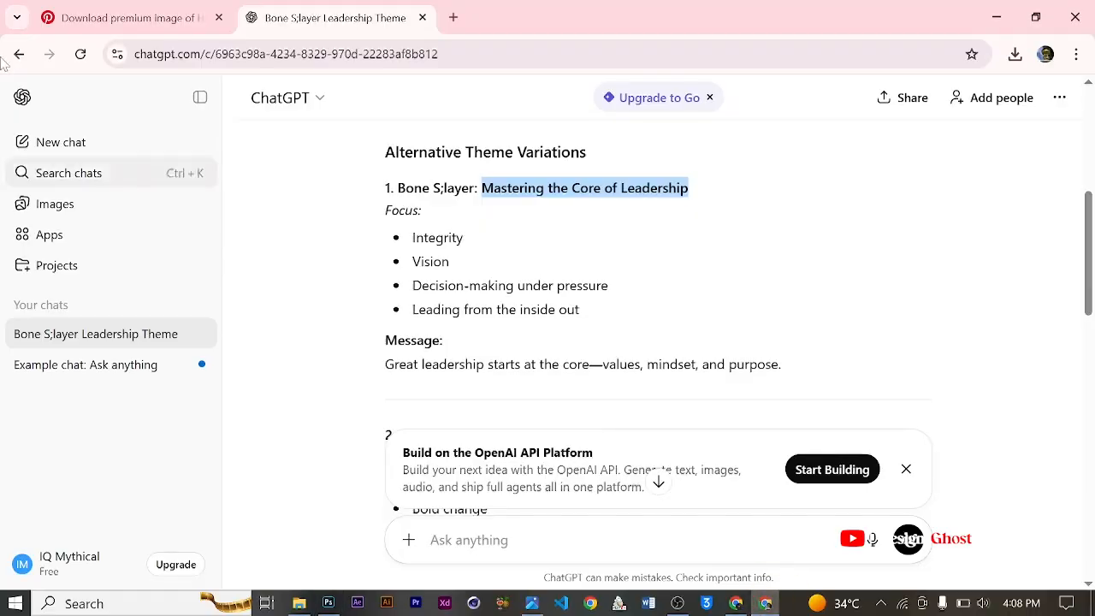
{"action": "left_click", "coordinate": [154, 17]}
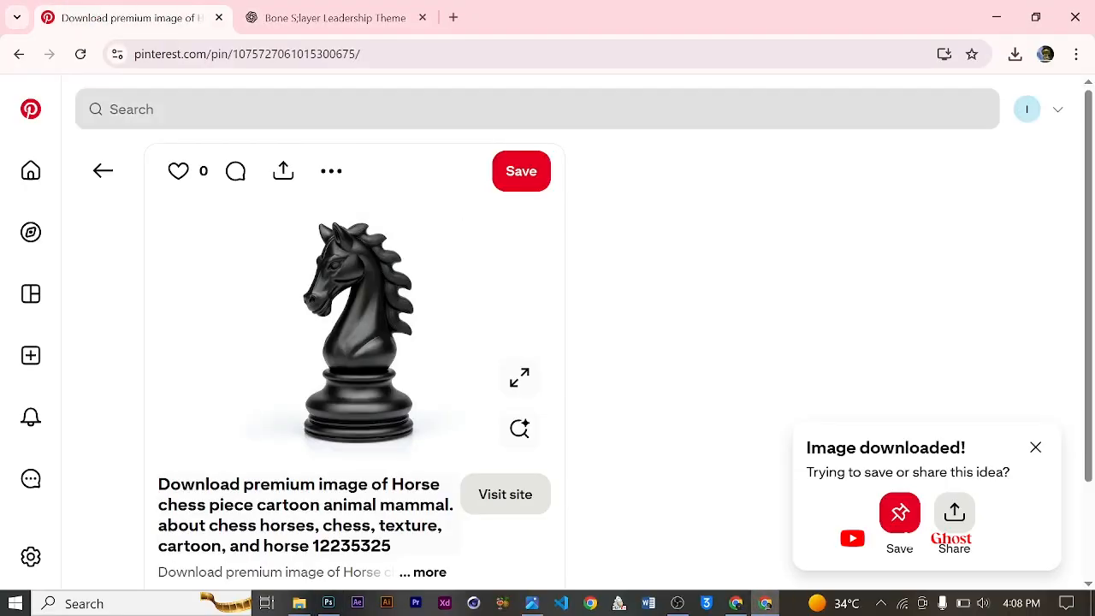
{"action": "left_click", "coordinate": [325, 111]}
{"action": "type", "text": "a "}
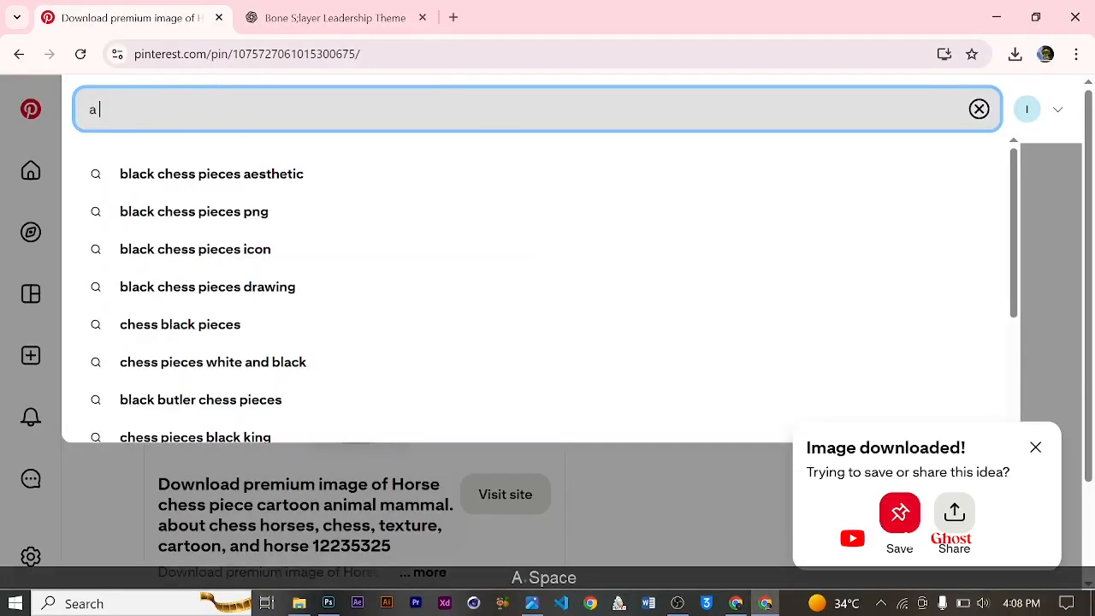
{"action": "type", "text": "gent"}
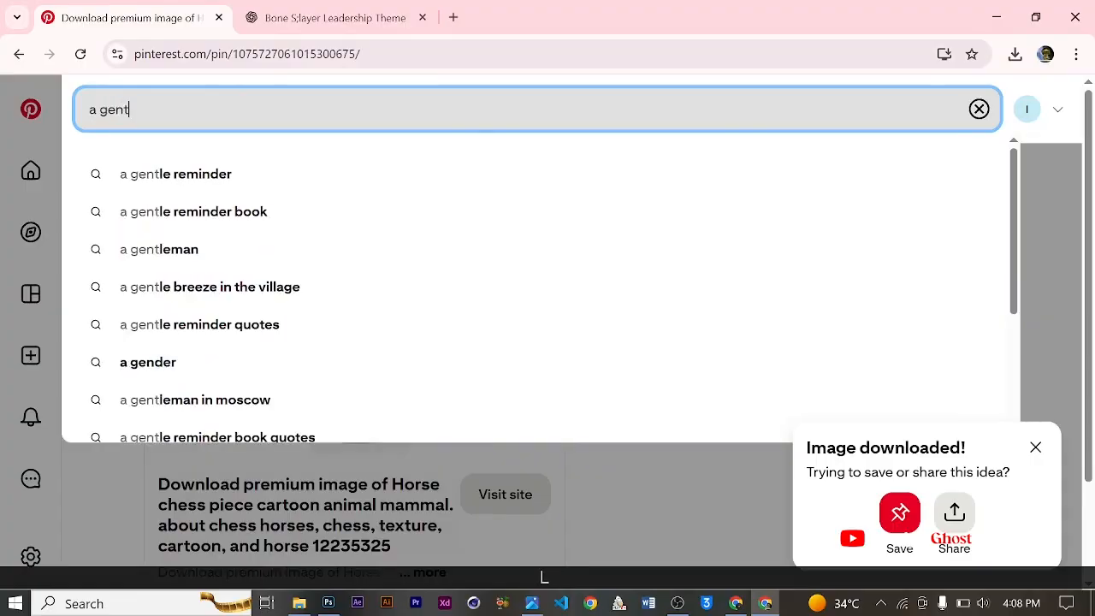
{"action": "type", "text": "leman in suit"}
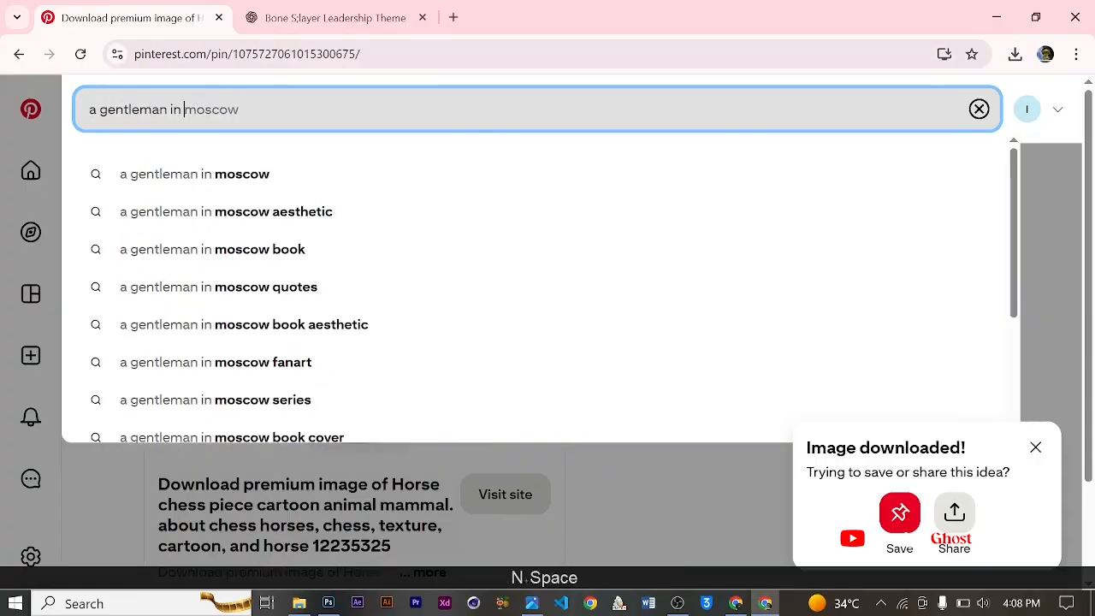
{"action": "key", "text": "Return"}
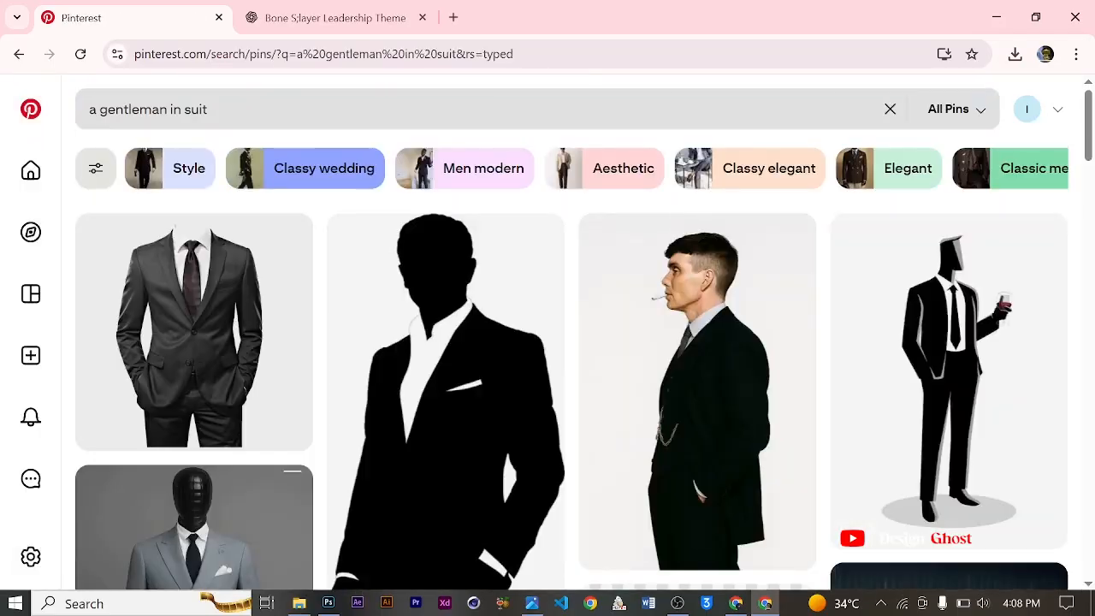
{"action": "scroll", "coordinate": [291, 300], "scroll_direction": "down", "scroll_amount": 3}
{"action": "scroll", "coordinate": [299, 300], "scroll_direction": "up", "scroll_amount": 3}
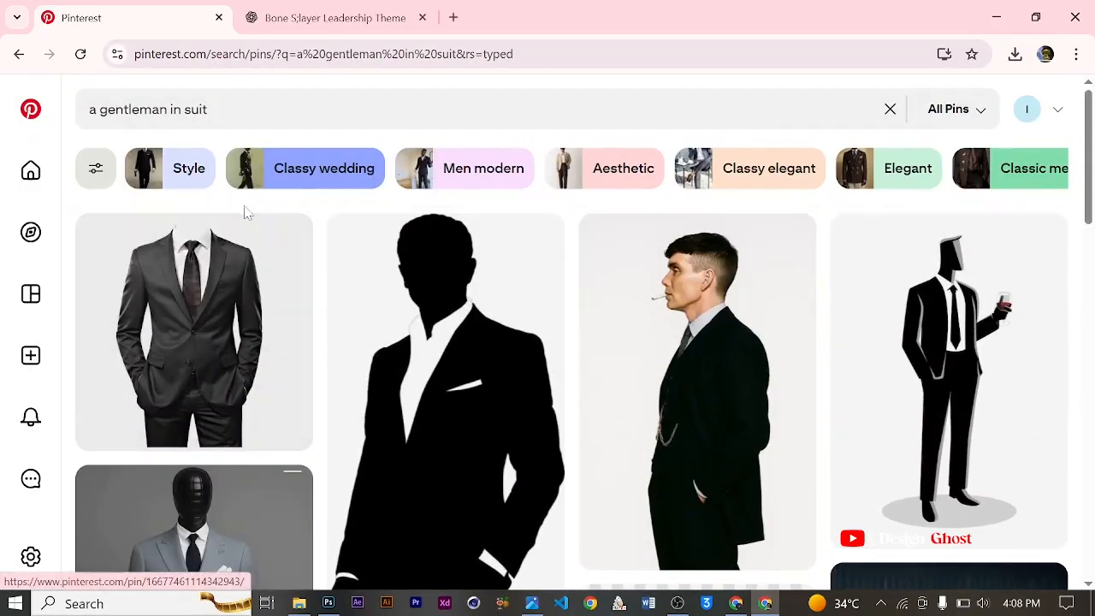
{"action": "left_click", "coordinate": [240, 109]}
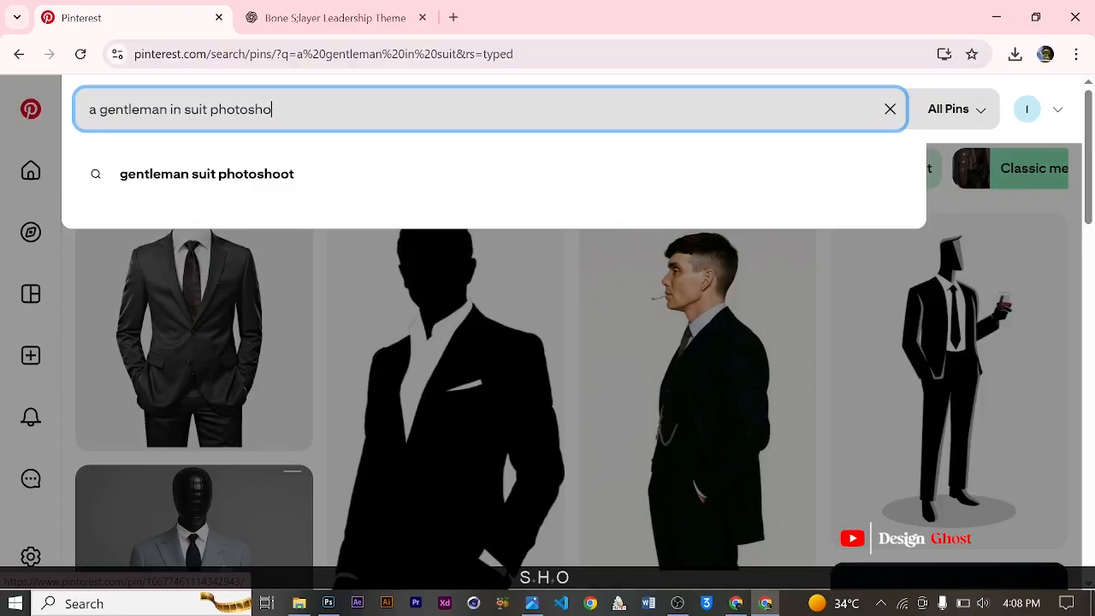
{"action": "type", "text": "photoshoot"}
{"action": "key", "text": "Return"}
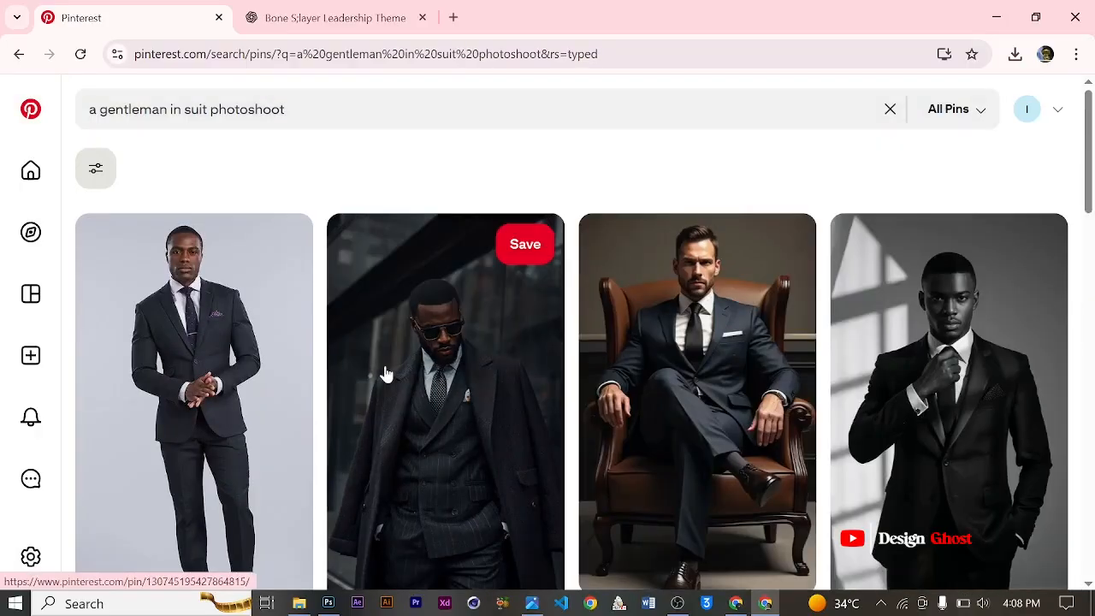
- Open the navy-suit stylish man pin and download its image
{"action": "scroll", "coordinate": [655, 442], "scroll_direction": "down", "scroll_amount": 4}
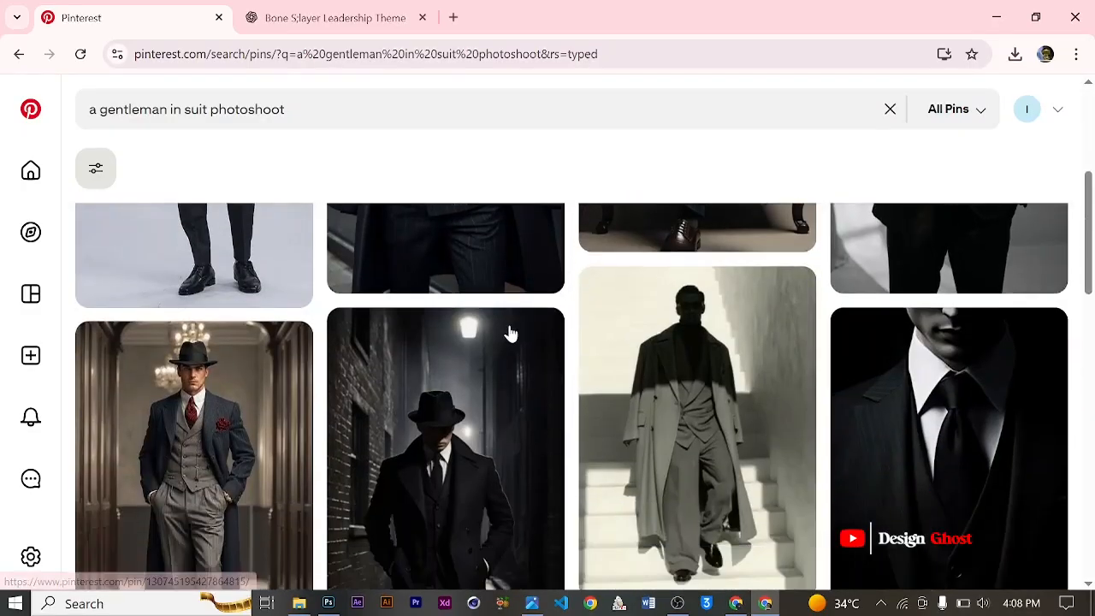
{"action": "scroll", "coordinate": [745, 316], "scroll_direction": "up", "scroll_amount": 2}
{"action": "left_click", "coordinate": [745, 316]}
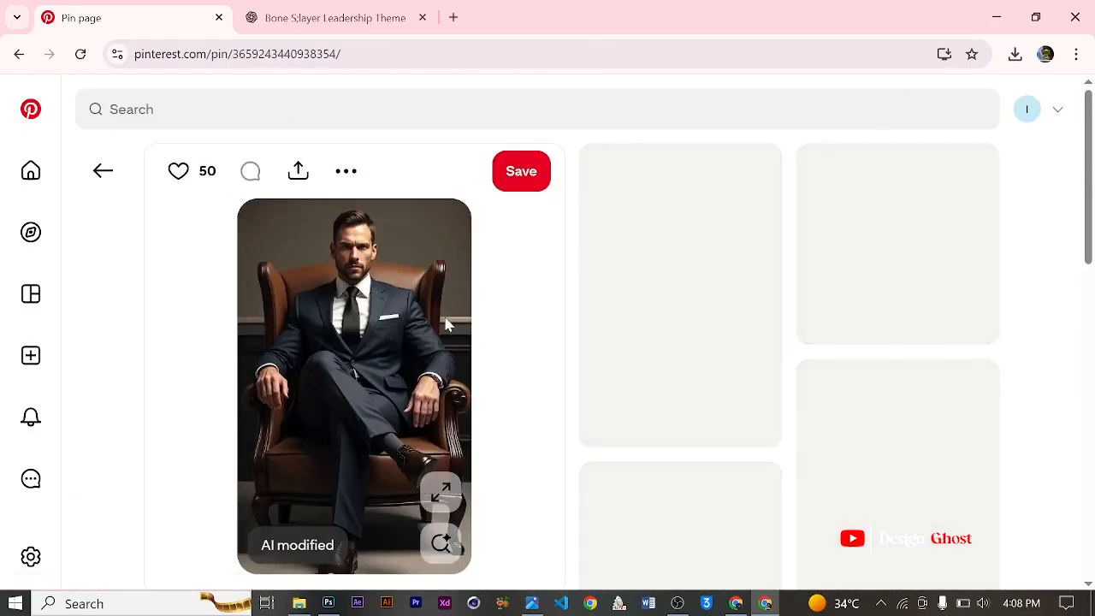
{"action": "scroll", "coordinate": [325, 297], "scroll_direction": "down", "scroll_amount": 2}
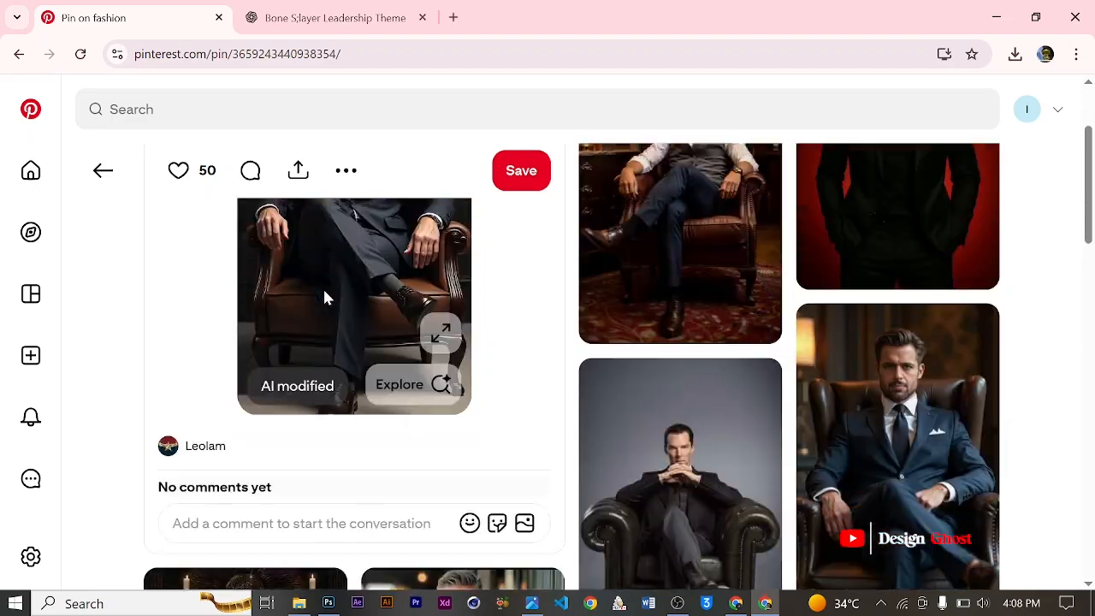
{"action": "scroll", "coordinate": [325, 295], "scroll_direction": "up", "scroll_amount": 1}
{"action": "scroll", "coordinate": [887, 391], "scroll_direction": "down", "scroll_amount": 2}
{"action": "left_click", "coordinate": [895, 368]}
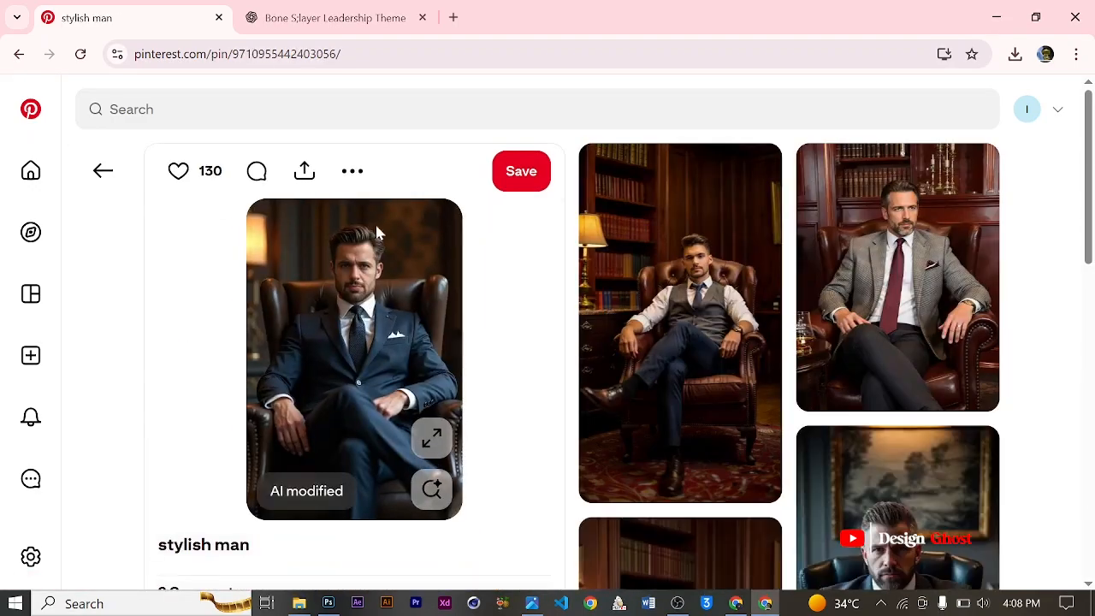
{"action": "left_click", "coordinate": [354, 172]}
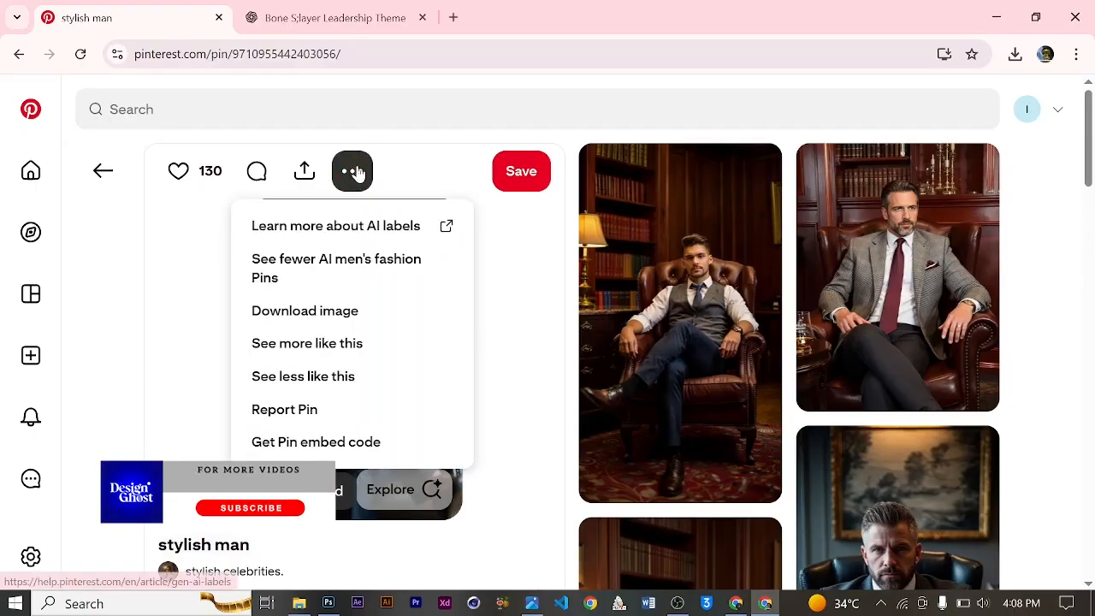
{"action": "left_click", "coordinate": [373, 315]}
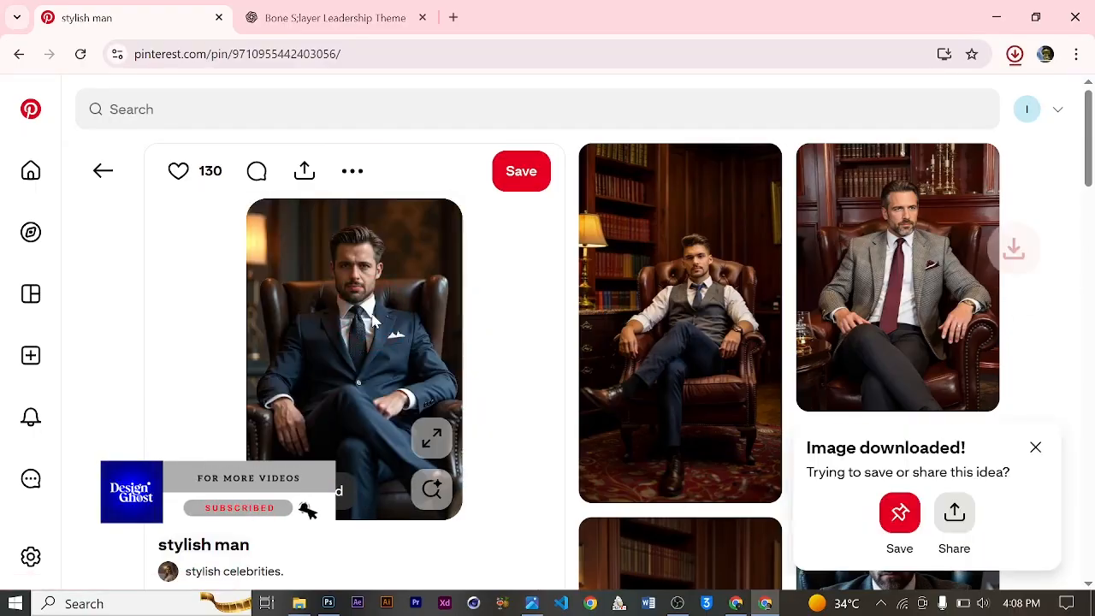
- Search Google for 'remove background' in a new tab
{"action": "left_click", "coordinate": [453, 17]}
{"action": "type", "text": "r"}
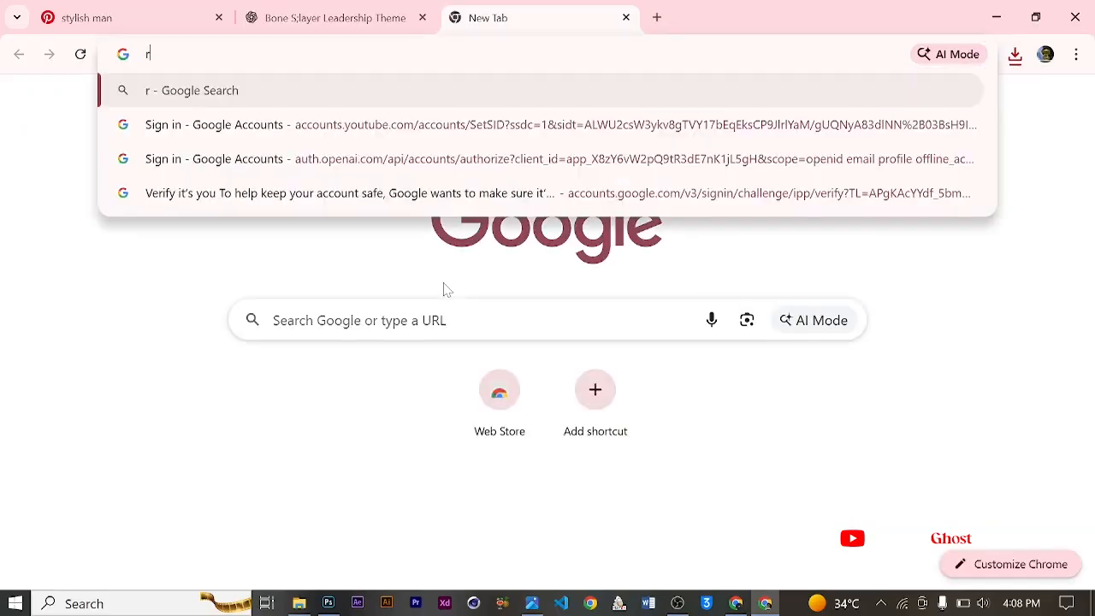
{"action": "type", "text": "remove"}
{"action": "key", "text": "BackSpace"}
{"action": "key", "text": "BackSpace"}
{"action": "key", "text": "BackSpace"}
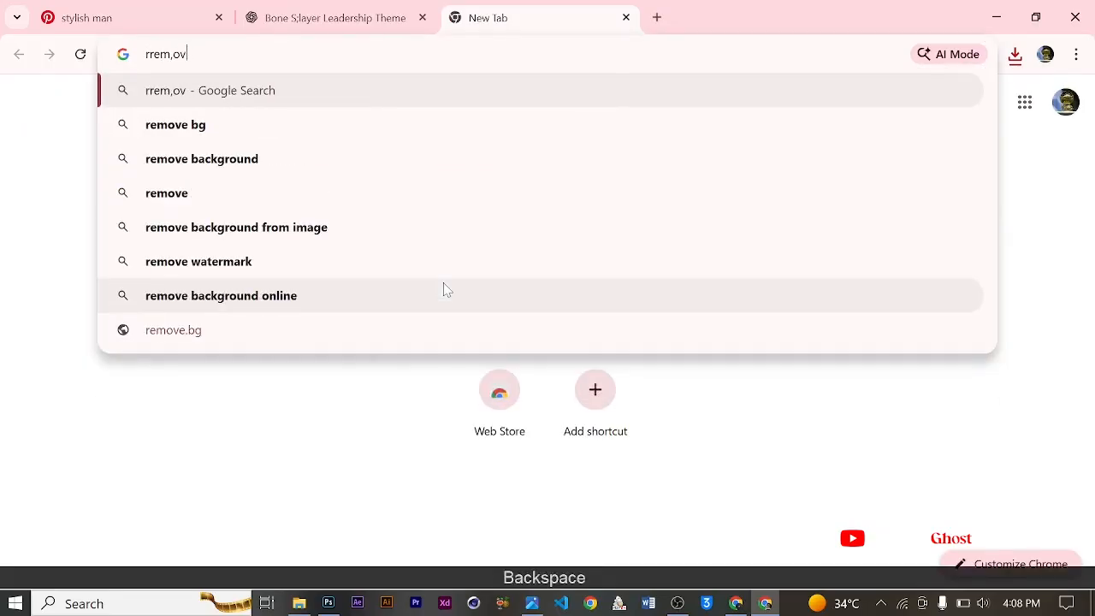
{"action": "key", "text": "BackSpace"}
{"action": "key", "text": "BackSpace"}
{"action": "key", "text": "BackSpace"}
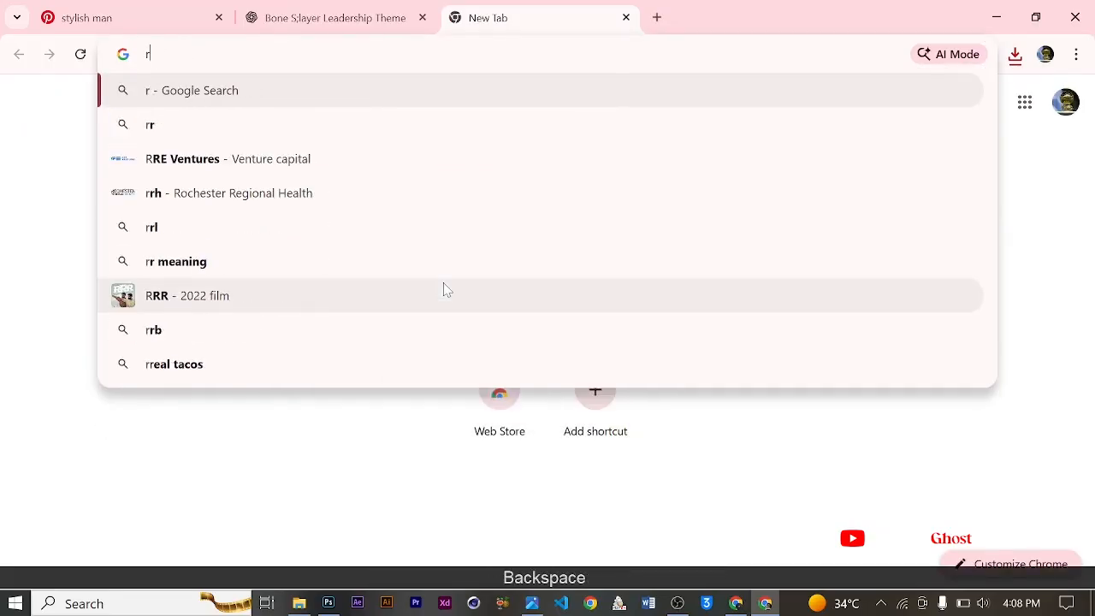
{"action": "type", "text": "emove "}
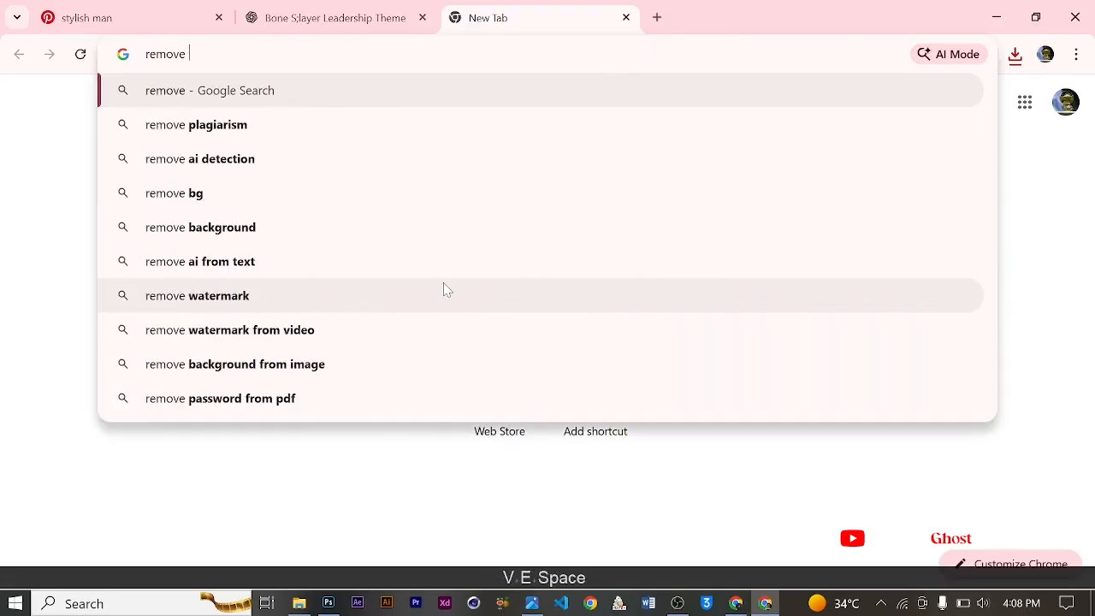
{"action": "type", "text": "background"}
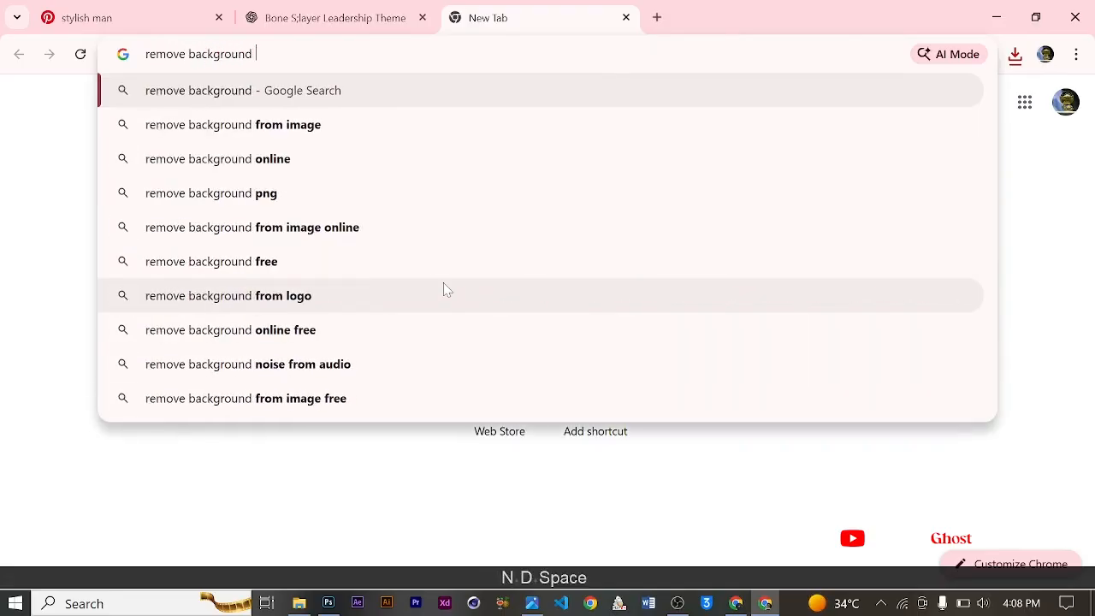
{"action": "key", "text": "Return"}
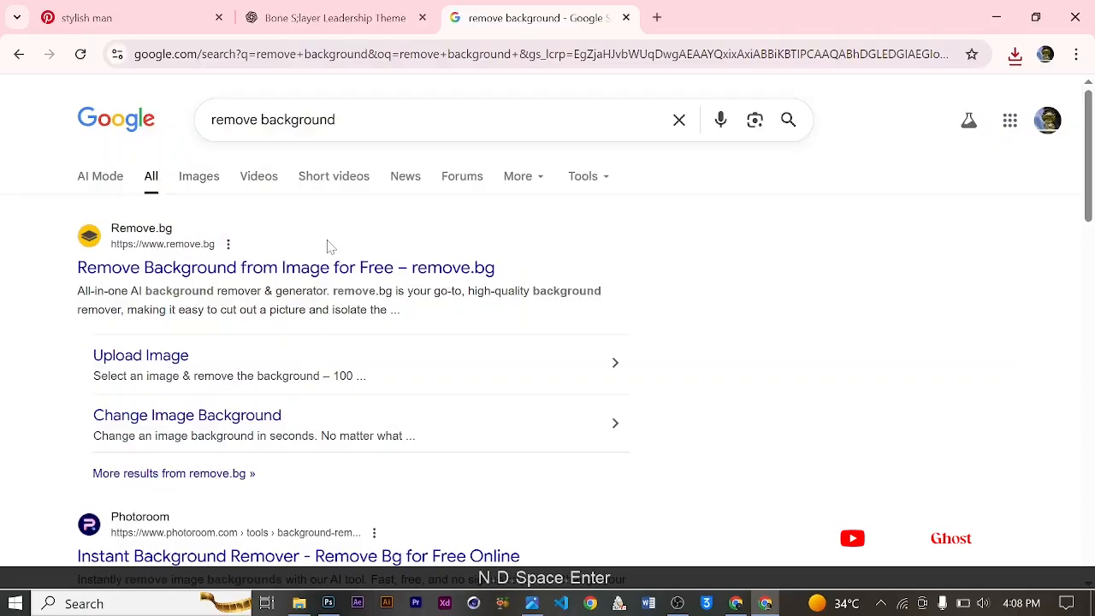
- Open remove.bg and upload the 'stylish man' image from the Downloads folder
{"action": "left_click", "coordinate": [325, 265]}
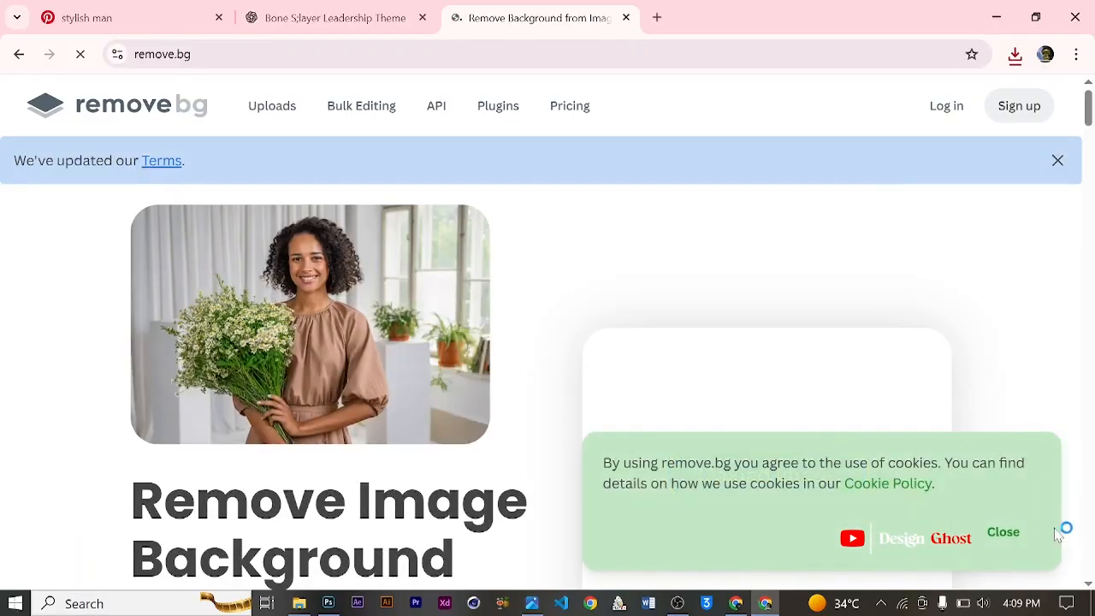
{"action": "left_click", "coordinate": [1004, 534]}
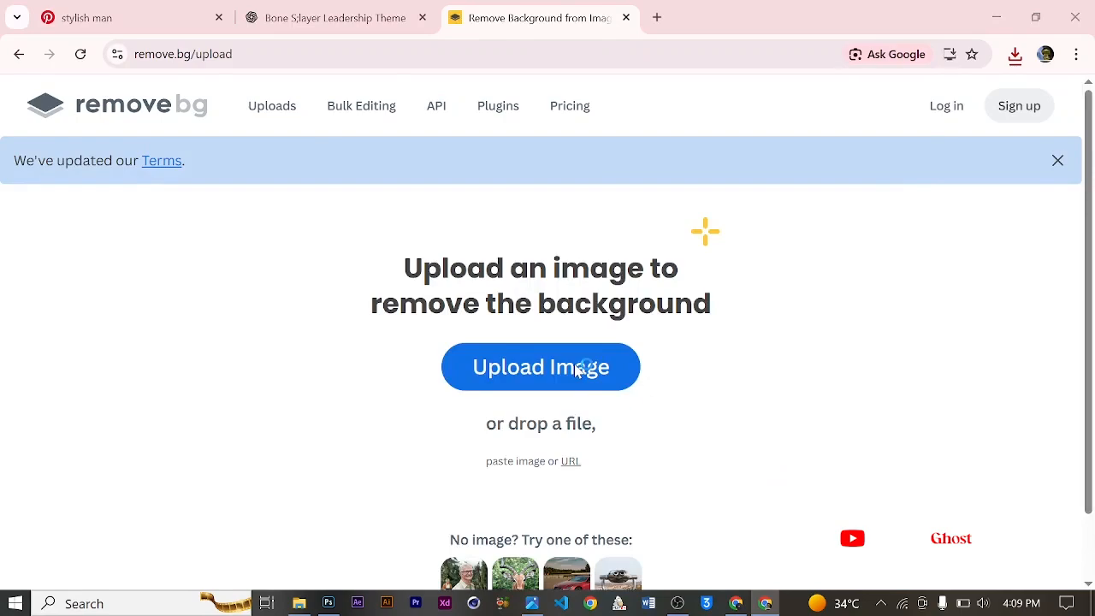
{"action": "left_click", "coordinate": [578, 369]}
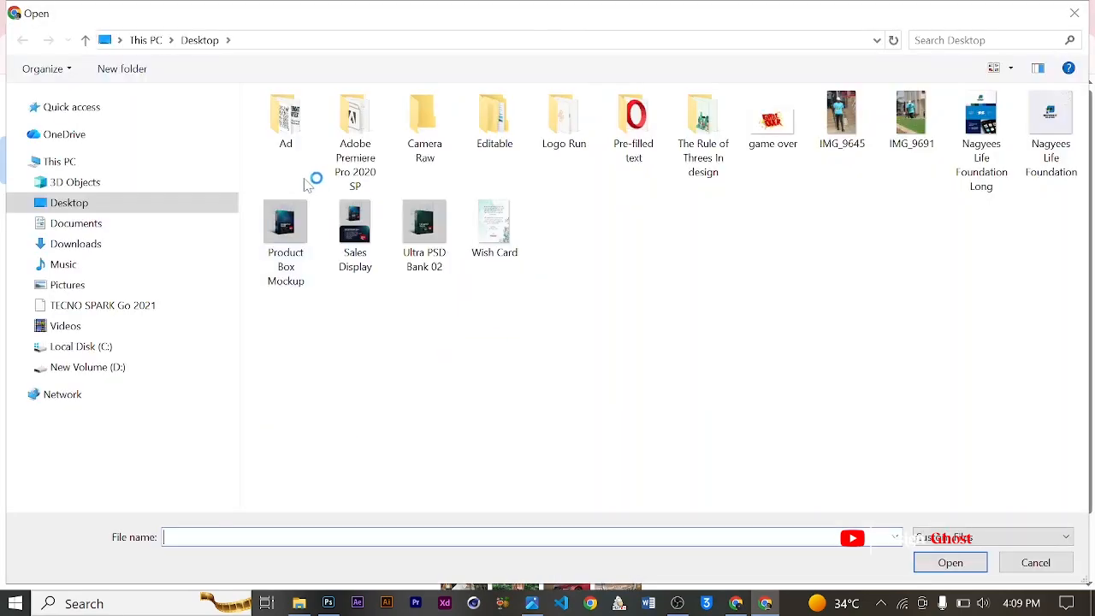
{"action": "left_click", "coordinate": [108, 251]}
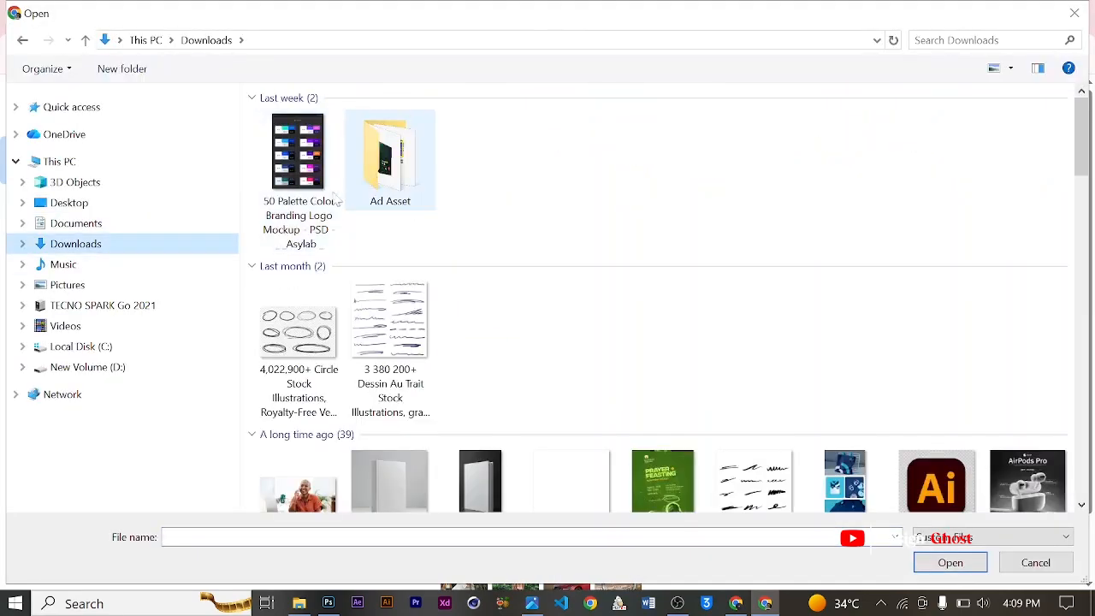
{"action": "left_click", "coordinate": [285, 165]}
{"action": "left_click", "coordinate": [931, 564]}
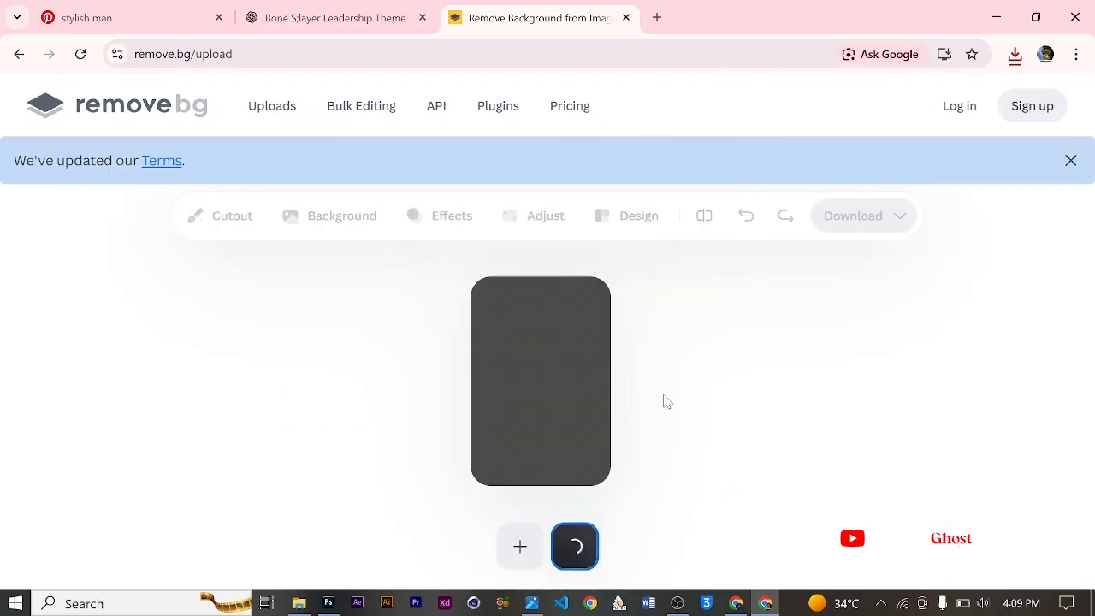
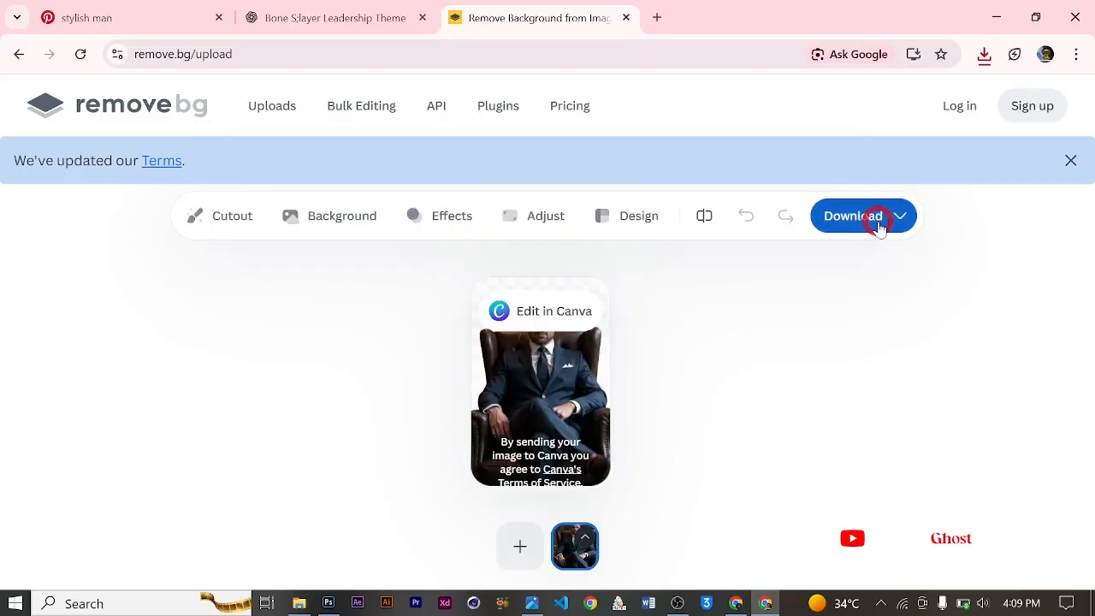
- Download the free 409 x 609 preview of the cut-out man, then minimize Chrome
{"action": "left_click", "coordinate": [875, 221]}
{"action": "left_click", "coordinate": [966, 265]}
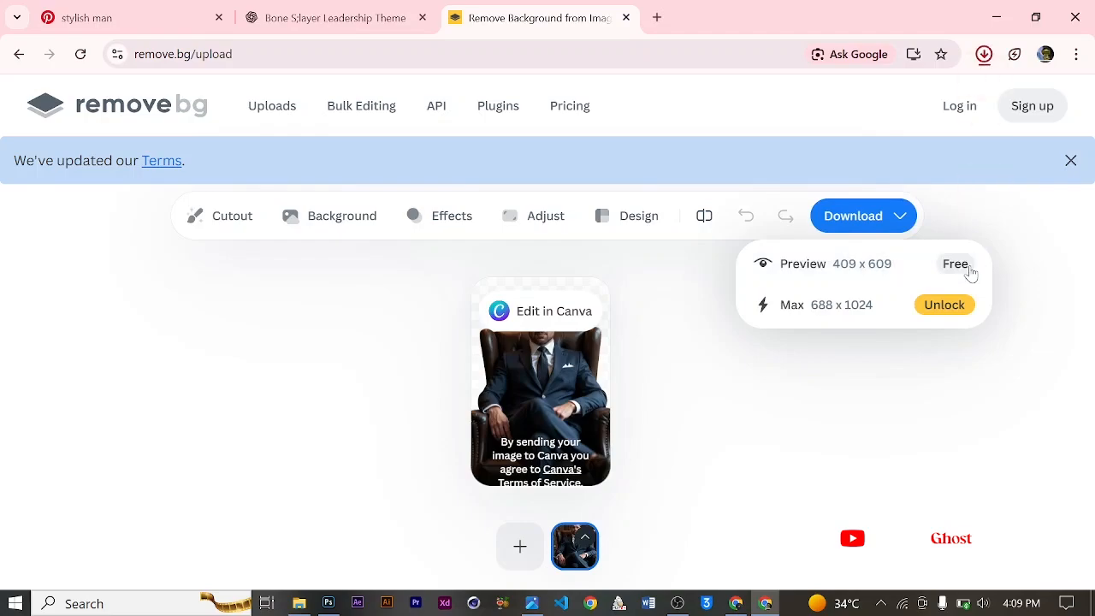
{"action": "left_click", "coordinate": [998, 17]}
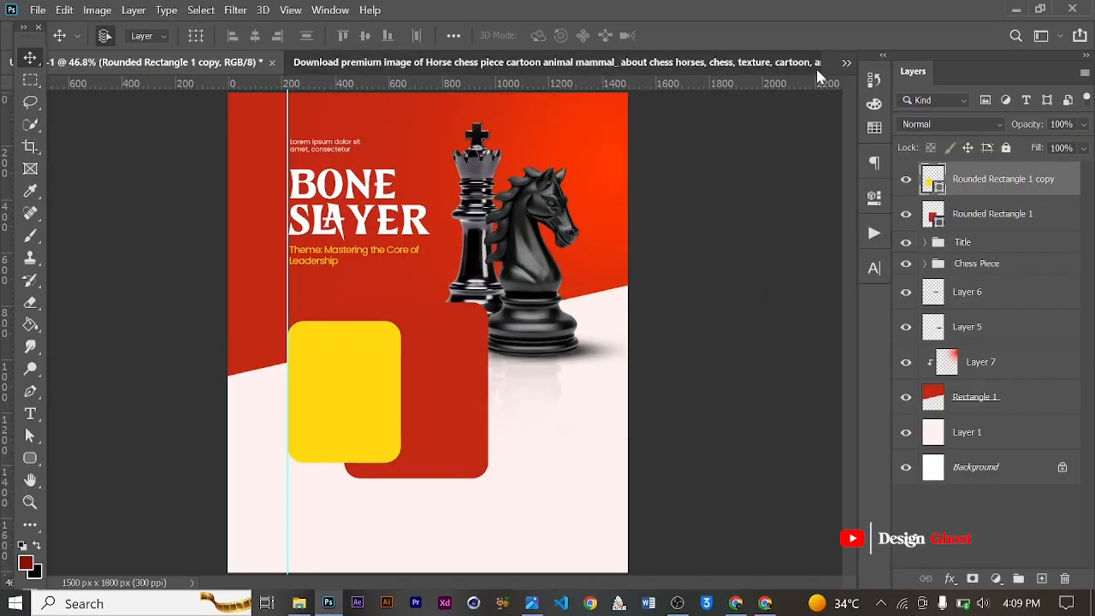
- Close the horse chess piece document without saving
{"action": "left_click", "coordinate": [812, 63]}
{"action": "left_click", "coordinate": [809, 62]}
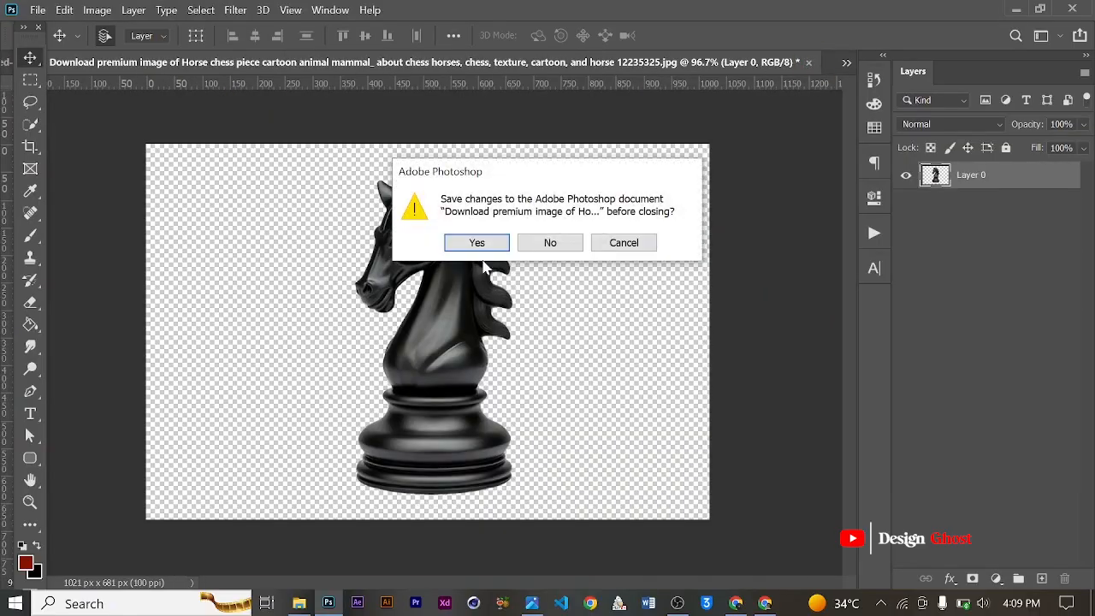
{"action": "left_click", "coordinate": [550, 243]}
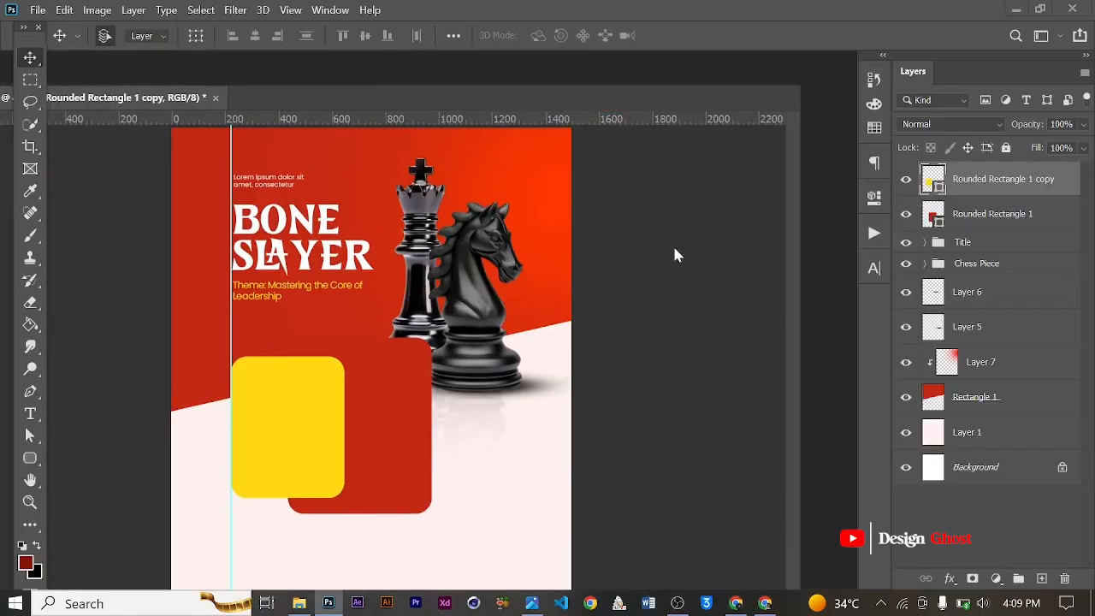
- Open stylish_man-removebg-preview from Downloads and dock it beside the poster
{"action": "left_click", "coordinate": [674, 247]}
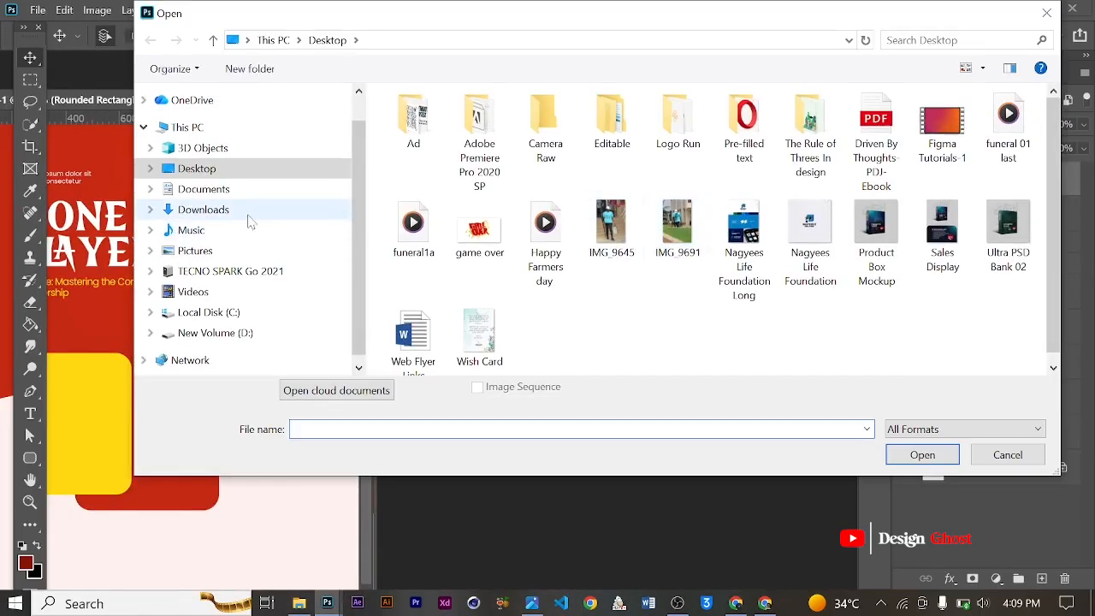
{"action": "left_click", "coordinate": [249, 214]}
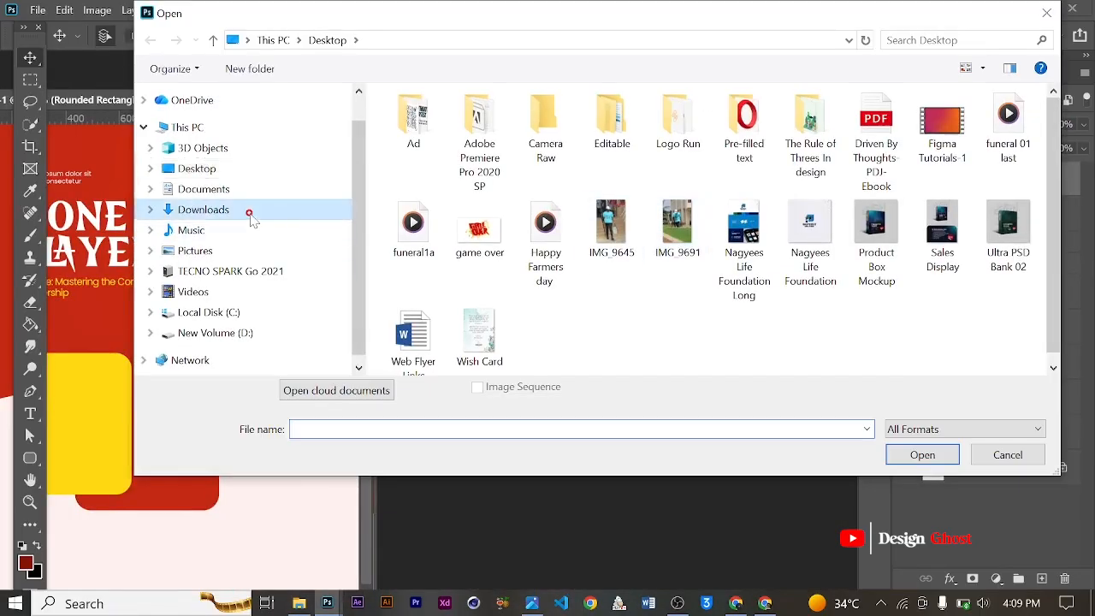
{"action": "left_click", "coordinate": [438, 179]}
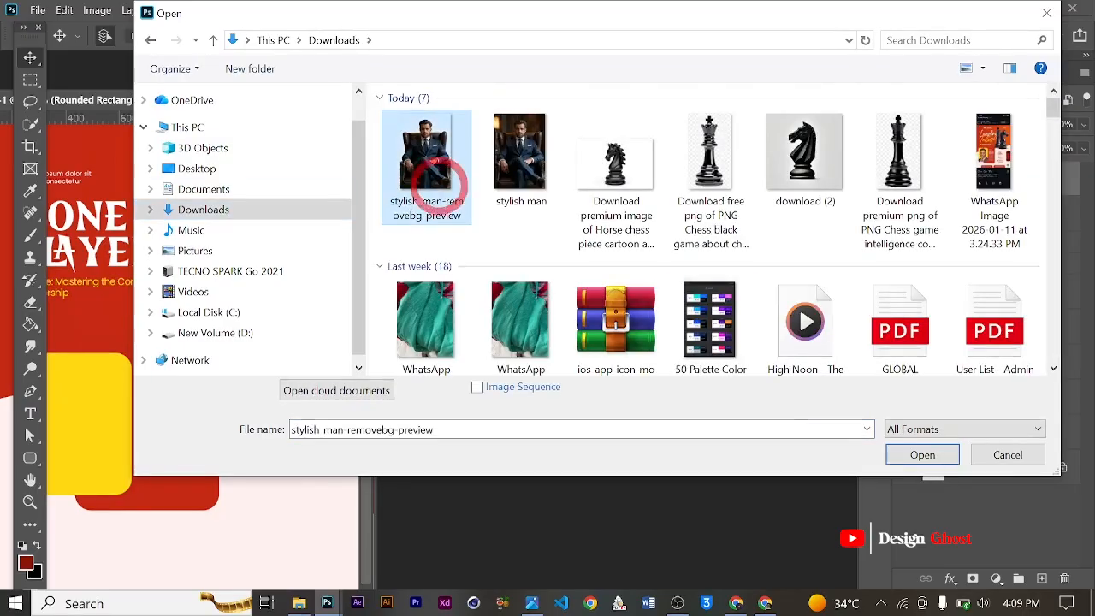
{"action": "left_click", "coordinate": [922, 454]}
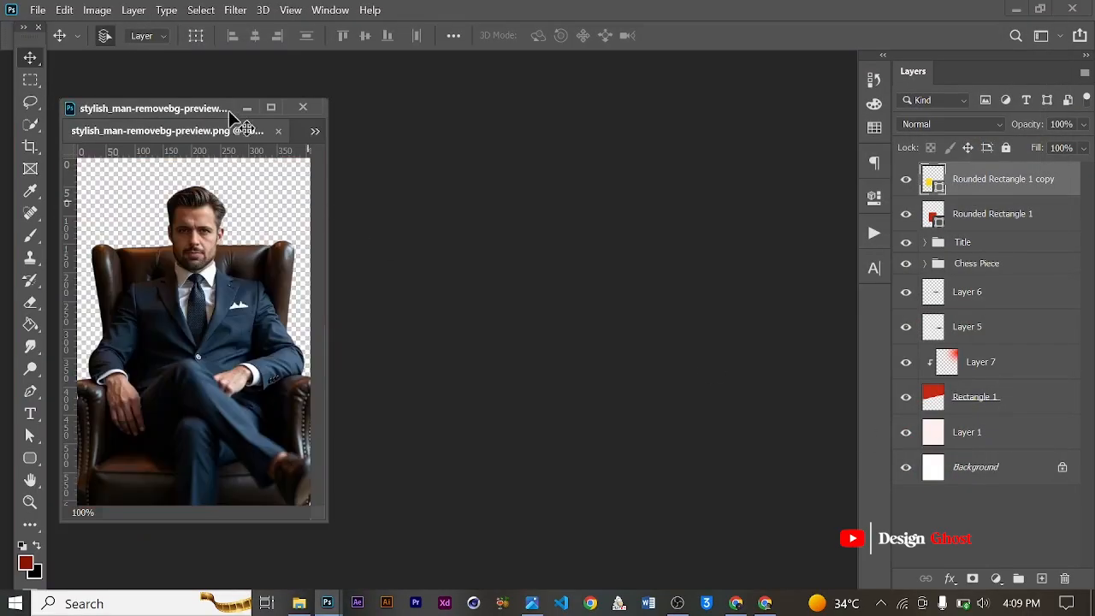
{"action": "left_click_drag", "start_coordinate": [218, 108], "coordinate": [436, 61]}
- Resample the man image to 150 ppi and drag it into the poster as Layer 8
{"action": "key", "text": "ctrl+alt+i"}
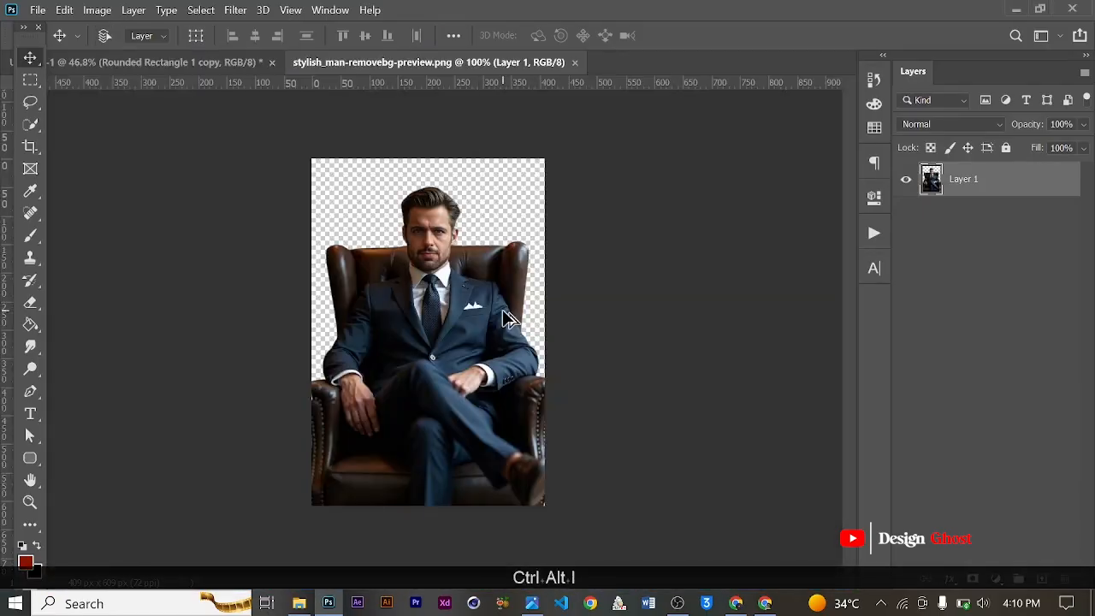
{"action": "left_click", "coordinate": [842, 249]}
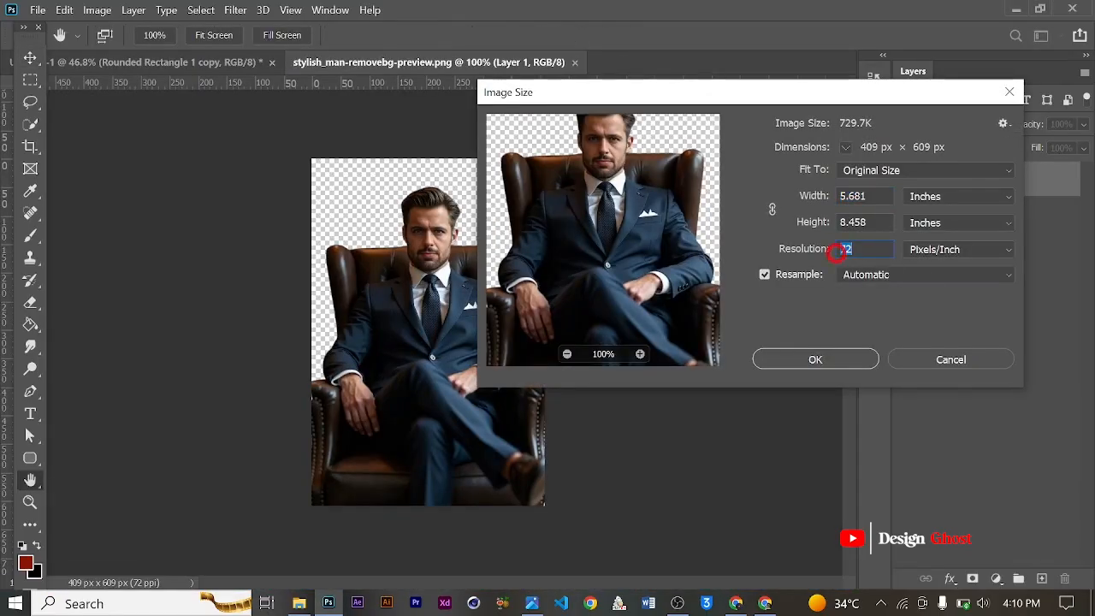
{"action": "type", "text": "150"}
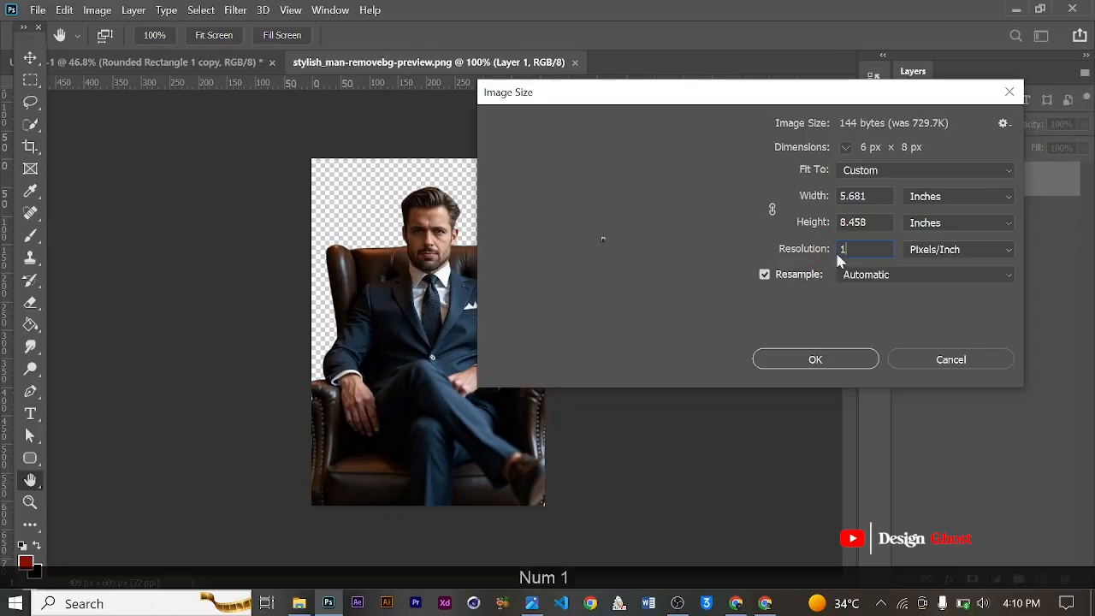
{"action": "key", "text": "Return"}
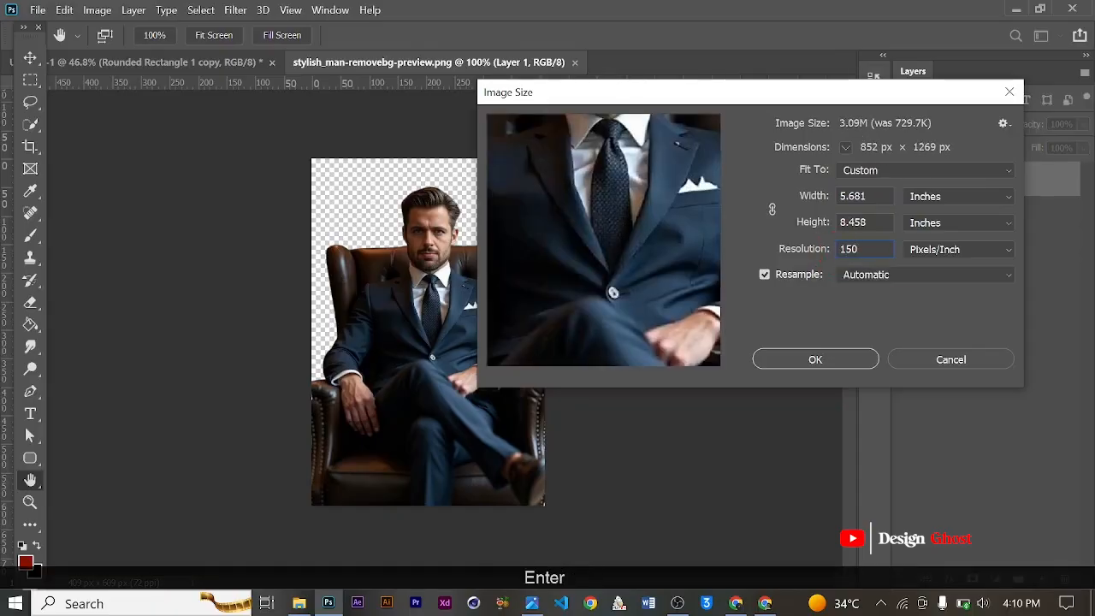
{"action": "key", "text": "ctrl+0"}
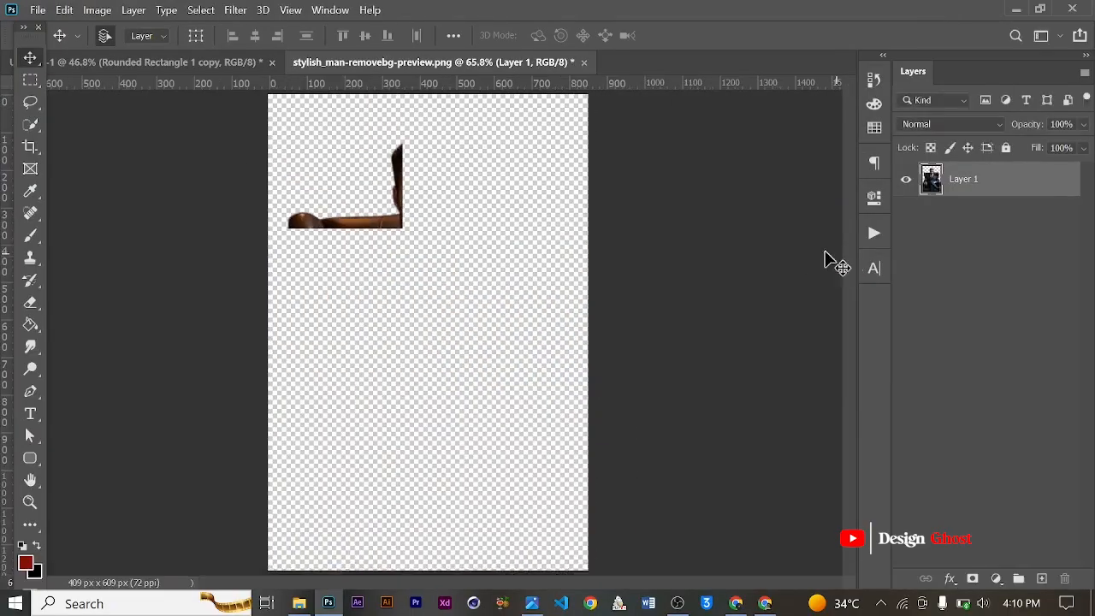
{"action": "left_click_drag", "start_coordinate": [441, 328], "coordinate": [378, 438]}
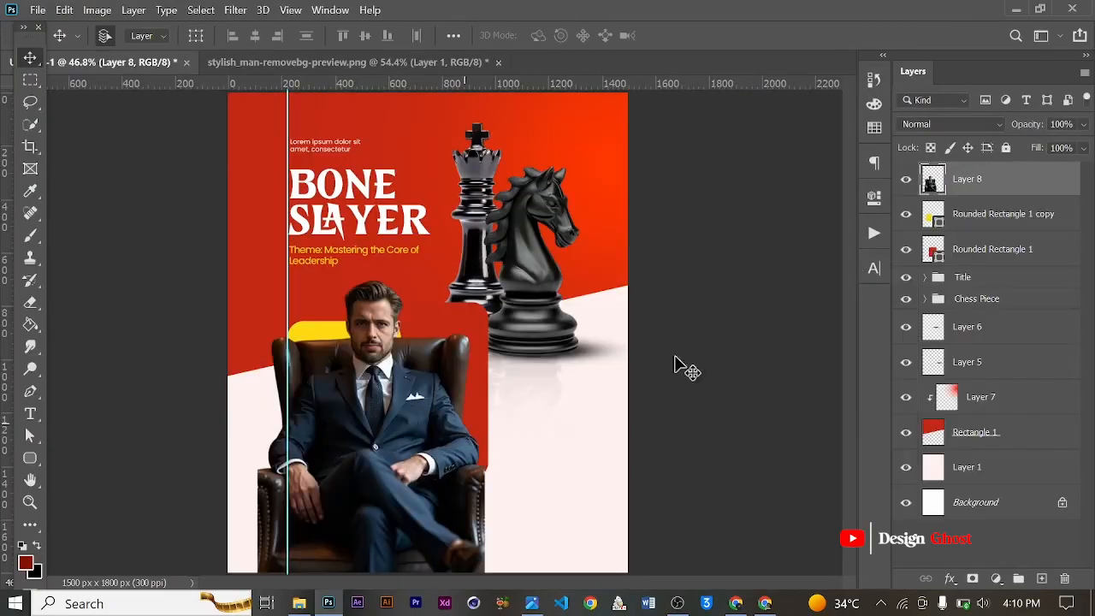
- Clip the man photo into the yellow rounded card and scale it to about 61%
{"action": "right_click", "coordinate": [988, 195]}
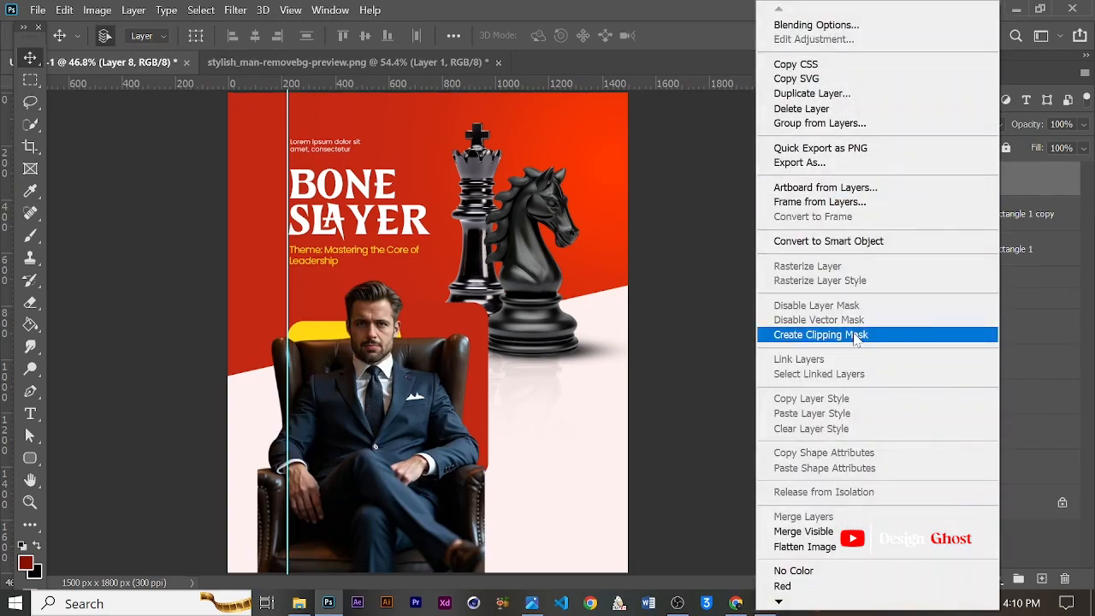
{"action": "left_click", "coordinate": [830, 337]}
{"action": "scroll", "coordinate": [416, 384], "scroll_direction": "up", "scroll_amount": 2}
{"action": "key", "text": "ctrl+t"}
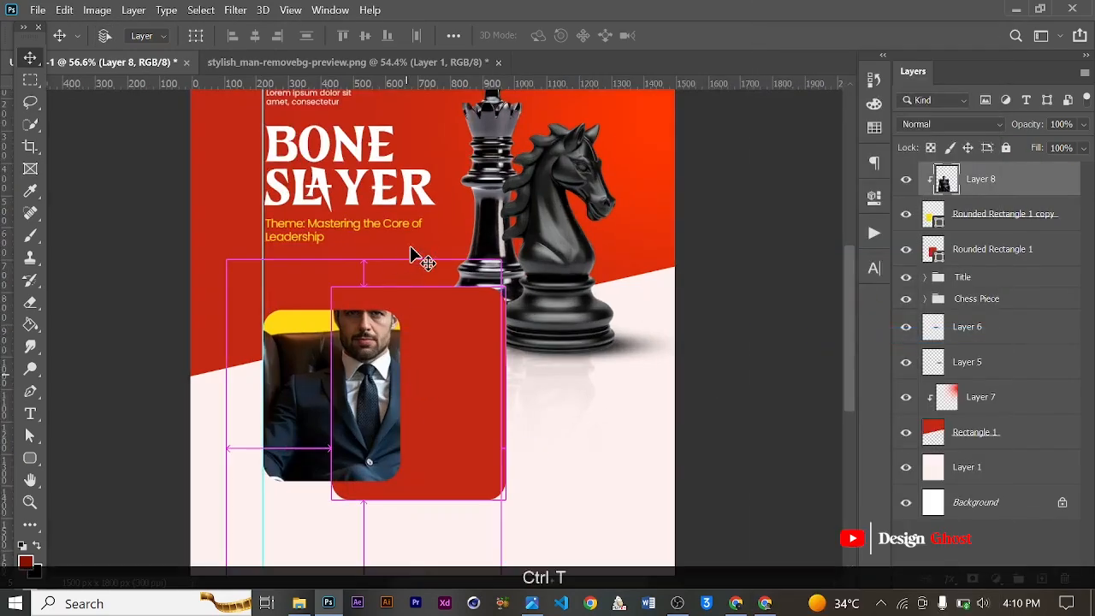
{"action": "left_click_drag", "start_coordinate": [501, 260], "coordinate": [394, 346]}
{"action": "left_click_drag", "start_coordinate": [358, 401], "coordinate": [367, 367]}
{"action": "left_click_drag", "start_coordinate": [420, 324], "coordinate": [393, 359]}
{"action": "left_click_drag", "start_coordinate": [356, 414], "coordinate": [375, 380]}
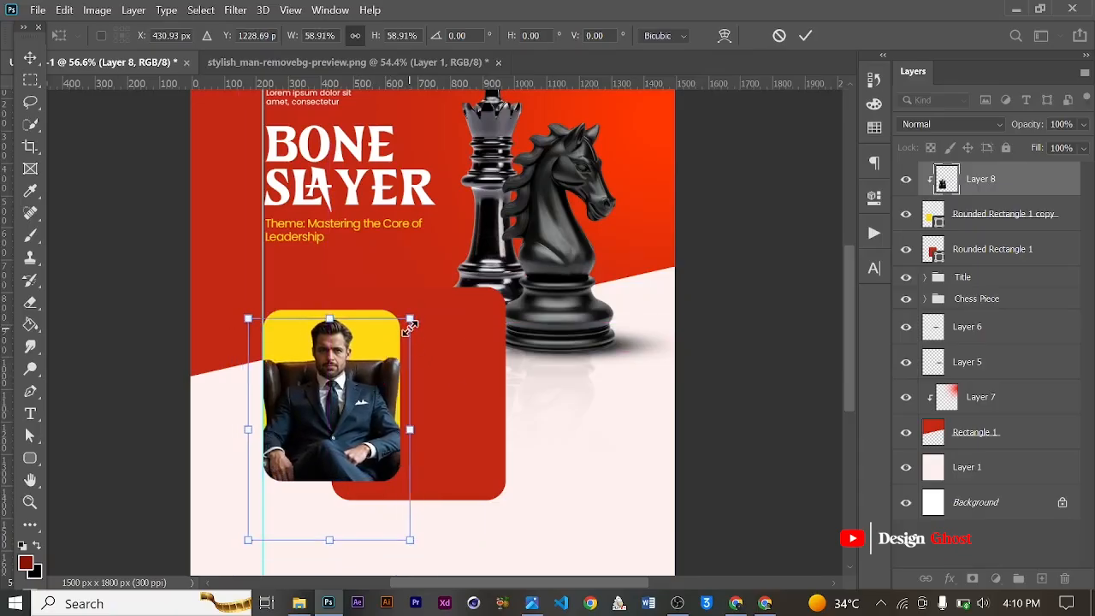
{"action": "left_click_drag", "start_coordinate": [412, 319], "coordinate": [413, 316]}
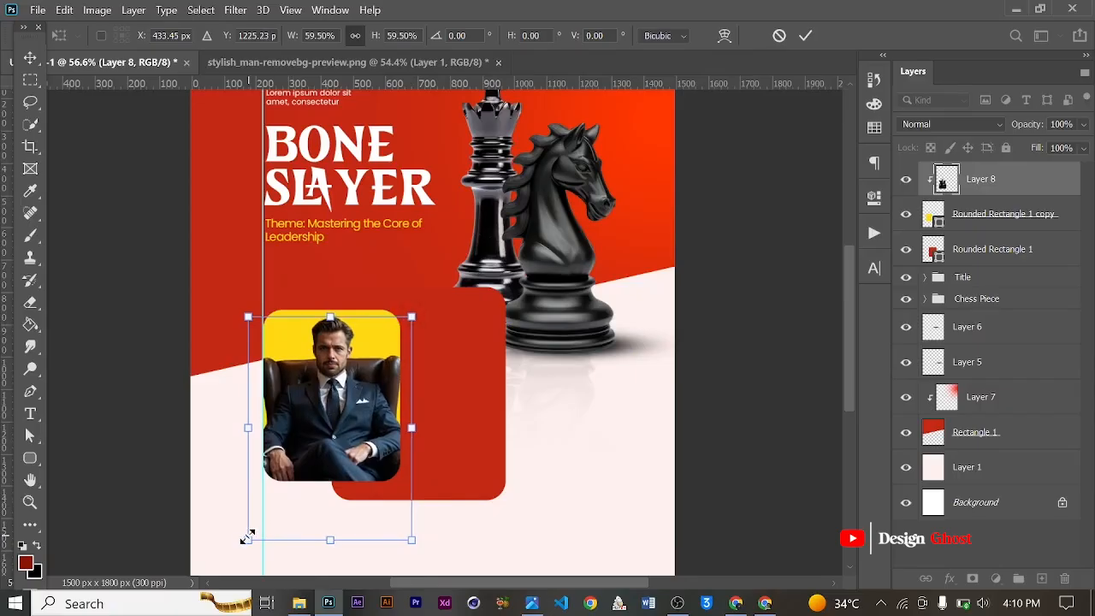
{"action": "left_click_drag", "start_coordinate": [245, 539], "coordinate": [243, 545]}
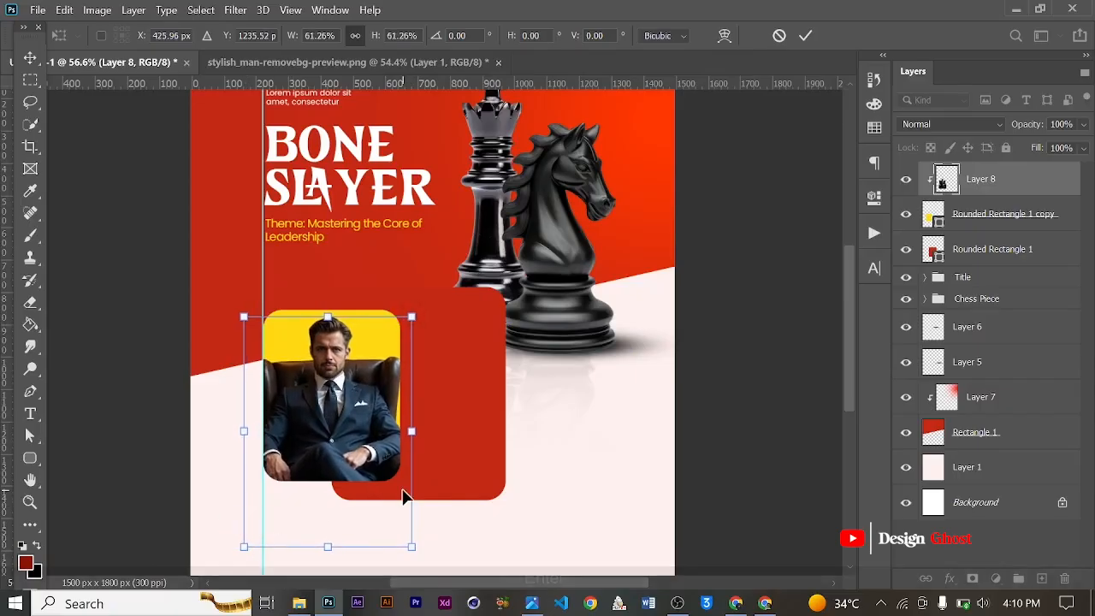
{"action": "key", "text": "Return"}
{"action": "key", "text": "Return"}
- Group the man photo with both rounded rectangles and name the group 'Image frame'
{"action": "key", "text": "ctrl+0"}
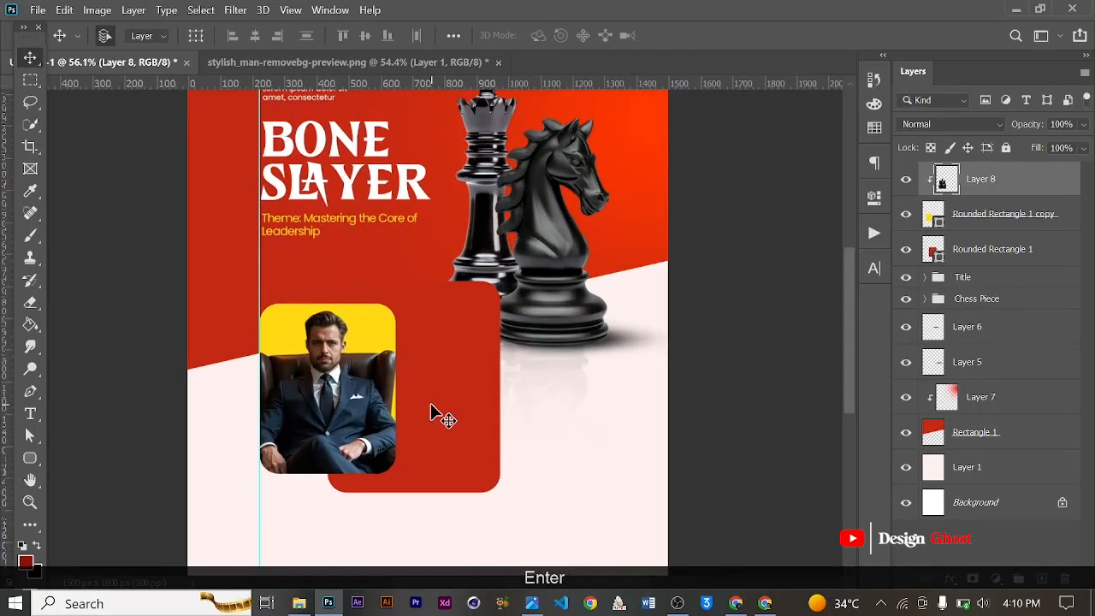
{"action": "key", "text": "ctrl+0"}
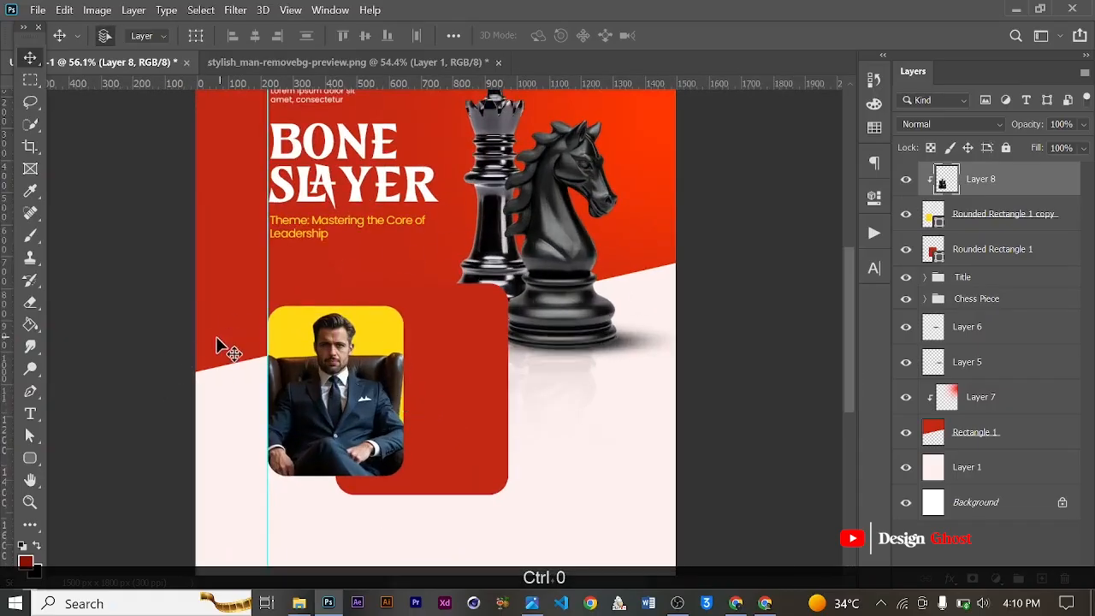
{"action": "scroll", "coordinate": [378, 362], "scroll_direction": "up", "scroll_amount": 2}
{"action": "left_click", "coordinate": [30, 414]}
{"action": "scroll", "coordinate": [448, 358], "scroll_direction": "up", "scroll_amount": 2}
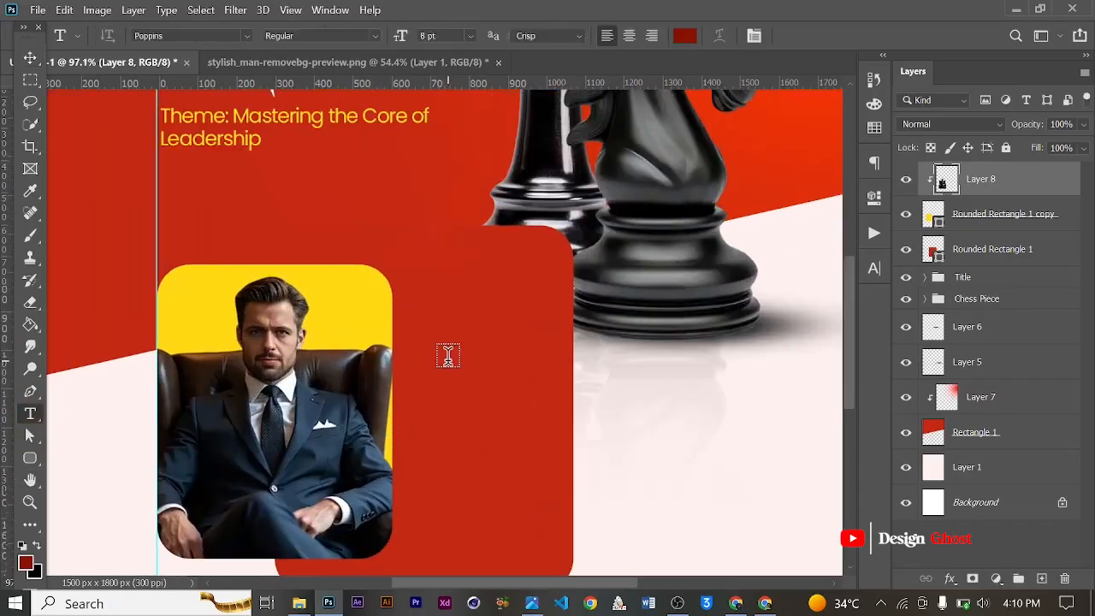
{"action": "left_click", "coordinate": [993, 249], "text": "shift"}
{"action": "key", "text": "ctrl+h"}
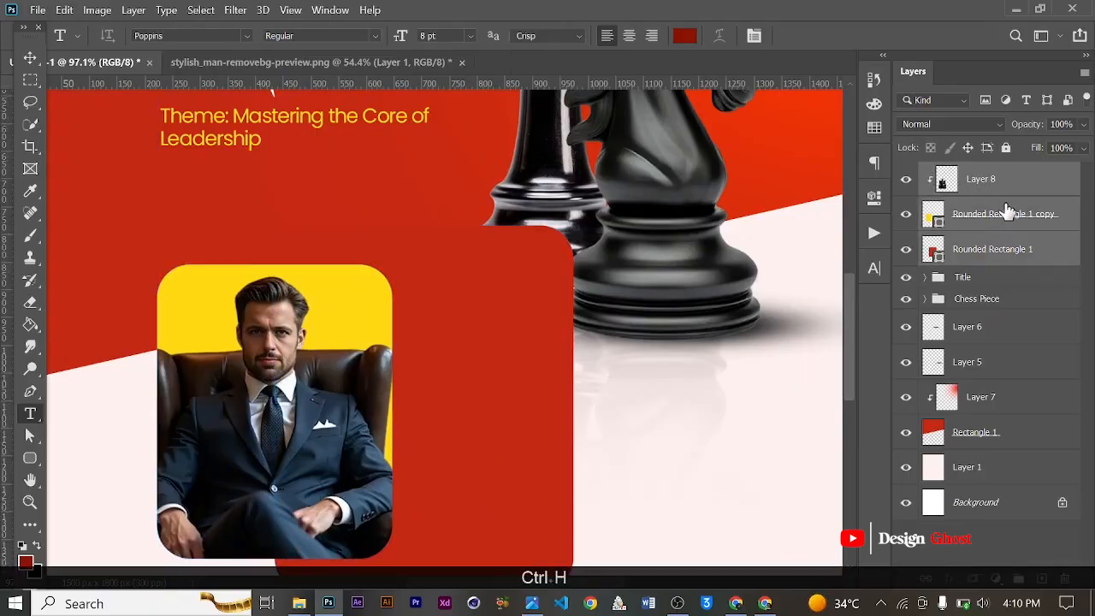
{"action": "key", "text": "ctrl+g"}
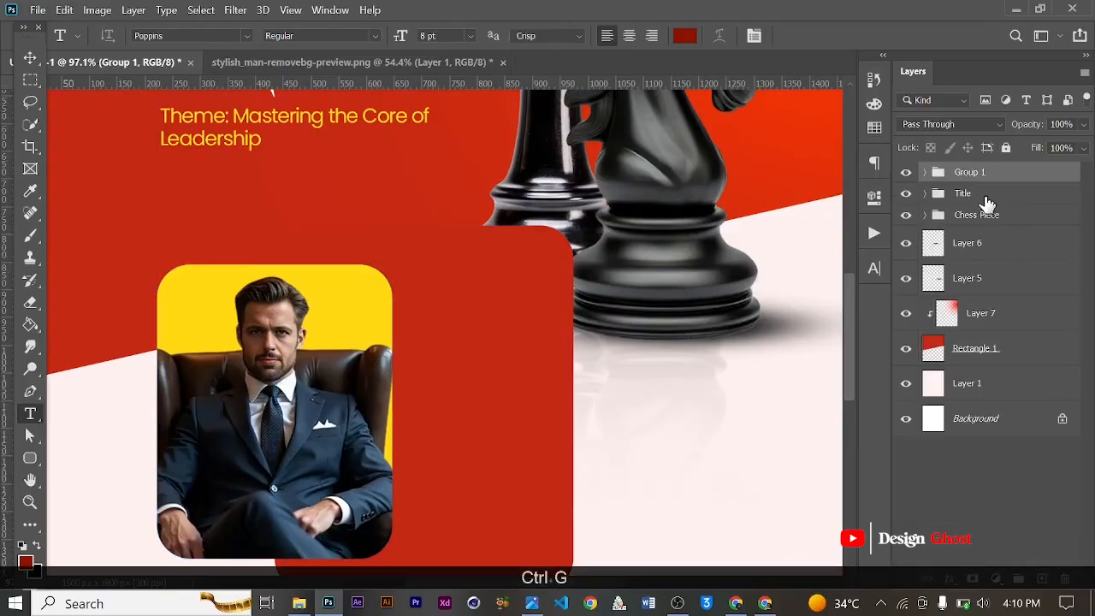
{"action": "key", "text": "Caps_Lock"}
{"action": "type", "text": "Image frame"}
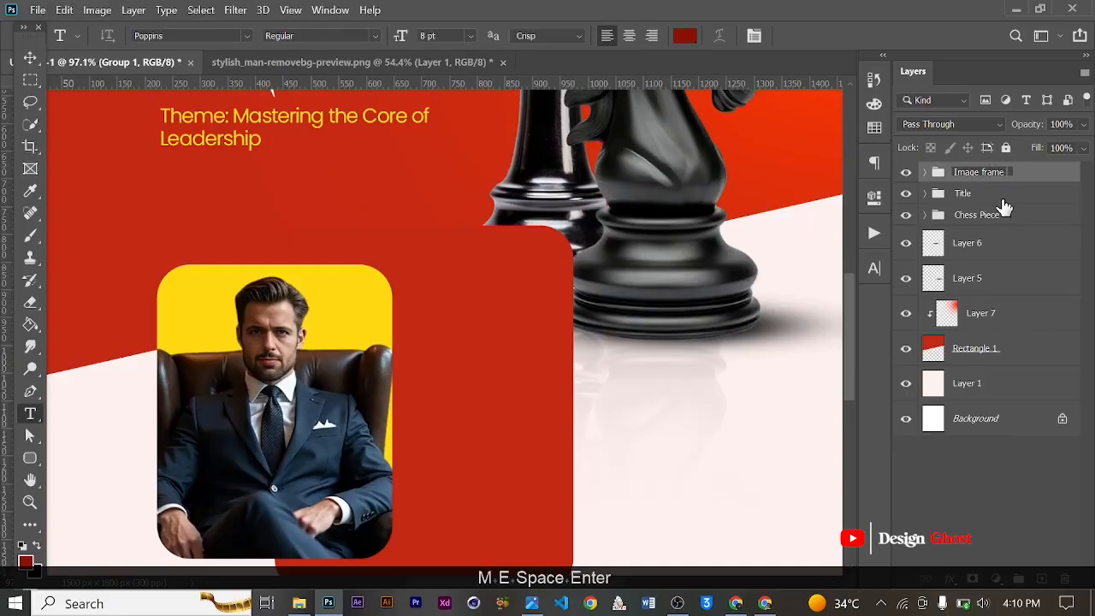
{"action": "scroll", "coordinate": [435, 318], "scroll_direction": "down", "scroll_amount": 3}
{"action": "scroll", "coordinate": [433, 318], "scroll_direction": "up", "scroll_amount": 2}
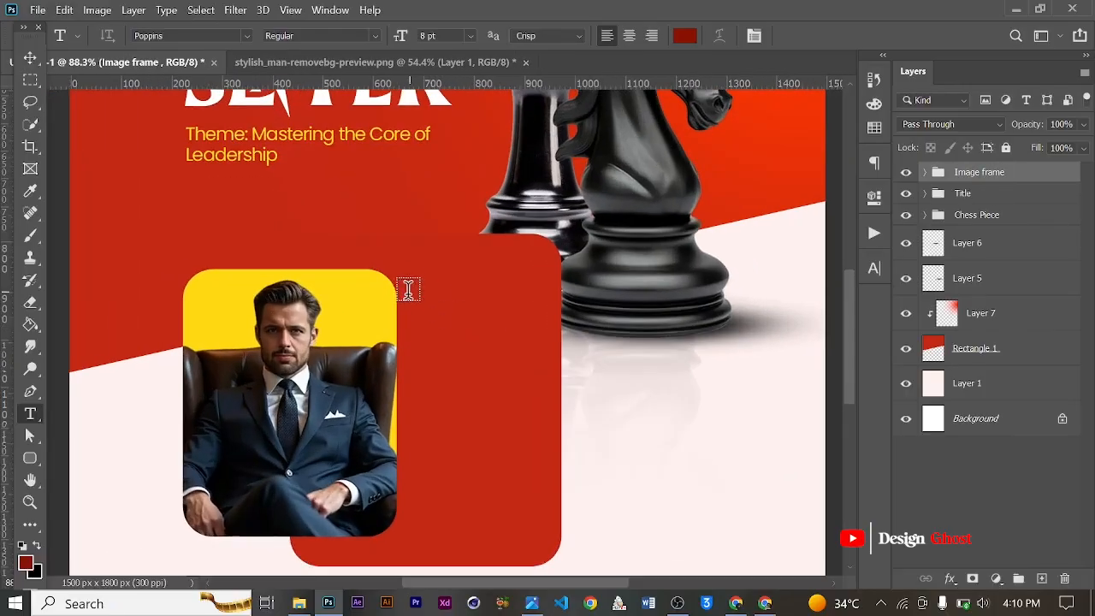
- Add the text 'With' on the red card in pale pink Autograf script
{"action": "left_click", "coordinate": [414, 299]}
{"action": "type", "text": "With"}
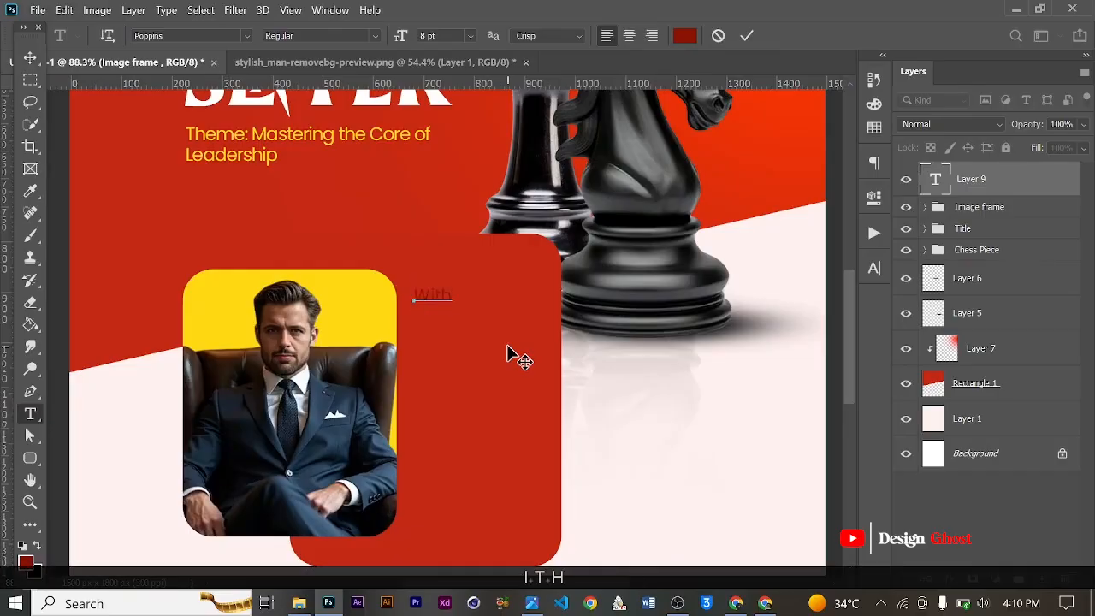
{"action": "left_click", "coordinate": [748, 38]}
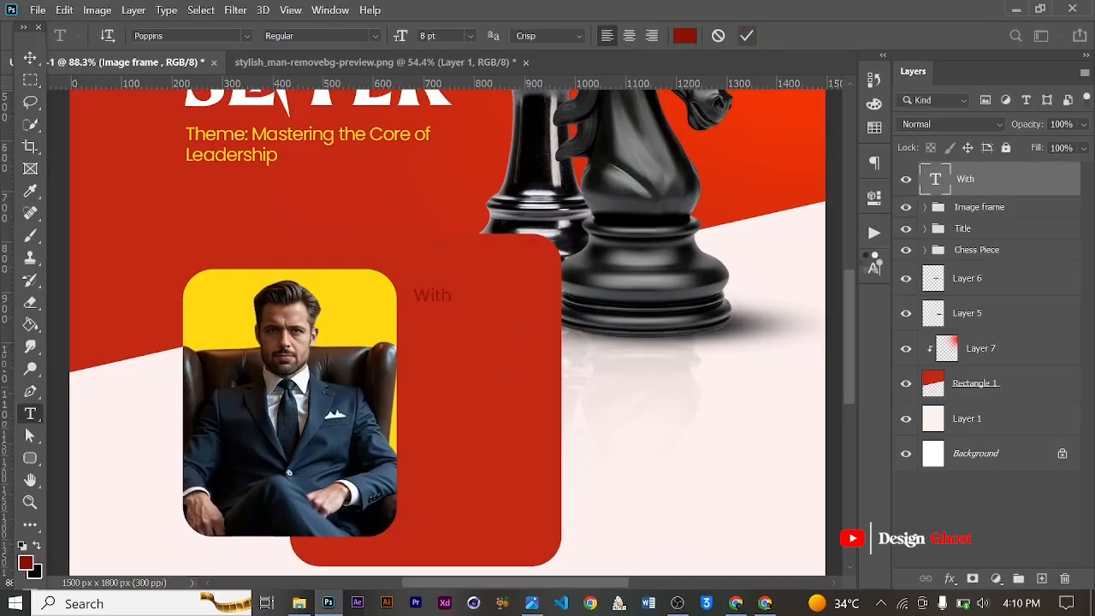
{"action": "left_click", "coordinate": [873, 268]}
{"action": "scroll", "coordinate": [825, 381], "scroll_direction": "up", "scroll_amount": 1}
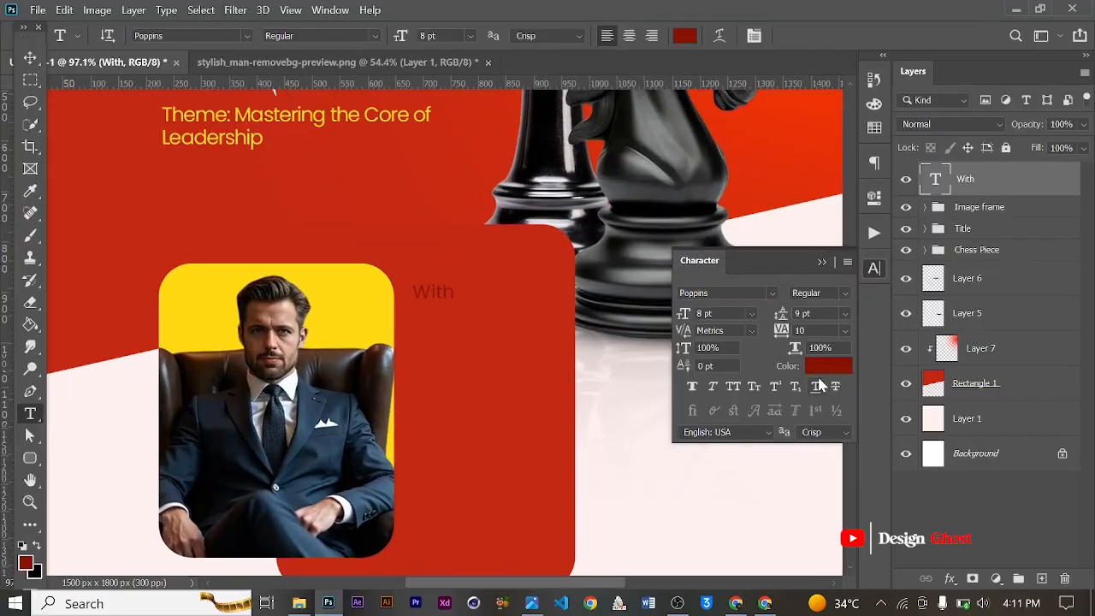
{"action": "left_click", "coordinate": [828, 366]}
{"action": "left_click", "coordinate": [729, 537]}
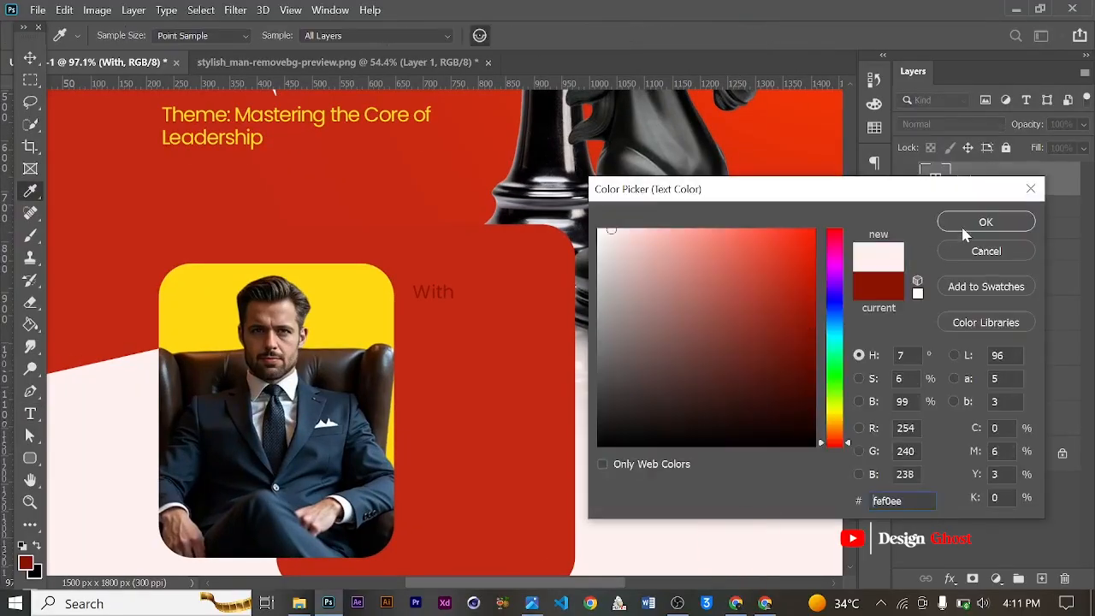
{"action": "left_click", "coordinate": [985, 222]}
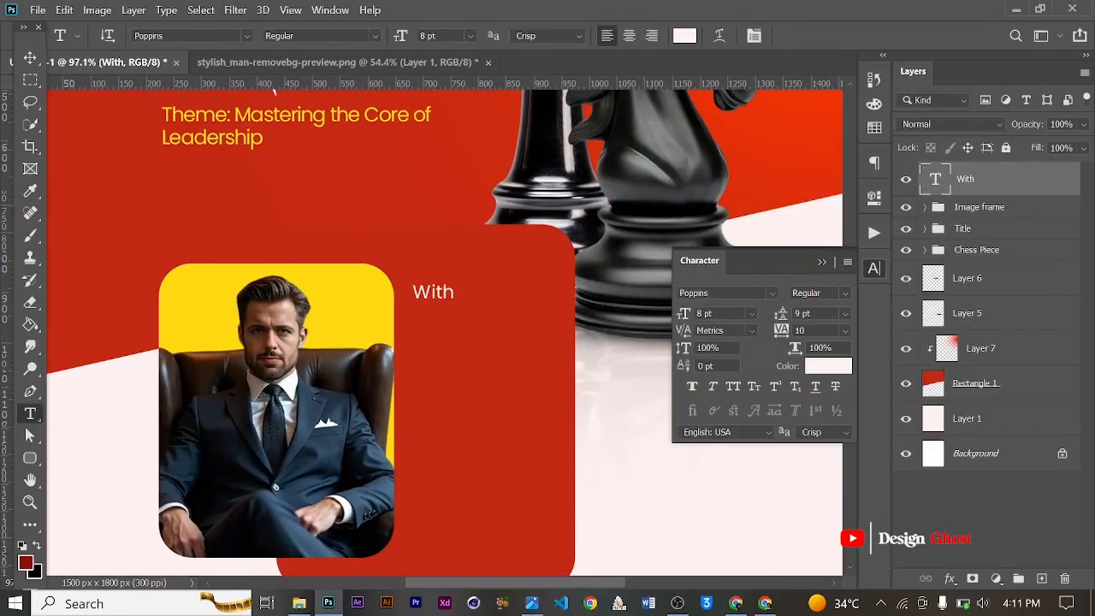
{"action": "type", "text": "Autograf PERSON..."}
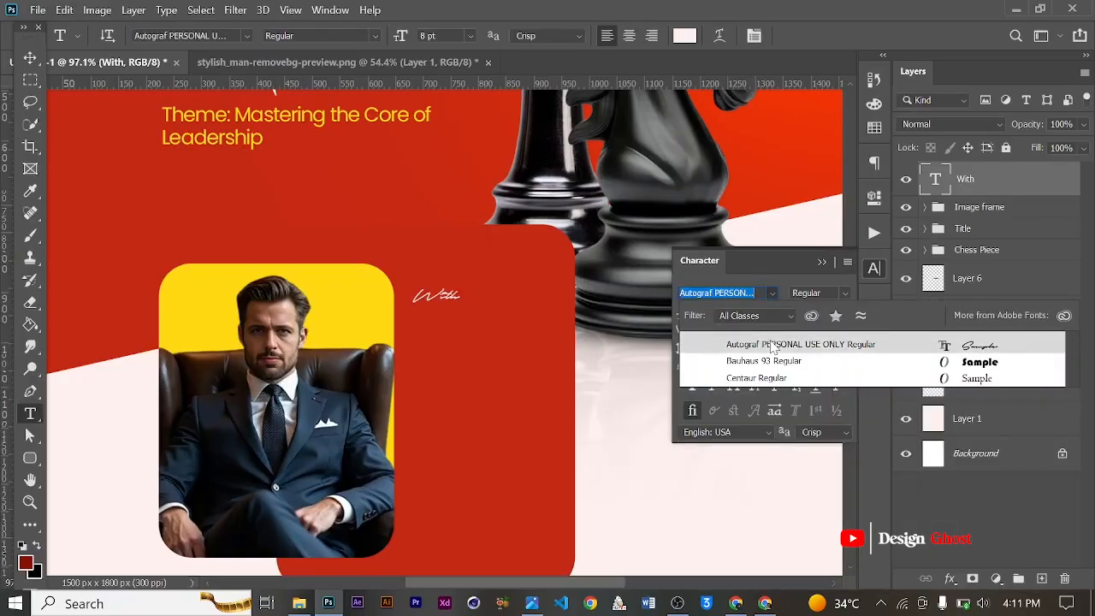
{"action": "left_click", "coordinate": [771, 343]}
{"action": "left_click", "coordinate": [817, 264]}
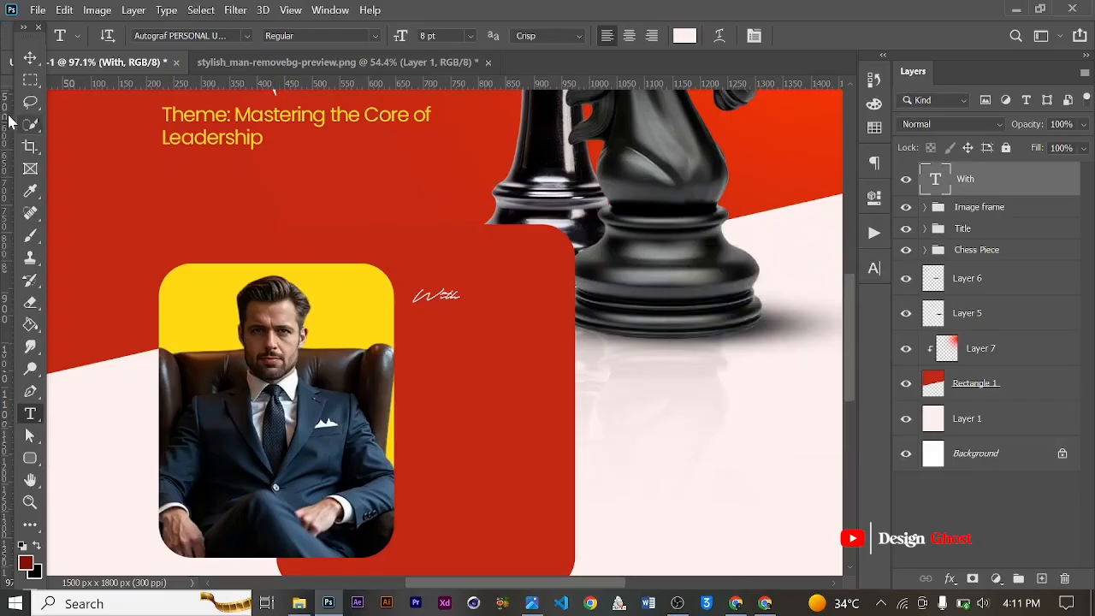
- Enlarge 'With' to about 267% and nudge it beside the speaker photo
{"action": "left_click", "coordinate": [30, 57]}
{"action": "key", "text": "ctrl+t"}
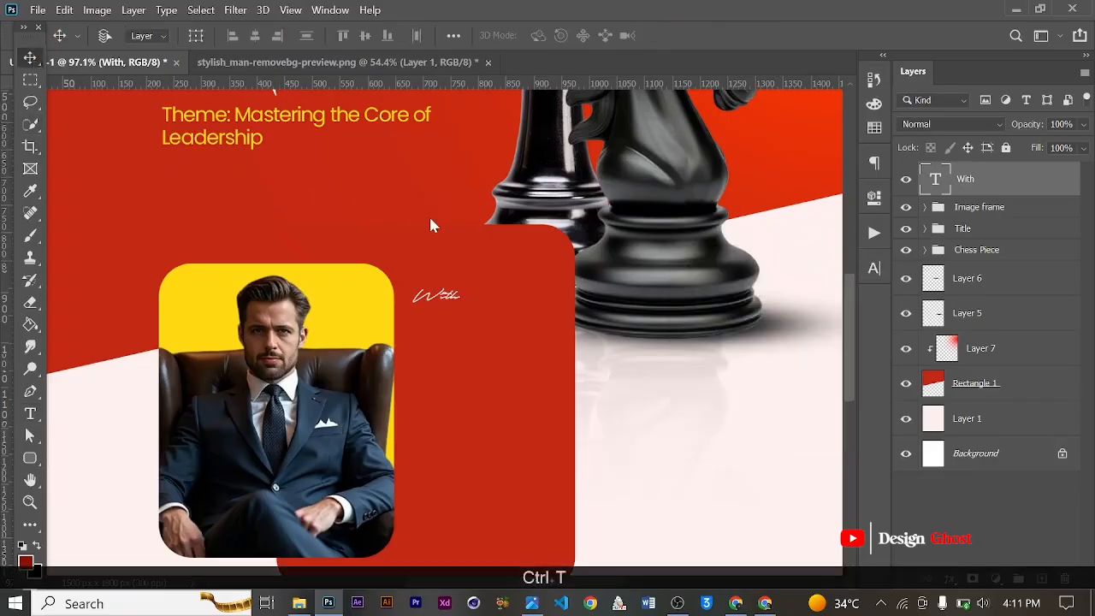
{"action": "scroll", "coordinate": [428, 214], "scroll_direction": "up", "scroll_amount": 2}
{"action": "left_click_drag", "start_coordinate": [525, 360], "coordinate": [564, 369]}
{"action": "key", "text": "Return"}
{"action": "key", "text": "ctrl+0"}
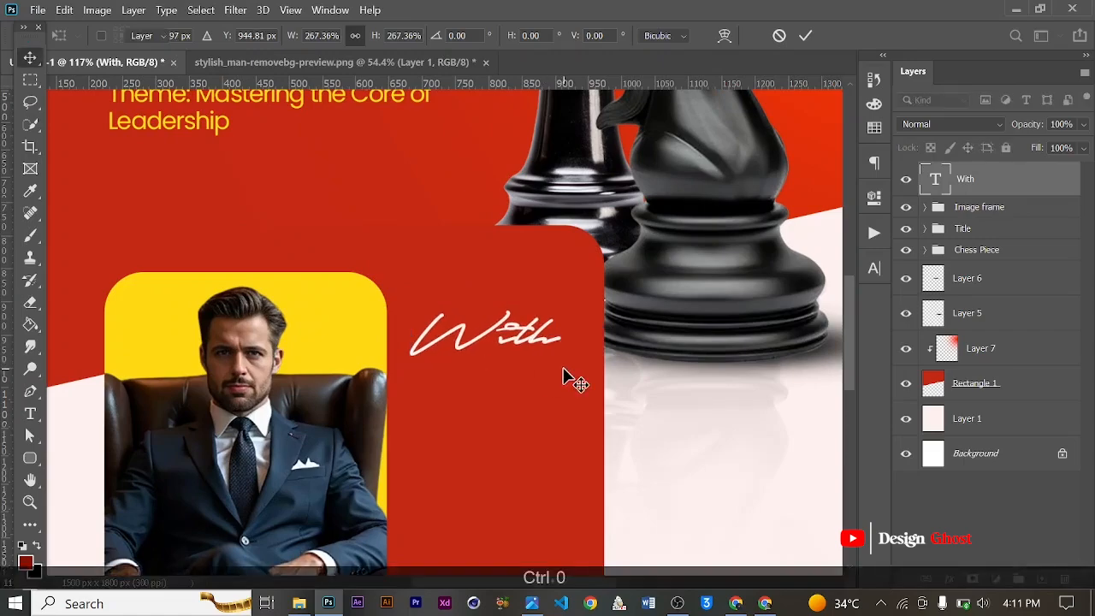
{"action": "key", "text": "Up"}
{"action": "key", "text": "Up"}
{"action": "key", "text": "Up"}
{"action": "key", "text": "Up"}
{"action": "key", "text": "Up"}
{"action": "key", "text": "Up"}
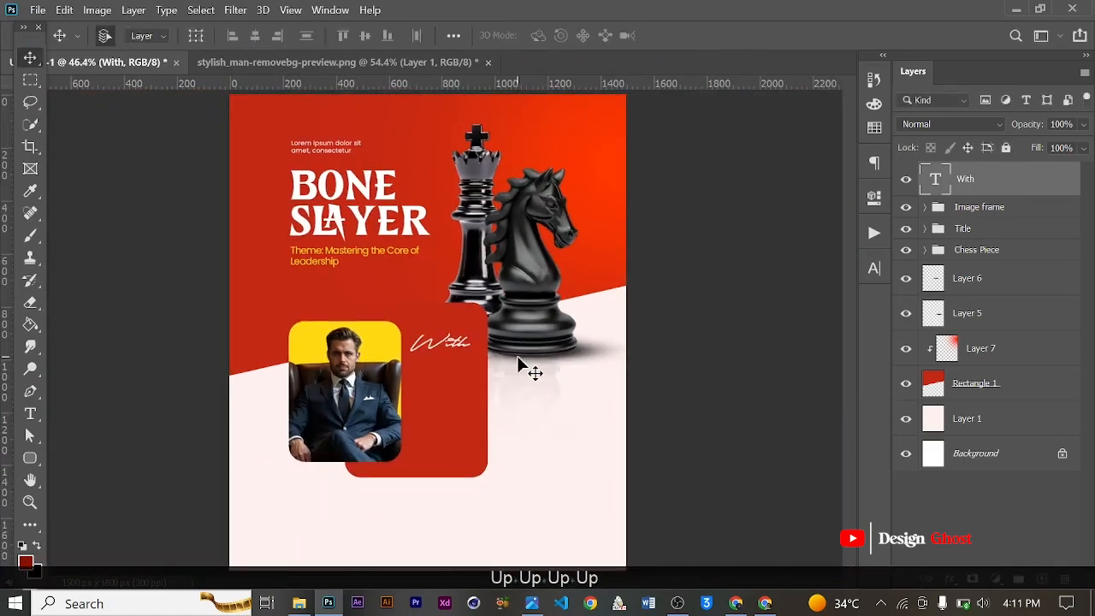
{"action": "key", "text": "Left"}
{"action": "key", "text": "Left"}
{"action": "key", "text": "Left"}
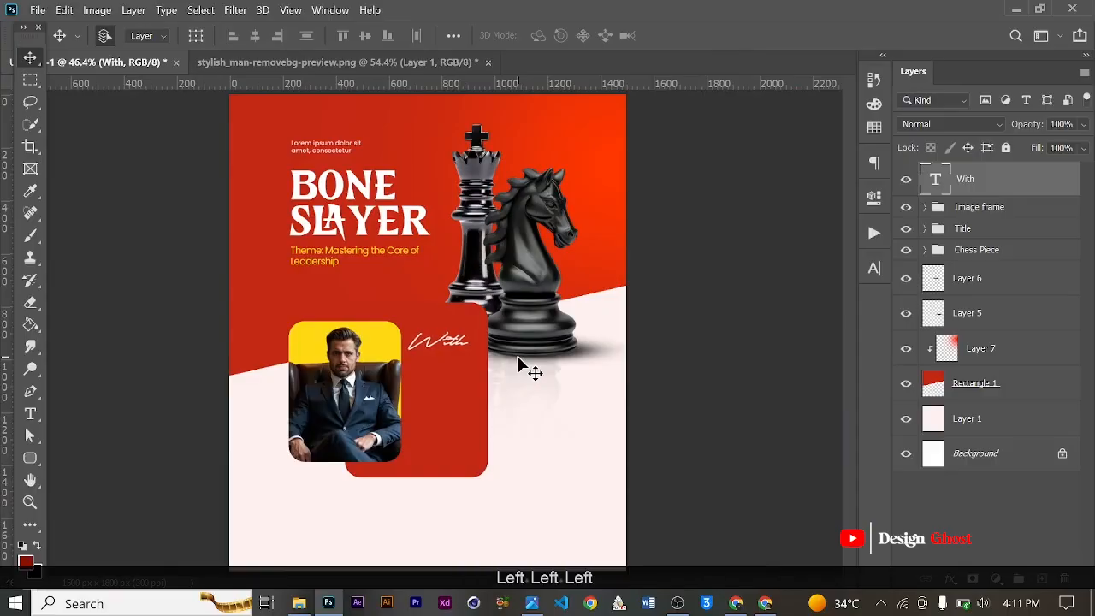
{"action": "key", "text": "Right"}
{"action": "key", "text": "Right"}
{"action": "key", "text": "Right"}
{"action": "key", "text": "Right"}
- Fine-tune the position of 'With', then select the BONE title layer
{"action": "scroll", "coordinate": [505, 366], "scroll_direction": "up", "scroll_amount": 1}
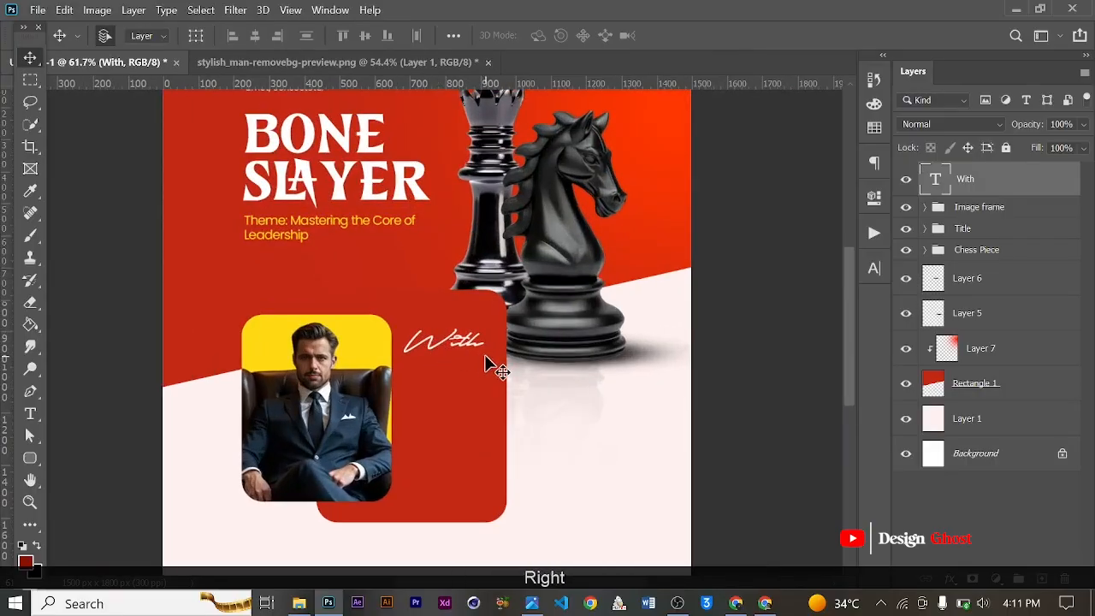
{"action": "scroll", "coordinate": [485, 360], "scroll_direction": "up", "scroll_amount": 1}
{"action": "key", "text": "Up"}
{"action": "key", "text": "Up"}
{"action": "key", "text": "Up"}
{"action": "scroll", "coordinate": [476, 361], "scroll_direction": "up", "scroll_amount": 1}
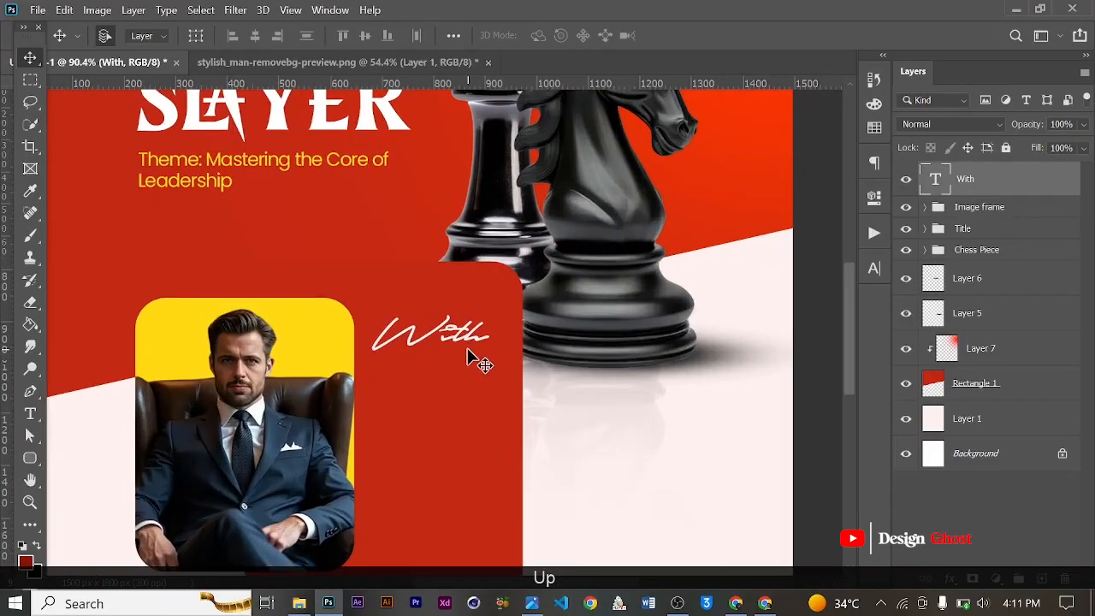
{"action": "key", "text": "ctrl+0"}
{"action": "scroll", "coordinate": [430, 346], "scroll_direction": "up", "scroll_amount": 6}
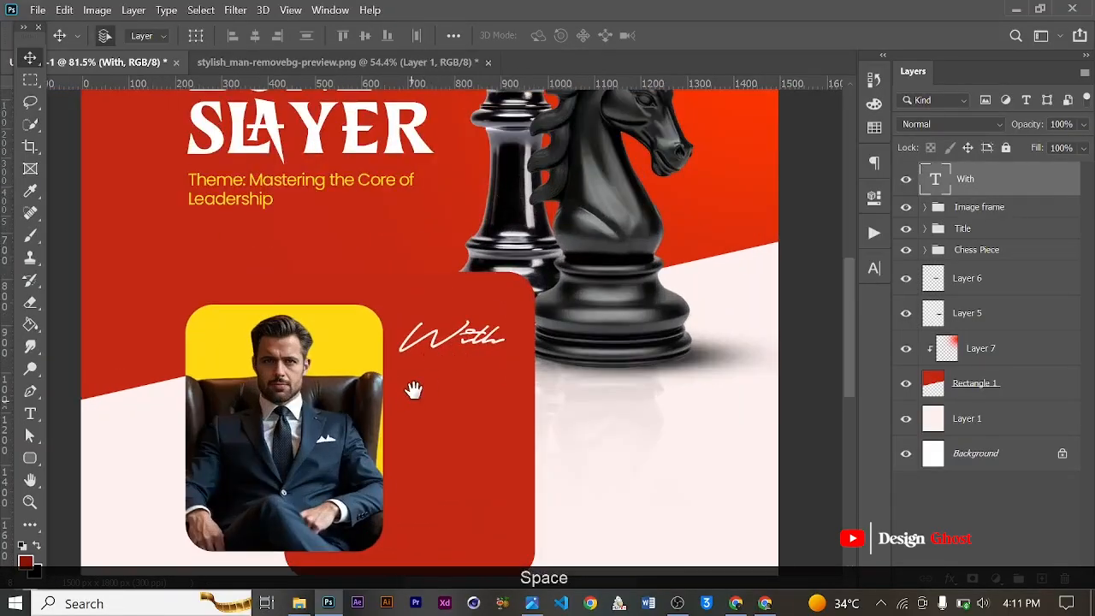
{"action": "left_click_drag", "start_coordinate": [411, 399], "coordinate": [420, 363]}
{"action": "scroll", "coordinate": [420, 363], "scroll_direction": "down", "scroll_amount": 1}
{"action": "scroll", "coordinate": [322, 255], "scroll_direction": "down", "scroll_amount": 1}
{"action": "scroll", "coordinate": [362, 266], "scroll_direction": "up", "scroll_amount": 1}
{"action": "scroll", "coordinate": [389, 275], "scroll_direction": "down", "scroll_amount": 1}
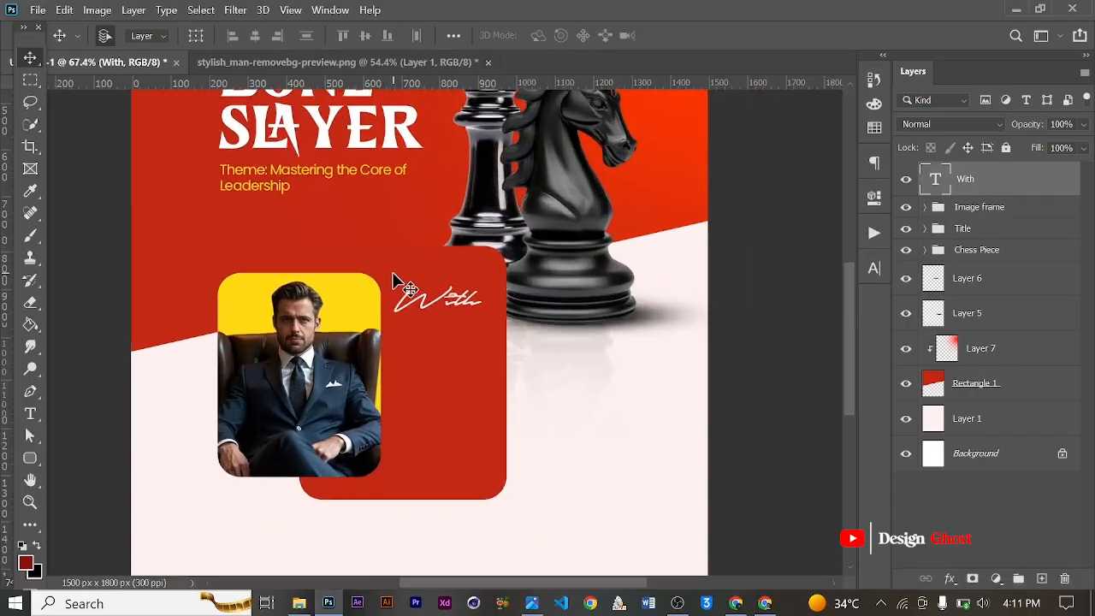
{"action": "scroll", "coordinate": [418, 301], "scroll_direction": "up", "scroll_amount": 1}
{"action": "left_click_drag", "start_coordinate": [418, 301], "coordinate": [448, 350]}
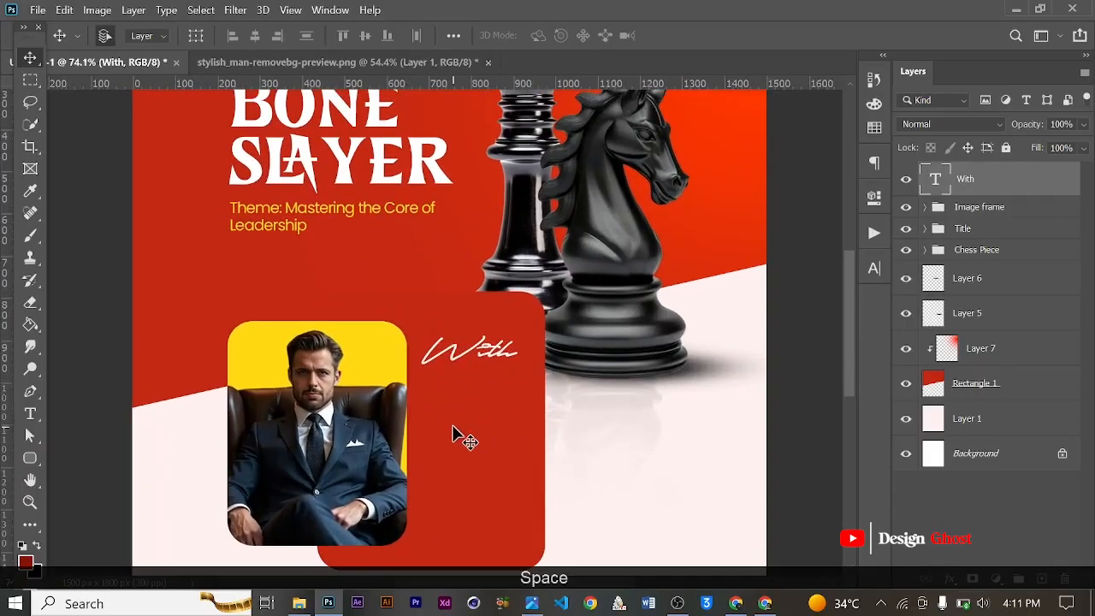
{"action": "left_click", "coordinate": [357, 118]}
- Duplicate the BONE title, bring the copy to the top, and retype it as the speaker's name
{"action": "key", "text": "alt"}
{"action": "left_click_drag", "start_coordinate": [488, 456], "coordinate": [488, 456]}
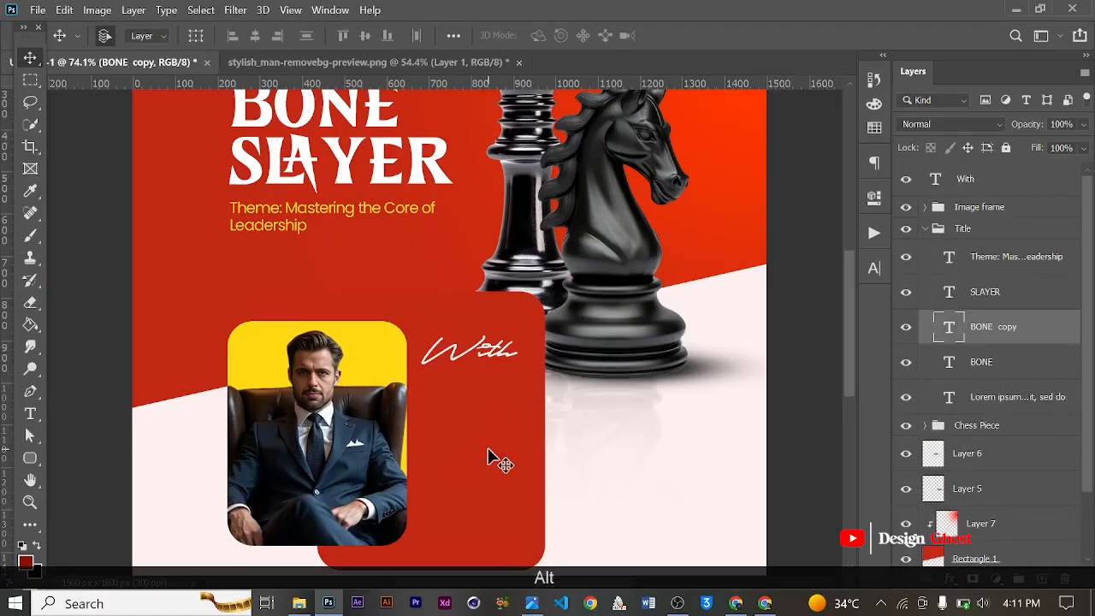
{"action": "key", "text": "ctrl+bracketright"}
{"action": "key", "text": "ctrl+bracketright"}
{"action": "key", "text": "ctrl+bracketright"}
{"action": "key", "text": "ctrl+bracketright"}
{"action": "key", "text": "ctrl+bracketright"}
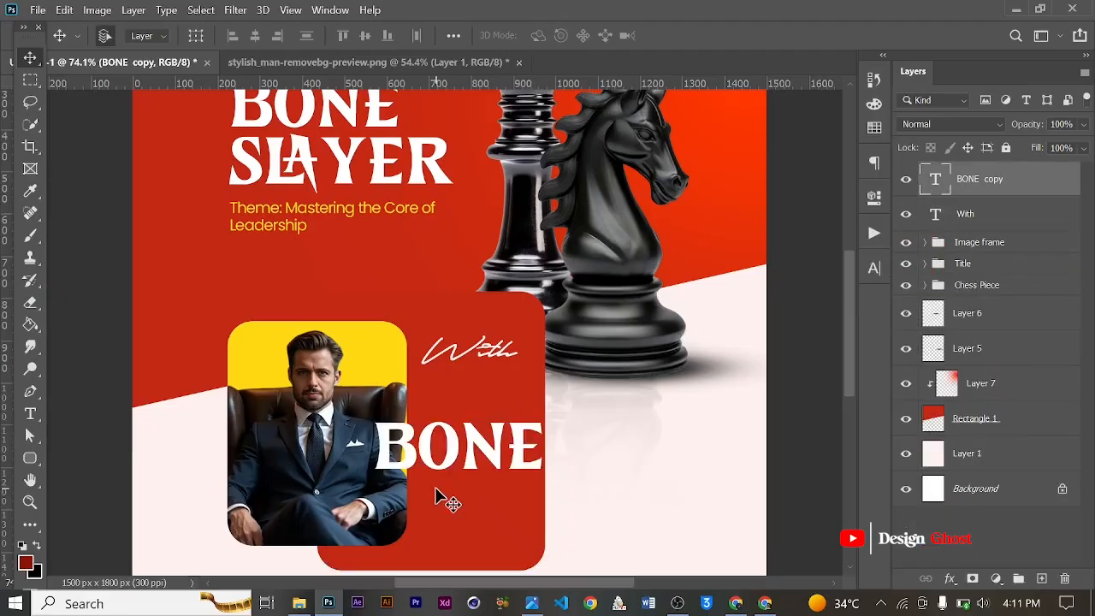
{"action": "key", "text": "t"}
{"action": "scroll", "coordinate": [458, 440], "scroll_direction": "up", "scroll_amount": 1}
{"action": "left_click", "coordinate": [458, 441]}
{"action": "key", "text": "ctrl+a"}
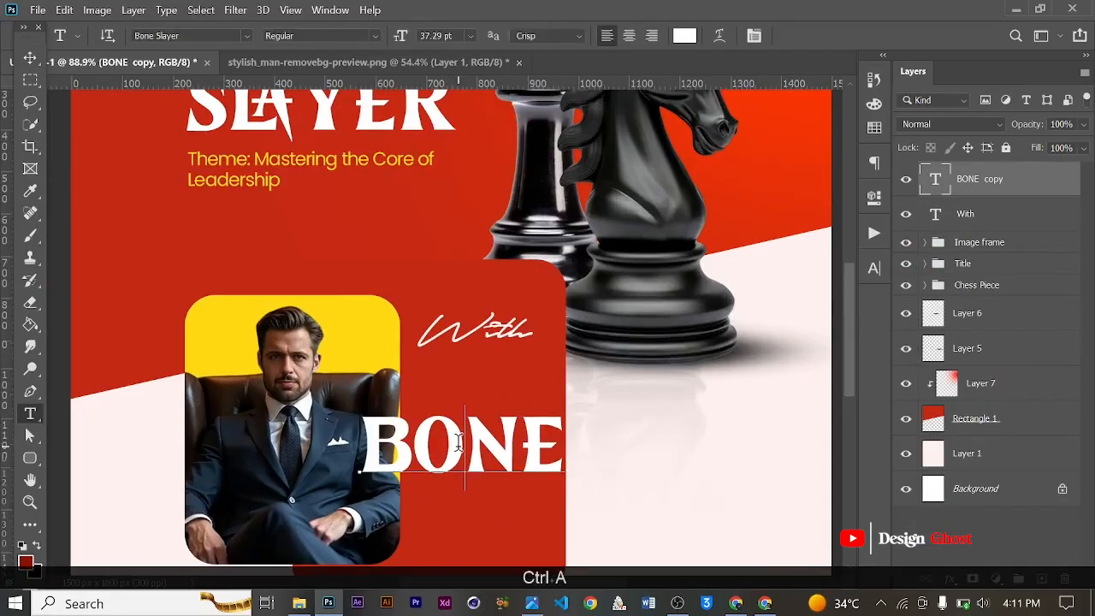
{"action": "type", "text": "Der"}
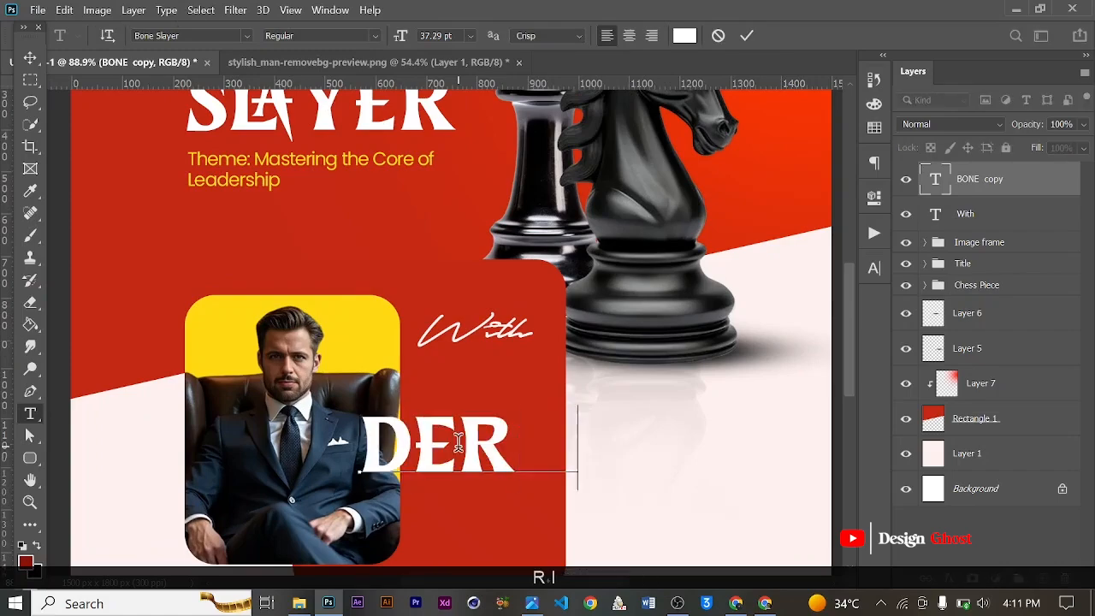
{"action": "type", "text": "rick "}
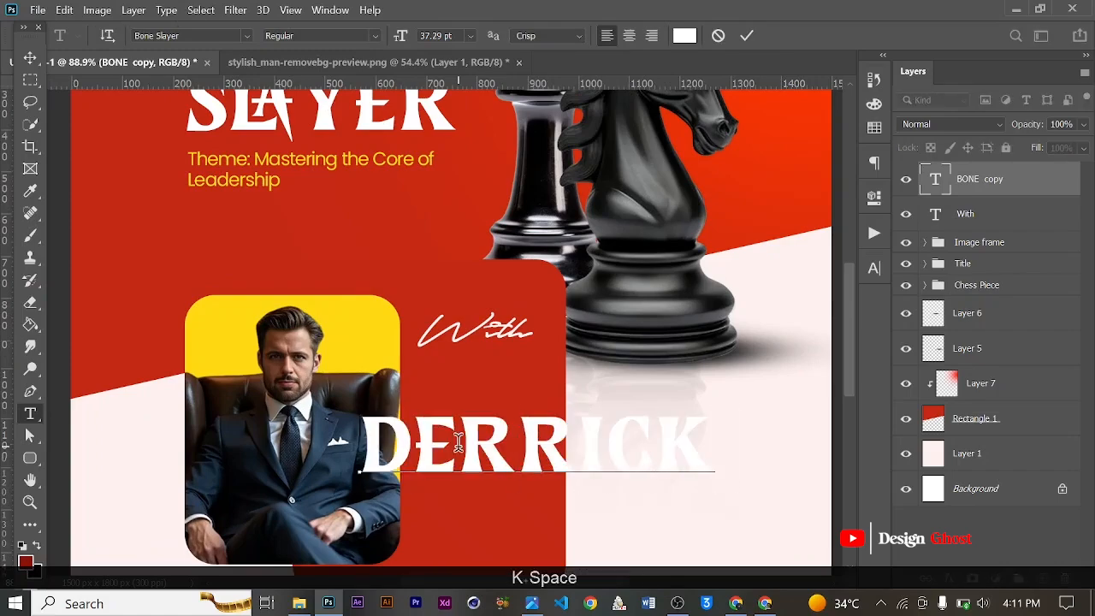
{"action": "type", "text": "W"}
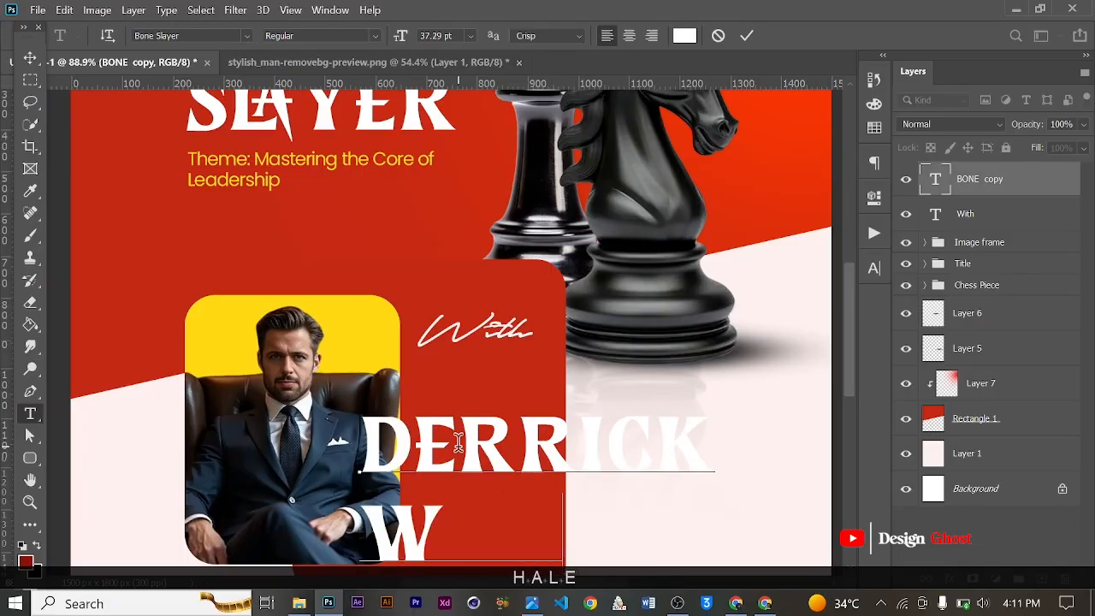
{"action": "type", "text": "HALE"}
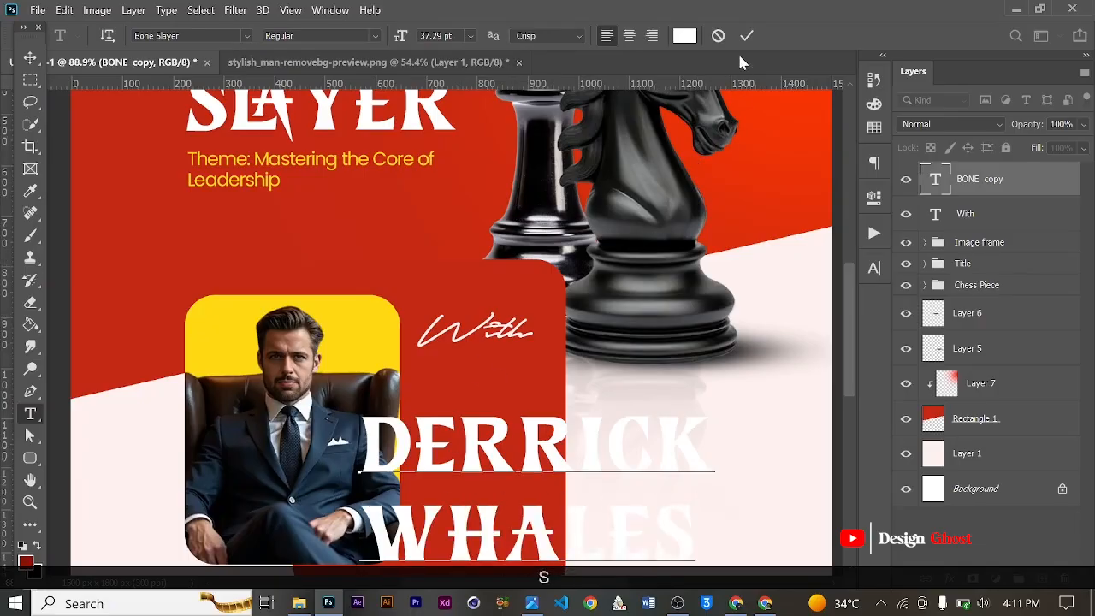
{"action": "type", "text": "S"}
{"action": "left_click", "coordinate": [30, 58]}
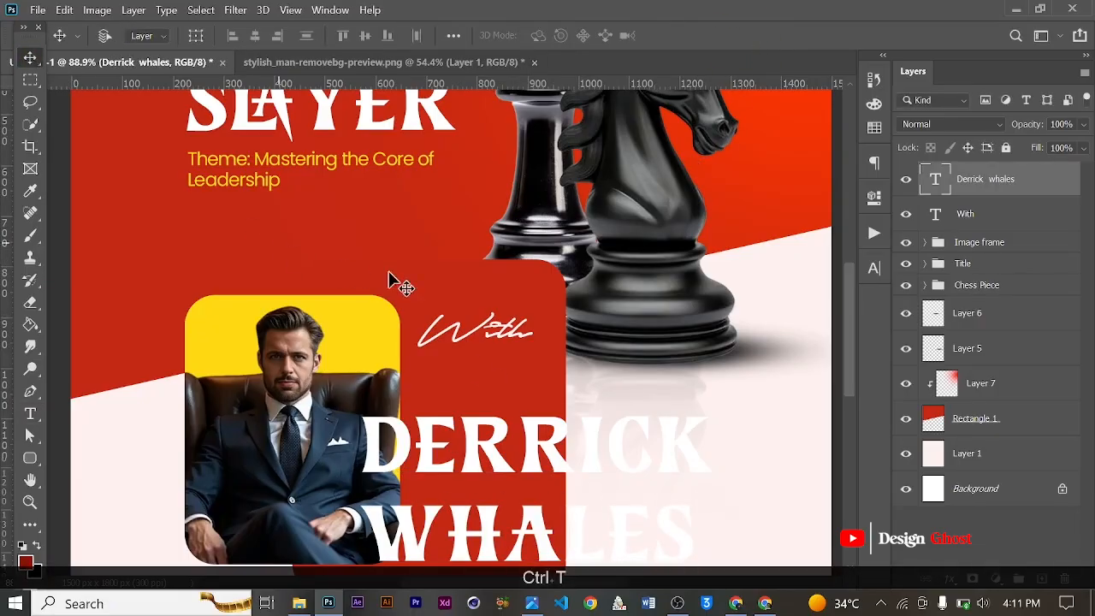
- Scale the speaker's name to about 35% and place it just below the 'With' script
{"action": "key", "text": "ctrl+t"}
{"action": "scroll", "coordinate": [607, 340], "scroll_direction": "down", "scroll_amount": 3}
{"action": "left_click_drag", "start_coordinate": [680, 376], "coordinate": [521, 374]}
{"action": "left_click_drag", "start_coordinate": [484, 483], "coordinate": [526, 386]}
{"action": "key", "text": "Return"}
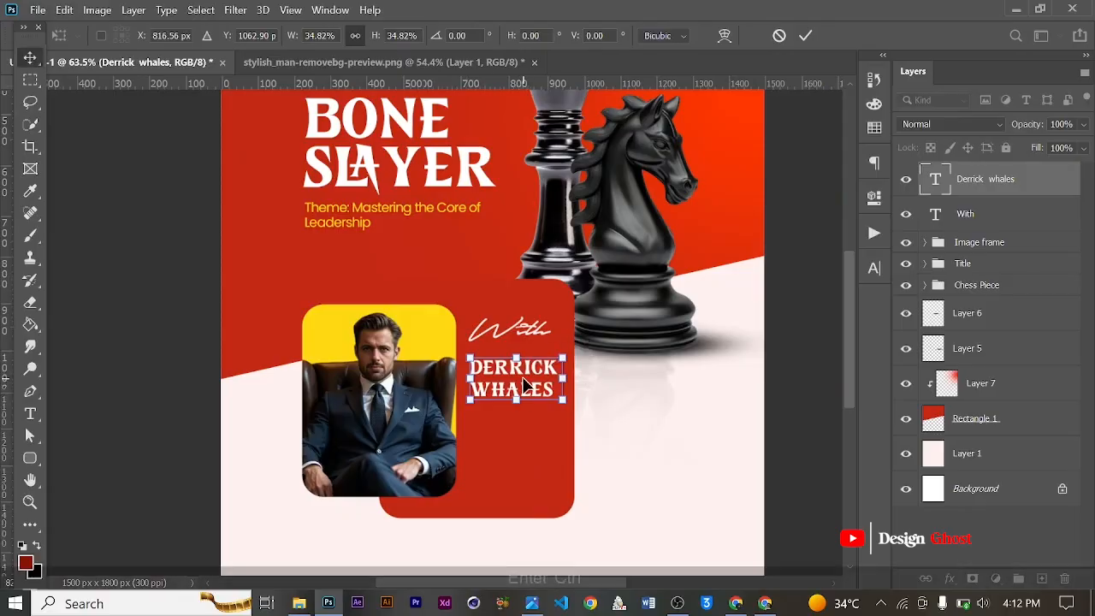
{"action": "key", "text": "ctrl+0"}
{"action": "scroll", "coordinate": [500, 365], "scroll_direction": "up", "scroll_amount": 3}
{"action": "scroll", "coordinate": [471, 373], "scroll_direction": "up", "scroll_amount": 2}
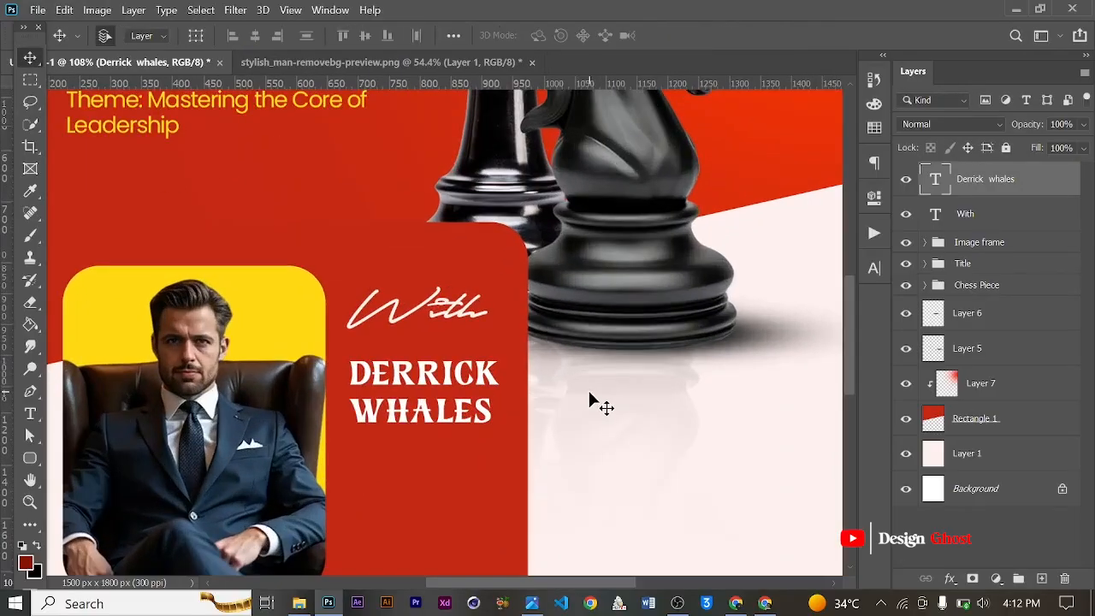
{"action": "key", "text": "Up"}
{"action": "key", "text": "Up"}
{"action": "key", "text": "Up"}
{"action": "key", "text": "Up"}
{"action": "key", "text": "Up"}
{"action": "key", "text": "Up"}
{"action": "key", "text": "Up"}
{"action": "key", "text": "Up"}
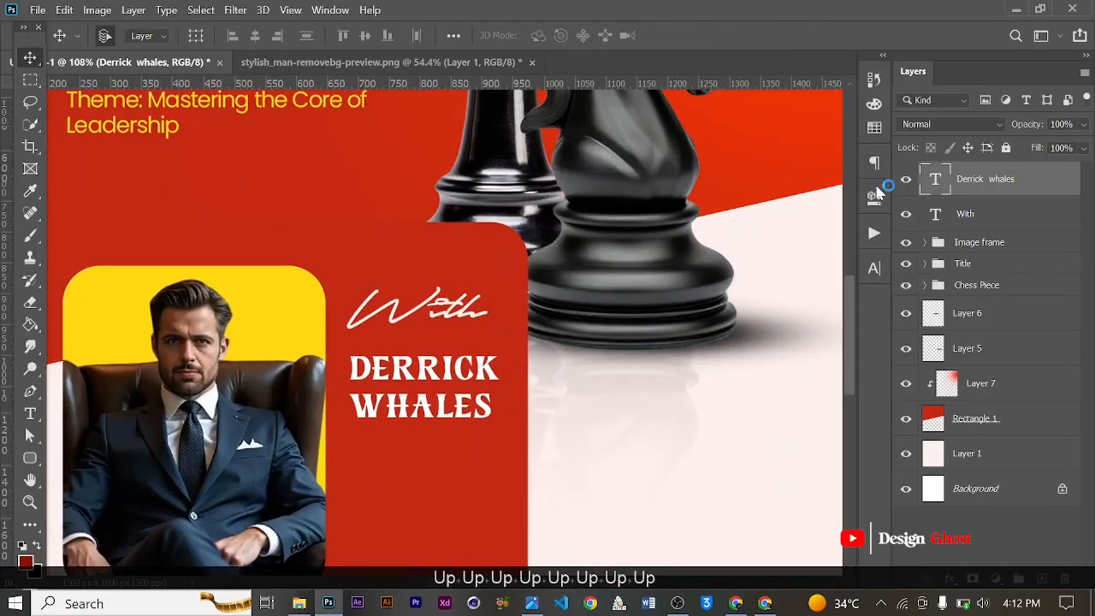
- Set the speaker's name in Poppins Bold
{"action": "left_click", "coordinate": [874, 269]}
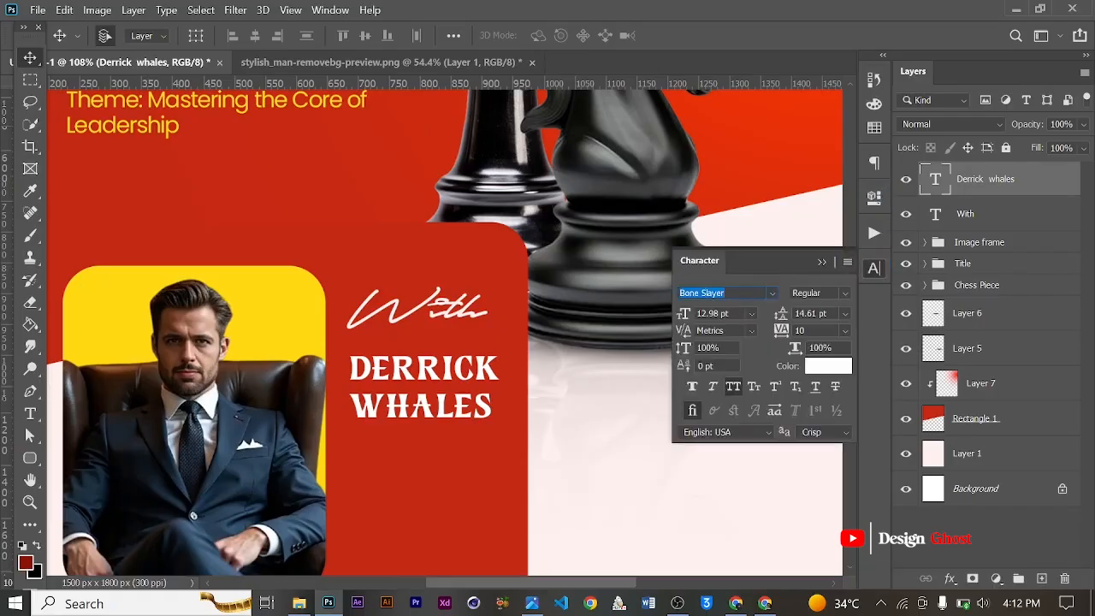
{"action": "type", "text": "popi"}
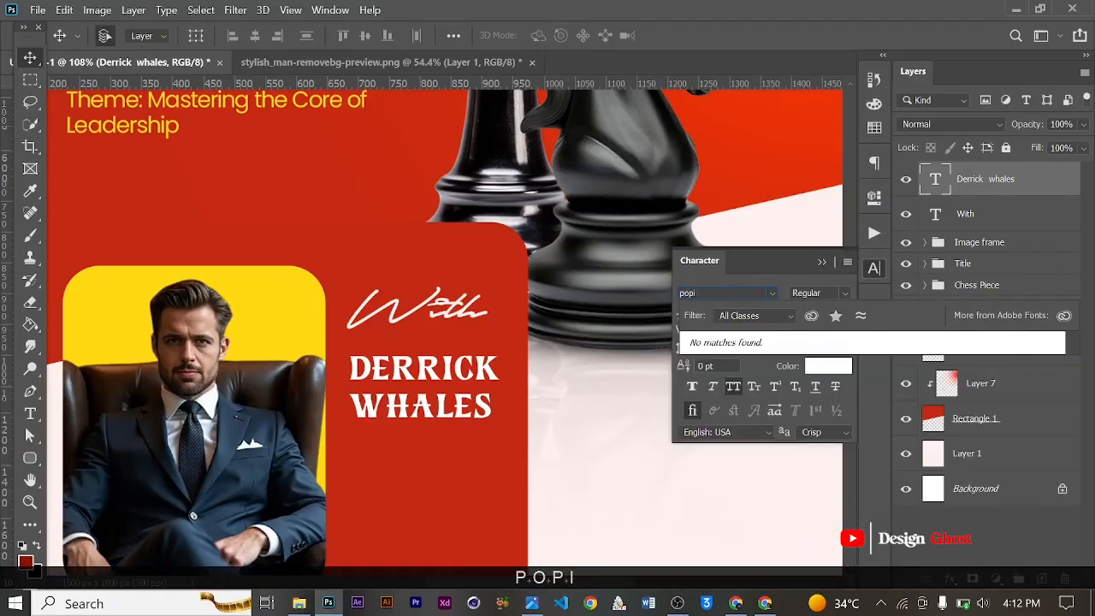
{"action": "key", "text": "BackSpace"}
{"action": "type", "text": "ppins"}
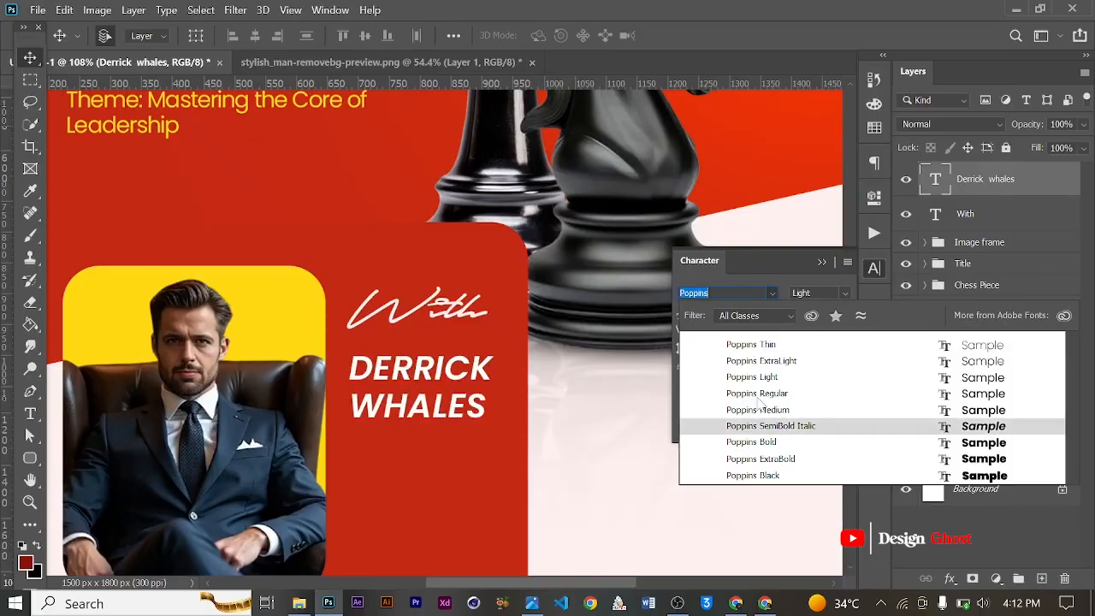
{"action": "key", "text": "Up"}
{"action": "key", "text": "Up"}
{"action": "key", "text": "Up"}
{"action": "key", "text": "Down"}
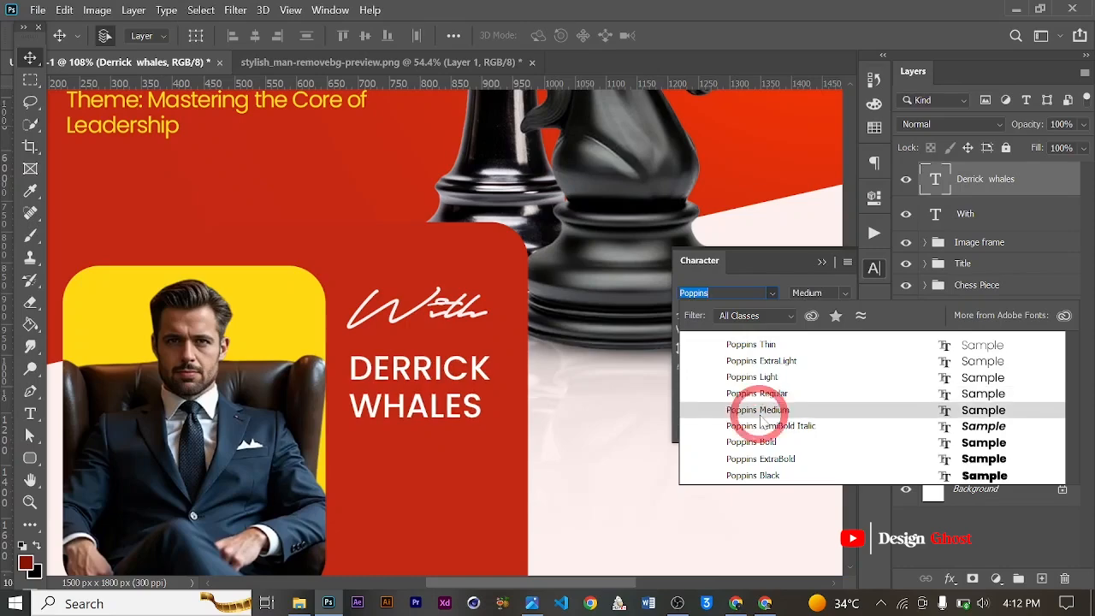
{"action": "left_click", "coordinate": [757, 413]}
{"action": "left_click", "coordinate": [845, 293]}
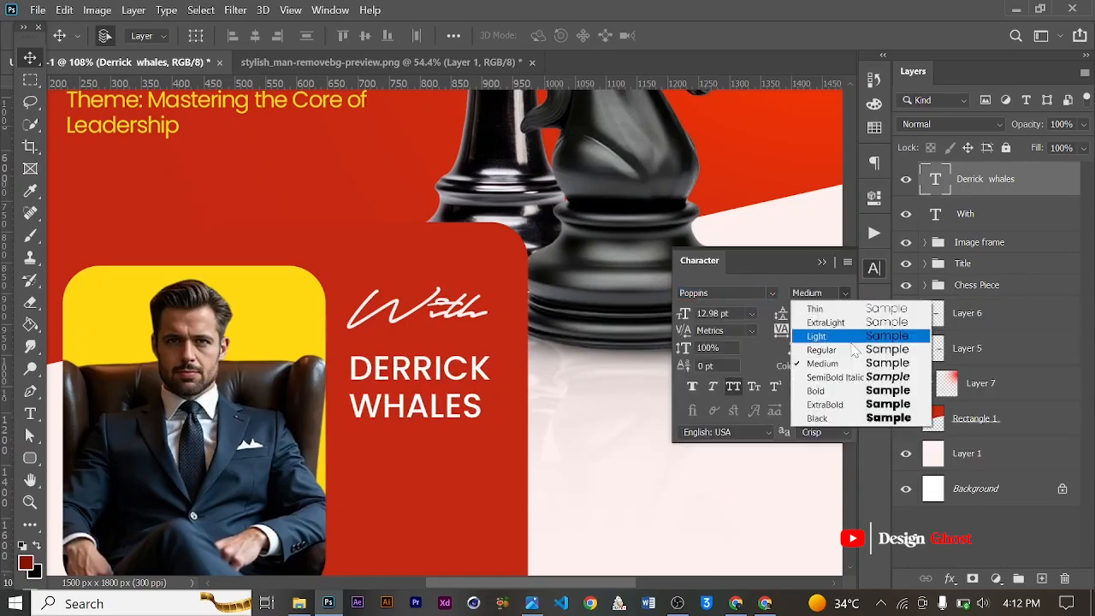
{"action": "left_click", "coordinate": [856, 389]}
- Tighten the name's tracking to -25 and its leading to 12 pt
{"action": "left_click", "coordinate": [846, 331]}
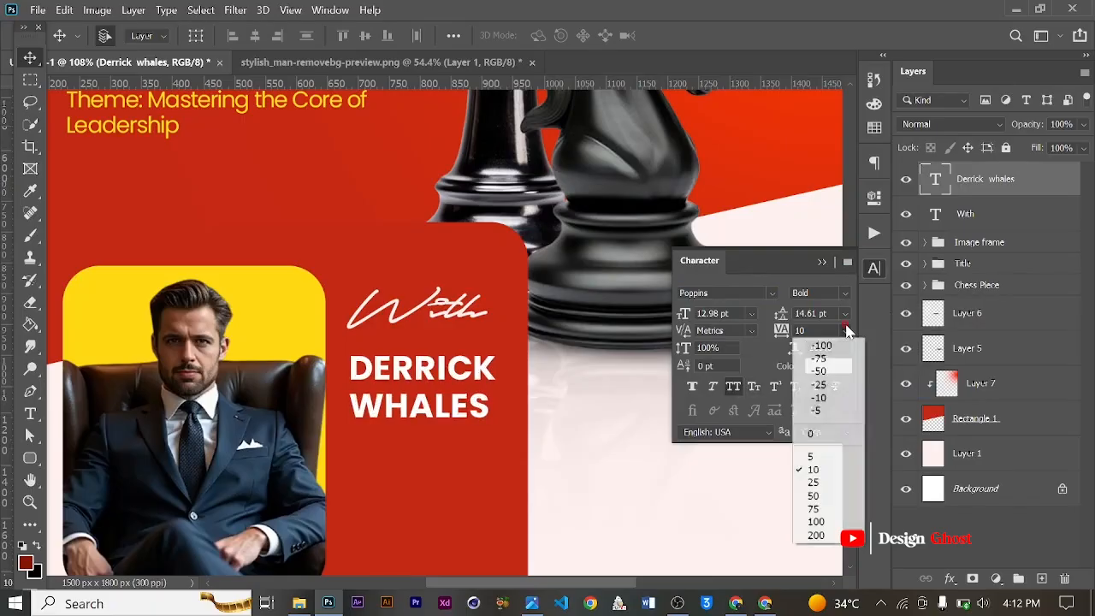
{"action": "left_click", "coordinate": [826, 385]}
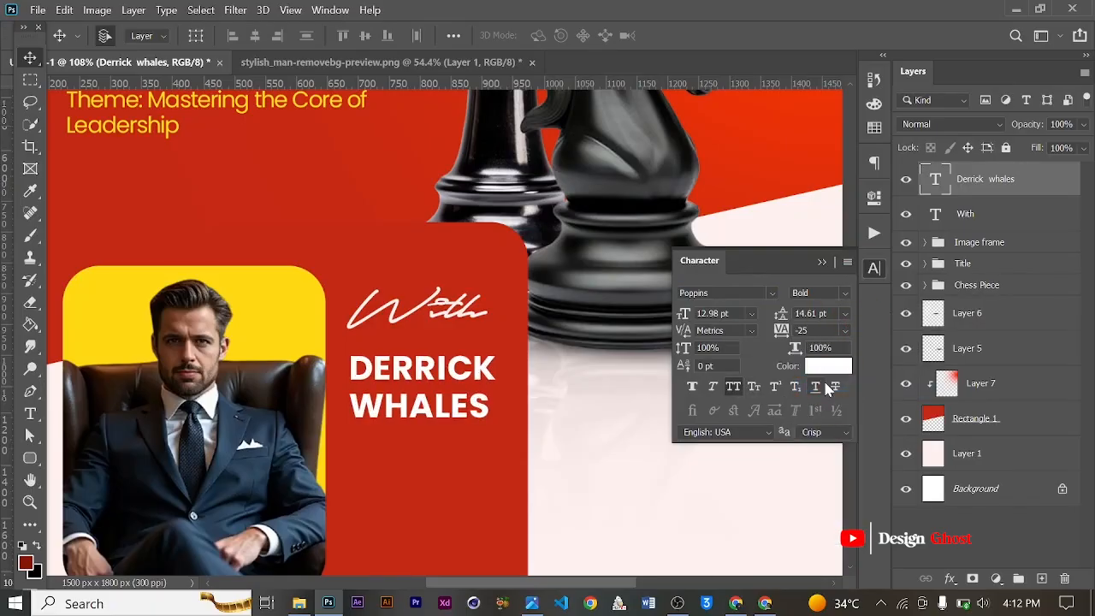
{"action": "left_click", "coordinate": [846, 311]}
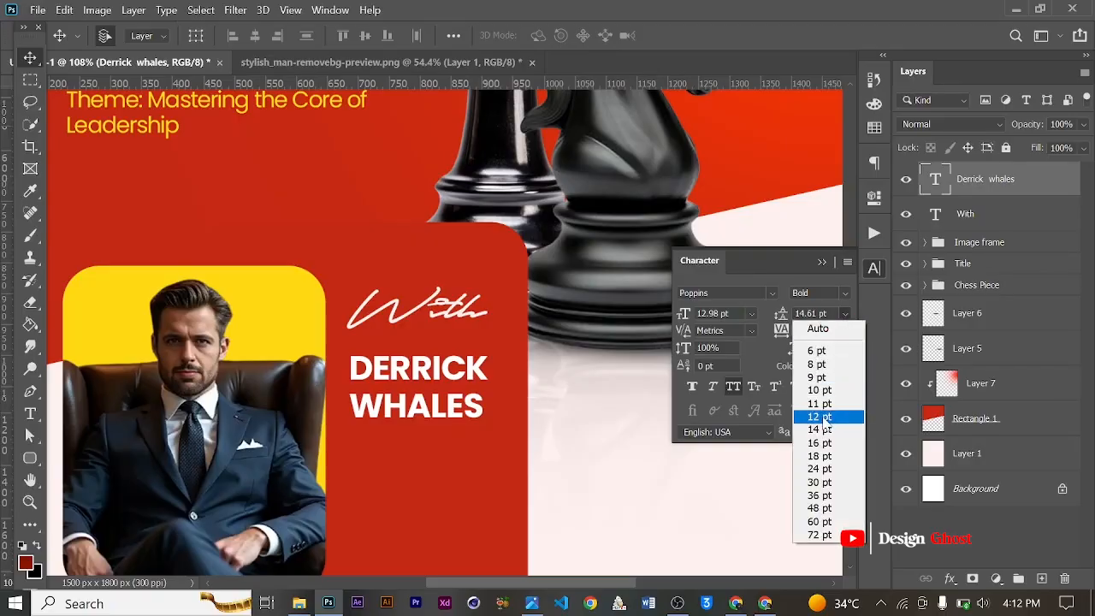
{"action": "left_click", "coordinate": [824, 420]}
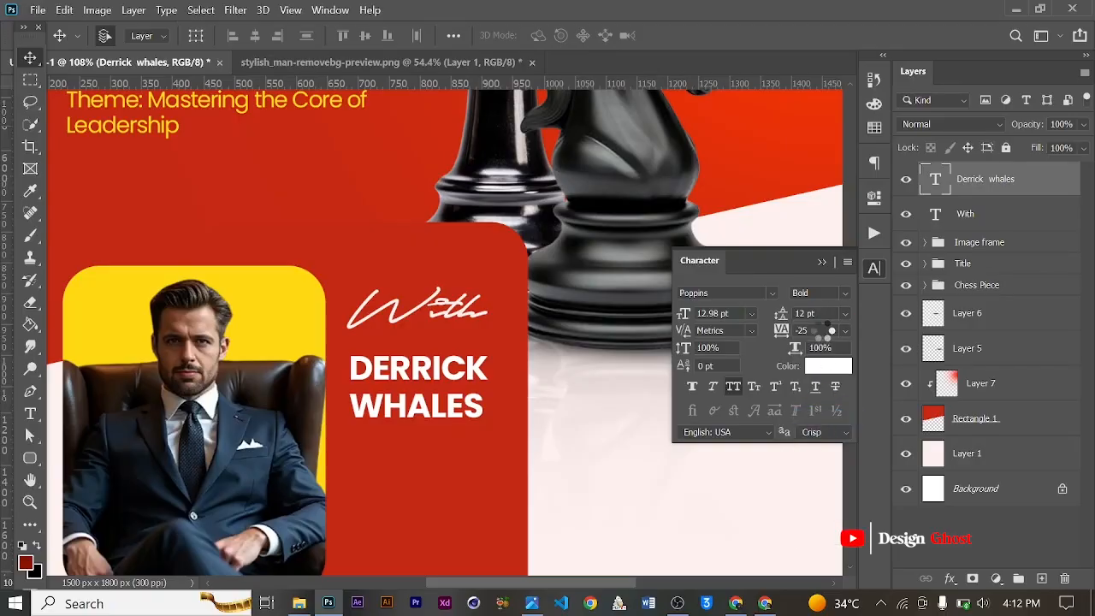
{"action": "left_click", "coordinate": [821, 263]}
{"action": "scroll", "coordinate": [457, 420], "scroll_direction": "up", "scroll_amount": 2}
{"action": "key", "text": "ctrl+t"}
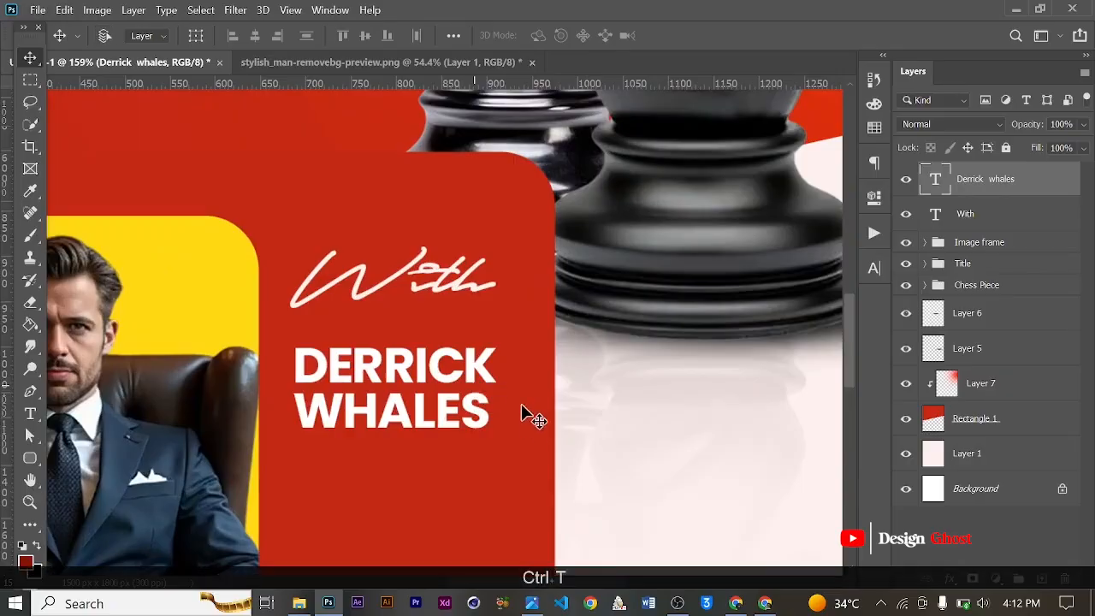
- Shrink the name to about 96% and align it to a new vertical guide at the left edge of 'With'
{"action": "scroll", "coordinate": [518, 438], "scroll_direction": "up", "scroll_amount": 2}
{"action": "left_click_drag", "start_coordinate": [512, 472], "coordinate": [496, 450]}
{"action": "key", "text": "Return"}
{"action": "key", "text": "Left"}
{"action": "key", "text": "Left"}
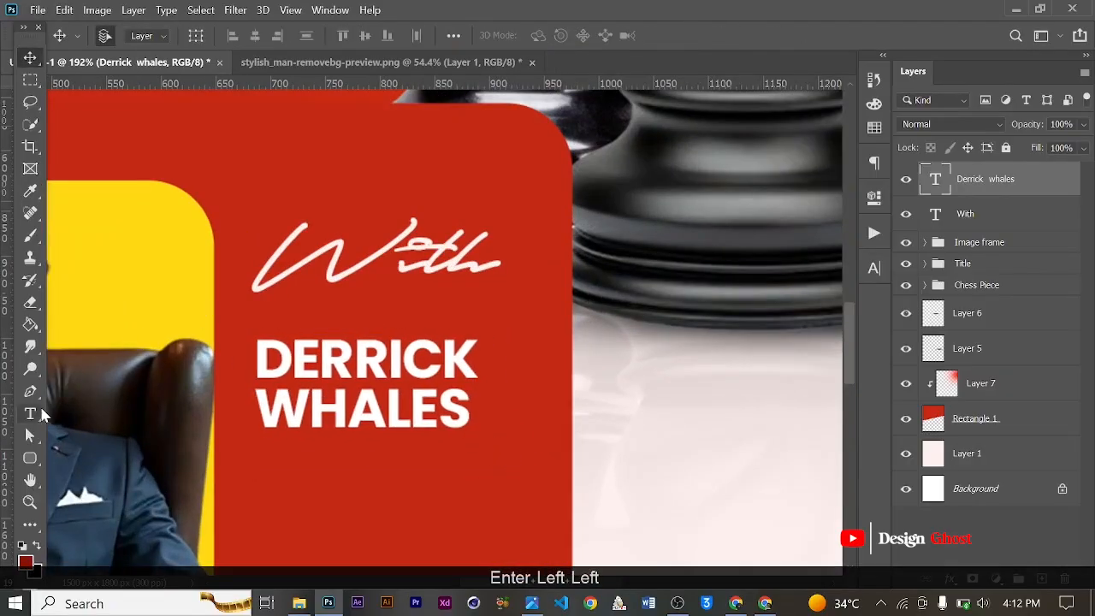
{"action": "left_click_drag", "start_coordinate": [4, 368], "coordinate": [254, 295]}
{"action": "scroll", "coordinate": [315, 392], "scroll_direction": "up", "scroll_amount": 1}
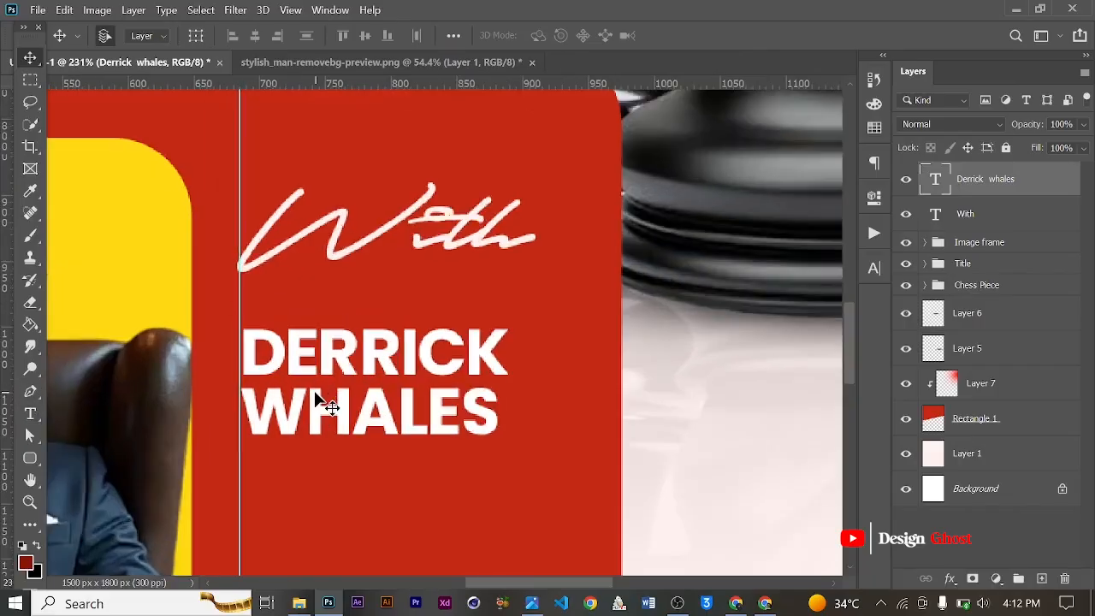
{"action": "key", "text": "Left"}
{"action": "key", "text": "Left"}
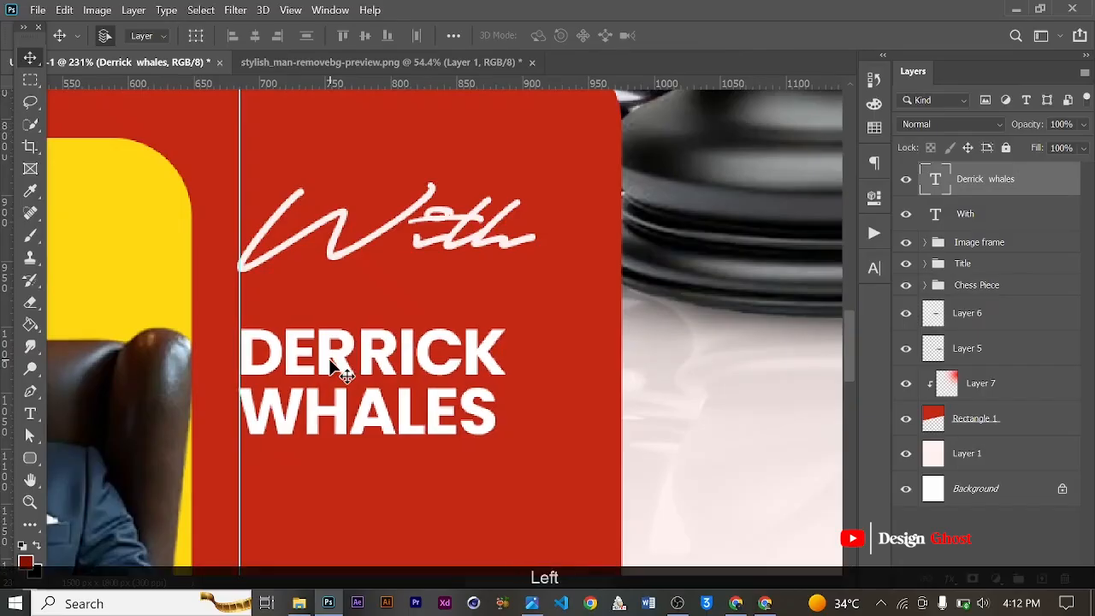
{"action": "key", "text": "Return"}
{"action": "key", "text": "ctrl"}
{"action": "key", "text": "ctrl+0"}
{"action": "key", "text": "Up"}
{"action": "key", "text": "Up"}
{"action": "key", "text": "Up"}
{"action": "key", "text": "Up"}
{"action": "key", "text": "Up"}
{"action": "key", "text": "Up"}
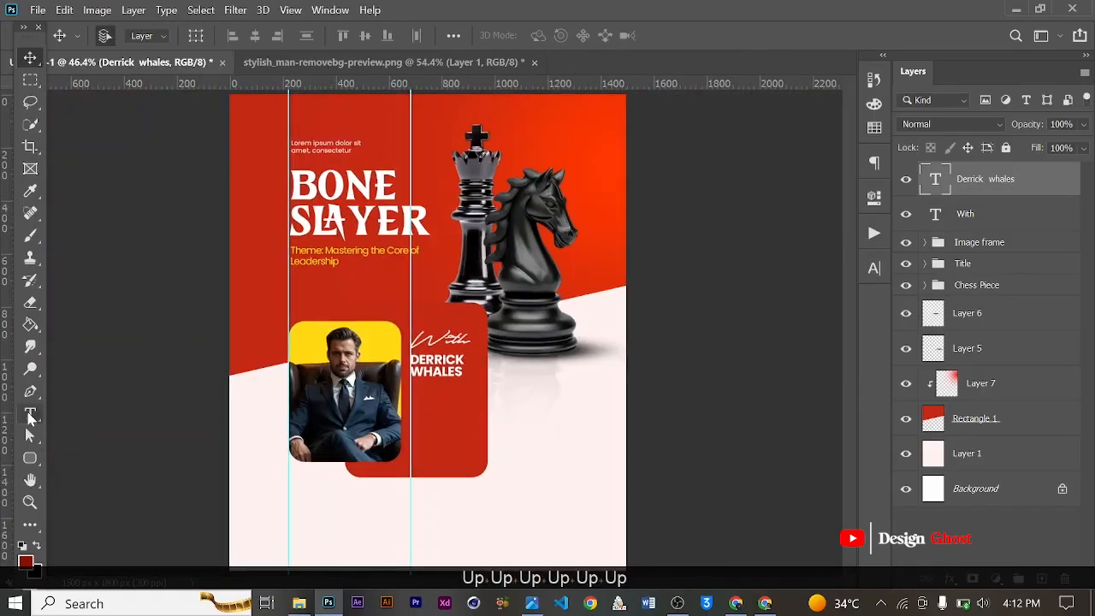
{"action": "left_click", "coordinate": [30, 416]}
- Draw a lorem ipsum paragraph box below the speaker's name
{"action": "scroll", "coordinate": [290, 382], "scroll_direction": "up", "scroll_amount": 8}
{"action": "left_click_drag", "start_coordinate": [411, 346], "coordinate": [255, 208]}
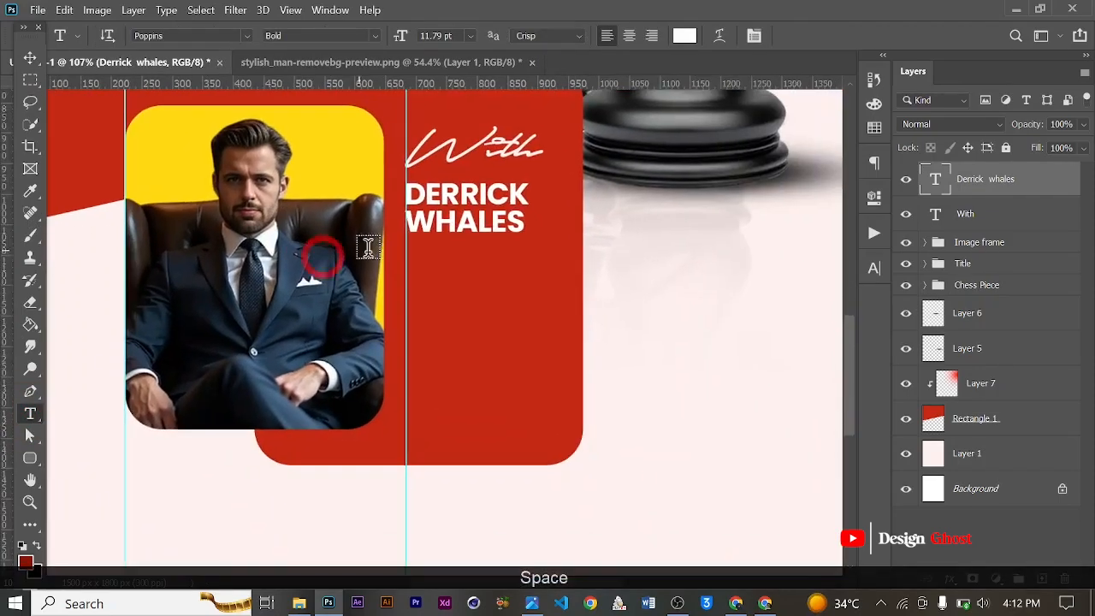
{"action": "scroll", "coordinate": [377, 248], "scroll_direction": "up", "scroll_amount": 3}
{"action": "left_click_drag", "start_coordinate": [420, 239], "coordinate": [621, 488]}
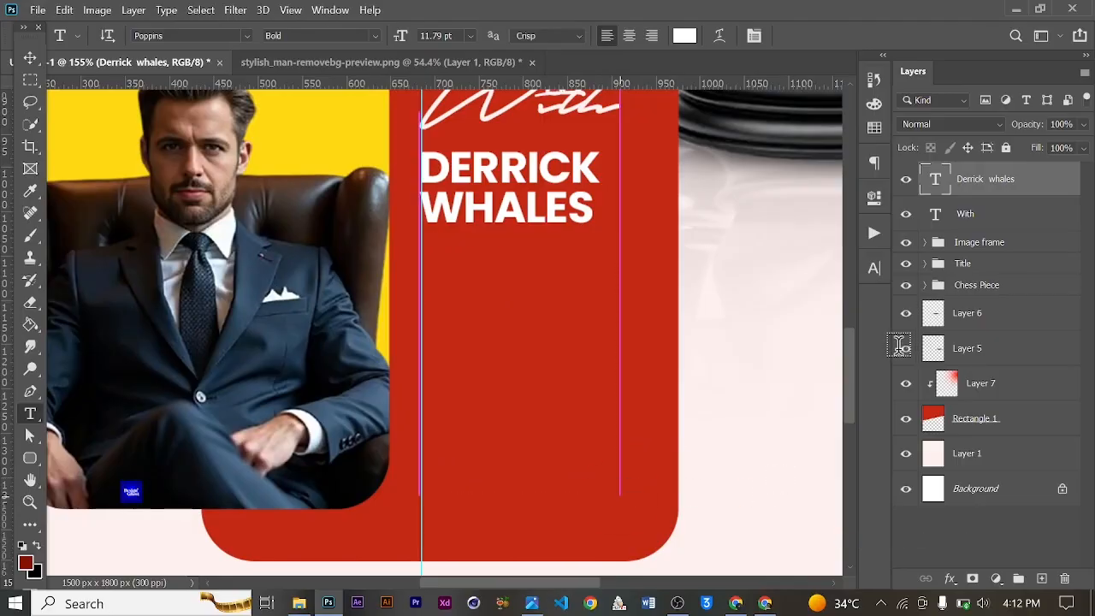
{"action": "left_click", "coordinate": [30, 60]}
- Style the paragraph as Poppins Regular 4 pt with All Caps off and 5 pt leading
{"action": "left_click", "coordinate": [874, 268]}
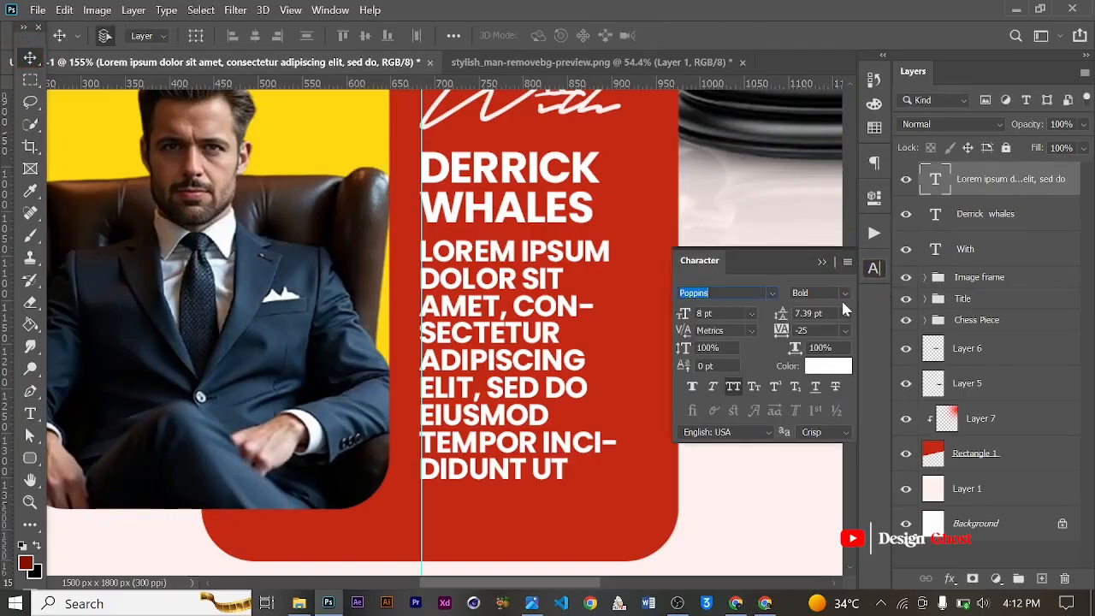
{"action": "left_click", "coordinate": [841, 293]}
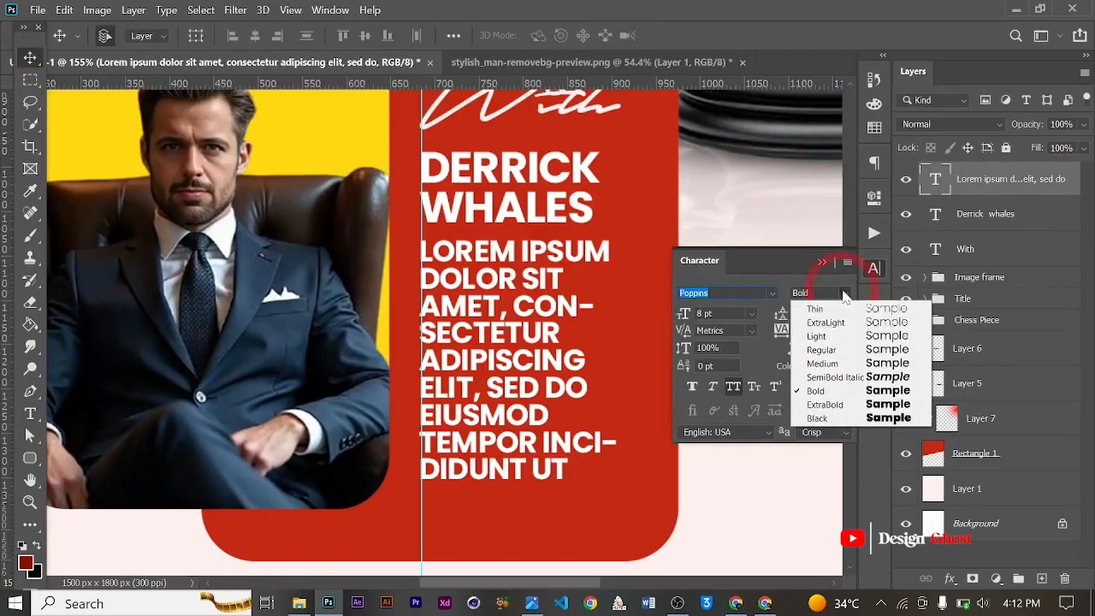
{"action": "left_click", "coordinate": [822, 349]}
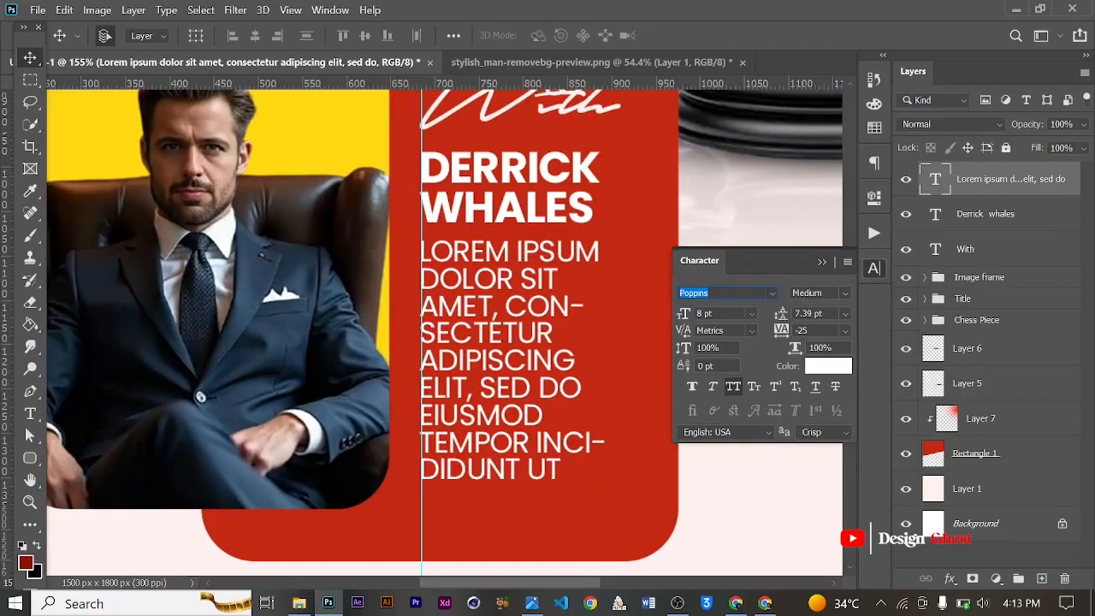
{"action": "type", "text": "6"}
{"action": "key", "text": "Return"}
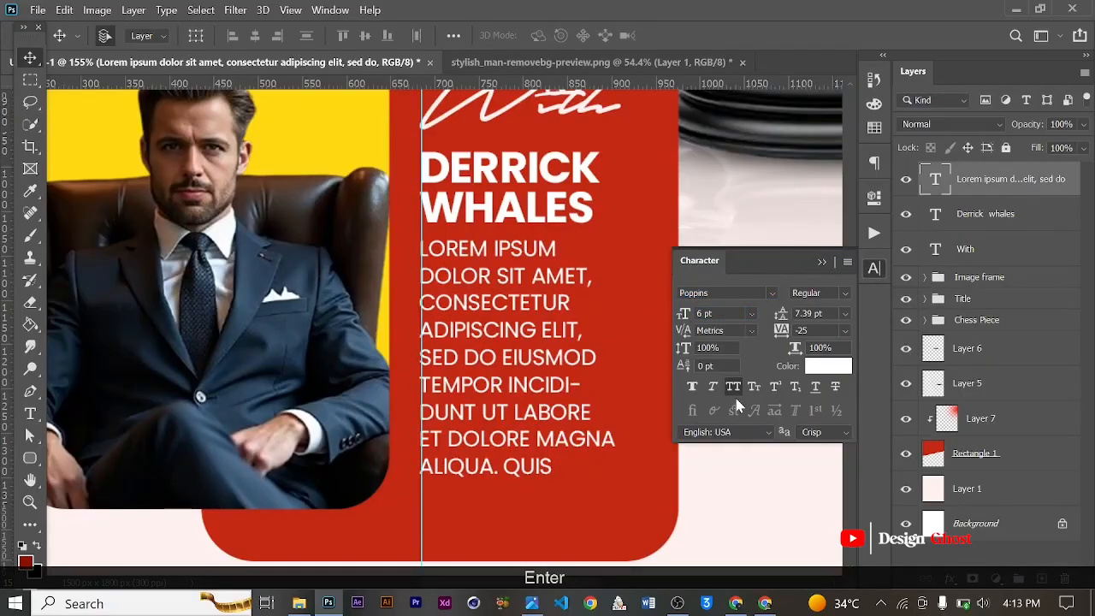
{"action": "left_click", "coordinate": [734, 386]}
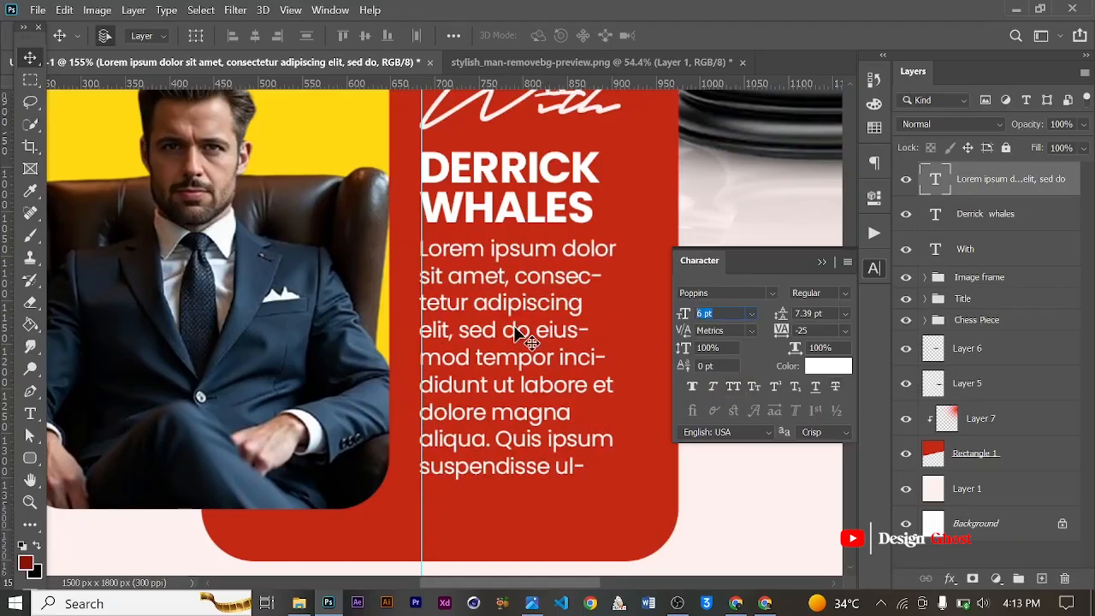
{"action": "type", "text": "4"}
{"action": "key", "text": "Return"}
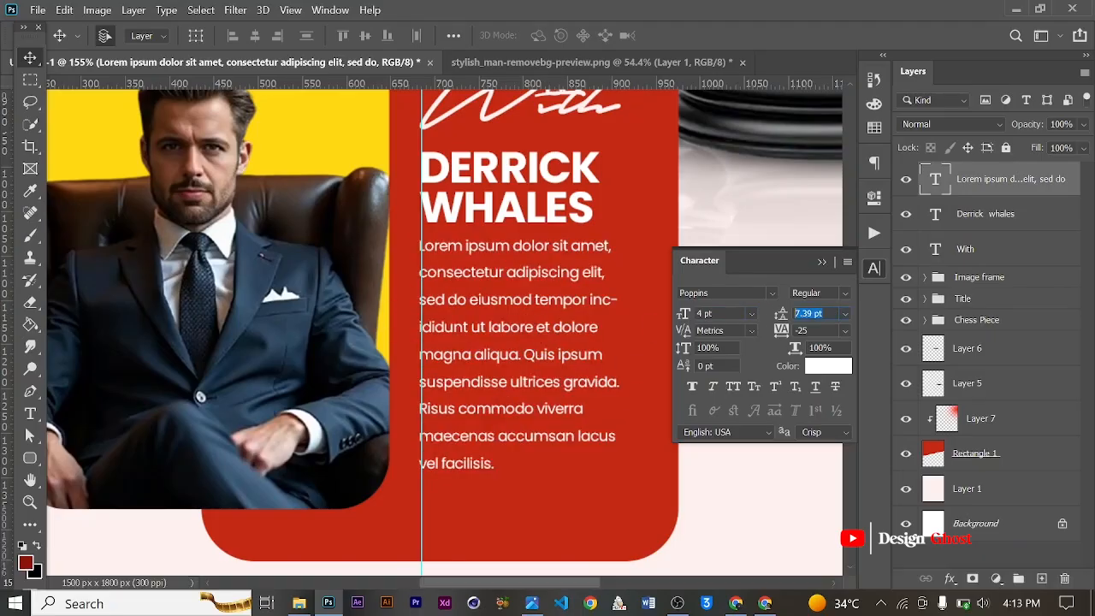
{"action": "type", "text": "5"}
{"action": "key", "text": "Return"}
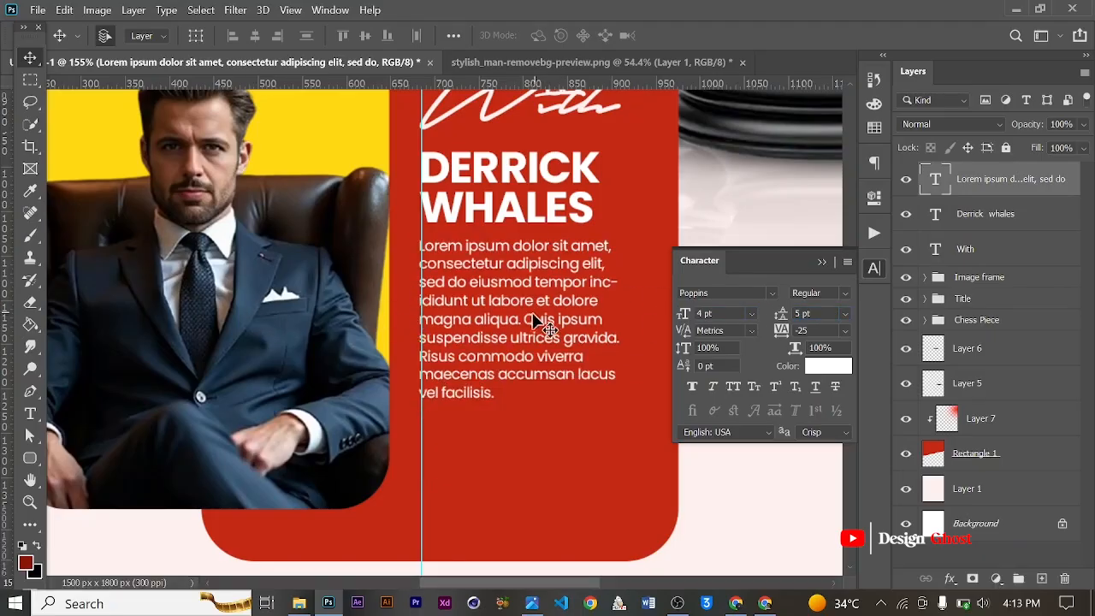
- Start the 'Quis ipsum' sentence on a new paragraph, separated from the first by a blank line
{"action": "key", "text": "t"}
{"action": "left_click_drag", "start_coordinate": [523, 319], "coordinate": [533, 320]}
{"action": "key", "text": "Return"}
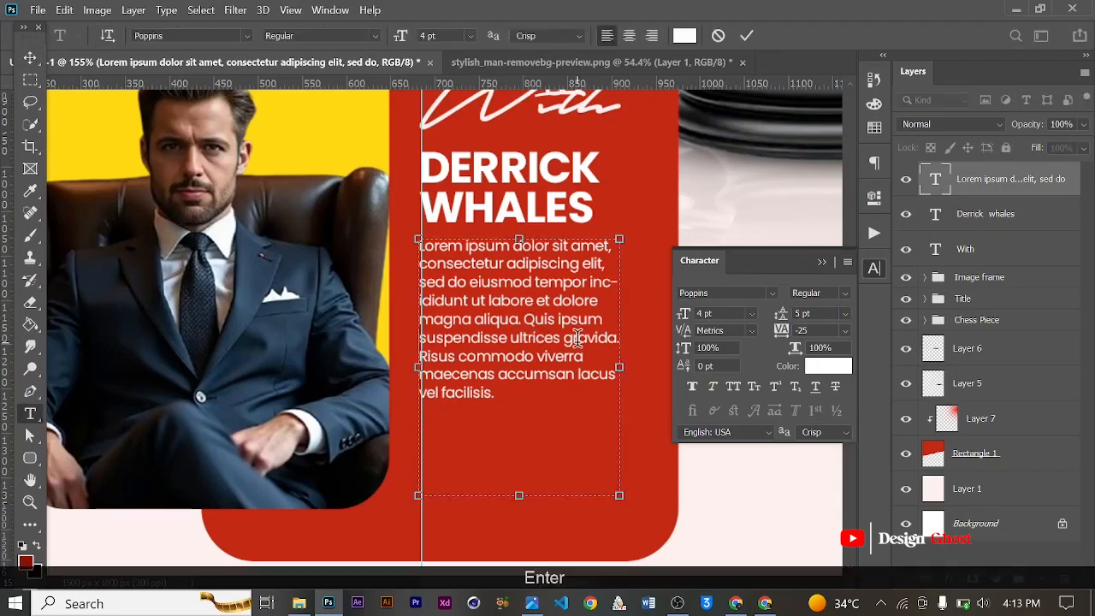
{"action": "key", "text": "ctrl+z"}
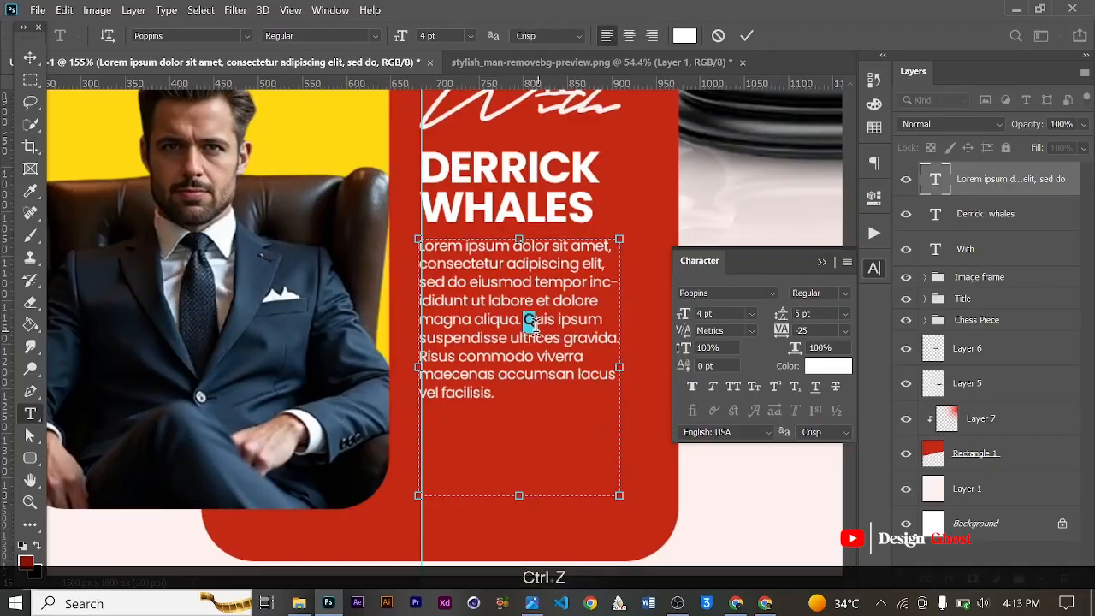
{"action": "key", "text": "Return"}
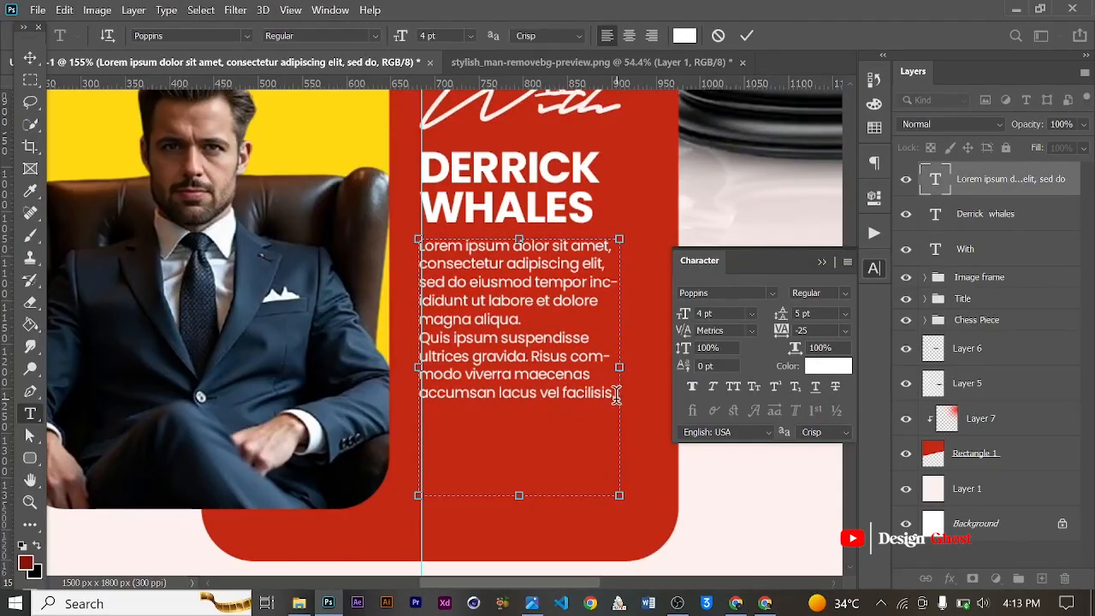
{"action": "key", "text": "Return"}
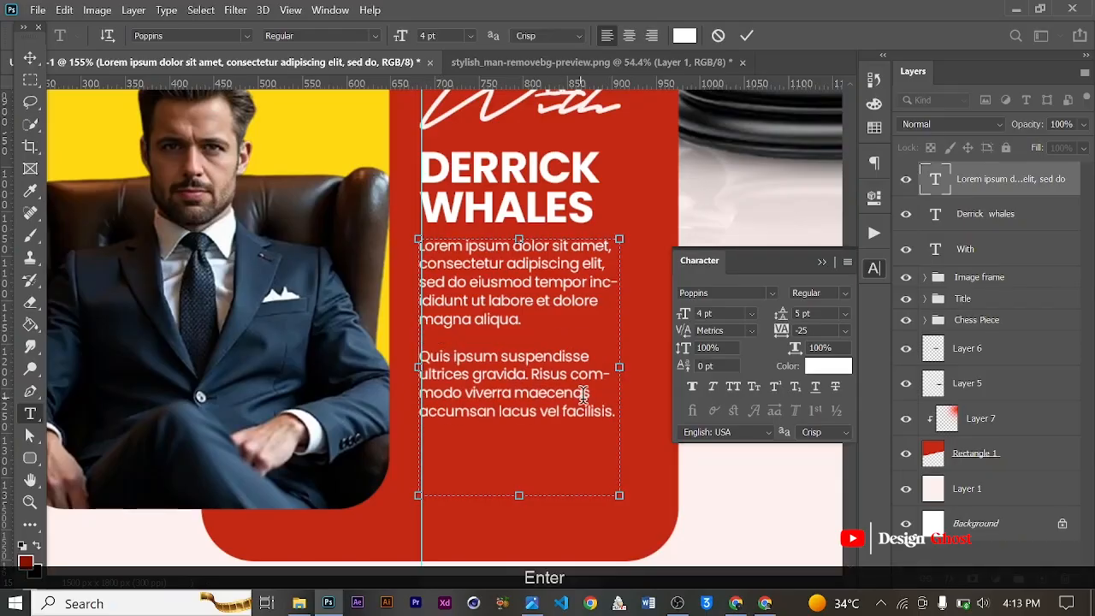
- Paste a second copy of the Quis ipsum paragraph after 'facilisis.' and commit the text
{"action": "left_click_drag", "start_coordinate": [616, 412], "coordinate": [390, 363]}
{"action": "key", "text": "ctrl+c"}
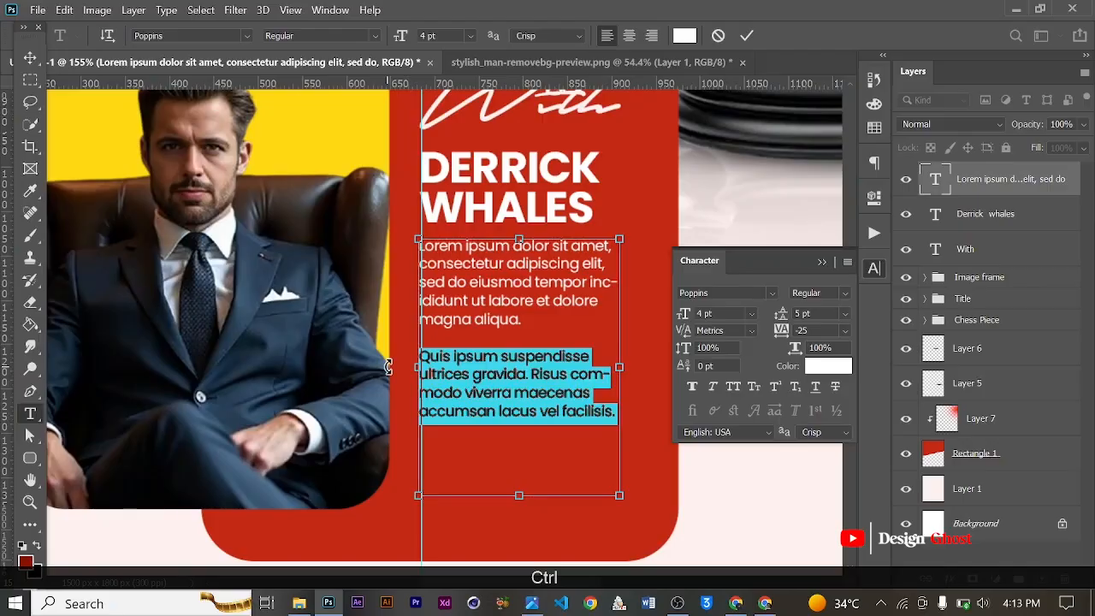
{"action": "left_click", "coordinate": [634, 419]}
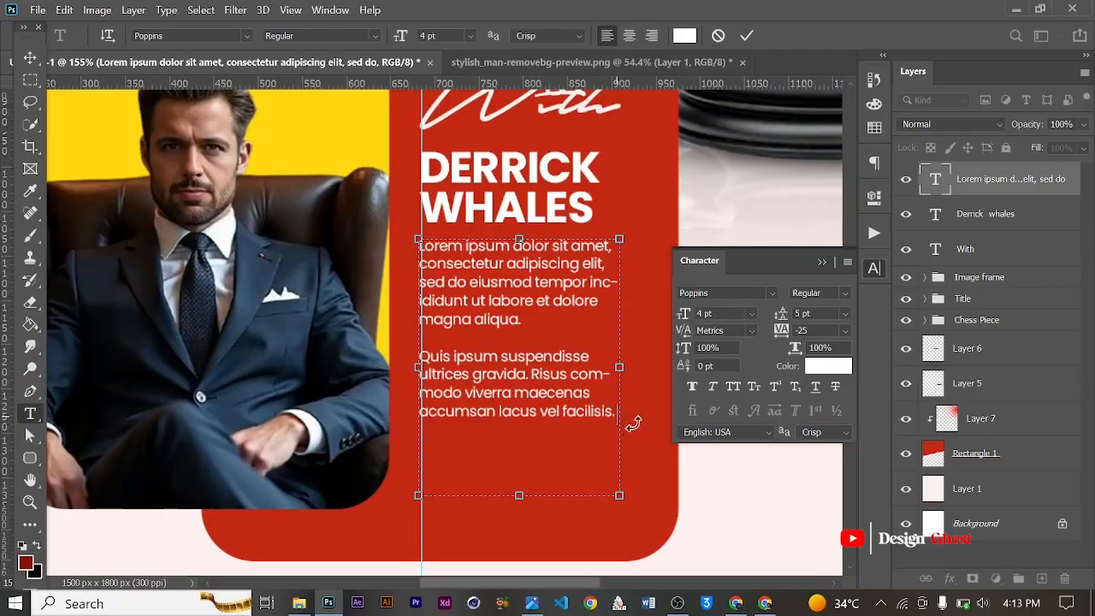
{"action": "key", "text": "ctrl+v"}
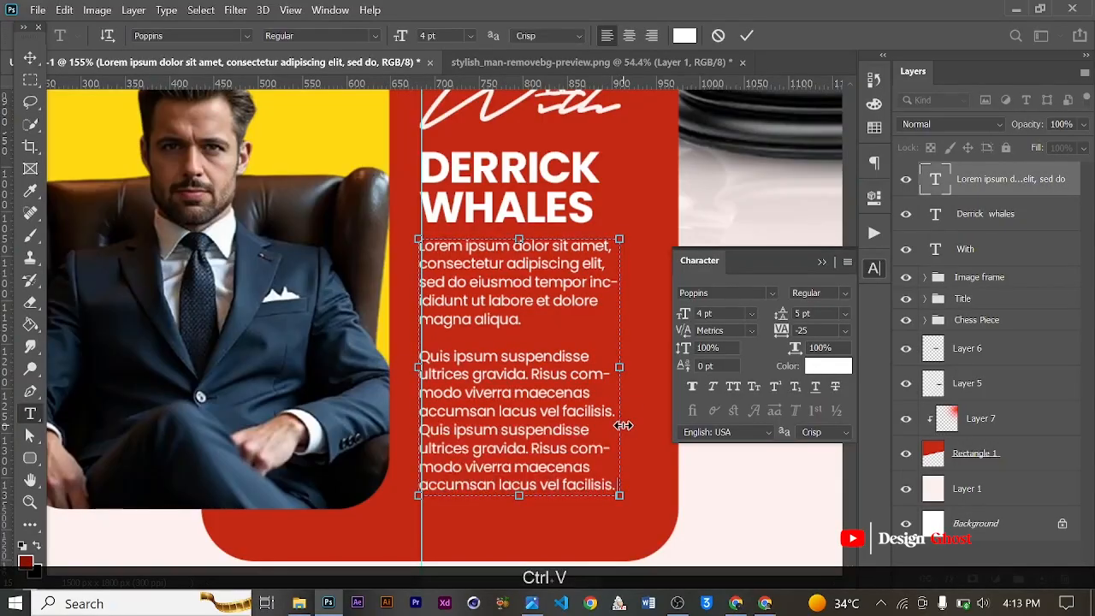
{"action": "left_click", "coordinate": [746, 37]}
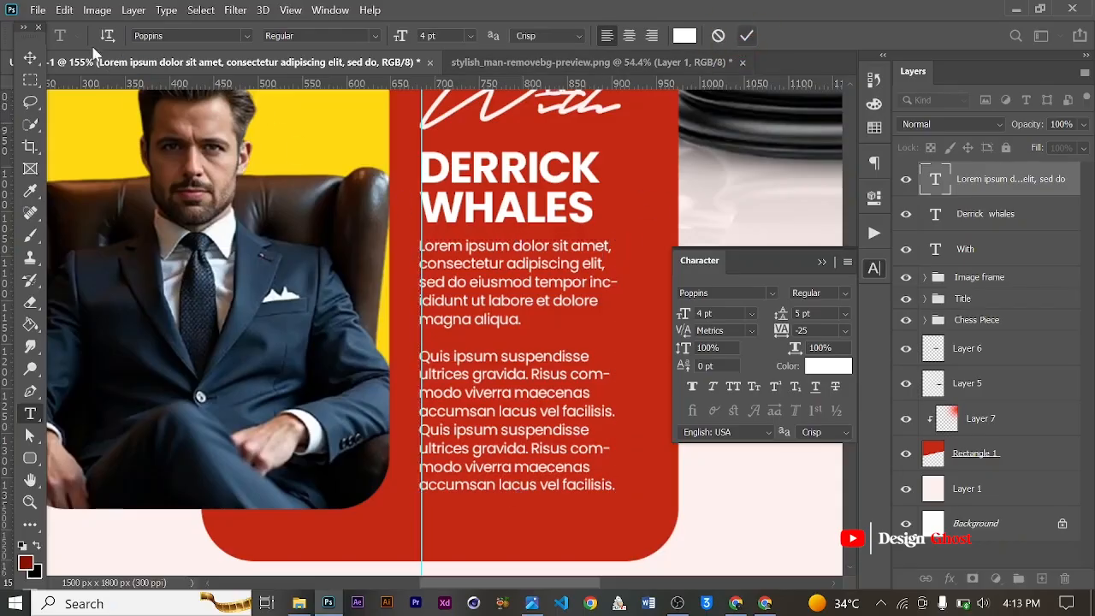
{"action": "left_click", "coordinate": [30, 58]}
{"action": "scroll", "coordinate": [450, 326], "scroll_direction": "down", "scroll_amount": 5}
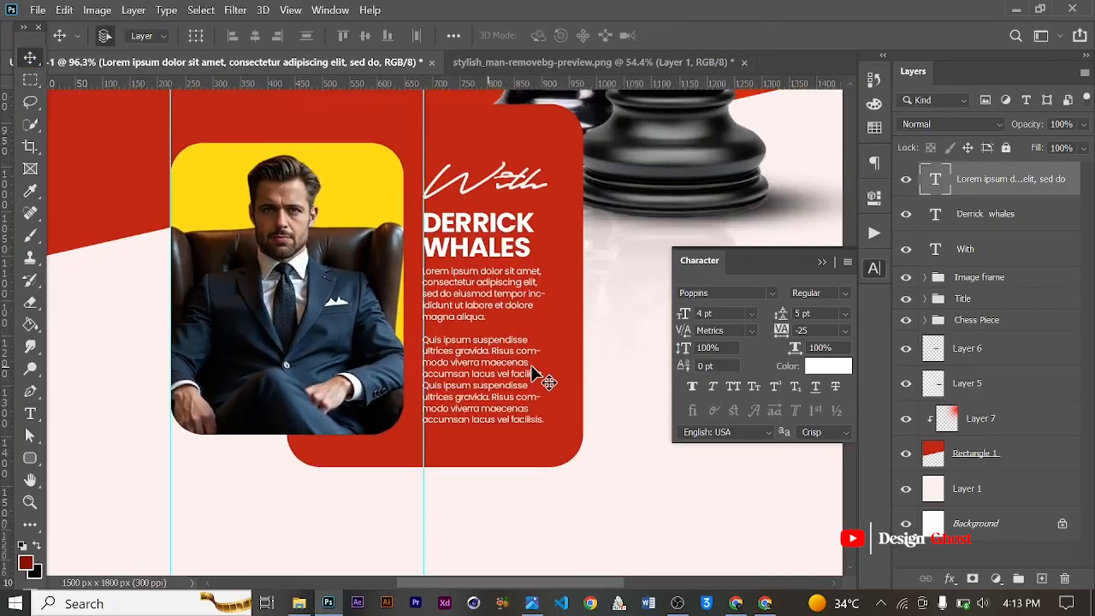
- Justify the lorem ipsum text block with the last line aligned left
{"action": "scroll", "coordinate": [532, 368], "scroll_direction": "up", "scroll_amount": 3}
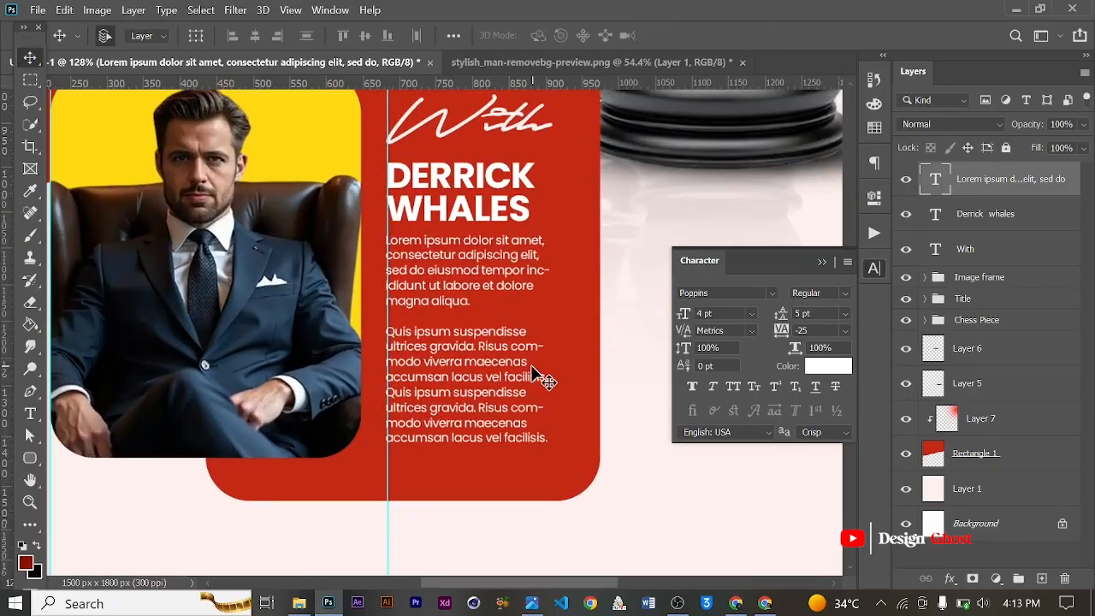
{"action": "left_click", "coordinate": [875, 165]}
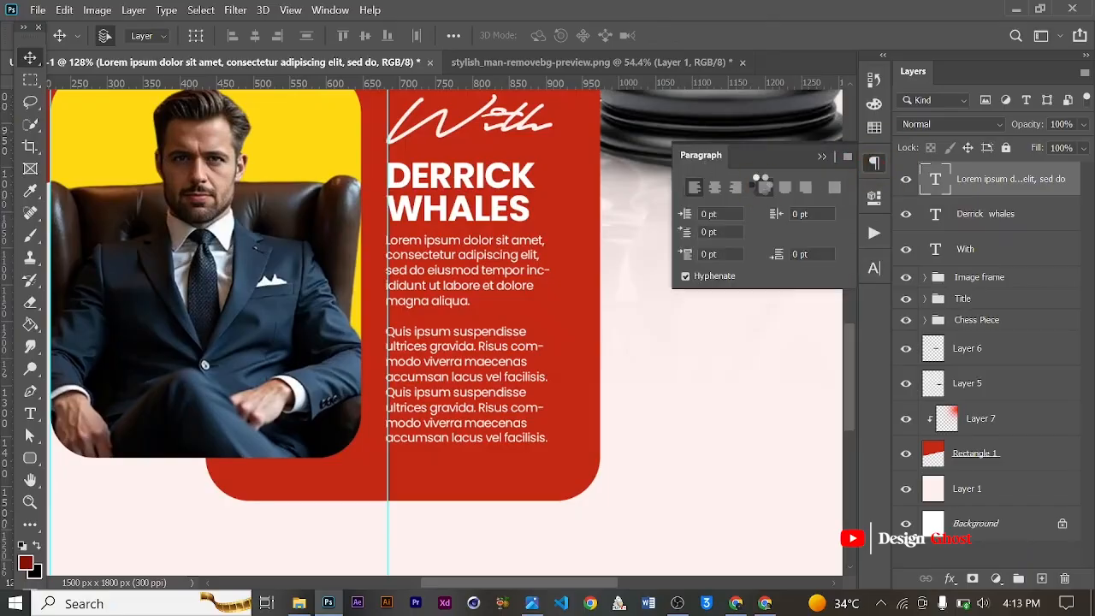
{"action": "left_click", "coordinate": [763, 187]}
{"action": "scroll", "coordinate": [551, 304], "scroll_direction": "down", "scroll_amount": 3}
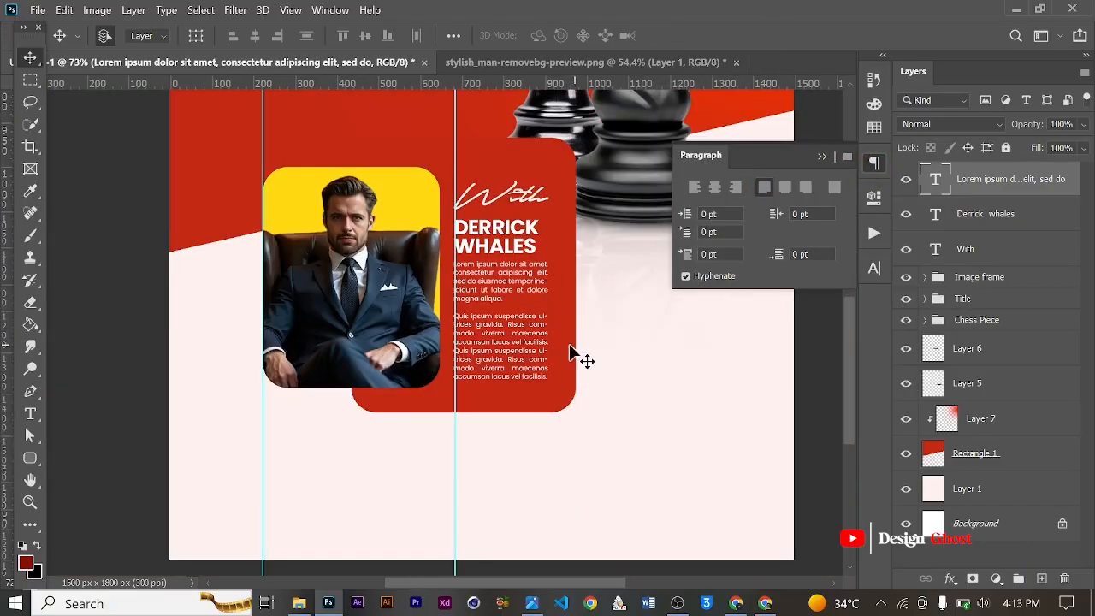
{"action": "scroll", "coordinate": [552, 355], "scroll_direction": "up", "scroll_amount": 2}
{"action": "left_click", "coordinate": [822, 157]}
{"action": "scroll", "coordinate": [432, 293], "scroll_direction": "down", "scroll_amount": 1}
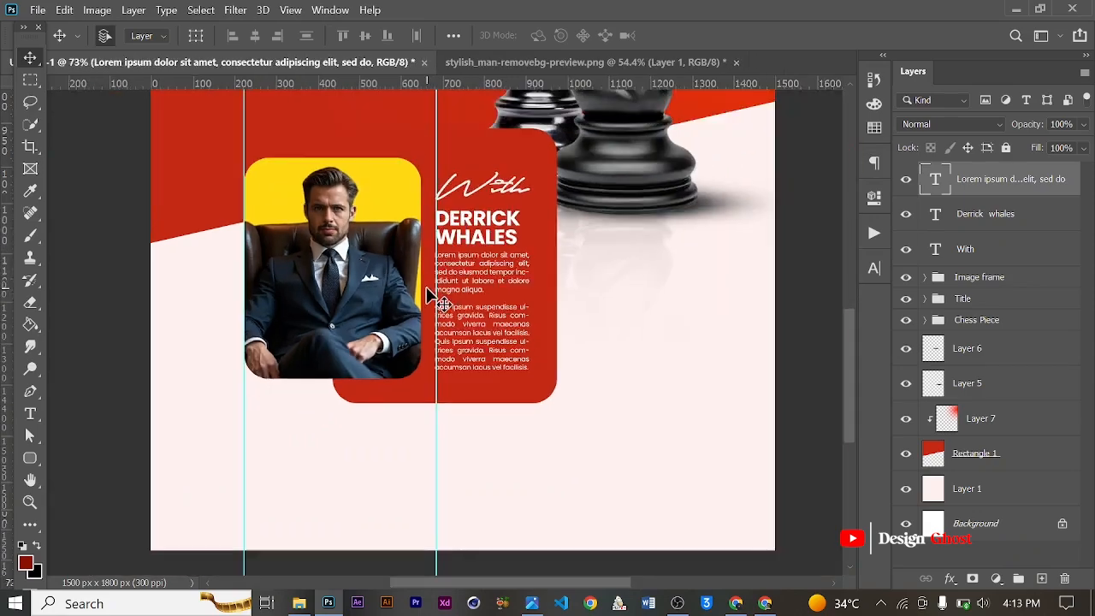
{"action": "scroll", "coordinate": [432, 293], "scroll_direction": "up", "scroll_amount": 2}
- Fit the poster in view and select the red card's Rounded Rectangle 1 layer
{"action": "key", "text": "ctrl+0"}
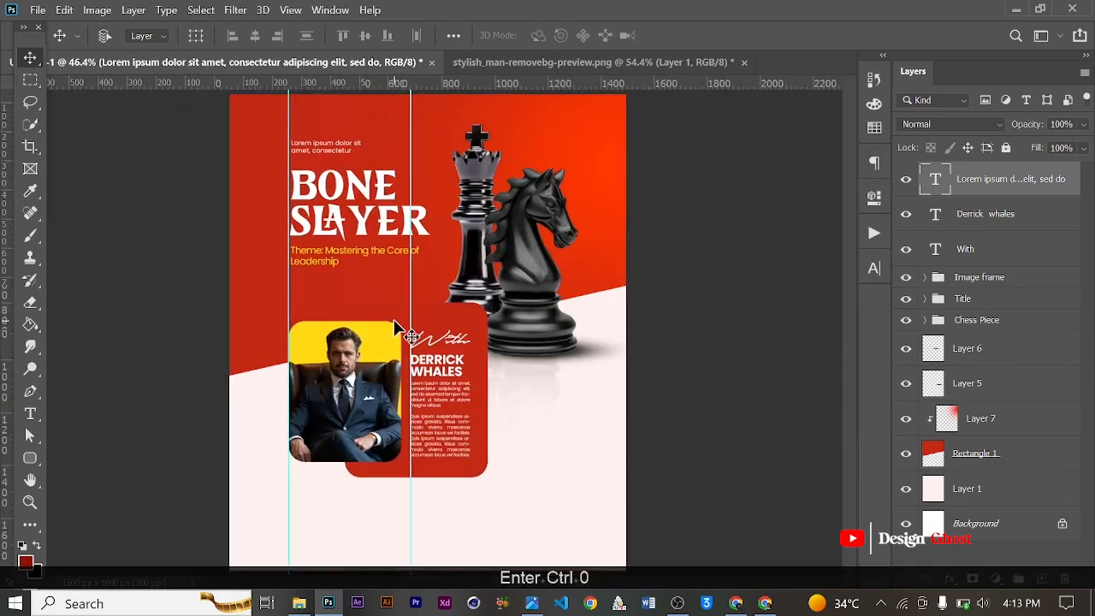
{"action": "scroll", "coordinate": [395, 334], "scroll_direction": "up", "scroll_amount": 3}
{"action": "left_click_drag", "start_coordinate": [499, 346], "coordinate": [498, 298]}
{"action": "scroll", "coordinate": [433, 315], "scroll_direction": "down", "scroll_amount": 3}
{"action": "key", "text": "Return"}
{"action": "key", "text": "ctrl+0"}
{"action": "scroll", "coordinate": [438, 366], "scroll_direction": "up", "scroll_amount": 4}
{"action": "scroll", "coordinate": [419, 385], "scroll_direction": "up", "scroll_amount": 2}
{"action": "key", "text": "Return"}
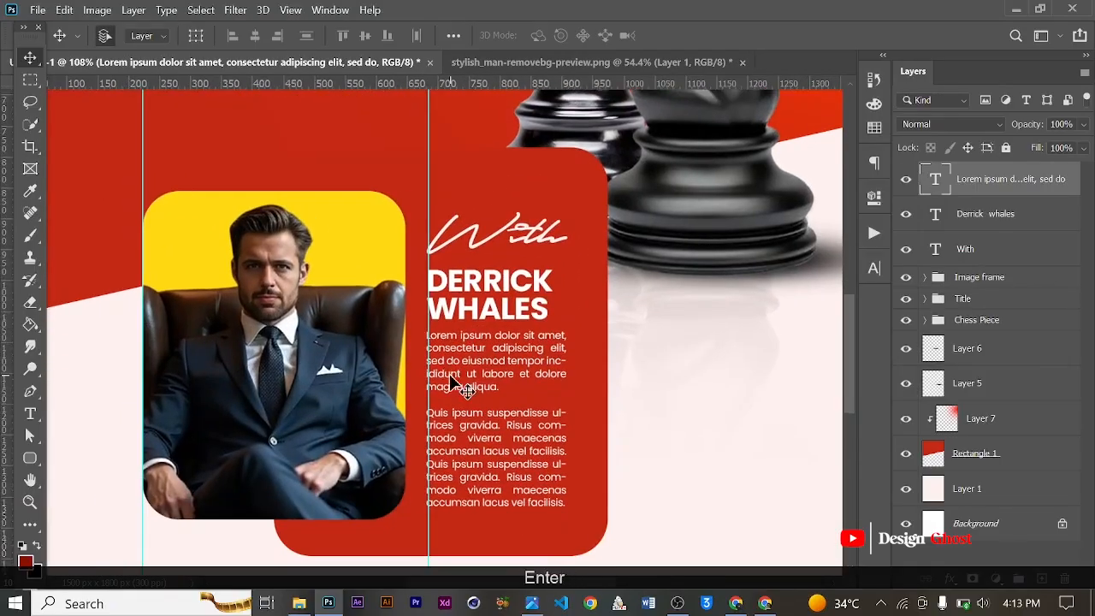
{"action": "key", "text": "ctrl+0"}
{"action": "scroll", "coordinate": [396, 351], "scroll_direction": "up", "scroll_amount": 5}
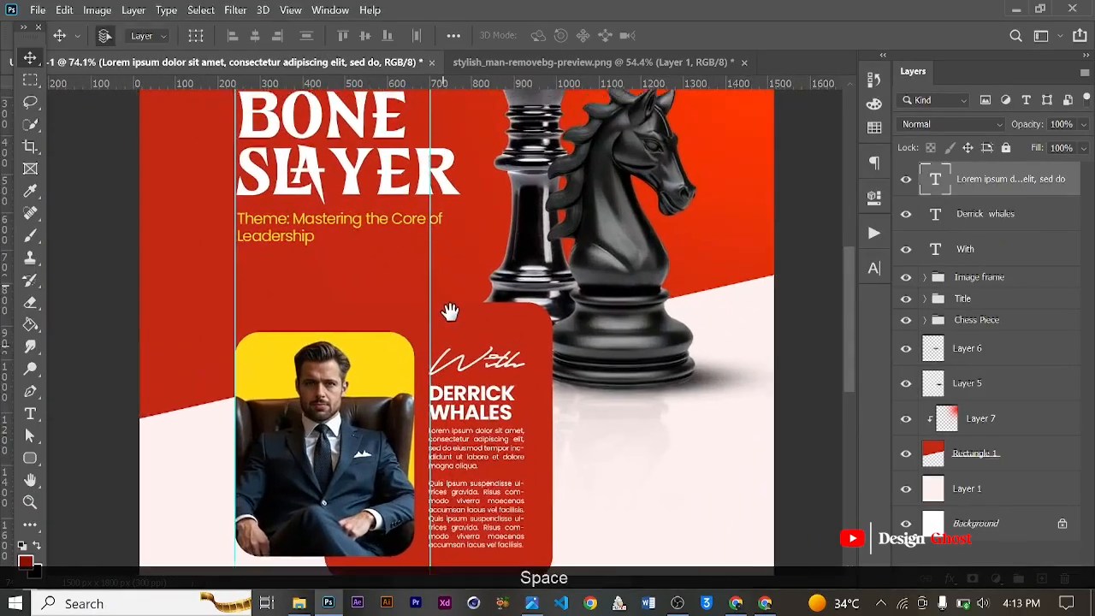
{"action": "key", "text": "ctrl+0"}
{"action": "scroll", "coordinate": [527, 376], "scroll_direction": "up", "scroll_amount": 5}
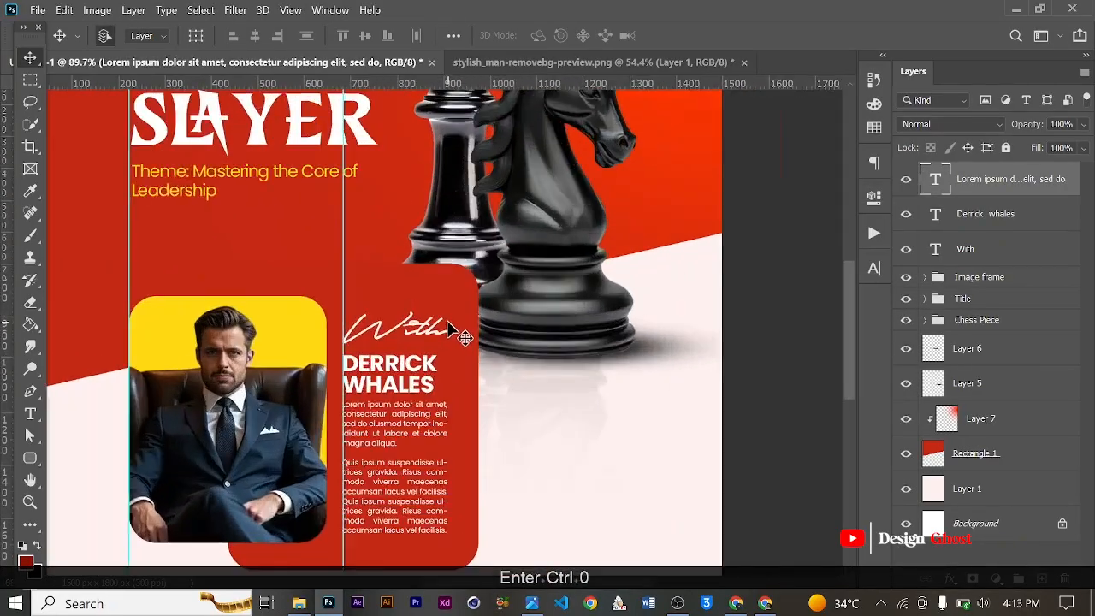
{"action": "left_click", "coordinate": [524, 332], "text": "ctrl"}
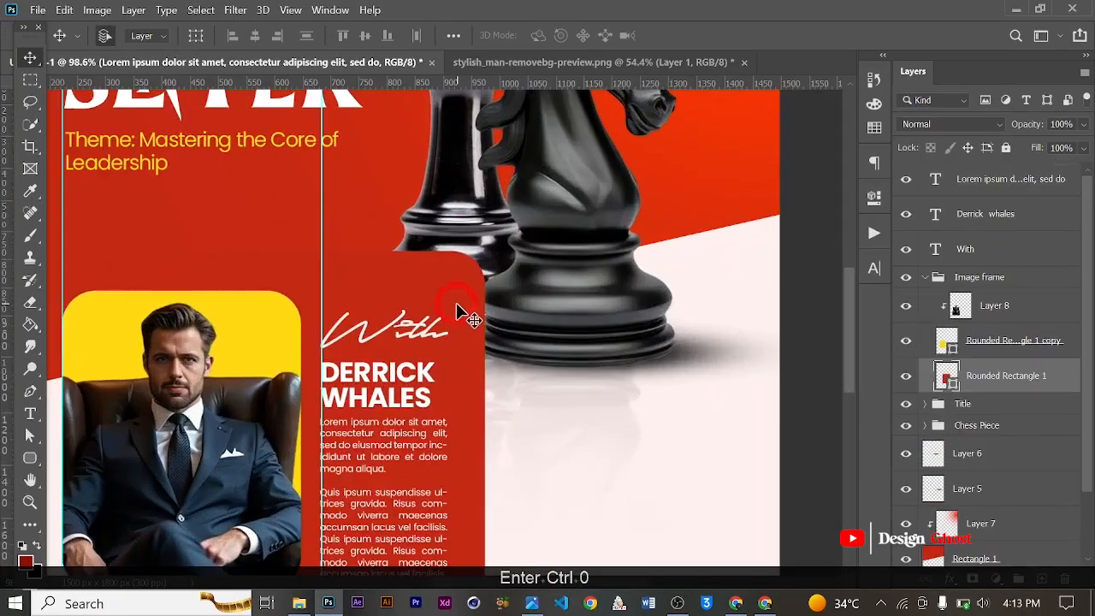
- Set the foreground colour to salmon #ff7e6c
{"action": "left_click", "coordinate": [26, 565]}
{"action": "mouse_move", "coordinate": [775, 279]}
{"action": "left_mouse_down"}
{"action": "mouse_move", "coordinate": [711, 193]}
{"action": "mouse_move", "coordinate": [723, 197]}
{"action": "left_mouse_up"}
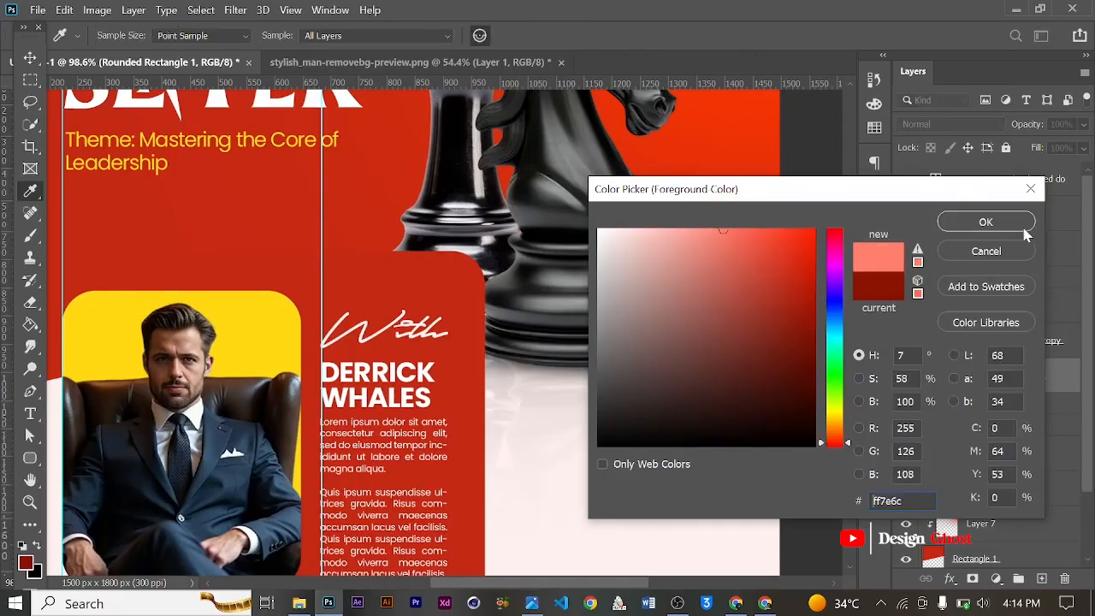
{"action": "left_click", "coordinate": [989, 222]}
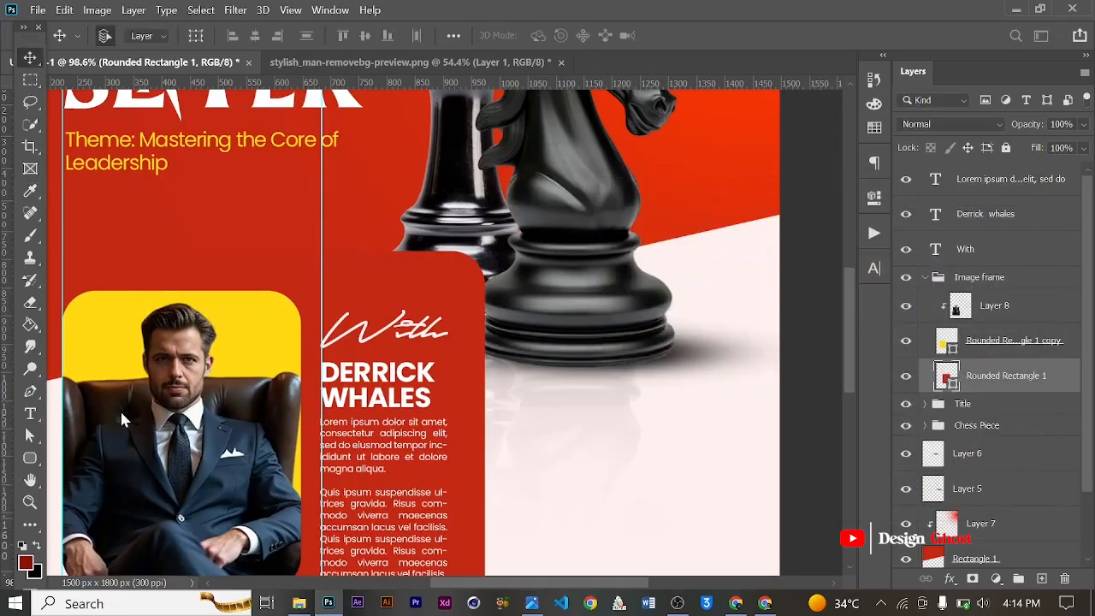
- Add a new layer clipped to the red card and draw a 362 x 362 px circle with the Ellipse Tool
{"action": "left_click", "coordinate": [29, 461]}
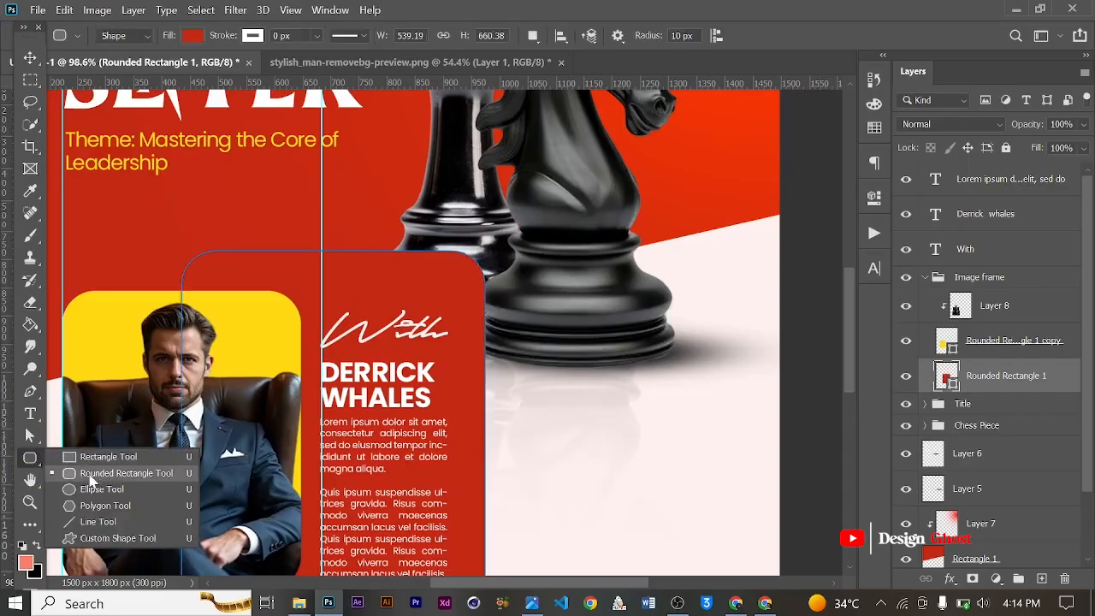
{"action": "left_click", "coordinate": [90, 489]}
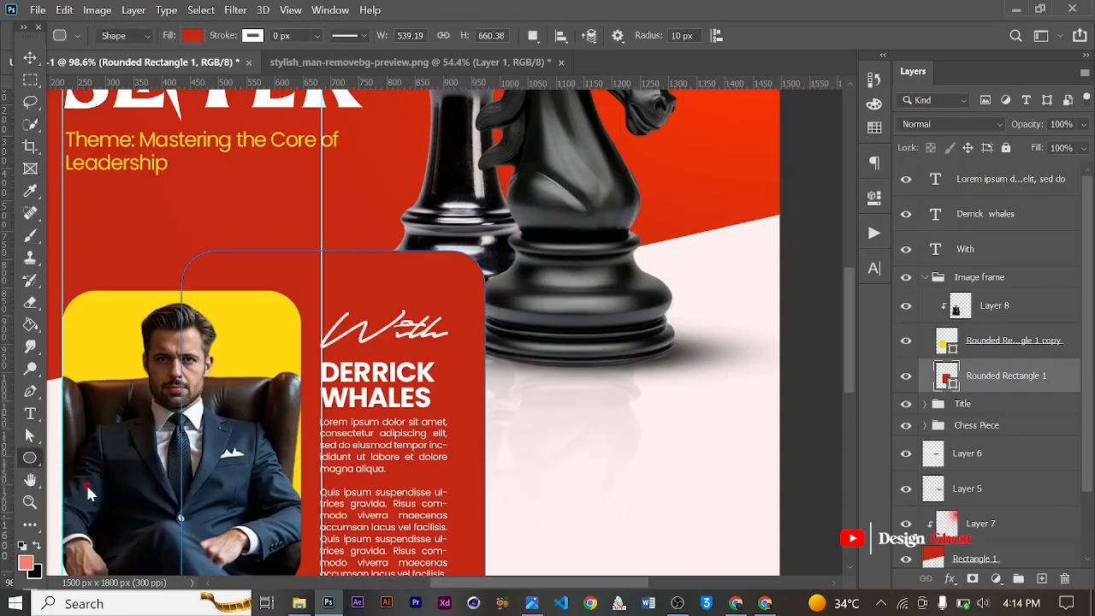
{"action": "left_click", "coordinate": [1042, 579]}
{"action": "right_click", "coordinate": [993, 389]}
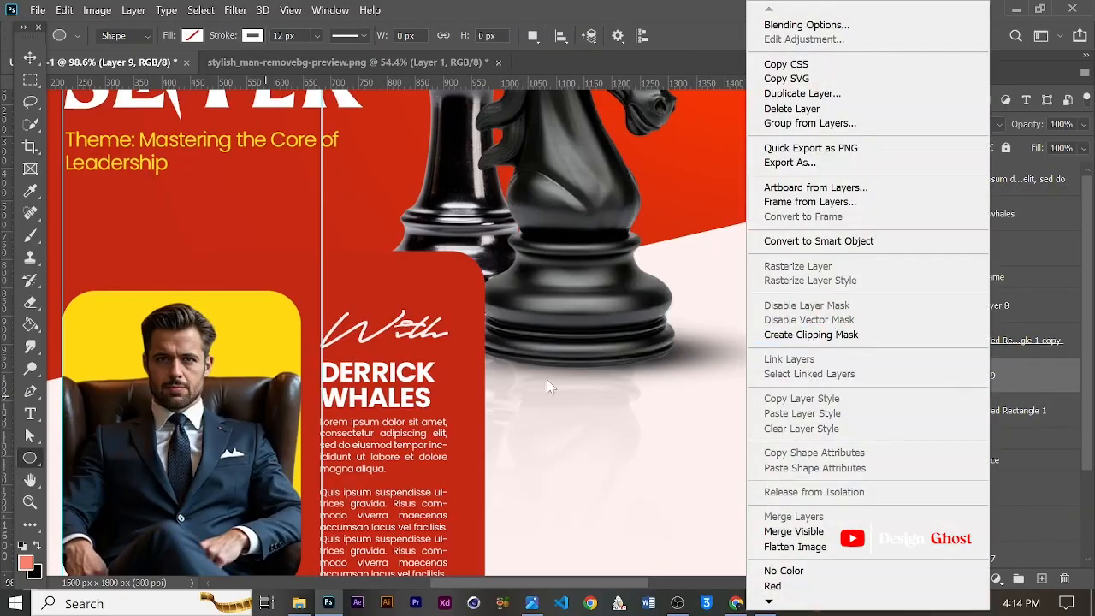
{"action": "left_click", "coordinate": [890, 335]}
{"action": "left_click_drag", "start_coordinate": [325, 281], "coordinate": [616, 485]}
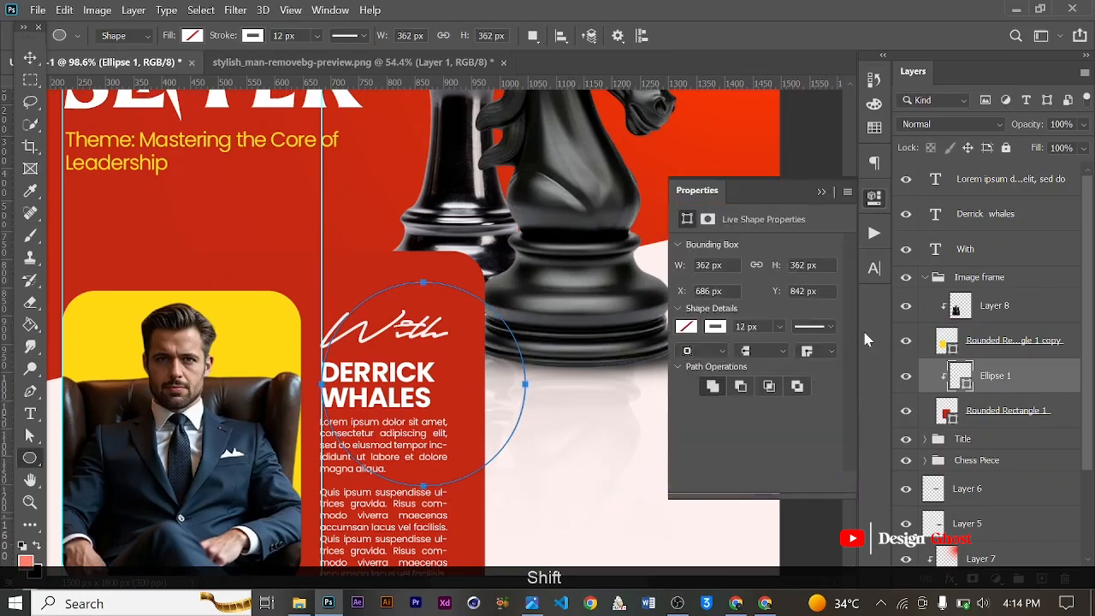
- Fill the circle with salmon and set its stroke to 0 px
{"action": "left_click", "coordinate": [690, 328]}
{"action": "left_click", "coordinate": [690, 386]}
{"action": "left_click", "coordinate": [759, 297]}
{"action": "left_click", "coordinate": [781, 327]}
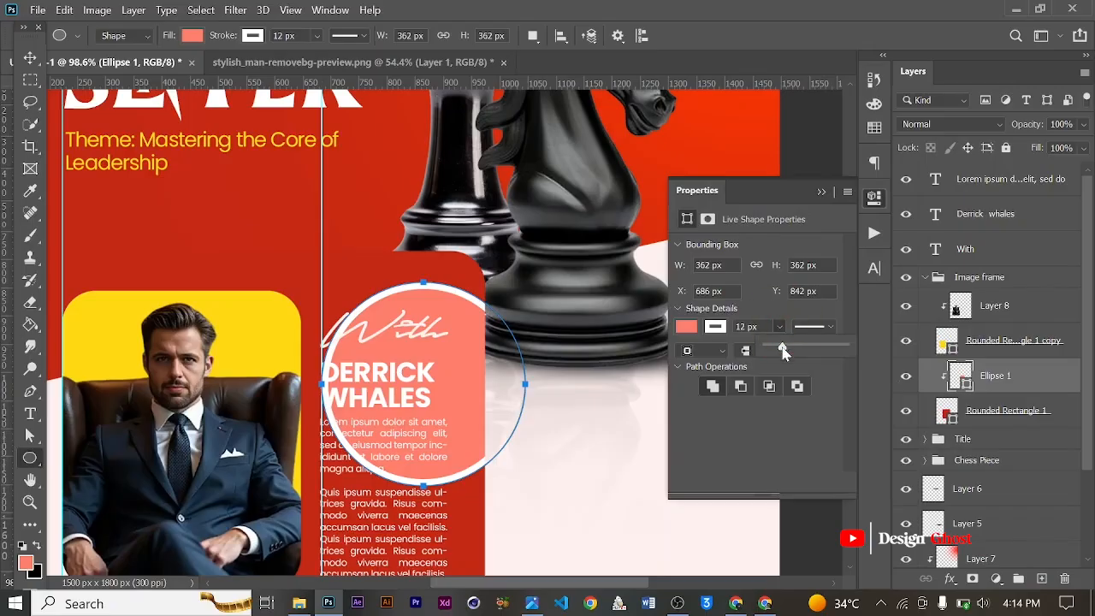
{"action": "left_click", "coordinate": [30, 57]}
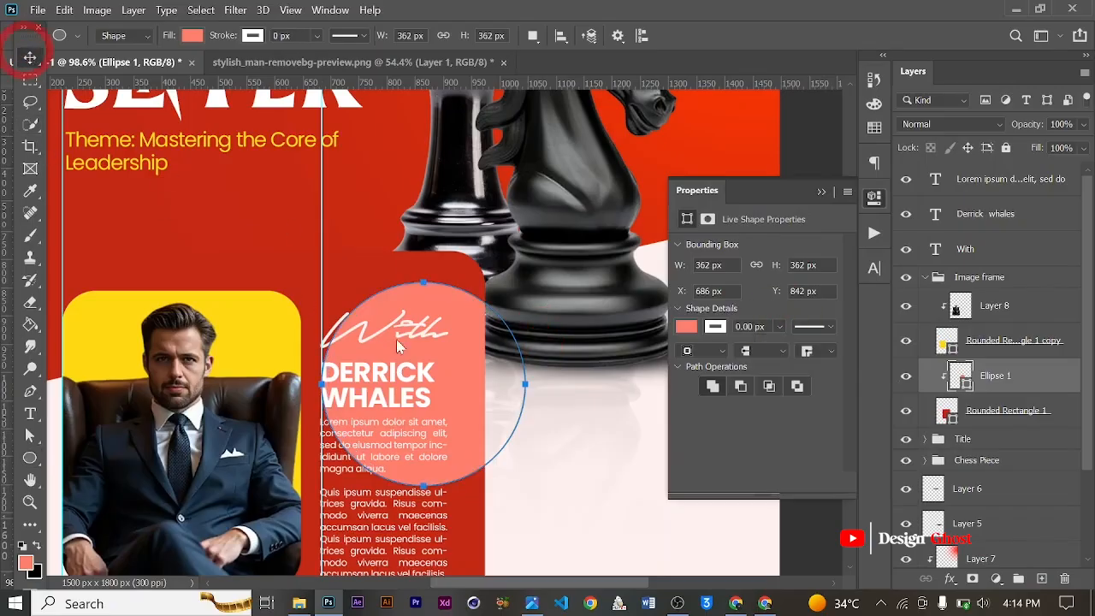
{"action": "scroll", "coordinate": [470, 408], "scroll_direction": "down", "scroll_amount": 2}
{"action": "left_click", "coordinate": [430, 376]}
{"action": "left_click_drag", "start_coordinate": [430, 377], "coordinate": [440, 306]}
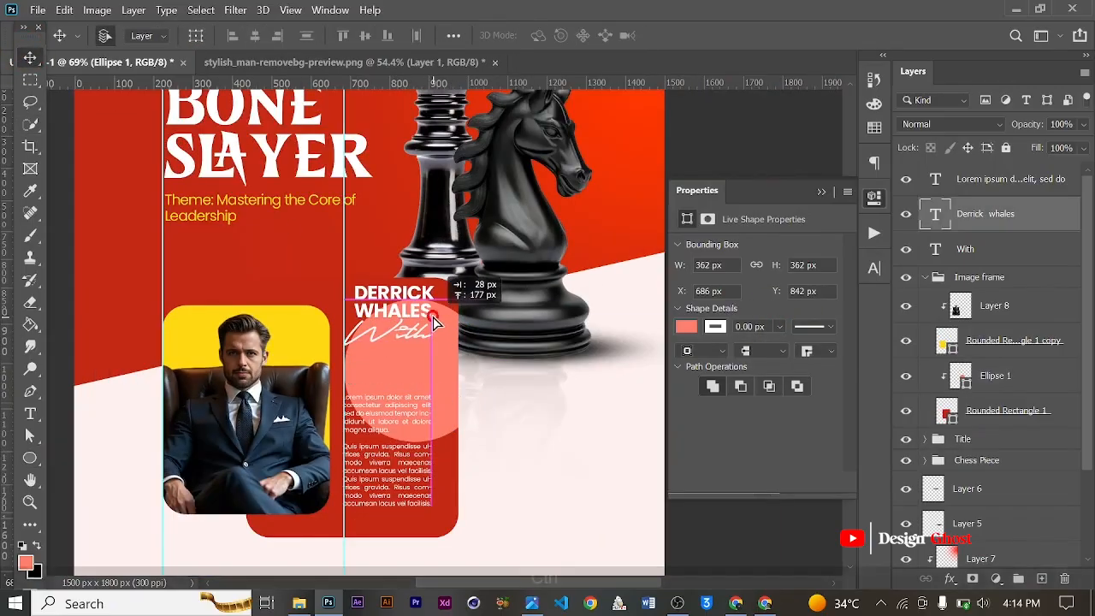
{"action": "key", "text": "ctrl+z"}
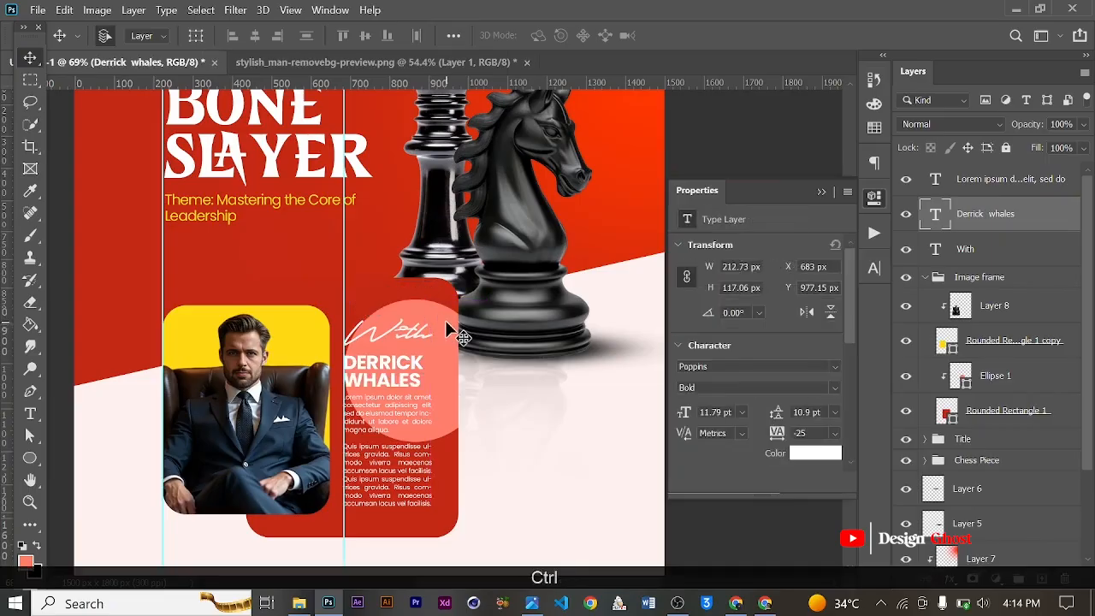
{"action": "key", "text": "z"}
{"action": "left_click", "coordinate": [441, 342]}
{"action": "left_click", "coordinate": [30, 58]}
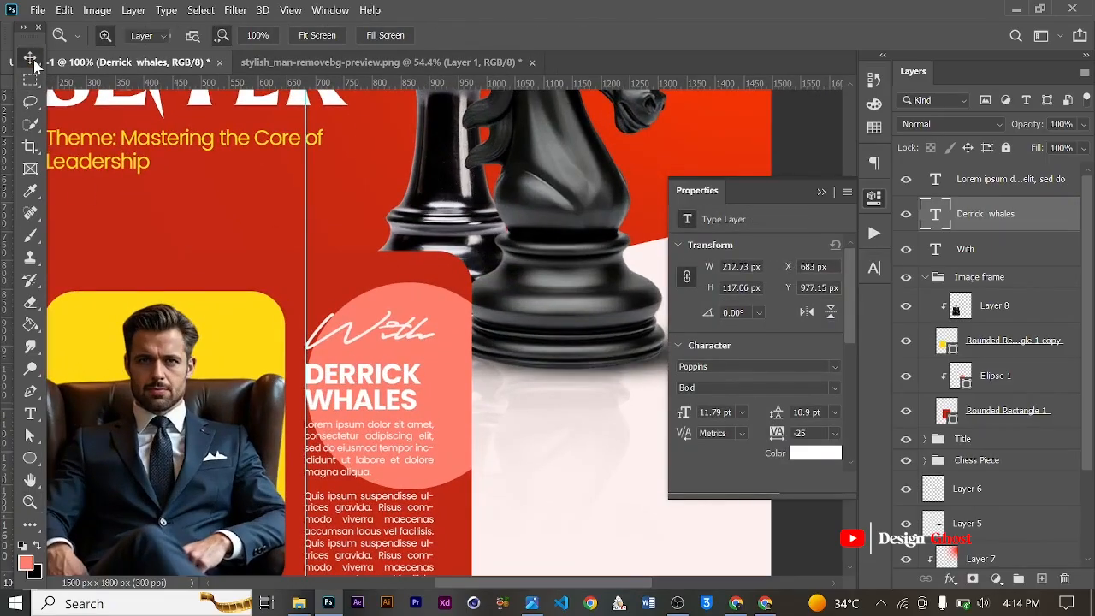
{"action": "scroll", "coordinate": [454, 351], "scroll_direction": "down", "scroll_amount": 2}
- Move the salmon circle to the card's top edge and warp it into a wave
{"action": "left_click_drag", "start_coordinate": [430, 365], "coordinate": [422, 254]}
{"action": "key", "text": "ctrl+t"}
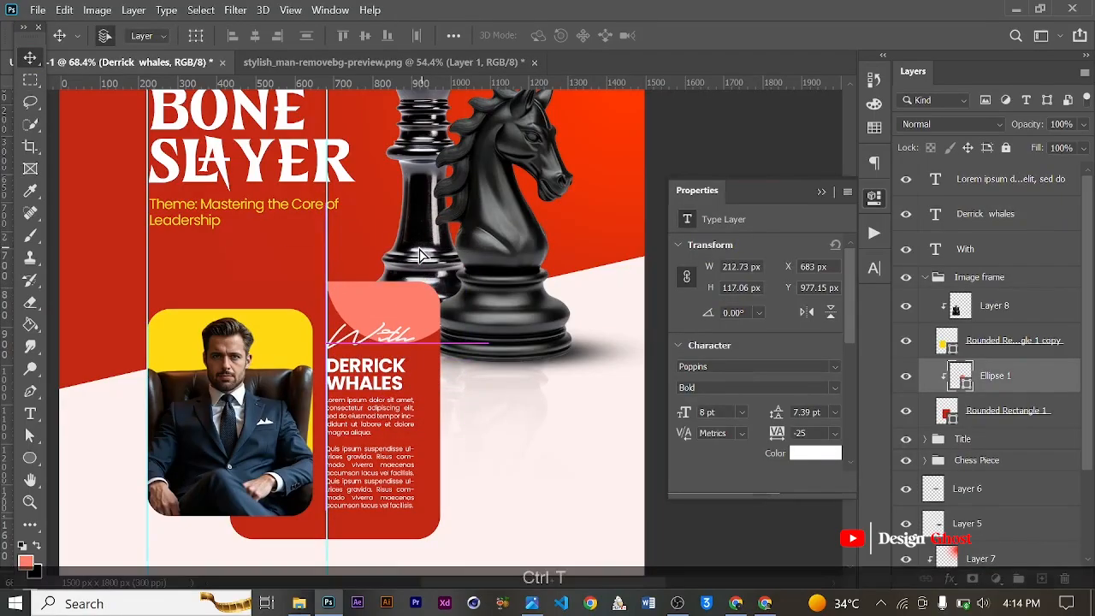
{"action": "scroll", "coordinate": [399, 254], "scroll_direction": "up", "scroll_amount": 2}
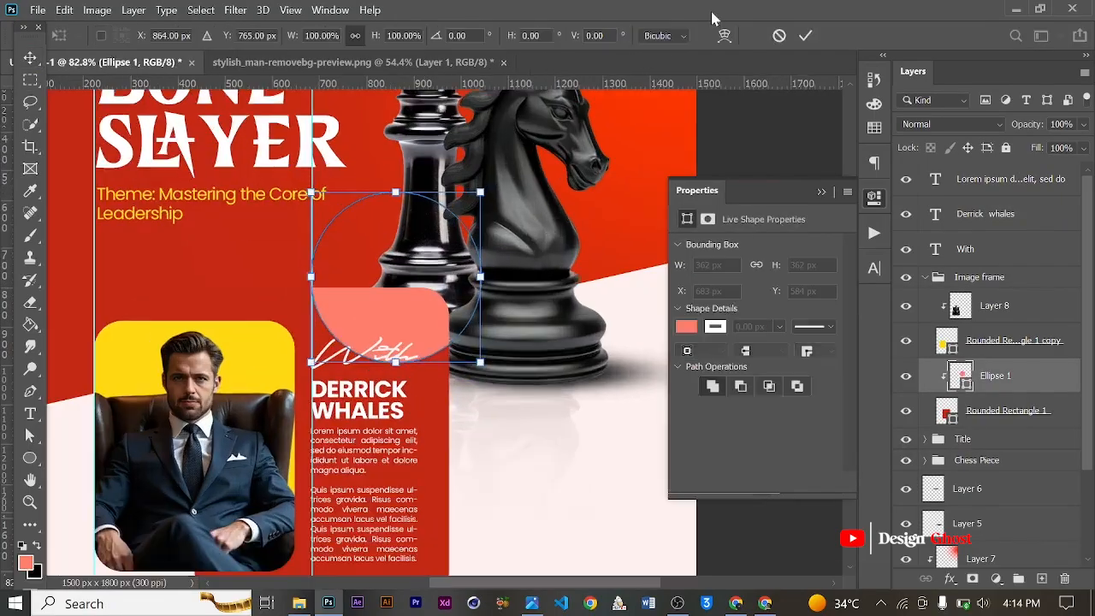
{"action": "left_click", "coordinate": [723, 35]}
{"action": "left_click_drag", "start_coordinate": [373, 293], "coordinate": [402, 201]}
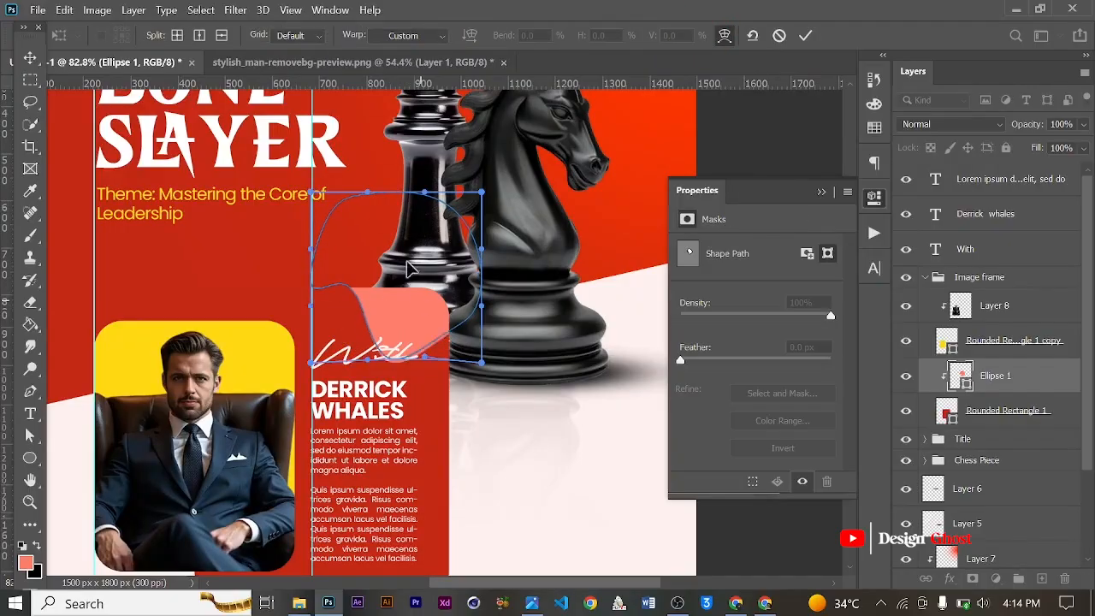
{"action": "left_click_drag", "start_coordinate": [412, 278], "coordinate": [397, 250]}
{"action": "left_click", "coordinate": [30, 60]}
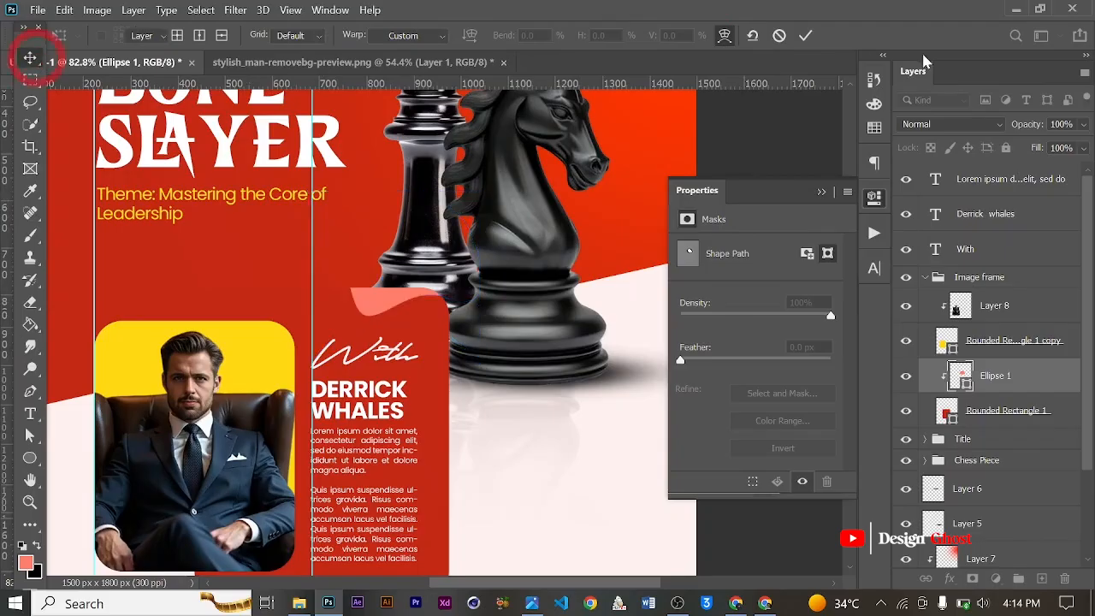
- Enlarge, tilt and reposition the wavy shape across the top of the card
{"action": "key", "text": "ctrl+t"}
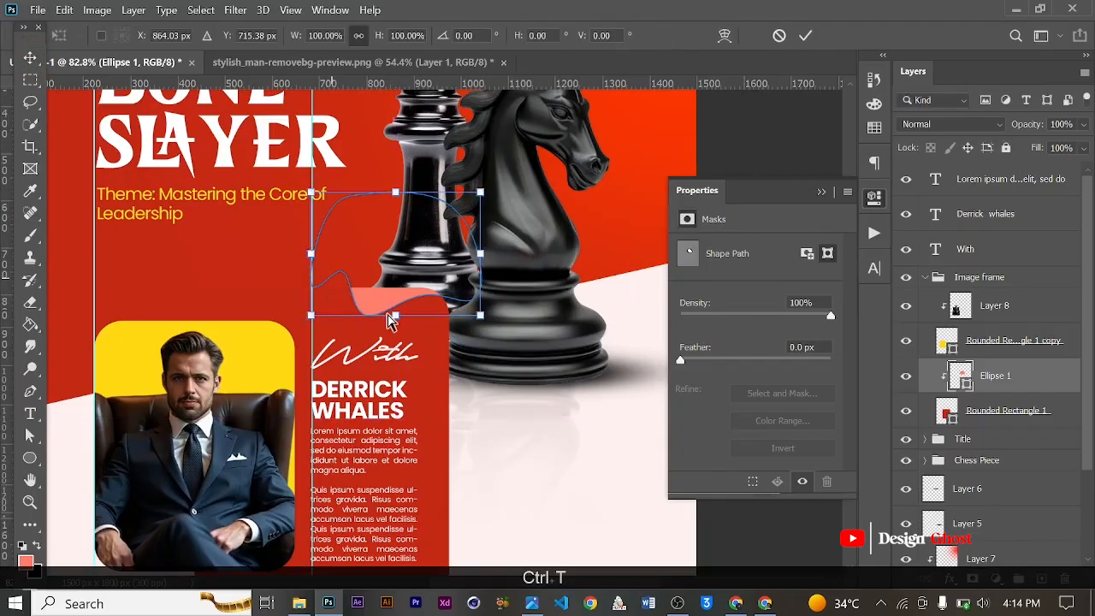
{"action": "scroll", "coordinate": [388, 316], "scroll_direction": "up", "scroll_amount": 3}
{"action": "left_click_drag", "start_coordinate": [446, 246], "coordinate": [486, 317]}
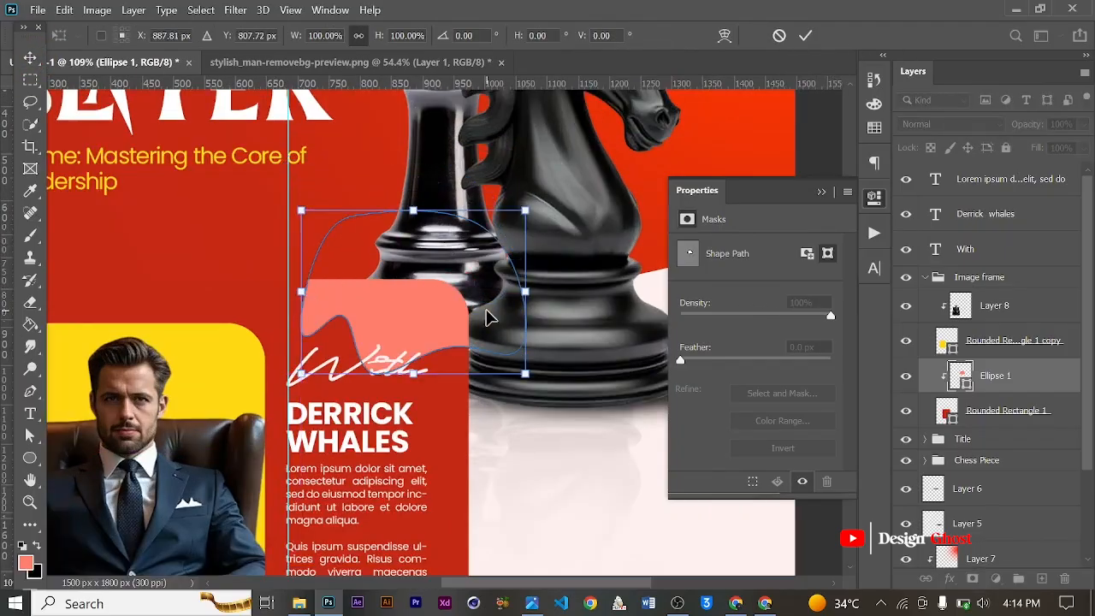
{"action": "left_click_drag", "start_coordinate": [530, 214], "coordinate": [700, 175]}
{"action": "left_click_drag", "start_coordinate": [416, 313], "coordinate": [444, 324]}
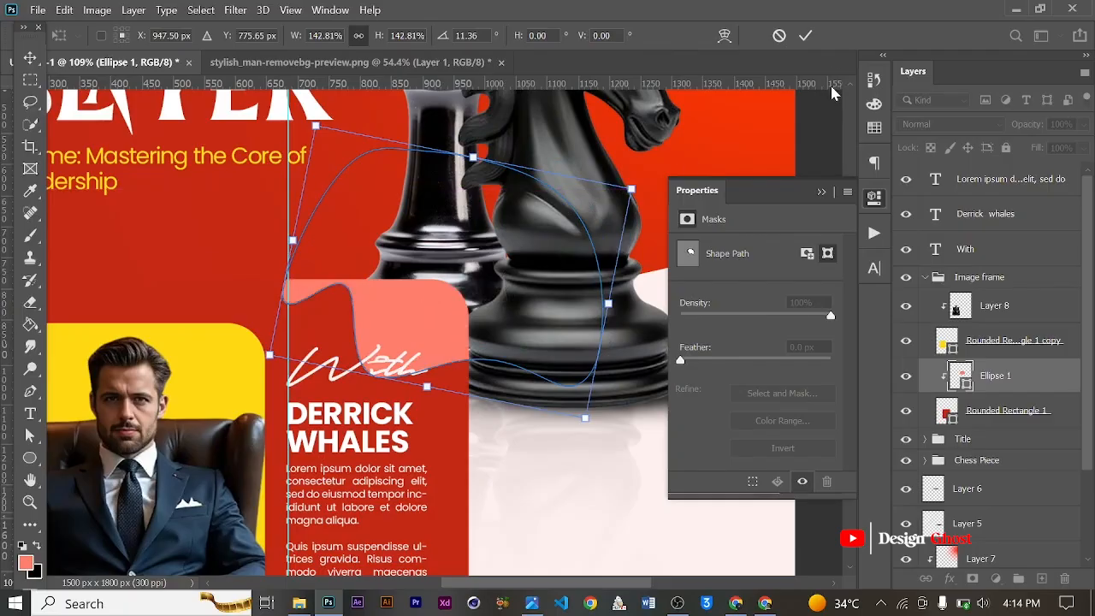
{"action": "left_click", "coordinate": [808, 36]}
- Lower the wave layer's opacity to 24%
{"action": "left_click", "coordinate": [1083, 124]}
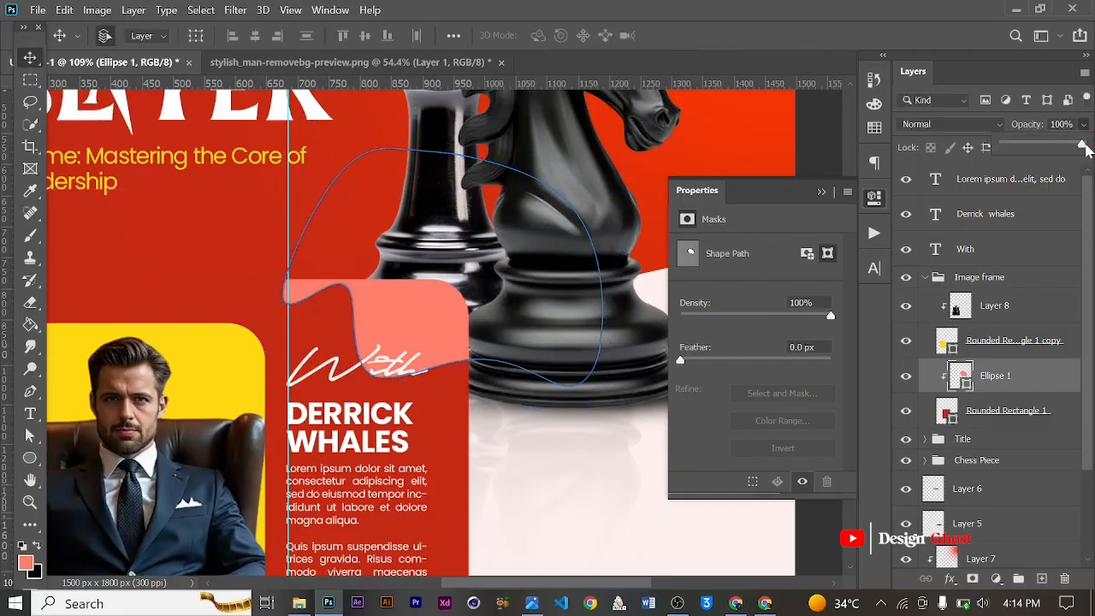
{"action": "mouse_move", "coordinate": [1035, 163]}
{"action": "left_mouse_down"}
{"action": "mouse_move", "coordinate": [1008, 167]}
{"action": "mouse_move", "coordinate": [1025, 159]}
{"action": "left_mouse_up"}
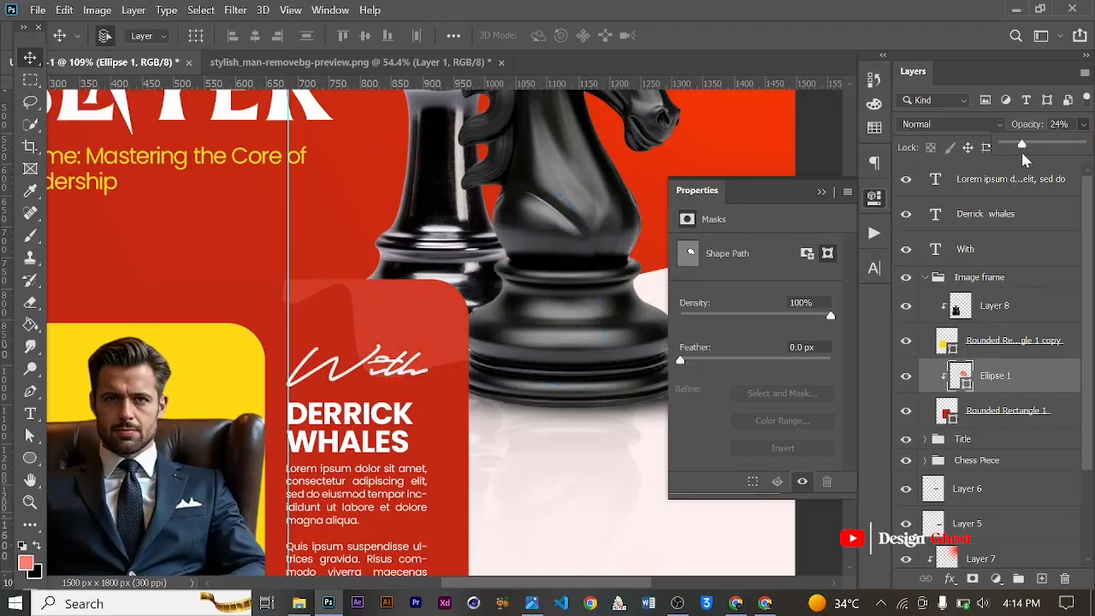
{"action": "key", "text": "Return"}
{"action": "key", "text": "ctrl+0"}
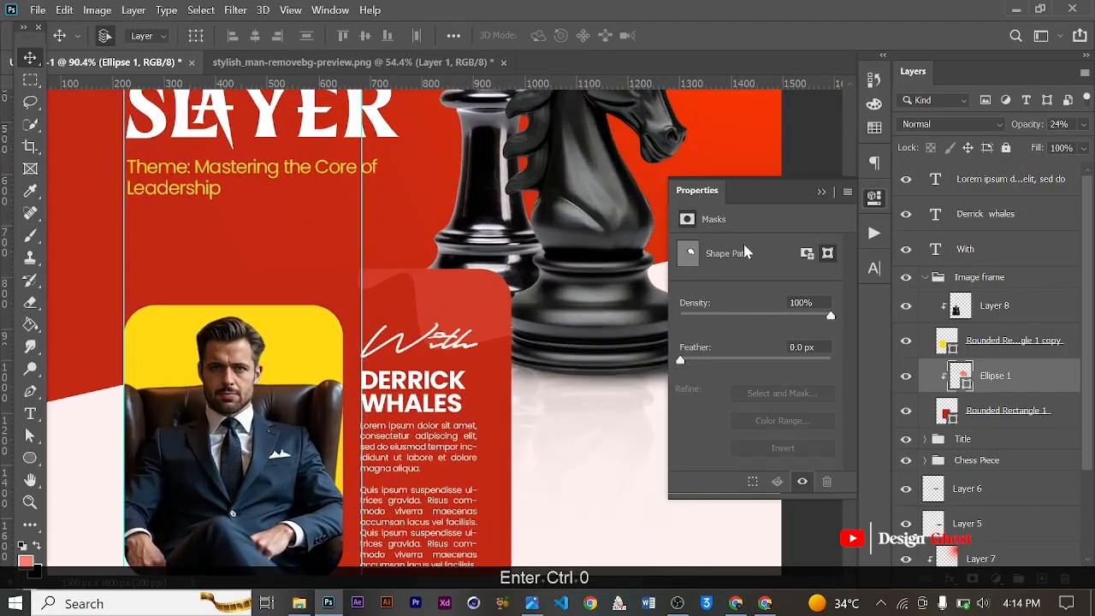
{"action": "left_click", "coordinate": [819, 193]}
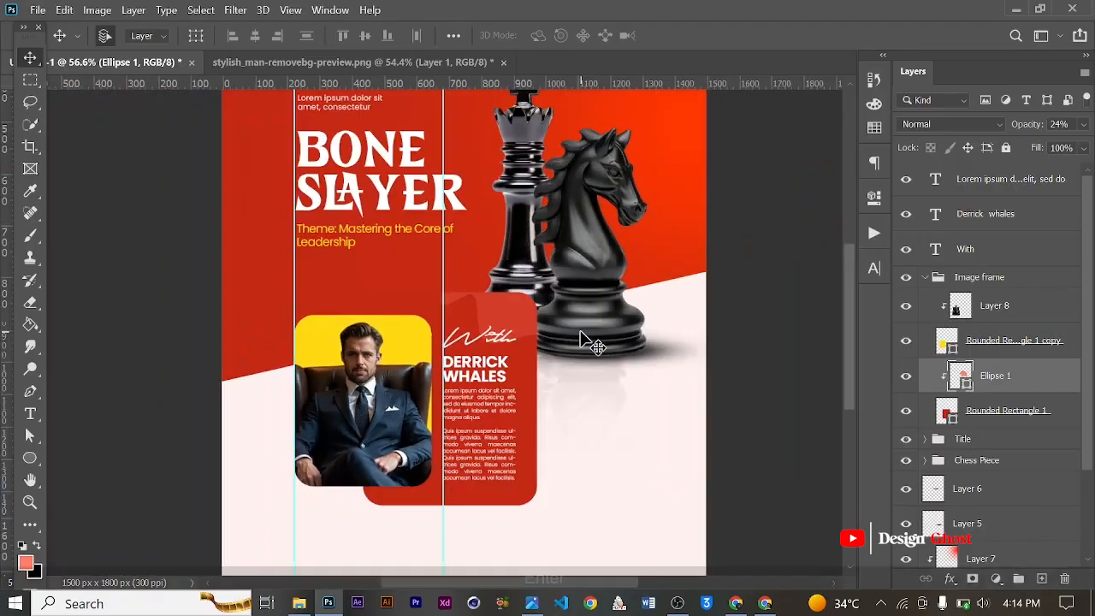
- Collapse the Image frame group and bring the empty area below the speaker card into view
{"action": "key", "text": "ctrl+0"}
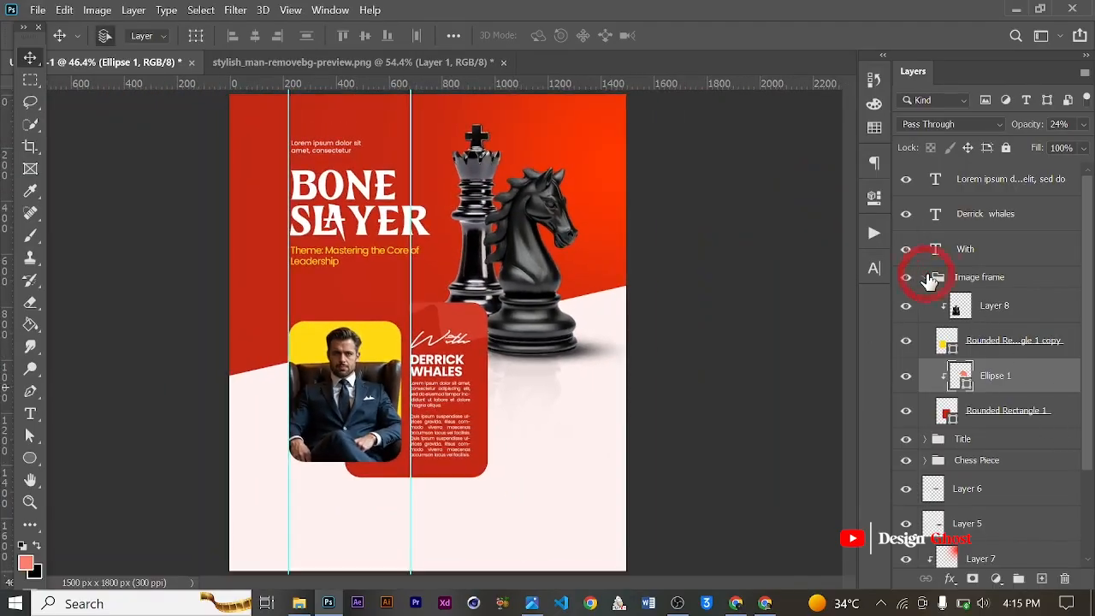
{"action": "left_click", "coordinate": [926, 276]}
{"action": "scroll", "coordinate": [374, 372], "scroll_direction": "up", "scroll_amount": 2}
{"action": "key", "text": "ctrl+0"}
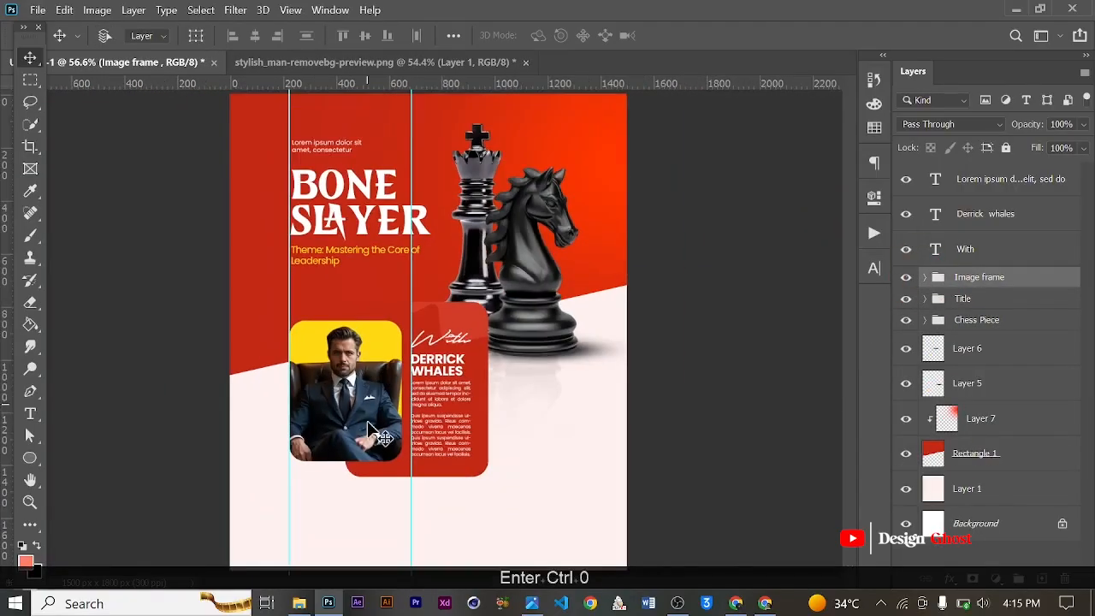
{"action": "scroll", "coordinate": [380, 418], "scroll_direction": "up", "scroll_amount": 2}
{"action": "left_click_drag", "start_coordinate": [484, 448], "coordinate": [474, 286]}
{"action": "scroll", "coordinate": [562, 270], "scroll_direction": "up", "scroll_amount": 1}
{"action": "scroll", "coordinate": [562, 270], "scroll_direction": "down", "scroll_amount": 1}
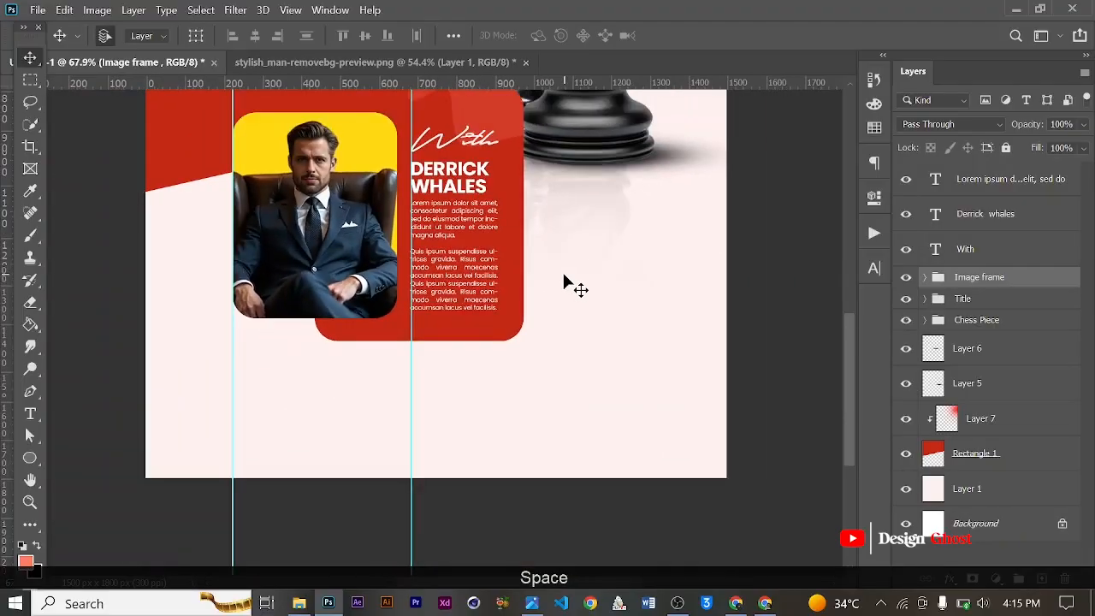
{"action": "scroll", "coordinate": [480, 261], "scroll_direction": "up", "scroll_amount": 1}
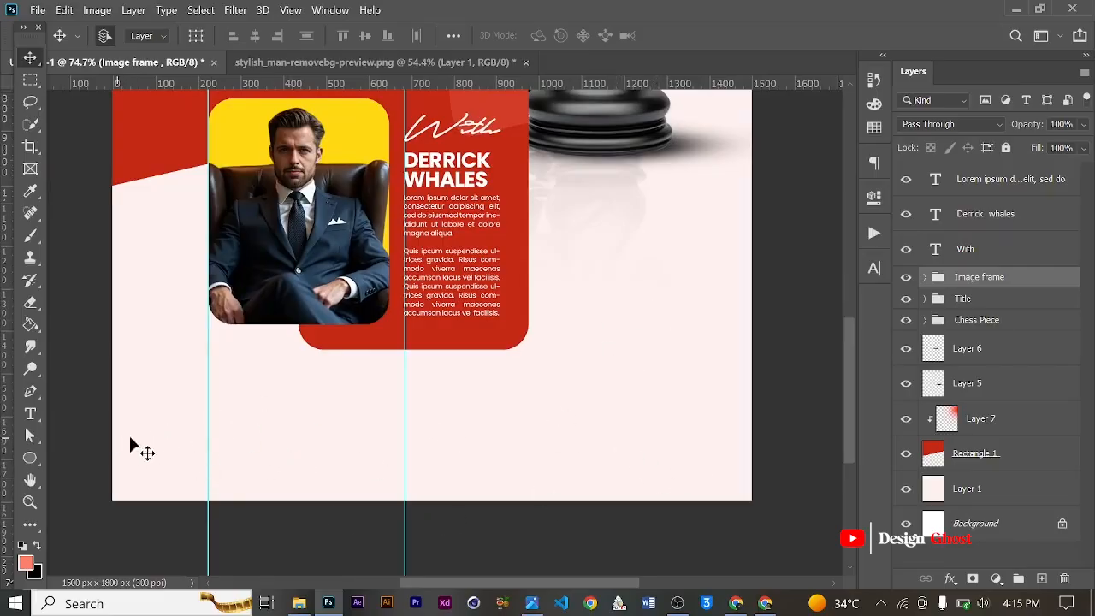
{"action": "scroll", "coordinate": [329, 348], "scroll_direction": "down", "scroll_amount": 2}
{"action": "scroll", "coordinate": [391, 354], "scroll_direction": "up", "scroll_amount": 3}
{"action": "key", "text": "ctrl+0"}
{"action": "scroll", "coordinate": [437, 358], "scroll_direction": "up", "scroll_amount": 3}
{"action": "left_click_drag", "start_coordinate": [486, 332], "coordinate": [489, 177]}
- Add a placeholder paragraph text box below the speaker card
{"action": "left_click", "coordinate": [24, 397]}
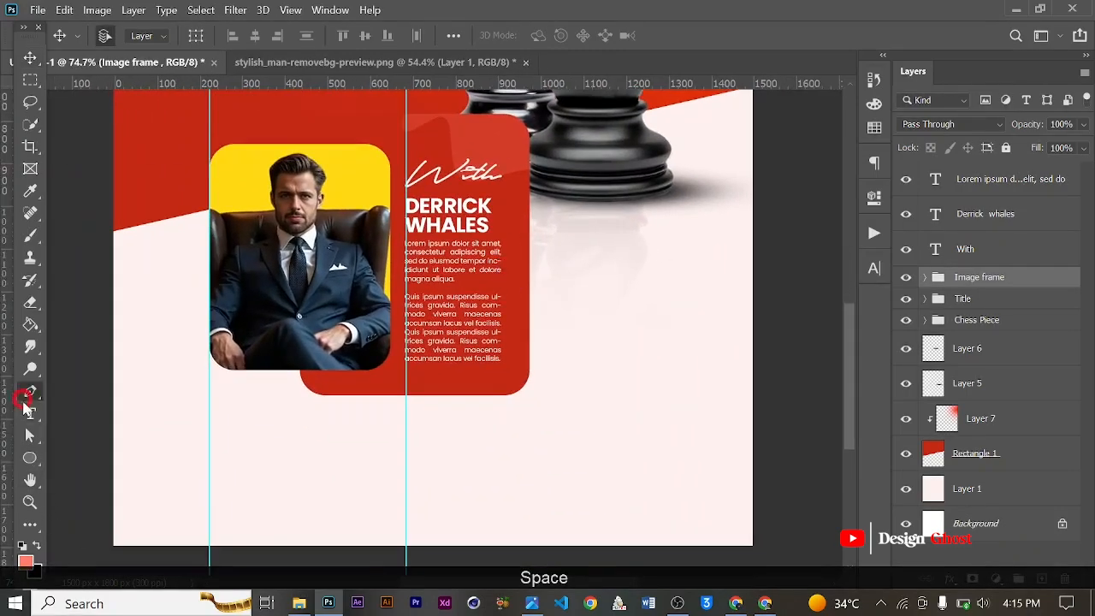
{"action": "left_click", "coordinate": [28, 411]}
{"action": "scroll", "coordinate": [260, 418], "scroll_direction": "up", "scroll_amount": 1}
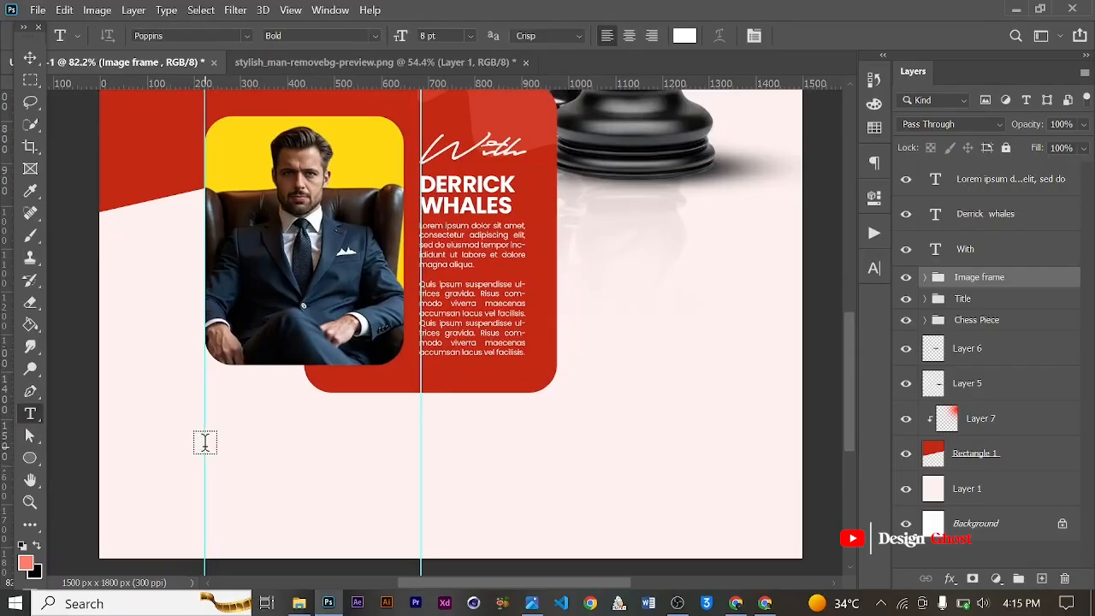
{"action": "left_click_drag", "start_coordinate": [205, 452], "coordinate": [511, 513]}
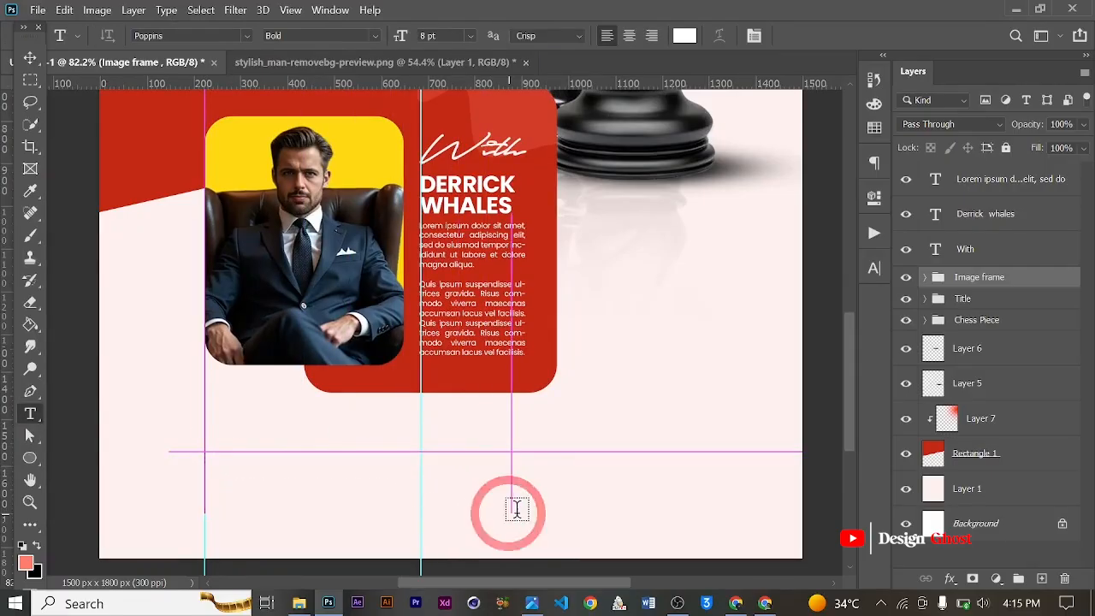
{"action": "left_click", "coordinate": [30, 58]}
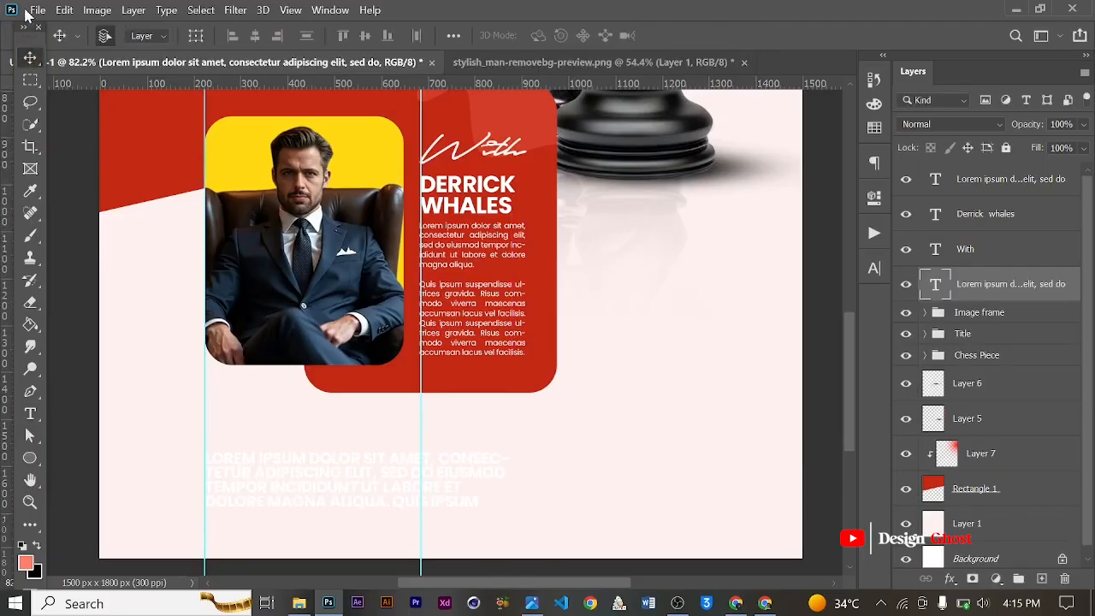
- Make the paragraph the poster's sampled red, Regular weight, 6 pt
{"action": "left_click", "coordinate": [874, 269]}
{"action": "left_click", "coordinate": [826, 366]}
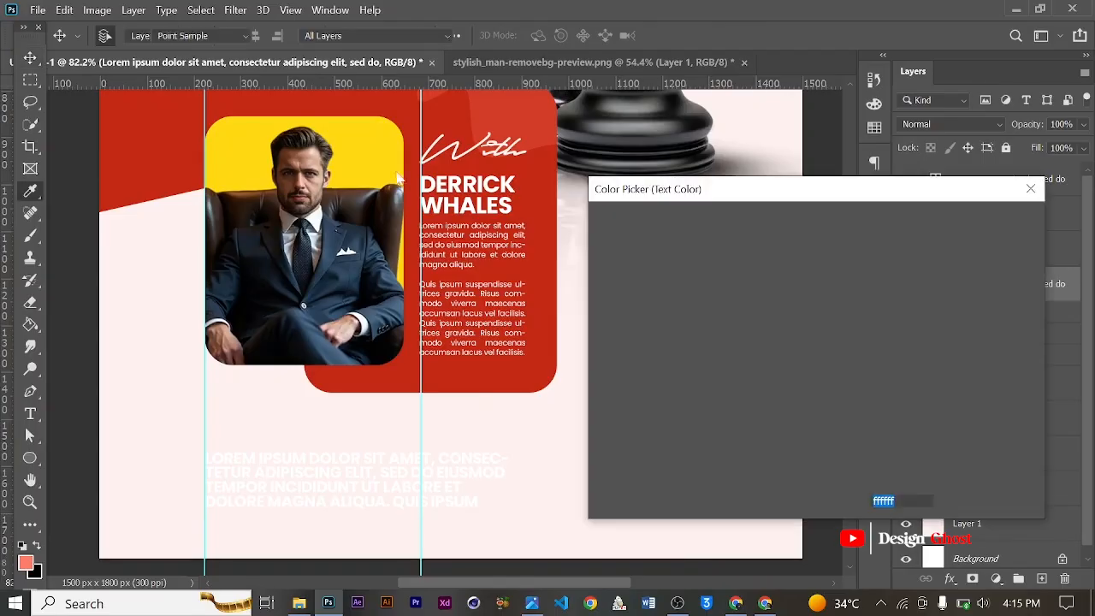
{"action": "left_click", "coordinate": [443, 128]}
{"action": "left_click", "coordinate": [985, 224]}
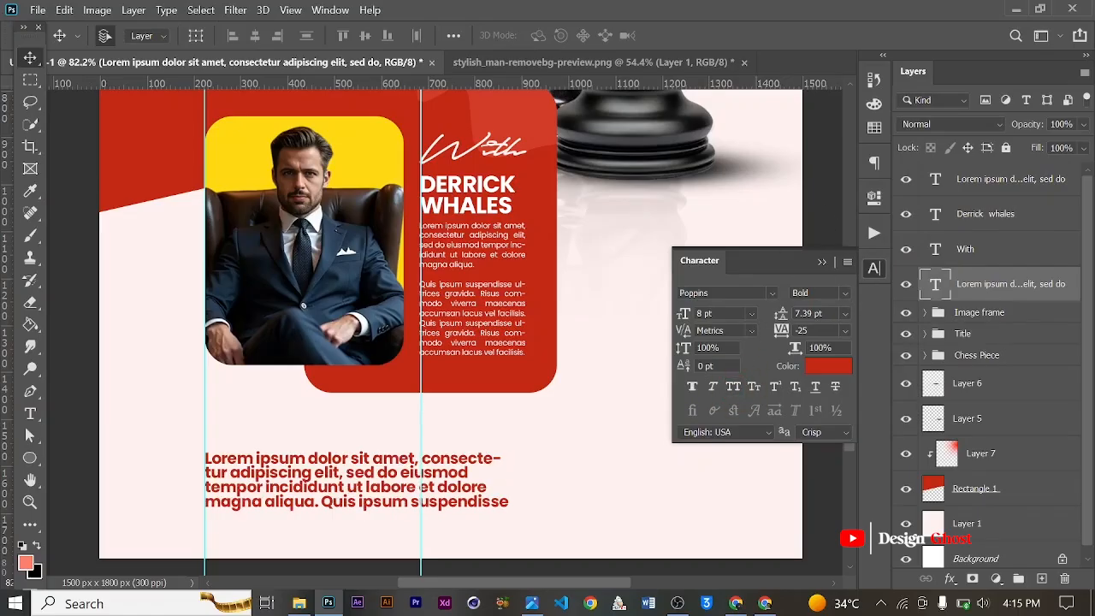
{"action": "left_click", "coordinate": [845, 296]}
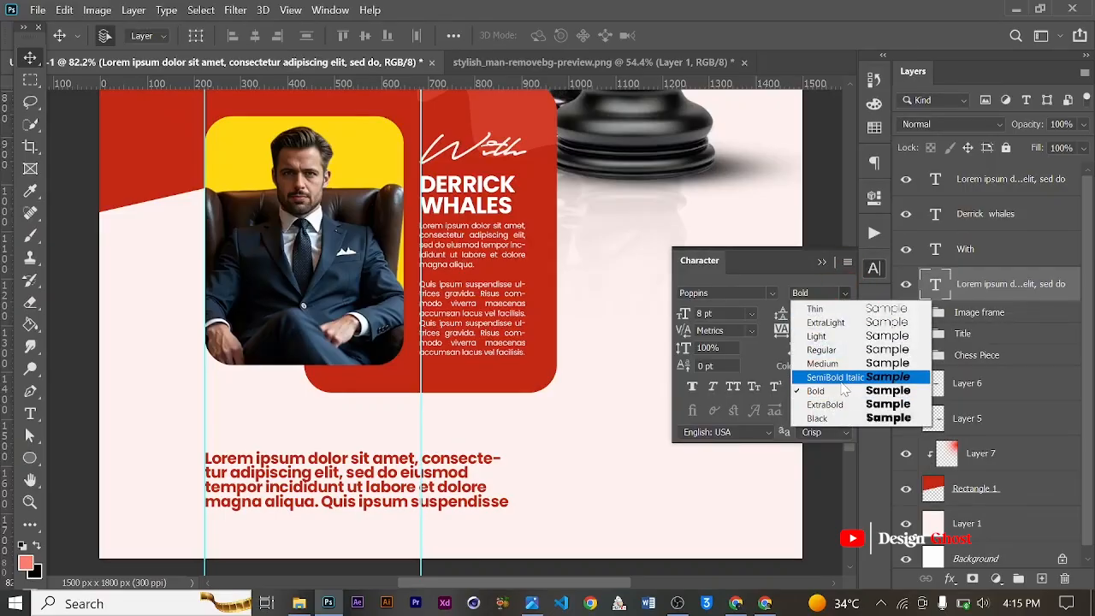
{"action": "left_click", "coordinate": [821, 350]}
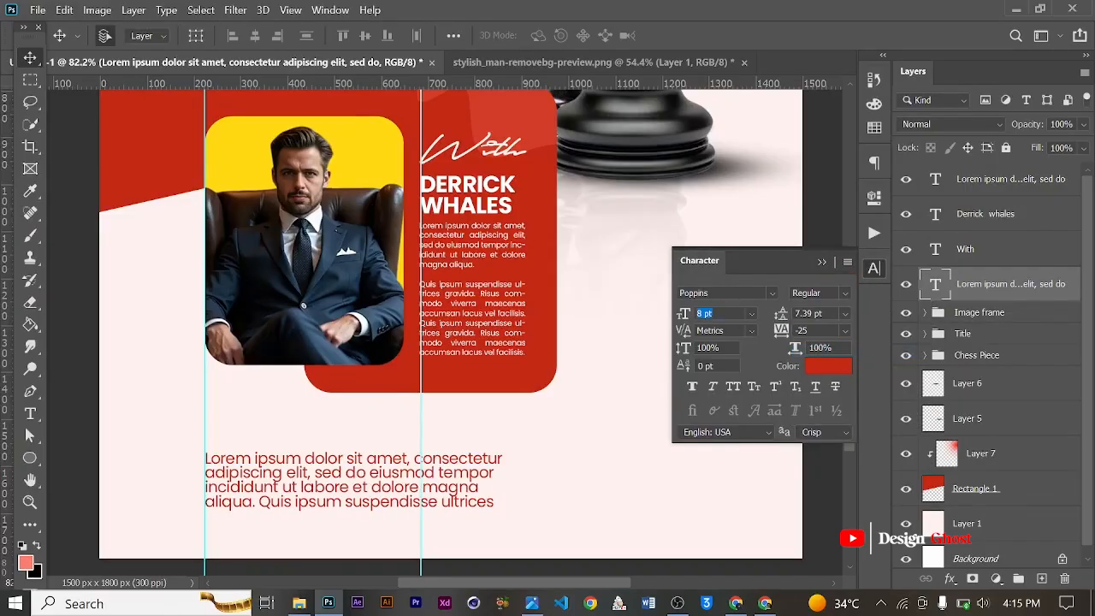
{"action": "type", "text": "6"}
{"action": "key", "text": "Return"}
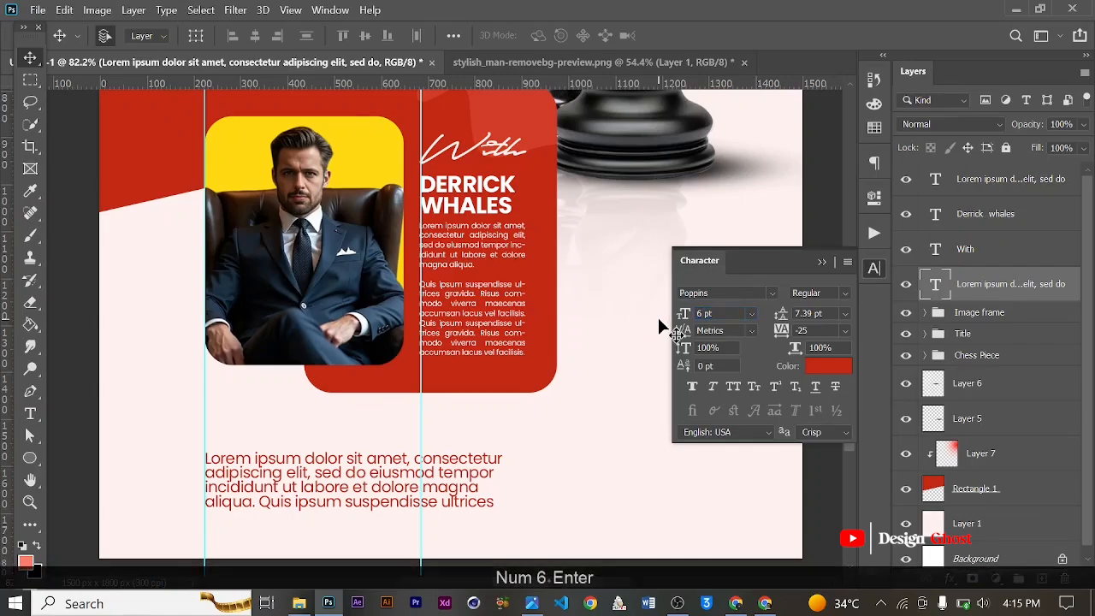
{"action": "left_click", "coordinate": [874, 267]}
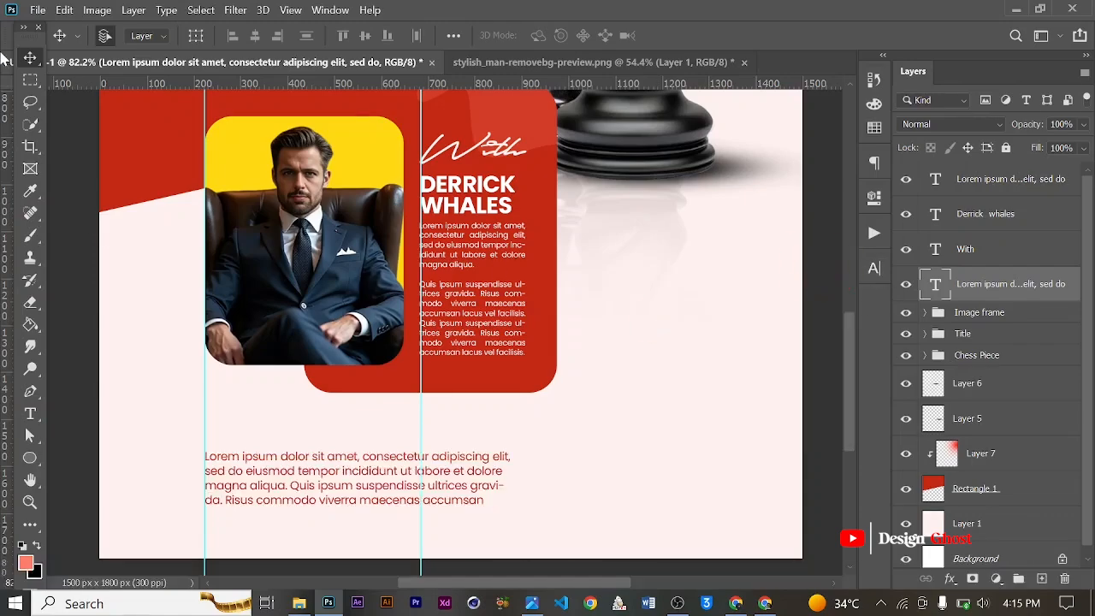
- Nudge the bottom paragraph up two steps and fit the poster in view
{"action": "scroll", "coordinate": [486, 419], "scroll_direction": "down", "scroll_amount": 6}
{"action": "key", "text": "Up"}
{"action": "key", "text": "Up"}
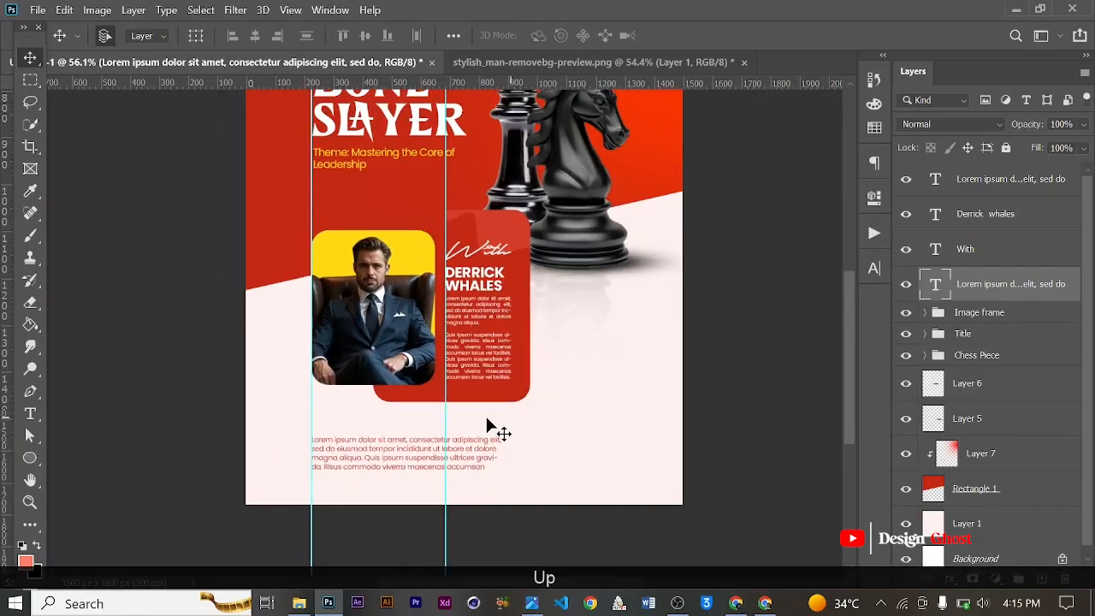
{"action": "key", "text": "Up"}
{"action": "key", "text": "Up"}
{"action": "key", "text": "Up"}
{"action": "key", "text": "Up"}
{"action": "key", "text": "Up"}
{"action": "key", "text": "Up"}
{"action": "key", "text": "Up"}
{"action": "key", "text": "Up"}
{"action": "key", "text": "Up"}
{"action": "key", "text": "Up"}
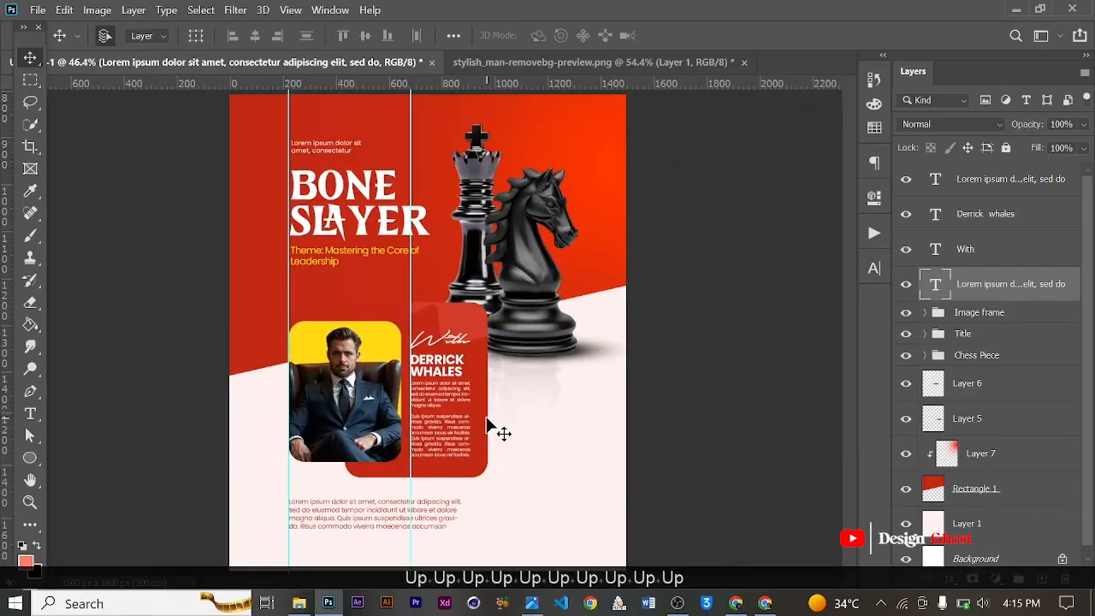
{"action": "key", "text": "Return"}
{"action": "key", "text": "ctrl+0"}
{"action": "scroll", "coordinate": [484, 479], "scroll_direction": "up", "scroll_amount": 3}
{"action": "left_click_drag", "start_coordinate": [445, 505], "coordinate": [483, 415]}
{"action": "key", "text": "ctrl+0"}
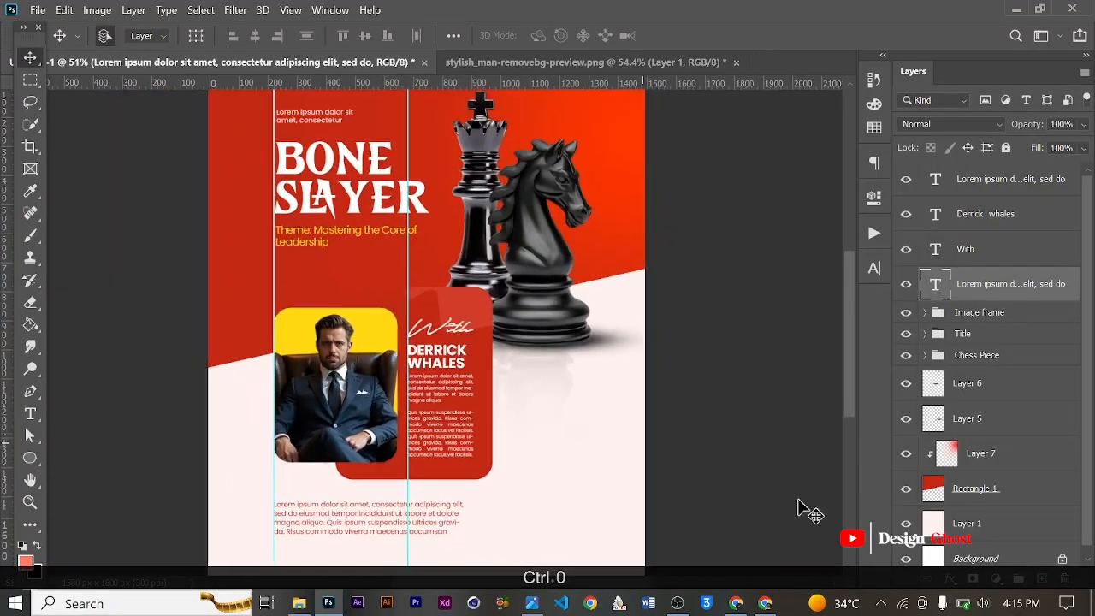
- Search Pinterest for 'time vector icon' and browse the results
{"action": "left_click", "coordinate": [766, 604]}
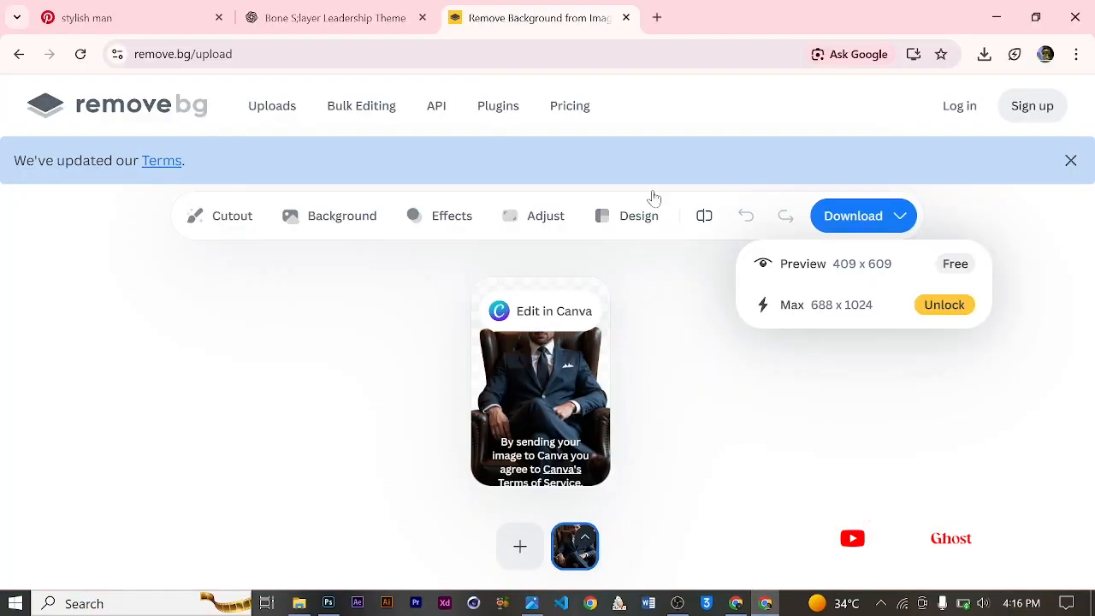
{"action": "left_click", "coordinate": [125, 15]}
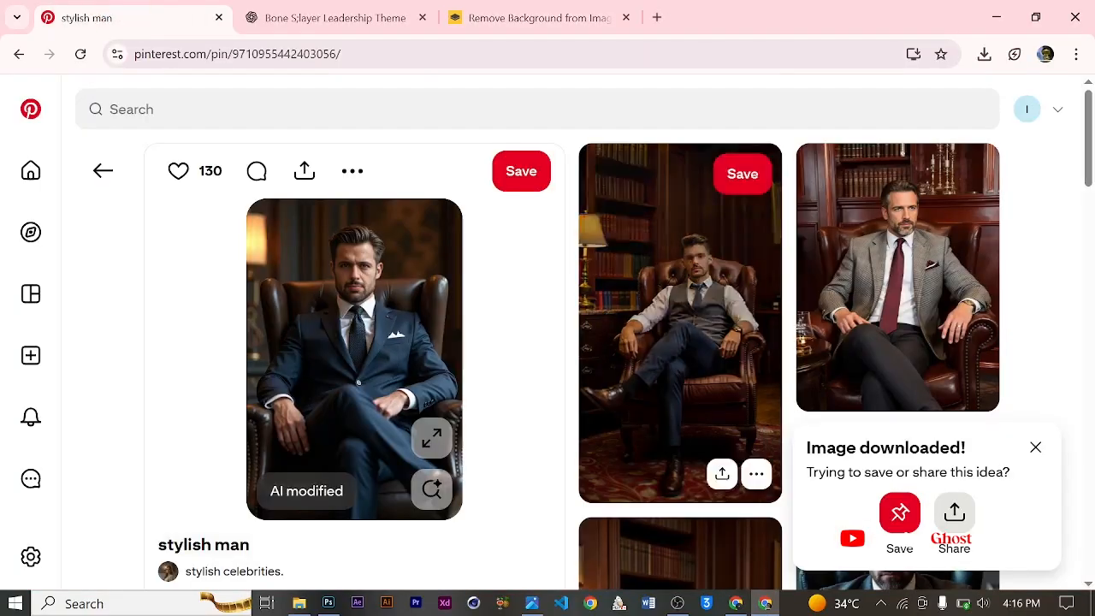
{"action": "left_click", "coordinate": [542, 119]}
{"action": "type", "text": "ti"}
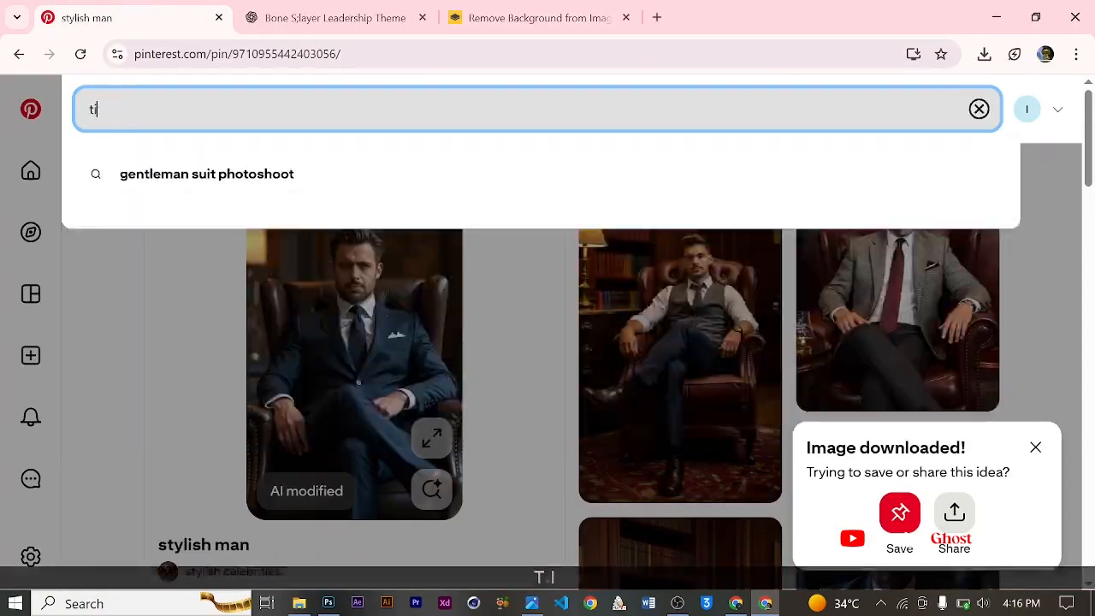
{"action": "type", "text": "me ve"}
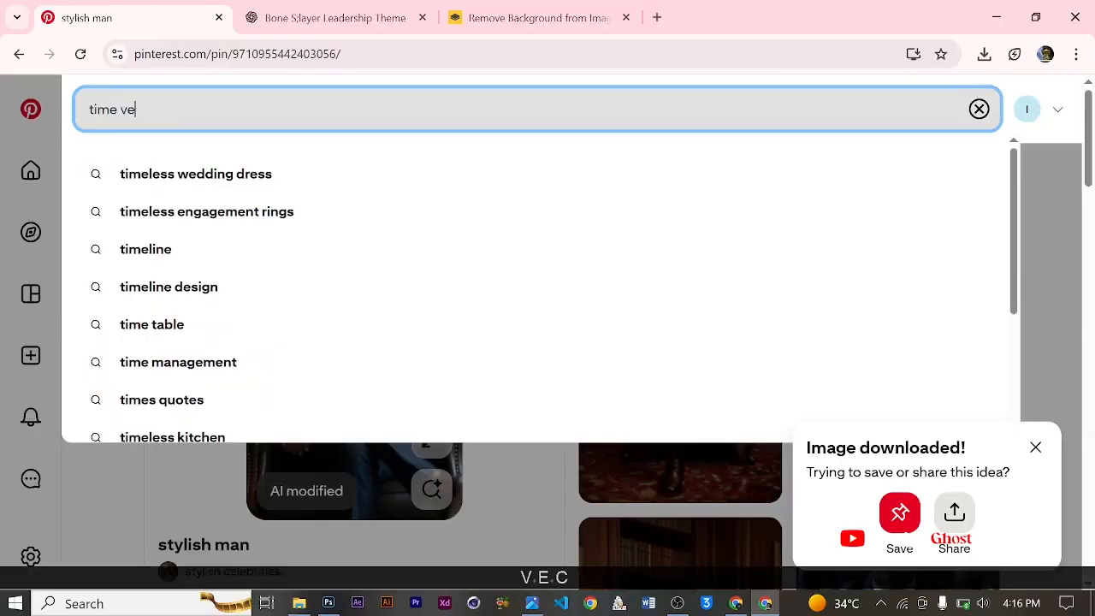
{"action": "type", "text": "ctor icon"}
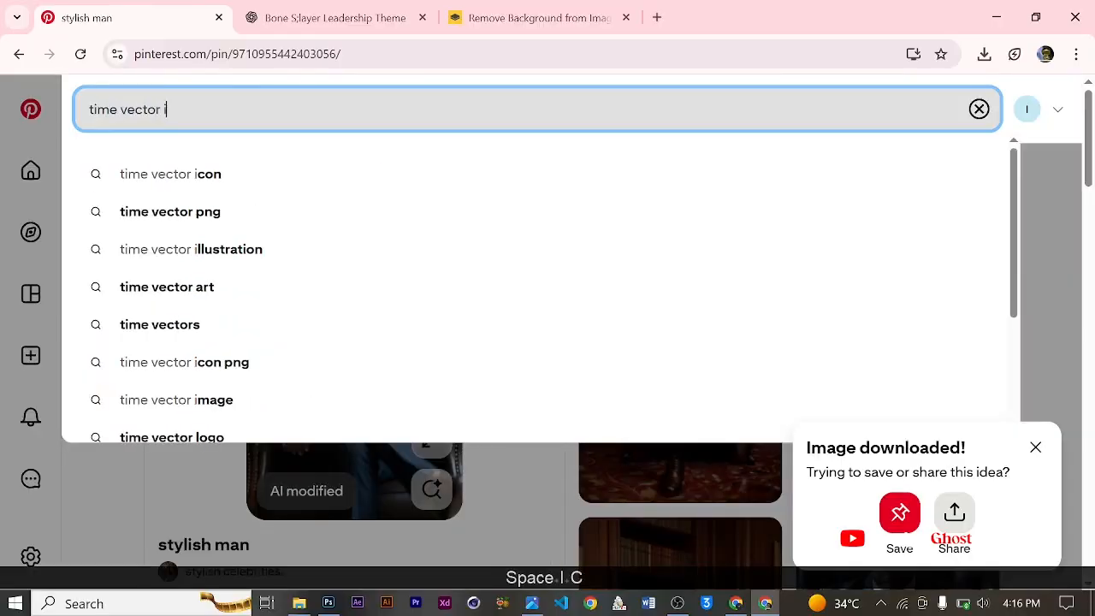
{"action": "key", "text": "Return"}
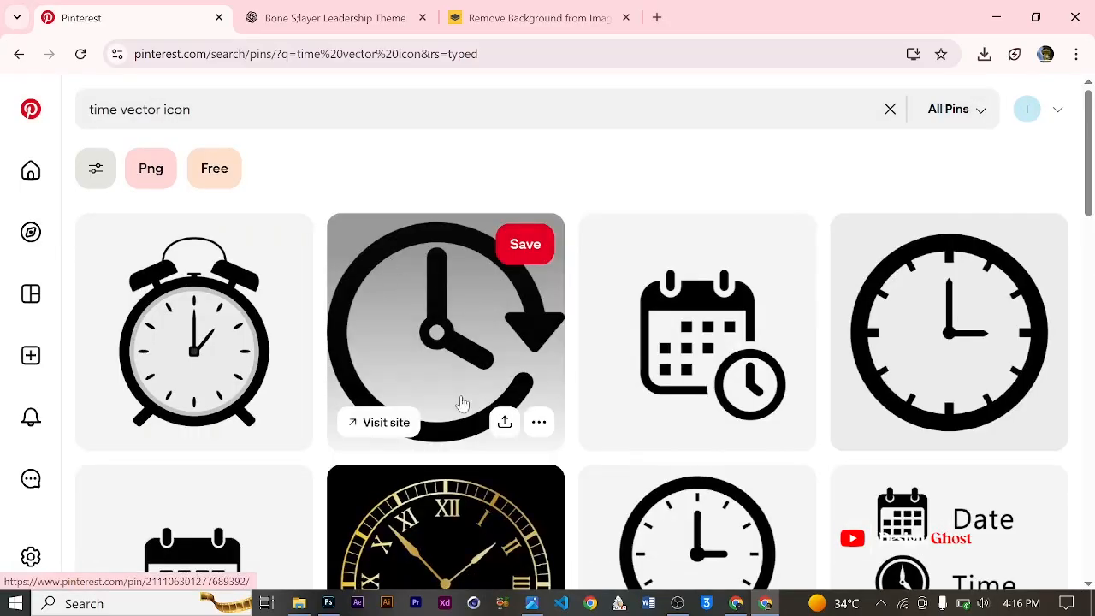
{"action": "scroll", "coordinate": [548, 289], "scroll_direction": "down", "scroll_amount": 3}
{"action": "scroll", "coordinate": [548, 288], "scroll_direction": "up", "scroll_amount": 3}
{"action": "scroll", "coordinate": [513, 346], "scroll_direction": "down", "scroll_amount": 1}
{"action": "scroll", "coordinate": [458, 343], "scroll_direction": "up", "scroll_amount": 1}
{"action": "scroll", "coordinate": [459, 343], "scroll_direction": "down", "scroll_amount": 4}
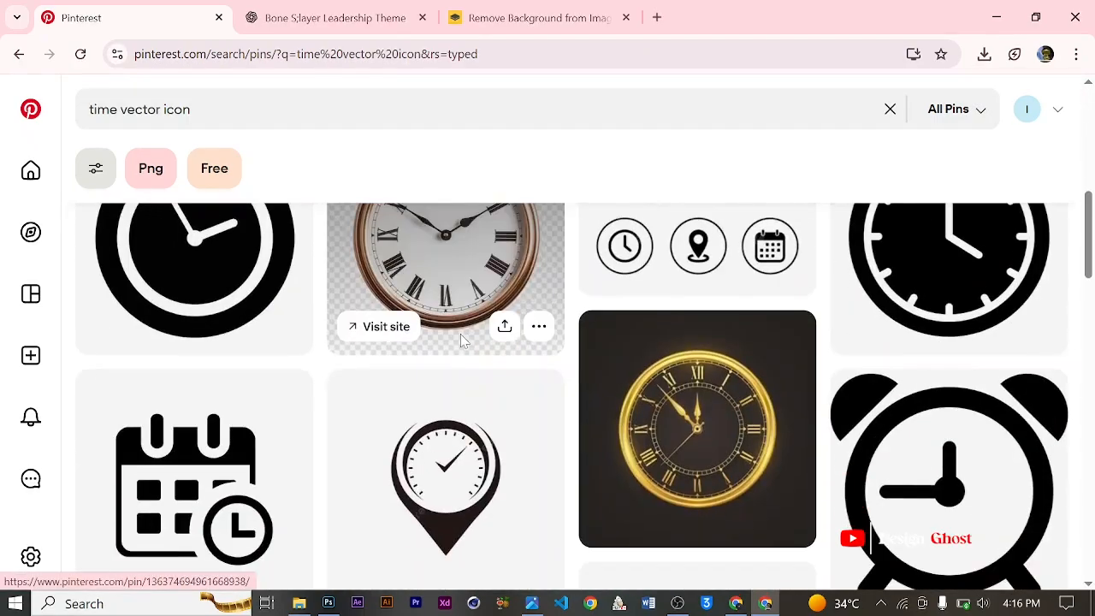
{"action": "scroll", "coordinate": [460, 339], "scroll_direction": "up", "scroll_amount": 4}
- Open a plain outlined clock icon pin and copy its image
{"action": "left_click", "coordinate": [472, 360]}
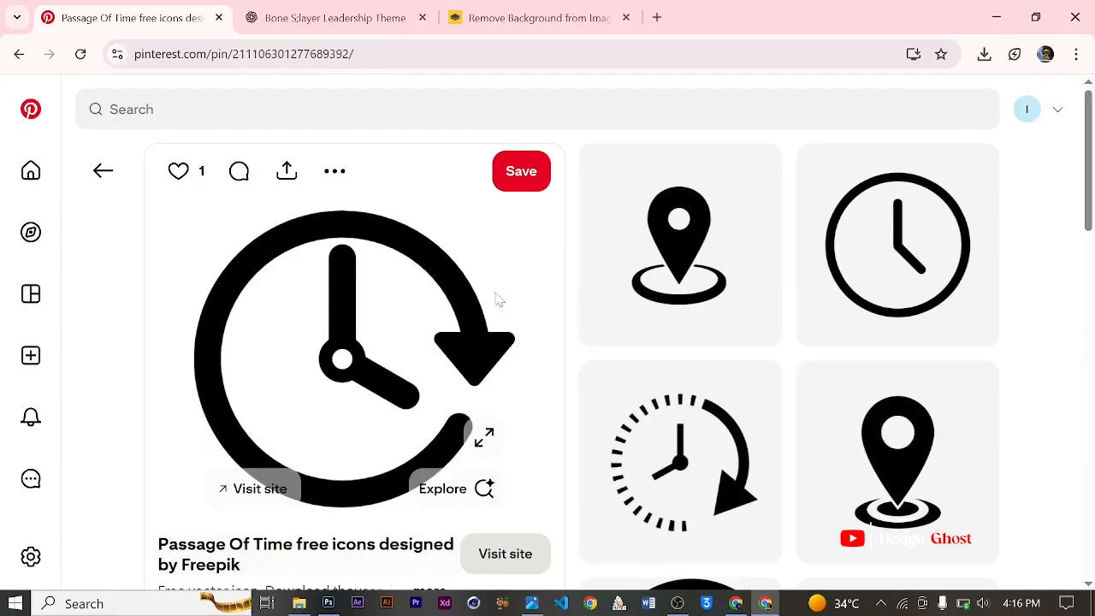
{"action": "left_click", "coordinate": [921, 243]}
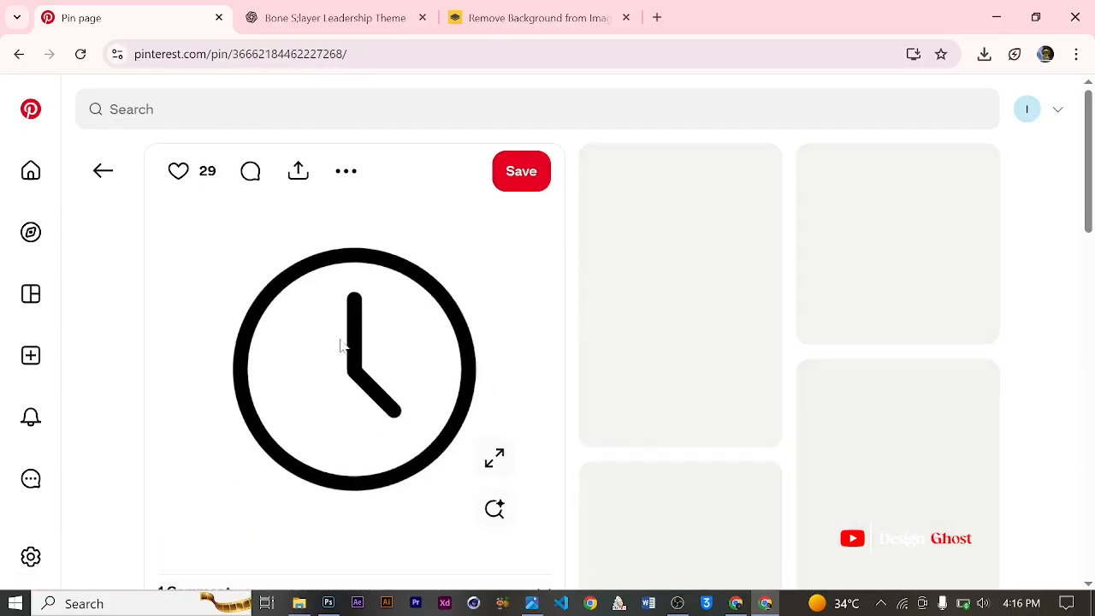
{"action": "right_click", "coordinate": [396, 326]}
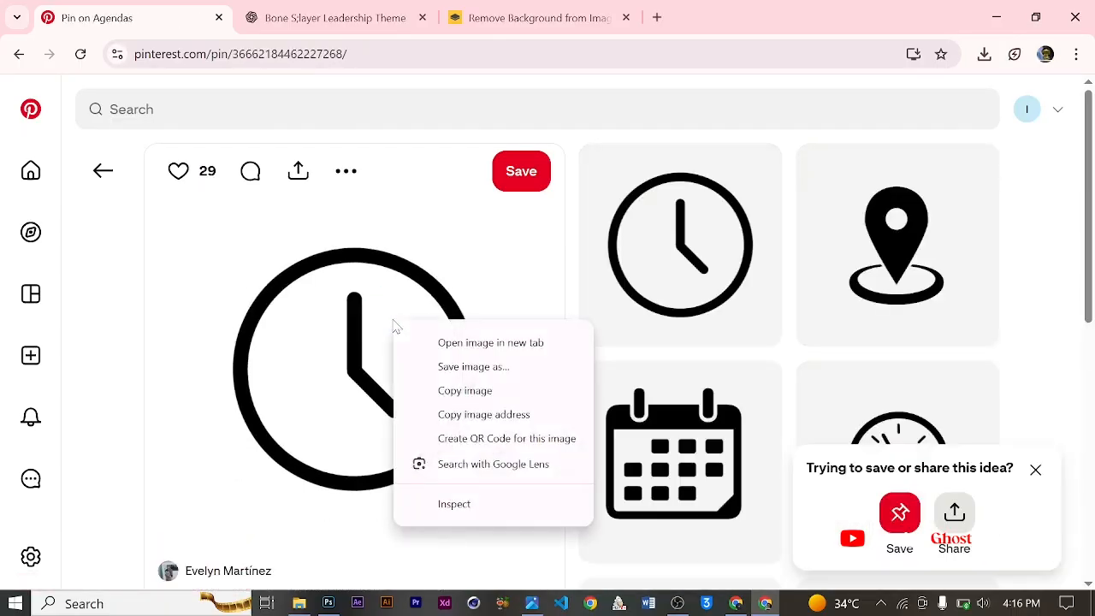
{"action": "left_click", "coordinate": [465, 391]}
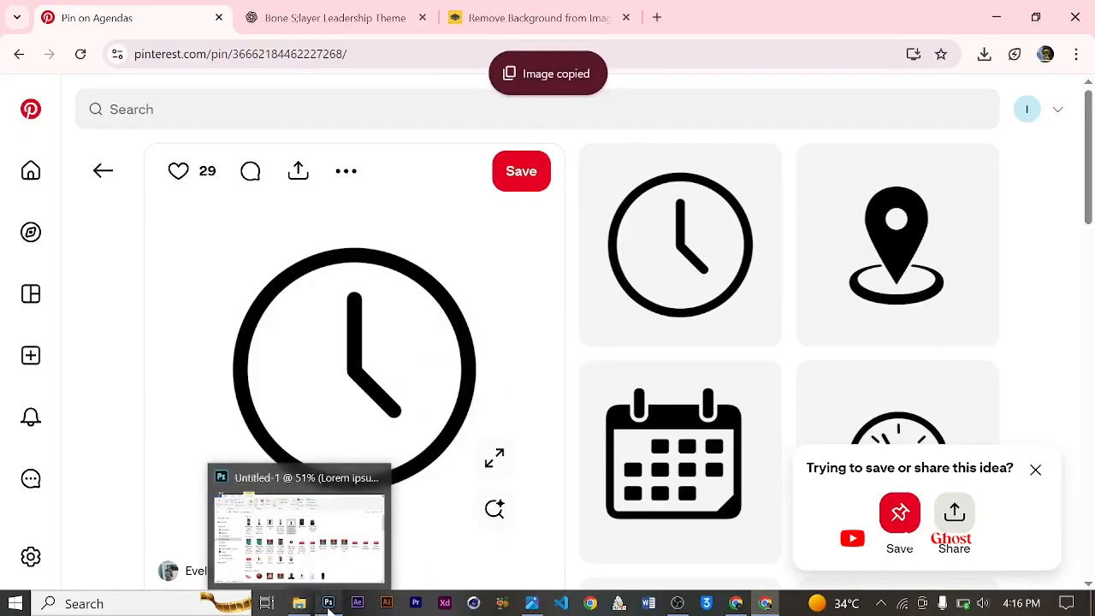
{"action": "left_click", "coordinate": [329, 604]}
- Paste the copied clock icon as a new layer and bring it to the top of the stack
{"action": "scroll", "coordinate": [460, 452], "scroll_direction": "up", "scroll_amount": 3}
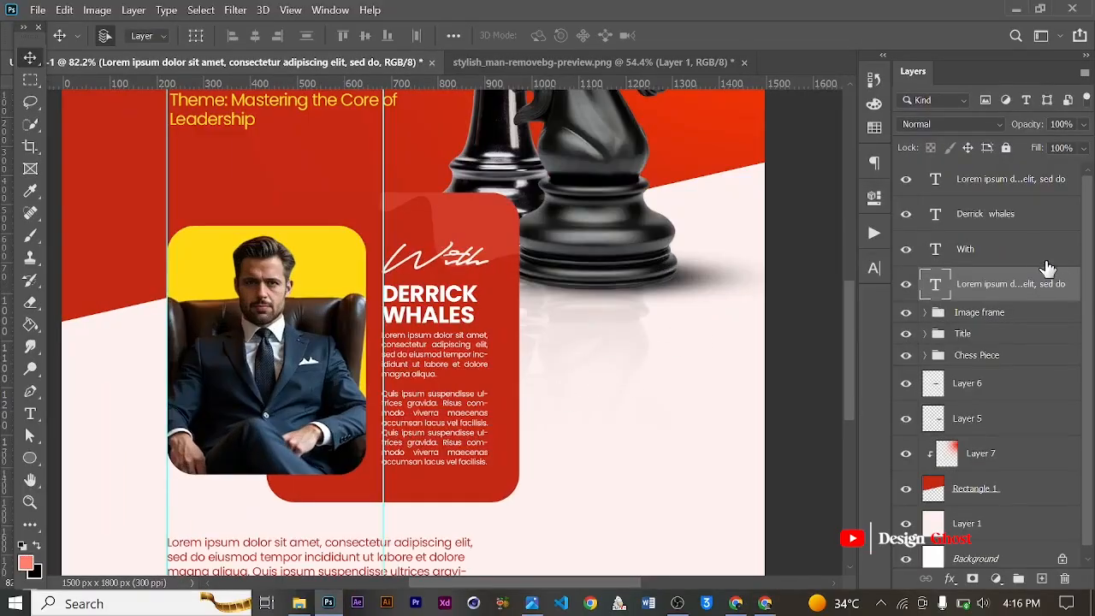
{"action": "left_click", "coordinate": [568, 379]}
{"action": "key", "text": "ctrl+v"}
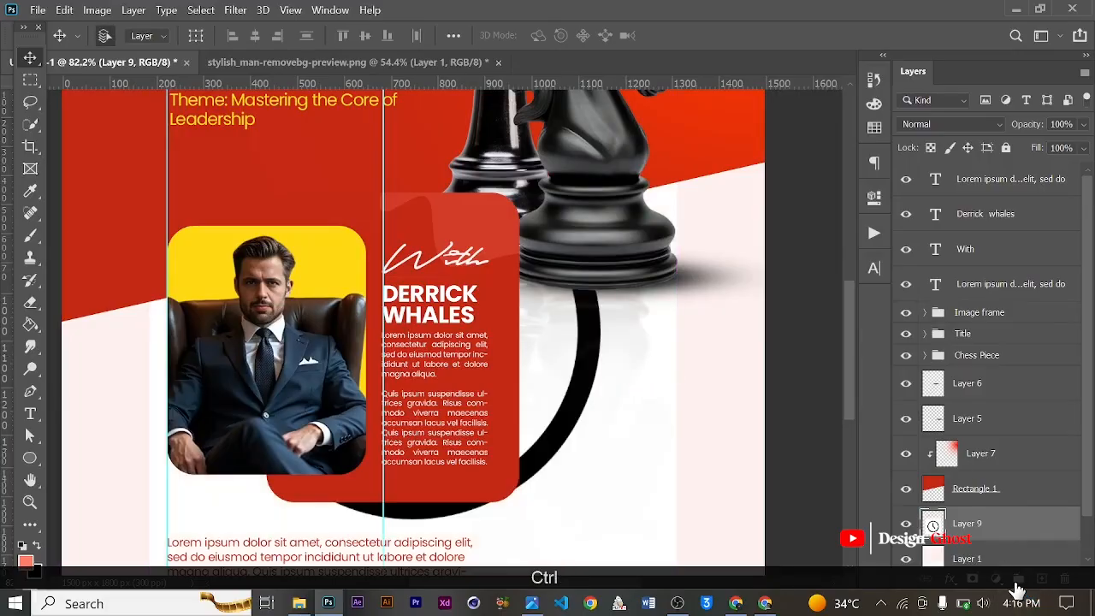
{"action": "key", "text": "ctrl+bracketright"}
{"action": "key", "text": "ctrl+bracketright"}
{"action": "key", "text": "ctrl+bracketright"}
{"action": "key", "text": "ctrl+bracketright"}
{"action": "key", "text": "ctrl+bracketright"}
{"action": "key", "text": "ctrl+bracketright"}
{"action": "key", "text": "ctrl+bracketright"}
{"action": "key", "text": "ctrl+bracketright"}
{"action": "key", "text": "ctrl+bracketright"}
{"action": "key", "text": "ctrl+bracketright"}
{"action": "key", "text": "ctrl+bracketright"}
{"action": "key", "text": "ctrl+bracketright"}
{"action": "key", "text": "ctrl+bracketright"}
{"action": "key", "text": "ctrl+bracketright"}
{"action": "key", "text": "ctrl+bracketright"}
{"action": "key", "text": "ctrl+bracketright"}
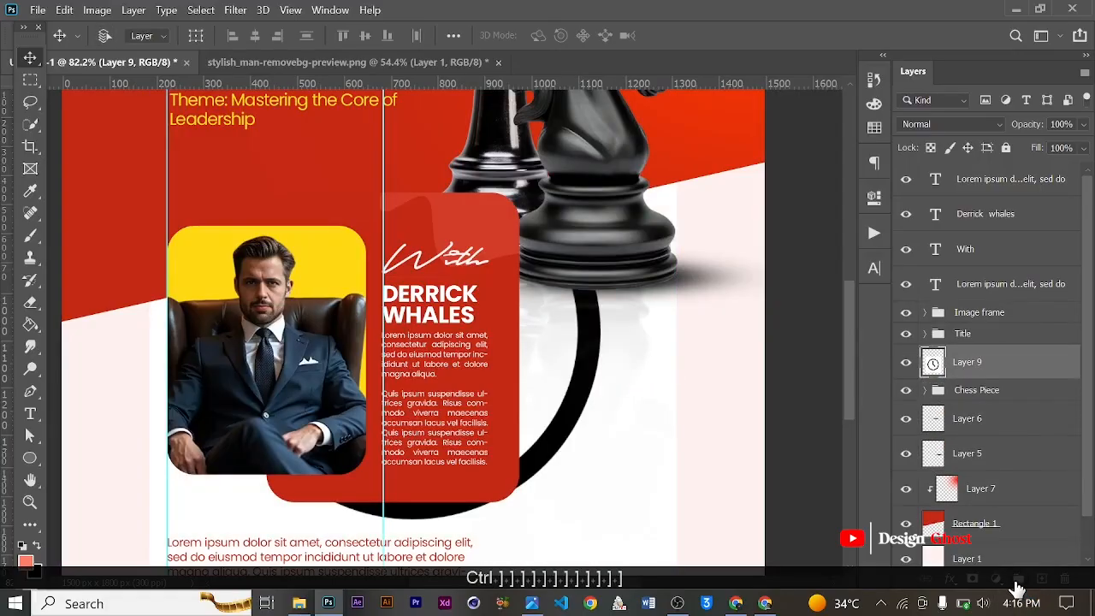
{"action": "key", "text": "ctrl+bracketright"}
{"action": "key", "text": "ctrl+bracketright"}
{"action": "key", "text": "ctrl+bracketright"}
{"action": "key", "text": "ctrl+bracketright"}
{"action": "key", "text": "ctrl+bracketright"}
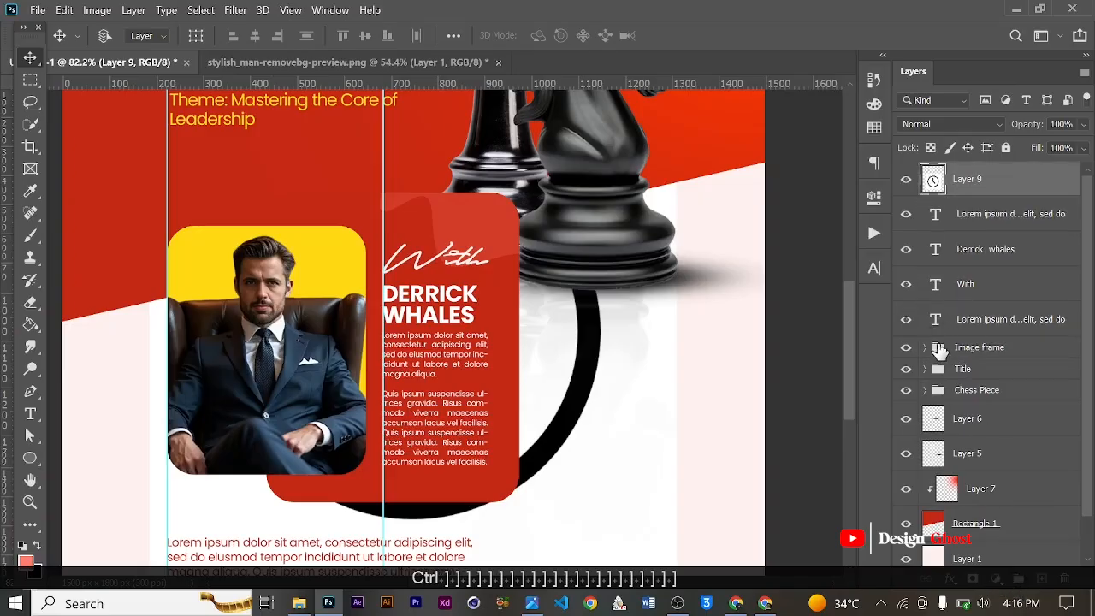
{"action": "key", "text": "ctrl+0"}
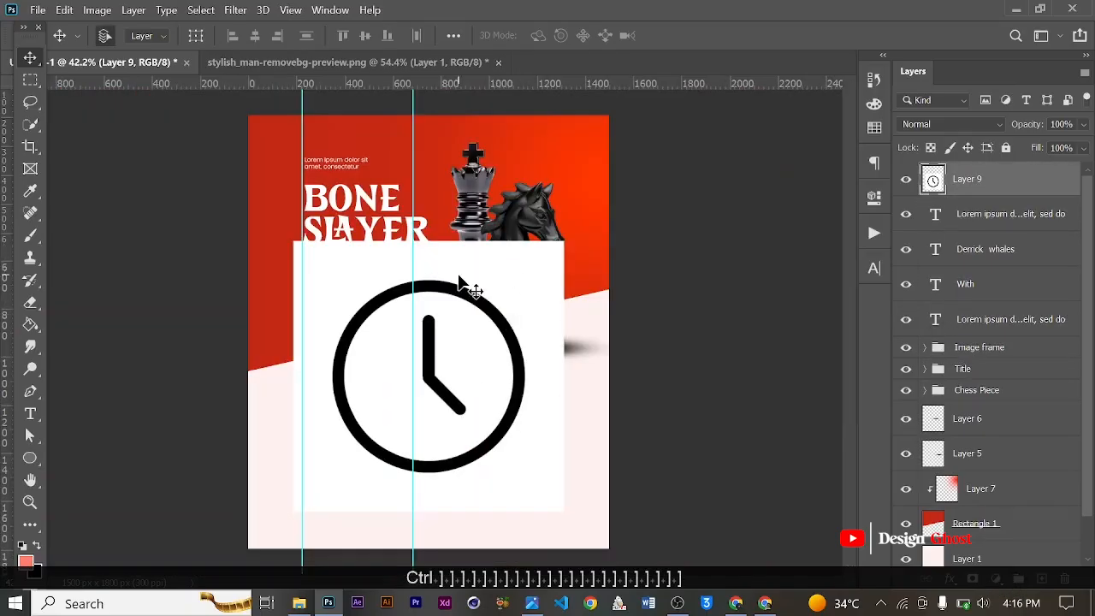
- Erase the white background around and inside the clock with the Magic Eraser
{"action": "left_click", "coordinate": [30, 306]}
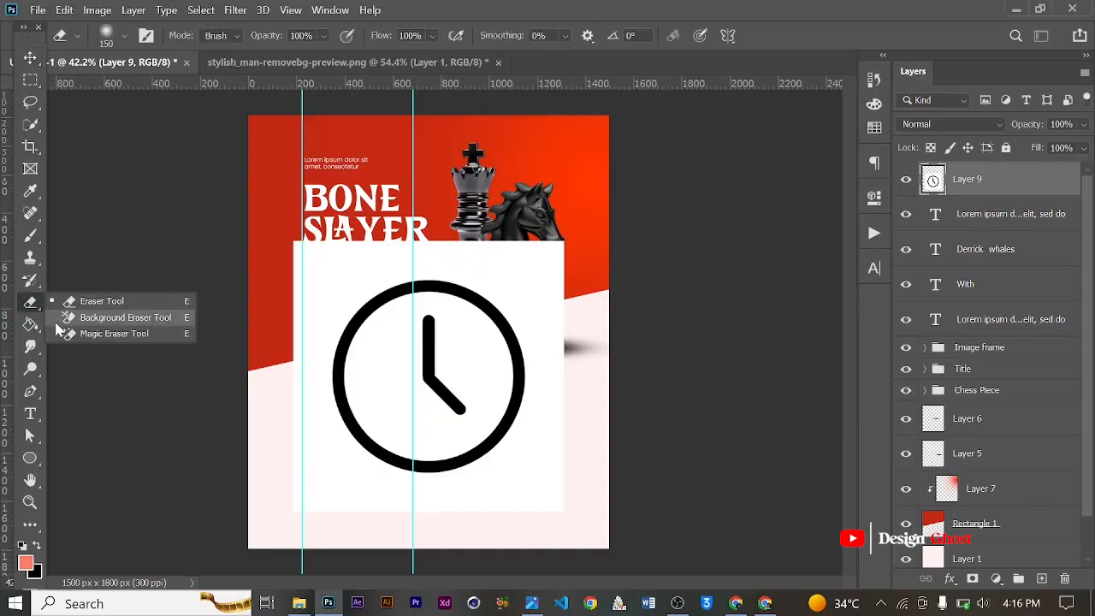
{"action": "left_click", "coordinate": [73, 335]}
{"action": "scroll", "coordinate": [535, 242], "scroll_direction": "up", "scroll_amount": 1}
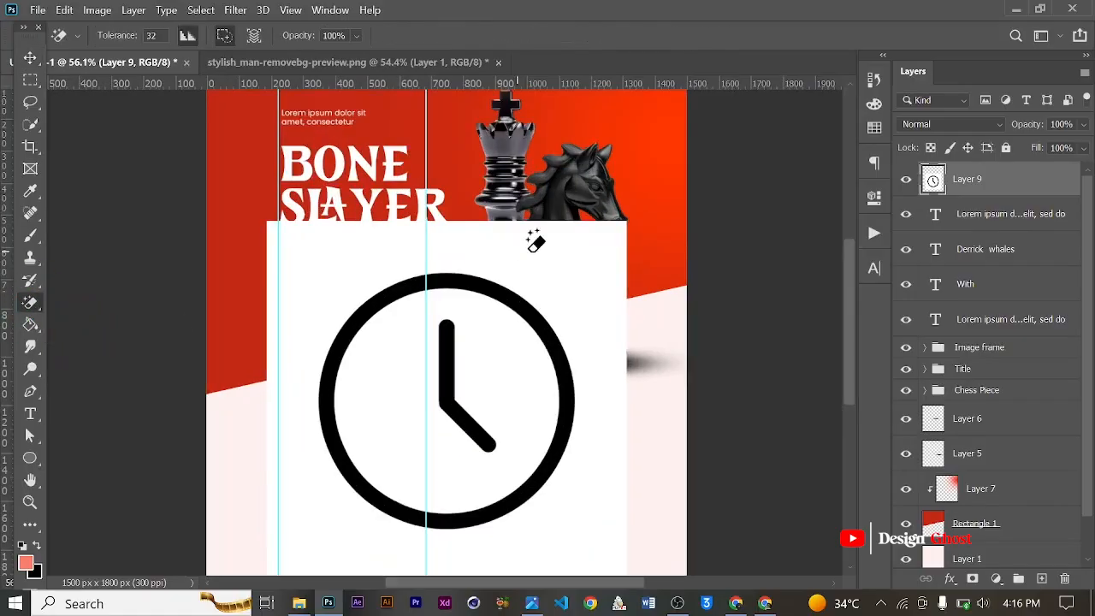
{"action": "left_click", "coordinate": [548, 242]}
{"action": "left_click", "coordinate": [503, 346]}
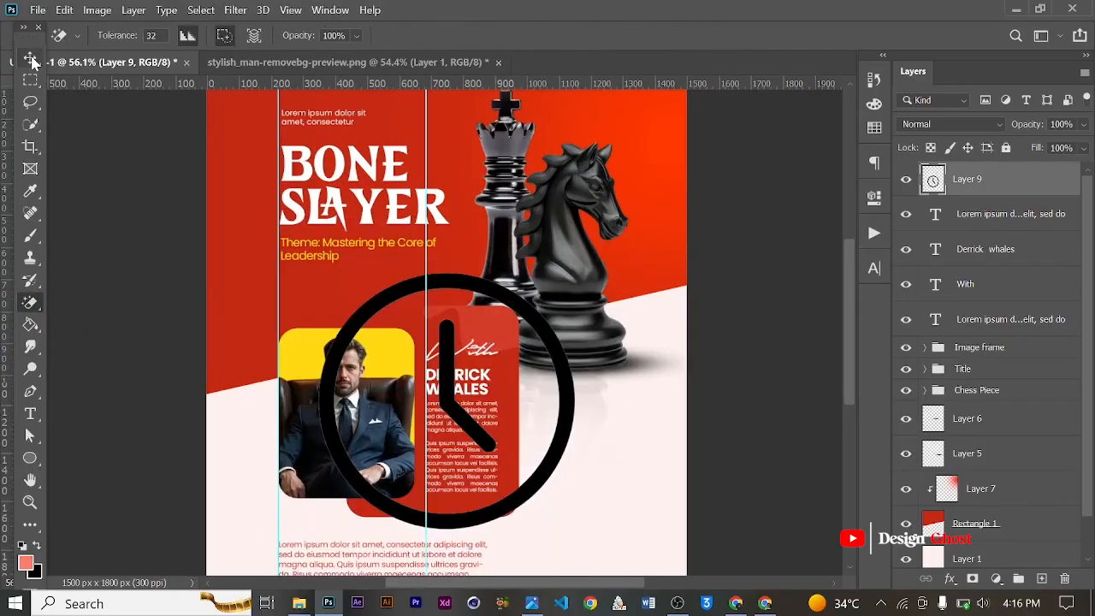
- Scale the clock down to about 76 px and nudge it right into place
{"action": "left_click", "coordinate": [30, 59]}
{"action": "key", "text": "ctrl+t"}
{"action": "left_click_drag", "start_coordinate": [574, 275], "coordinate": [557, 428]}
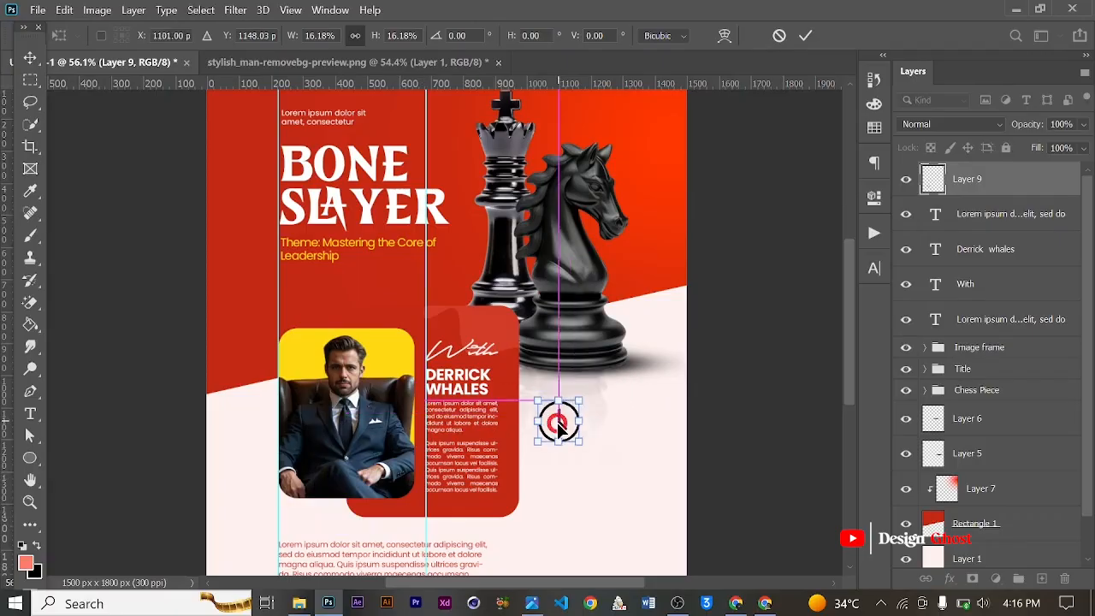
{"action": "scroll", "coordinate": [580, 411], "scroll_direction": "up", "scroll_amount": 2}
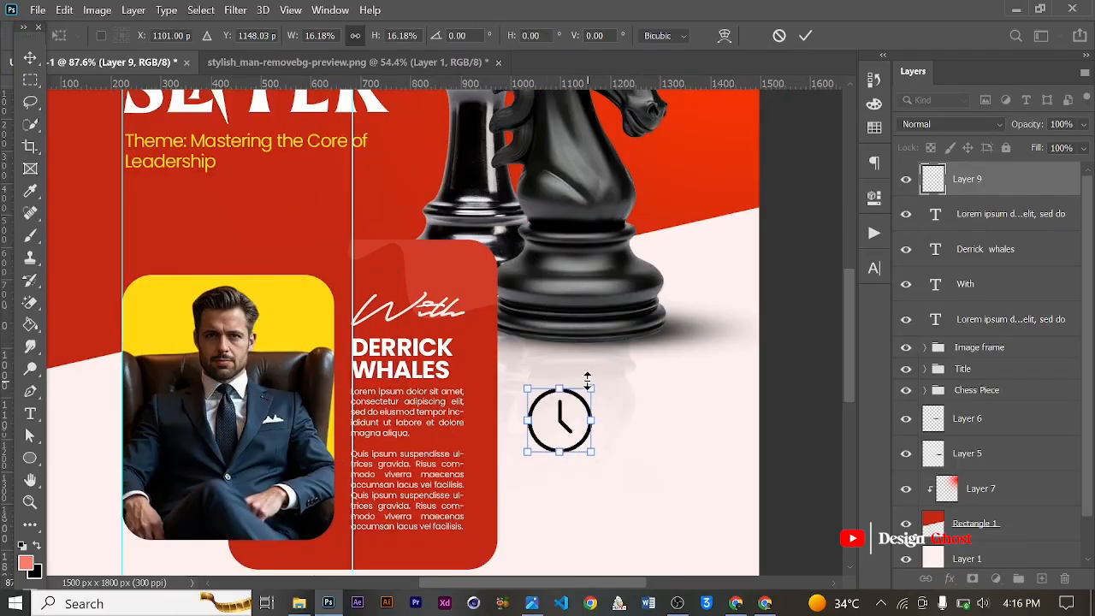
{"action": "left_click_drag", "start_coordinate": [589, 383], "coordinate": [571, 419]}
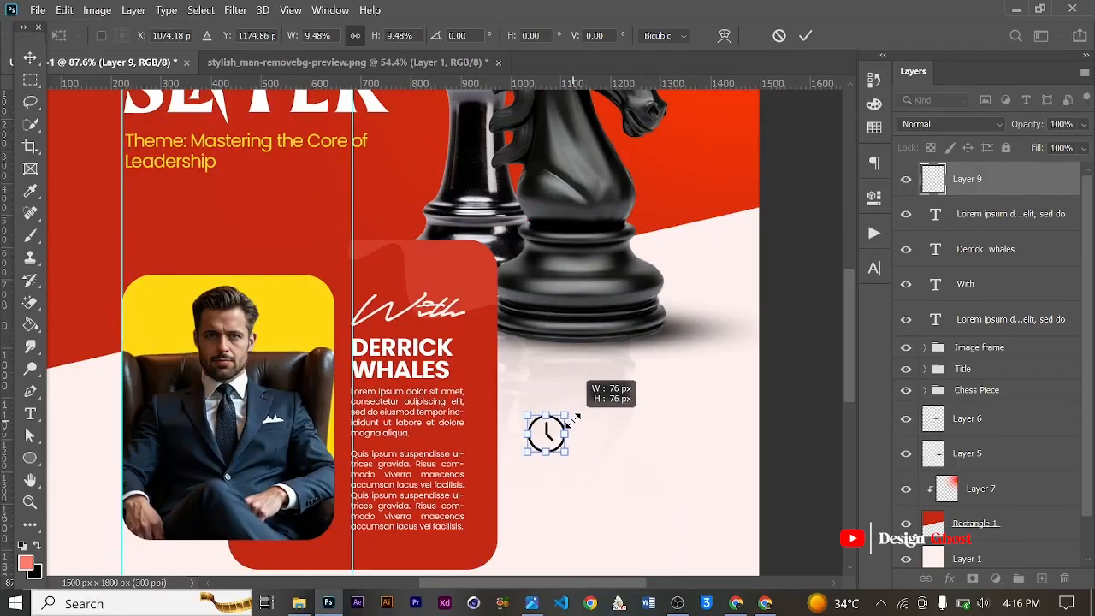
{"action": "key", "text": "Return"}
{"action": "scroll", "coordinate": [595, 432], "scroll_direction": "down", "scroll_amount": 1}
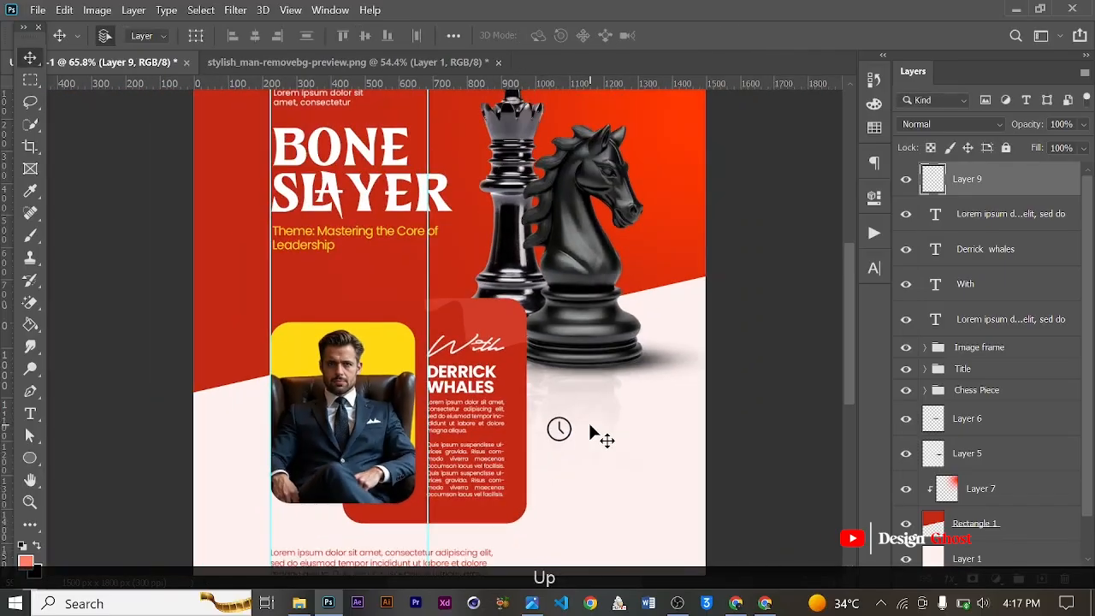
{"action": "scroll", "coordinate": [596, 435], "scroll_direction": "down", "scroll_amount": 3}
{"action": "scroll", "coordinate": [516, 408], "scroll_direction": "up", "scroll_amount": 2}
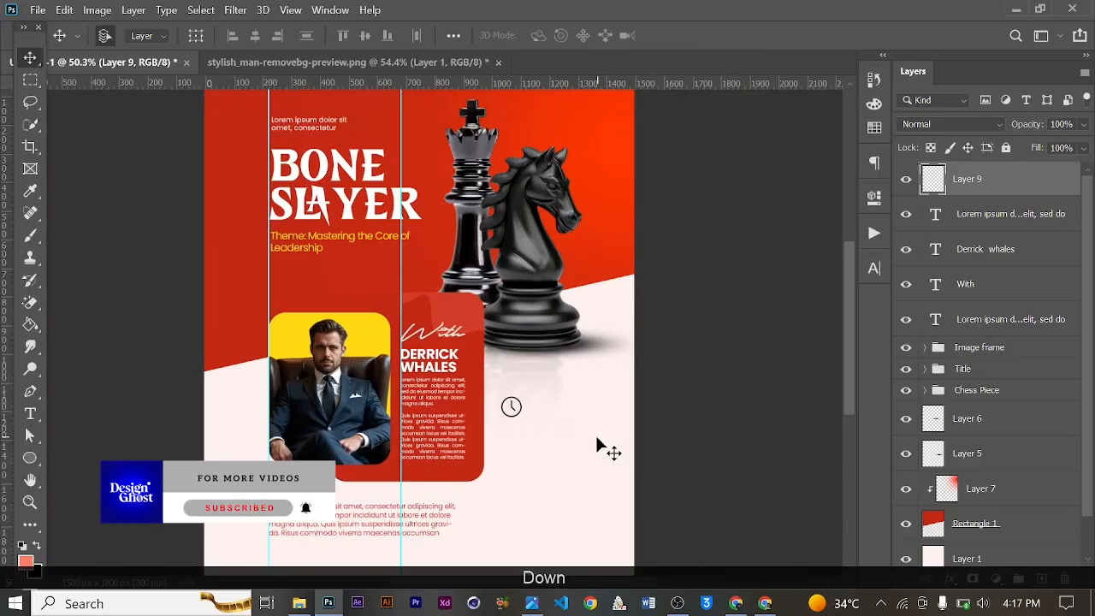
{"action": "key", "text": "Right"}
{"action": "key", "text": "Right"}
{"action": "key", "text": "Right"}
{"action": "key", "text": "Right"}
{"action": "key", "text": "Return"}
{"action": "key", "text": "ctrl+0"}
- Shrink the clock further to about 74% and nudge it up beside the speaker card
{"action": "scroll", "coordinate": [526, 412], "scroll_direction": "up", "scroll_amount": 3}
{"action": "left_click_drag", "start_coordinate": [524, 412], "coordinate": [536, 323]}
{"action": "scroll", "coordinate": [536, 323], "scroll_direction": "up", "scroll_amount": 1}
{"action": "key", "text": "ctrl"}
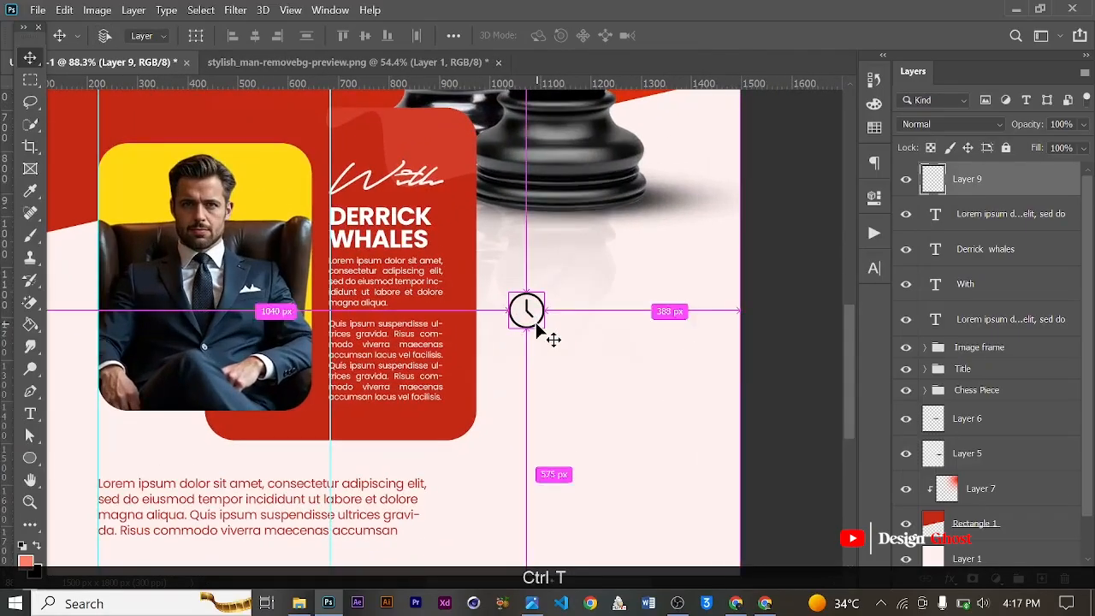
{"action": "key", "text": "ctrl+t"}
{"action": "scroll", "coordinate": [554, 291], "scroll_direction": "up", "scroll_amount": 1}
{"action": "left_click_drag", "start_coordinate": [546, 289], "coordinate": [534, 302]}
{"action": "key", "text": "Return"}
{"action": "key", "text": "ctrl+0"}
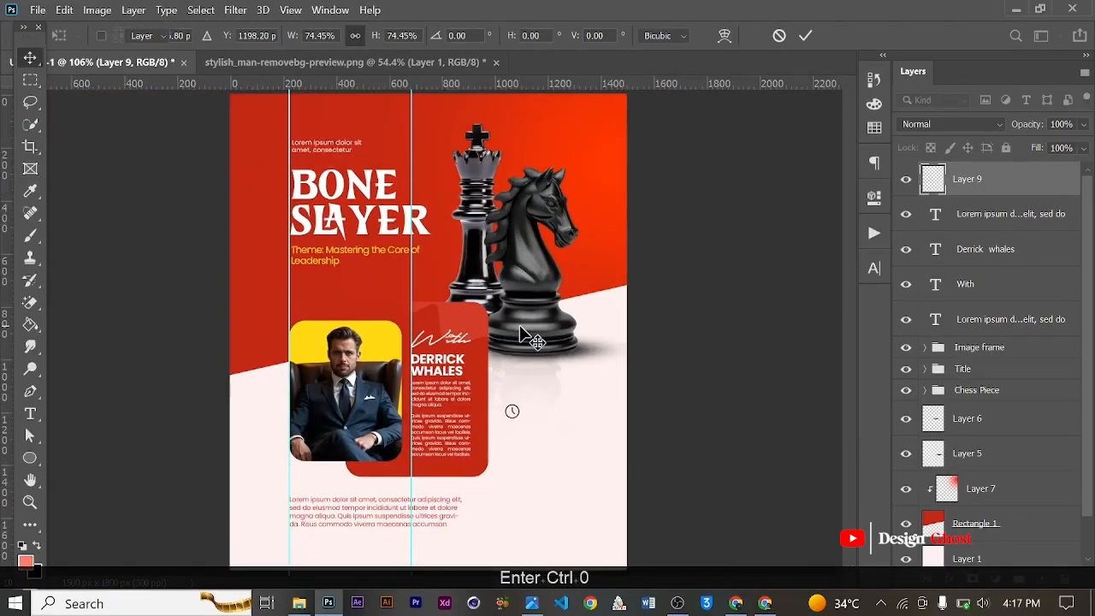
{"action": "scroll", "coordinate": [513, 440], "scroll_direction": "up", "scroll_amount": 5}
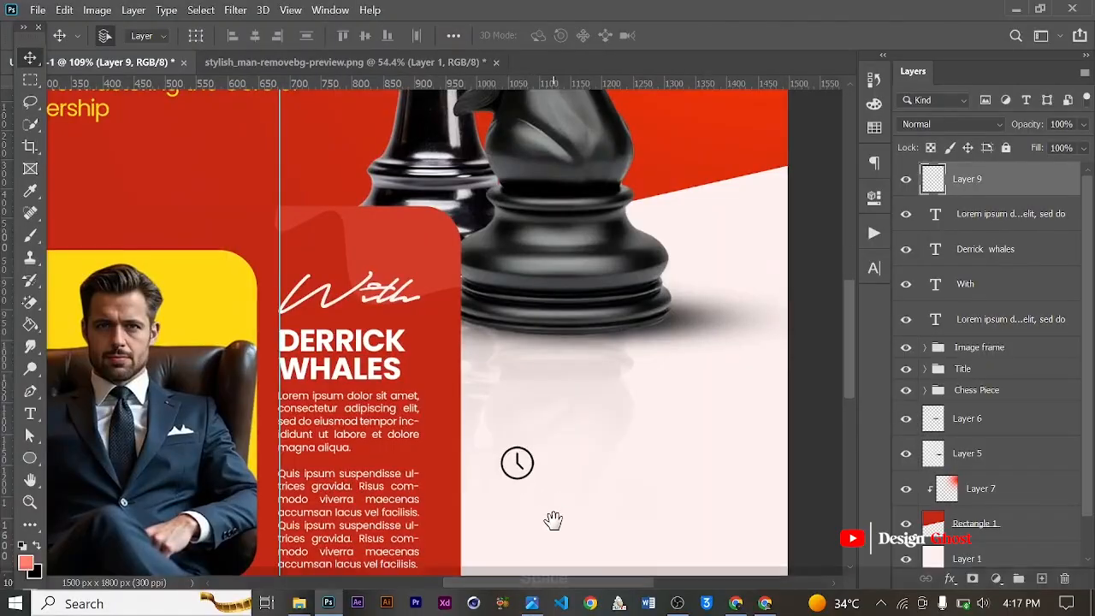
{"action": "left_click_drag", "start_coordinate": [554, 521], "coordinate": [561, 459]}
{"action": "key", "text": "Up"}
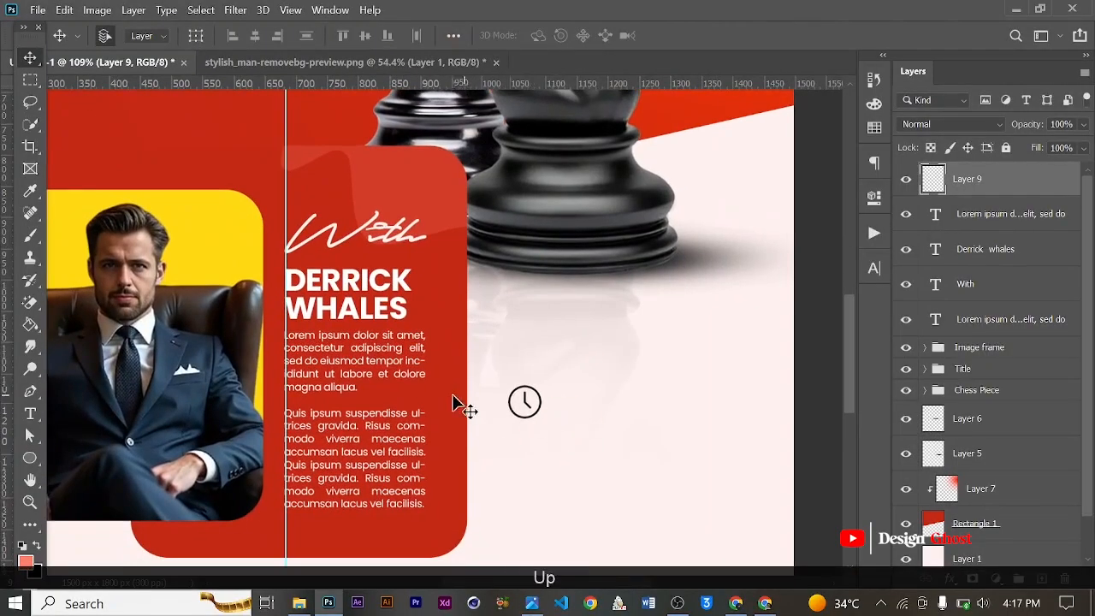
{"action": "scroll", "coordinate": [462, 406], "scroll_direction": "down", "scroll_amount": 2}
{"action": "left_click", "coordinate": [31, 415]}
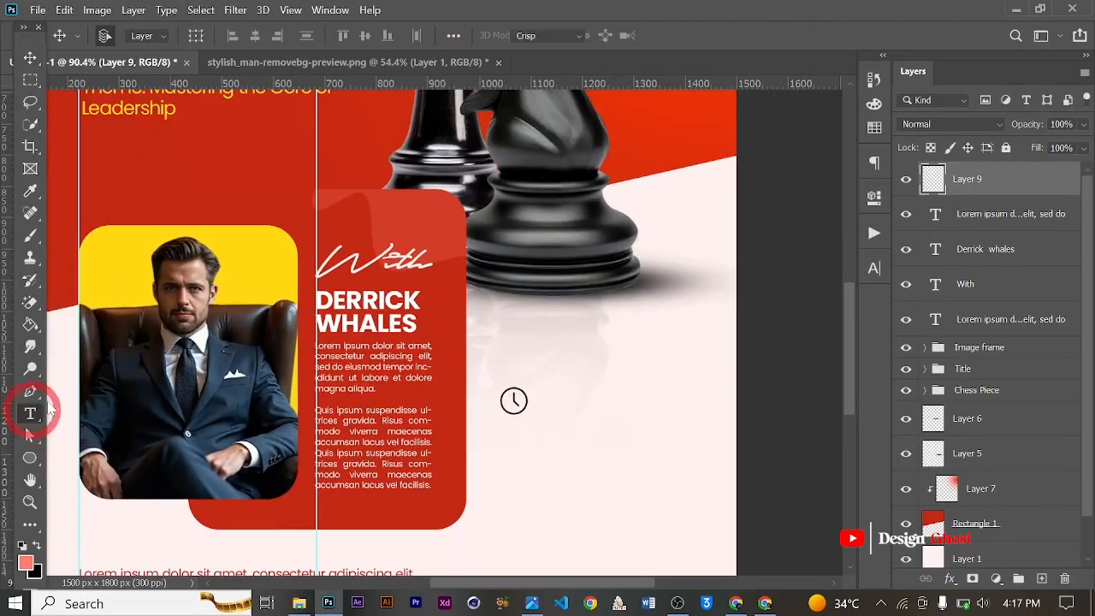
{"action": "scroll", "coordinate": [253, 318], "scroll_direction": "up", "scroll_amount": 1}
- Duplicate the DERRICK WHALES text beside the clock and colour it the poster's red #c52913
{"action": "left_click", "coordinate": [31, 60]}
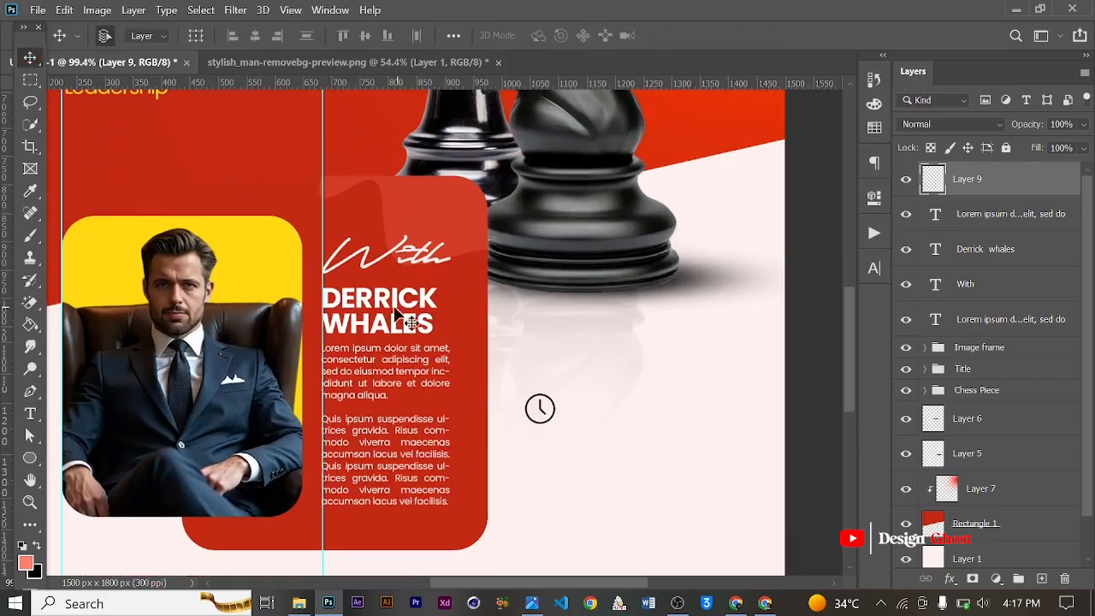
{"action": "left_click_drag", "start_coordinate": [383, 310], "coordinate": [622, 405]}
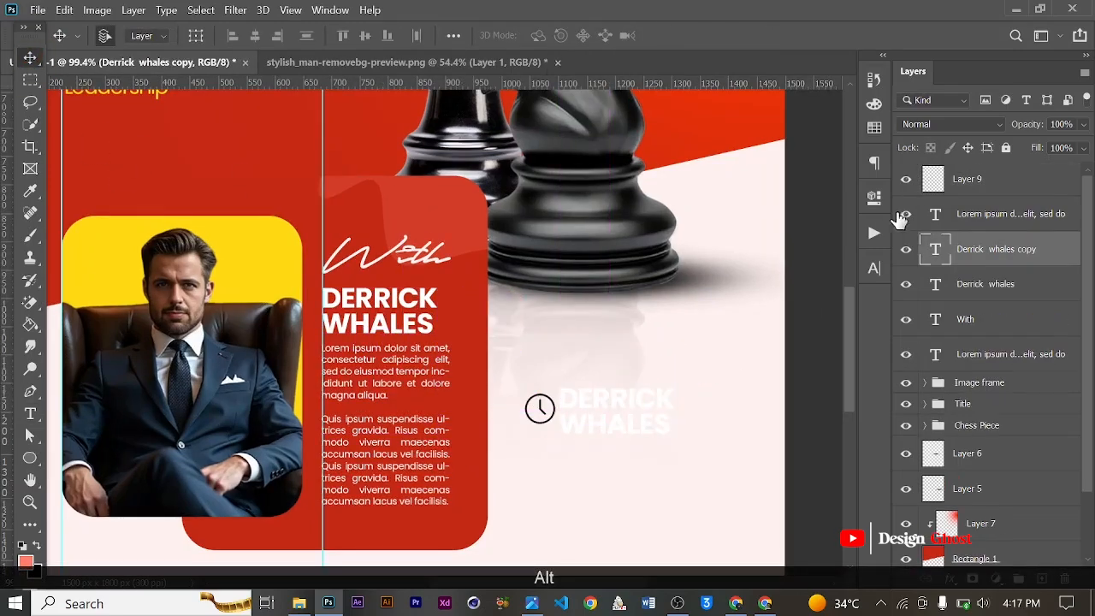
{"action": "left_click", "coordinate": [873, 271]}
{"action": "left_click", "coordinate": [823, 367]}
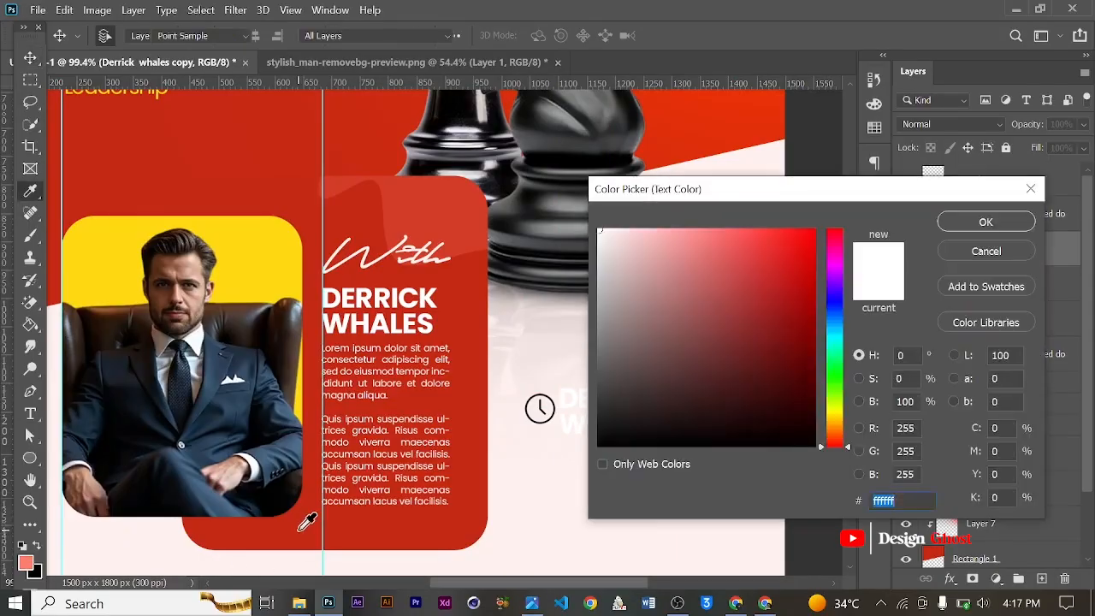
{"action": "left_click", "coordinate": [308, 522]}
{"action": "left_click", "coordinate": [979, 222]}
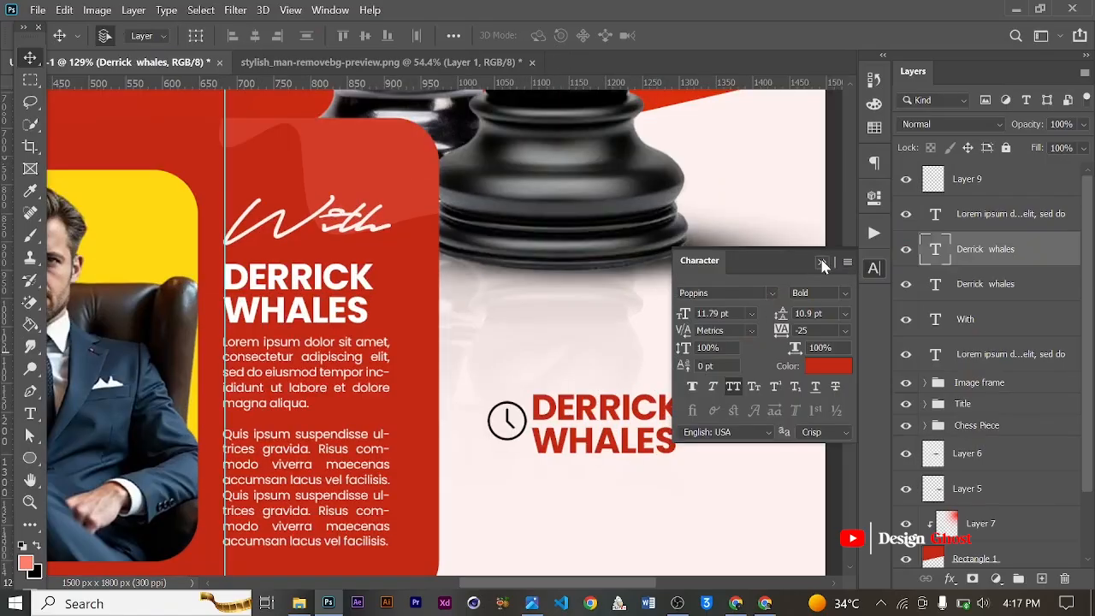
{"action": "left_click", "coordinate": [823, 261]}
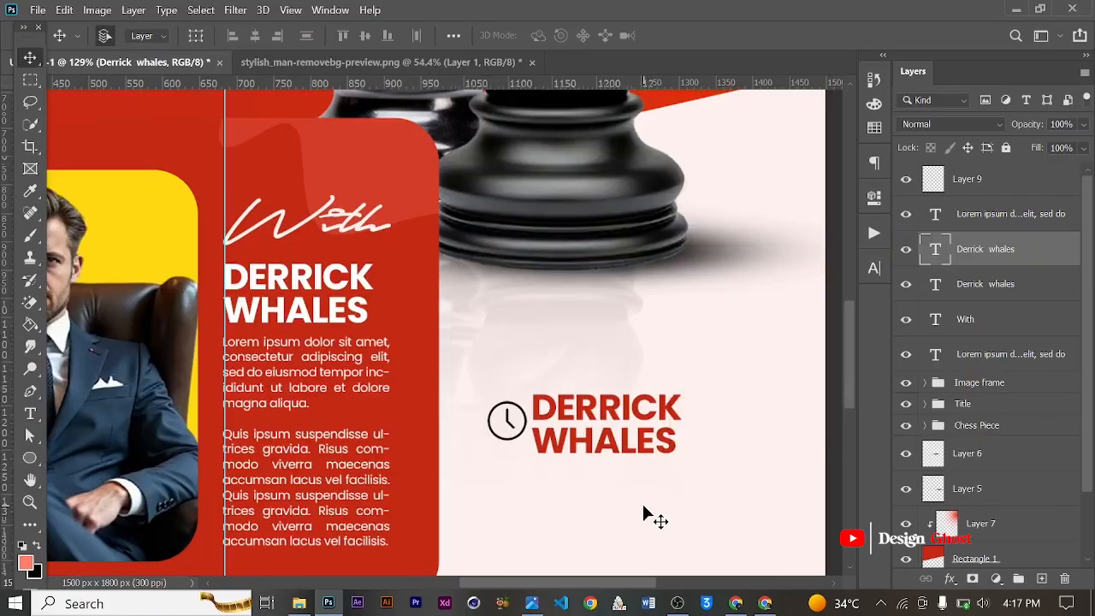
{"action": "scroll", "coordinate": [643, 505], "scroll_direction": "up", "scroll_amount": 4}
{"action": "left_click_drag", "start_coordinate": [647, 417], "coordinate": [676, 400]}
- Retype the copied text as 10AM-12NOON
{"action": "key", "text": "t"}
{"action": "left_click", "coordinate": [602, 346]}
{"action": "key", "text": "ctrl+a"}
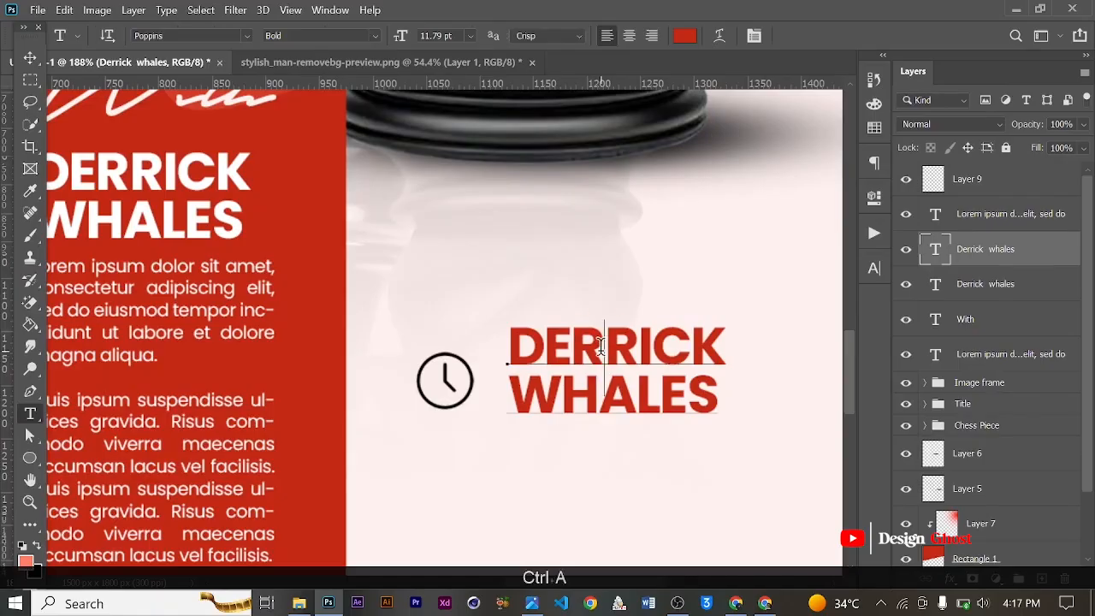
{"action": "type", "text": "10"}
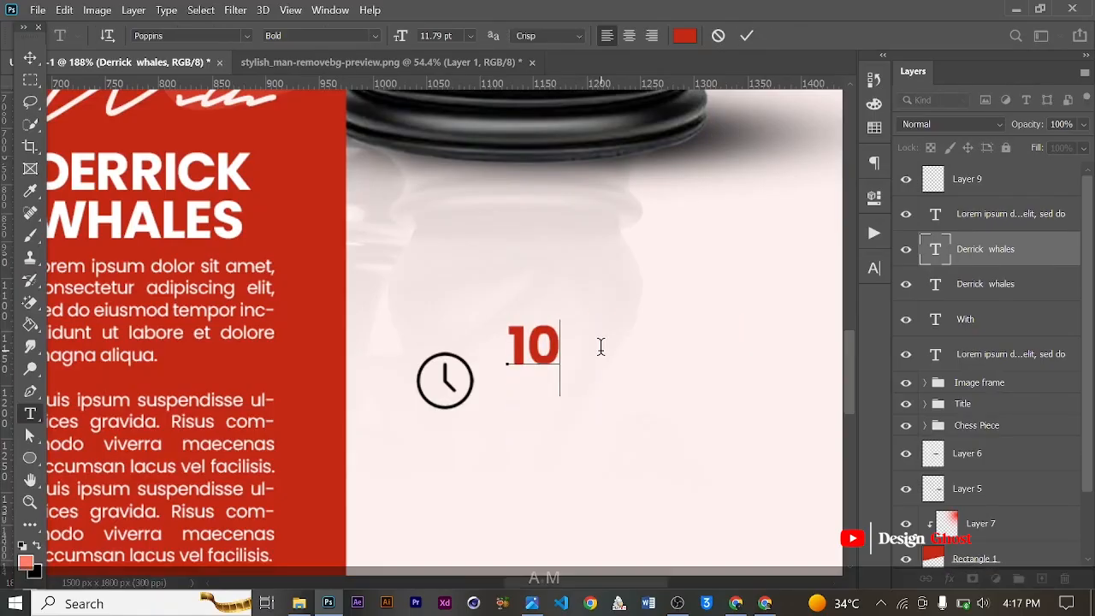
{"action": "type", "text": "AM-12"}
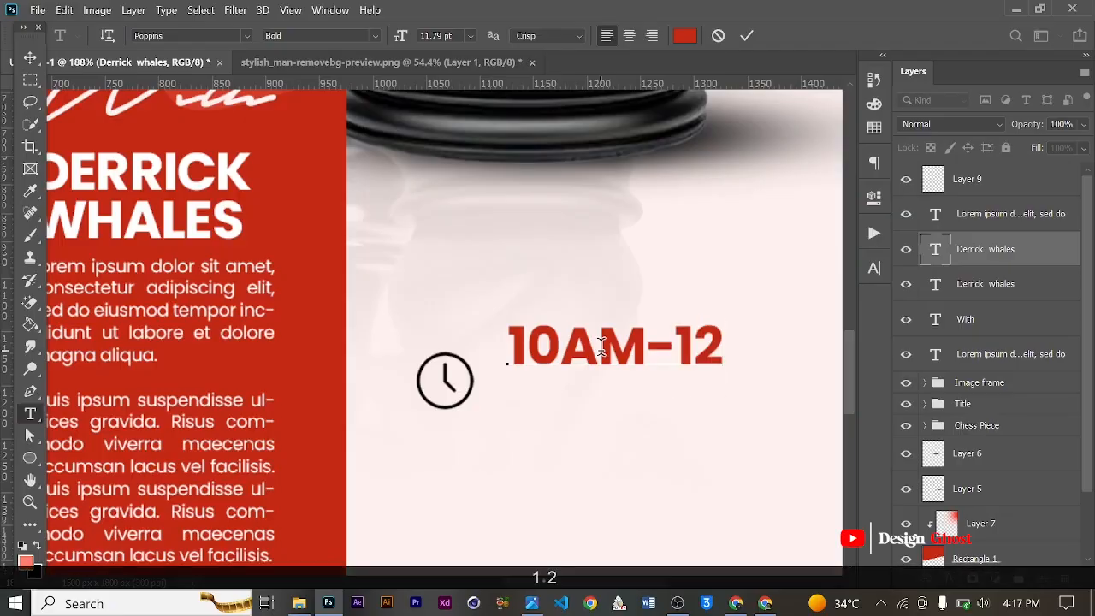
{"action": "type", "text": "NON"}
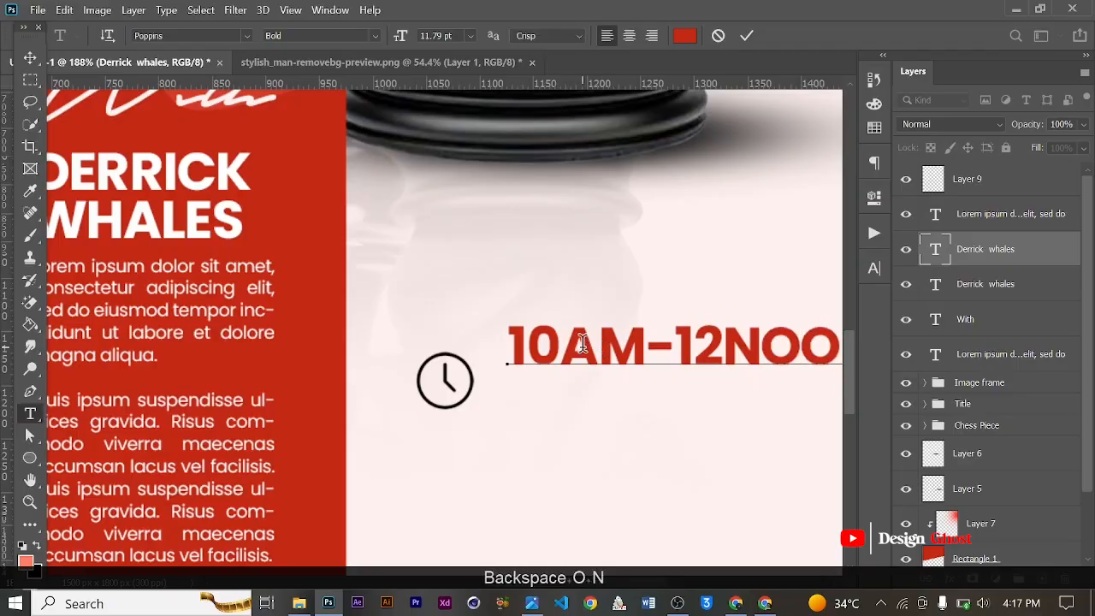
{"action": "scroll", "coordinate": [582, 343], "scroll_direction": "down", "scroll_amount": 2}
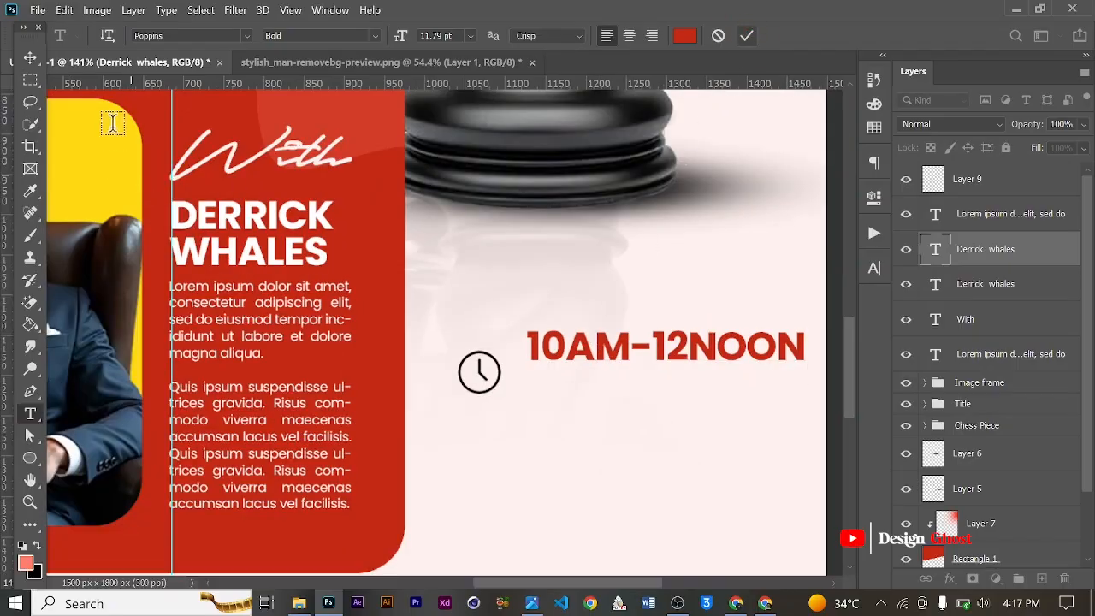
{"action": "left_click", "coordinate": [31, 57]}
- Scale the 10AM-12NOON label down to about 79%
{"action": "key", "text": "ctrl+t"}
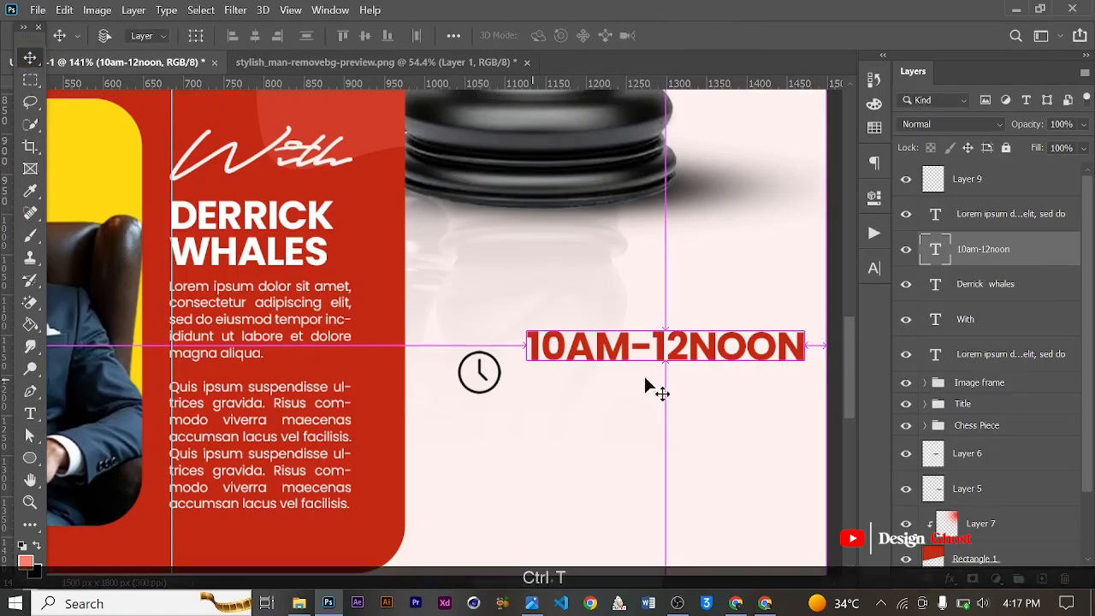
{"action": "scroll", "coordinate": [811, 316], "scroll_direction": "up", "scroll_amount": 1}
{"action": "left_click_drag", "start_coordinate": [836, 311], "coordinate": [637, 389]}
{"action": "key", "text": "Return"}
{"action": "key", "text": "ctrl+0"}
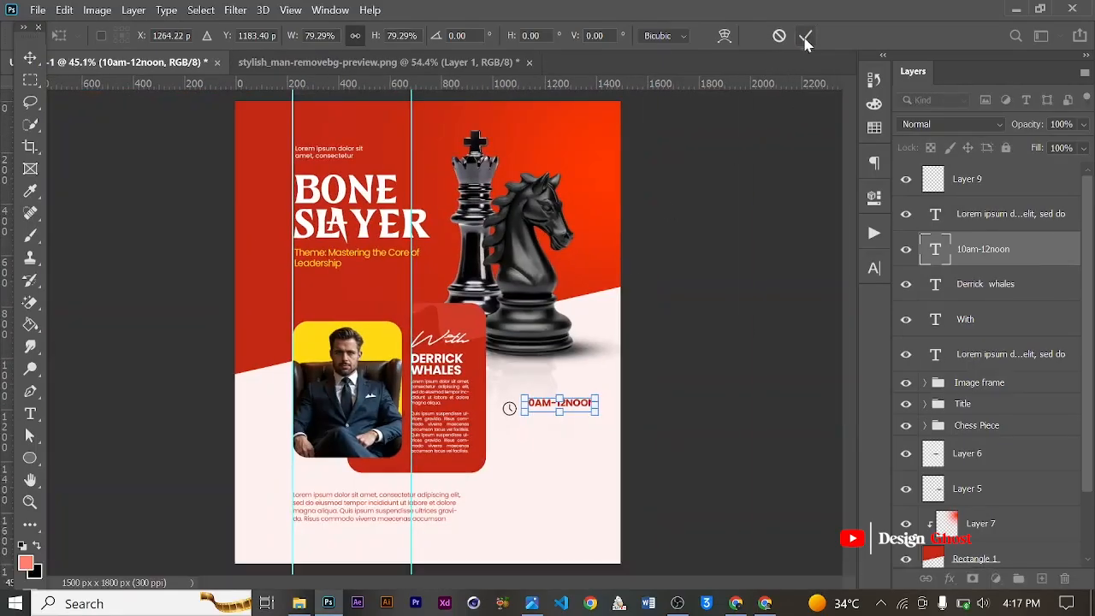
{"action": "left_click", "coordinate": [806, 35]}
{"action": "scroll", "coordinate": [558, 428], "scroll_direction": "up", "scroll_amount": 4}
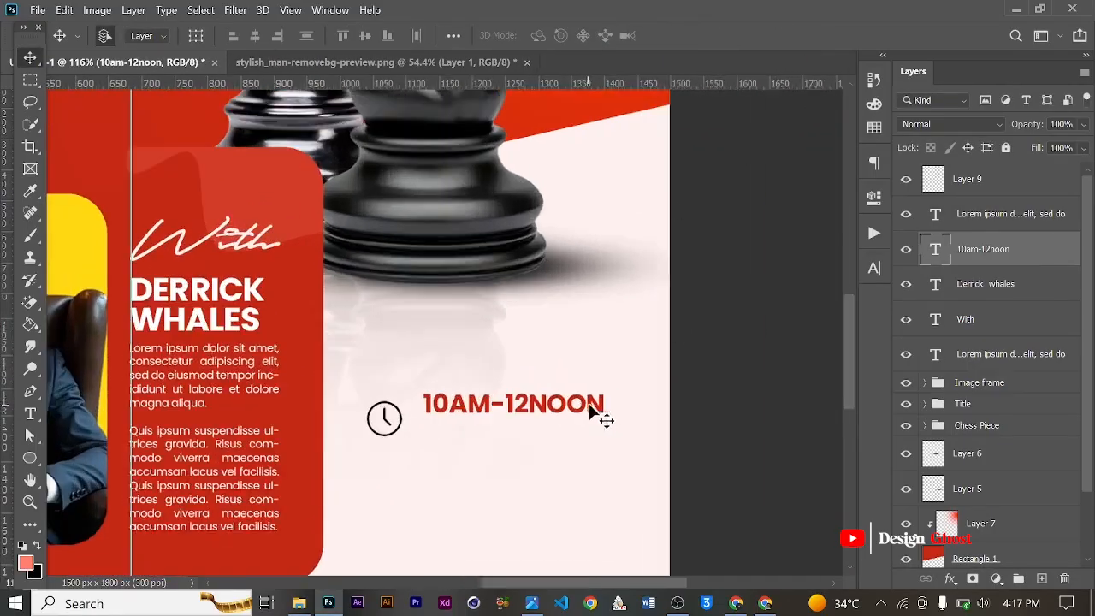
- Break the time text onto two lines after the dash and nudge it up
{"action": "key", "text": "t"}
{"action": "scroll", "coordinate": [513, 401], "scroll_direction": "up", "scroll_amount": 2}
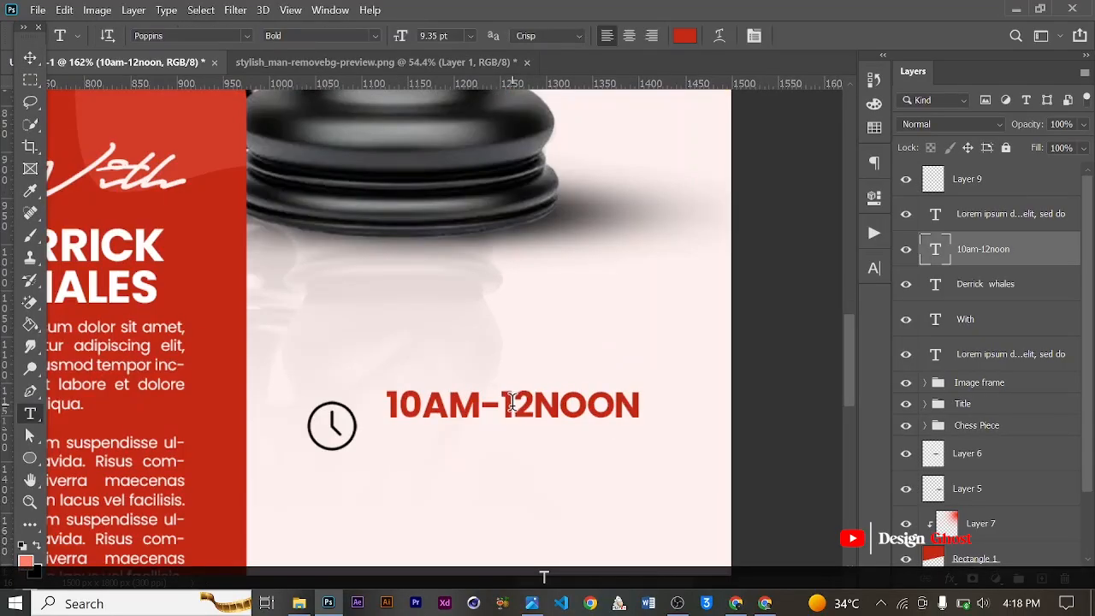
{"action": "left_click", "coordinate": [506, 405]}
{"action": "key", "text": "Return"}
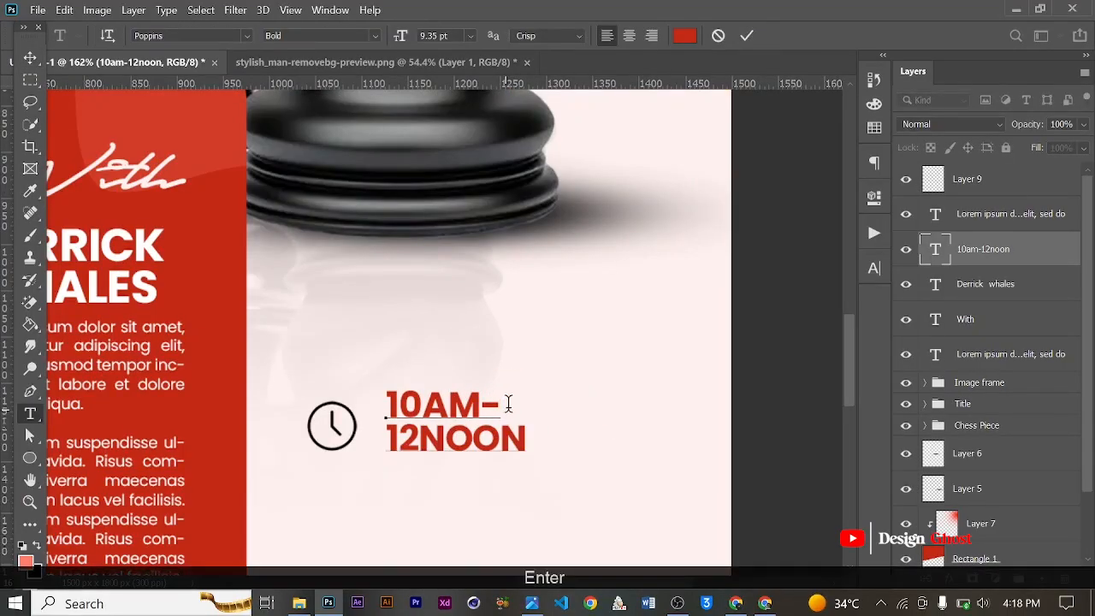
{"action": "left_click", "coordinate": [750, 36]}
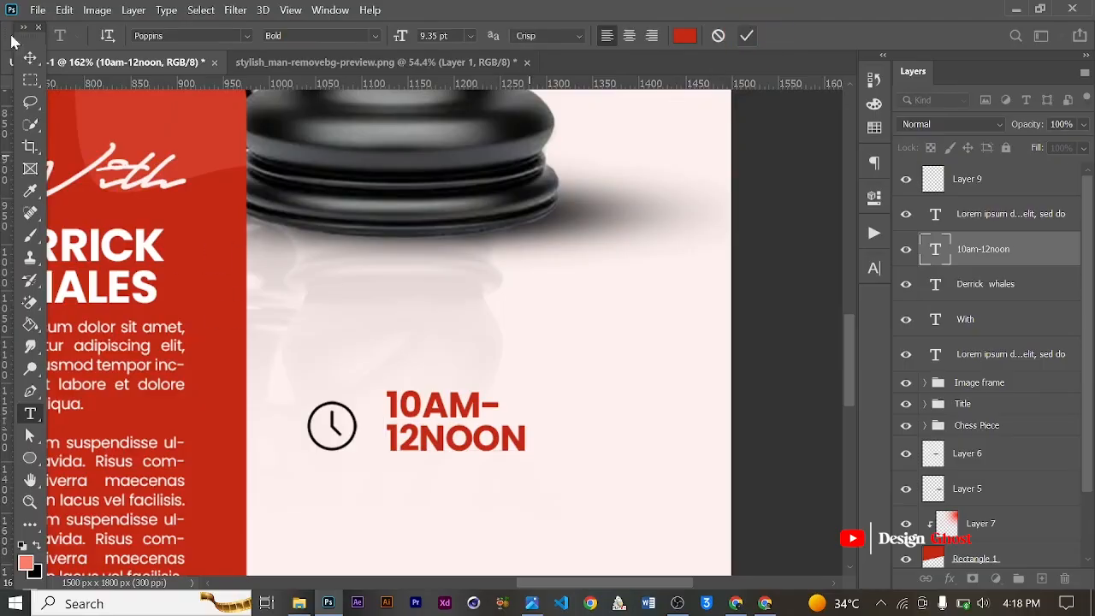
{"action": "left_click", "coordinate": [30, 58]}
{"action": "scroll", "coordinate": [442, 385], "scroll_direction": "up", "scroll_amount": 3}
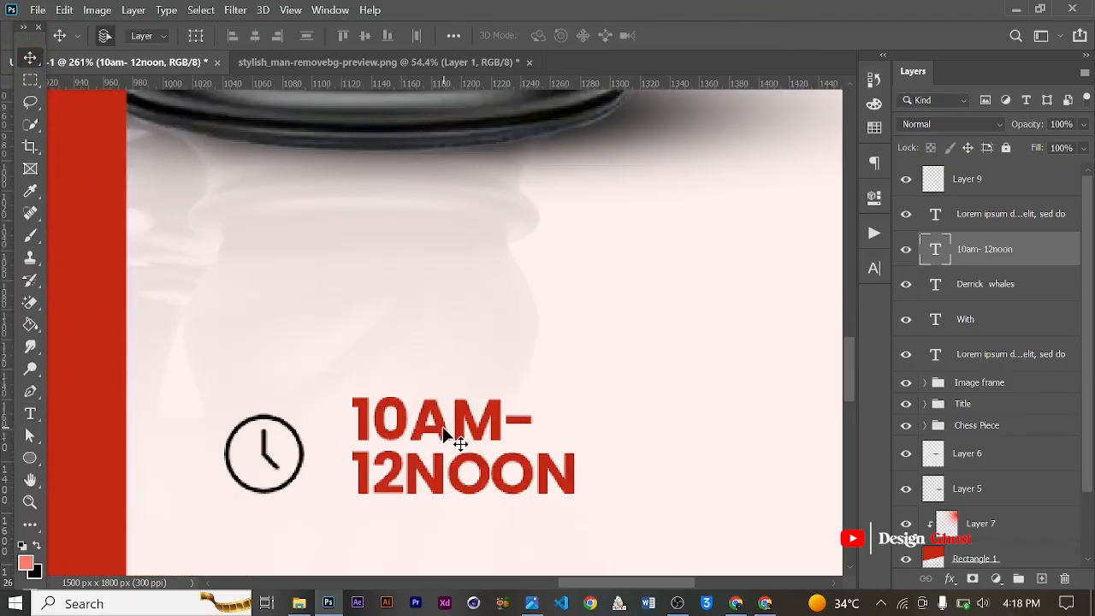
{"action": "scroll", "coordinate": [442, 426], "scroll_direction": "down", "scroll_amount": 3}
{"action": "key", "text": "Up"}
{"action": "key", "text": "Up"}
{"action": "key", "text": "Up"}
{"action": "key", "text": "Up"}
{"action": "key", "text": "Up"}
- Duplicate the time text just below it and retype the copy as EACH DAY
{"action": "scroll", "coordinate": [440, 451], "scroll_direction": "up", "scroll_amount": 1}
{"action": "left_click_drag", "start_coordinate": [442, 452], "coordinate": [428, 513]}
{"action": "key", "text": "t"}
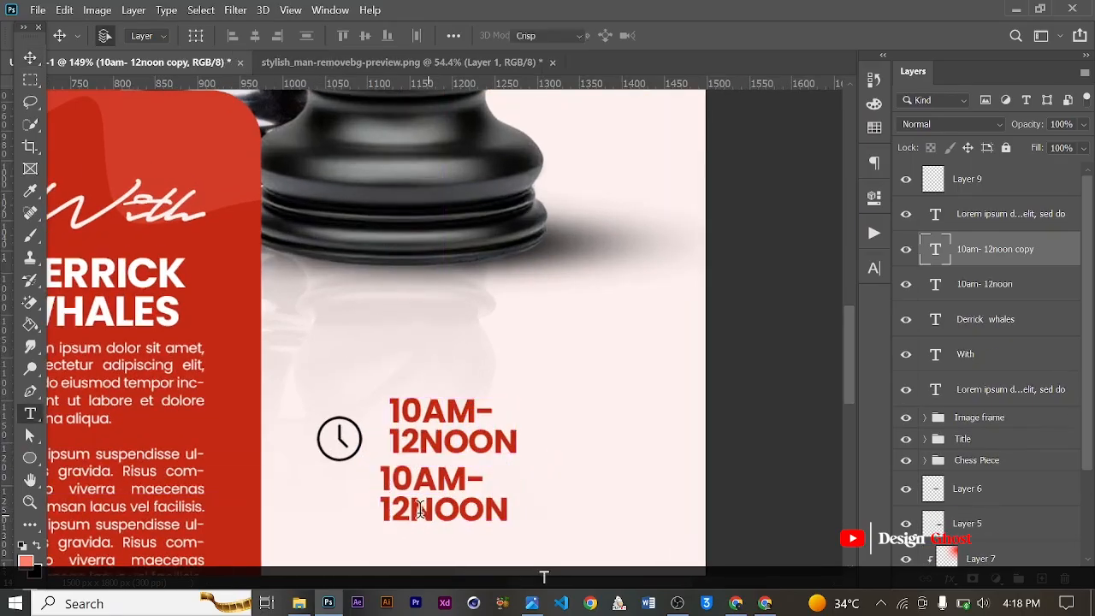
{"action": "left_click", "coordinate": [426, 477]}
{"action": "key", "text": "ctrl+a"}
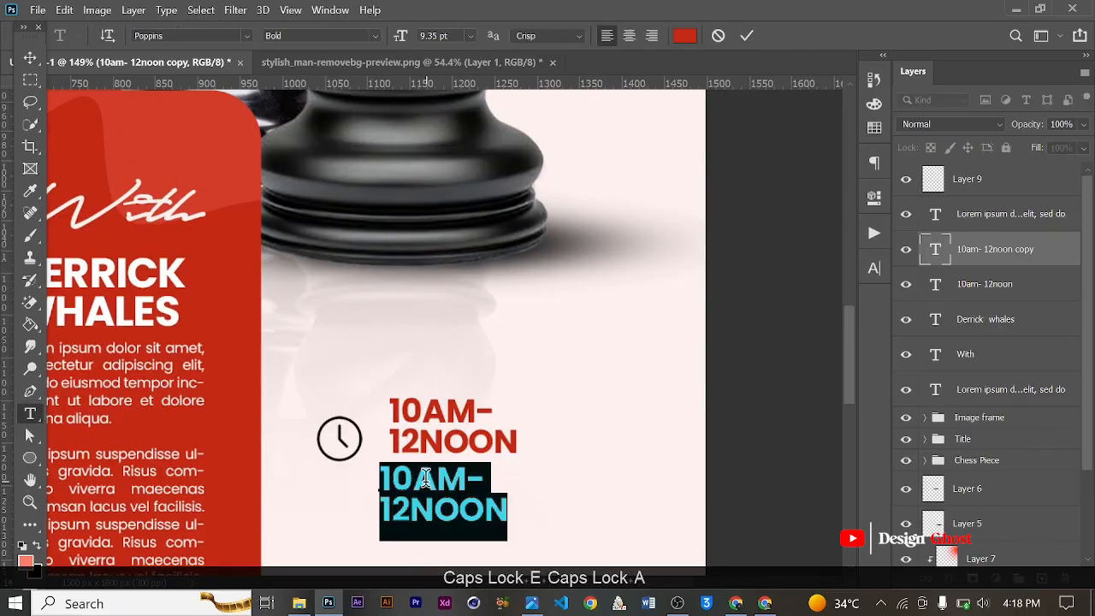
{"action": "left_click", "coordinate": [426, 477]}
{"action": "key", "text": "ctrl+a"}
{"action": "type", "text": "EACH"}
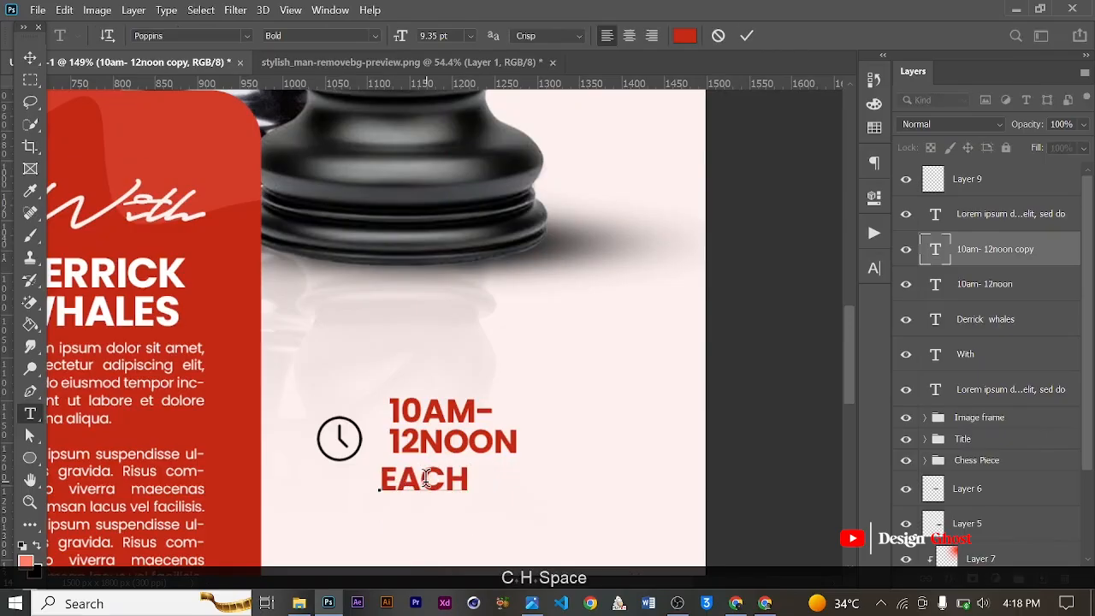
{"action": "type", "text": " D"}
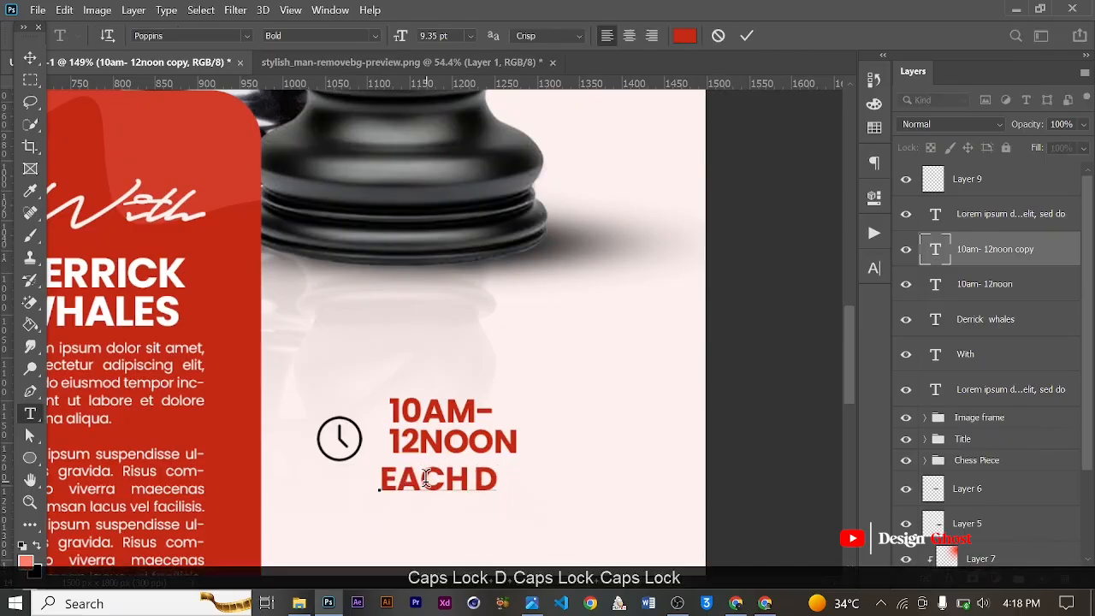
{"action": "type", "text": "AY"}
{"action": "key", "text": "BackSpace"}
{"action": "key", "text": "BackSpace"}
{"action": "key", "text": "Caps_Lock"}
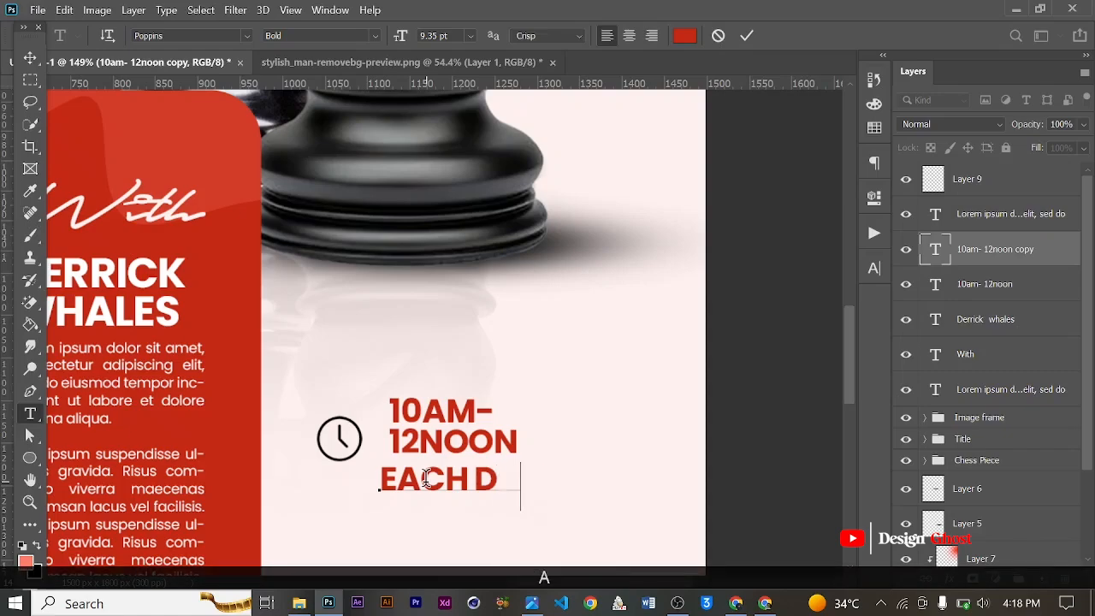
{"action": "key", "text": "BackSpace"}
{"action": "key", "text": "Caps_Lock"}
{"action": "type", "text": "Y"}
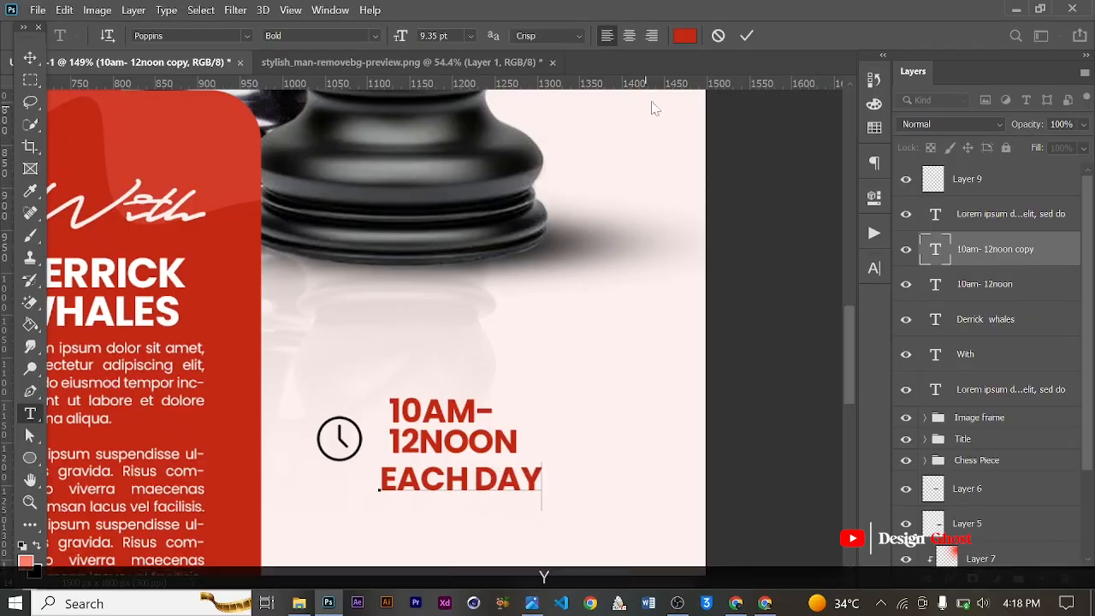
{"action": "left_click", "coordinate": [741, 40]}
- Turn off all caps so it reads Each Day and shrink it to about 63%
{"action": "left_click", "coordinate": [873, 267]}
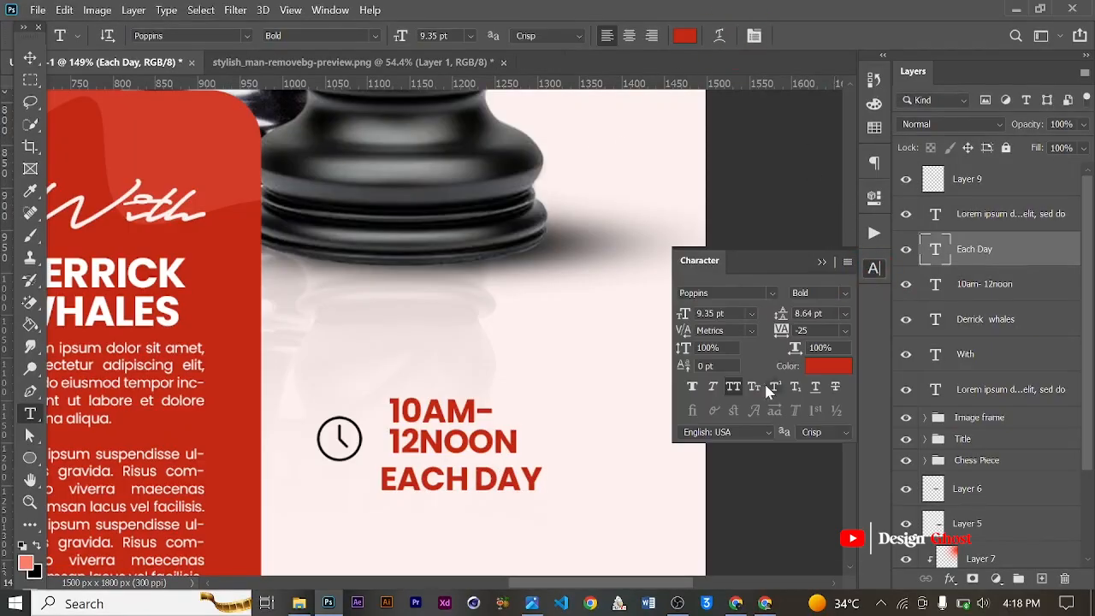
{"action": "key", "text": "ctrl+shift+k"}
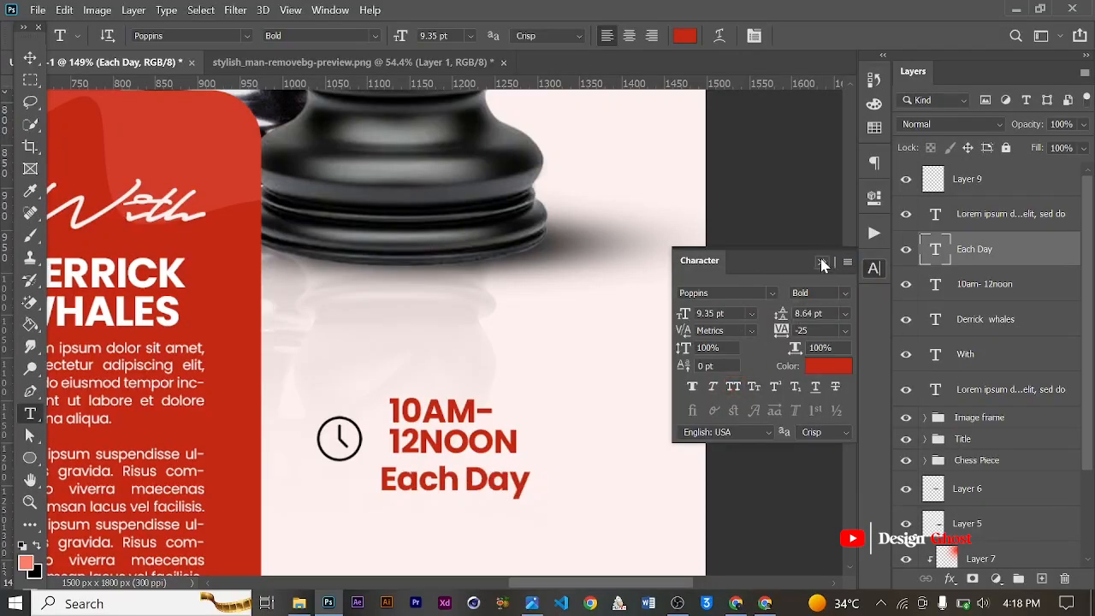
{"action": "left_click", "coordinate": [823, 263]}
{"action": "left_click", "coordinate": [28, 57]}
{"action": "scroll", "coordinate": [357, 295], "scroll_direction": "down", "scroll_amount": 2, "text": "alt"}
{"action": "key", "text": "ctrl+t"}
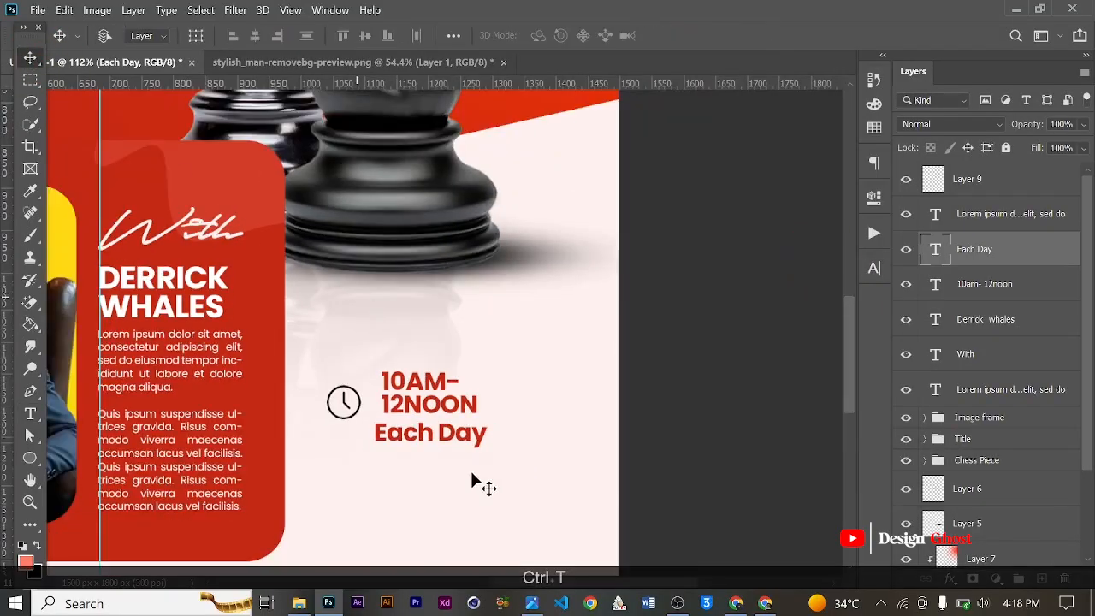
{"action": "scroll", "coordinate": [489, 447], "scroll_direction": "up", "scroll_amount": 1, "text": "alt"}
{"action": "left_click_drag", "start_coordinate": [488, 447], "coordinate": [414, 416]}
{"action": "scroll", "coordinate": [445, 440], "scroll_direction": "up", "scroll_amount": 3, "text": "alt"}
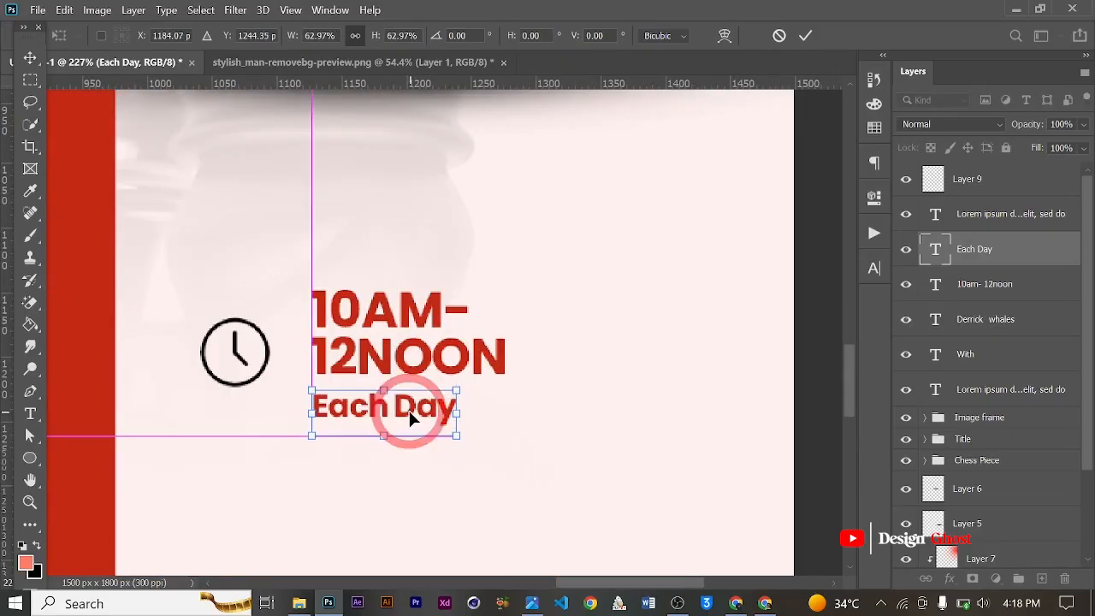
{"action": "key", "text": "Return"}
- Extend the line to read Each Day UK Time
{"action": "scroll", "coordinate": [557, 443], "scroll_direction": "up", "scroll_amount": 5, "text": "alt"}
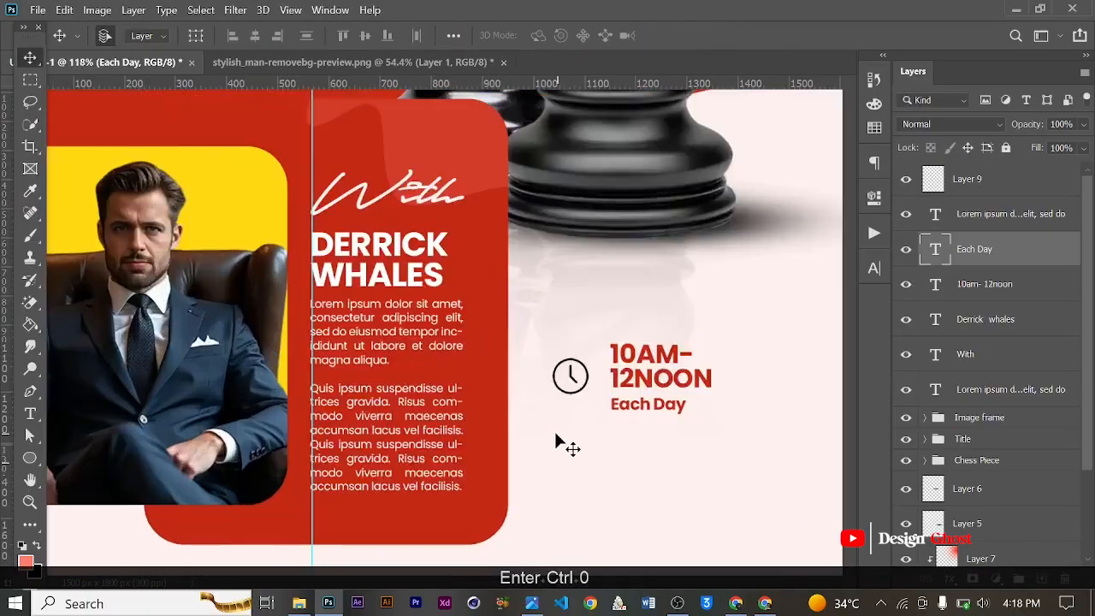
{"action": "key", "text": "t"}
{"action": "scroll", "coordinate": [737, 394], "scroll_direction": "up", "scroll_amount": 2, "text": "alt"}
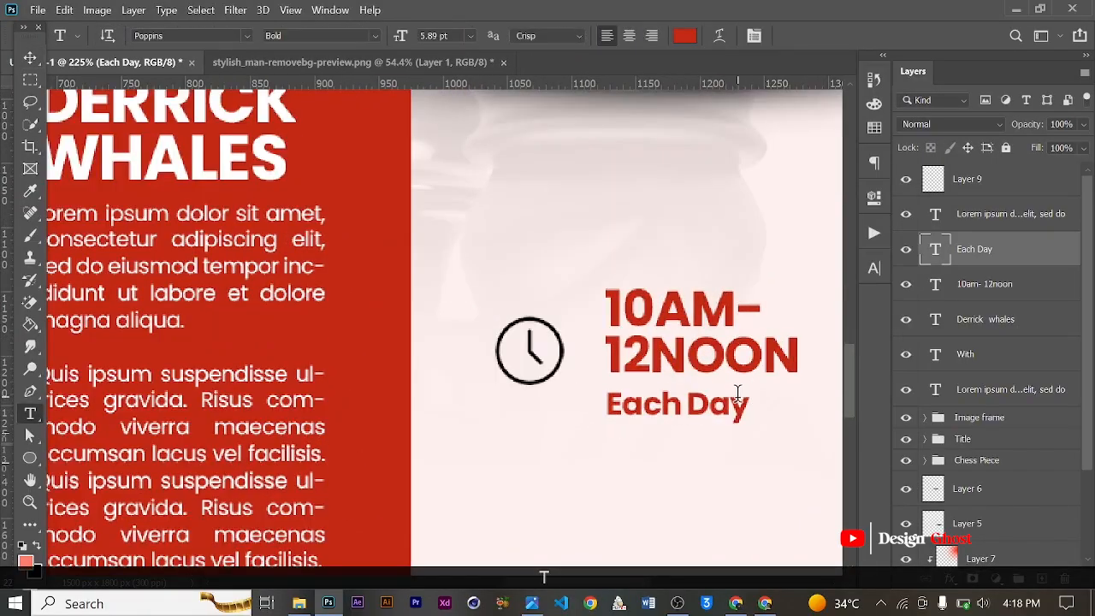
{"action": "left_click", "coordinate": [750, 398]}
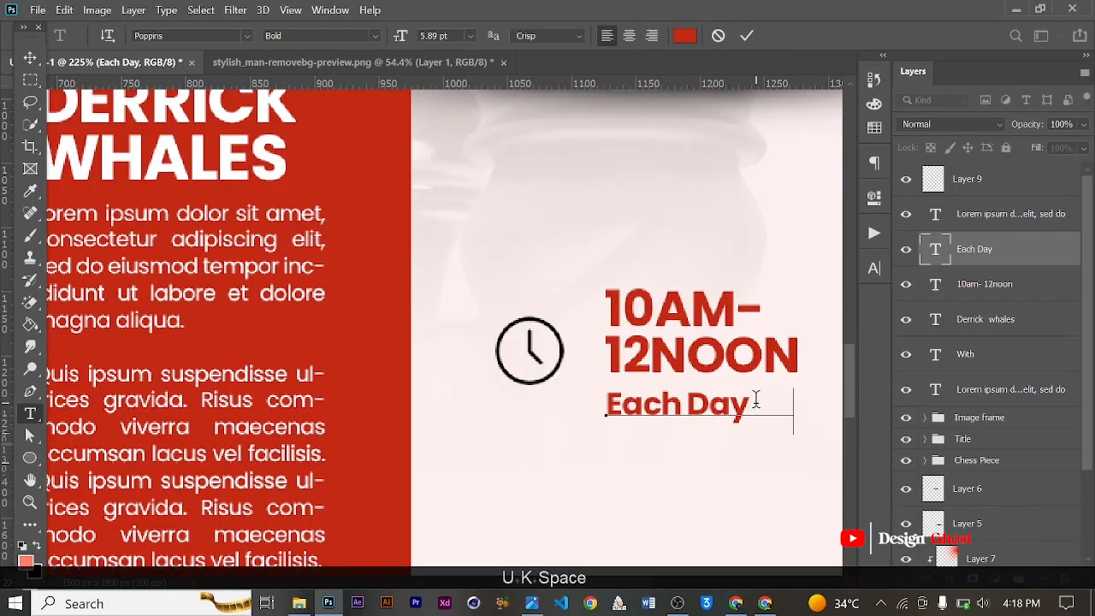
{"action": "type", "text": "uk"}
{"action": "key", "text": "BackSpace"}
{"action": "key", "text": "BackSpace"}
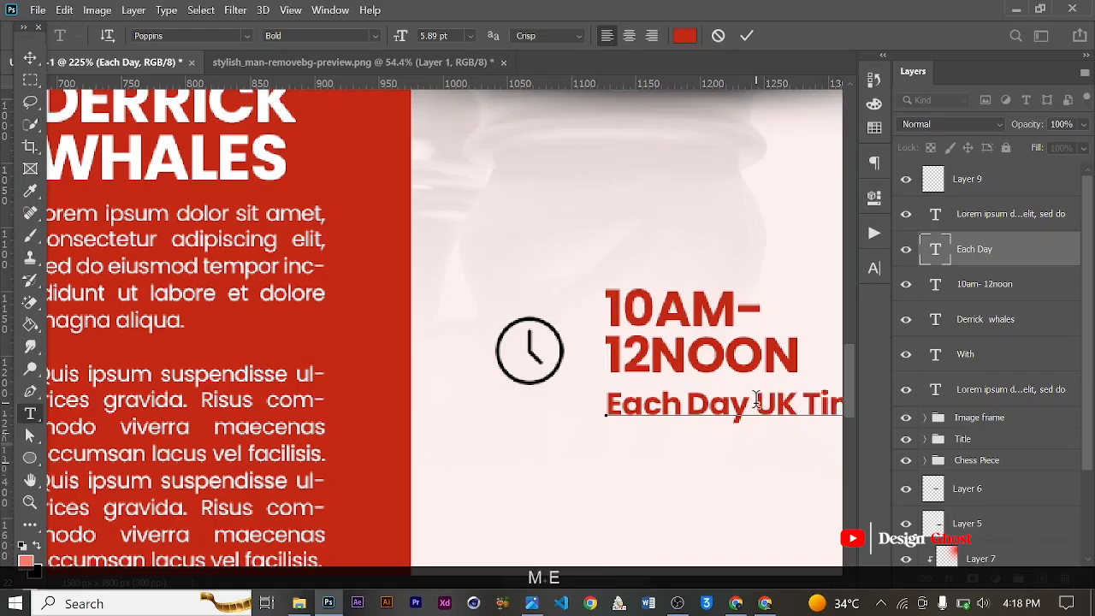
{"action": "scroll", "coordinate": [755, 398], "scroll_direction": "down", "scroll_amount": 5}
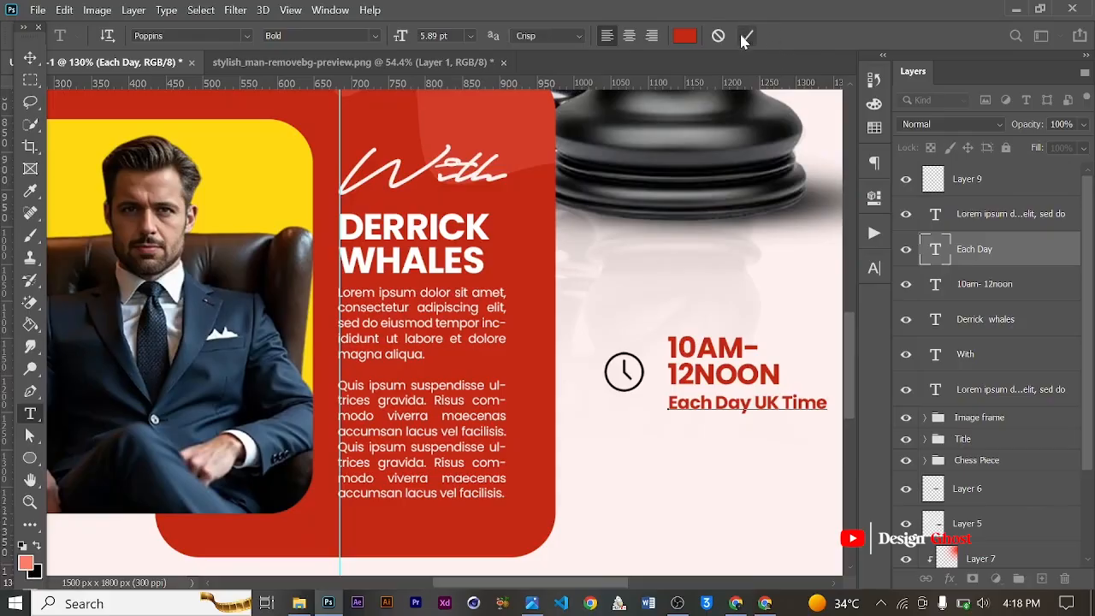
{"action": "left_click", "coordinate": [28, 59]}
- Nudge the 10AM-12NOON and Each Day UK Time lines slightly left together
{"action": "scroll", "coordinate": [511, 404], "scroll_direction": "down", "scroll_amount": 5}
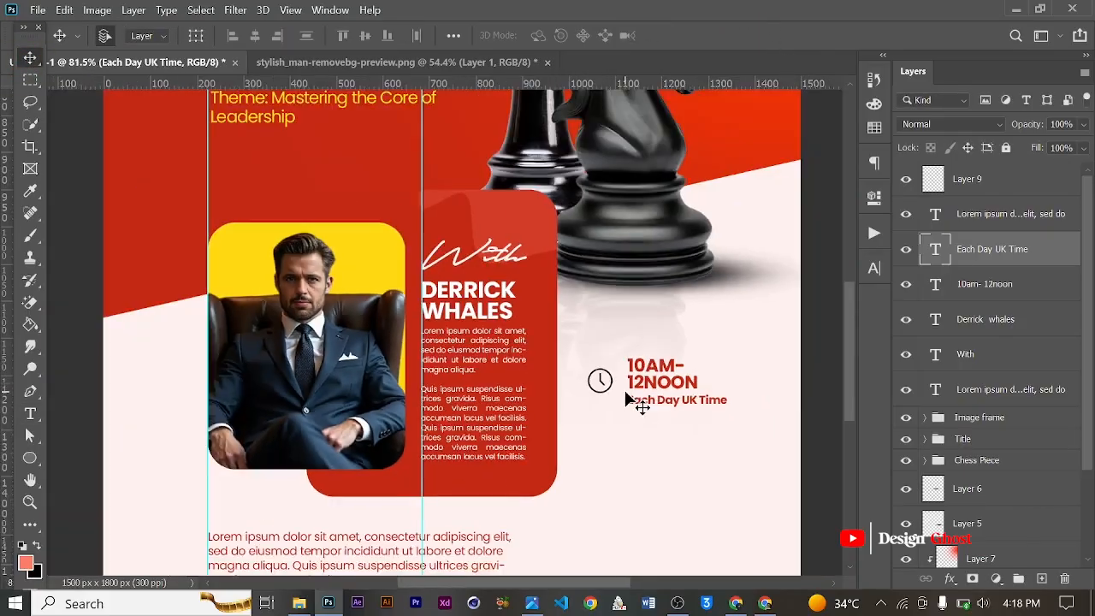
{"action": "key", "text": "ctrl+0"}
{"action": "scroll", "coordinate": [574, 464], "scroll_direction": "up", "scroll_amount": 5}
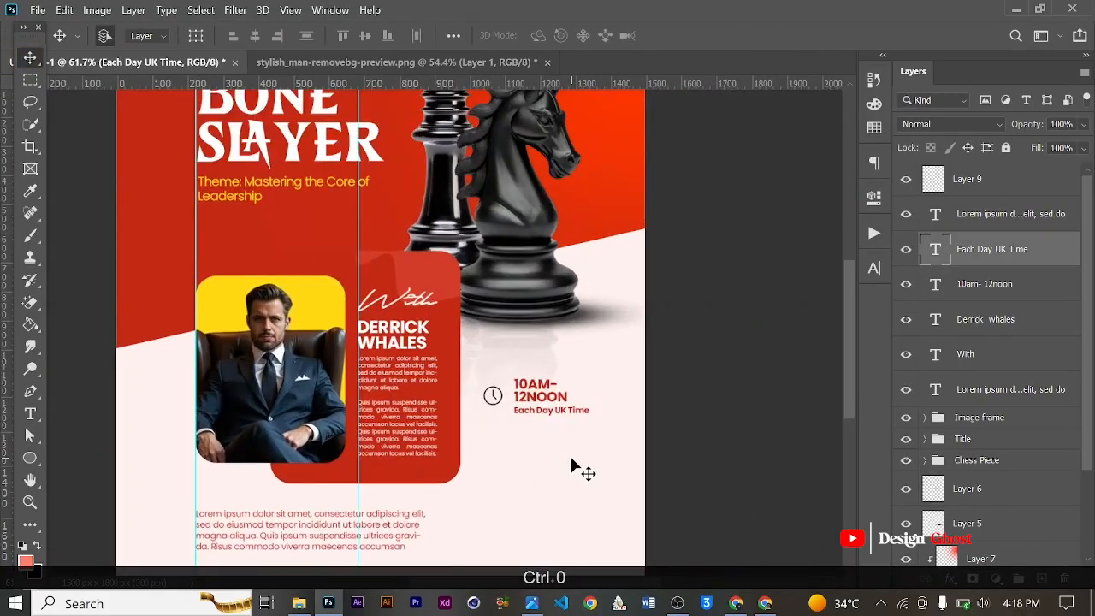
{"action": "left_click", "coordinate": [985, 286], "text": "ctrl"}
{"action": "key", "text": "Left"}
{"action": "key", "text": "Left"}
{"action": "key", "text": "Left"}
{"action": "key", "text": "Left"}
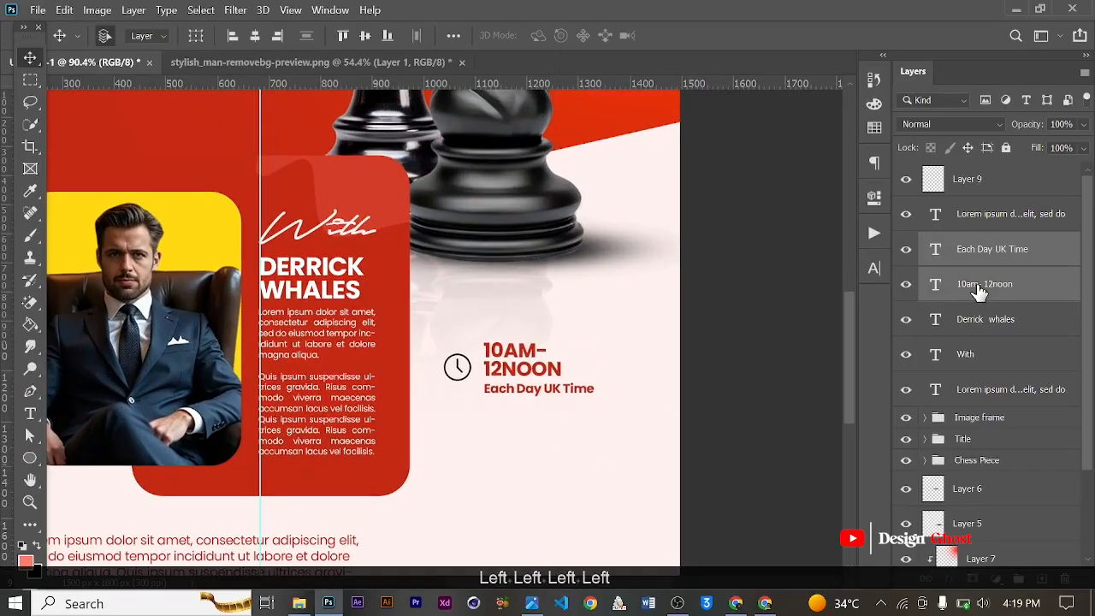
{"action": "scroll", "coordinate": [598, 385], "scroll_direction": "down", "scroll_amount": 2}
{"action": "scroll", "coordinate": [576, 386], "scroll_direction": "up", "scroll_amount": 1}
{"action": "key", "text": "ctrl+0"}
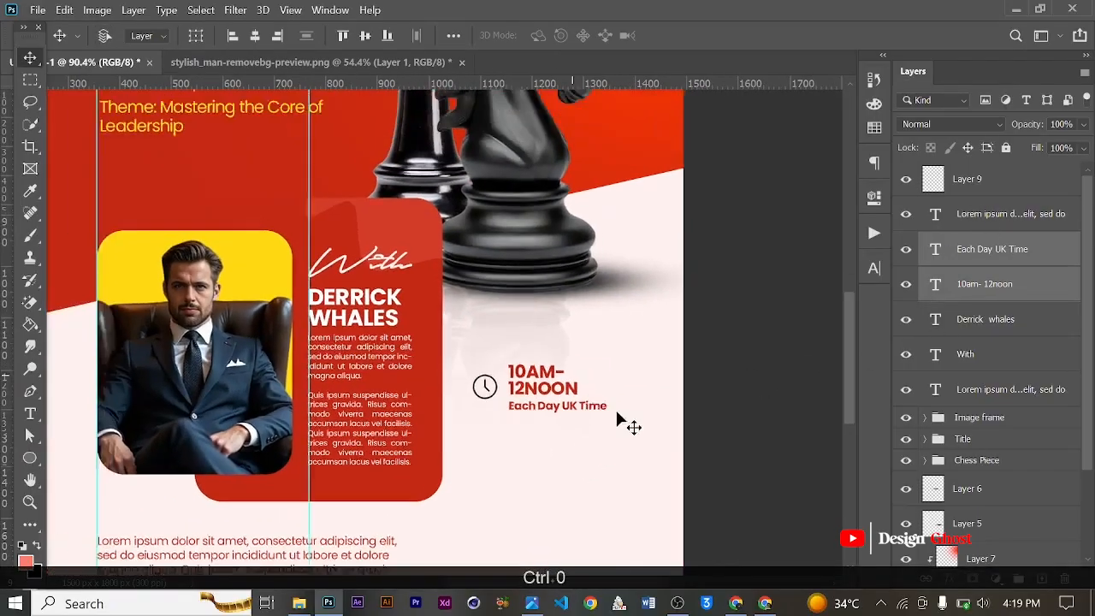
- Copy a calendar icon image from Pinterest in the browser
{"action": "left_click", "coordinate": [765, 603]}
{"action": "scroll", "coordinate": [514, 428], "scroll_direction": "down", "scroll_amount": 2}
{"action": "scroll", "coordinate": [676, 409], "scroll_direction": "up", "scroll_amount": 1}
{"action": "left_click", "coordinate": [697, 413]}
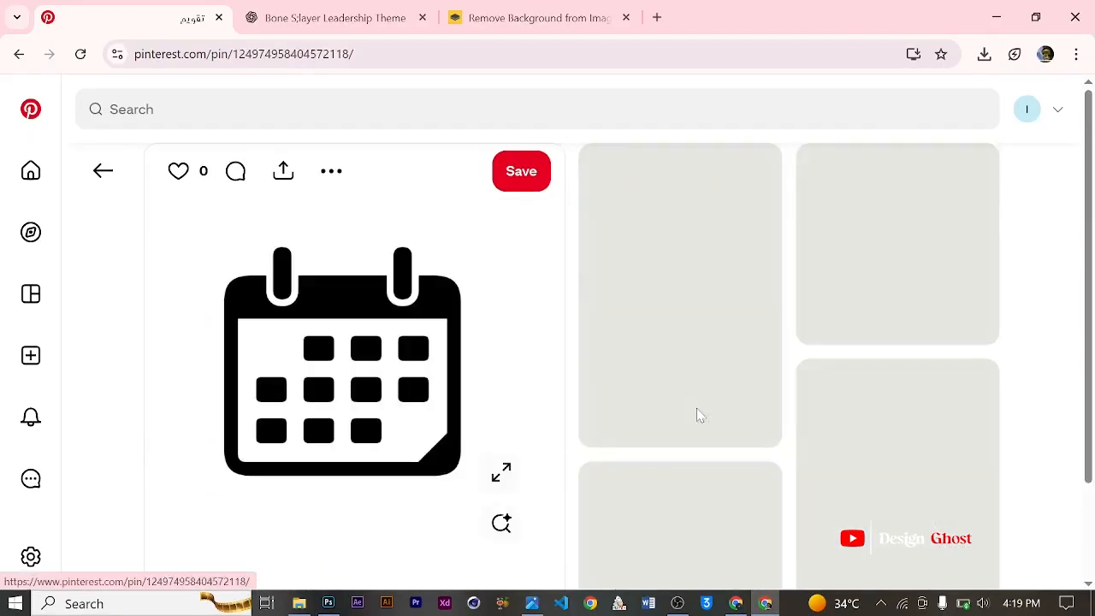
{"action": "right_click", "coordinate": [272, 279]}
{"action": "left_click", "coordinate": [340, 353]}
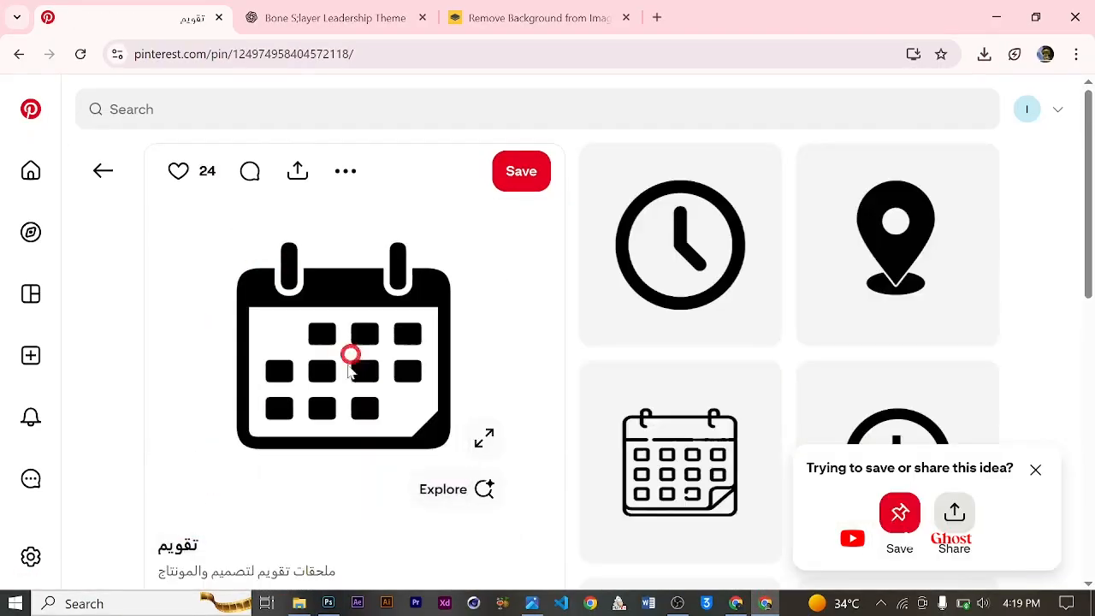
{"action": "left_click", "coordinate": [329, 603]}
- Paste the copied calendar image above the Each Day UK Time layer and drag it over the poster
{"action": "scroll", "coordinate": [565, 439], "scroll_direction": "up", "scroll_amount": 3}
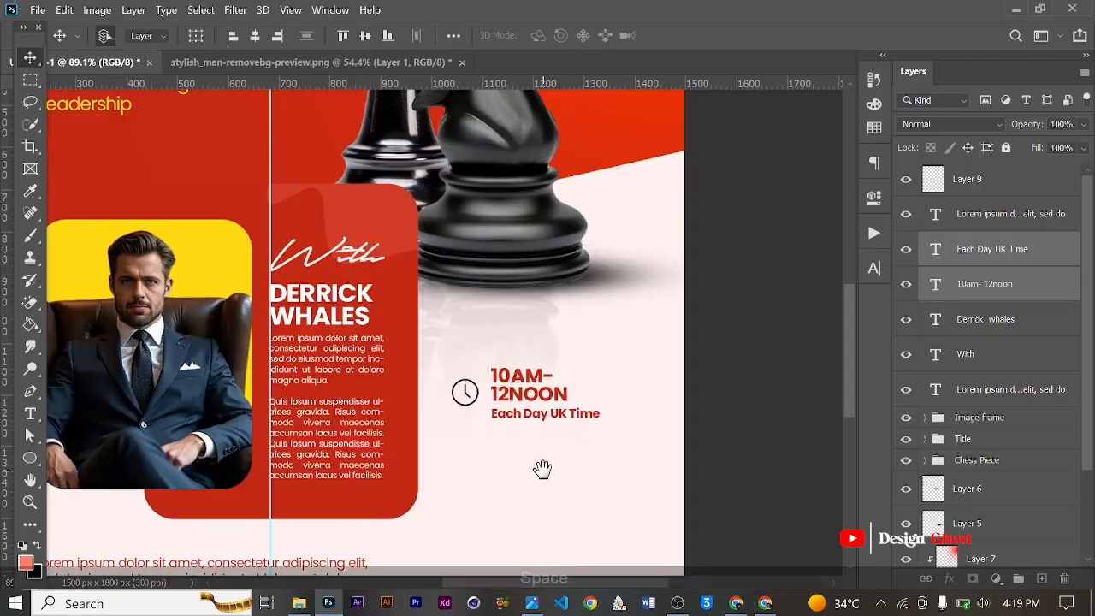
{"action": "left_click_drag", "start_coordinate": [543, 467], "coordinate": [516, 373]}
{"action": "left_click", "coordinate": [984, 249]}
{"action": "key", "text": "ctrl+v"}
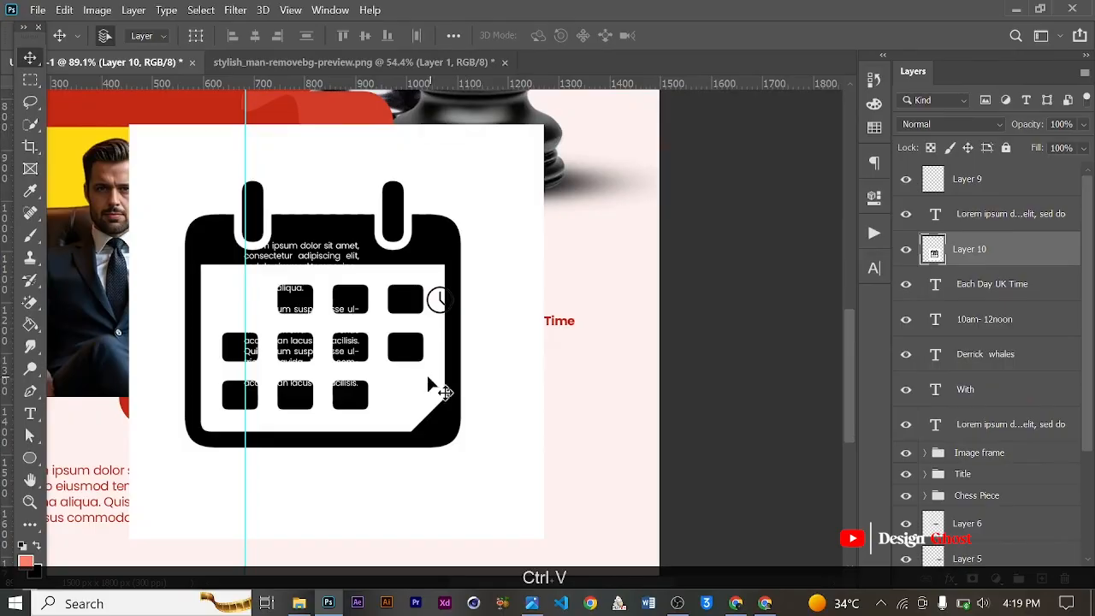
{"action": "left_click_drag", "start_coordinate": [442, 383], "coordinate": [567, 379]}
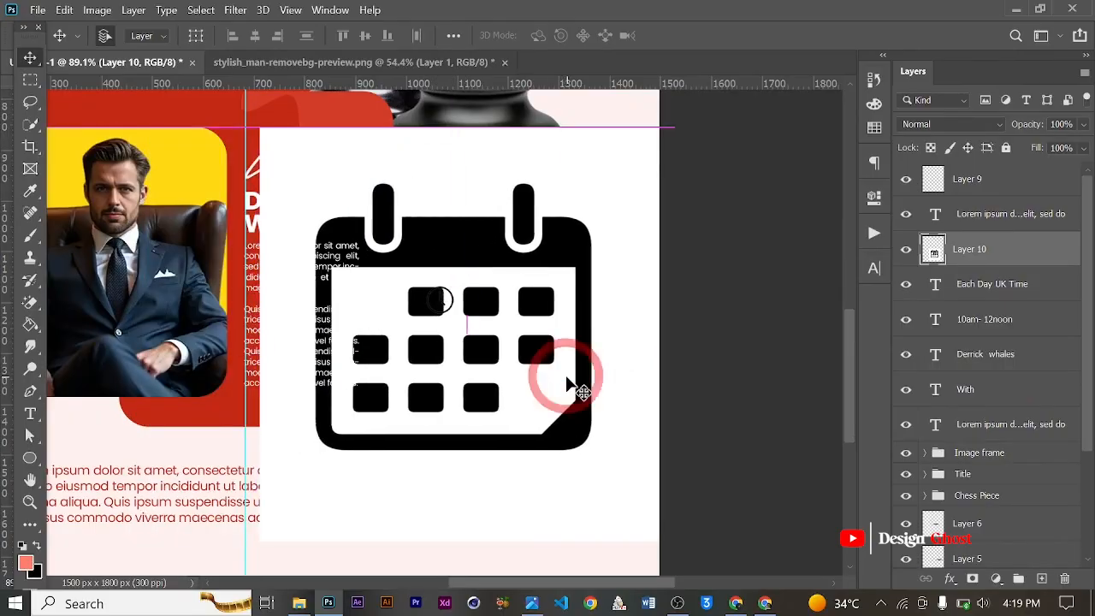
- Magic Eraser the calendar's white background and interior
{"action": "key", "text": "e"}
{"action": "left_click", "coordinate": [486, 210]}
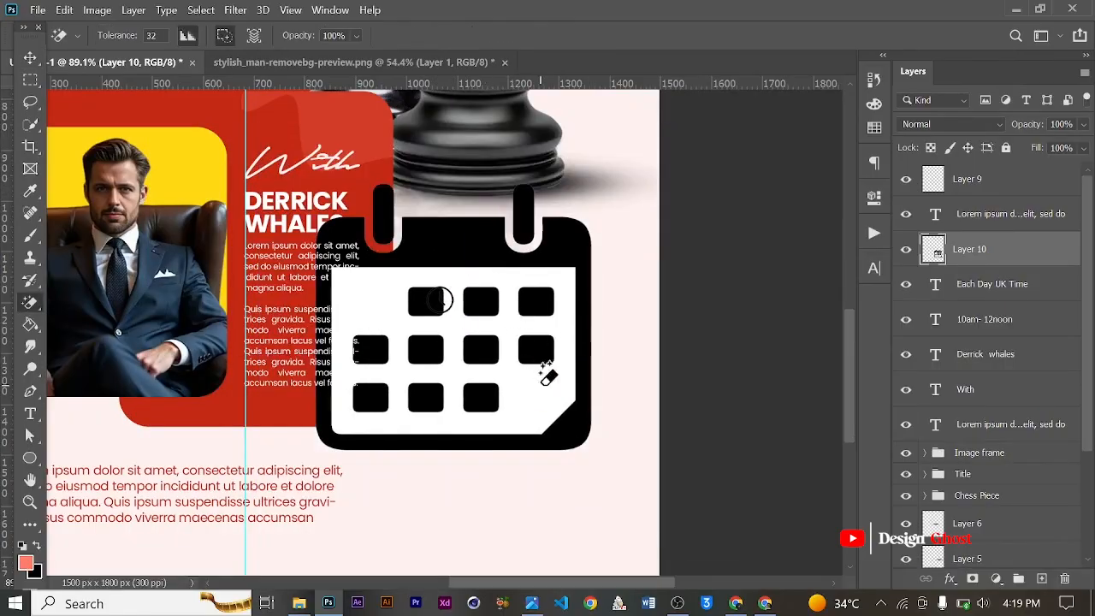
{"action": "left_click", "coordinate": [519, 294]}
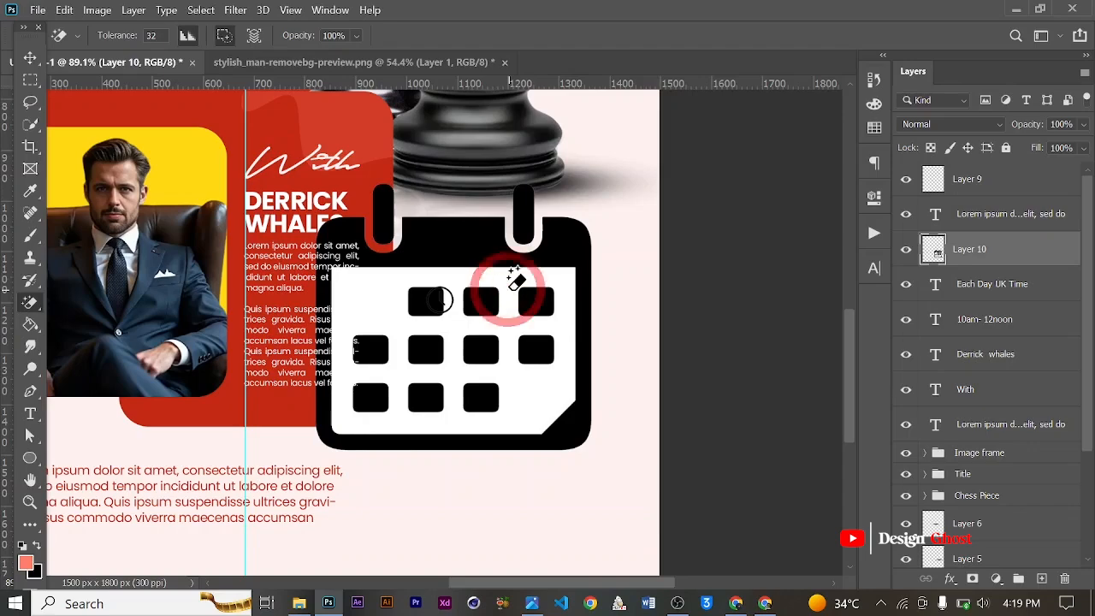
- Scale the calendar icon down to about 9.5% and place it below the clock icon
{"action": "left_click", "coordinate": [29, 58]}
{"action": "key", "text": "ctrl+t"}
{"action": "scroll", "coordinate": [689, 126], "scroll_direction": "up", "scroll_amount": 1}
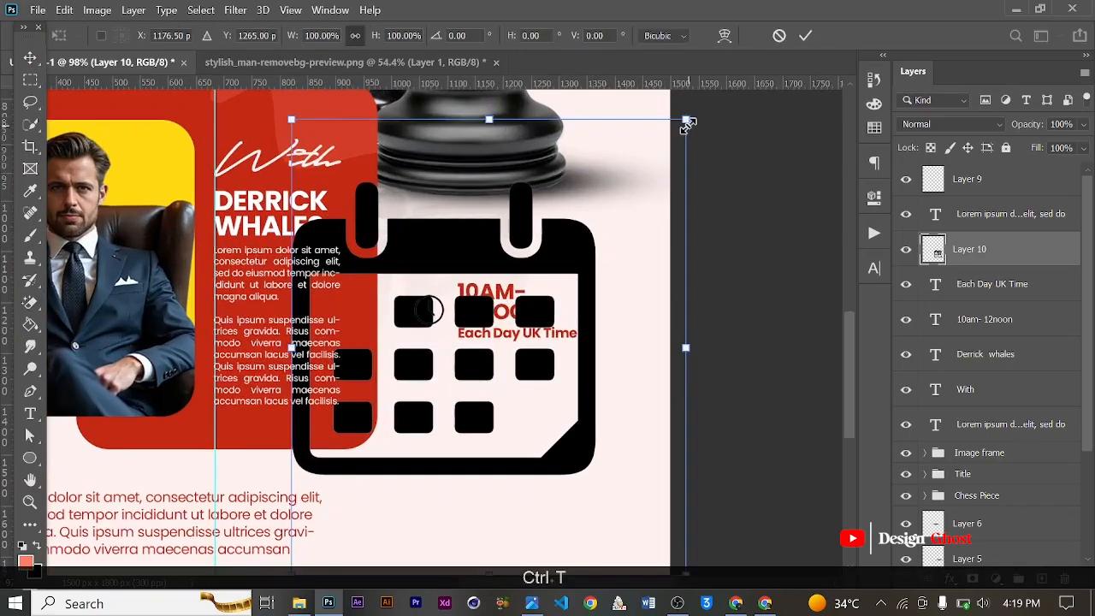
{"action": "left_click_drag", "start_coordinate": [641, 159], "coordinate": [477, 386]}
{"action": "scroll", "coordinate": [471, 385], "scroll_direction": "up", "scroll_amount": 5}
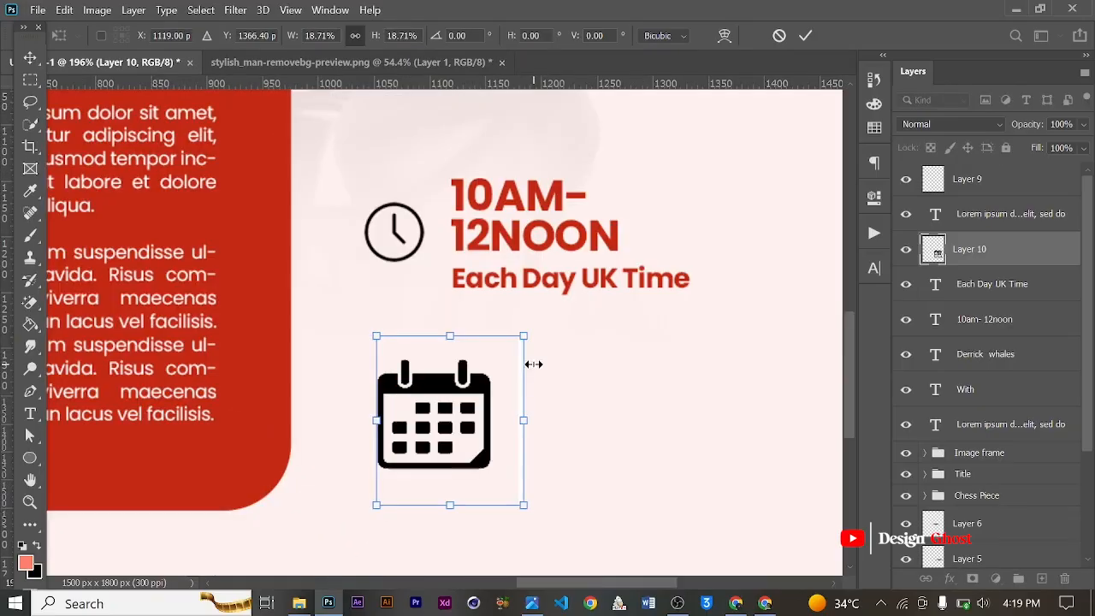
{"action": "left_click_drag", "start_coordinate": [525, 336], "coordinate": [449, 419]}
{"action": "left_click_drag", "start_coordinate": [431, 473], "coordinate": [416, 433]}
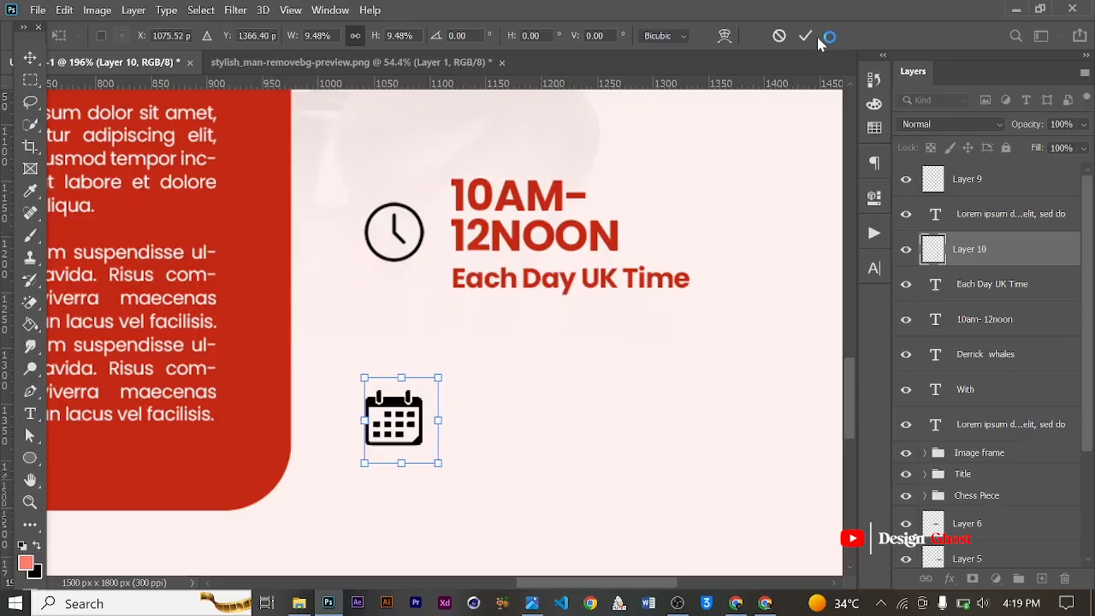
{"action": "key", "text": "Return"}
- Select and delete the stray white bar beside the calendar, then fit the poster on screen
{"action": "scroll", "coordinate": [480, 418], "scroll_direction": "up", "scroll_amount": 2}
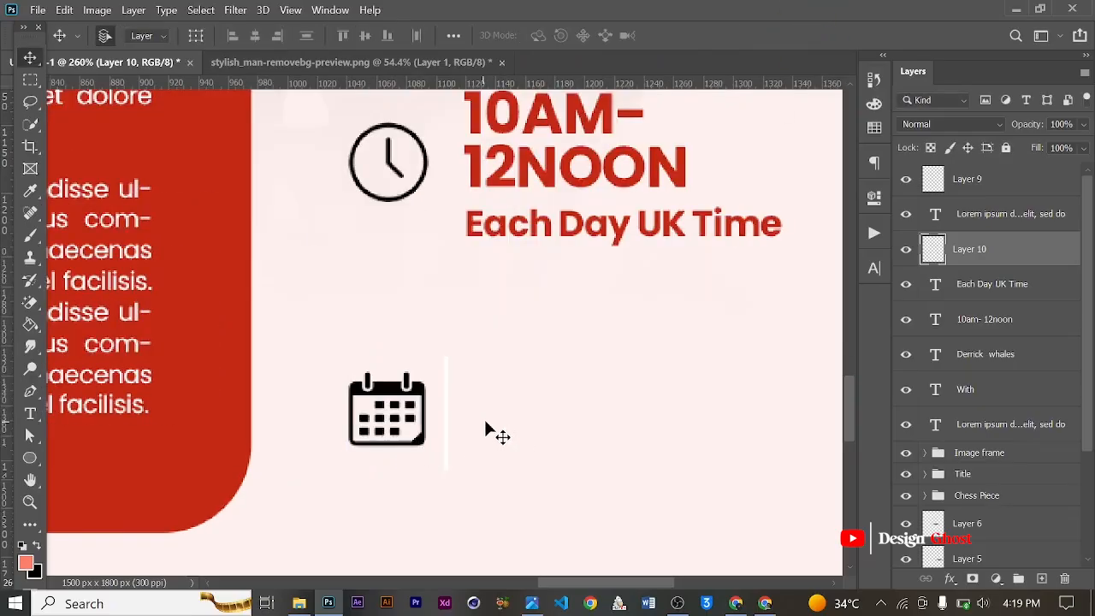
{"action": "key", "text": "m"}
{"action": "scroll", "coordinate": [481, 417], "scroll_direction": "up", "scroll_amount": 2}
{"action": "scroll", "coordinate": [479, 520], "scroll_direction": "up", "scroll_amount": 2}
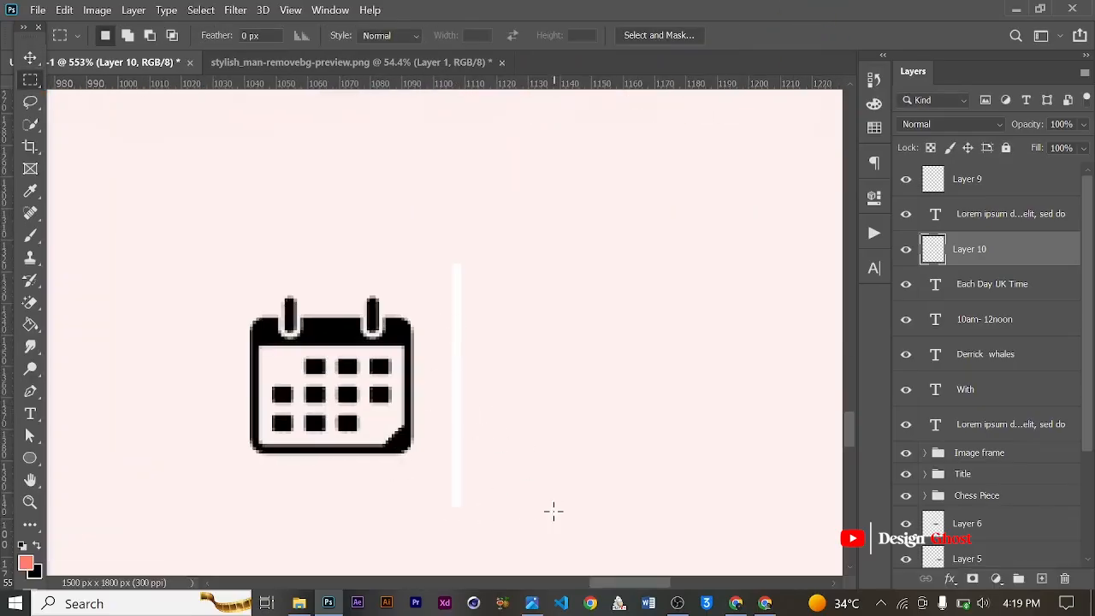
{"action": "left_click_drag", "start_coordinate": [521, 522], "coordinate": [434, 229]}
{"action": "key", "text": "BackSpace"}
{"action": "scroll", "coordinate": [458, 295], "scroll_direction": "down", "scroll_amount": 3}
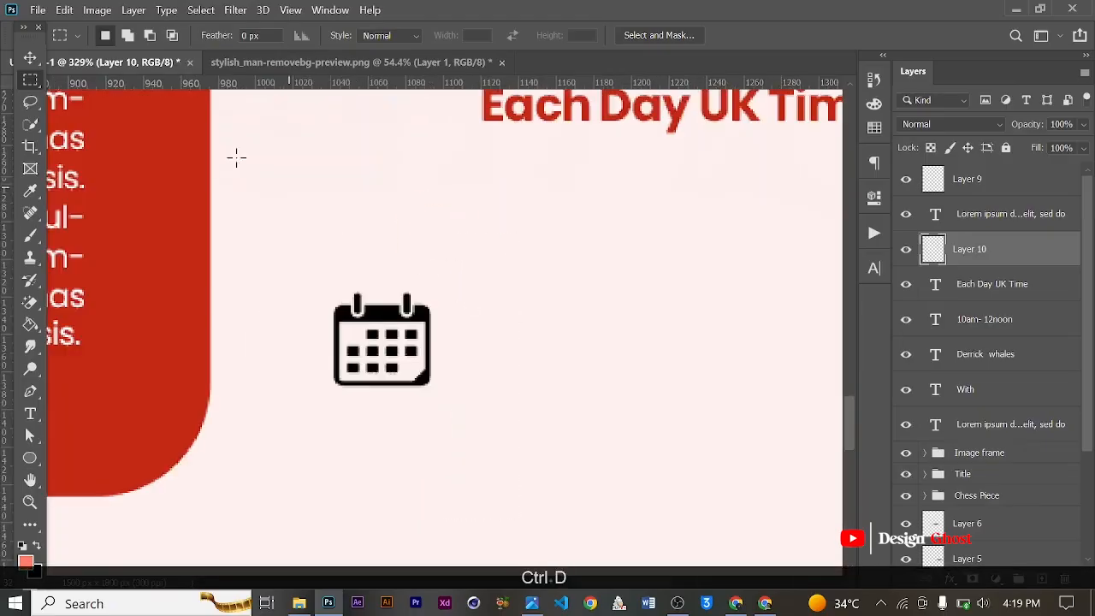
{"action": "left_click", "coordinate": [29, 58]}
{"action": "scroll", "coordinate": [521, 334], "scroll_direction": "down", "scroll_amount": 3}
{"action": "key", "text": "Return"}
{"action": "key", "text": "ctrl+0"}
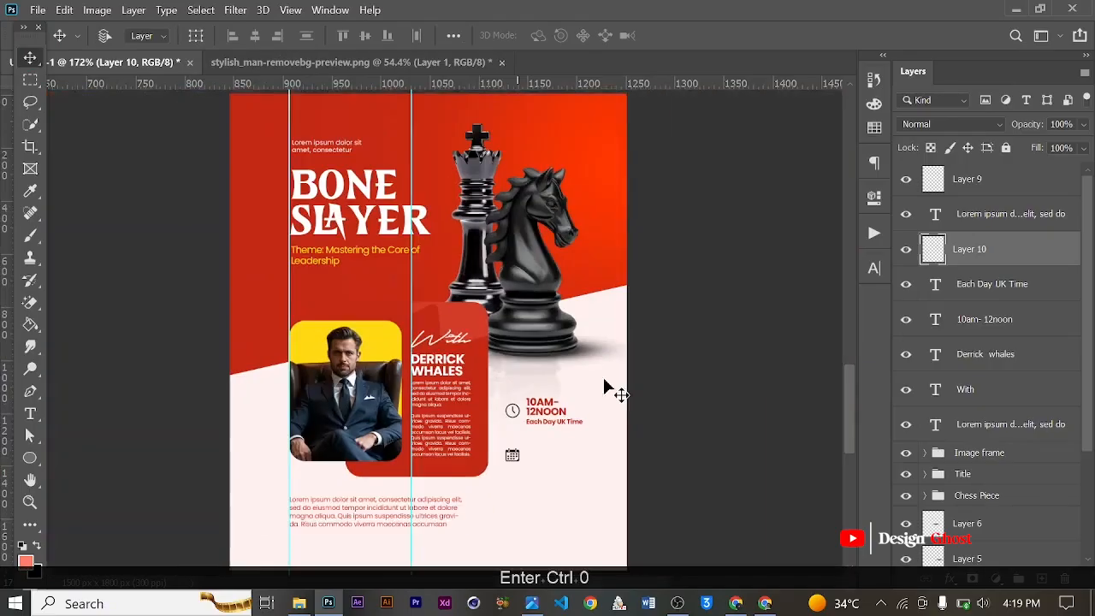
- Duplicate the 10am- 12noon and Each Day UK Time text layers
{"action": "scroll", "coordinate": [547, 440], "scroll_direction": "up", "scroll_amount": 4}
{"action": "left_click_drag", "start_coordinate": [547, 439], "coordinate": [559, 355]}
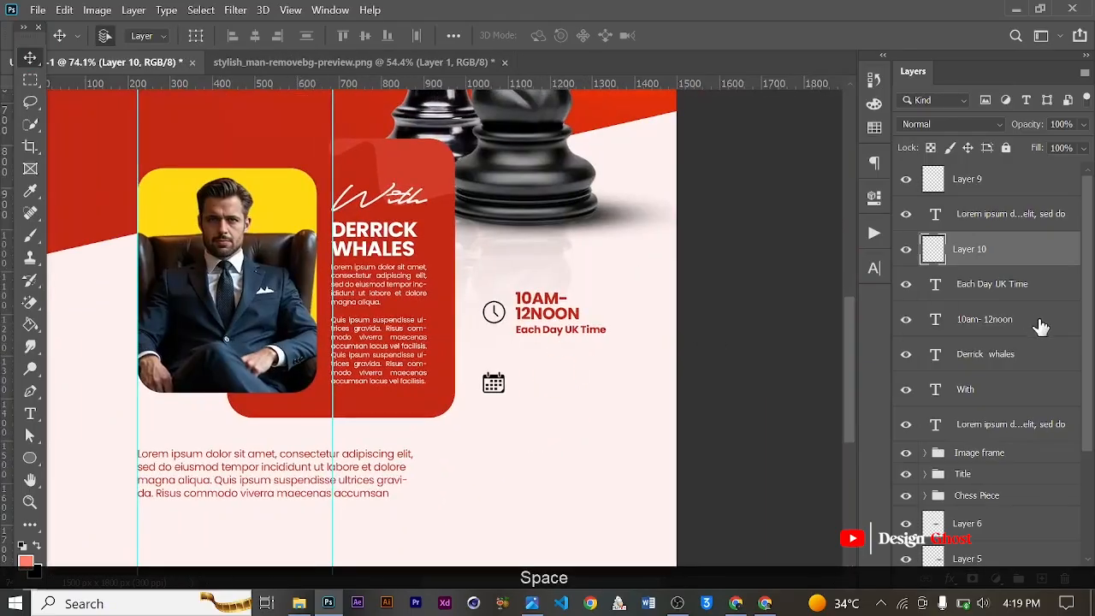
{"action": "left_click", "coordinate": [986, 321]}
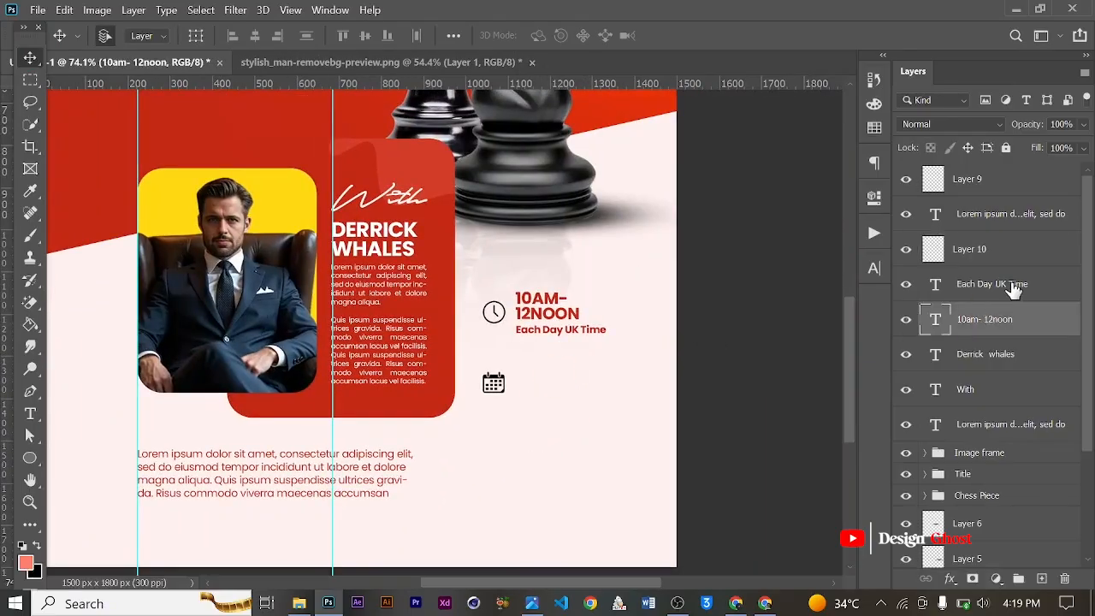
{"action": "left_click", "coordinate": [1024, 291], "text": "ctrl"}
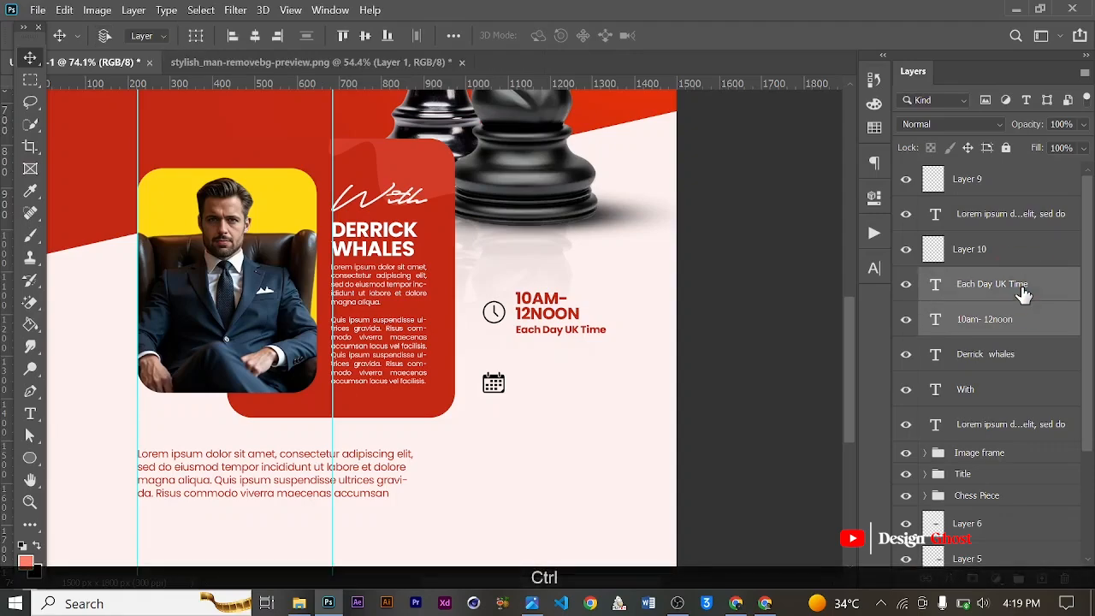
{"action": "key", "text": "ctrl+j"}
- Nudge the duplicated time text down with the arrow keys until it sits beside the calendar icon
{"action": "key", "text": "Down"}
{"action": "key", "text": "Down"}
{"action": "key", "text": "Down"}
{"action": "key", "text": "Down"}
{"action": "scroll", "coordinate": [569, 420], "scroll_direction": "down", "scroll_amount": 3}
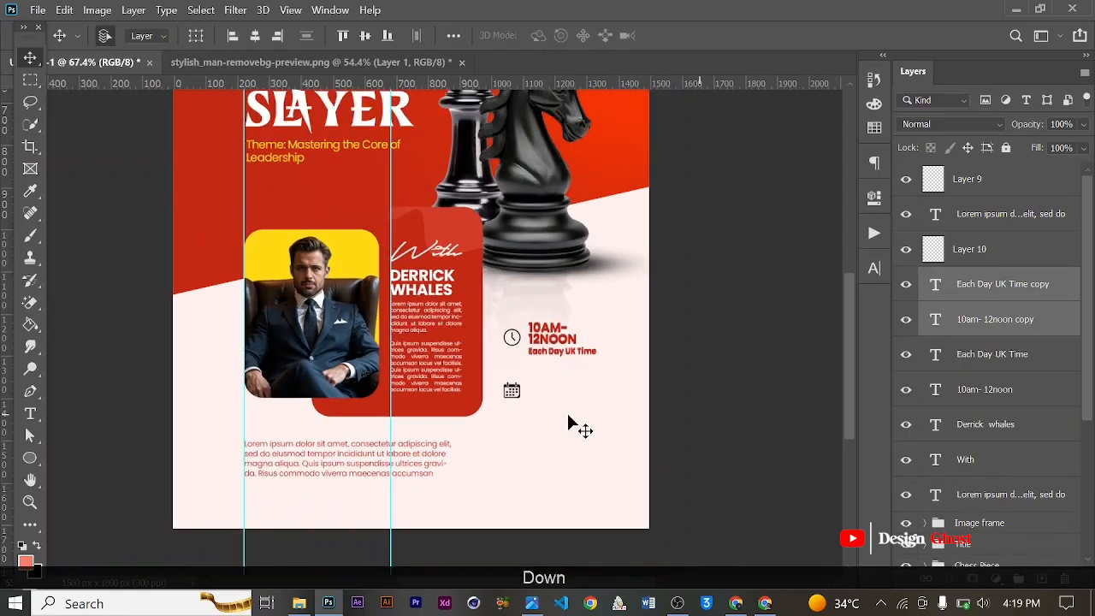
{"action": "key", "text": "Down"}
{"action": "key", "text": "Down"}
{"action": "key", "text": "Down"}
{"action": "key", "text": "Down"}
{"action": "key", "text": "Down"}
{"action": "key", "text": "Down"}
{"action": "key", "text": "Down"}
{"action": "key", "text": "Down"}
{"action": "key", "text": "Down"}
{"action": "key", "text": "Down"}
{"action": "key", "text": "Down"}
{"action": "key", "text": "Down"}
{"action": "key", "text": "Down"}
{"action": "key", "text": "Down"}
{"action": "key", "text": "Down"}
{"action": "key", "text": "Down"}
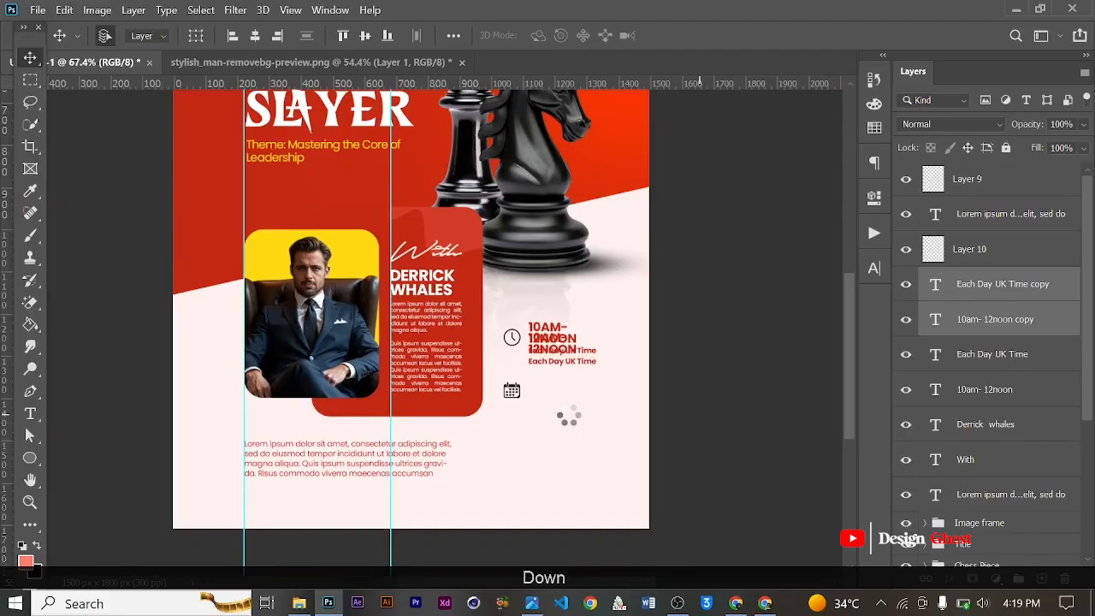
{"action": "key", "text": "Down"}
{"action": "key", "text": "Down"}
{"action": "key", "text": "Down"}
{"action": "key", "text": "Down"}
{"action": "key", "text": "Down"}
{"action": "key", "text": "Down"}
{"action": "key", "text": "Down"}
{"action": "key", "text": "Down"}
{"action": "key", "text": "Down"}
{"action": "key", "text": "Down"}
{"action": "key", "text": "Down"}
{"action": "key", "text": "Down"}
{"action": "key", "text": "Down"}
{"action": "key", "text": "Down"}
{"action": "key", "text": "Down"}
{"action": "key", "text": "Down"}
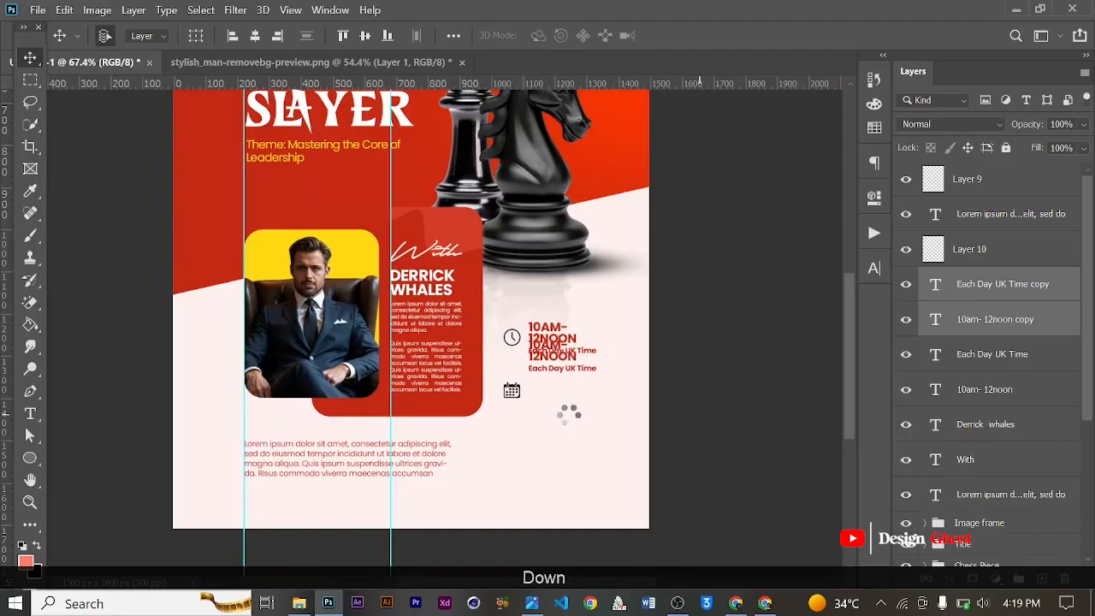
{"action": "key", "text": "Down"}
{"action": "key", "text": "Down"}
{"action": "key", "text": "Down"}
{"action": "key", "text": "Down"}
{"action": "key", "text": "Down"}
{"action": "key", "text": "Down"}
{"action": "key", "text": "Down"}
{"action": "key", "text": "Down"}
{"action": "key", "text": "Down"}
{"action": "key", "text": "Down"}
{"action": "key", "text": "Down"}
{"action": "key", "text": "Down"}
{"action": "key", "text": "Down"}
{"action": "key", "text": "Down"}
{"action": "key", "text": "Down"}
{"action": "key", "text": "Down"}
{"action": "key", "text": "Down"}
{"action": "key", "text": "Down"}
{"action": "key", "text": "Down"}
{"action": "key", "text": "Down"}
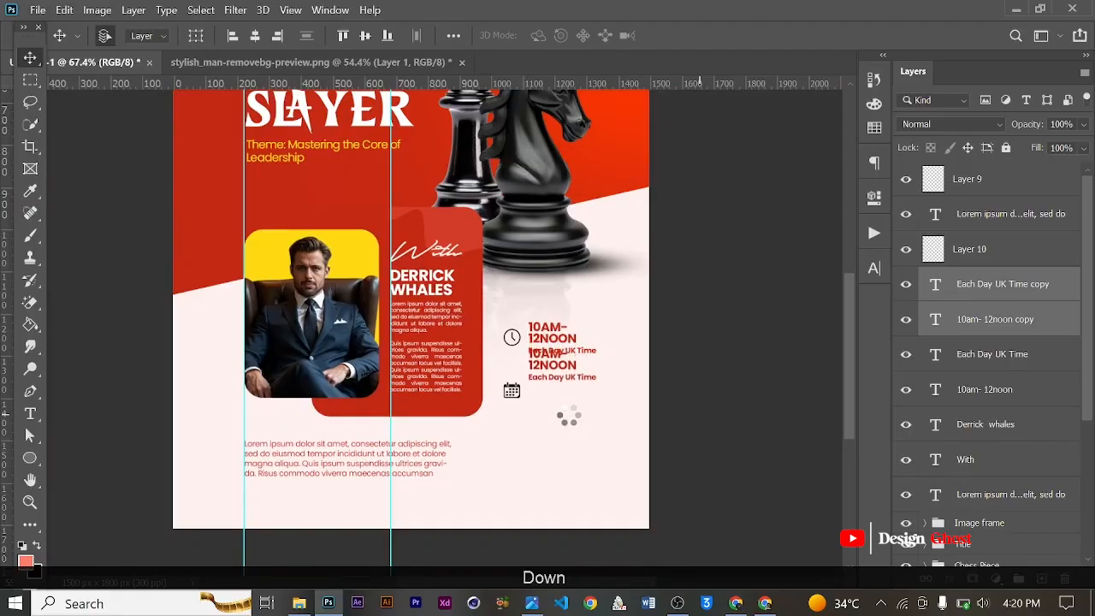
{"action": "key", "text": "Down"}
{"action": "key", "text": "Down"}
{"action": "key", "text": "Down"}
{"action": "key", "text": "Down"}
{"action": "key", "text": "Down"}
{"action": "key", "text": "Down"}
{"action": "key", "text": "Down"}
{"action": "key", "text": "Down"}
{"action": "key", "text": "Down"}
{"action": "key", "text": "Down"}
{"action": "key", "text": "Down"}
{"action": "key", "text": "Down"}
{"action": "key", "text": "Down"}
{"action": "key", "text": "Down"}
{"action": "key", "text": "Down"}
{"action": "key", "text": "Down"}
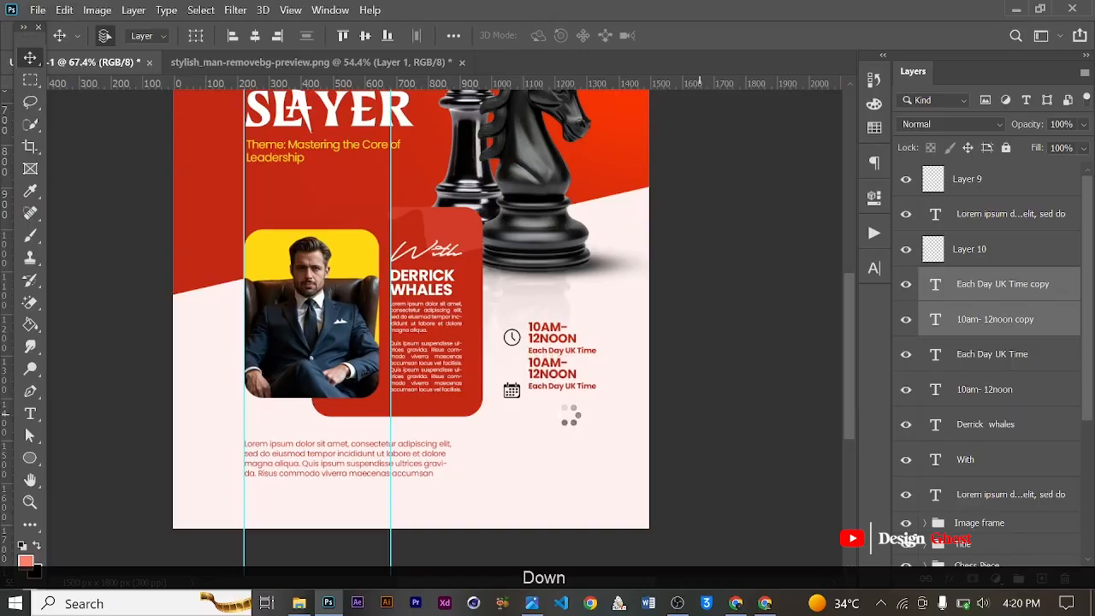
{"action": "key", "text": "Down"}
{"action": "key", "text": "Down"}
{"action": "key", "text": "Down"}
{"action": "key", "text": "Down"}
{"action": "key", "text": "Down"}
{"action": "key", "text": "Down"}
{"action": "key", "text": "Down"}
{"action": "key", "text": "Down"}
{"action": "key", "text": "Down"}
{"action": "key", "text": "Down"}
{"action": "key", "text": "Down"}
{"action": "key", "text": "Down"}
{"action": "key", "text": "Down"}
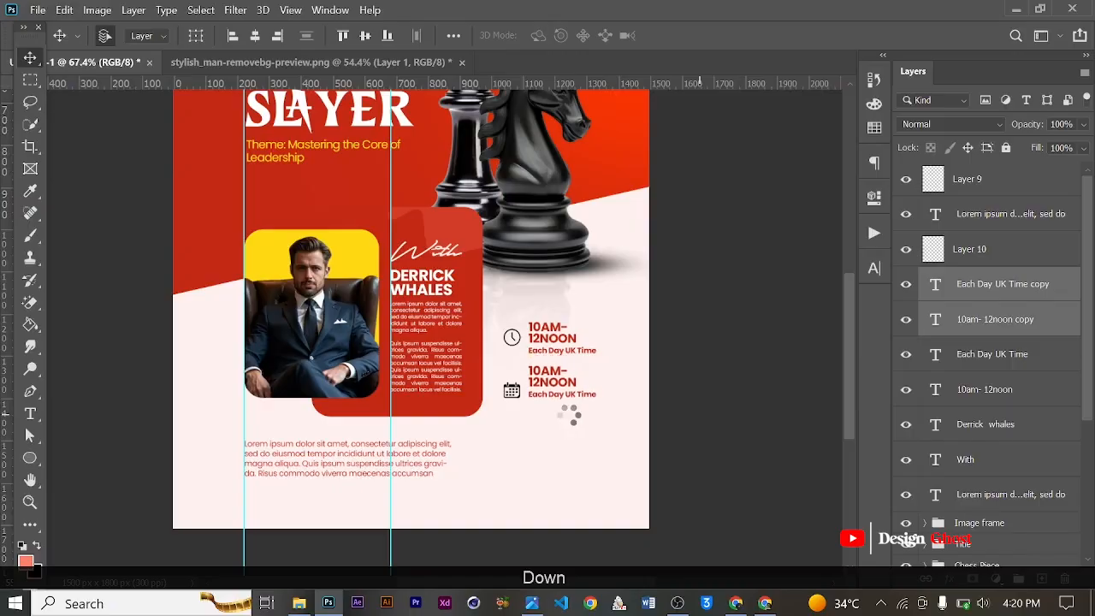
{"action": "key", "text": "Down"}
{"action": "key", "text": "Down"}
{"action": "key", "text": "Down"}
{"action": "key", "text": "Down"}
{"action": "key", "text": "Down"}
{"action": "key", "text": "Down"}
{"action": "key", "text": "Down"}
{"action": "key", "text": "Down"}
{"action": "key", "text": "Down"}
{"action": "key", "text": "Down"}
{"action": "key", "text": "Down"}
{"action": "key", "text": "Down"}
{"action": "key", "text": "Down"}
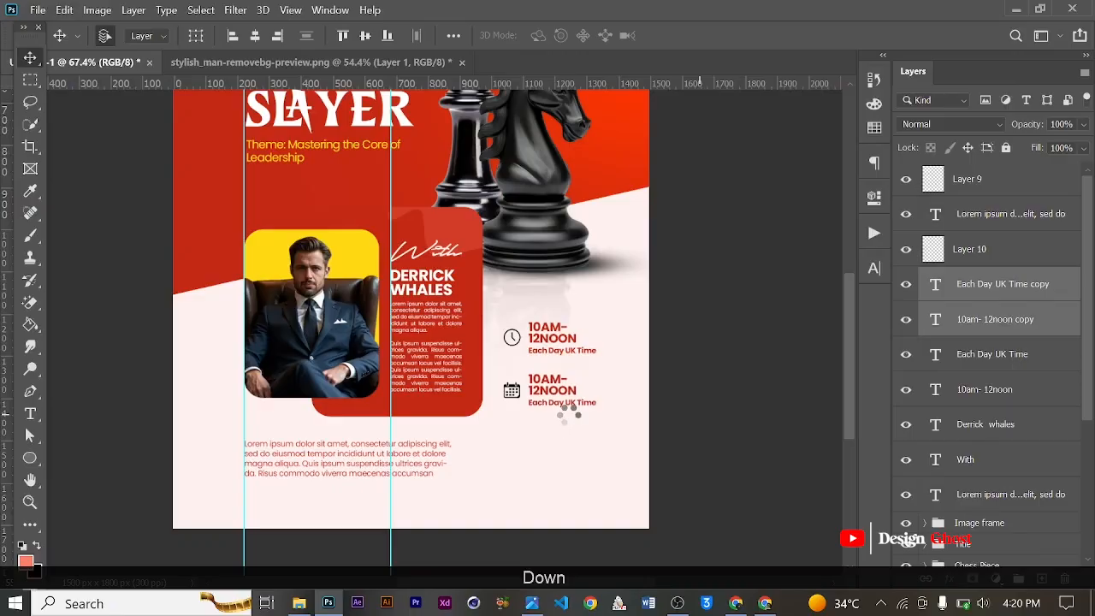
{"action": "key", "text": "Down"}
{"action": "key", "text": "Down"}
{"action": "key", "text": "Down"}
{"action": "key", "text": "Down"}
{"action": "key", "text": "Down"}
{"action": "key", "text": "Down"}
{"action": "key", "text": "Down"}
{"action": "key", "text": "Down"}
{"action": "key", "text": "Down"}
{"action": "key", "text": "Down"}
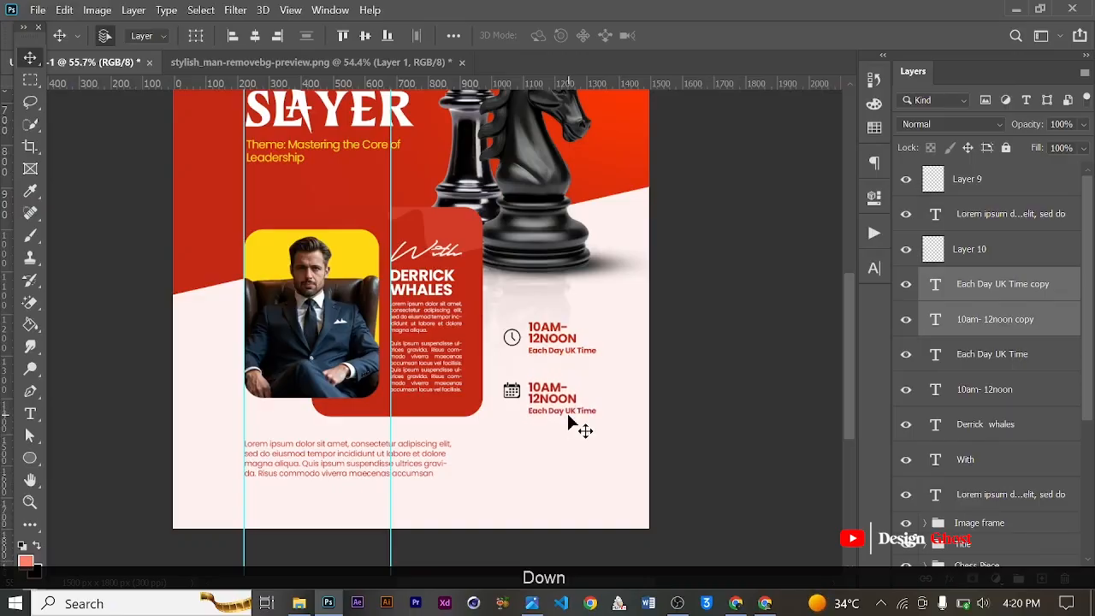
{"action": "key", "text": "Up"}
{"action": "key", "text": "Up"}
{"action": "key", "text": "Up"}
{"action": "key", "text": "Up"}
{"action": "key", "text": "Up"}
{"action": "key", "text": "Up"}
{"action": "key", "text": "Up"}
{"action": "key", "text": "Up"}
{"action": "scroll", "coordinate": [553, 407], "scroll_direction": "up", "scroll_amount": 3}
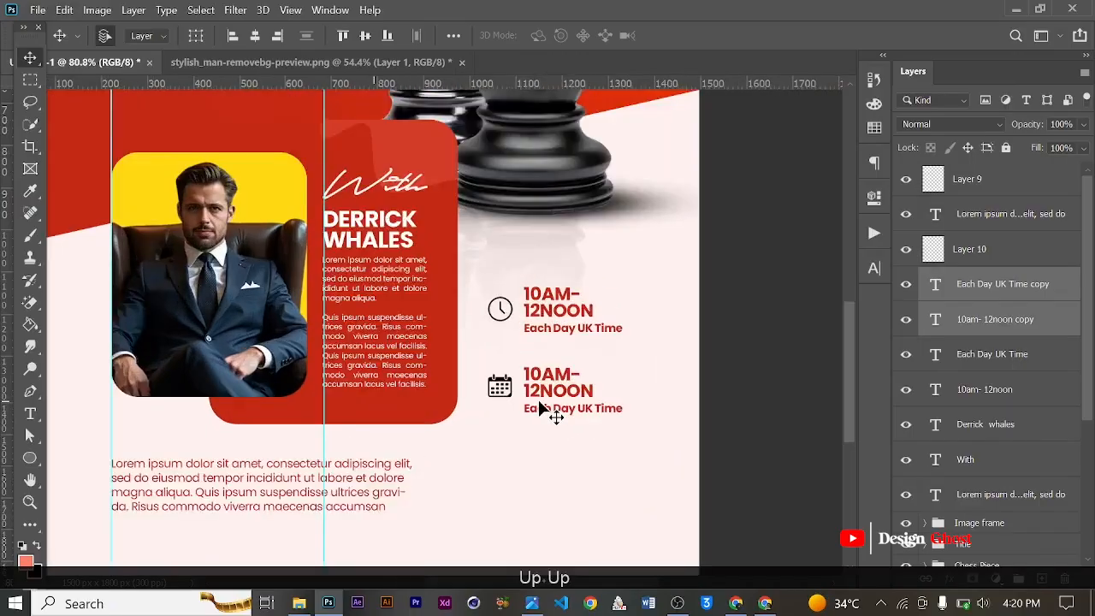
- Replace the copied 10AM- 12NOON text with the date '20th - 27TH JAN. 2026', with line breaks
{"action": "key", "text": "t"}
{"action": "scroll", "coordinate": [542, 379], "scroll_direction": "up", "scroll_amount": 2}
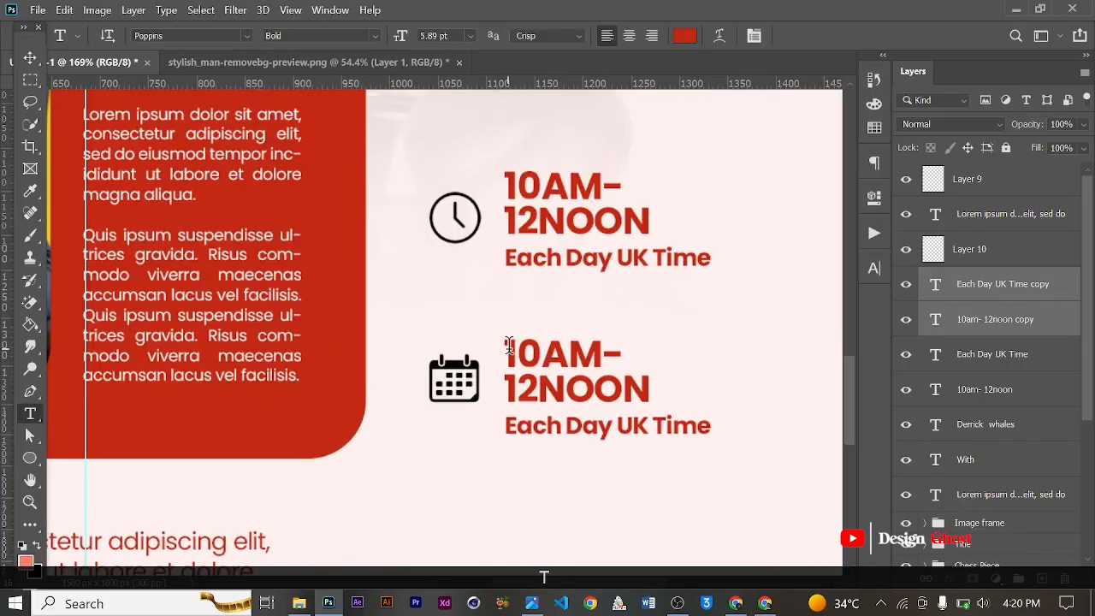
{"action": "left_click_drag", "start_coordinate": [504, 346], "coordinate": [665, 386]}
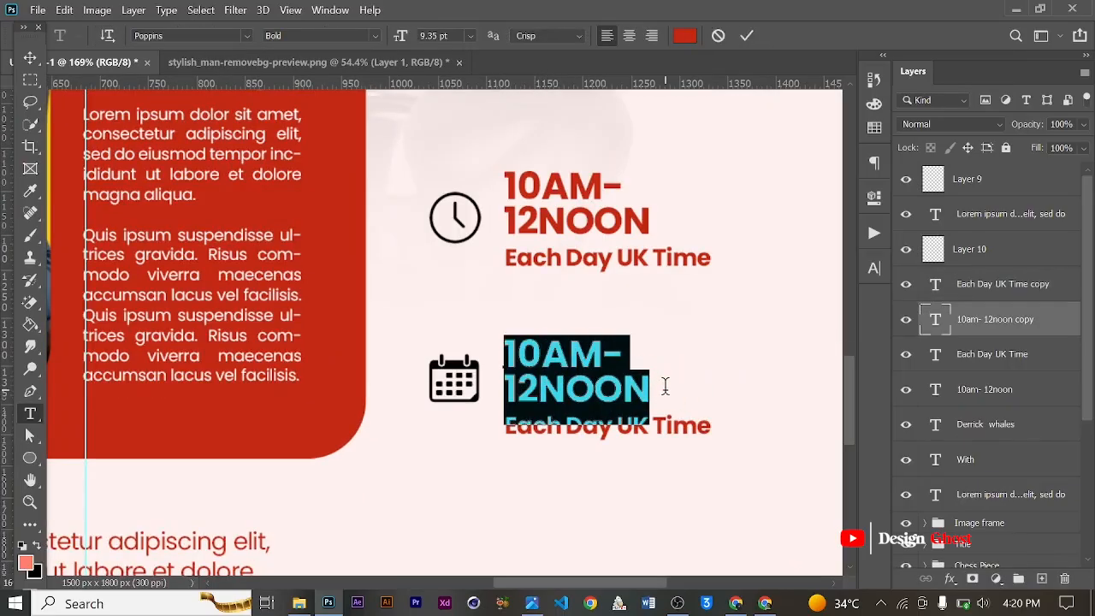
{"action": "type", "text": "20th"}
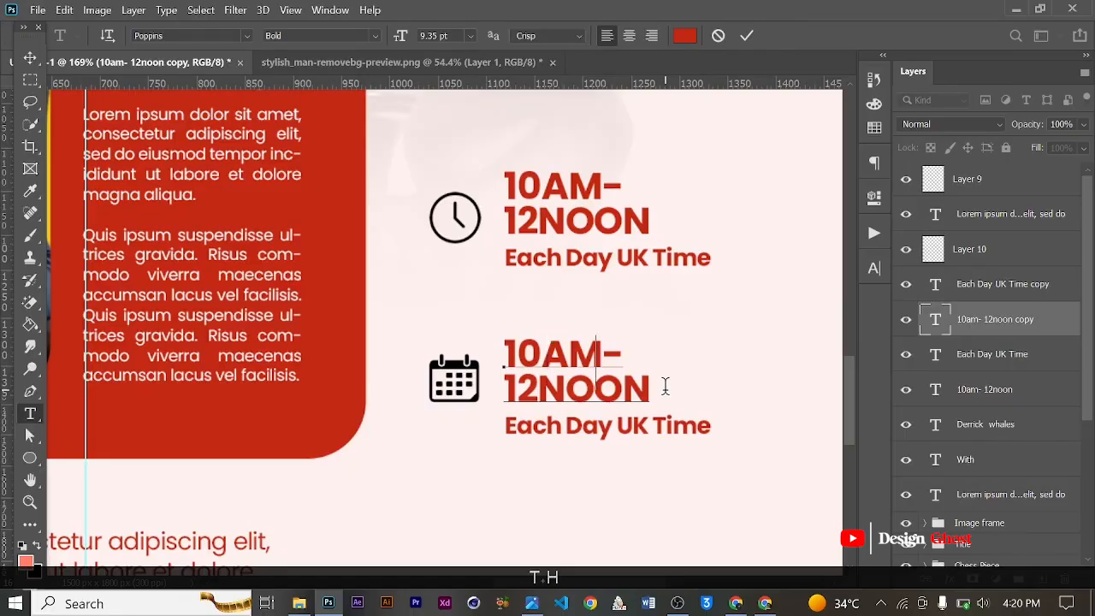
{"action": "type", "text": " - "}
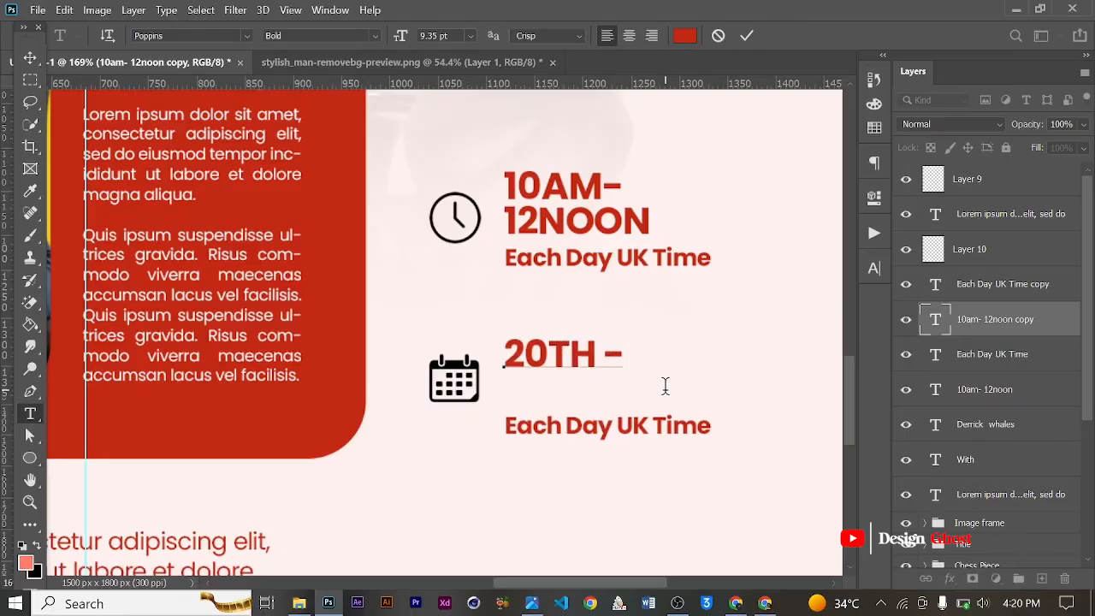
{"action": "type", "text": "27"}
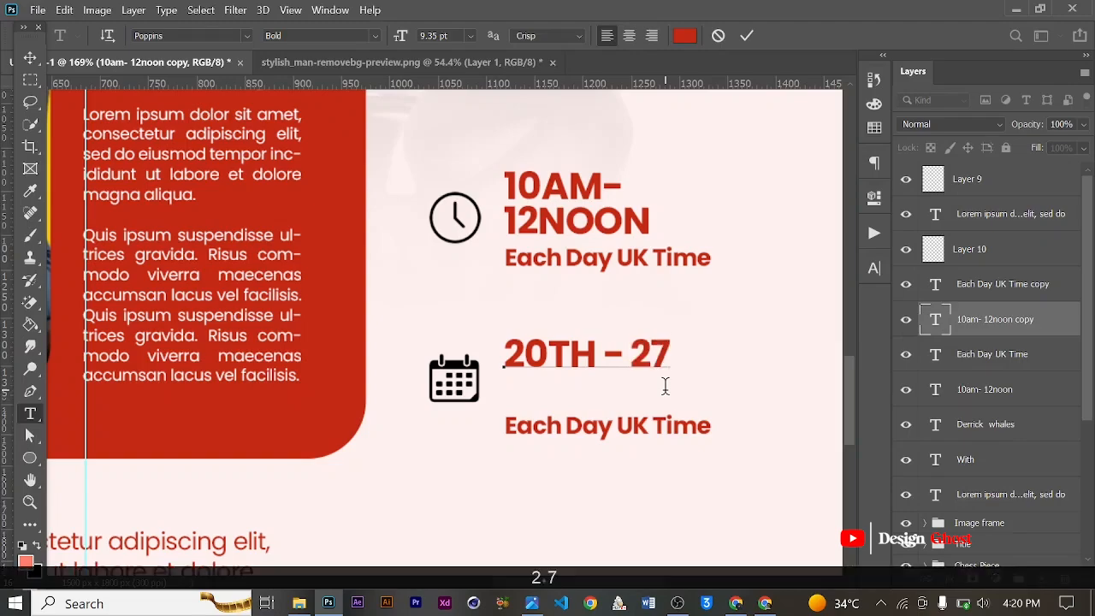
{"action": "type", "text": "TH"}
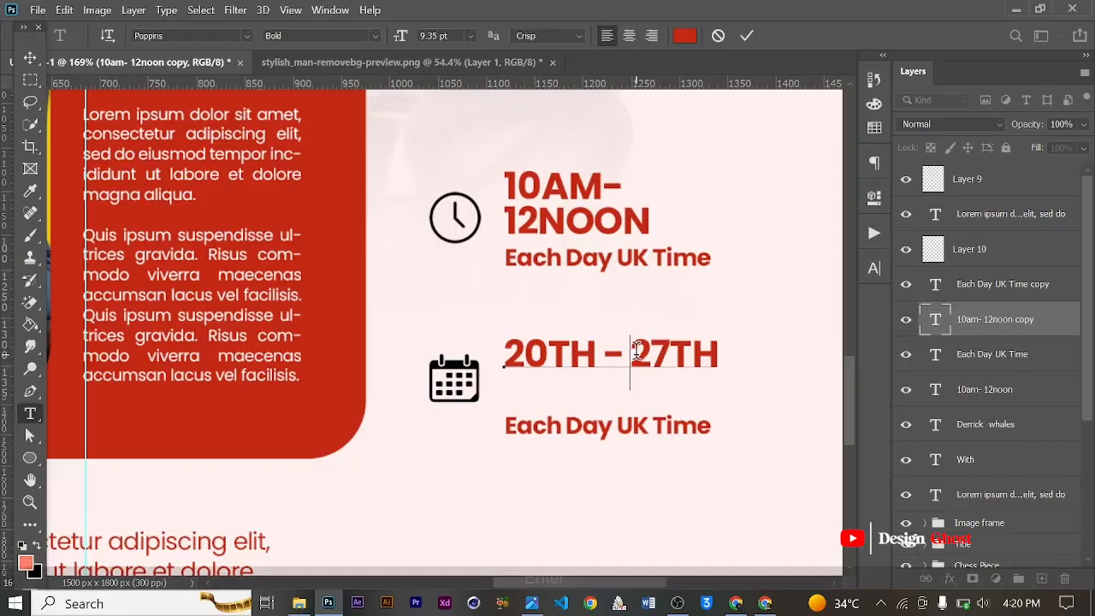
{"action": "key", "text": "Return"}
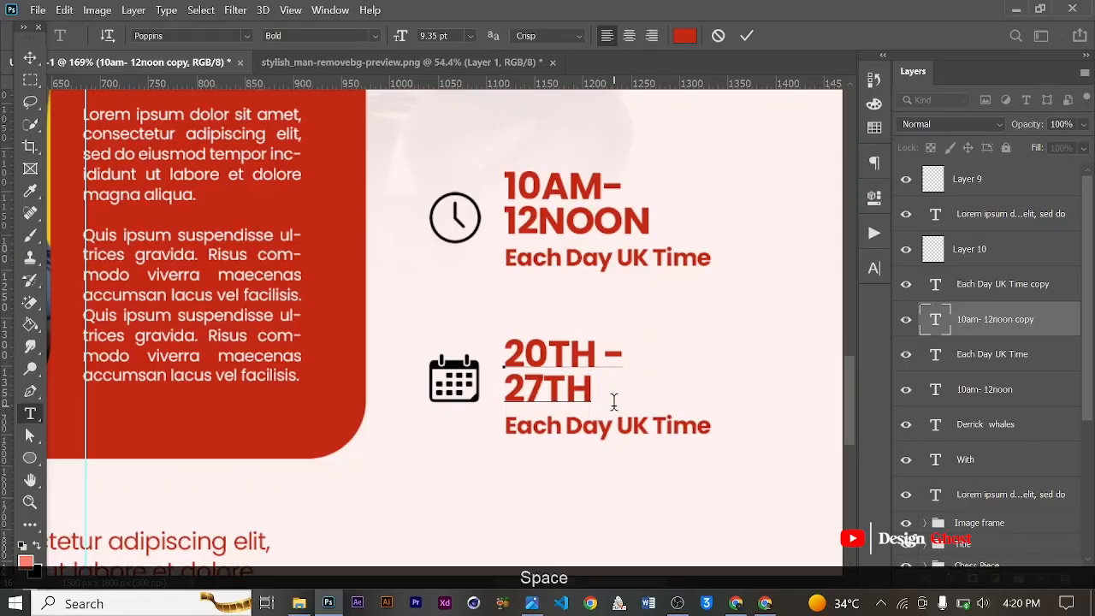
{"action": "type", "text": "JAN"}
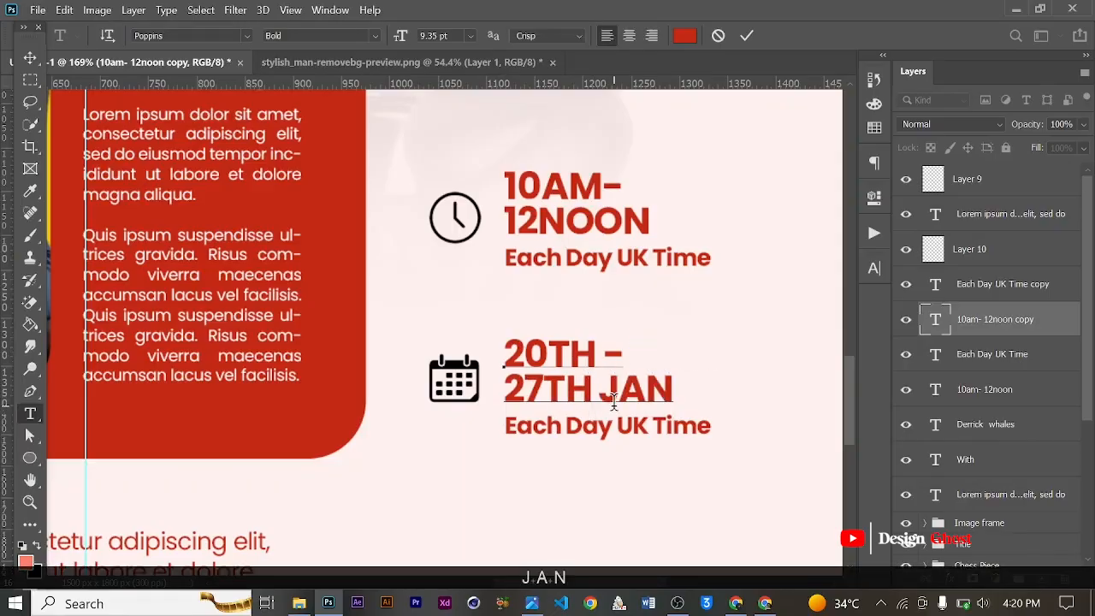
{"action": "type", "text": ". 2026"}
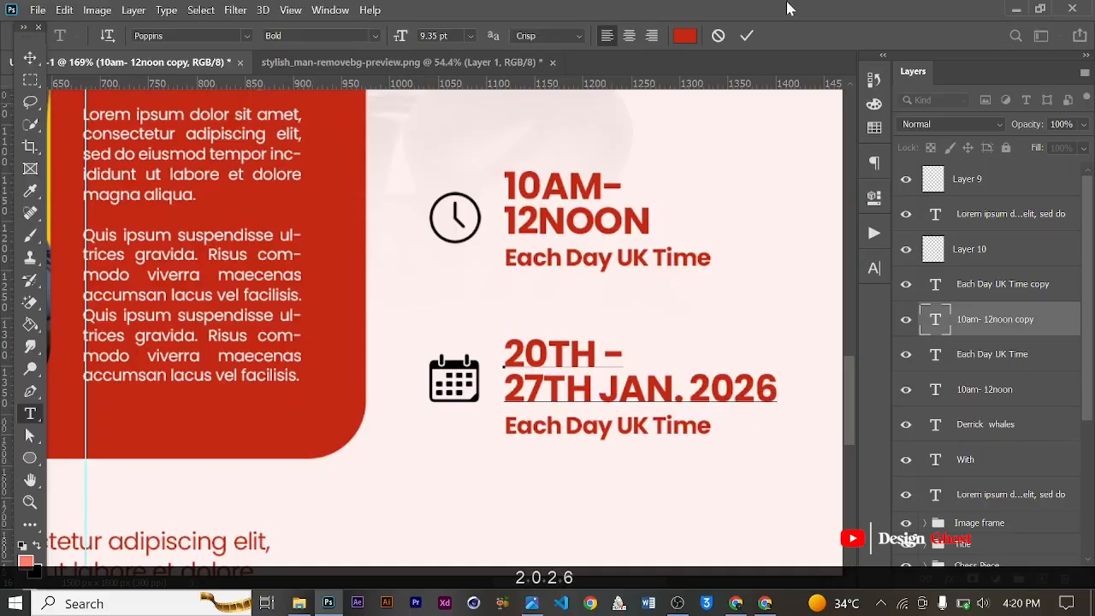
{"action": "left_click", "coordinate": [691, 389]}
{"action": "key", "text": "Return"}
{"action": "left_click", "coordinate": [747, 35]}
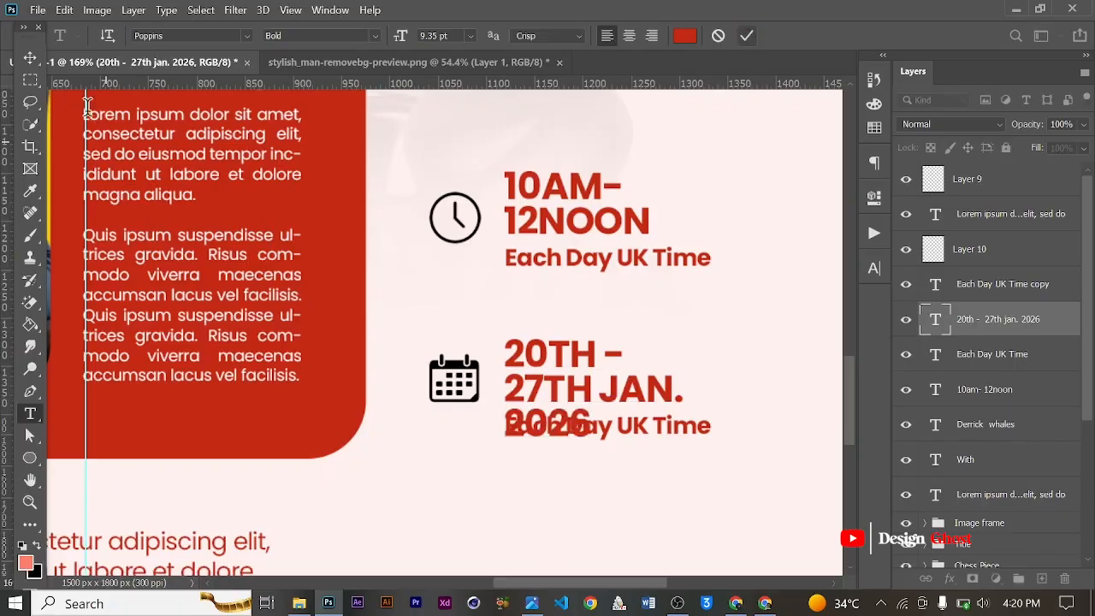
- Delete the overlapping Each Day UK Time copy under the date
{"action": "left_click", "coordinate": [30, 55]}
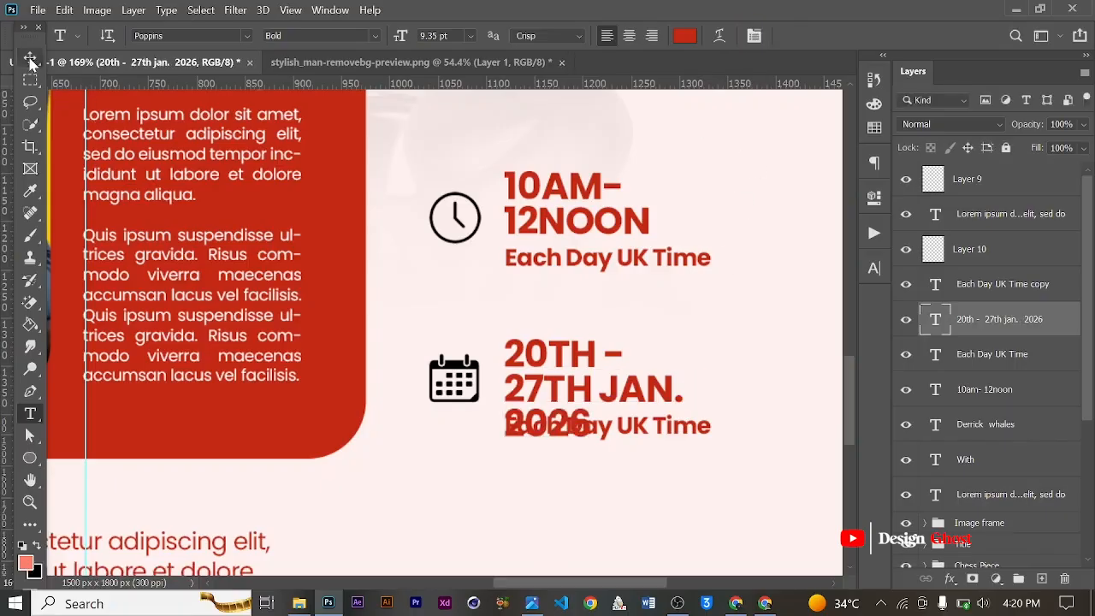
{"action": "left_click", "coordinate": [659, 424]}
{"action": "key", "text": "Delete"}
{"action": "scroll", "coordinate": [658, 432], "scroll_direction": "down", "scroll_amount": 4}
{"action": "scroll", "coordinate": [611, 457], "scroll_direction": "down", "scroll_amount": 4}
{"action": "scroll", "coordinate": [610, 448], "scroll_direction": "up", "scroll_amount": 5}
{"action": "key", "text": "ctrl+0"}
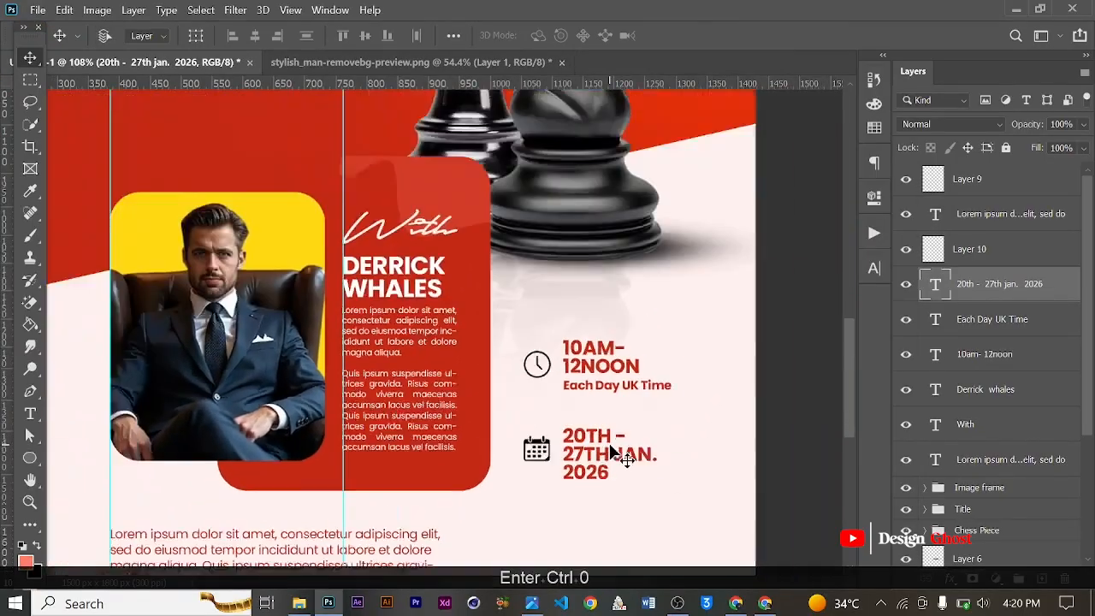
{"action": "scroll", "coordinate": [556, 457], "scroll_direction": "up", "scroll_amount": 3}
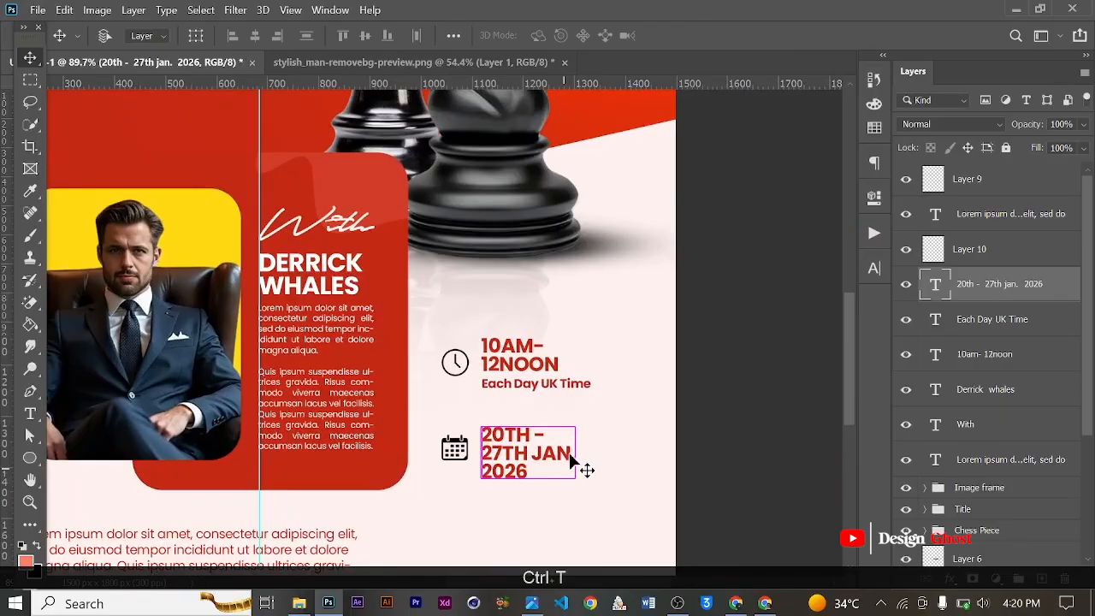
- Enlarge the date text slightly to about 106% and nudge it into position
{"action": "key", "text": "ctrl+t"}
{"action": "scroll", "coordinate": [576, 405], "scroll_direction": "up", "scroll_amount": 2}
{"action": "left_click_drag", "start_coordinate": [587, 408], "coordinate": [589, 399]}
{"action": "key", "text": "Return"}
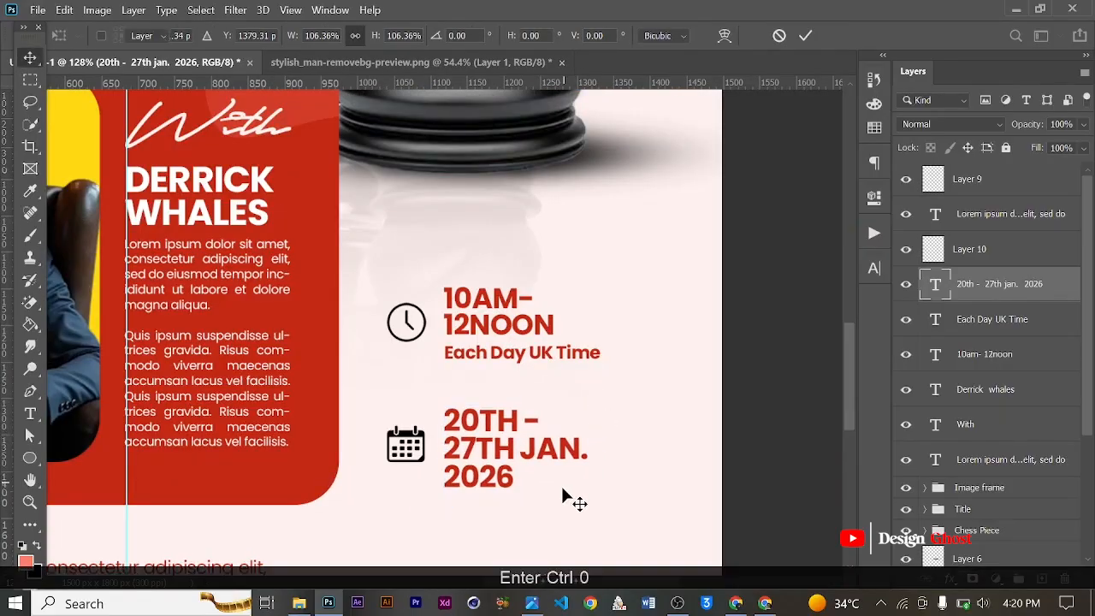
{"action": "key", "text": "ctrl+0"}
{"action": "key", "text": "Down"}
{"action": "key", "text": "Down"}
{"action": "key", "text": "Down"}
{"action": "key", "text": "Up"}
{"action": "key", "text": "Up"}
{"action": "key", "text": "Up"}
{"action": "key", "text": "Return"}
- Undo an accidental move so the date text stays beside the calendar icon
{"action": "key", "text": "ctrl+0"}
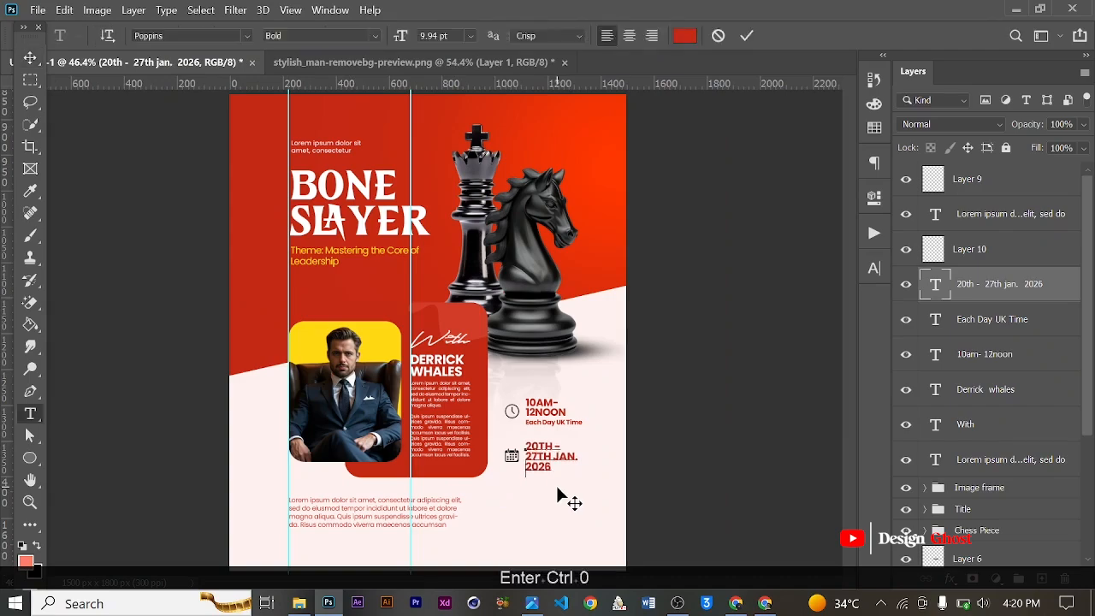
{"action": "left_click_drag", "start_coordinate": [568, 503], "coordinate": [599, 503]}
{"action": "left_click_drag", "start_coordinate": [483, 477], "coordinate": [524, 388]}
{"action": "key", "text": "ctrl+z"}
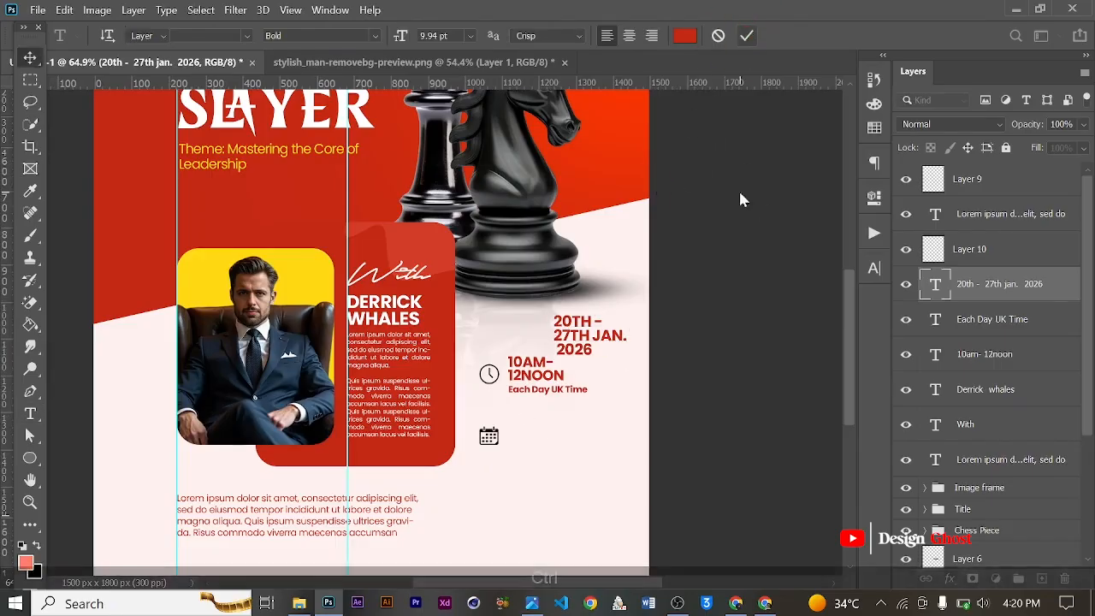
{"action": "key", "text": "ctrl+z"}
{"action": "scroll", "coordinate": [581, 419], "scroll_direction": "up", "scroll_amount": 6}
{"action": "left_click_drag", "start_coordinate": [499, 475], "coordinate": [562, 376]}
{"action": "scroll", "coordinate": [562, 376], "scroll_direction": "up", "scroll_amount": 3}
{"action": "key", "text": "Return"}
{"action": "key", "text": "ctrl+0"}
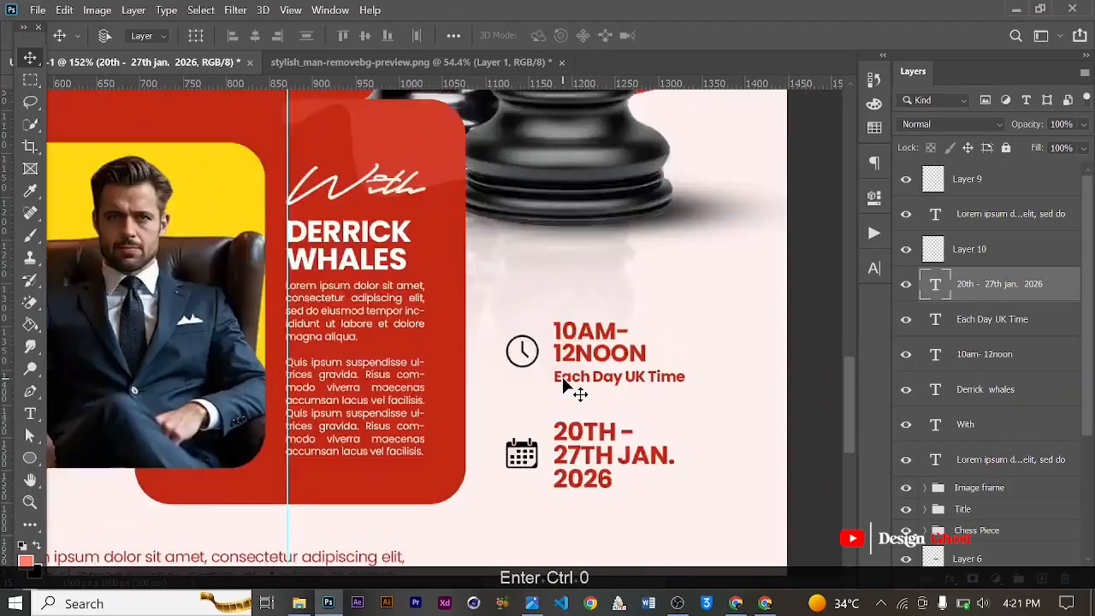
- Set the date text's font style to ExtraBold in the Character panel
{"action": "left_click", "coordinate": [874, 270]}
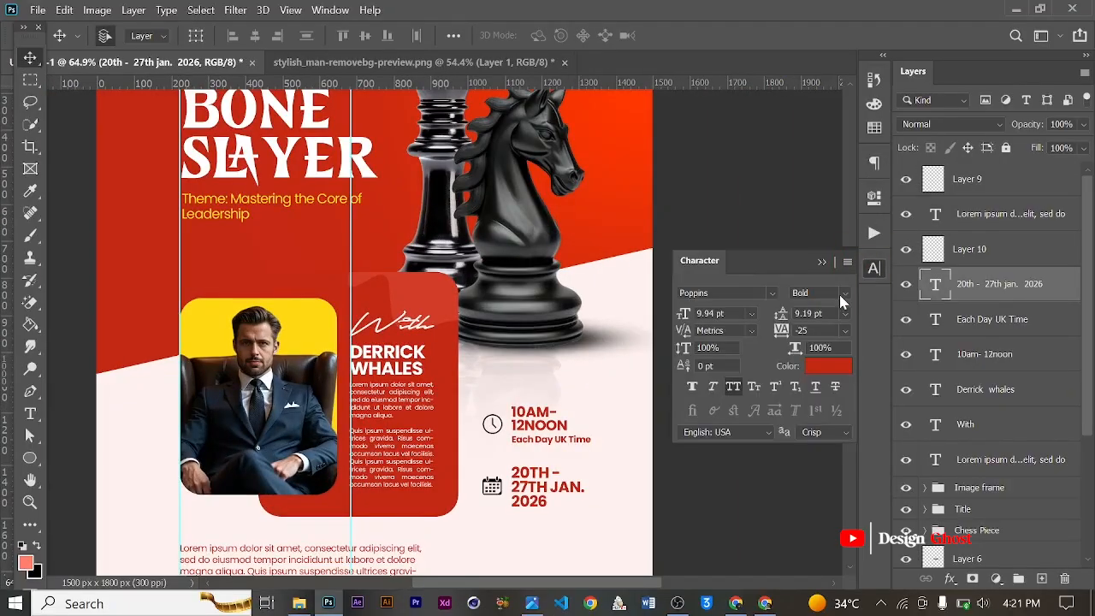
{"action": "left_click", "coordinate": [841, 297]}
{"action": "left_click", "coordinate": [822, 405]}
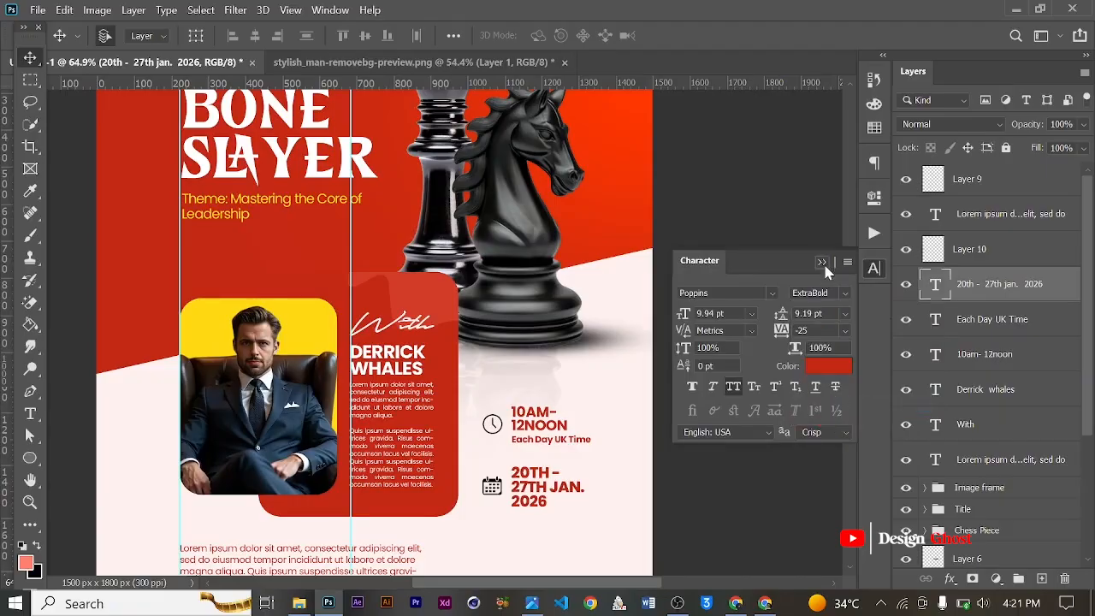
{"action": "left_click", "coordinate": [822, 262]}
{"action": "scroll", "coordinate": [496, 384], "scroll_direction": "up", "scroll_amount": 2}
{"action": "scroll", "coordinate": [482, 451], "scroll_direction": "up", "scroll_amount": 4}
{"action": "key", "text": "ctrl+0"}
{"action": "scroll", "coordinate": [486, 454], "scroll_direction": "up", "scroll_amount": 5}
{"action": "left_click_drag", "start_coordinate": [564, 426], "coordinate": [545, 333]}
{"action": "scroll", "coordinate": [545, 333], "scroll_direction": "up", "scroll_amount": 4}
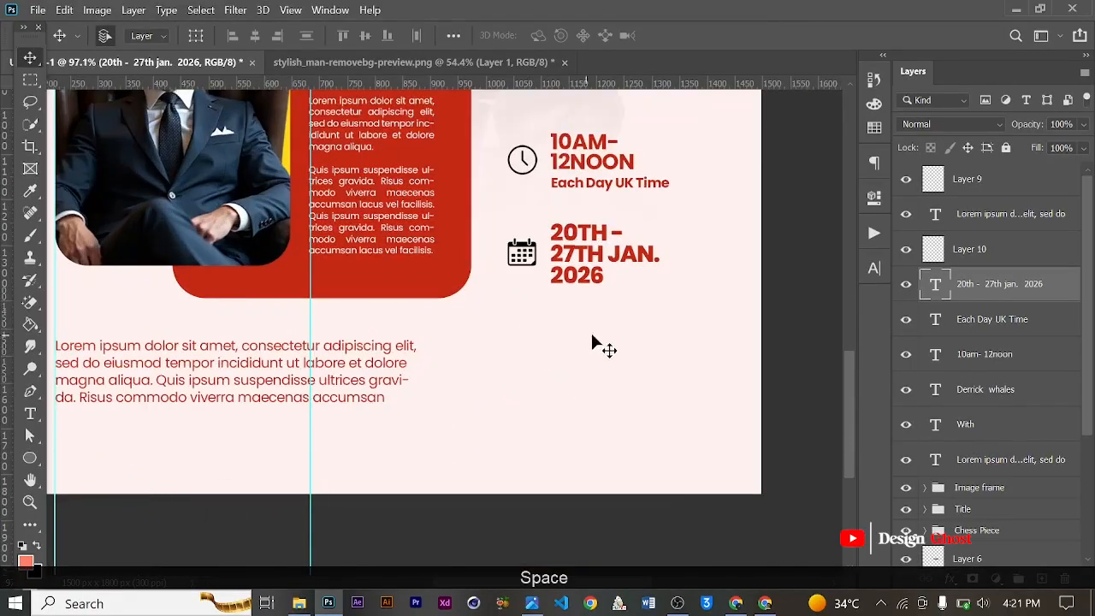
{"action": "left_click", "coordinate": [760, 599]}
- Copy the Maps location-pin icon image from Pinterest and return to the Photoshop poster
{"action": "scroll", "coordinate": [667, 359], "scroll_direction": "down", "scroll_amount": 6}
{"action": "scroll", "coordinate": [256, 257], "scroll_direction": "down", "scroll_amount": 2}
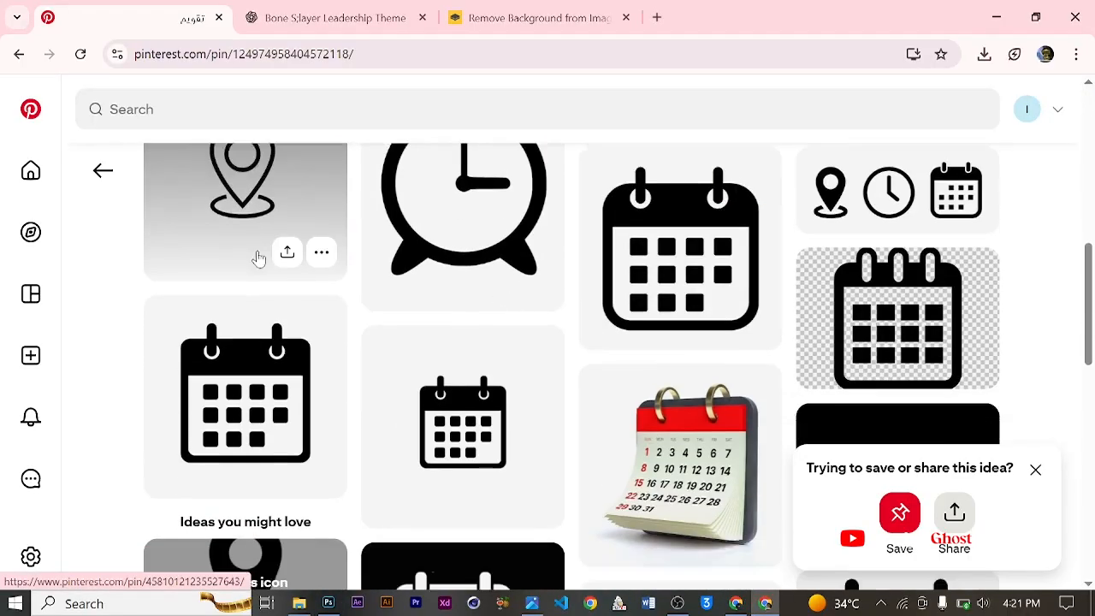
{"action": "left_click", "coordinate": [251, 201]}
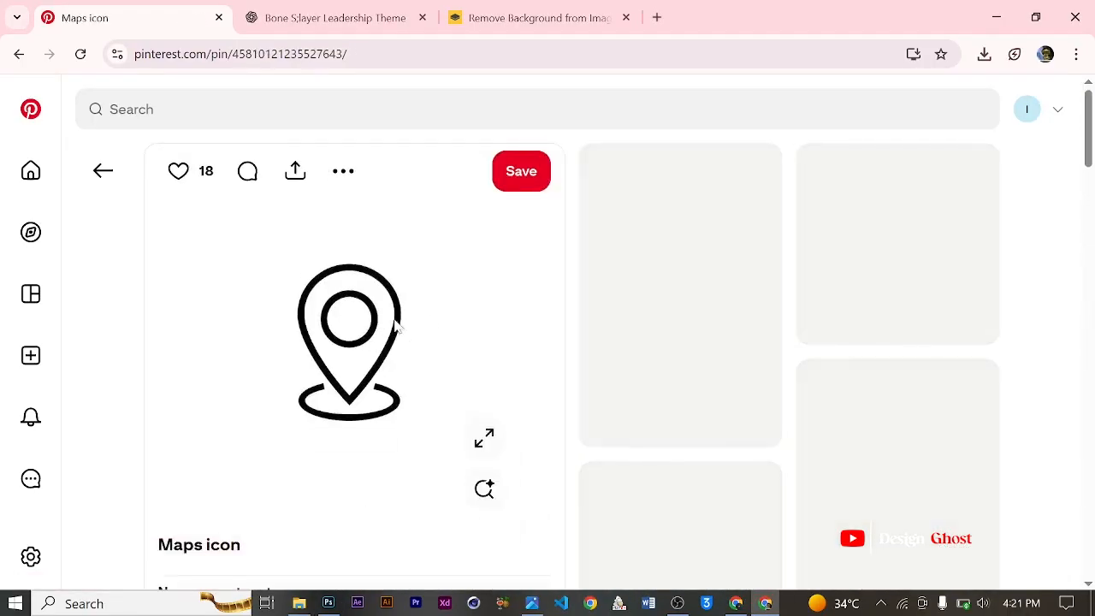
{"action": "right_click", "coordinate": [385, 285]}
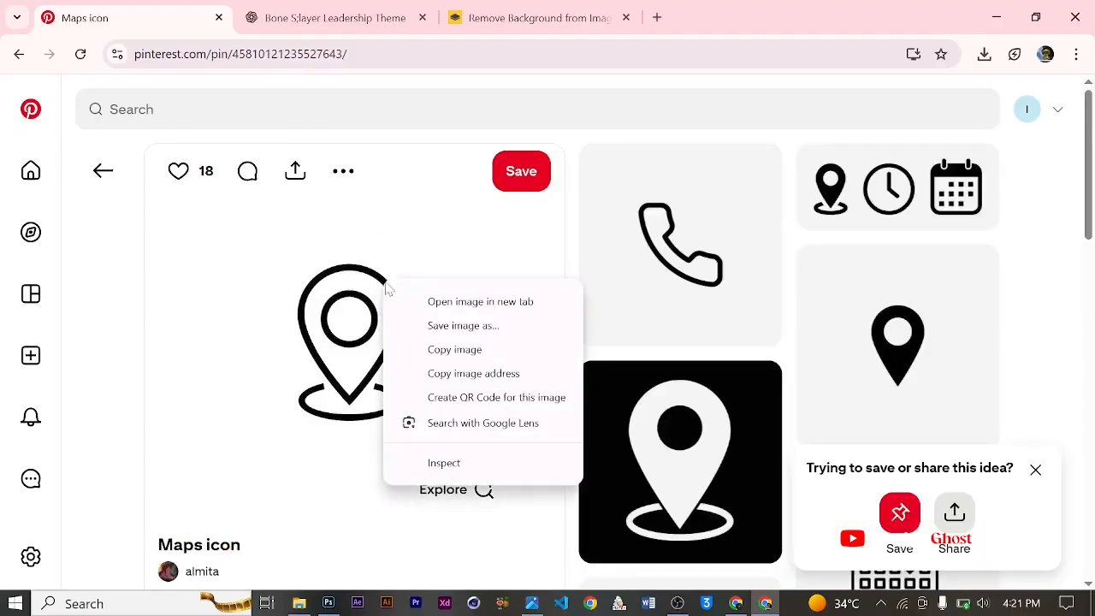
{"action": "left_click", "coordinate": [451, 351]}
{"action": "left_click", "coordinate": [329, 603]}
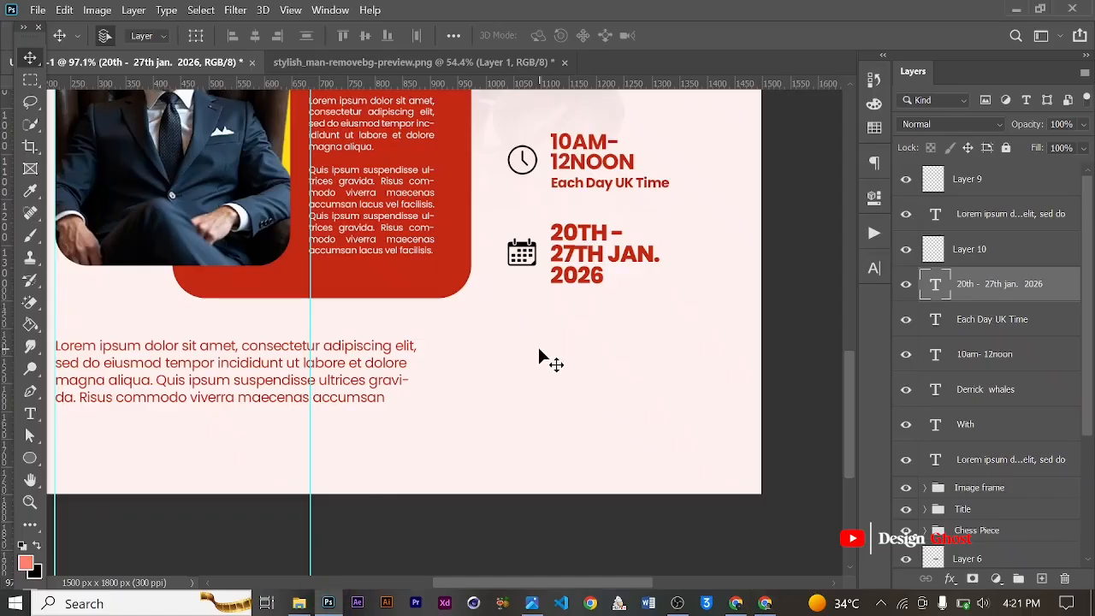
- Paste the location-pin image and bring its layer to the top of the stack
{"action": "key", "text": "ctrl+v"}
{"action": "key", "text": "ctrl+bracketright"}
{"action": "key", "text": "ctrl+bracketright"}
{"action": "key", "text": "ctrl+bracketright"}
{"action": "key", "text": "ctrl+bracketright"}
{"action": "key", "text": "ctrl+bracketright"}
{"action": "key", "text": "ctrl+bracketright"}
{"action": "key", "text": "ctrl+bracketright"}
{"action": "key", "text": "ctrl+bracketright"}
{"action": "key", "text": "ctrl+bracketright"}
{"action": "key", "text": "ctrl+bracketright"}
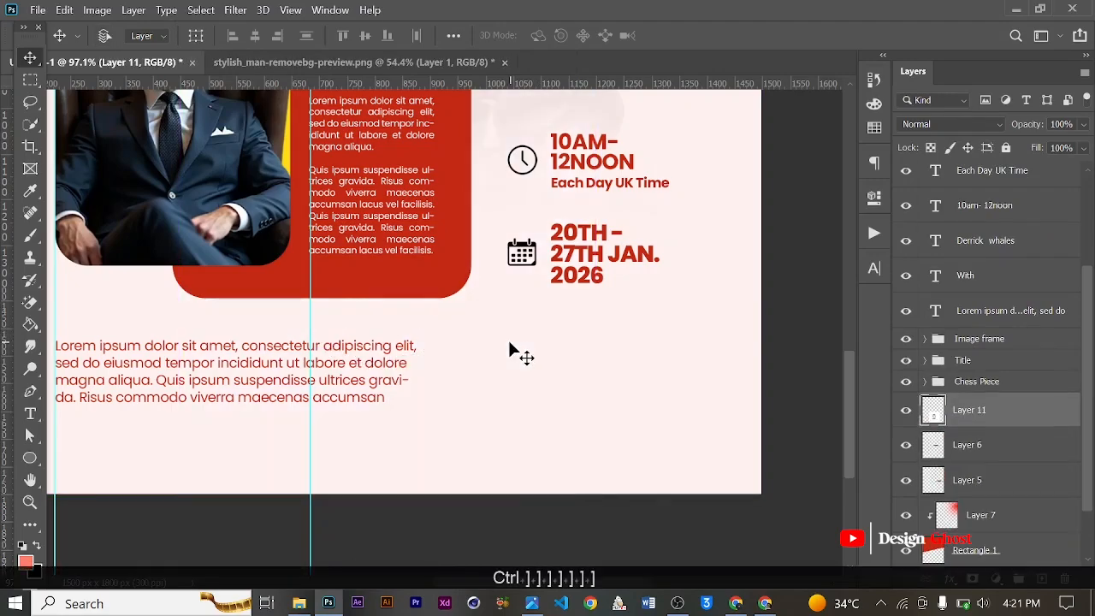
{"action": "key", "text": "ctrl+bracketright"}
{"action": "key", "text": "ctrl+bracketright"}
{"action": "key", "text": "ctrl+bracketright"}
{"action": "key", "text": "ctrl+bracketright"}
{"action": "key", "text": "ctrl+bracketright"}
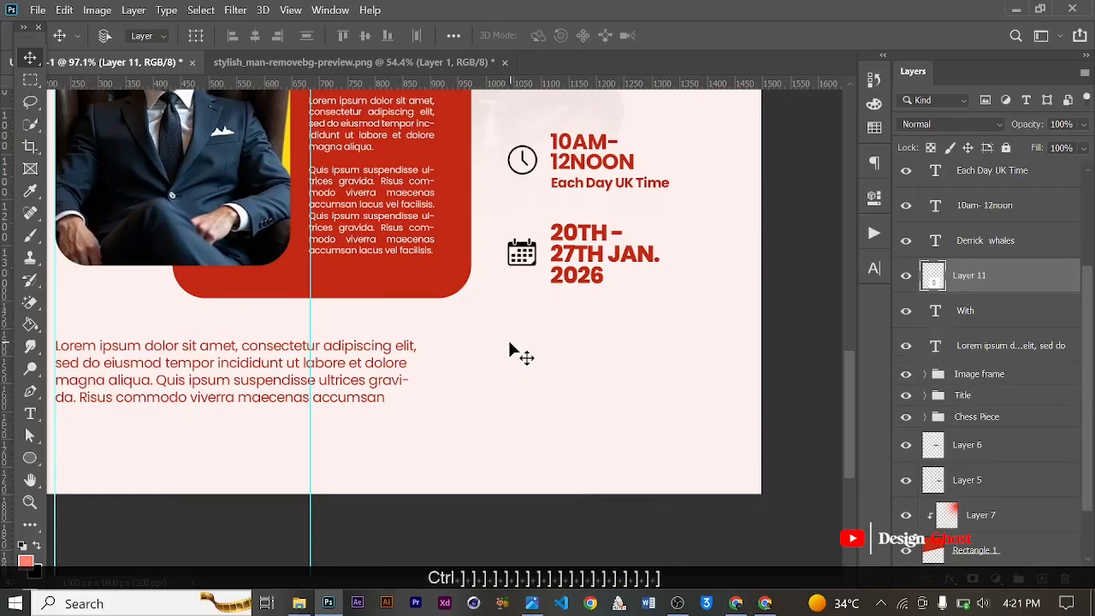
{"action": "key", "text": "ctrl+bracketright"}
{"action": "key", "text": "ctrl+bracketright"}
{"action": "key", "text": "ctrl+bracketright"}
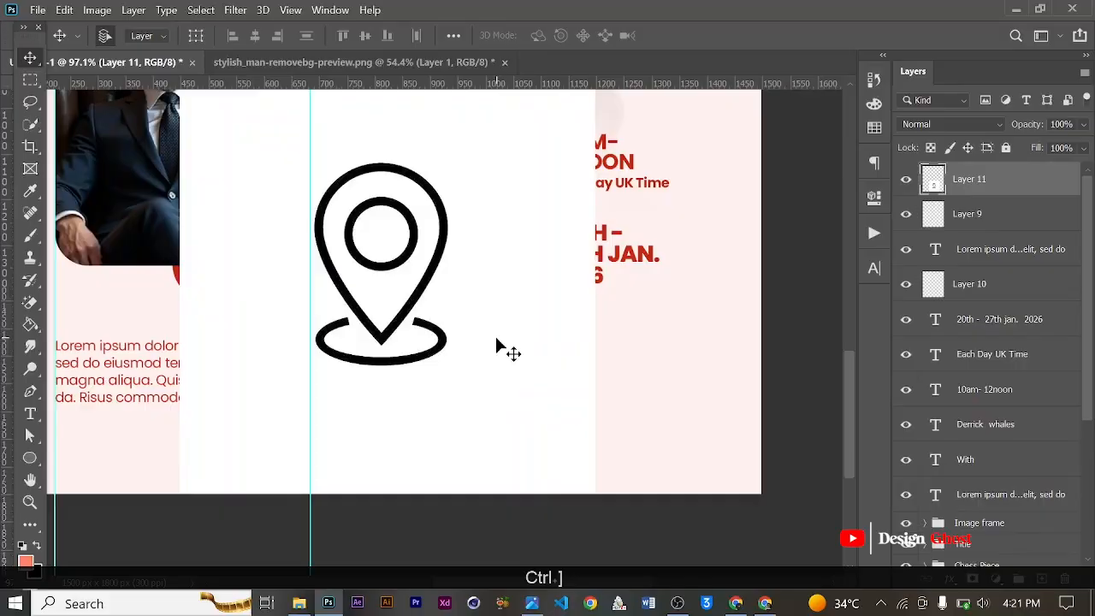
- Magic Eraser the white background and the white inside the pin and its inner circle
{"action": "key", "text": "e"}
{"action": "left_click", "coordinate": [432, 265]}
{"action": "left_click", "coordinate": [379, 283]}
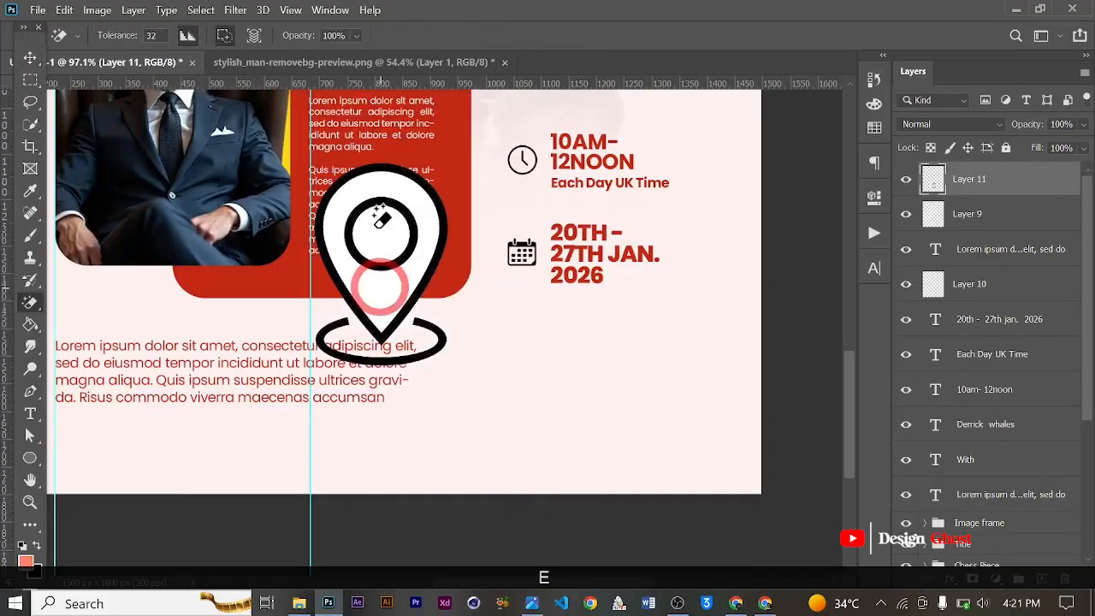
{"action": "left_click", "coordinate": [381, 233]}
- Scale the pin to about 17% and place it beneath the calendar icon
{"action": "left_click", "coordinate": [30, 62]}
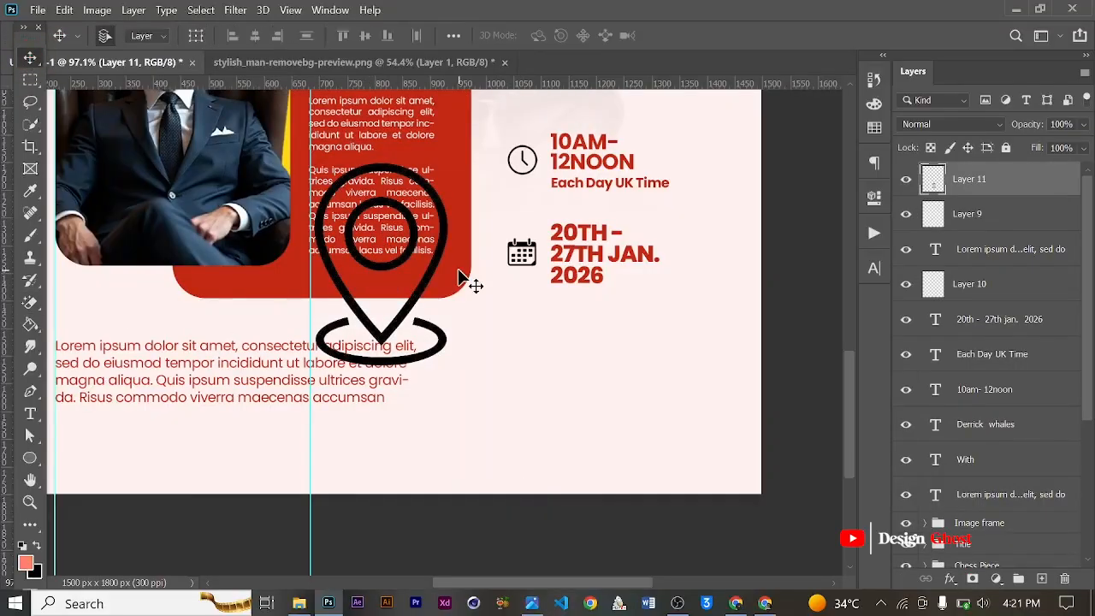
{"action": "scroll", "coordinate": [464, 281], "scroll_direction": "up", "scroll_amount": 1}
{"action": "key", "text": "ctrl+t"}
{"action": "left_click_drag", "start_coordinate": [445, 155], "coordinate": [348, 304]}
{"action": "left_click_drag", "start_coordinate": [345, 342], "coordinate": [518, 248]}
{"action": "scroll", "coordinate": [548, 184], "scroll_direction": "up", "scroll_amount": 1}
{"action": "left_click_drag", "start_coordinate": [555, 189], "coordinate": [524, 221]}
{"action": "left_click_drag", "start_coordinate": [515, 262], "coordinate": [534, 396]}
{"action": "key", "text": "Return"}
- Add a vertical guide along the info text's left edge and nudge the pin into alignment
{"action": "key", "text": "Right"}
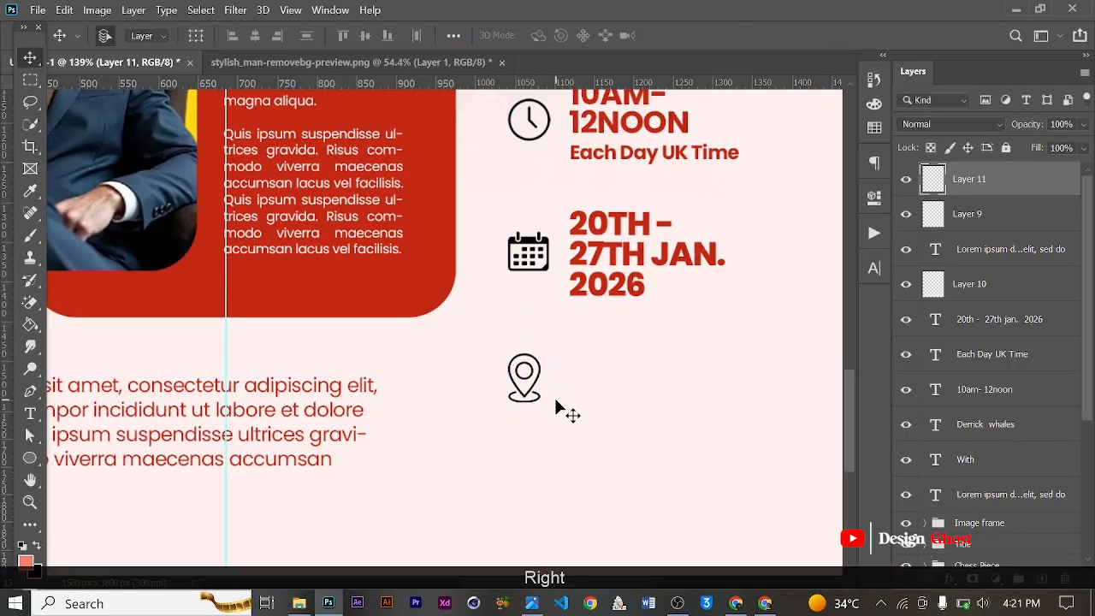
{"action": "left_click_drag", "start_coordinate": [9, 317], "coordinate": [571, 243]}
{"action": "scroll", "coordinate": [533, 379], "scroll_direction": "up", "scroll_amount": 1}
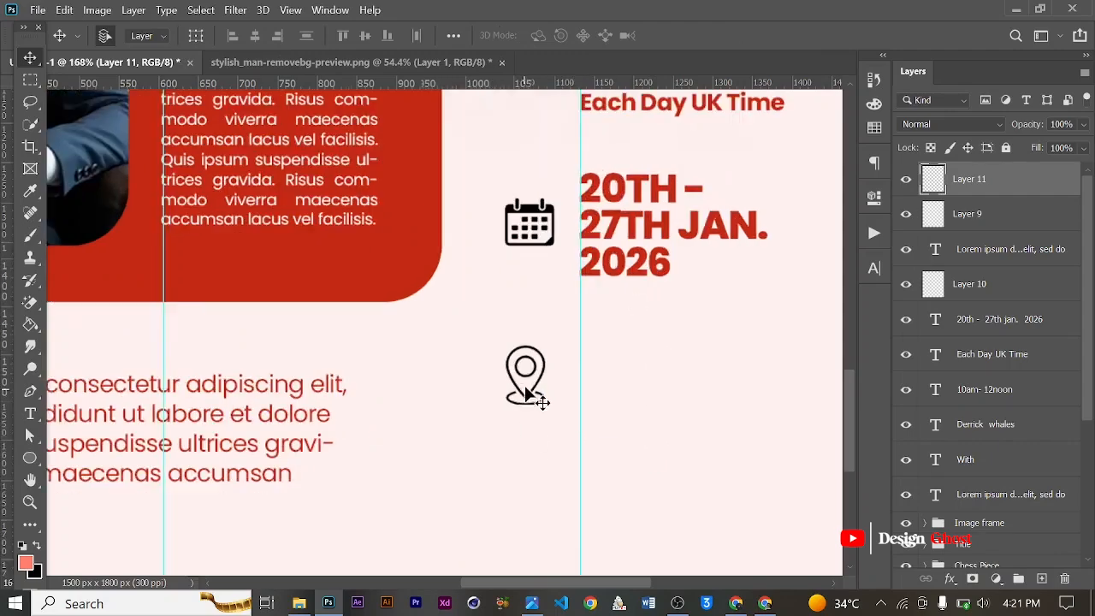
{"action": "left_click", "coordinate": [534, 368]}
{"action": "scroll", "coordinate": [537, 376], "scroll_direction": "up", "scroll_amount": 1}
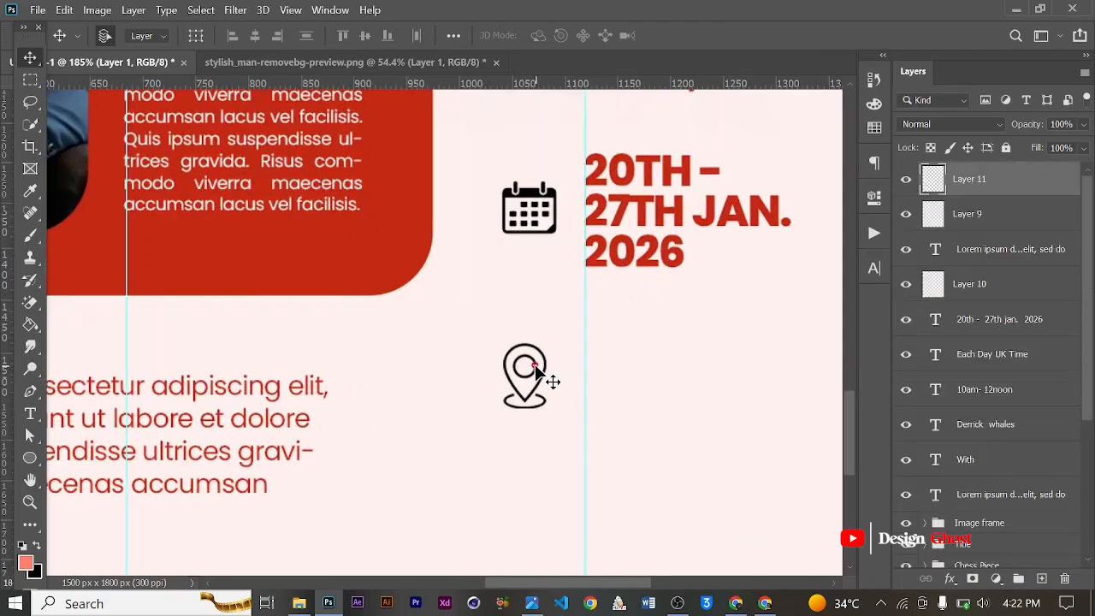
{"action": "key", "text": "Right"}
{"action": "key", "text": "Right"}
{"action": "scroll", "coordinate": [540, 374], "scroll_direction": "down", "scroll_amount": 3}
{"action": "key", "text": "Right"}
{"action": "key", "text": "Left"}
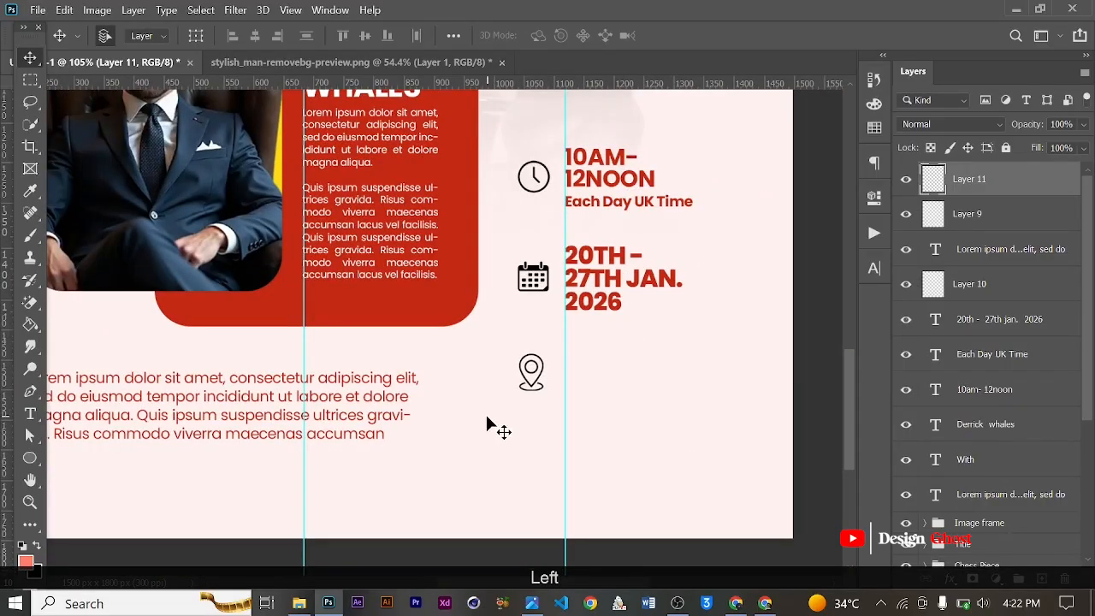
{"action": "scroll", "coordinate": [485, 412], "scroll_direction": "up", "scroll_amount": 1}
- Add a placeholder paragraph text box beside the location pin icon
{"action": "left_click", "coordinate": [29, 416]}
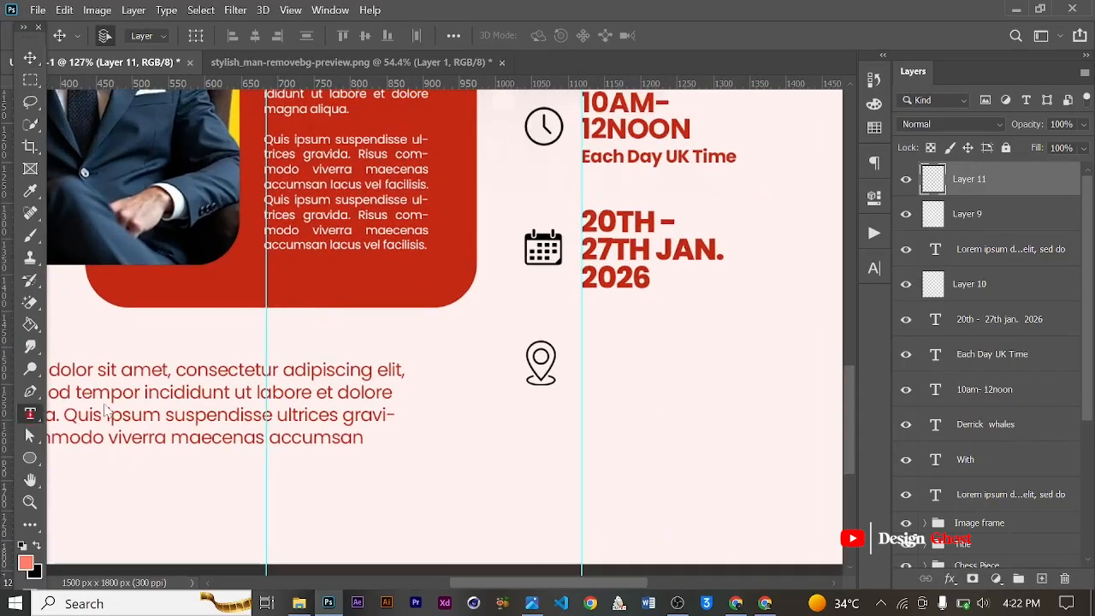
{"action": "left_click_drag", "start_coordinate": [580, 337], "coordinate": [751, 406]}
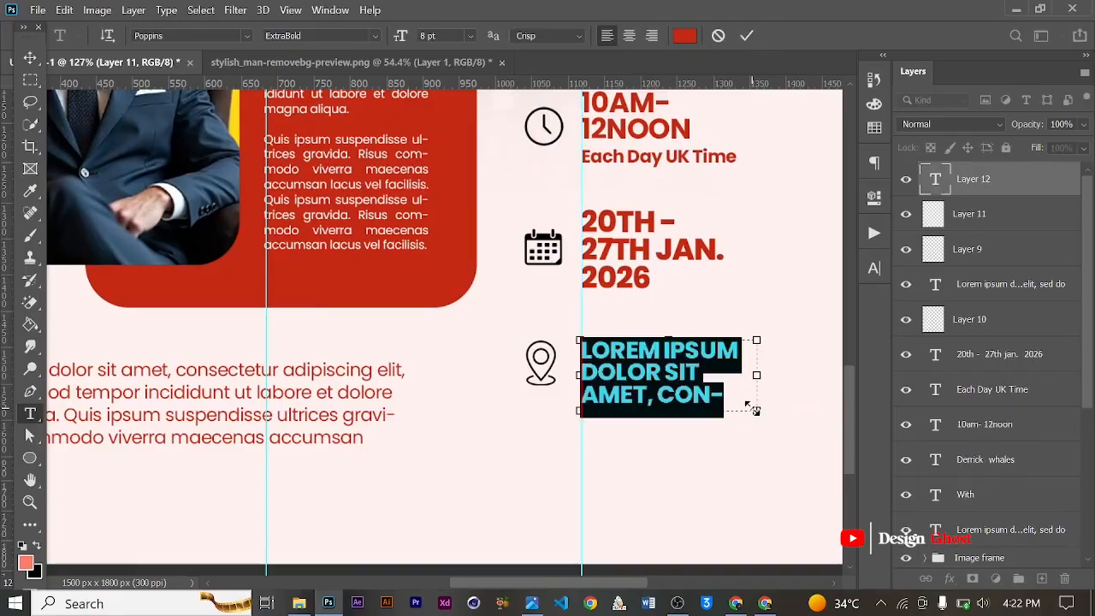
{"action": "left_click", "coordinate": [746, 40]}
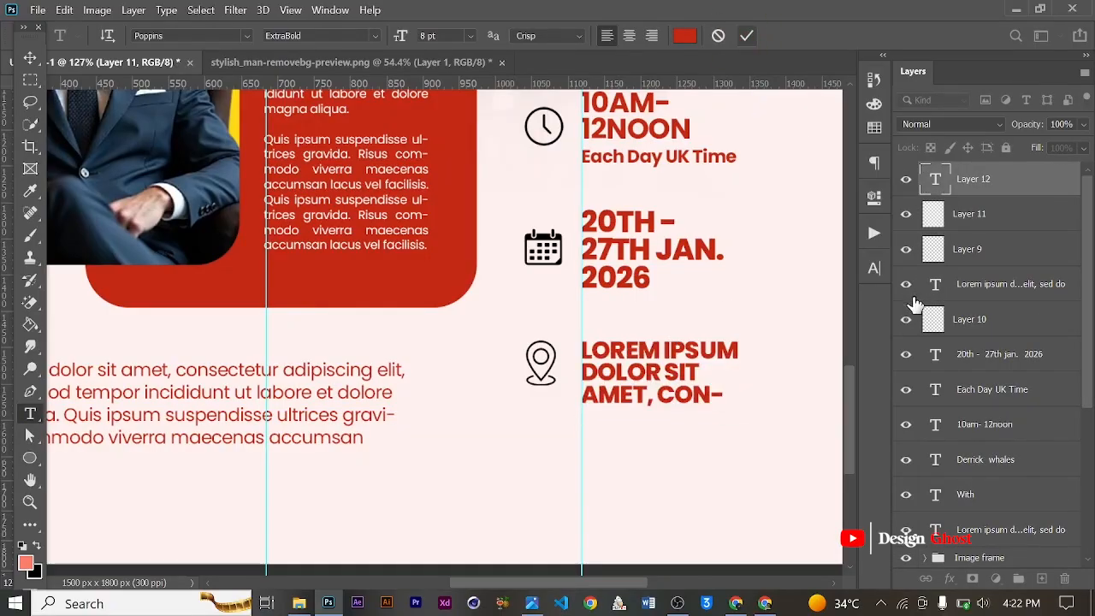
- Set the location text to Poppins Medium at 5 pt with All Caps turned off
{"action": "left_click", "coordinate": [874, 267]}
{"action": "left_click", "coordinate": [845, 293]}
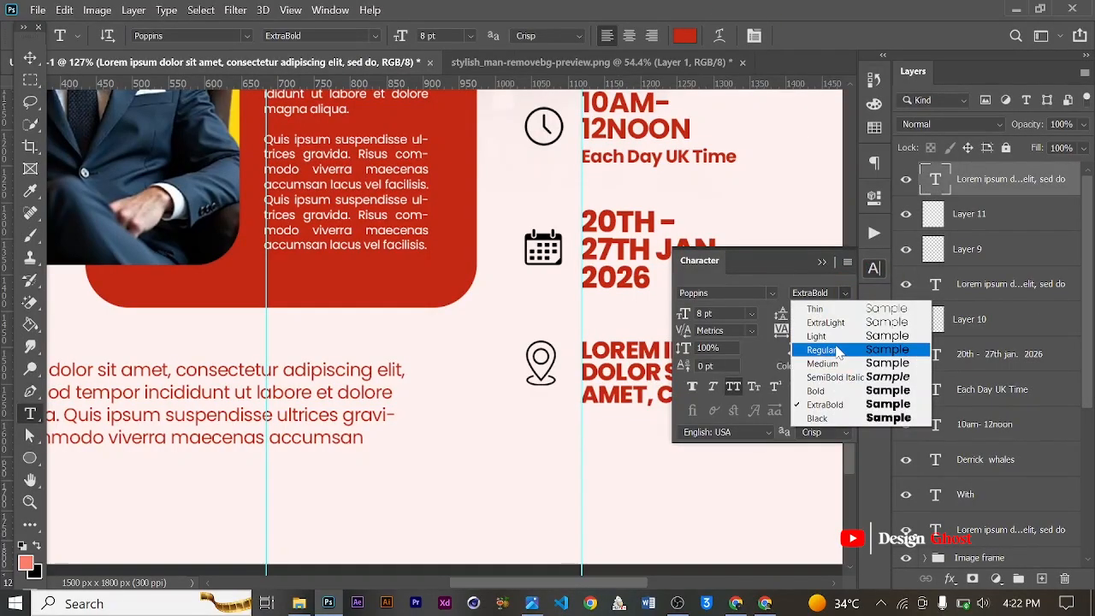
{"action": "left_click", "coordinate": [804, 348]}
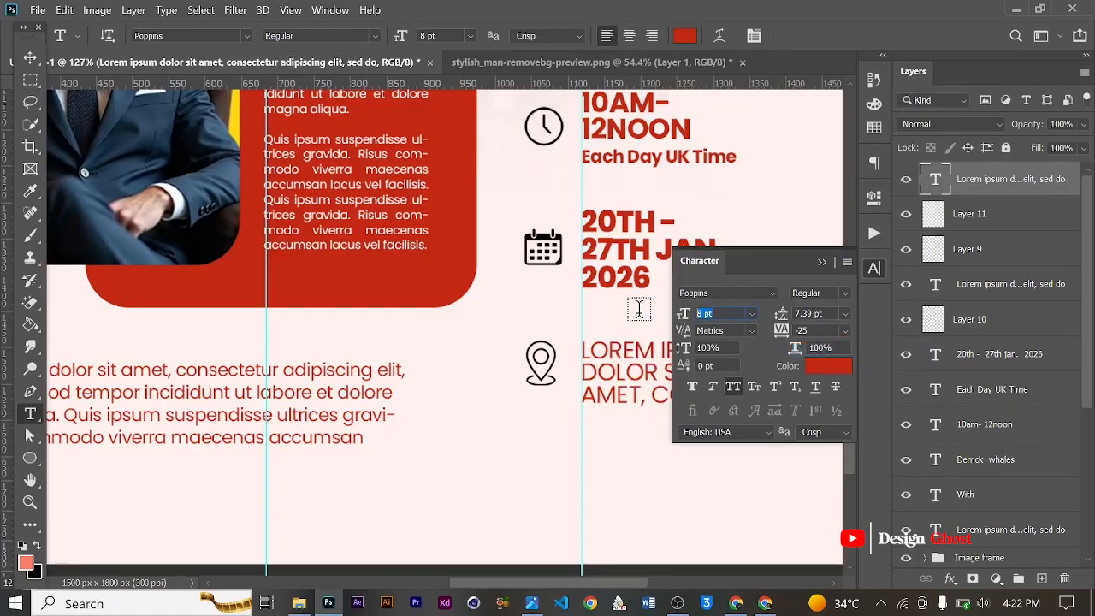
{"action": "type", "text": "5"}
{"action": "key", "text": "Return"}
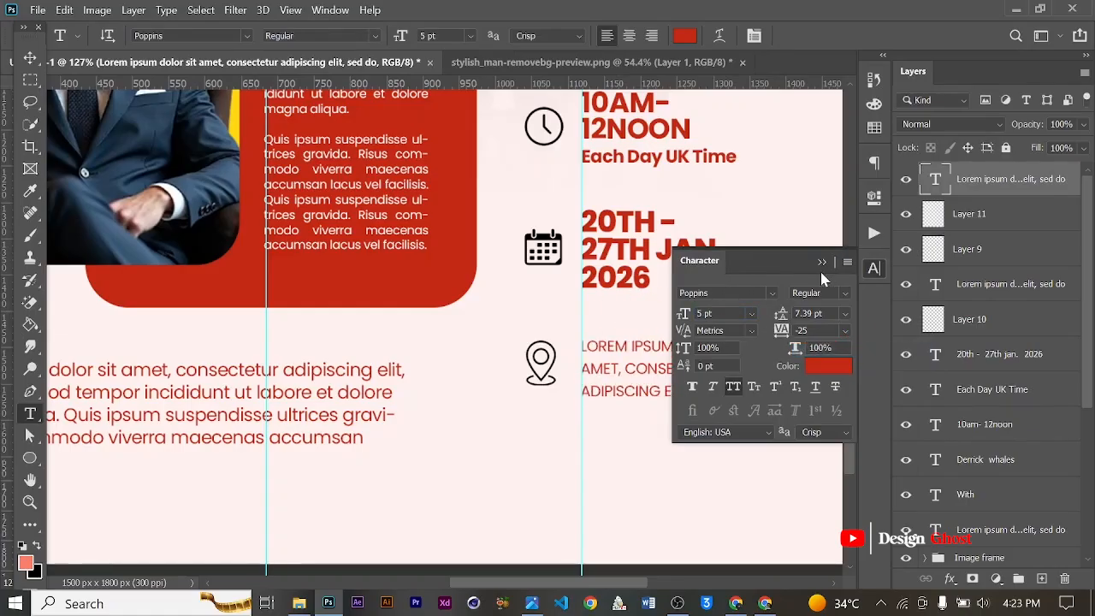
{"action": "left_click", "coordinate": [734, 387]}
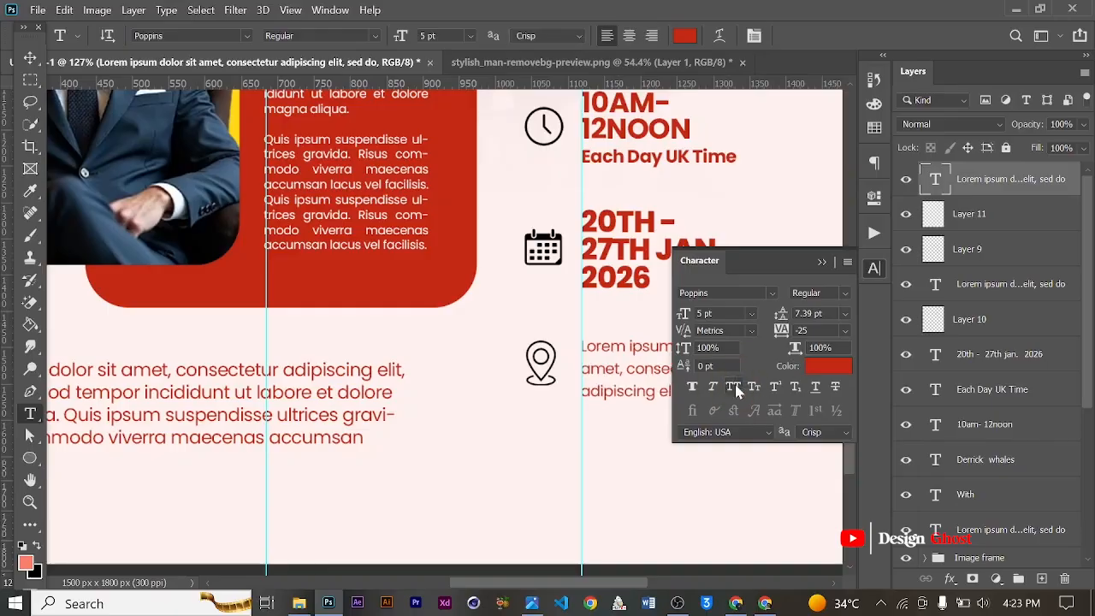
{"action": "left_click", "coordinate": [843, 293]}
{"action": "left_click", "coordinate": [824, 357]}
{"action": "left_click", "coordinate": [822, 261]}
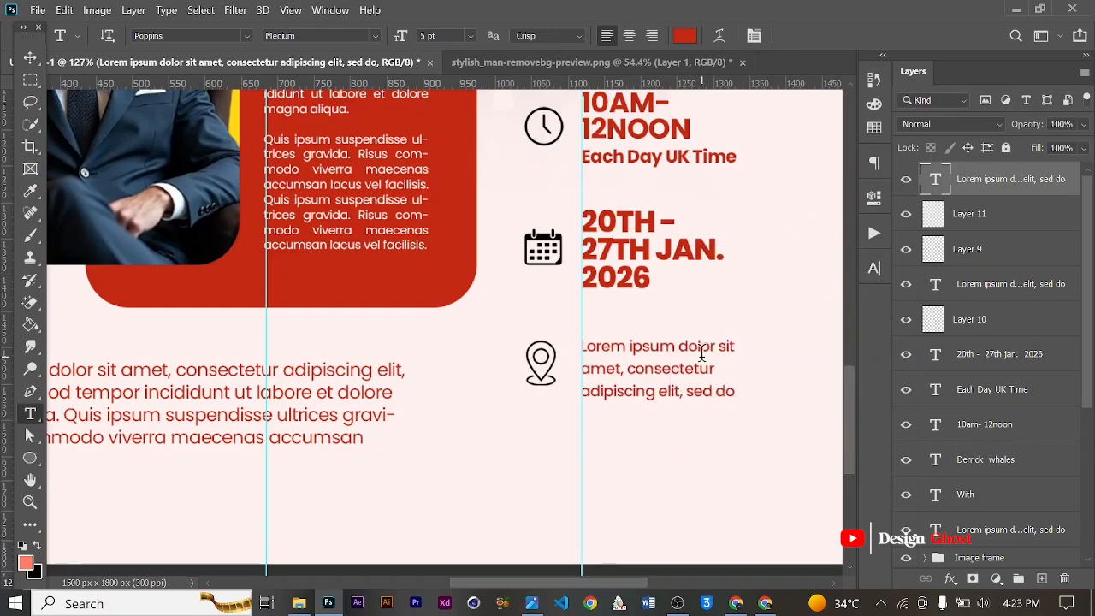
- Set the location paragraph's leading to 6 pt
{"action": "left_click", "coordinate": [875, 268]}
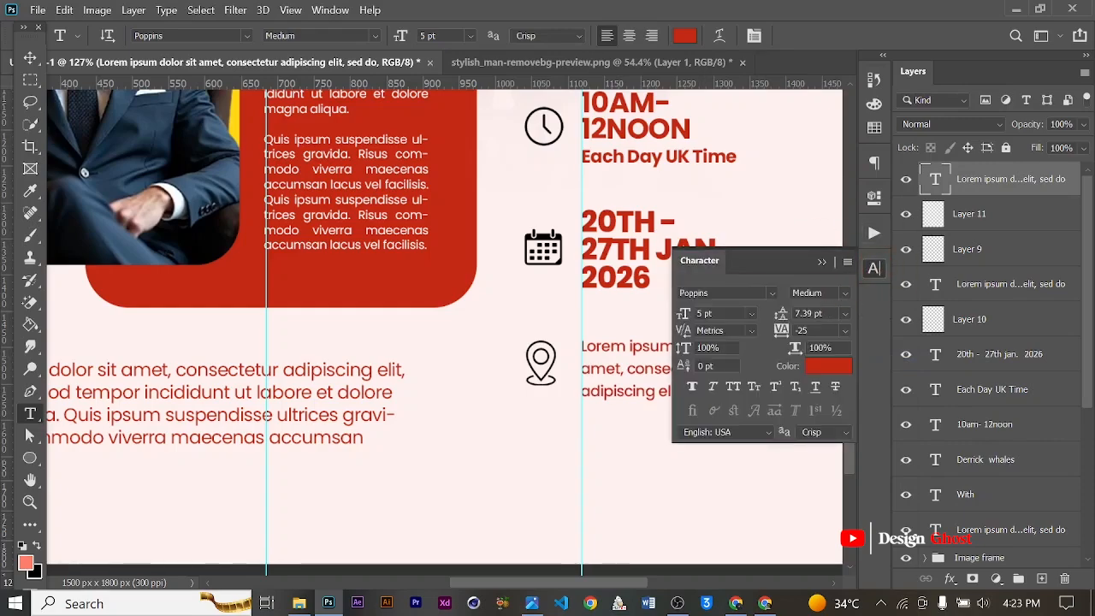
{"action": "key", "text": "ctrl+a"}
{"action": "type", "text": "6"}
{"action": "key", "text": "Return"}
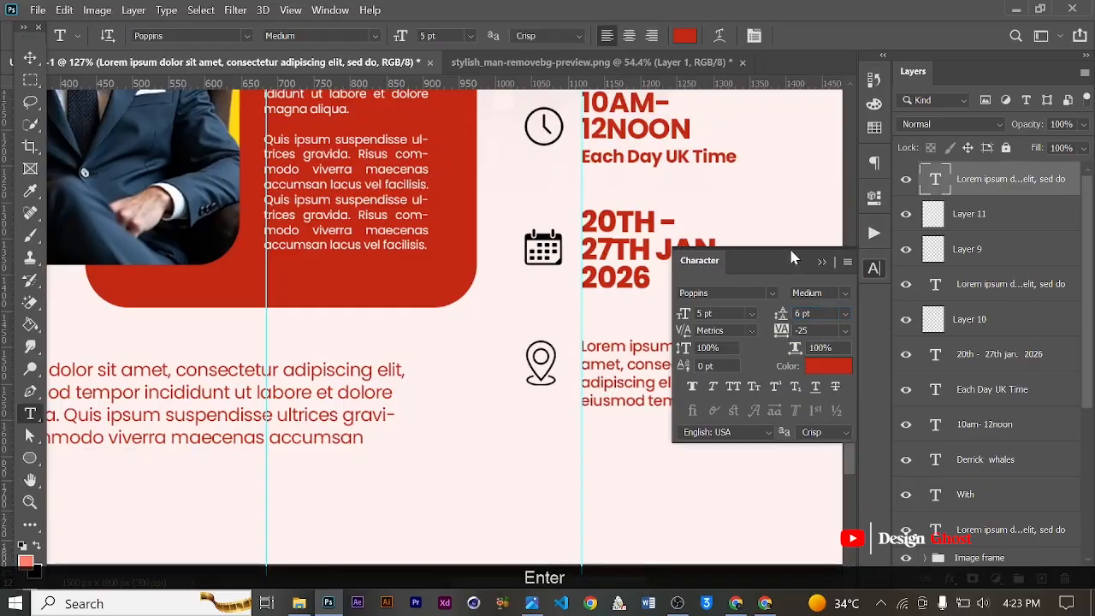
{"action": "left_click", "coordinate": [820, 262]}
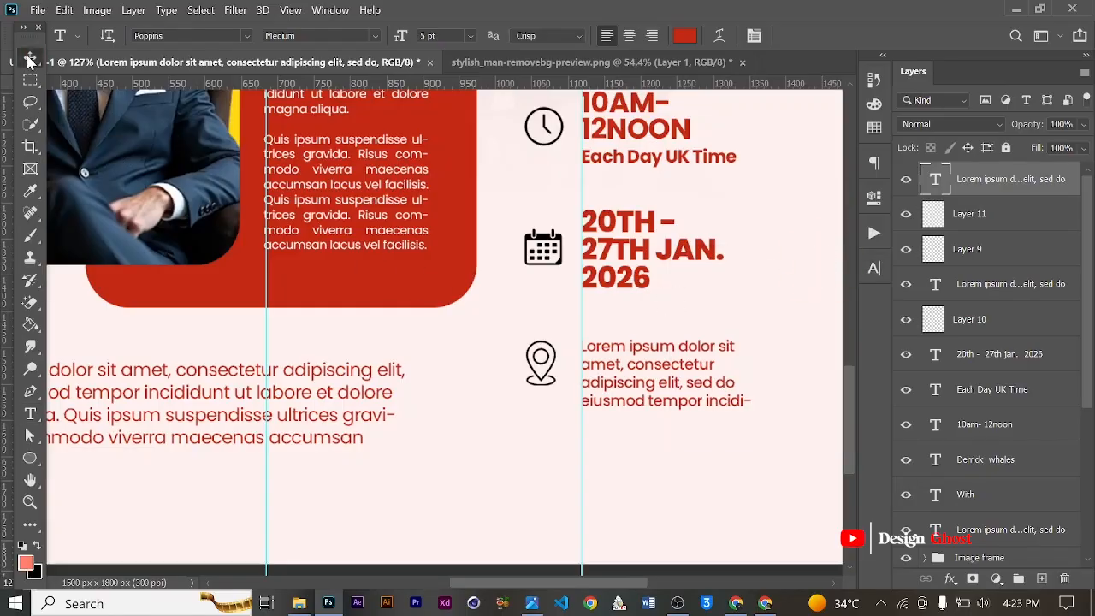
- Nudge the location paragraph up slightly and commit the text
{"action": "left_click", "coordinate": [28, 62]}
{"action": "scroll", "coordinate": [603, 395], "scroll_direction": "down", "scroll_amount": 3}
{"action": "scroll", "coordinate": [628, 394], "scroll_direction": "up", "scroll_amount": 2}
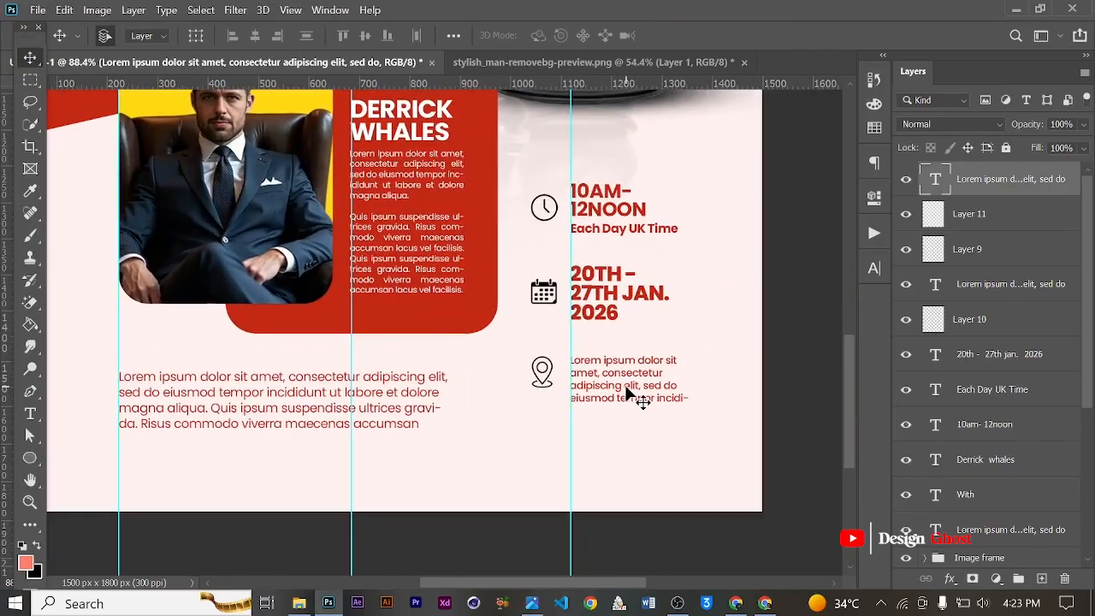
{"action": "scroll", "coordinate": [629, 394], "scroll_direction": "up", "scroll_amount": 1}
{"action": "key", "text": "Up"}
{"action": "key", "text": "Up"}
{"action": "key", "text": "Up"}
{"action": "key", "text": "Up"}
{"action": "key", "text": "Up"}
{"action": "key", "text": "Return"}
- Add a horizontal guide just below the location text
{"action": "key", "text": "ctrl+0"}
{"action": "scroll", "coordinate": [594, 498], "scroll_direction": "up", "scroll_amount": 2}
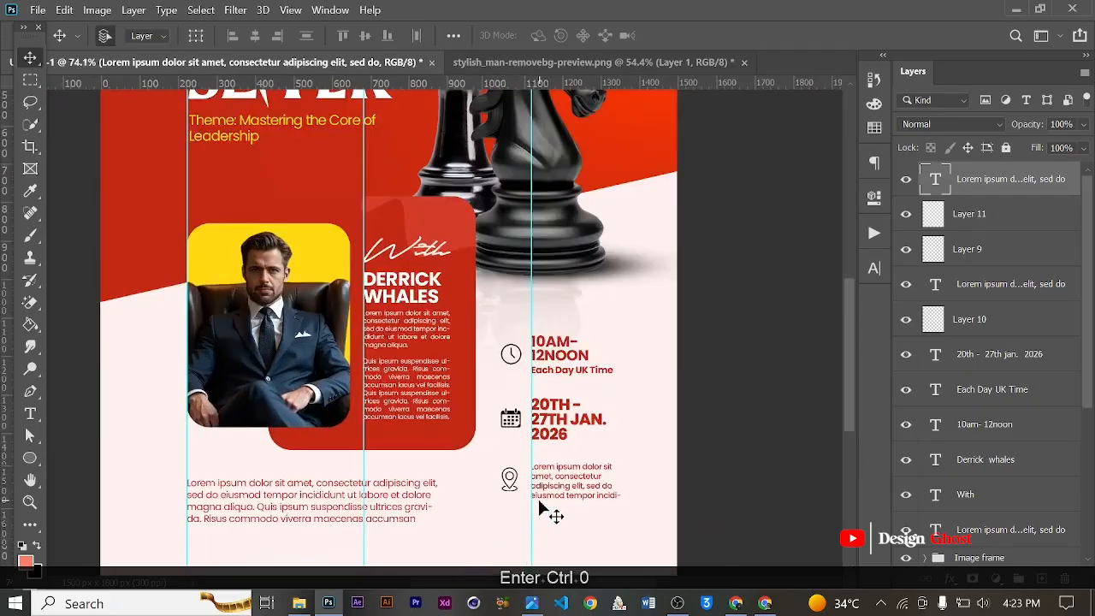
{"action": "scroll", "coordinate": [539, 508], "scroll_direction": "up", "scroll_amount": 3}
{"action": "key", "text": "space"}
{"action": "left_click_drag", "start_coordinate": [539, 450], "coordinate": [538, 416]}
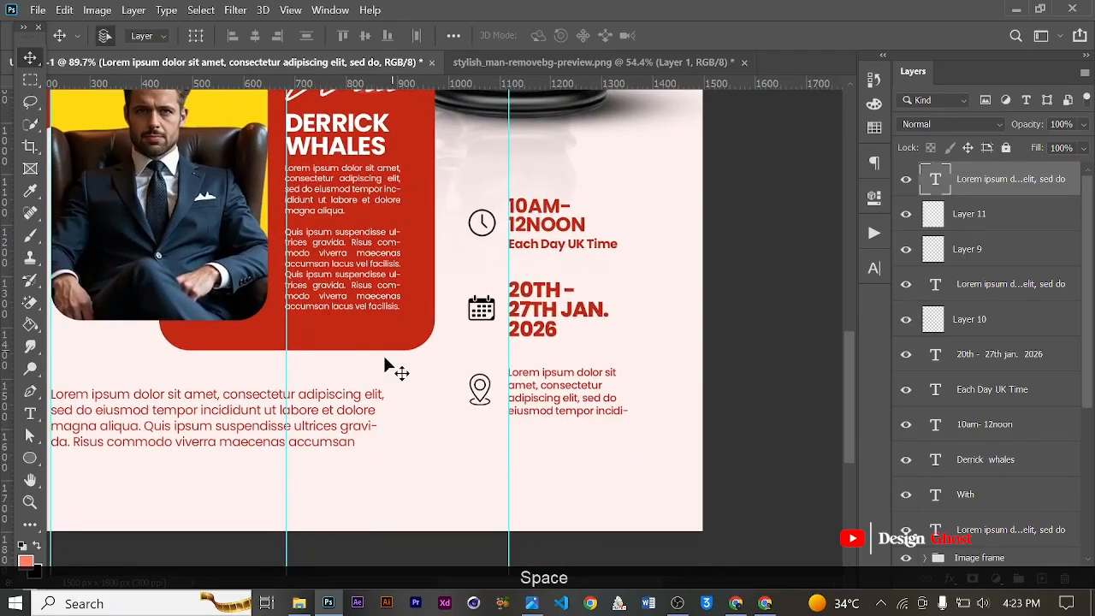
{"action": "left_click_drag", "start_coordinate": [432, 84], "coordinate": [443, 453]}
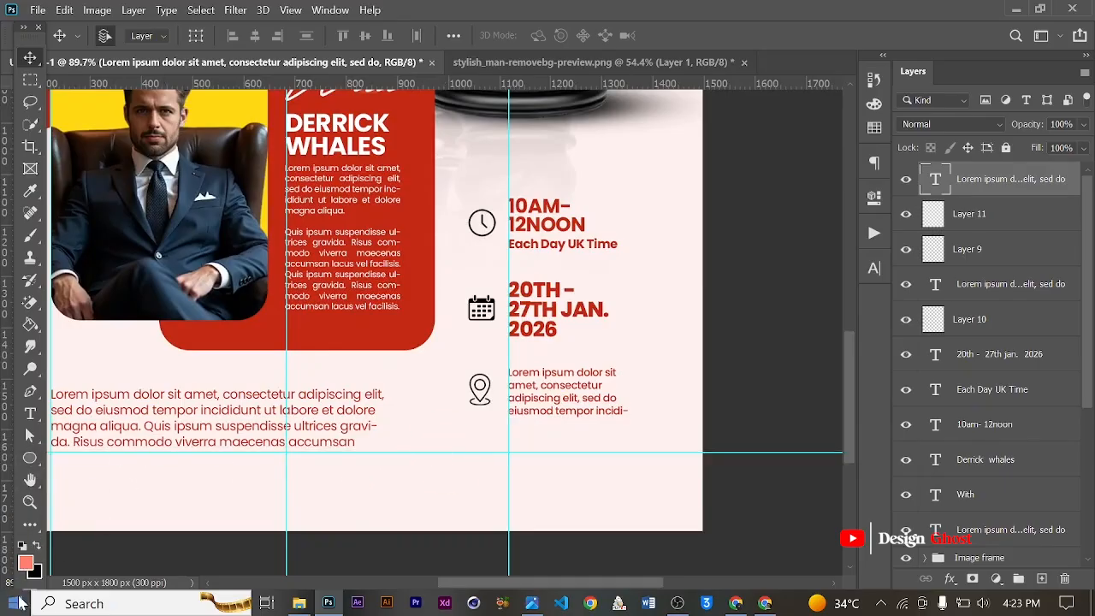
- Draw a 316×52 px rectangle below the location text
{"action": "right_click", "coordinate": [29, 459]}
{"action": "left_click", "coordinate": [94, 453]}
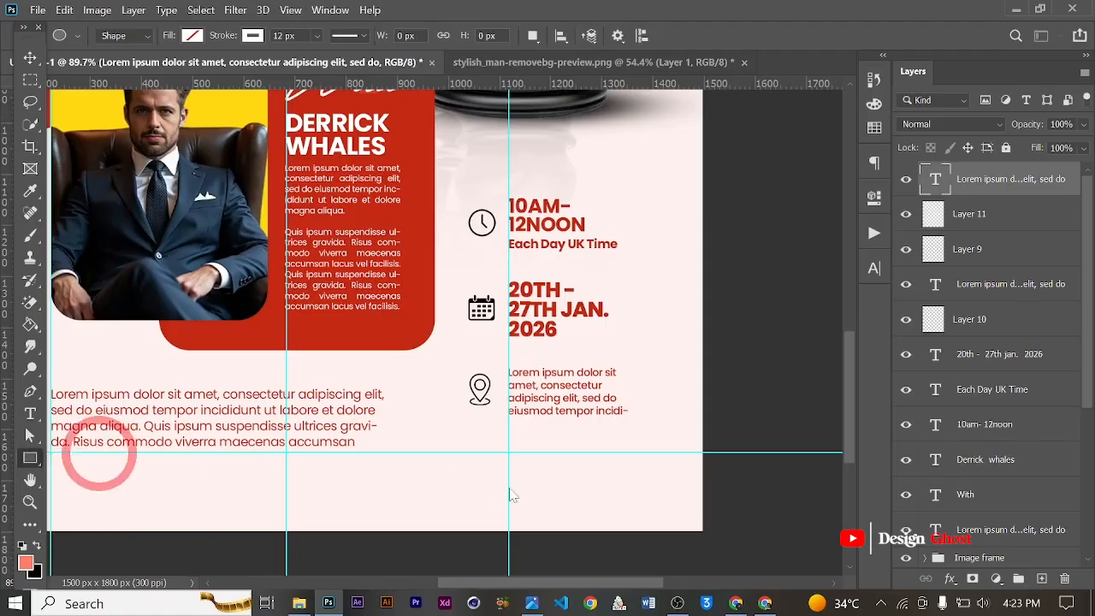
{"action": "scroll", "coordinate": [484, 438], "scroll_direction": "up", "scroll_amount": 1}
{"action": "scroll", "coordinate": [483, 438], "scroll_direction": "up", "scroll_amount": 1}
{"action": "left_click_drag", "start_coordinate": [466, 422], "coordinate": [662, 455]}
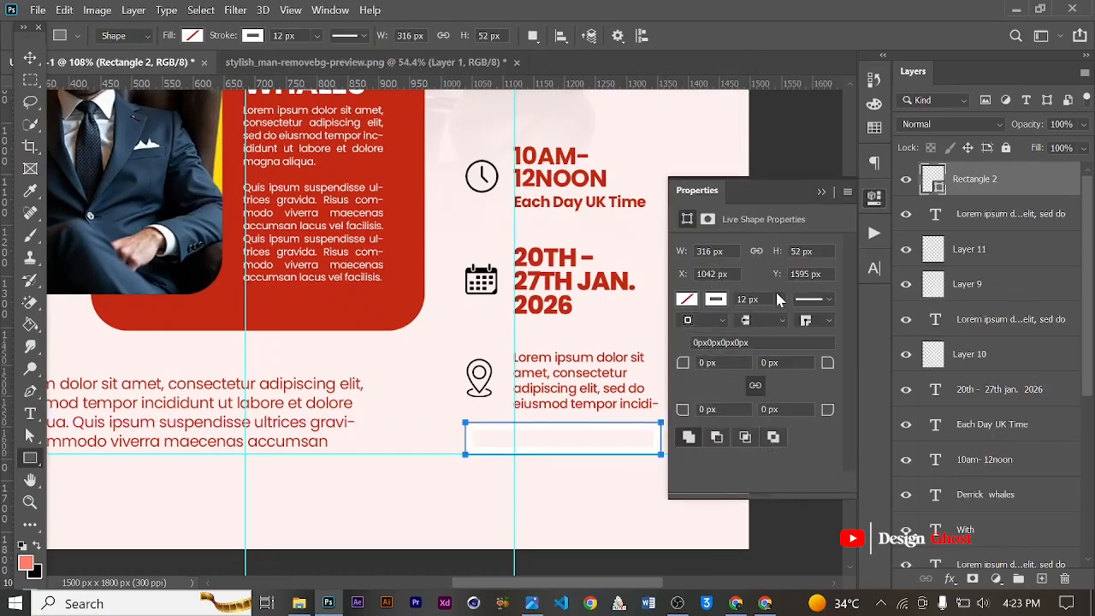
- Give the bar a 0 px stroke and a salmon fill
{"action": "left_click_drag", "start_coordinate": [788, 327], "coordinate": [764, 321]}
{"action": "left_click", "coordinate": [686, 299]}
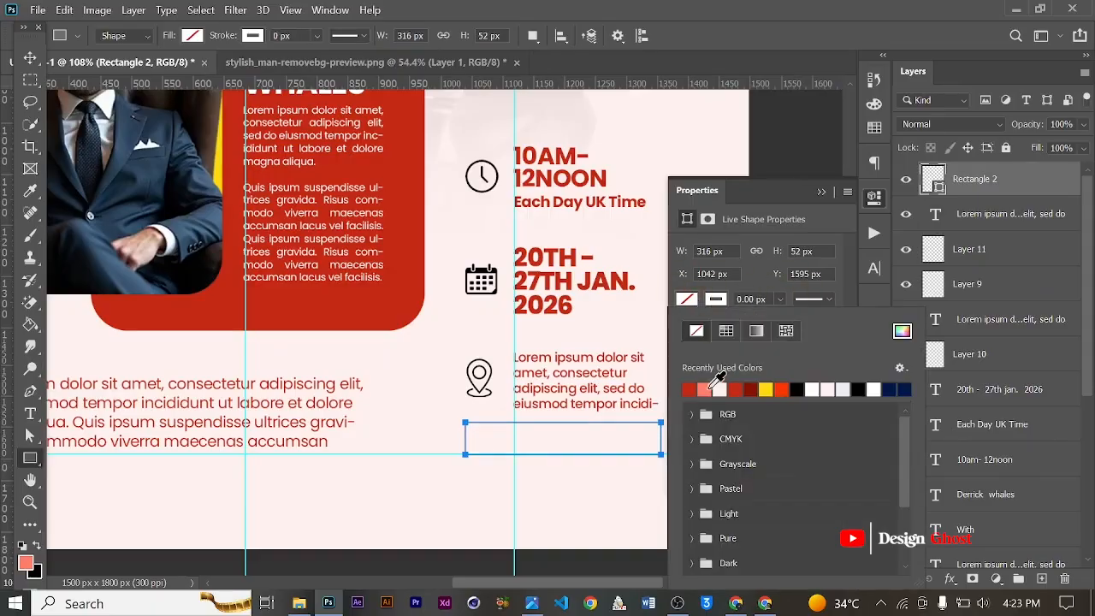
{"action": "left_click", "coordinate": [704, 389]}
{"action": "left_click", "coordinate": [822, 192]}
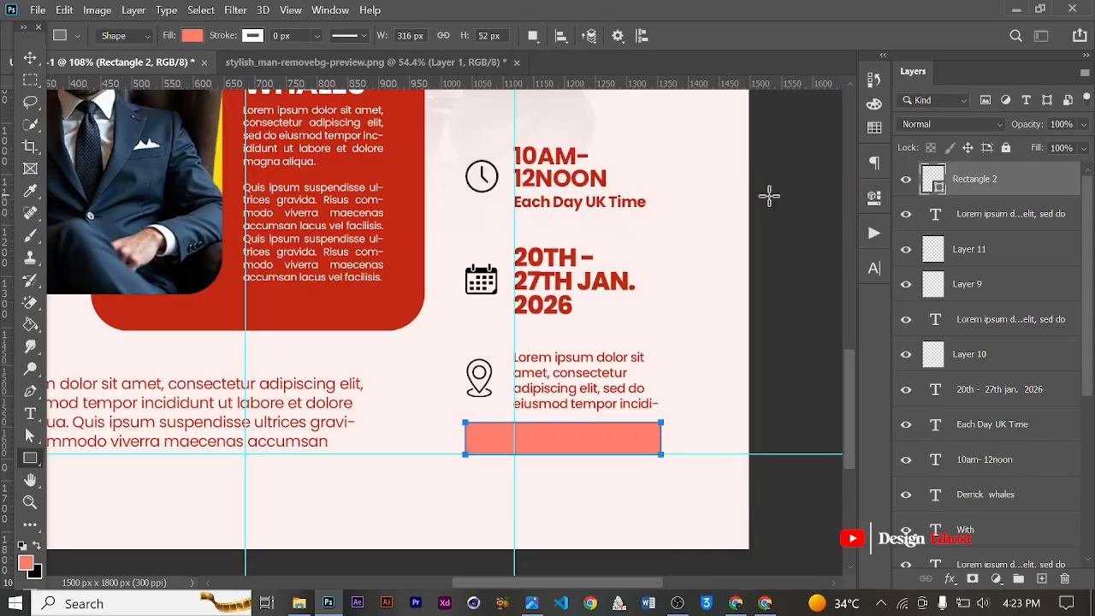
- Check the spacing between the salmon bar and the location text
{"action": "left_click", "coordinate": [30, 57]}
{"action": "scroll", "coordinate": [547, 343], "scroll_direction": "down", "scroll_amount": 4}
{"action": "scroll", "coordinate": [578, 501], "scroll_direction": "up", "scroll_amount": 1}
{"action": "scroll", "coordinate": [577, 496], "scroll_direction": "up", "scroll_amount": 2}
{"action": "left_click_drag", "start_coordinate": [578, 505], "coordinate": [583, 327]}
{"action": "scroll", "coordinate": [583, 326], "scroll_direction": "down", "scroll_amount": 3}
{"action": "key", "text": "Return"}
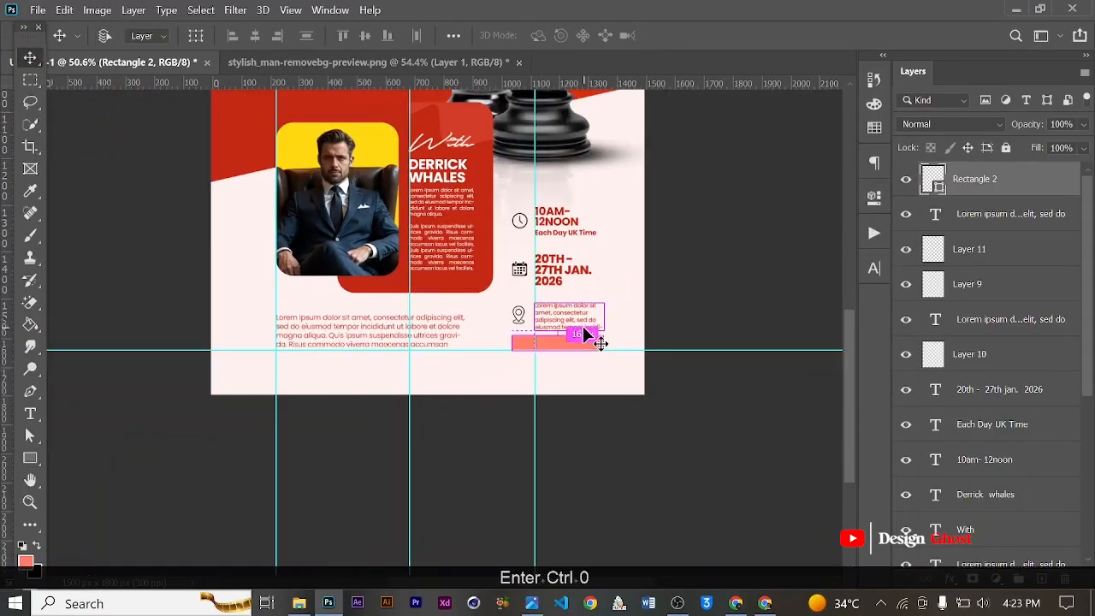
{"action": "key", "text": "ctrl+0"}
{"action": "scroll", "coordinate": [495, 468], "scroll_direction": "up", "scroll_amount": 5}
{"action": "left_click_drag", "start_coordinate": [544, 468], "coordinate": [587, 253]}
{"action": "scroll", "coordinate": [586, 254], "scroll_direction": "up", "scroll_amount": 1}
{"action": "scroll", "coordinate": [591, 256], "scroll_direction": "down", "scroll_amount": 1}
- Hide the guides and fit the whole poster in view
{"action": "key", "text": "ctrl+h"}
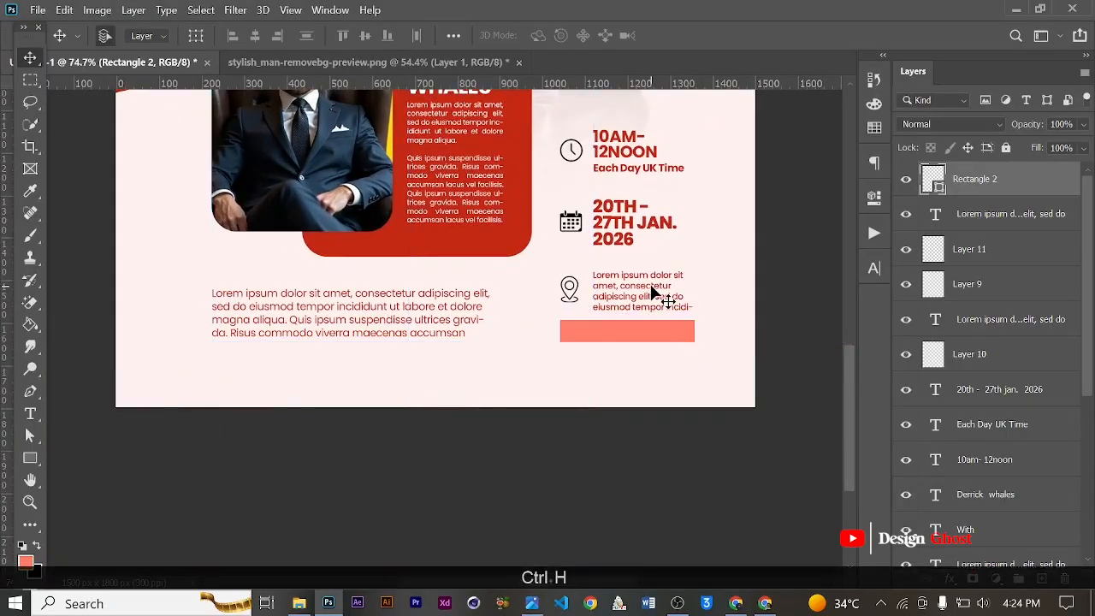
{"action": "scroll", "coordinate": [649, 287], "scroll_direction": "down", "scroll_amount": 6}
{"action": "scroll", "coordinate": [512, 450], "scroll_direction": "up", "scroll_amount": 6}
{"action": "left_click_drag", "start_coordinate": [504, 505], "coordinate": [578, 224]}
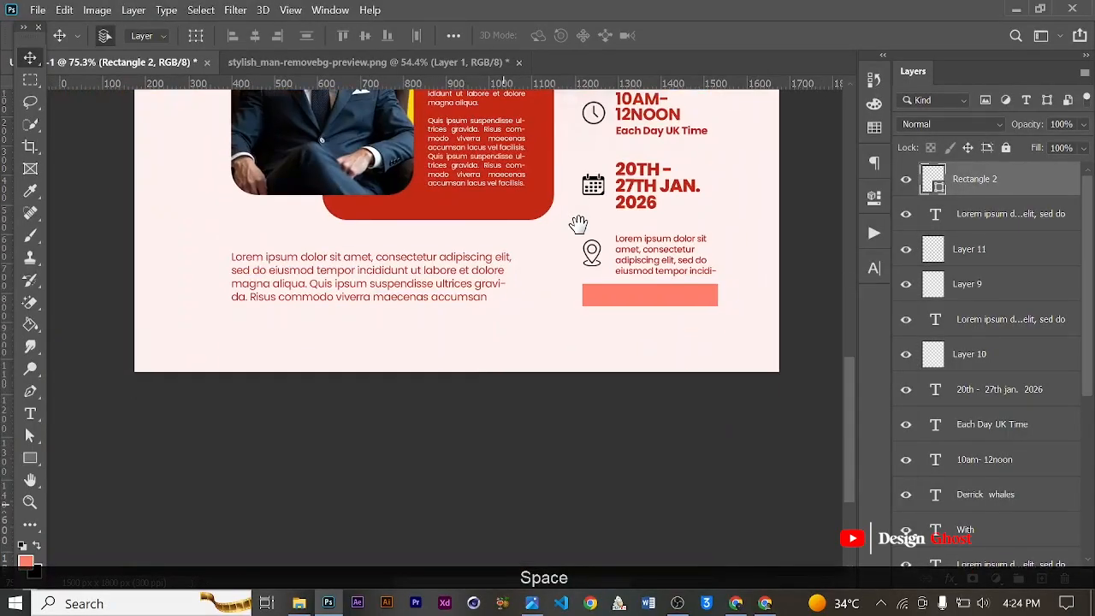
{"action": "scroll", "coordinate": [672, 350], "scroll_direction": "down", "scroll_amount": 6}
{"action": "key", "text": "Return"}
{"action": "key", "text": "ctrl+0"}
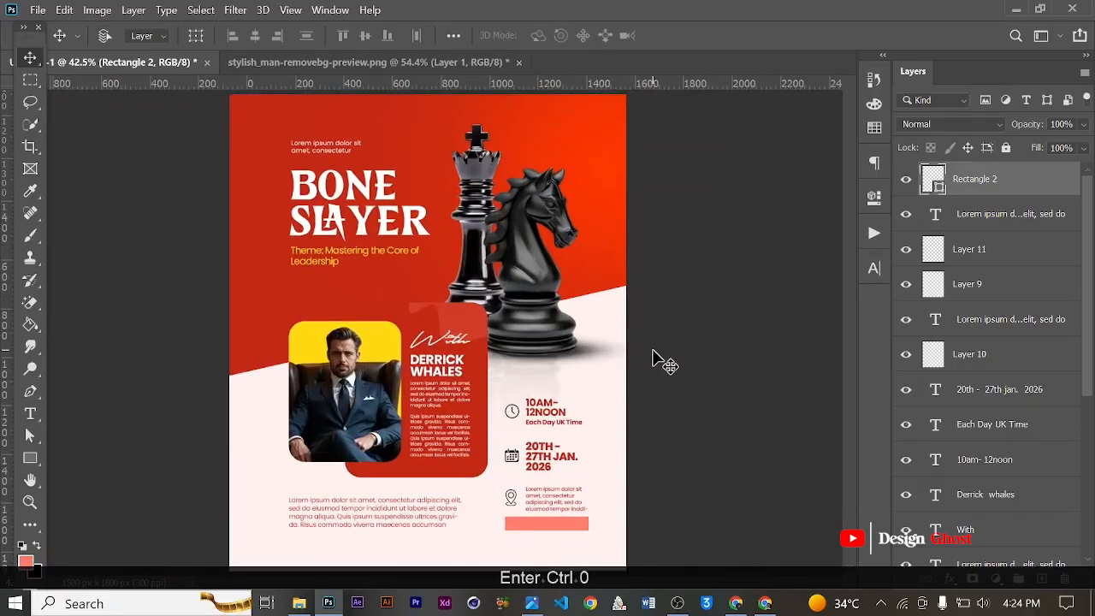
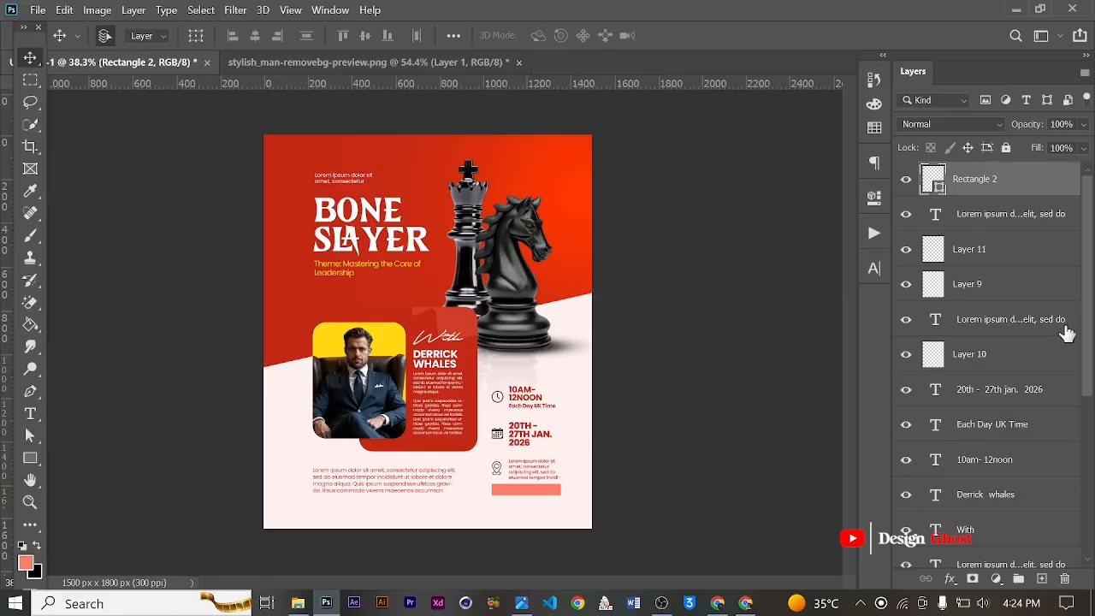
- Group the loose text layers and name the group 'Text'
{"action": "scroll", "coordinate": [1027, 359], "scroll_direction": "down", "scroll_amount": 3}
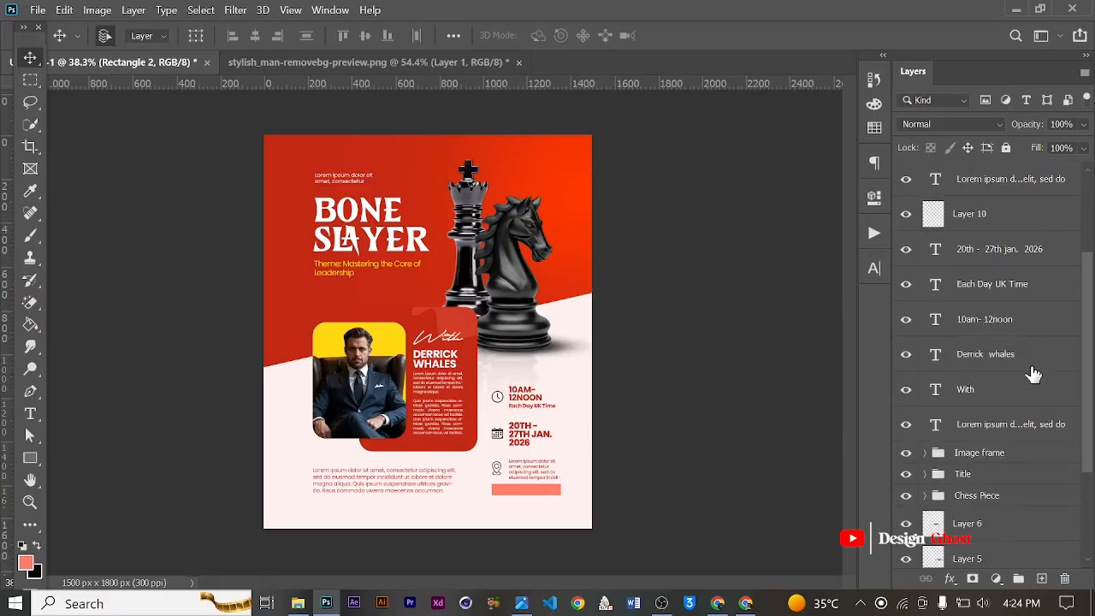
{"action": "left_click", "coordinate": [1010, 427], "text": "shift"}
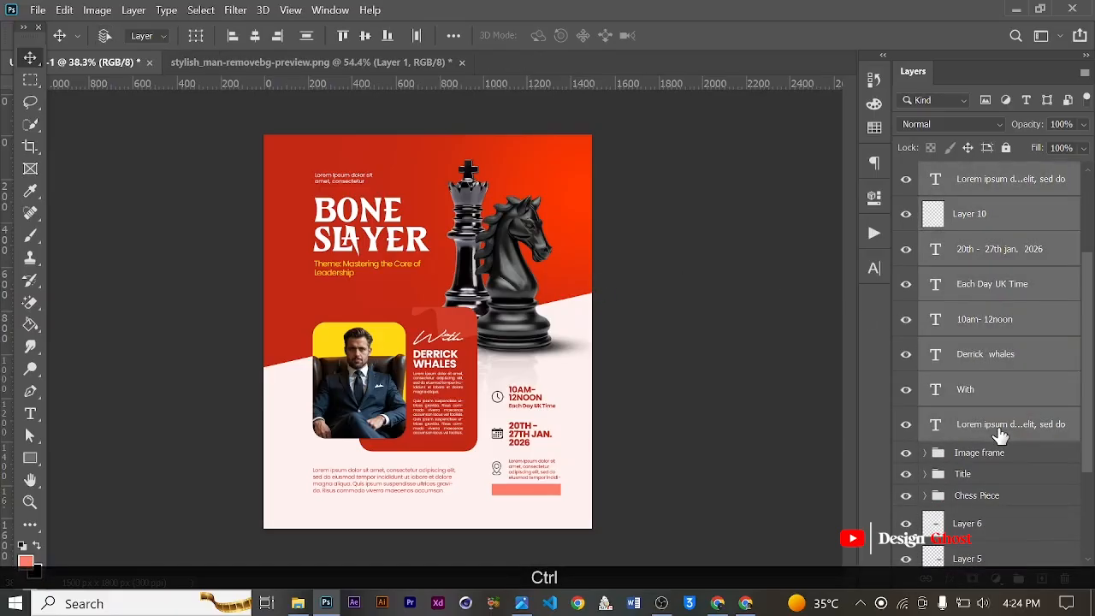
{"action": "key", "text": "ctrl+g"}
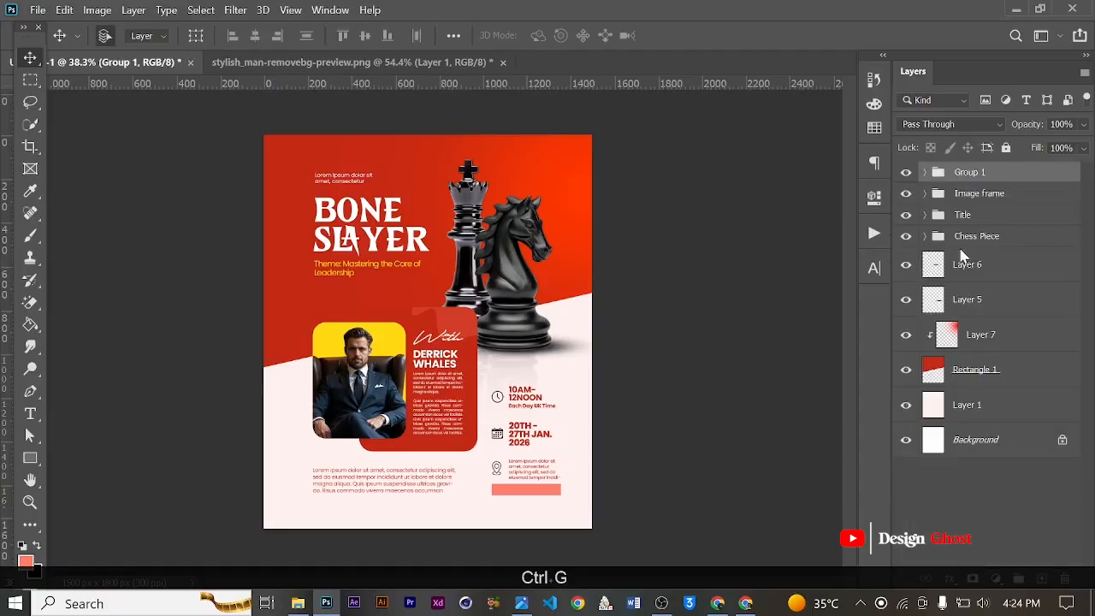
{"action": "double_click", "coordinate": [969, 171]}
{"action": "key", "text": "Caps_Lock"}
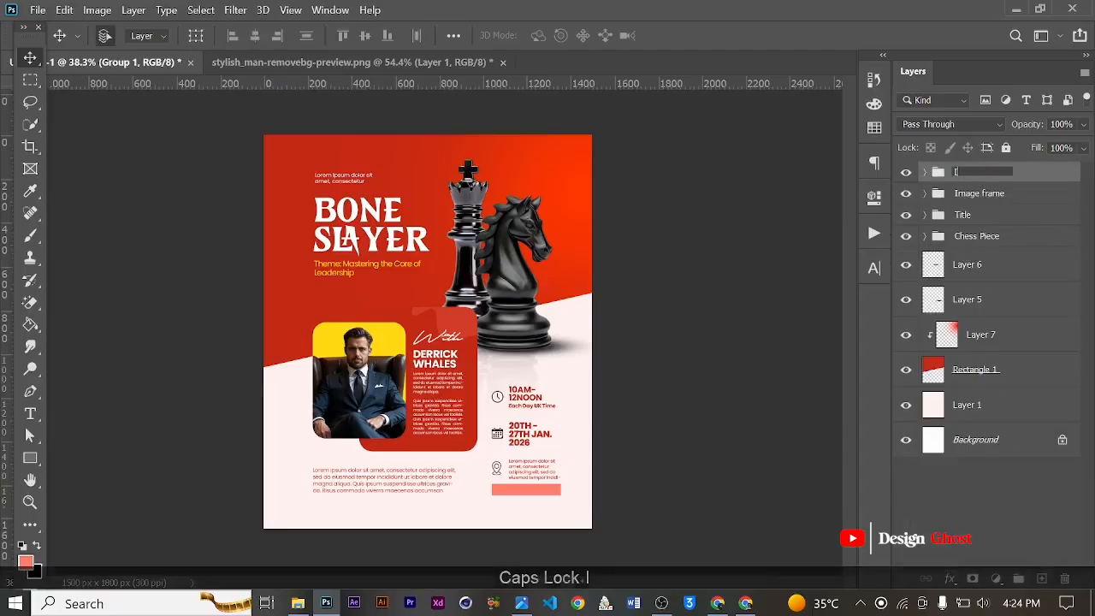
{"action": "key", "text": "BackSpace"}
{"action": "type", "text": "T"}
{"action": "key", "text": "Caps_Lock"}
{"action": "type", "text": "ext"}
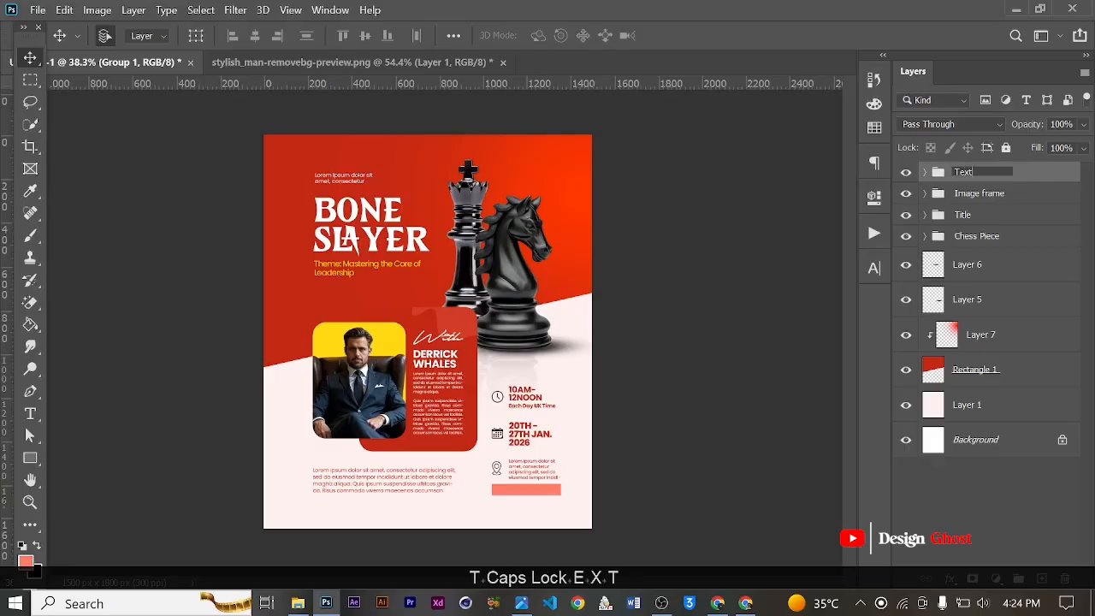
{"action": "key", "text": "Return"}
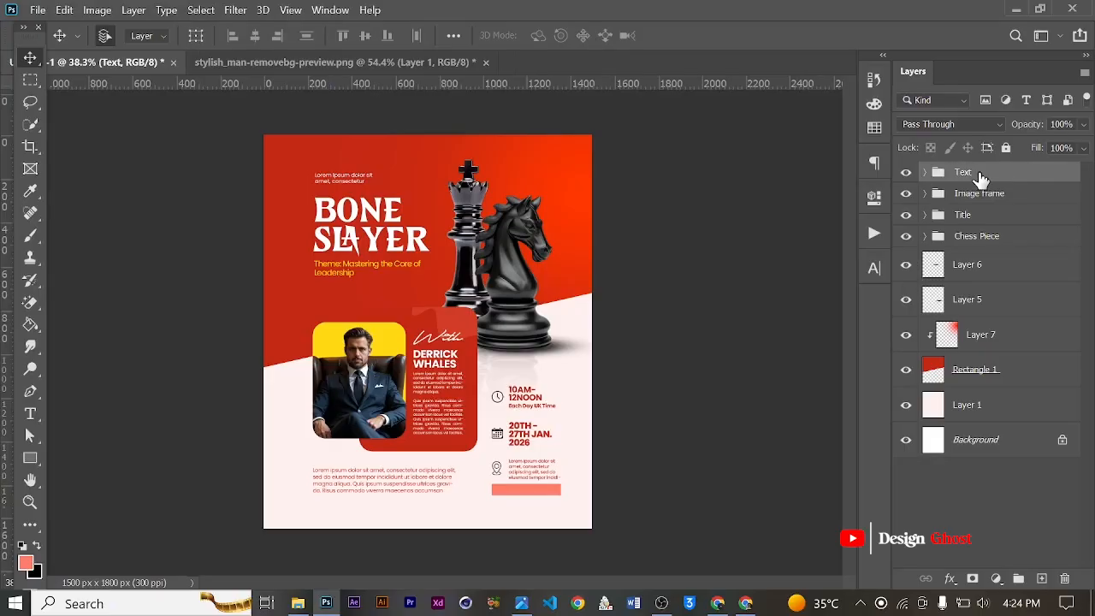
- Nudge the Text group through Layer 5 three pixels left, then fit the poster in view
{"action": "left_click", "coordinate": [977, 303], "text": "shift"}
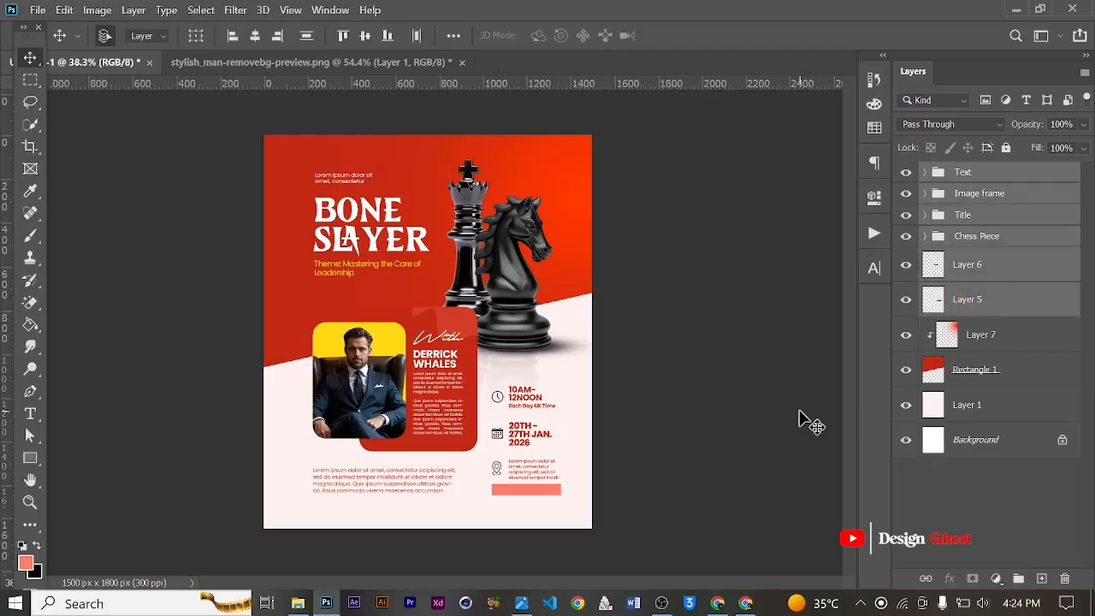
{"action": "key", "text": "Left"}
{"action": "key", "text": "Left"}
{"action": "key", "text": "Left"}
{"action": "key", "text": "Left"}
{"action": "key", "text": "Left"}
{"action": "key", "text": "Left"}
{"action": "key", "text": "Left"}
{"action": "key", "text": "Left"}
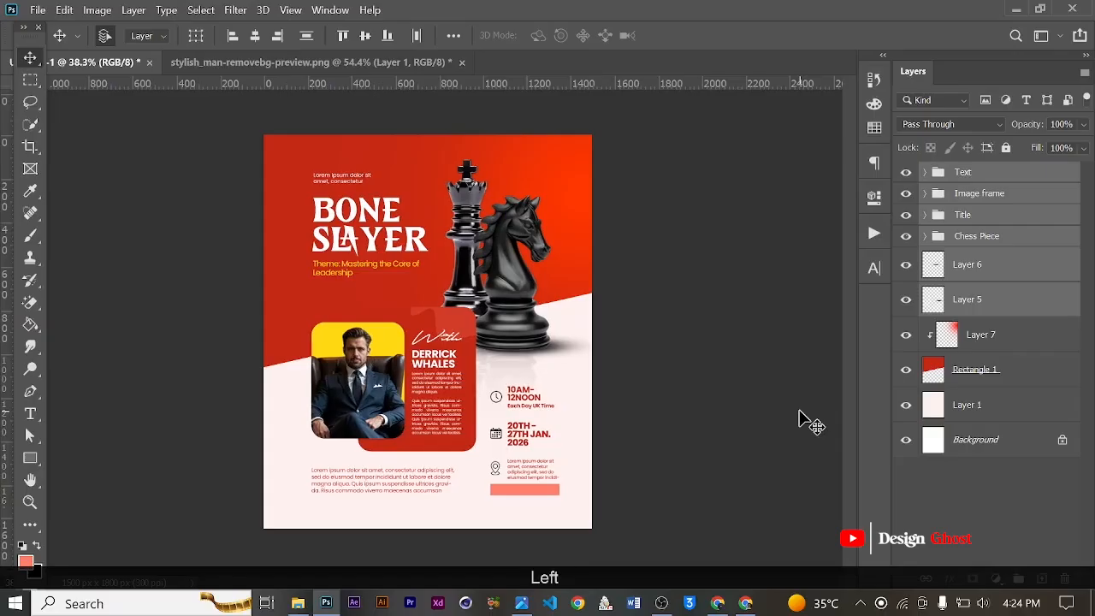
{"action": "key", "text": "Left"}
{"action": "key", "text": "Left"}
{"action": "key", "text": "Left"}
{"action": "key", "text": "Left"}
{"action": "key", "text": "Left"}
{"action": "key", "text": "Left"}
{"action": "key", "text": "Left"}
{"action": "key", "text": "Left"}
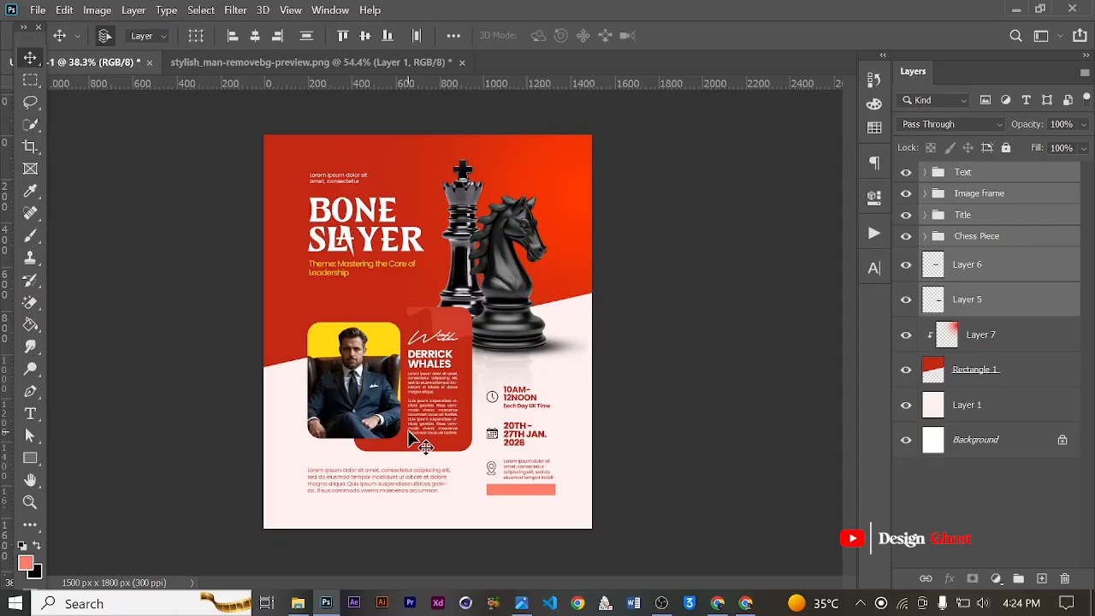
{"action": "key", "text": "Left"}
{"action": "key", "text": "Return"}
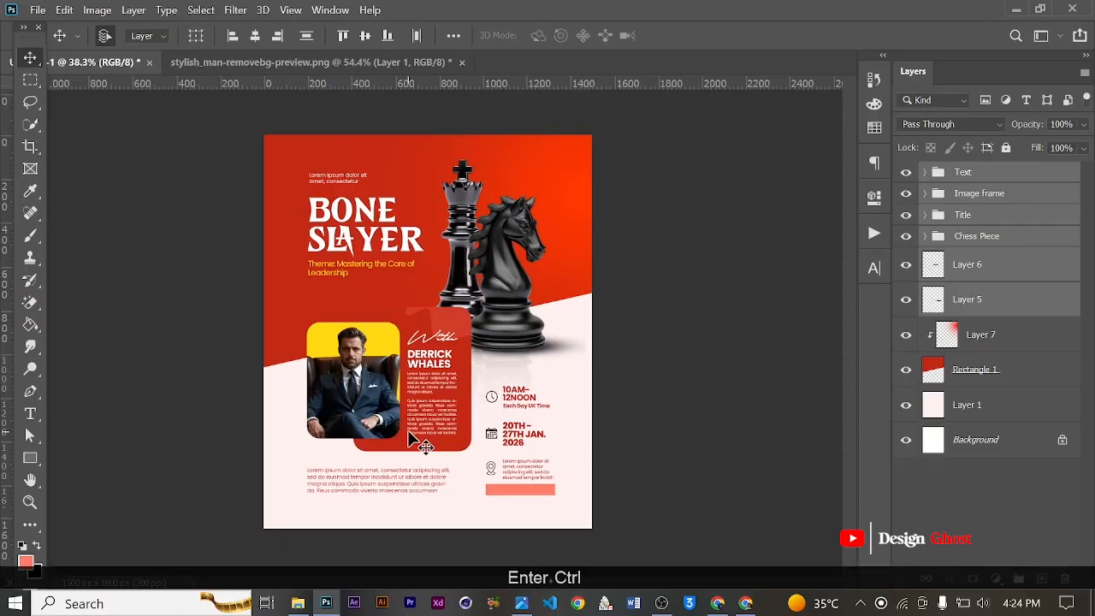
{"action": "key", "text": "ctrl+0"}
- Select Layer 5 on its own and refit the poster in the window
{"action": "left_click", "coordinate": [1018, 299]}
{"action": "scroll", "coordinate": [440, 385], "scroll_direction": "down", "scroll_amount": 1}
{"action": "scroll", "coordinate": [437, 376], "scroll_direction": "up", "scroll_amount": 2}
{"action": "left_click_drag", "start_coordinate": [472, 391], "coordinate": [457, 320]}
{"action": "key", "text": "Return"}
{"action": "key", "text": "ctrl+0"}
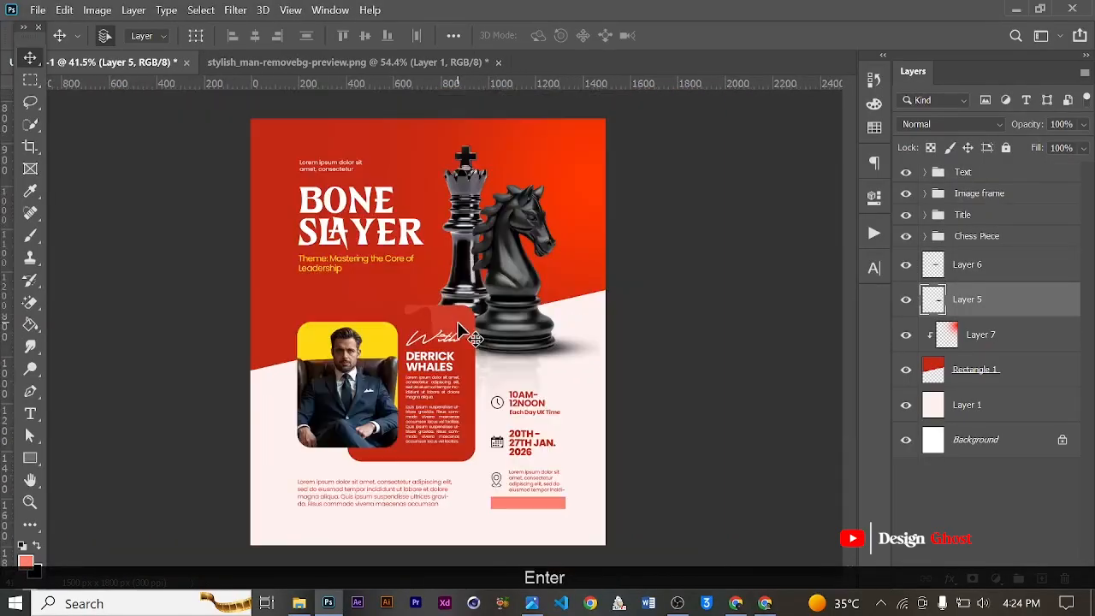
{"action": "scroll", "coordinate": [466, 320], "scroll_direction": "down", "scroll_amount": 1}
{"action": "scroll", "coordinate": [466, 319], "scroll_direction": "up", "scroll_amount": 2}
{"action": "scroll", "coordinate": [465, 317], "scroll_direction": "down", "scroll_amount": 1}
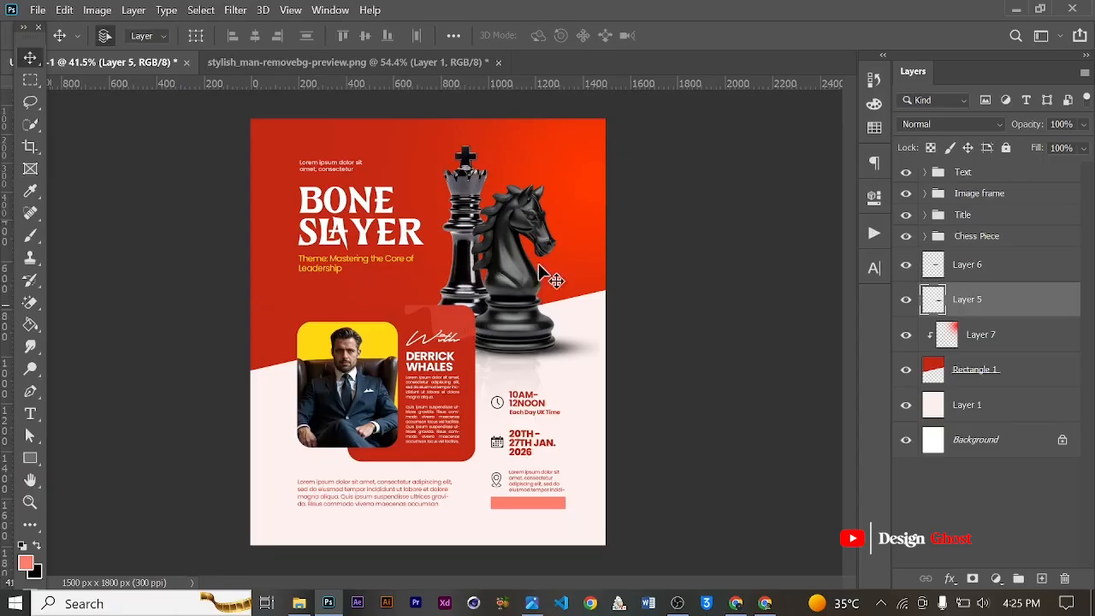
- Group Layer 7, Rectangle 1 and Layer 1 into a group named 'Background'
{"action": "left_click", "coordinate": [1002, 337]}
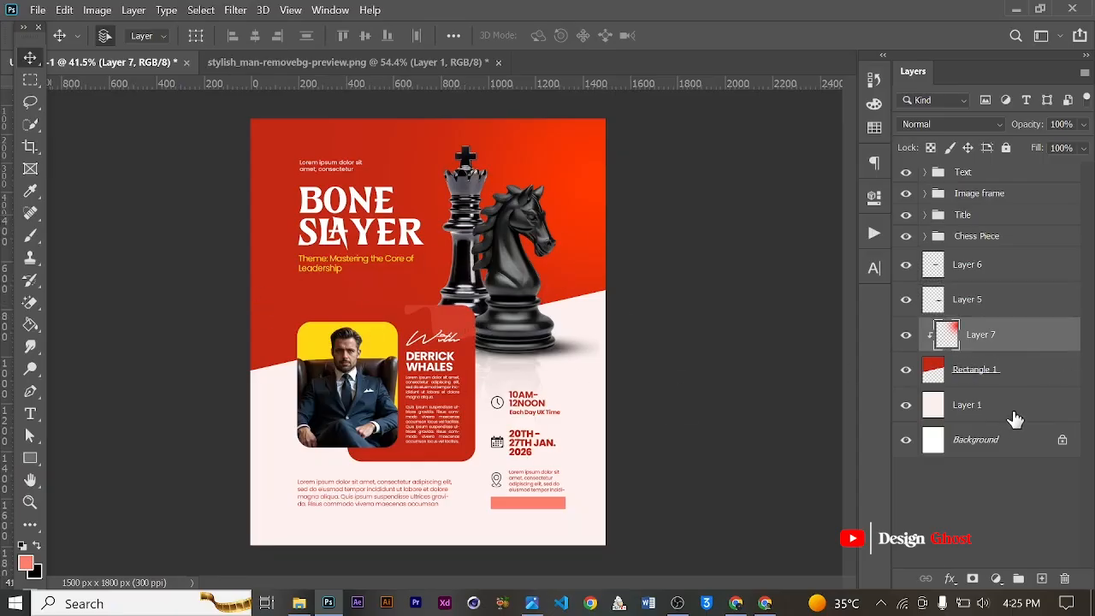
{"action": "left_click", "coordinate": [1014, 410], "text": "shift"}
{"action": "left_click", "coordinate": [995, 270]}
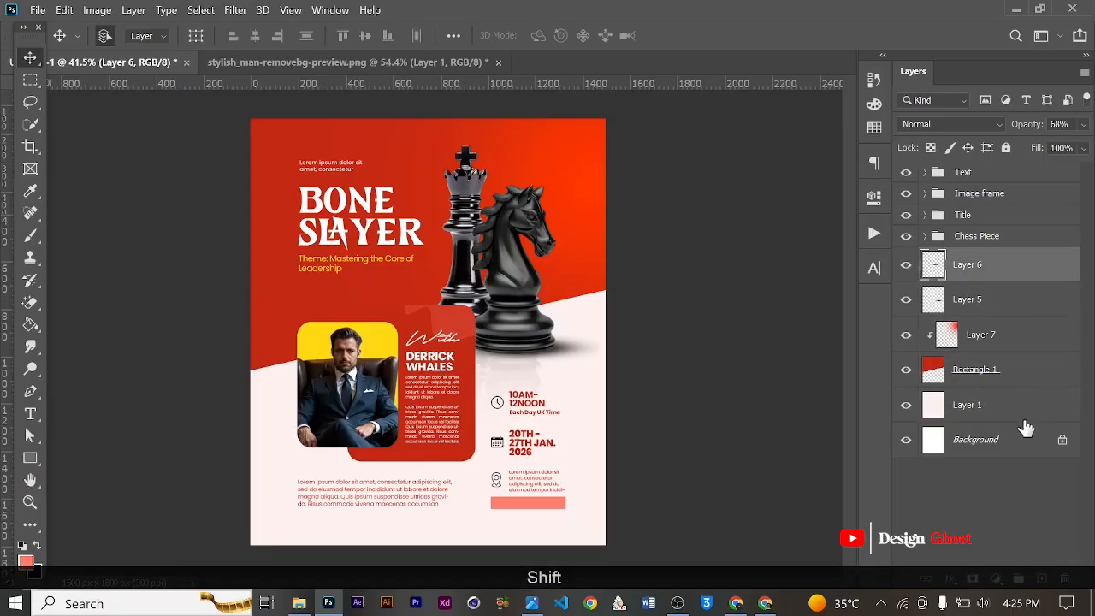
{"action": "left_click", "coordinate": [992, 337]}
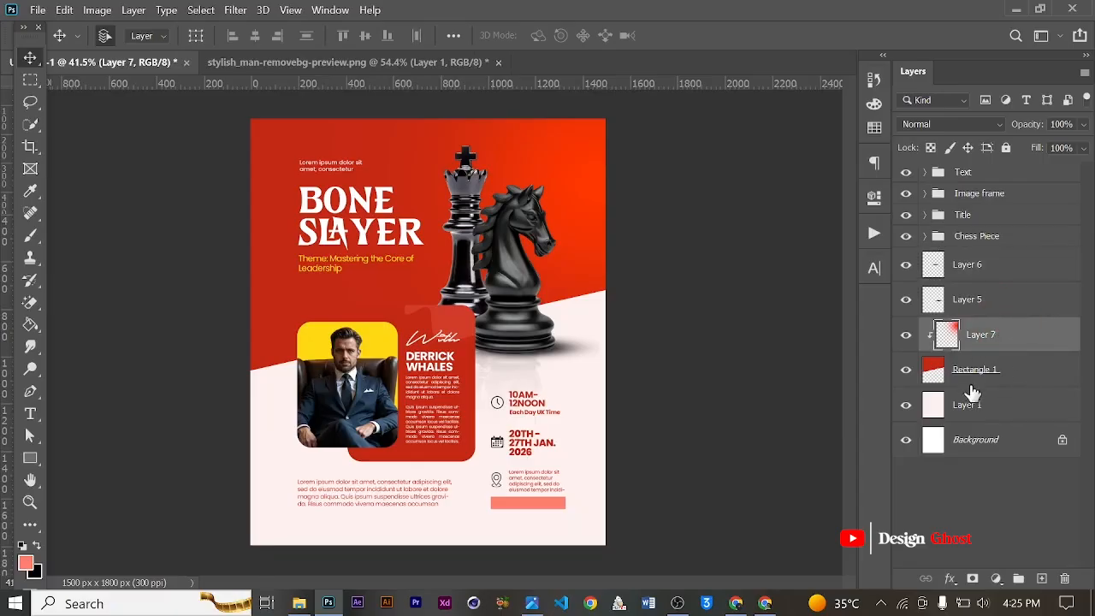
{"action": "left_click", "coordinate": [1005, 410], "text": "shift"}
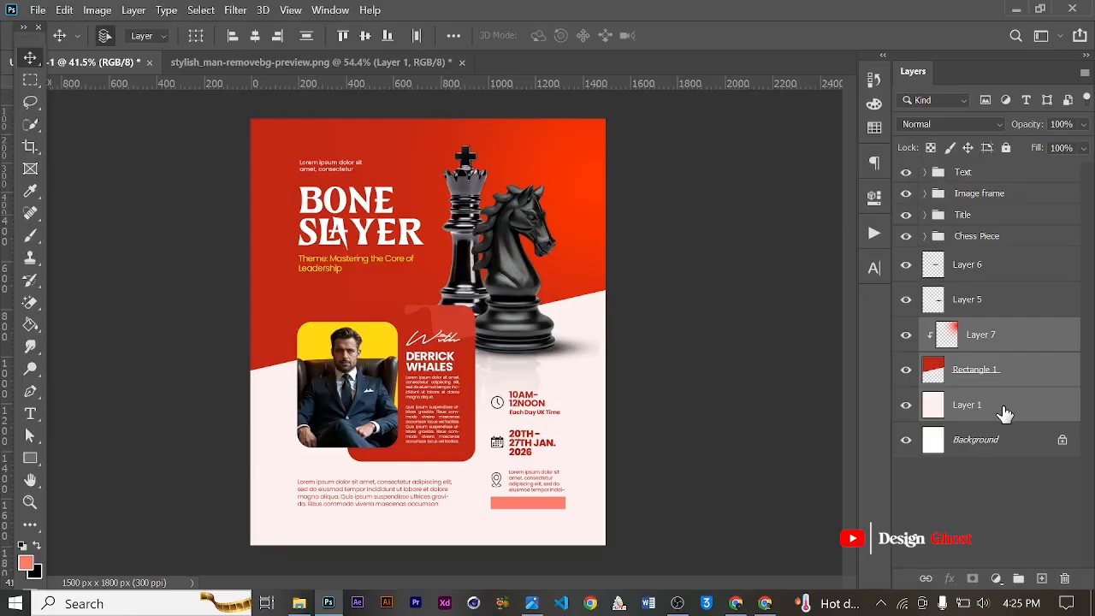
{"action": "key", "text": "ctrl+g"}
{"action": "double_click", "coordinate": [974, 332]}
{"action": "type", "text": "Bac"}
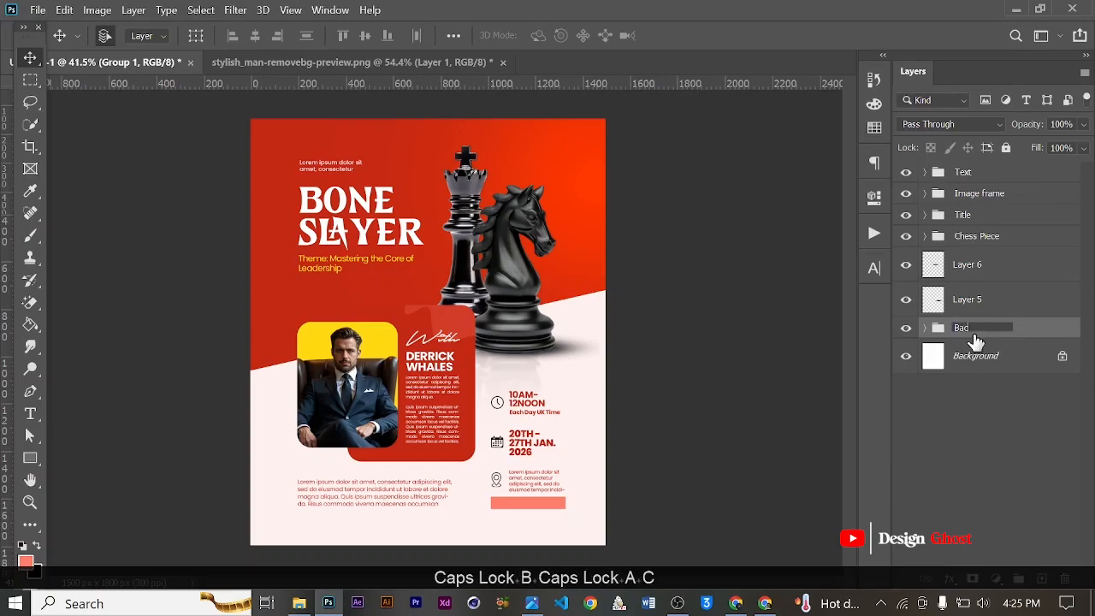
{"action": "type", "text": "kground"}
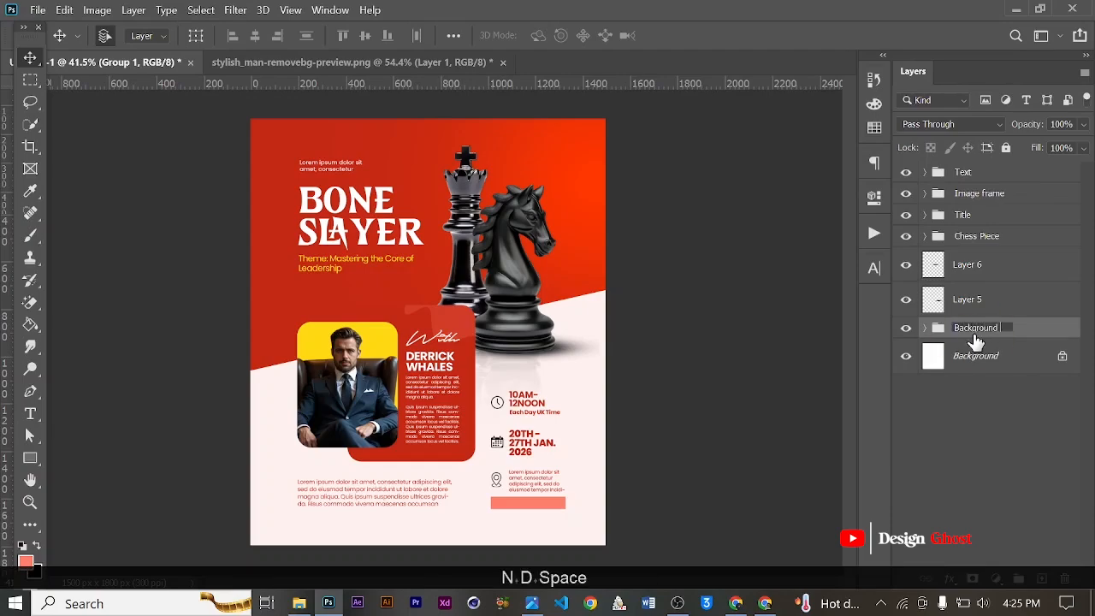
{"action": "key", "text": "Return"}
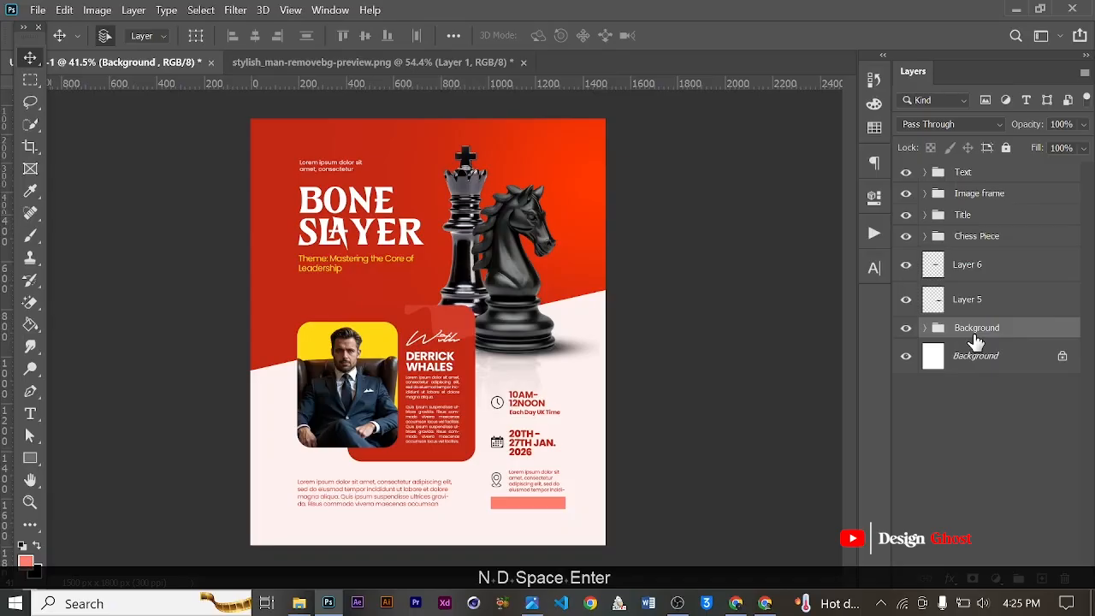
- Unlock the base layer and stamp all layers into a new merged layer with Ctrl+Alt+E
{"action": "left_click", "coordinate": [1061, 356]}
{"action": "left_click", "coordinate": [976, 177], "text": "shift"}
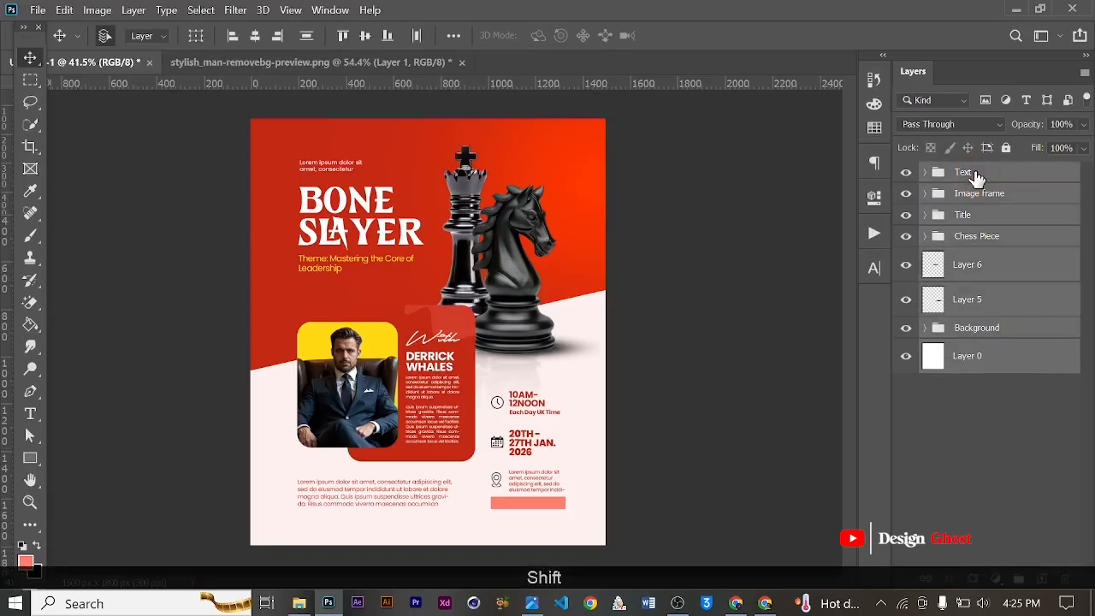
{"action": "key", "text": "ctrl"}
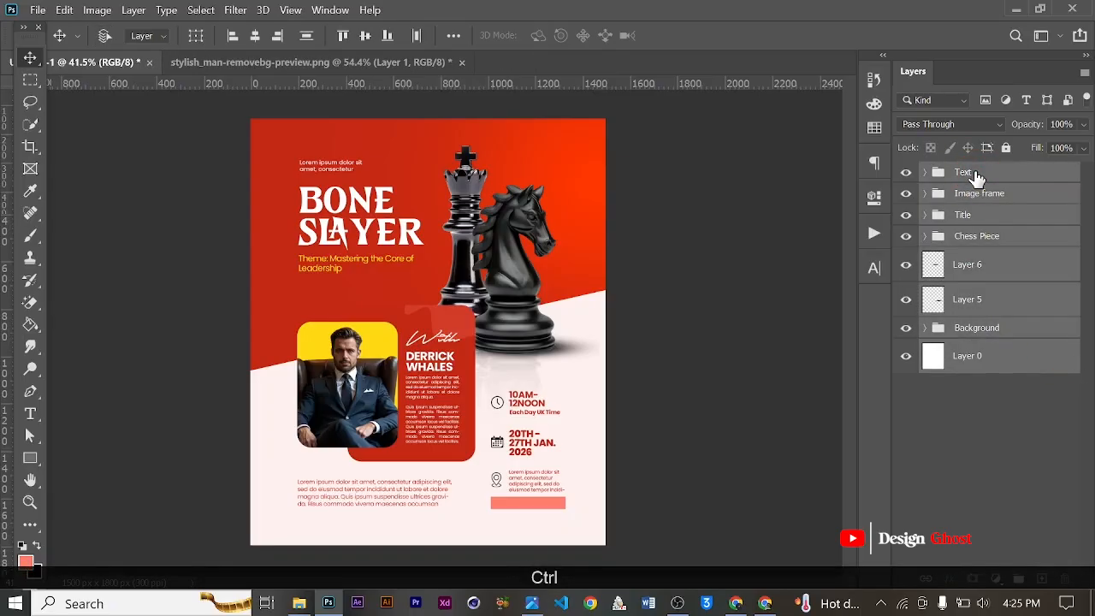
{"action": "key", "text": "ctrl+alt+e"}
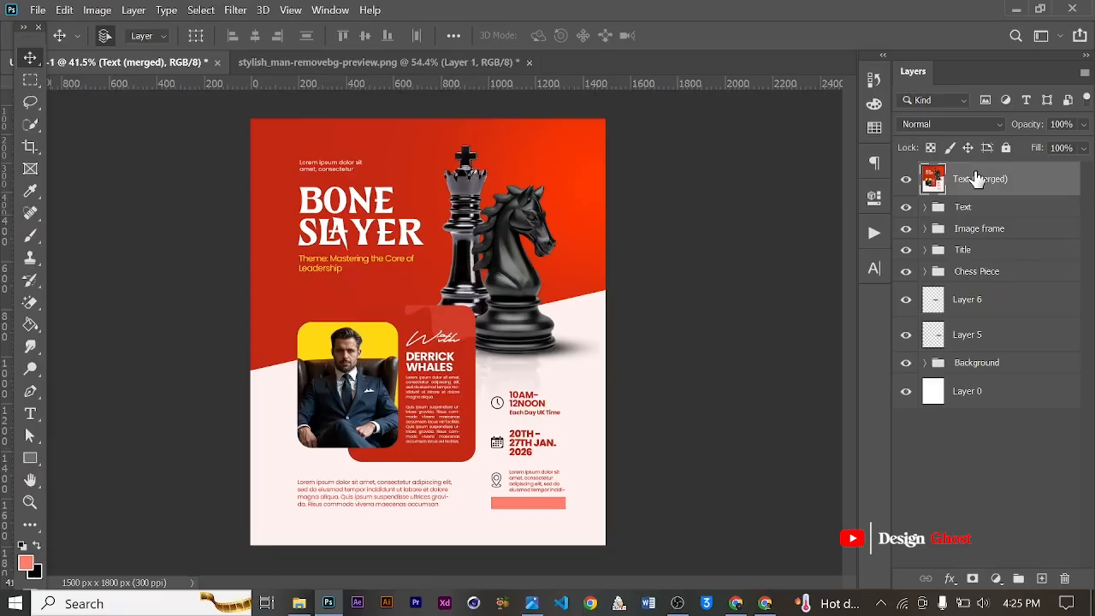
{"action": "key", "text": "ctrl+shift+a"}
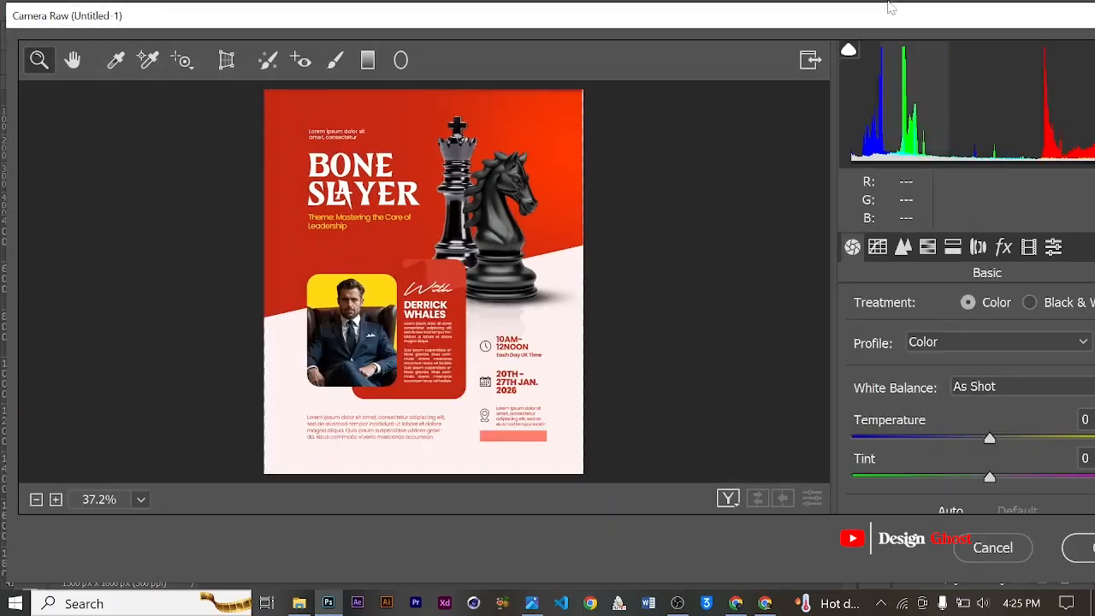
- Apply Camera Raw grain at amount 56, size 10 and roughness 50 to the merged poster
{"action": "left_click_drag", "start_coordinate": [891, 20], "coordinate": [747, 16]}
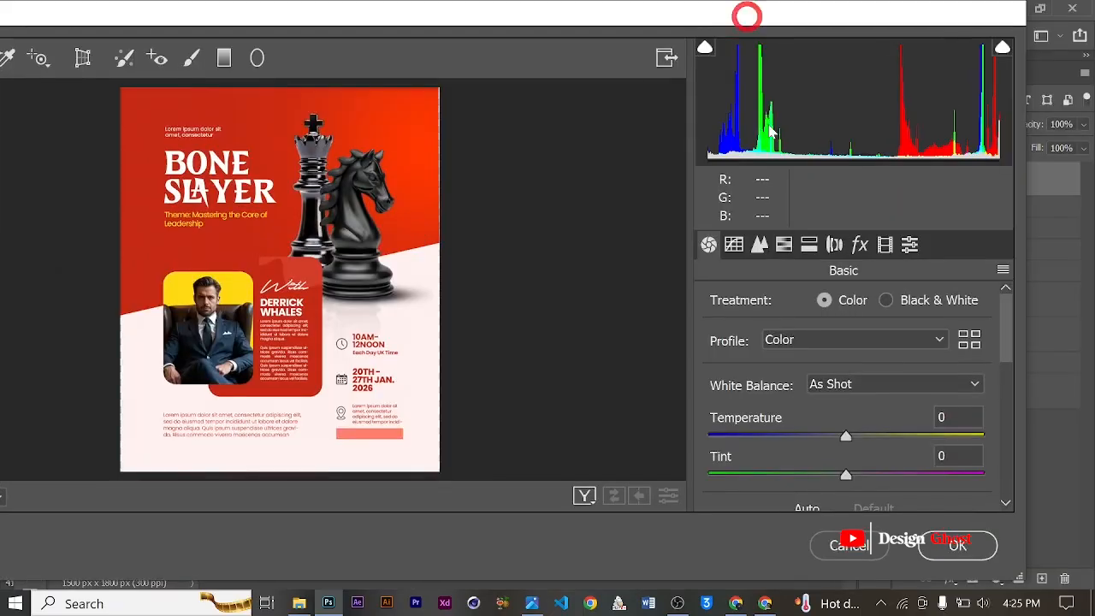
{"action": "left_click", "coordinate": [860, 245]}
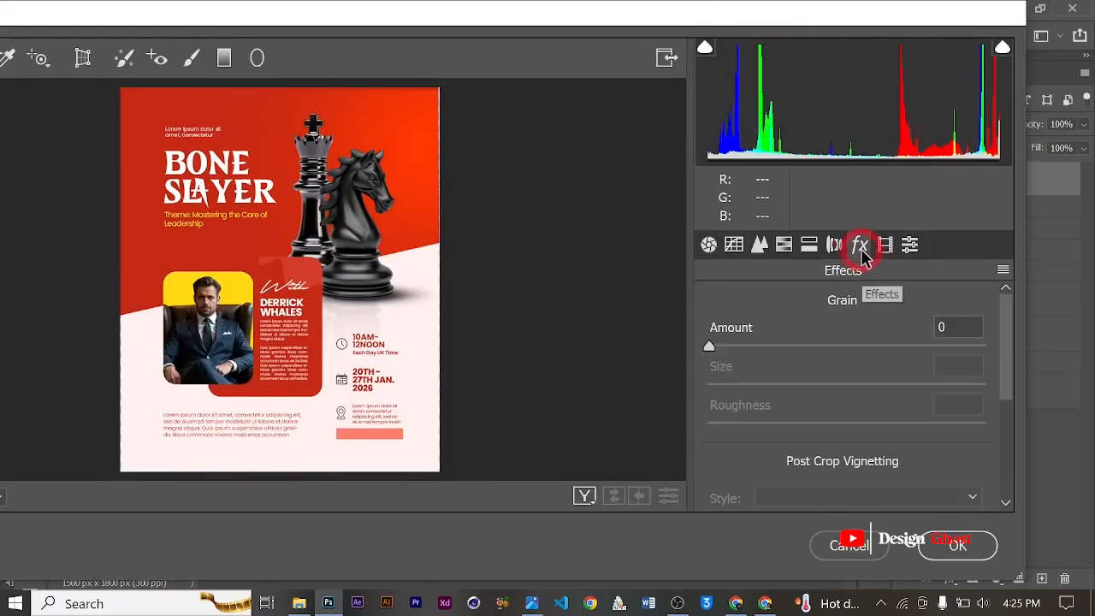
{"action": "left_click", "coordinate": [823, 346]}
{"action": "left_click", "coordinate": [273, 240]}
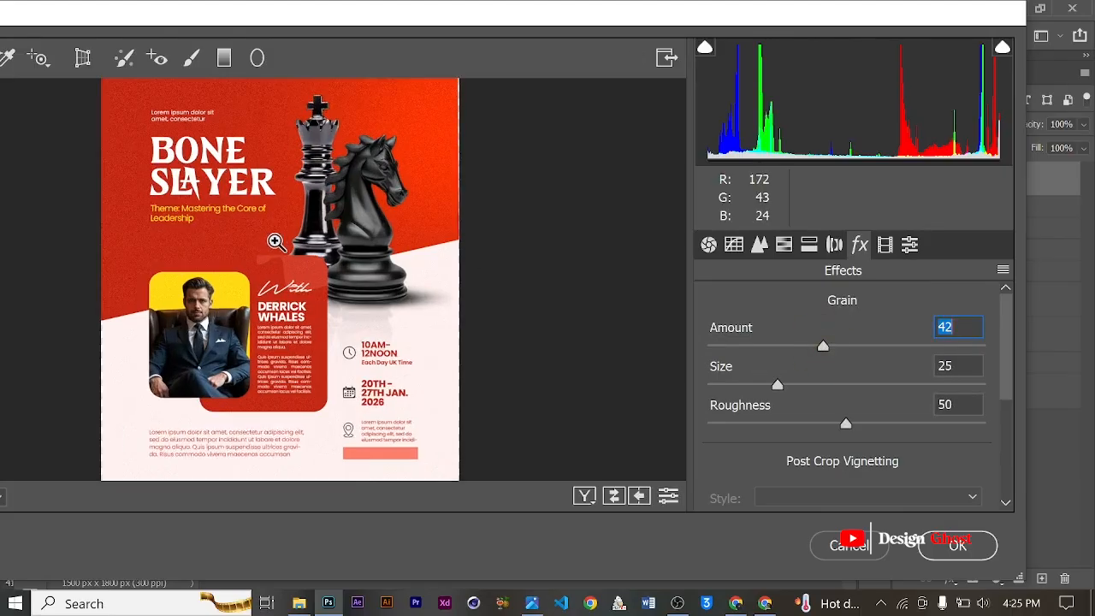
{"action": "left_click", "coordinate": [240, 224]}
{"action": "scroll", "coordinate": [241, 222], "scroll_direction": "up", "scroll_amount": 5}
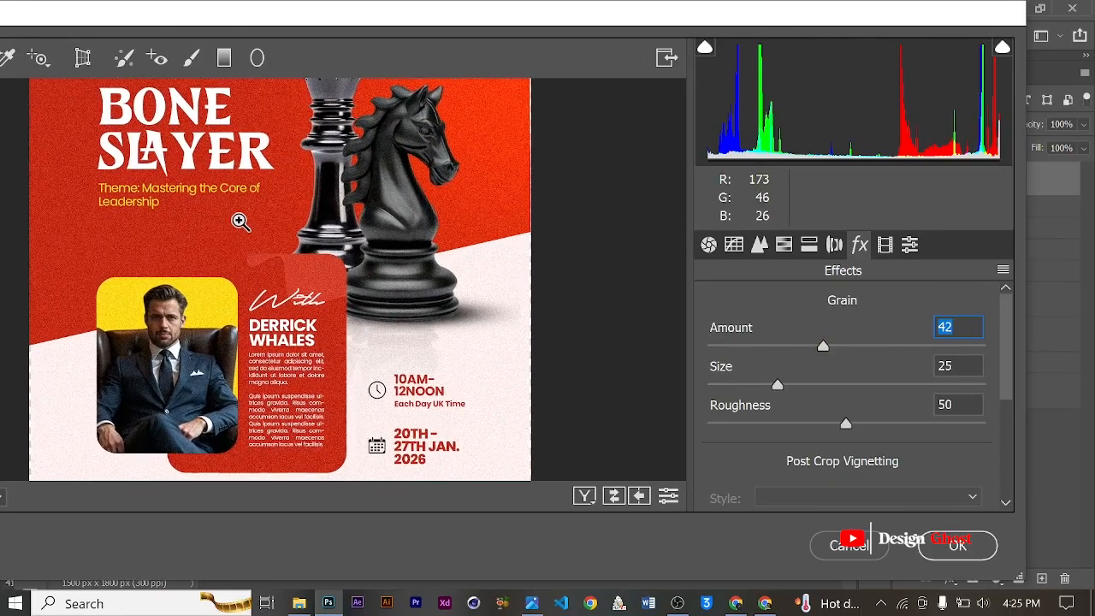
{"action": "left_click", "coordinate": [861, 346]}
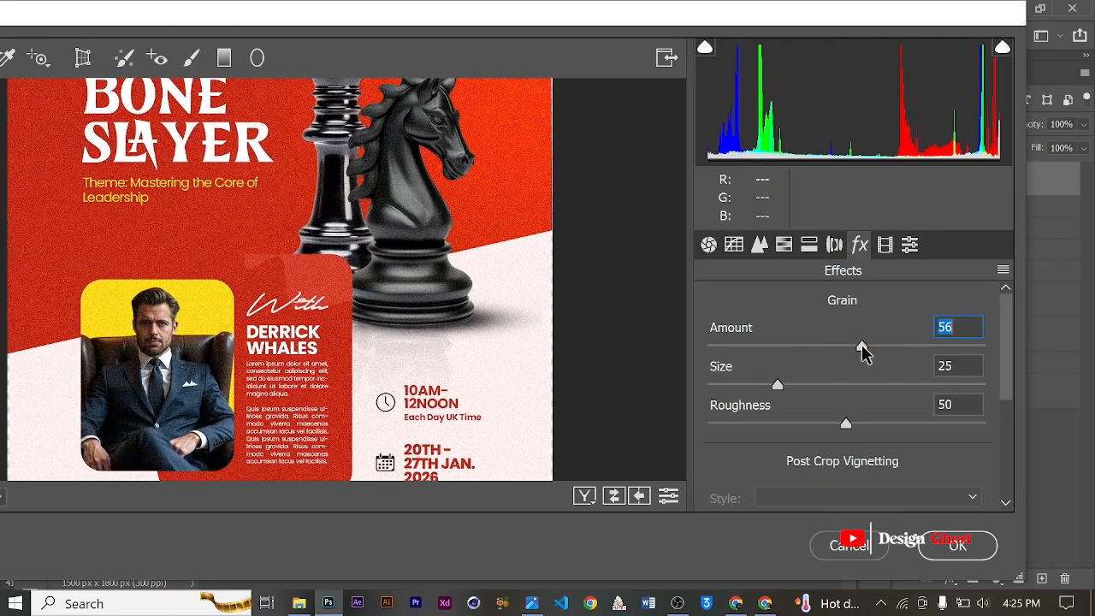
{"action": "left_click_drag", "start_coordinate": [777, 385], "coordinate": [742, 399]}
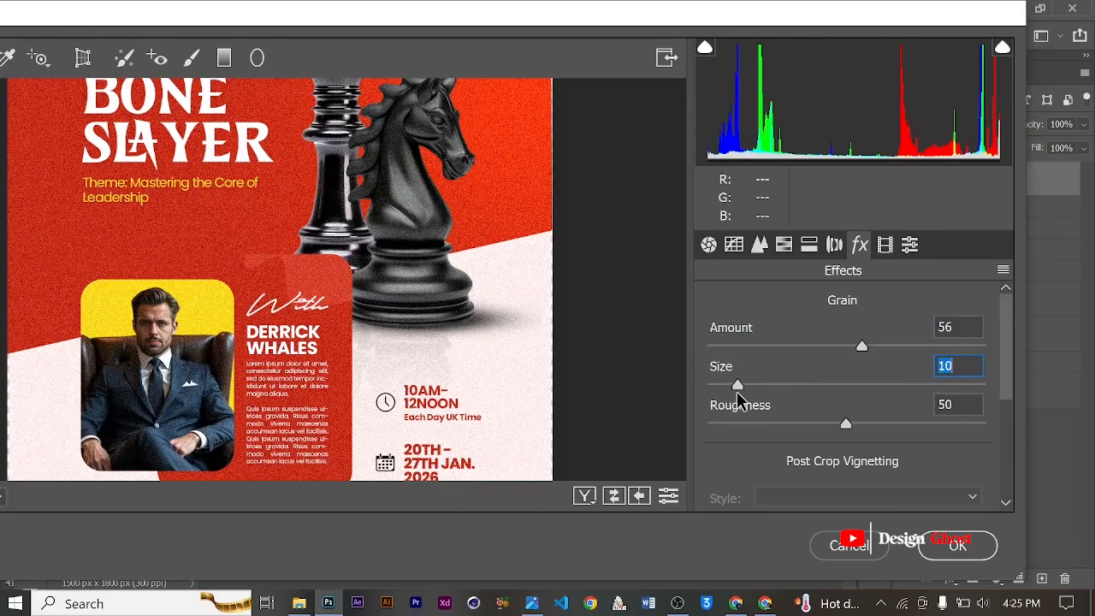
{"action": "left_click", "coordinate": [957, 546]}
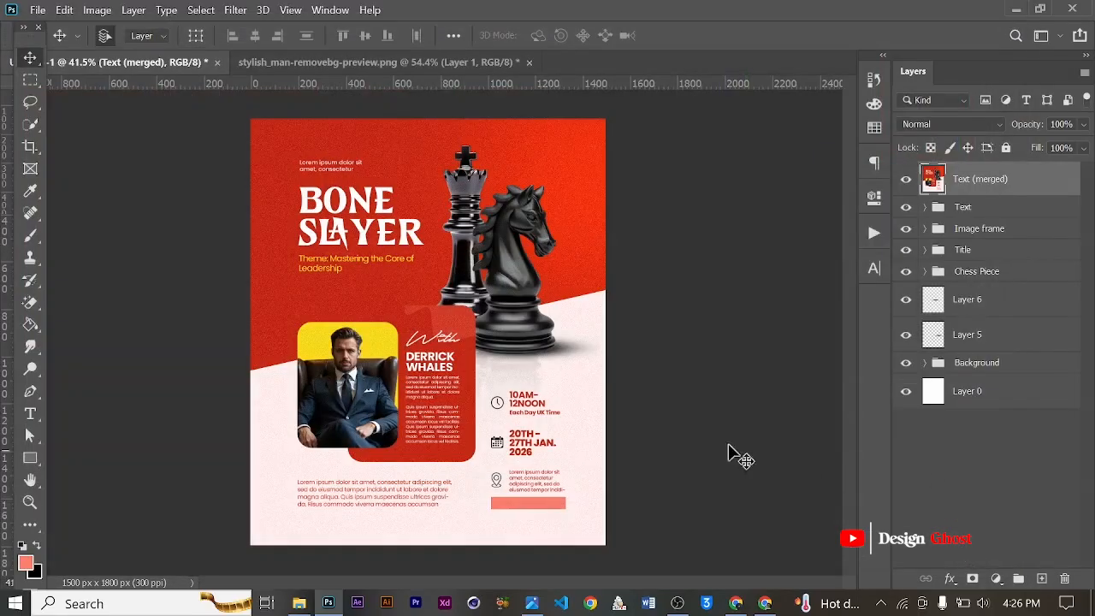
- Preview the grainy BONE SLAYER poster in full-screen mode with panels hidden
{"action": "scroll", "coordinate": [454, 326], "scroll_direction": "up", "scroll_amount": 2}
{"action": "scroll", "coordinate": [454, 326], "scroll_direction": "down", "scroll_amount": 1}
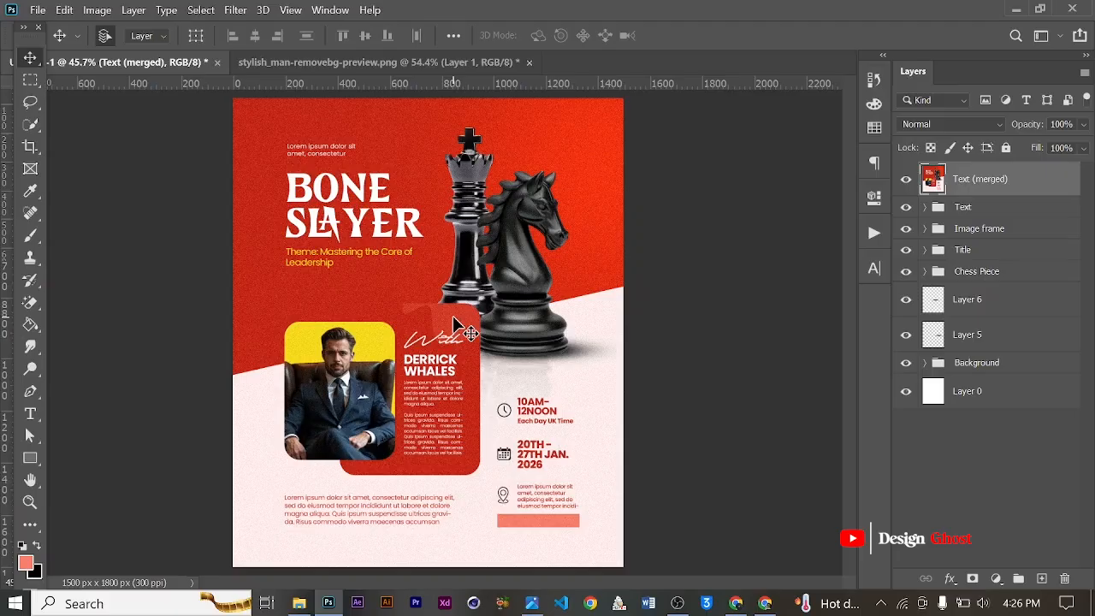
{"action": "key", "text": "f"}
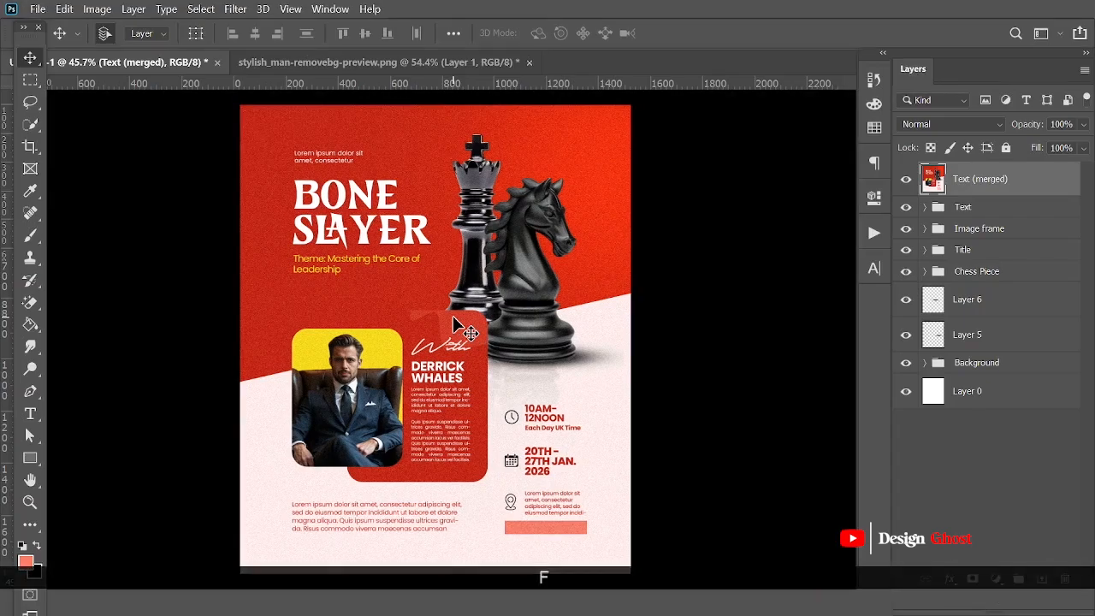
{"action": "key", "text": "f"}
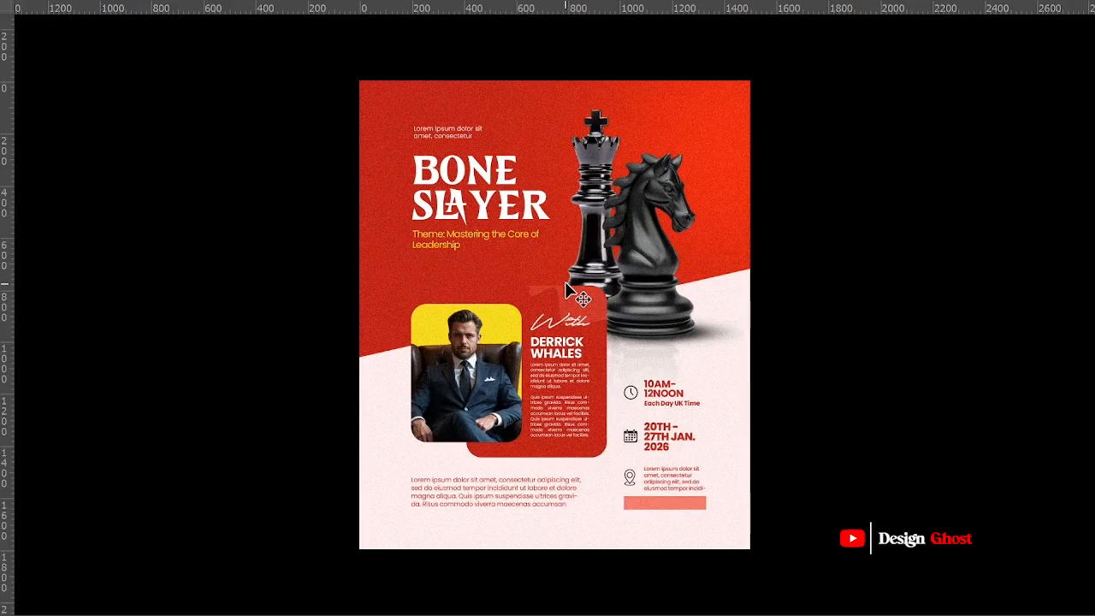
{"action": "scroll", "coordinate": [565, 285], "scroll_direction": "up", "scroll_amount": 1}
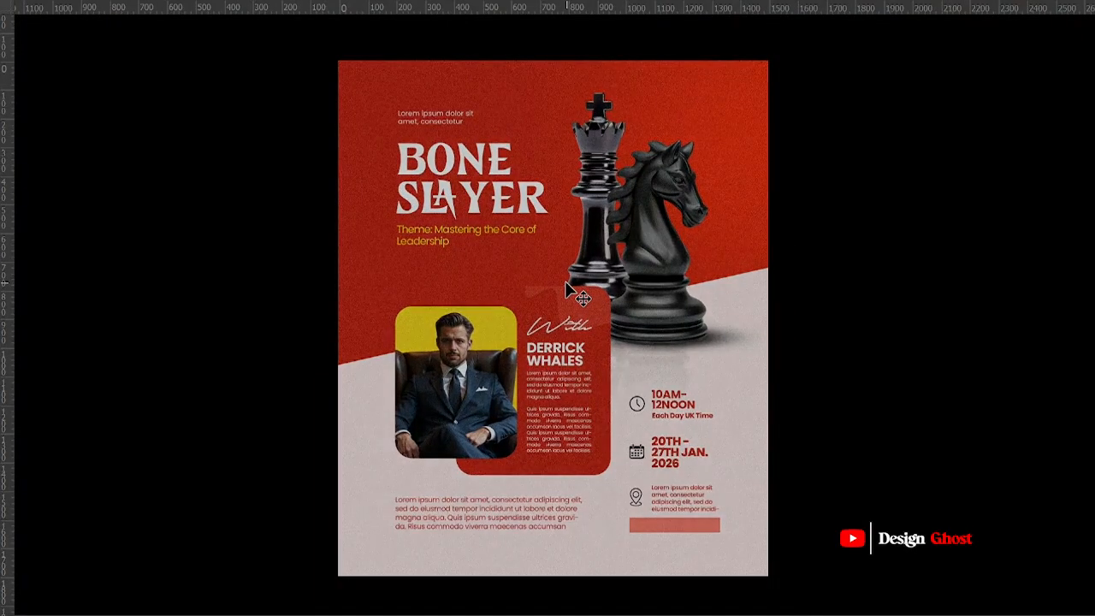